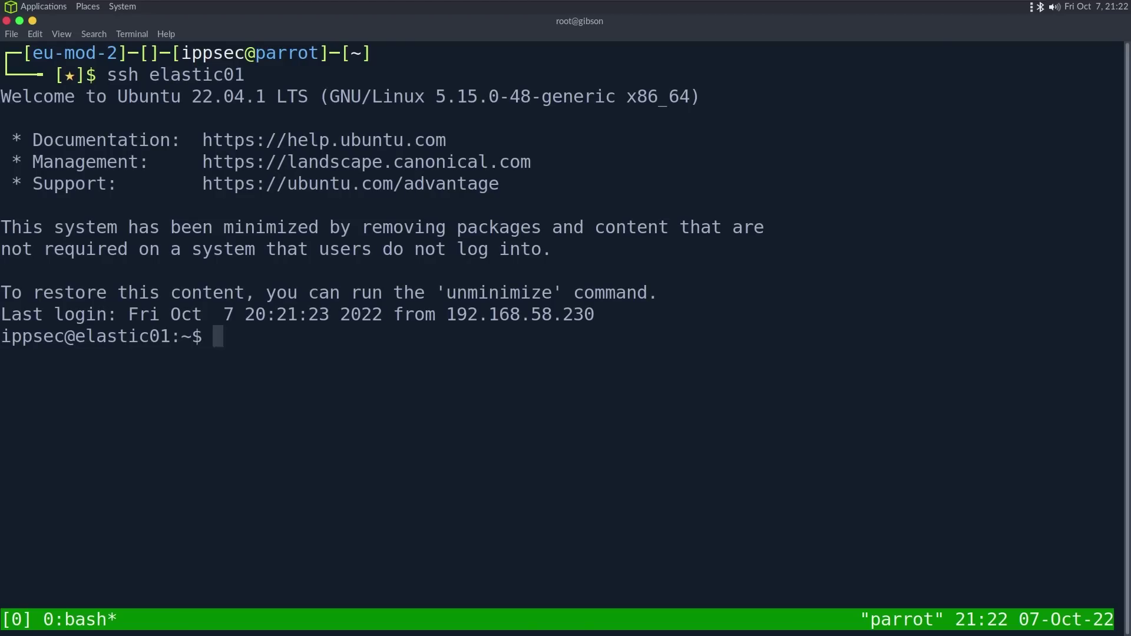
Clear the login messages from the elastic01 SSH session in the terminal
{"action": "type", "text": "ping"}
{"action": "key", "text": "Return"}
{"action": "key", "text": "ctrl+l"}
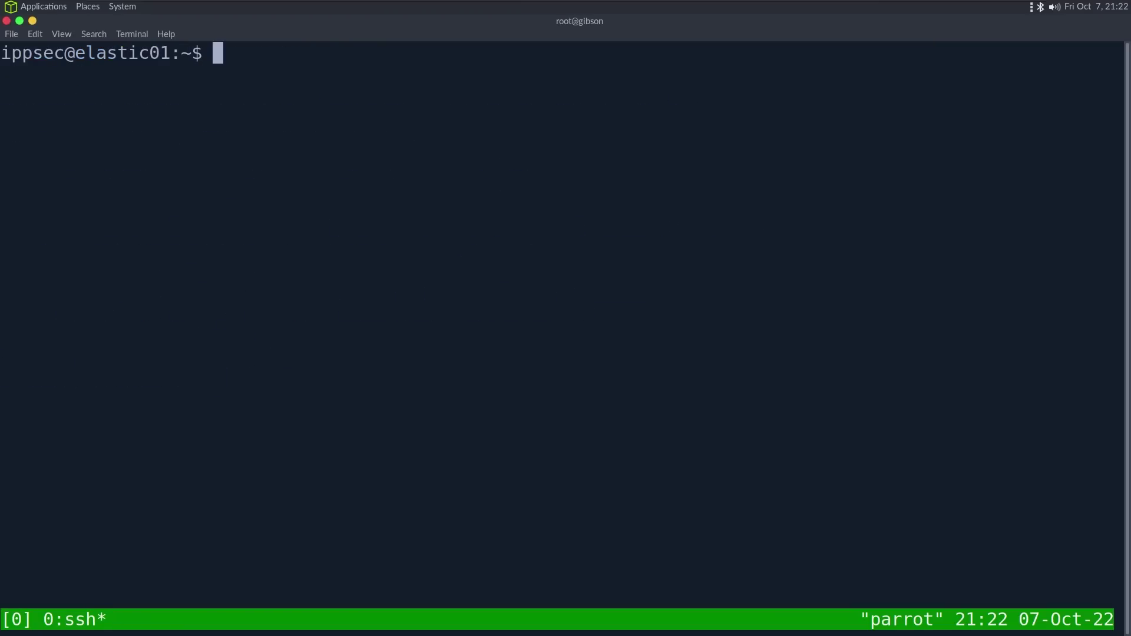
Switch to Firefox, search Google for "install elastic stack ubuntu" and open the DigitalOcean tutorial for Ubuntu 22.04
{"action": "key", "text": "alt+Tab"}
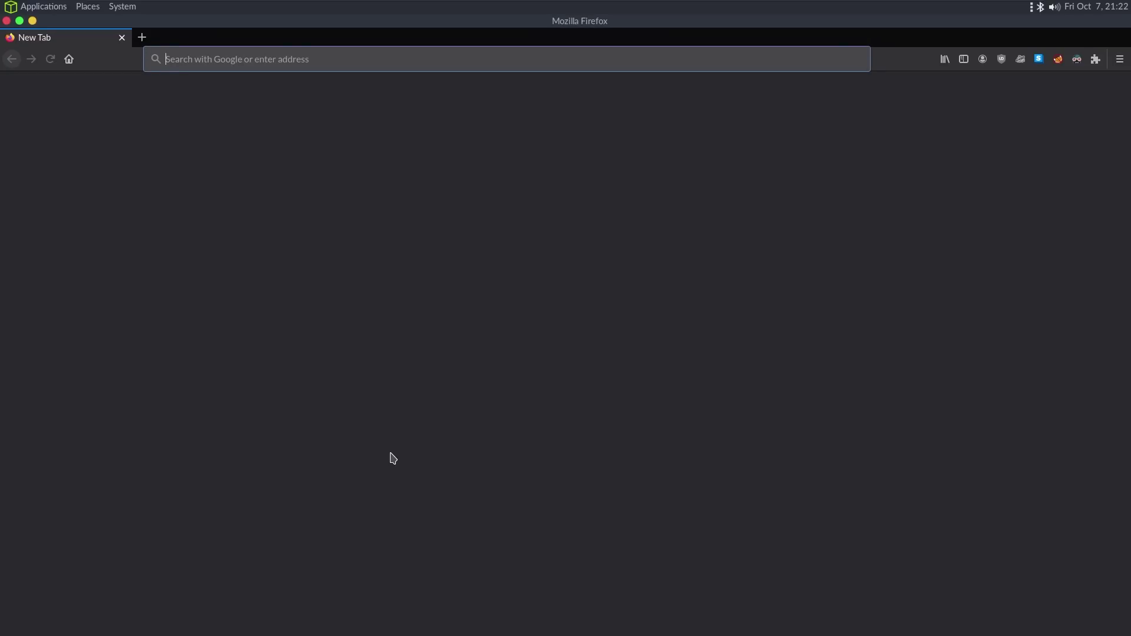
{"action": "type", "text": "install ela"}
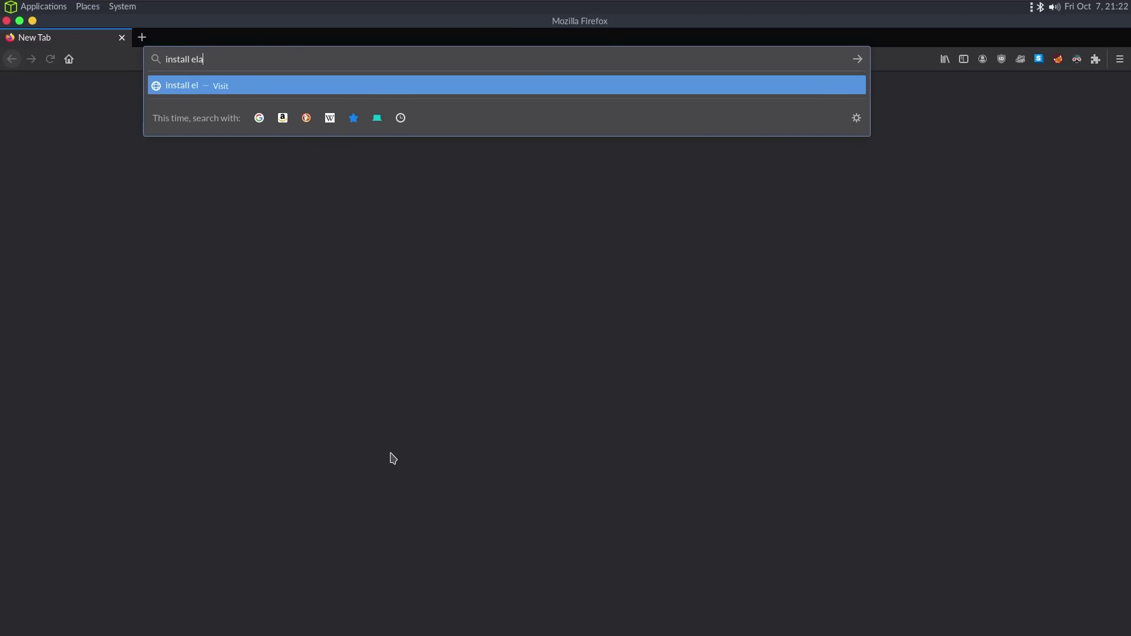
{"action": "type", "text": "stic stack ubuntu"}
{"action": "key", "text": "Down"}
{"action": "key", "text": "Return"}
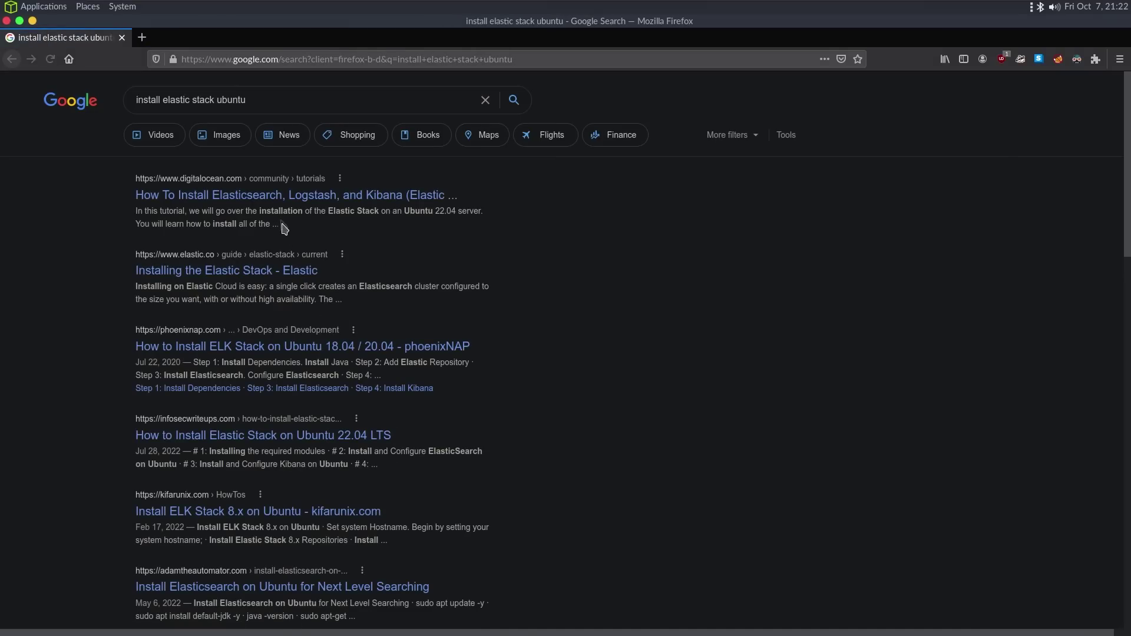
{"action": "left_click", "coordinate": [263, 197]}
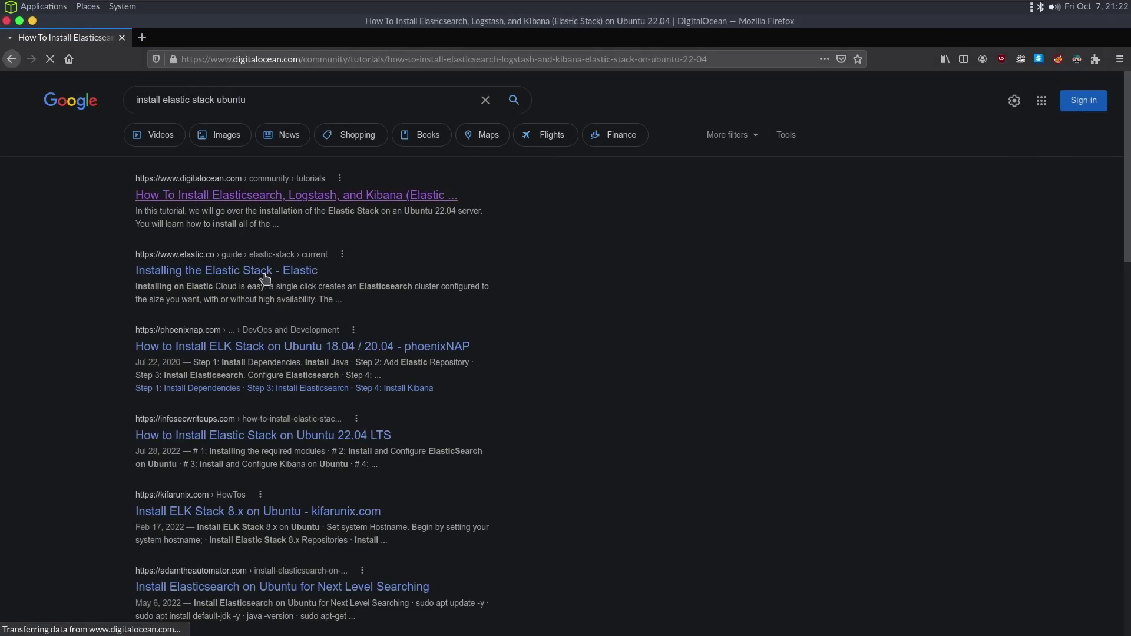
Enlarge the tutorial page to 130% and examine its version note, prerequisites and the start of Step 1
{"action": "scroll", "coordinate": [252, 274], "scroll_direction": "down", "scroll_amount": 5}
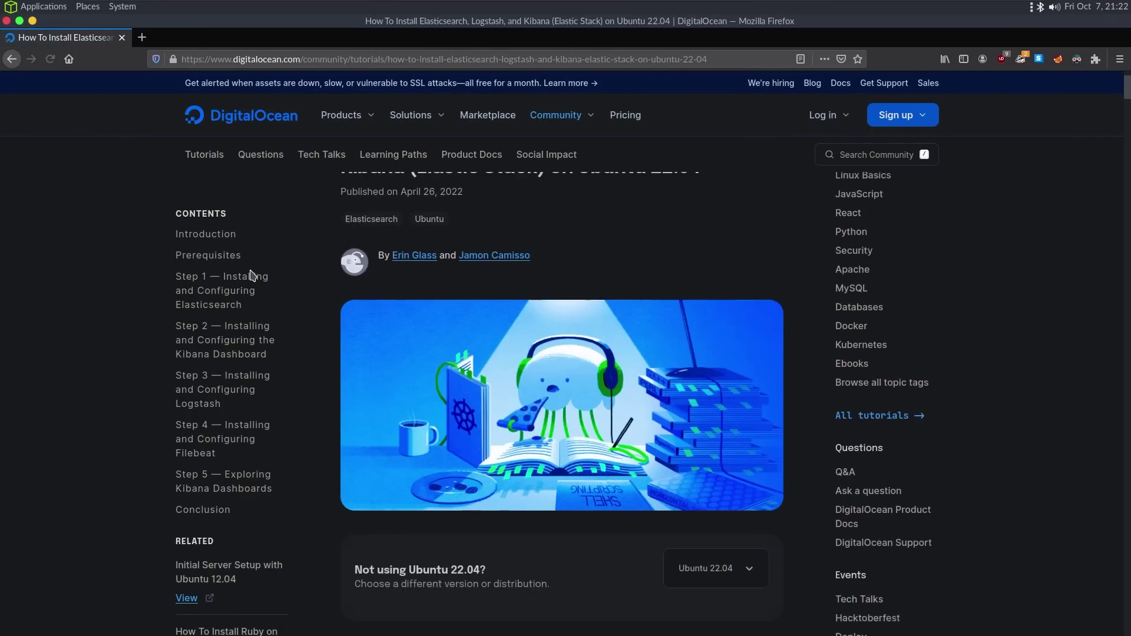
{"action": "scroll", "coordinate": [252, 274], "scroll_direction": "down", "scroll_amount": 6}
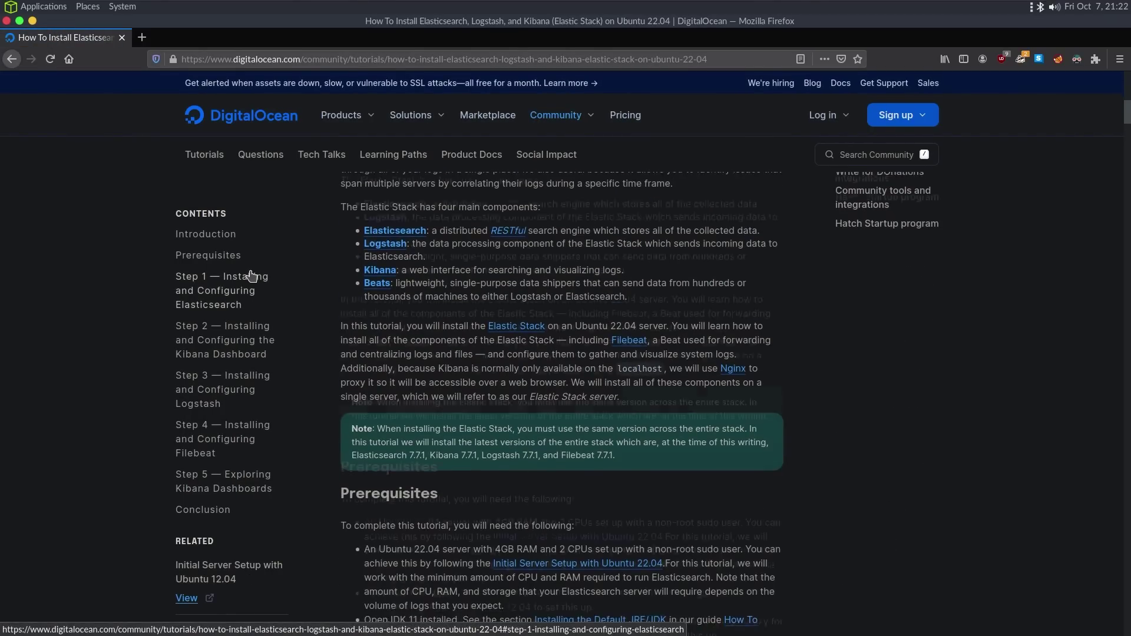
{"action": "left_click_drag", "start_coordinate": [424, 340], "coordinate": [351, 337]}
{"action": "key", "text": "ctrl+plus"}
{"action": "key", "text": "ctrl+plus"}
{"action": "key", "text": "ctrl+plus"}
{"action": "scroll", "coordinate": [628, 430], "scroll_direction": "down", "scroll_amount": 7}
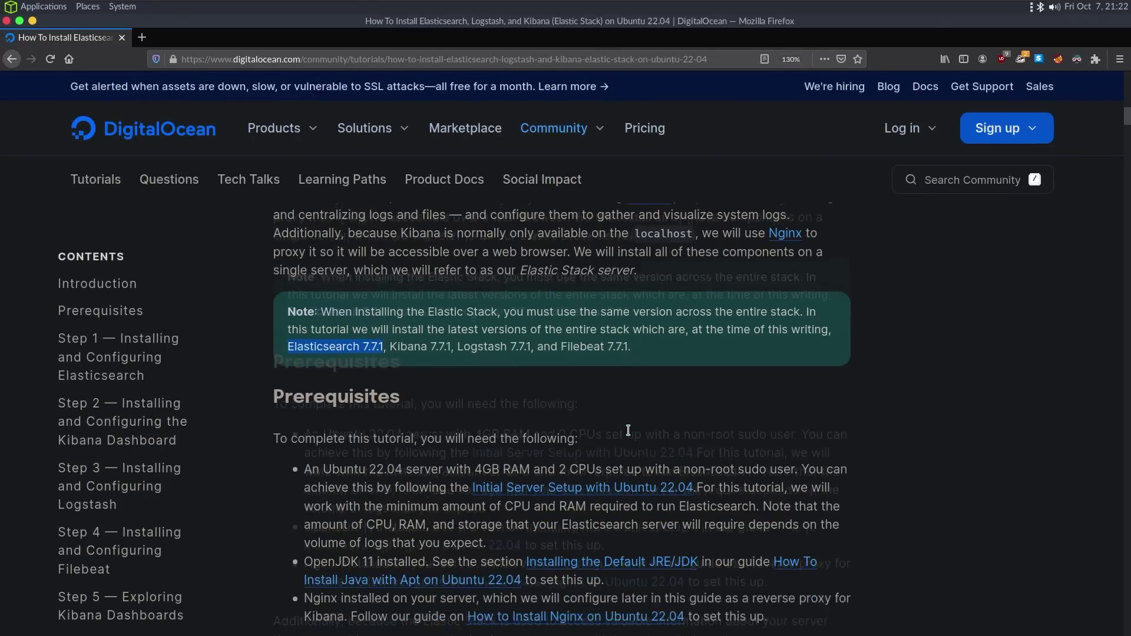
{"action": "scroll", "coordinate": [629, 435], "scroll_direction": "down", "scroll_amount": 4}
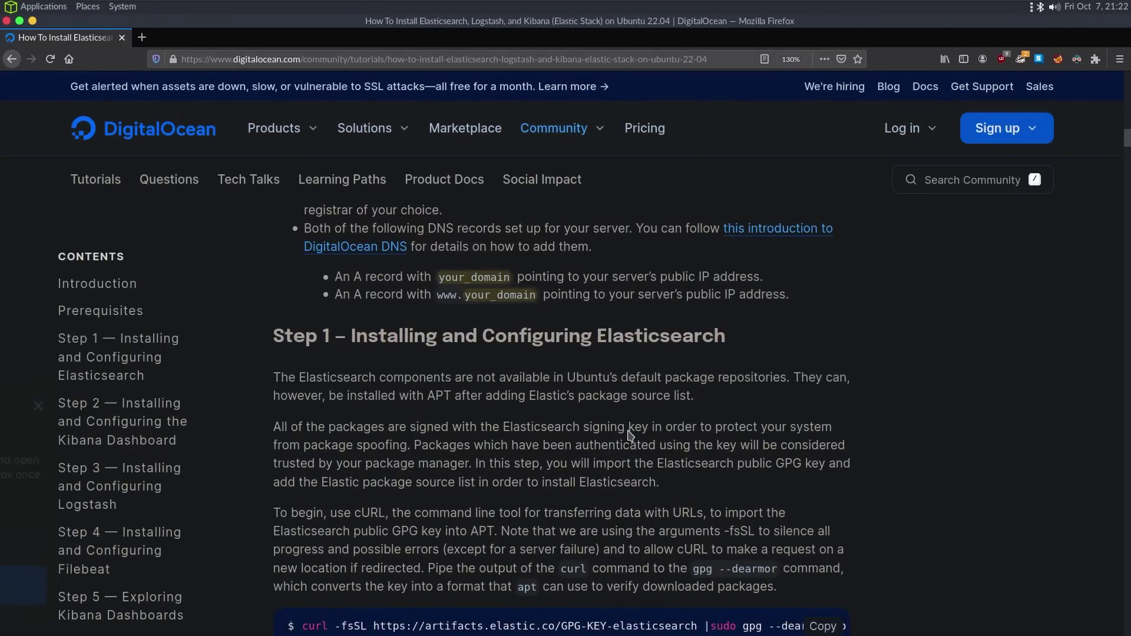
Copy the tutorial's curl command for the Elasticsearch GPG key and run it in the terminal, entering the sudo password
{"action": "triple_click", "coordinate": [380, 447]}
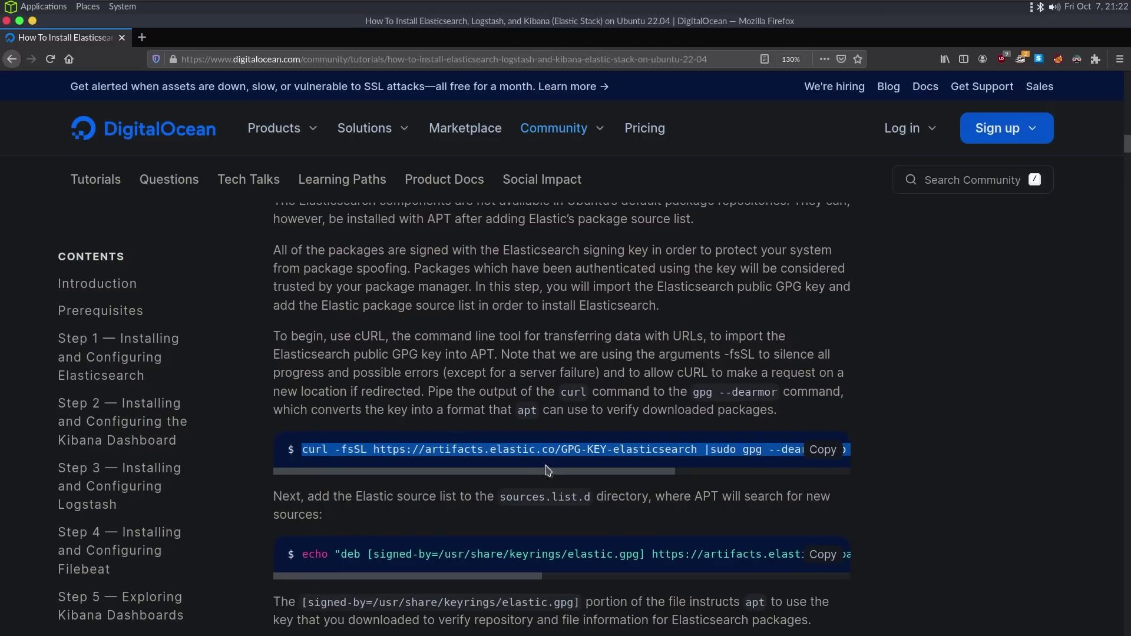
{"action": "left_click_drag", "start_coordinate": [550, 473], "coordinate": [759, 459]}
{"action": "left_click", "coordinate": [823, 449]}
{"action": "key", "text": "alt+Tab"}
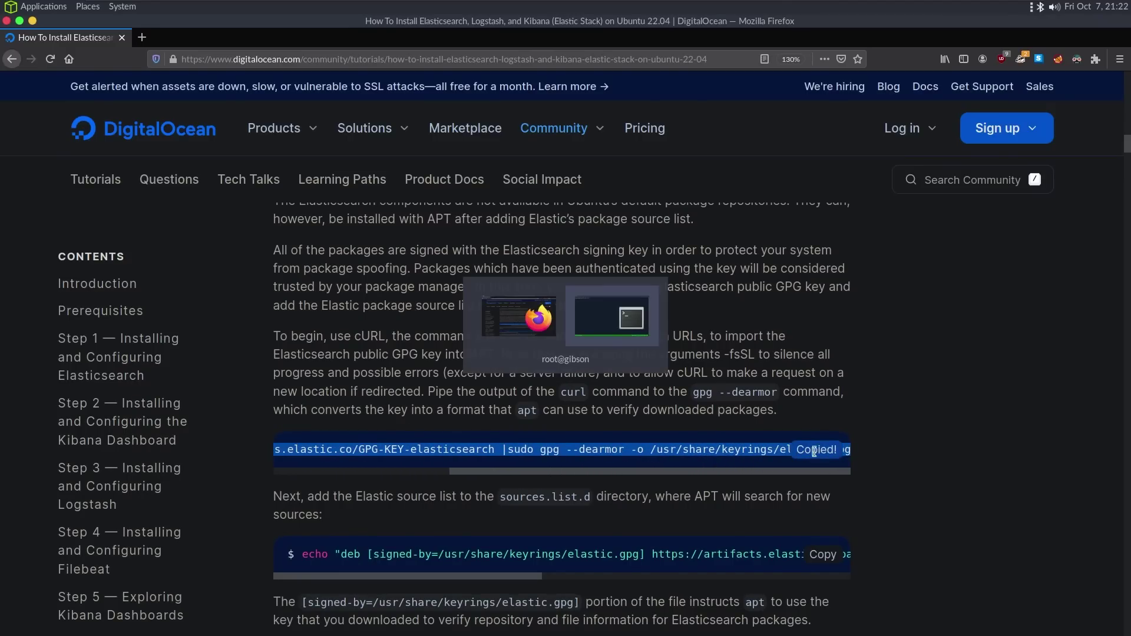
{"action": "key", "text": "ctrl+shift+v"}
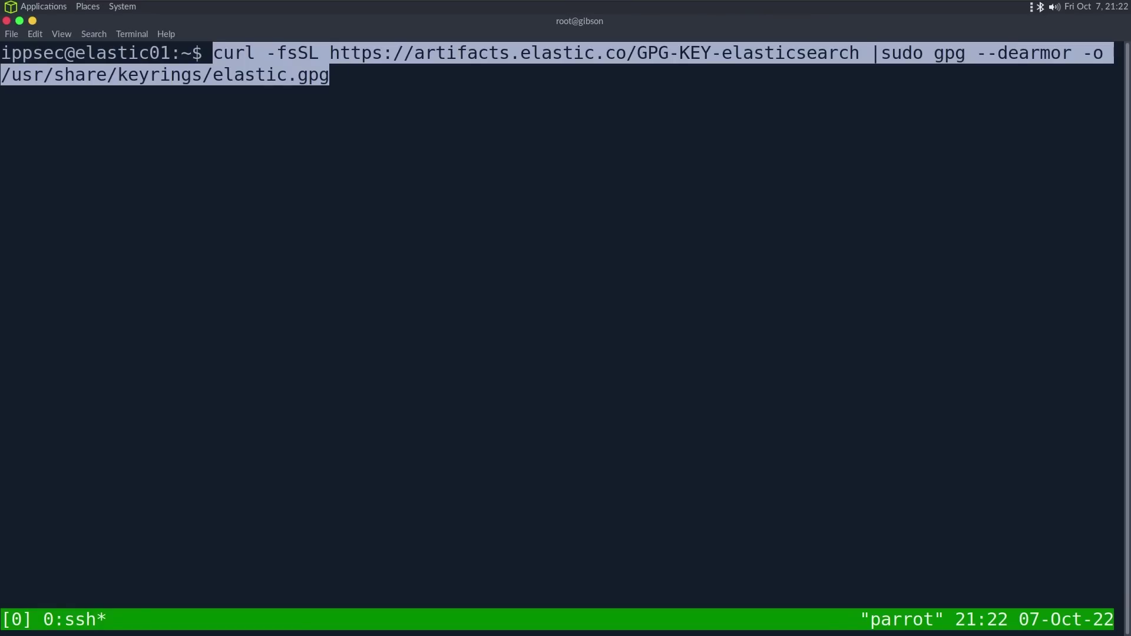
{"action": "key", "text": "Return"}
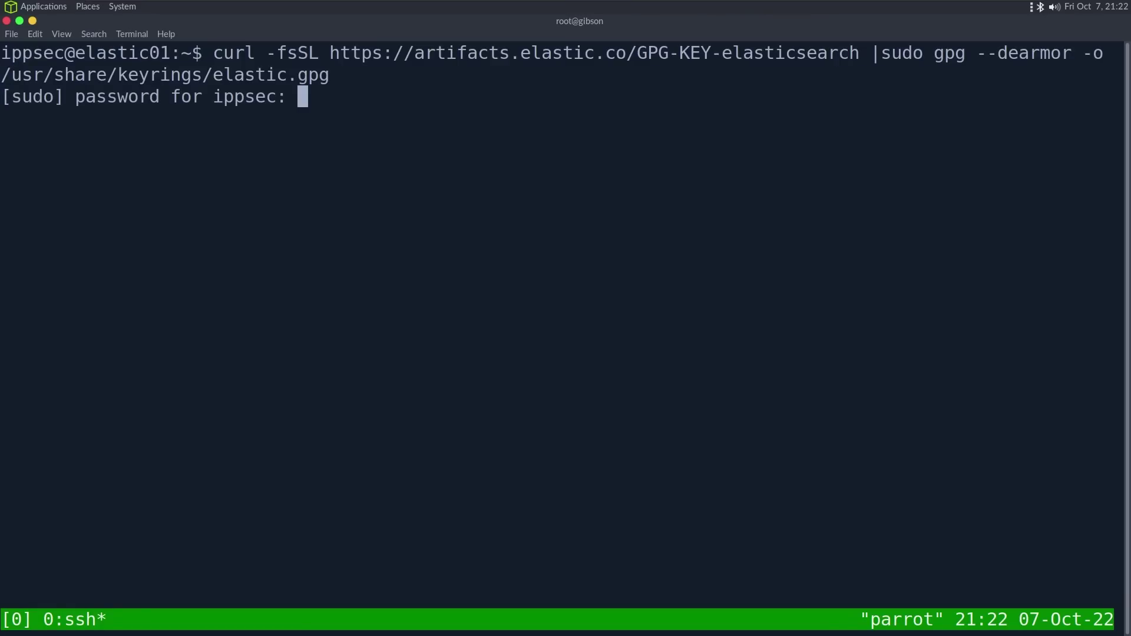
{"action": "key", "text": "Return"}
Copy the Elastic source list echo command from the tutorial in Firefox and paste it at the terminal prompt
{"action": "key", "text": "alt+Tab"}
{"action": "scroll", "coordinate": [671, 514], "scroll_direction": "down", "scroll_amount": 2}
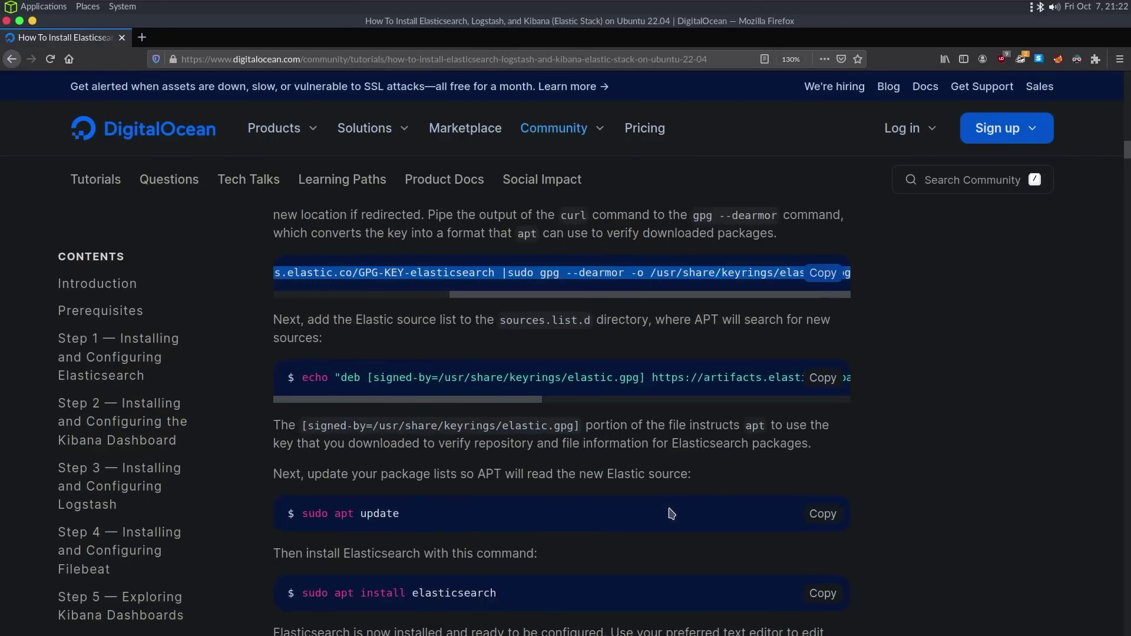
{"action": "left_click_drag", "start_coordinate": [535, 405], "coordinate": [714, 406]}
{"action": "left_click", "coordinate": [822, 378]}
{"action": "key", "text": "alt+Tab"}
{"action": "key", "text": "ctrl+shift+v"}
Change the source list file name at the end of the command to elastic-8.x.list
{"action": "key", "text": "Left"}
{"action": "key", "text": "Left"}
{"action": "key", "text": "Left"}
{"action": "key", "text": "Left"}
{"action": "key", "text": "Left"}
{"action": "key", "text": "Left"}
{"action": "key", "text": "Left"}
{"action": "key", "text": "Left"}
{"action": "key", "text": "Delete"}
{"action": "type", "text": "8"}
Change the repository path in the command to packages/8.x/apt and run it to add the Elastic source
{"action": "key", "text": "Left"}
{"action": "key", "text": "ctrl+Left"}
{"action": "key", "text": "ctrl+Left"}
{"action": "key", "text": "ctrl+Left"}
{"action": "key", "text": "ctrl+Left"}
{"action": "key", "text": "ctrl+Left"}
{"action": "key", "text": "ctrl+Left"}
{"action": "key", "text": "ctrl+Left"}
{"action": "key", "text": "ctrl+Left"}
{"action": "key", "text": "ctrl+Left"}
{"action": "key", "text": "ctrl+Left"}
{"action": "key", "text": "ctrl+Left"}
{"action": "key", "text": "ctrl+Left"}
{"action": "key", "text": "ctrl+Left"}
{"action": "key", "text": "ctrl+Left"}
{"action": "key", "text": "ctrl+Left"}
{"action": "key", "text": "ctrl+Left"}
{"action": "key", "text": "ctrl+Right"}
{"action": "key", "text": "ctrl+Right"}
{"action": "key", "text": "ctrl+Right"}
{"action": "key", "text": "BackSpace"}
{"action": "type", "text": "8"}
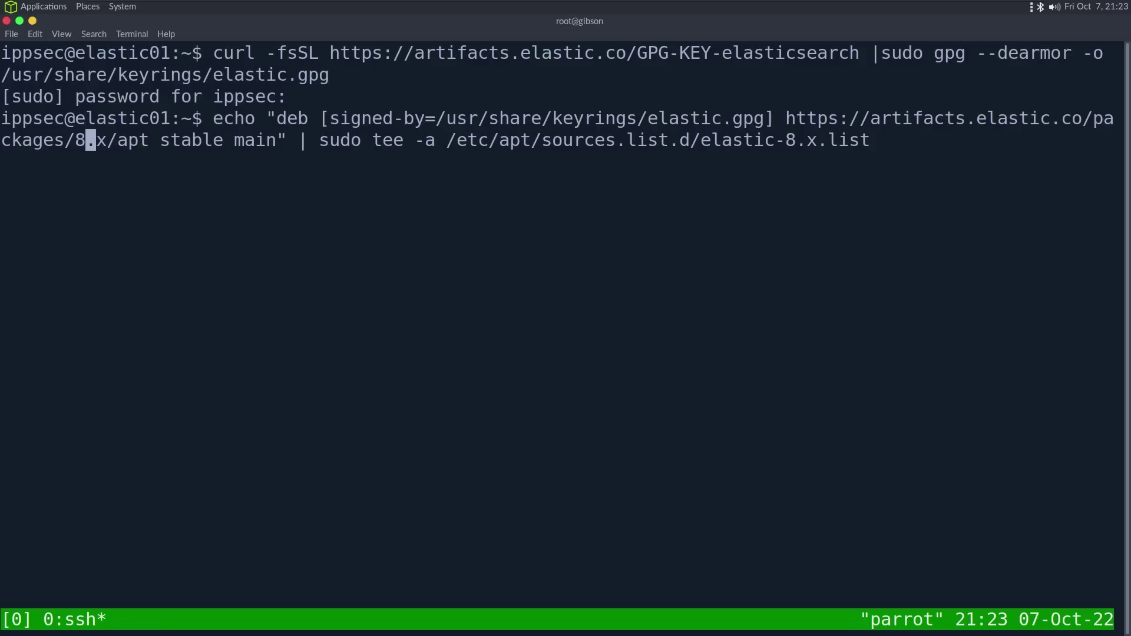
{"action": "key", "text": "Return"}
Update the package lists with sudo apt update and check the Elastic 8.x repository line in the output
{"action": "type", "text": "a"}
{"action": "key", "text": "BackSpace"}
{"action": "type", "text": "sudo apt update"}
{"action": "key", "text": "Return"}
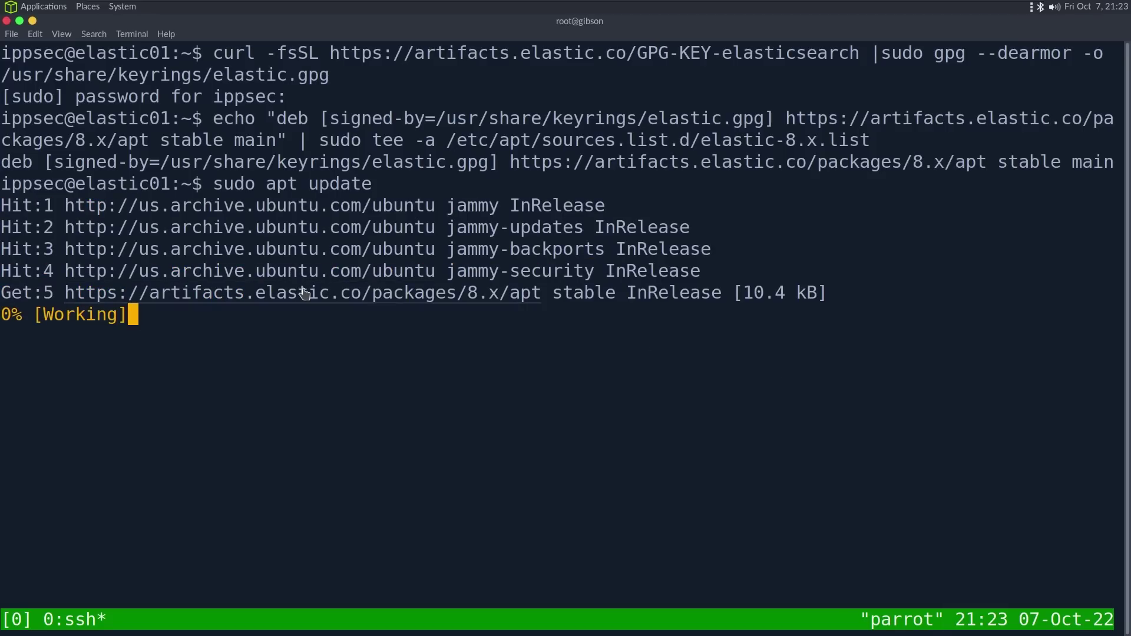
{"action": "triple_click", "coordinate": [301, 292]}
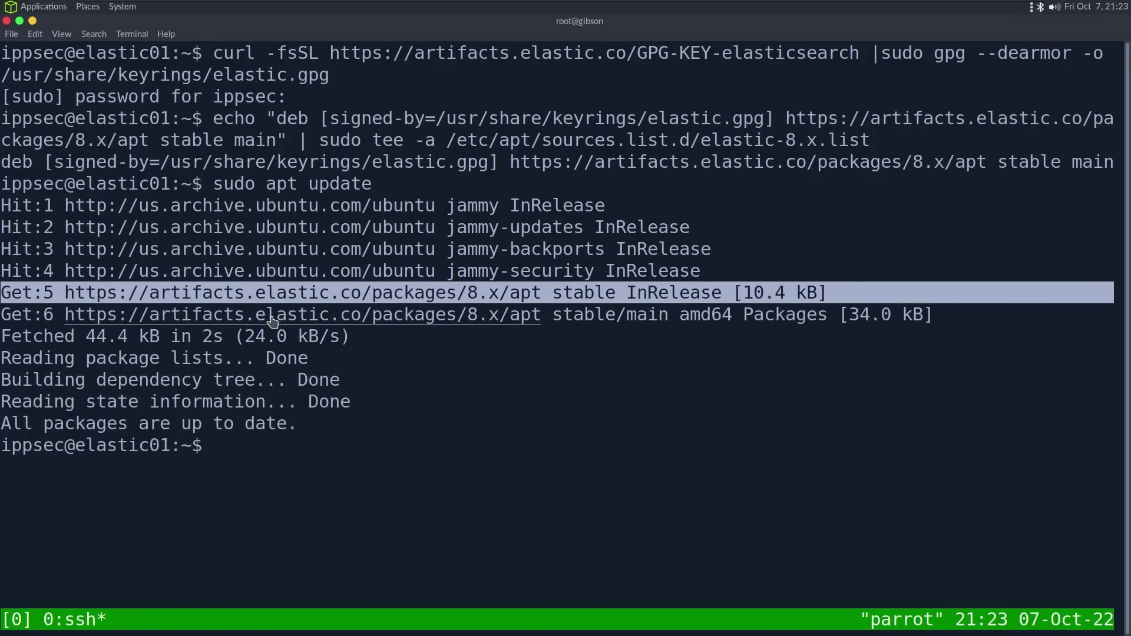
Copy sudo apt install elasticsearch from the tutorial in Firefox and run it on a cleared terminal screen
{"action": "key", "text": "alt+Tab"}
{"action": "scroll", "coordinate": [416, 430], "scroll_direction": "down", "scroll_amount": 3}
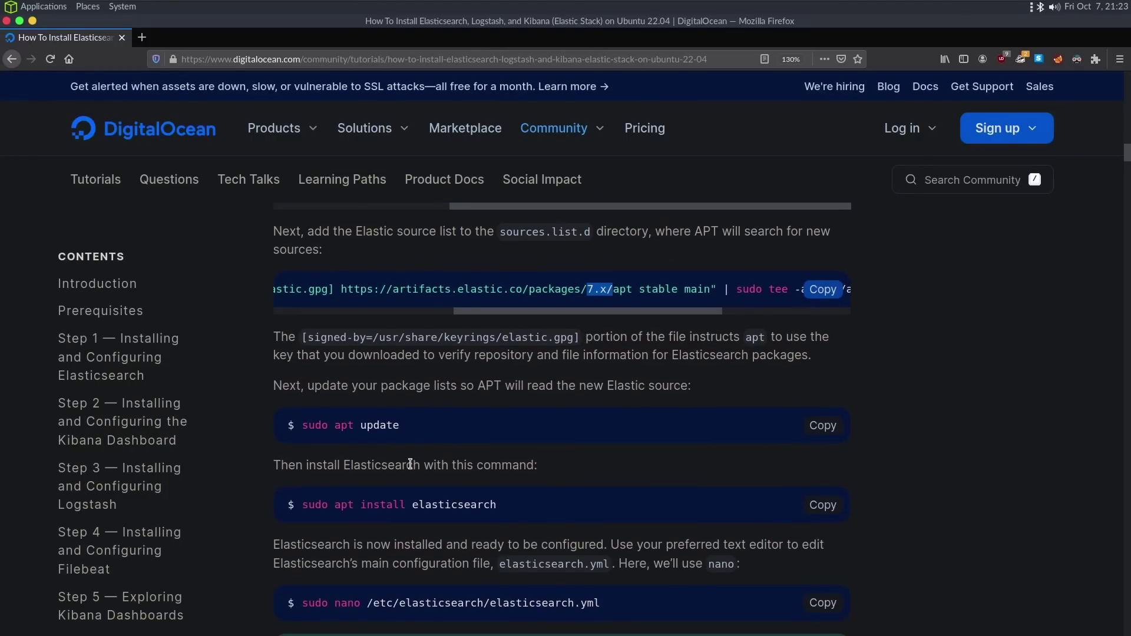
{"action": "left_click_drag", "start_coordinate": [303, 418], "coordinate": [513, 422]}
{"action": "key", "text": "alt+Tab"}
{"action": "key", "text": "ctrl+shift+v"}
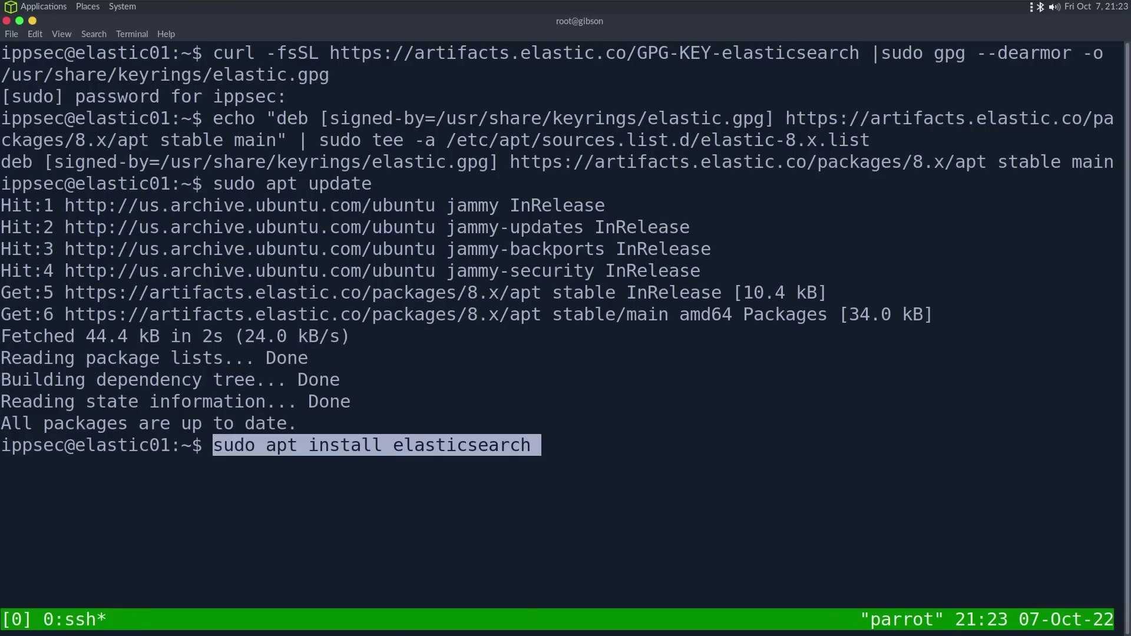
{"action": "key", "text": "ctrl+l"}
{"action": "key", "text": "Return"}
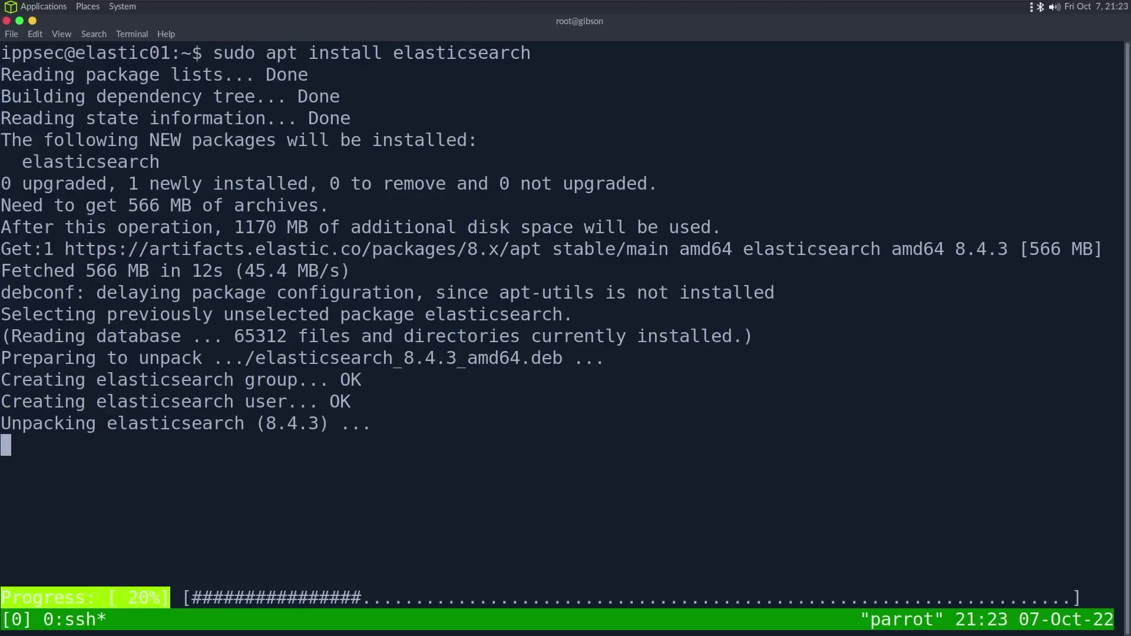
Split the tmux window into a second pane below and connect to elastic01 over SSH in it
{"action": "key", "text": "ctrl+b"}
{"action": "key", "text": "quotedbl"}
{"action": "type", "text": "ssh elastic01"}
{"action": "key", "text": "Return"}
Change to /usr/share/elasticsearch and its bin subdirectory, listing the contents of each
{"action": "type", "text": "cd /usr/share/el"}
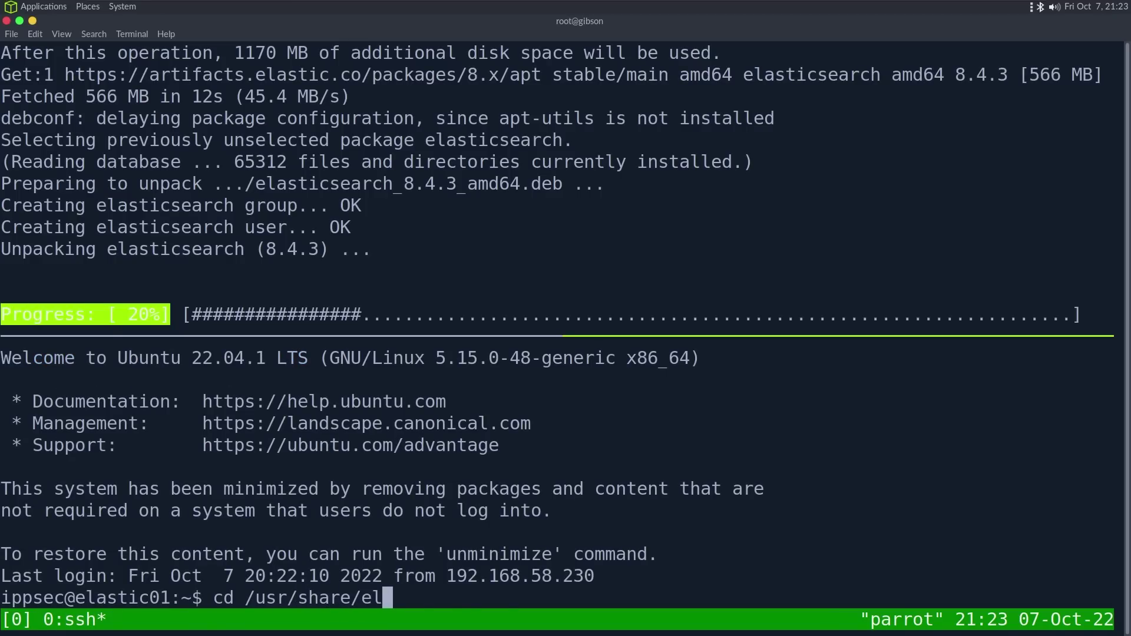
{"action": "key", "text": "Tab"}
{"action": "key", "text": "Return"}
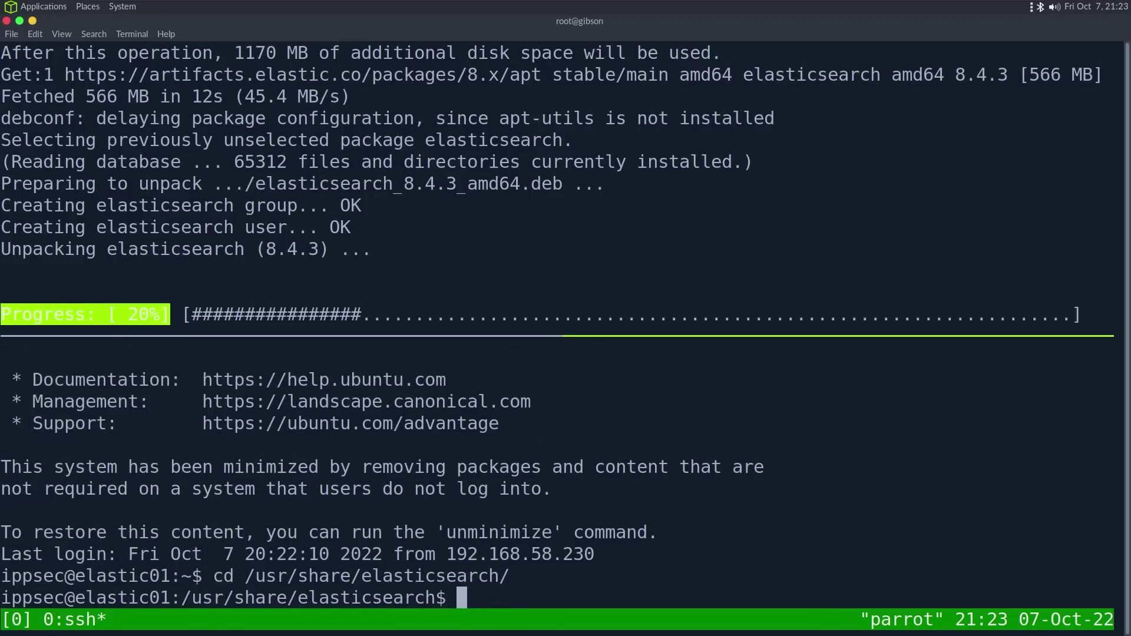
{"action": "type", "text": "ls"}
{"action": "key", "text": "Return"}
{"action": "type", "text": "cd bin"}
{"action": "key", "text": "Return"}
{"action": "type", "text": "ls"}
{"action": "key", "text": "Return"}
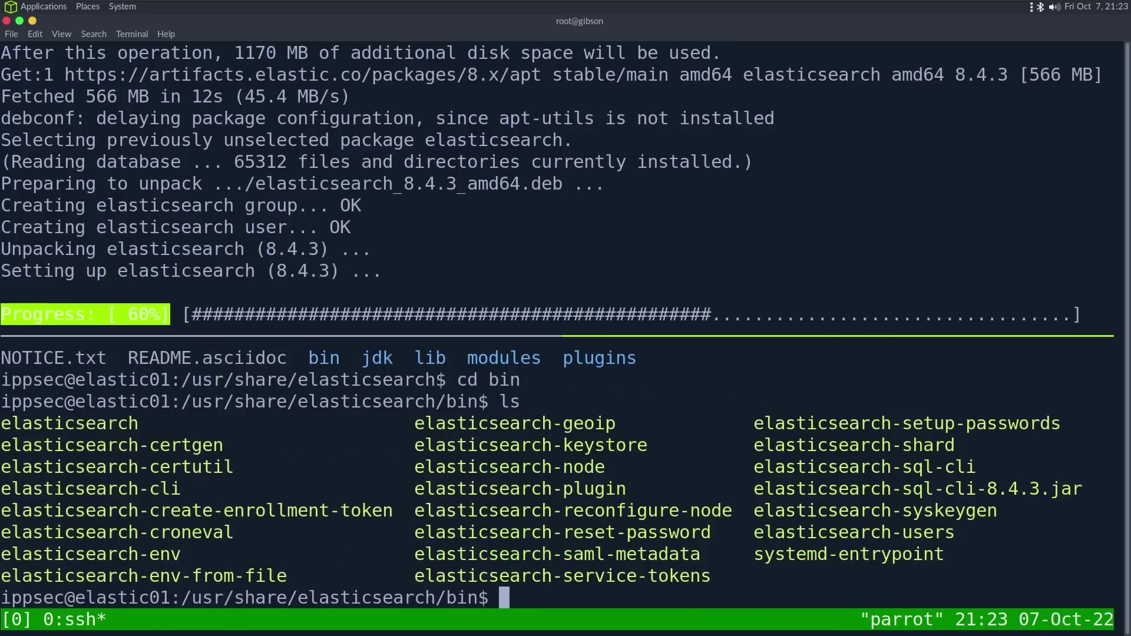
Filter the bin listing for "reset" and highlight the elasticsearch-reset-password and elasticsearch-users tools
{"action": "type", "text": "ls | grep reset"}
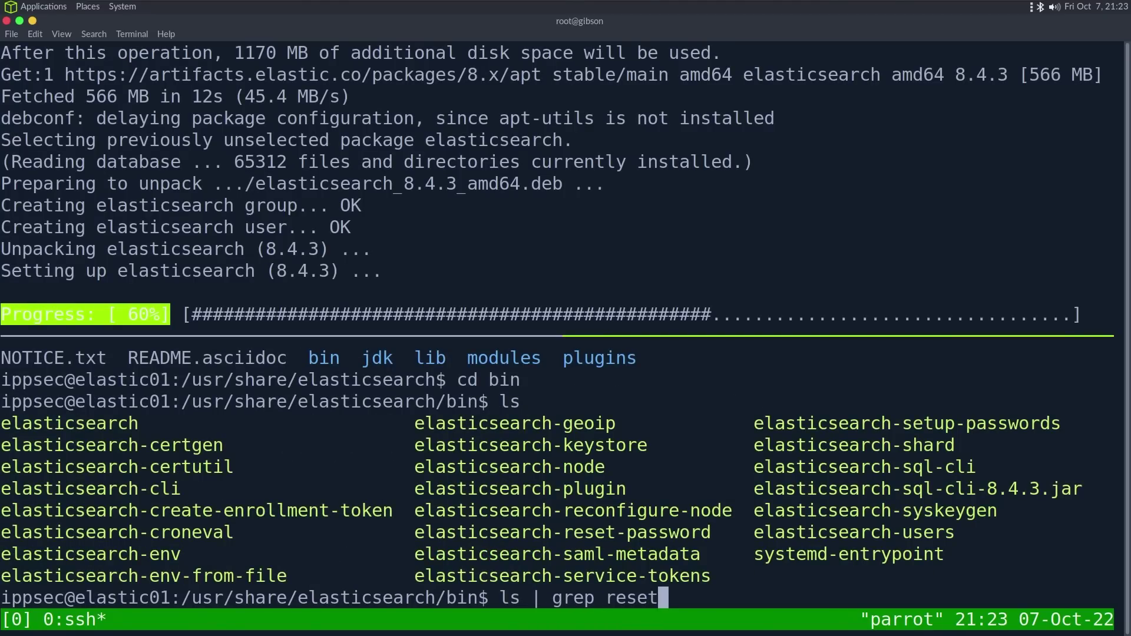
{"action": "key", "text": "Return"}
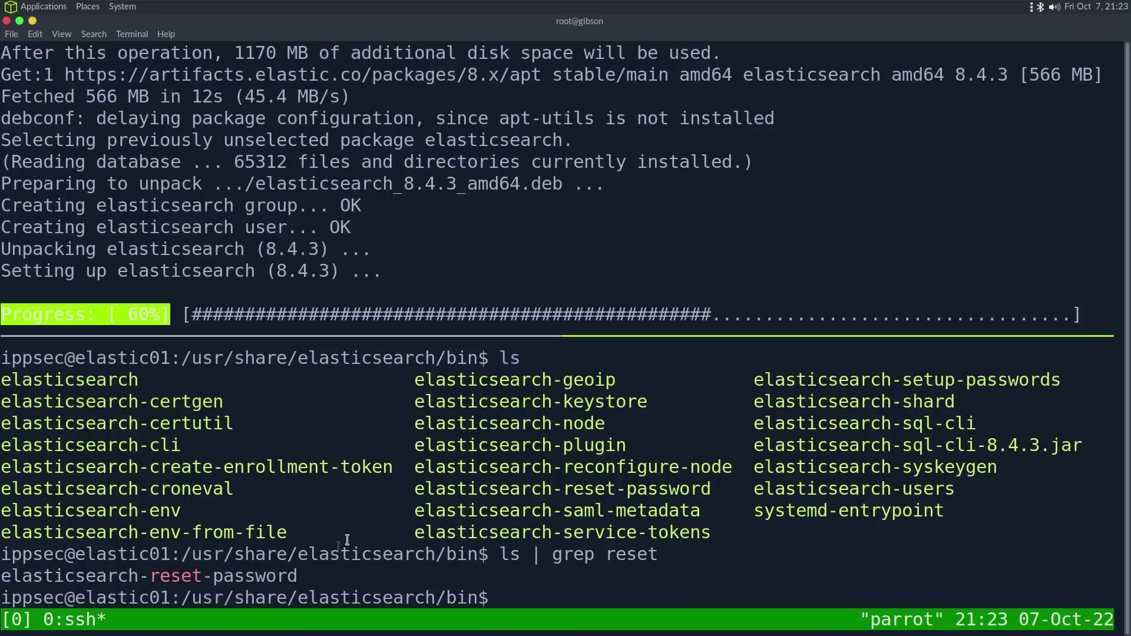
{"action": "double_click", "coordinate": [254, 577]}
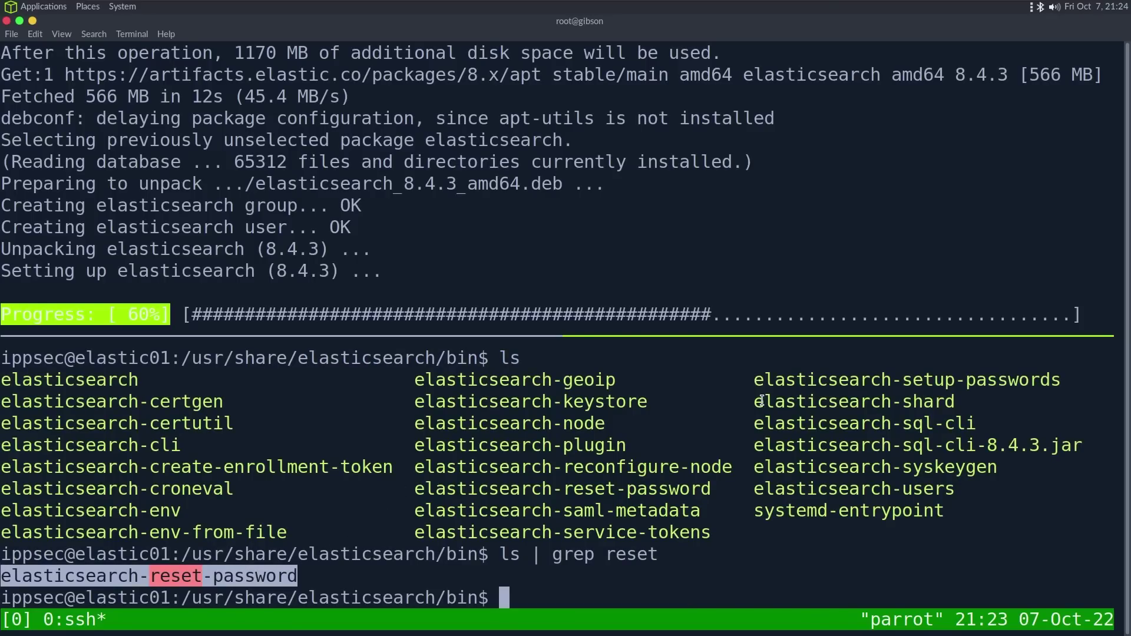
{"action": "double_click", "coordinate": [878, 491]}
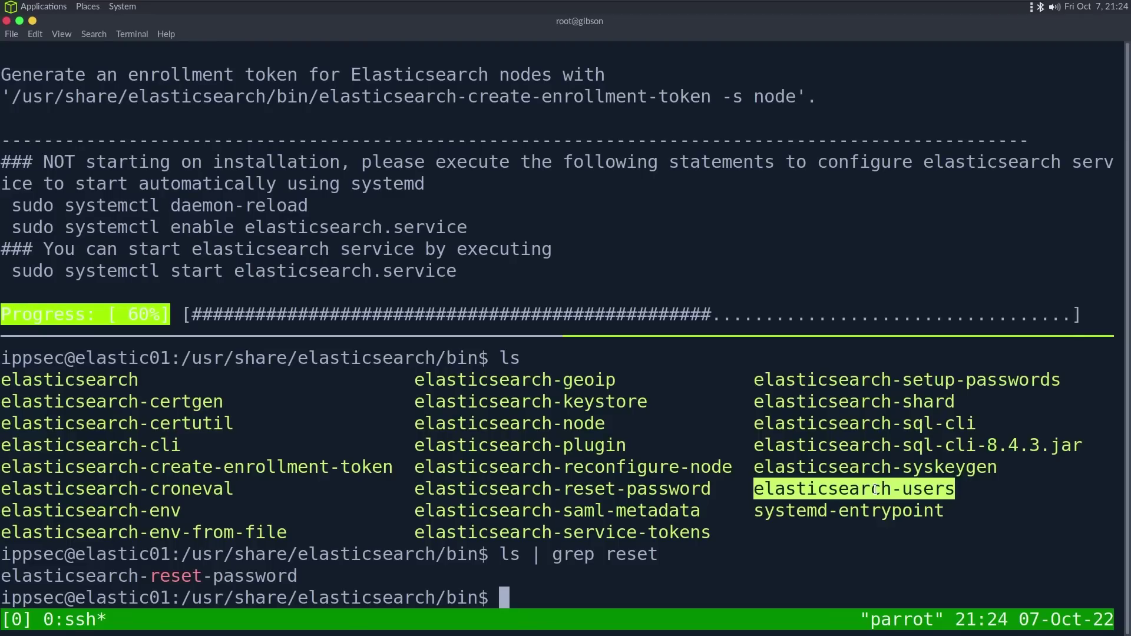
Exit the second SSH session and its local shell to close the lower tmux pane
{"action": "type", "text": "ex"}
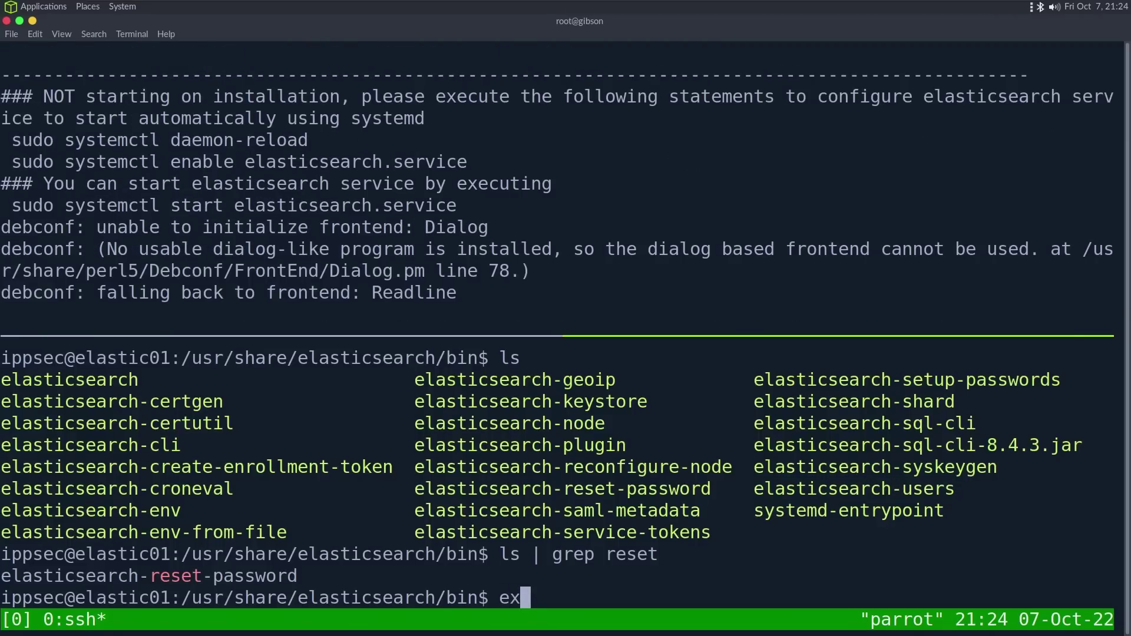
{"action": "type", "text": "it"}
{"action": "key", "text": "Return"}
{"action": "type", "text": "exit"}
{"action": "key", "text": "Return"}
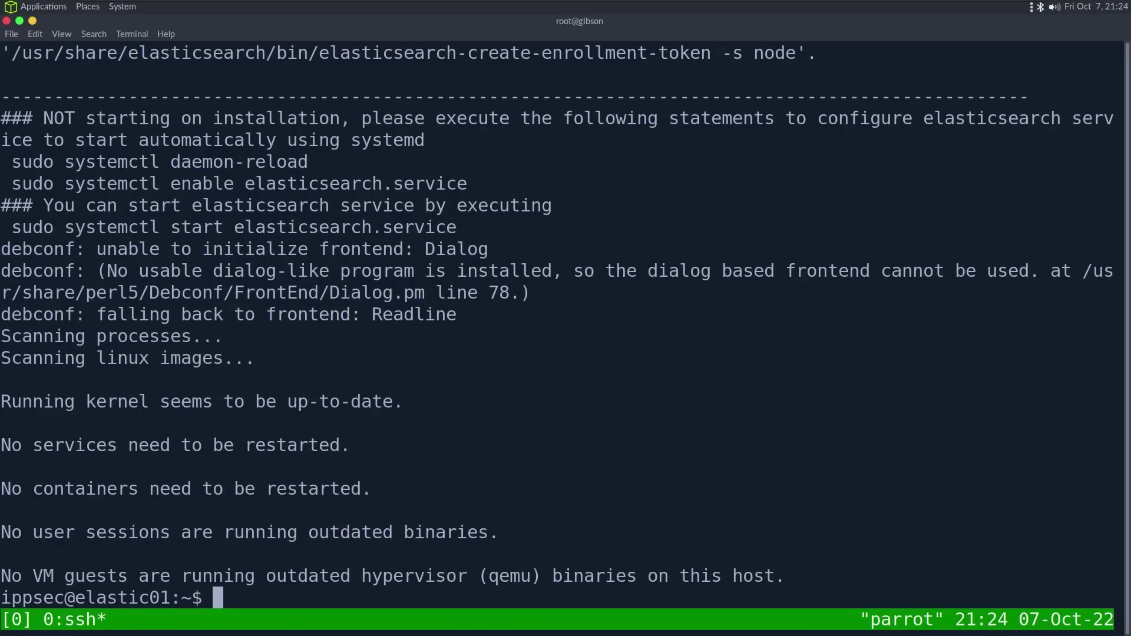
Copy the installer's security information, from the generated superuser password line through the node enrollment token command, out of the tmux scrollback
{"action": "key", "text": "ctrl+b"}
{"action": "key", "text": "["}
{"action": "key", "text": "Up"}
{"action": "key", "text": "Up"}
{"action": "key", "text": "Up"}
{"action": "key", "text": "Up"}
{"action": "key", "text": "Up"}
{"action": "key", "text": "Up"}
{"action": "key", "text": "Up"}
{"action": "key", "text": "Up"}
{"action": "key", "text": "Up"}
{"action": "key", "text": "Up"}
{"action": "key", "text": "Up"}
{"action": "key", "text": "Up"}
{"action": "key", "text": "Up"}
{"action": "key", "text": "Up"}
{"action": "key", "text": "Up"}
{"action": "key", "text": "Up"}
{"action": "key", "text": "Up"}
{"action": "key", "text": "Up"}
{"action": "key", "text": "Up"}
{"action": "key", "text": "Up"}
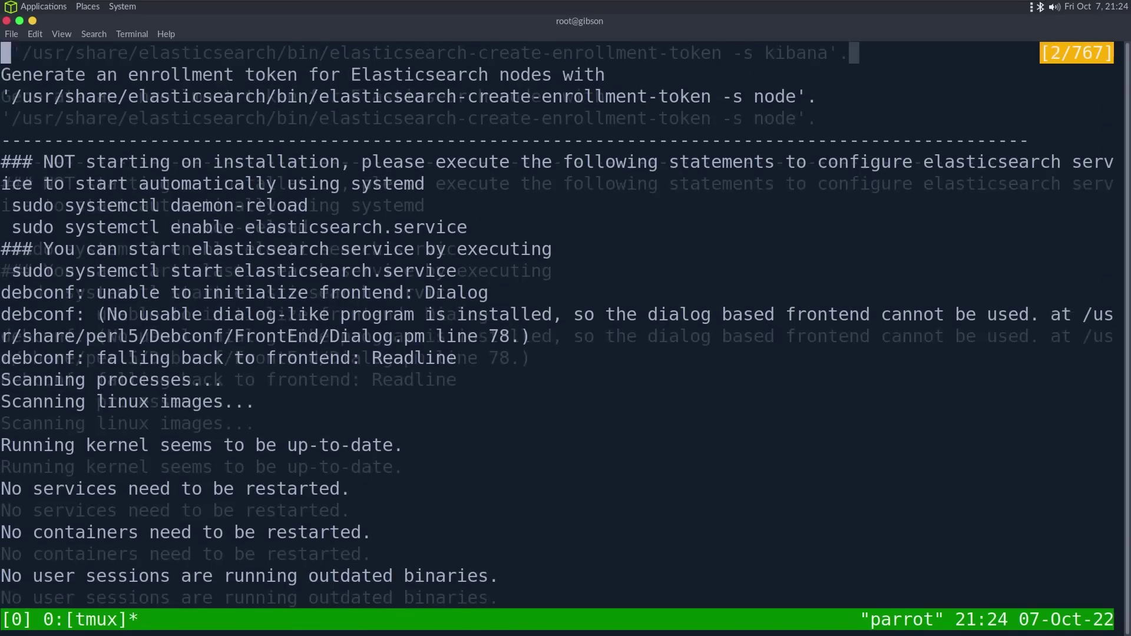
{"action": "key", "text": "Up"}
{"action": "key", "text": "Up"}
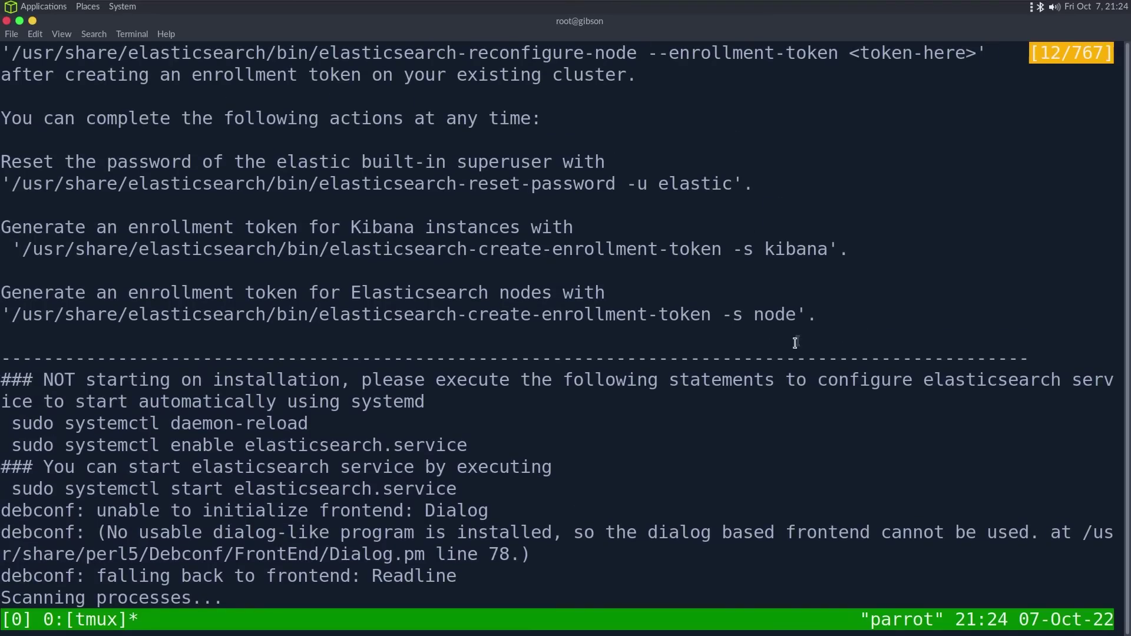
{"action": "key", "text": "Up"}
{"action": "key", "text": "Up"}
{"action": "key", "text": "Up"}
{"action": "key", "text": "Up"}
{"action": "key", "text": "Up"}
{"action": "key", "text": "Up"}
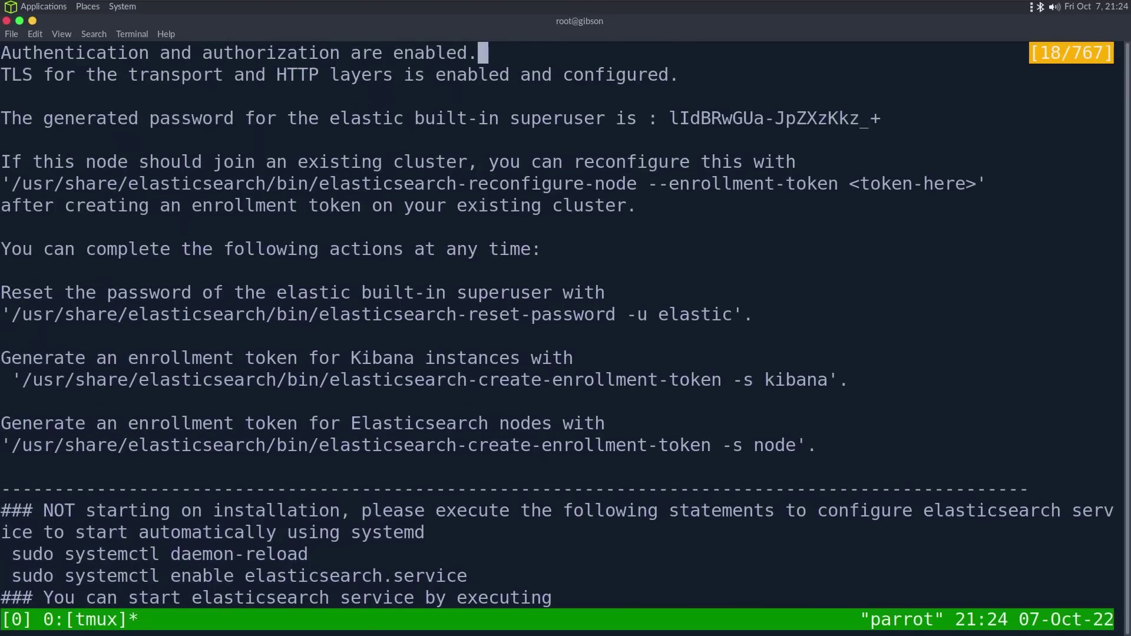
{"action": "left_click_drag", "start_coordinate": [842, 443], "coordinate": [3, 112]}
{"action": "right_click", "coordinate": [5, 112]}
{"action": "left_click", "coordinate": [53, 177]}
Save the copied security information, including the superuser password, to notes.elastic.txt with vi in a new tmux window and print the file
{"action": "key", "text": "ctrl+b"}
{"action": "type", "text": "cvi note"}
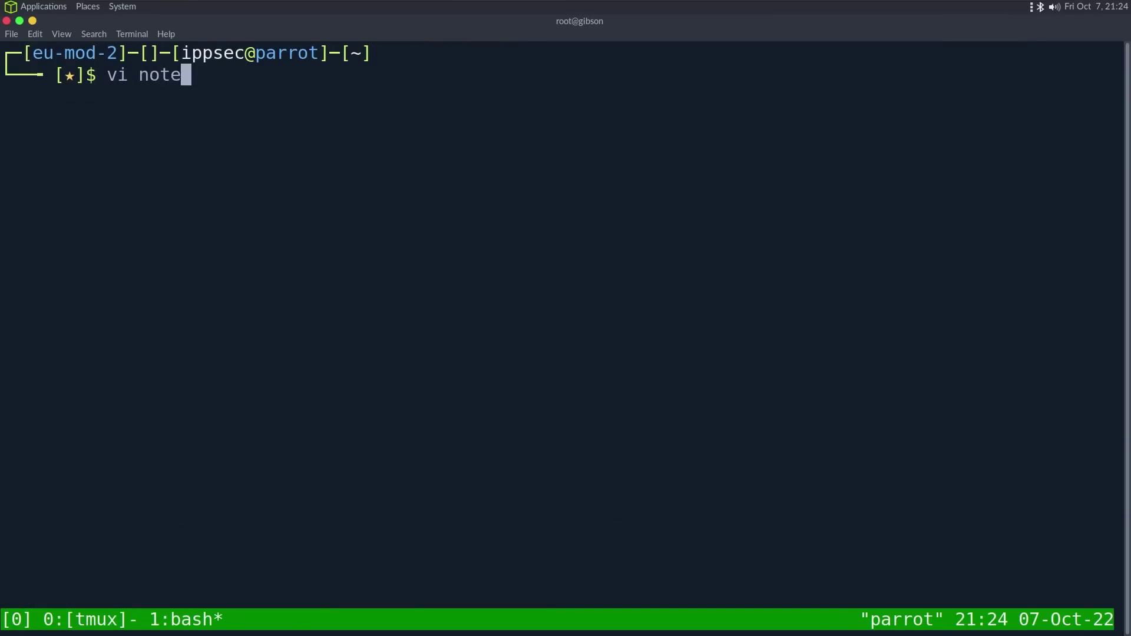
{"action": "type", "text": "s.elastic.txt"}
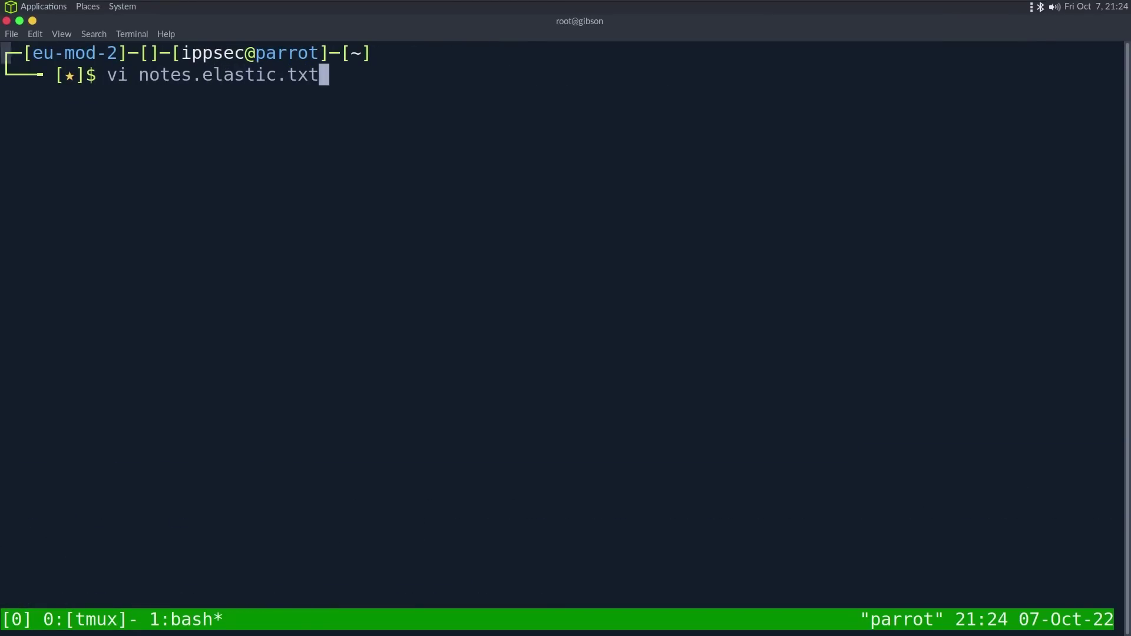
{"action": "key", "text": "Return"}
{"action": "key", "text": "i"}
{"action": "key", "text": "ctrl+shift+v"}
{"action": "key", "text": "Escape"}
{"action": "type", "text": ":wq"}
{"action": "key", "text": "Return"}
{"action": "type", "text": "cat notes.elastic.txt"}
{"action": "key", "text": "Return"}
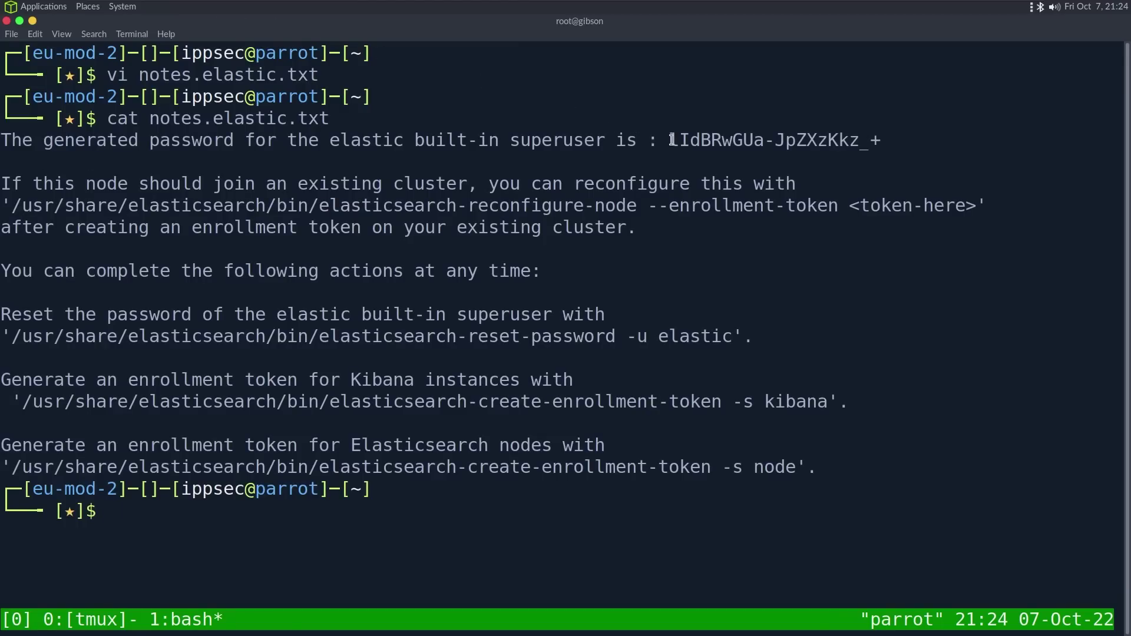
Highlight the superuser password, the create-enrollment-token path and the reset-password path in the printed notes, and return to the elastic01 tmux window
{"action": "left_click_drag", "start_coordinate": [670, 140], "coordinate": [878, 140]}
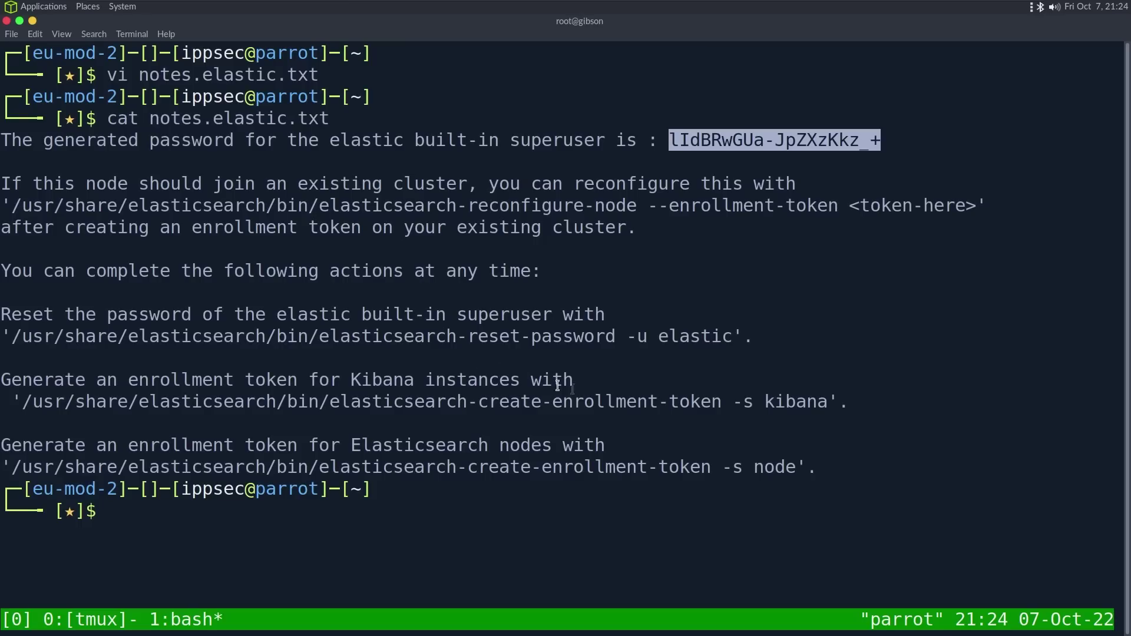
{"action": "double_click", "coordinate": [700, 400]}
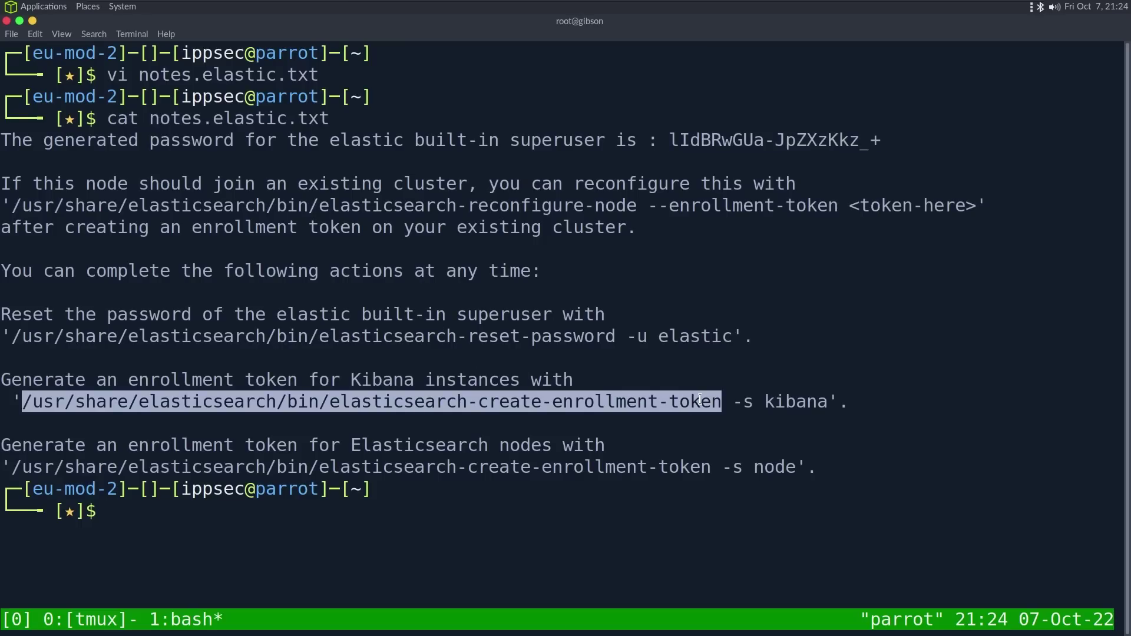
{"action": "double_click", "coordinate": [581, 334]}
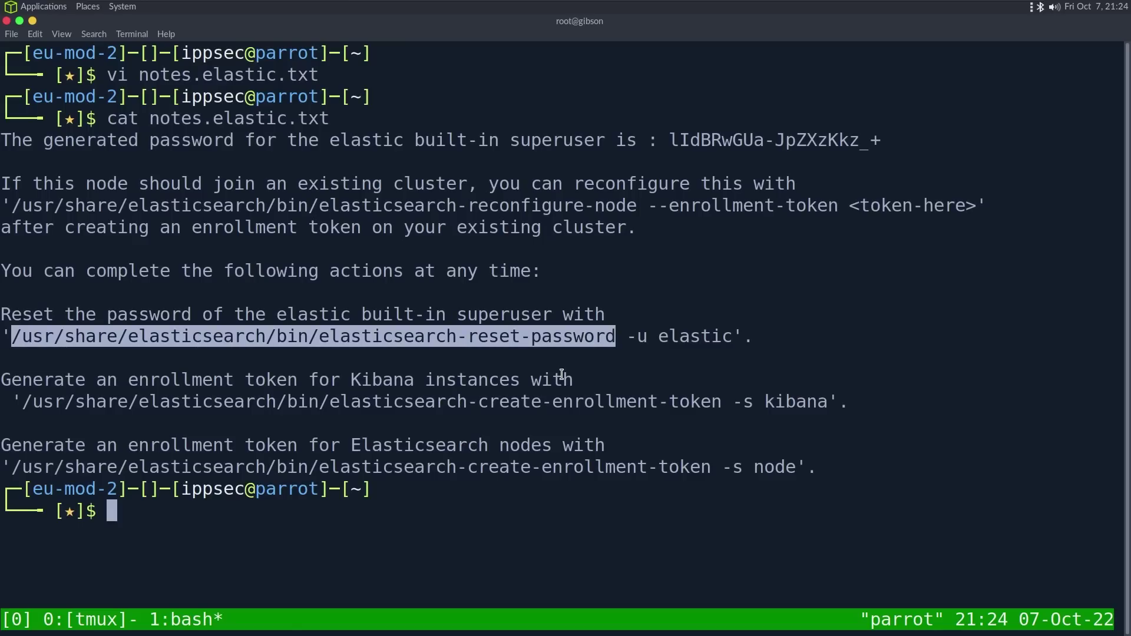
{"action": "key", "text": "ctrl+b"}
{"action": "key", "text": "0"}
{"action": "key", "text": "q"}
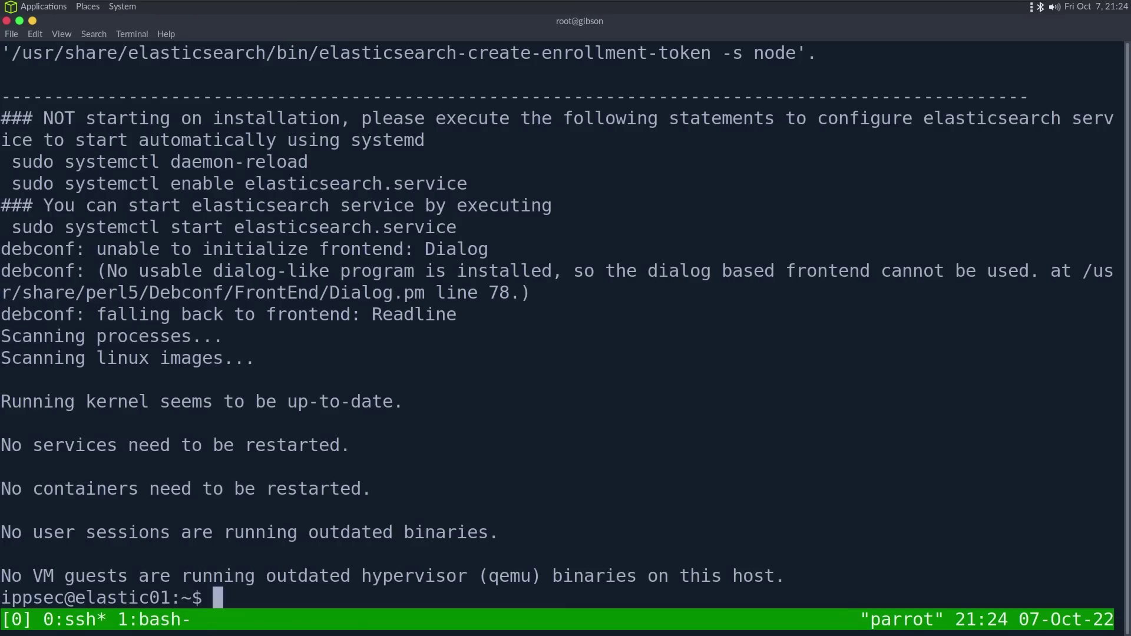
Switch to Firefox and review the DigitalOcean guide's section on editing elasticsearch.yml and its network.host setting
{"action": "key", "text": "alt+Tab"}
{"action": "scroll", "coordinate": [552, 392], "scroll_direction": "down", "scroll_amount": 3}
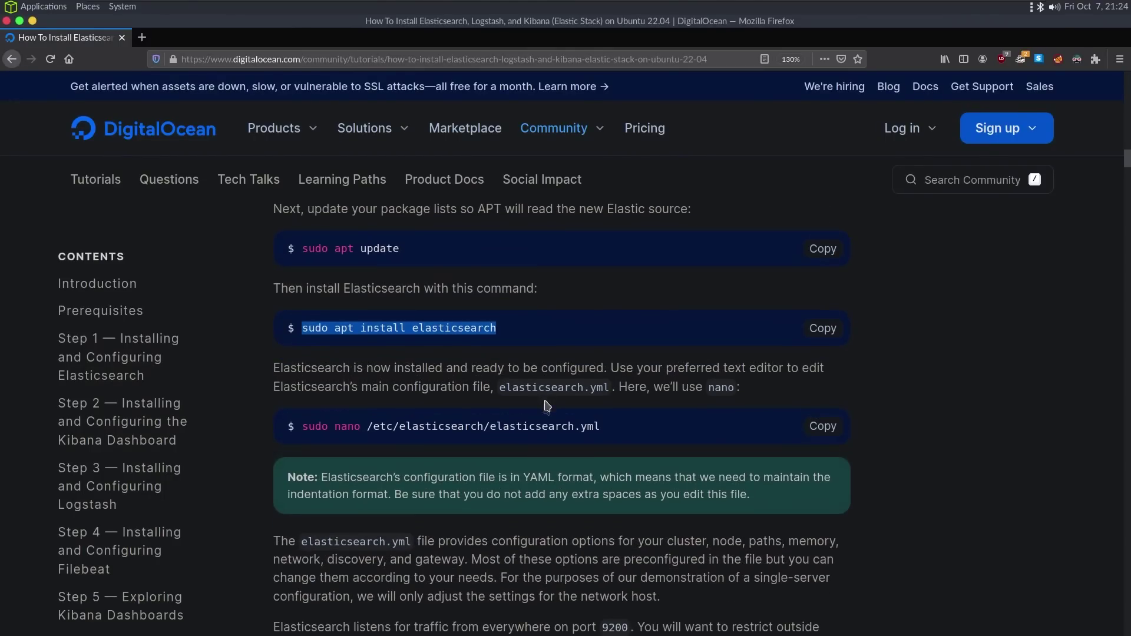
{"action": "scroll", "coordinate": [379, 430], "scroll_direction": "down", "scroll_amount": 3}
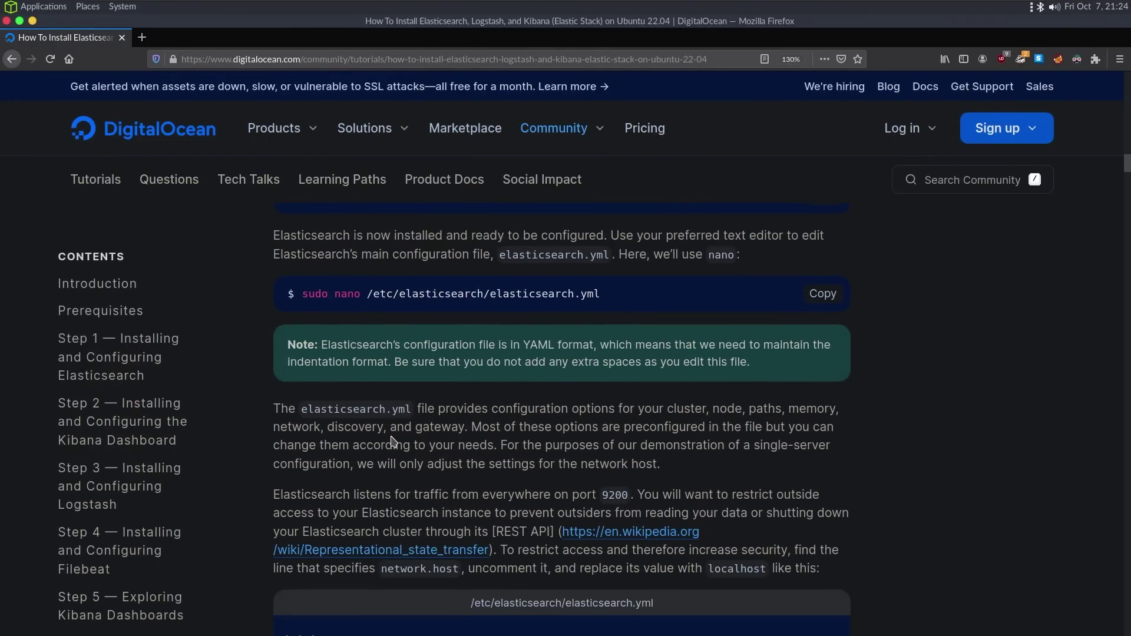
{"action": "scroll", "coordinate": [383, 430], "scroll_direction": "down", "scroll_amount": 9}
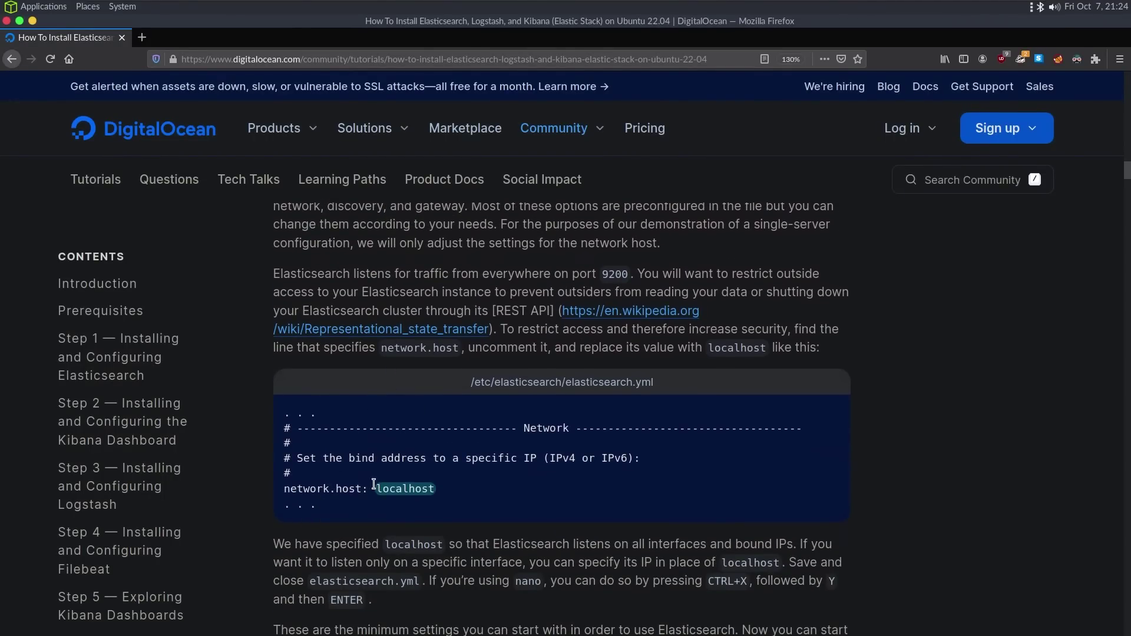
{"action": "scroll", "coordinate": [488, 289], "scroll_direction": "up", "scroll_amount": 4}
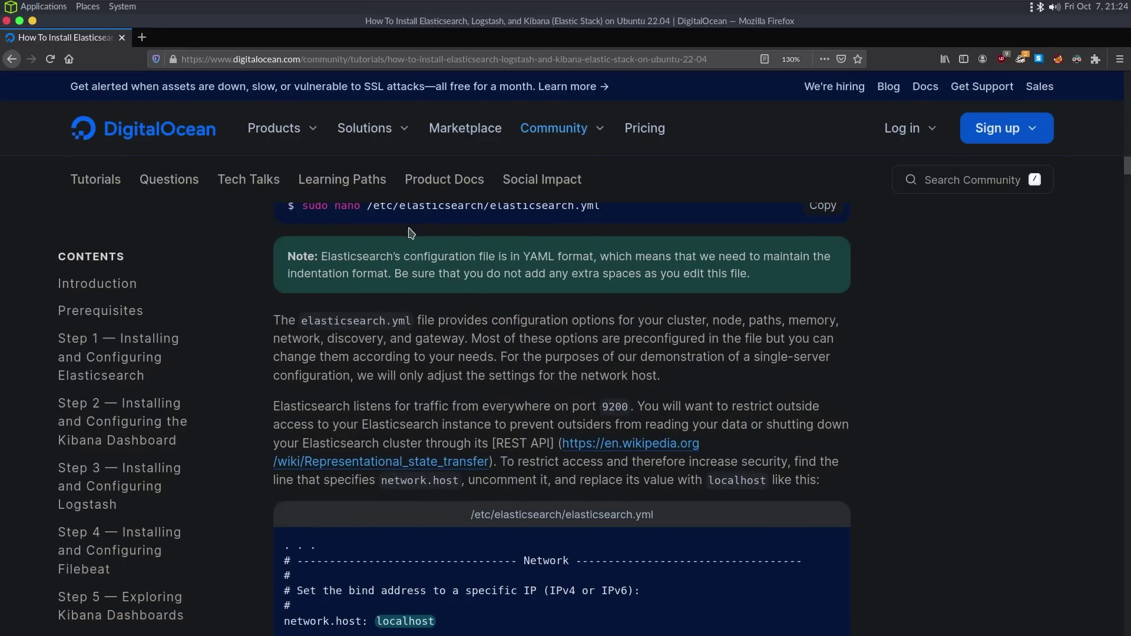
Switch to the terminal and open /etc/elasticsearch/elasticsearch.yml with sudo vi on elastic01
{"action": "key", "text": "alt+Tab"}
{"action": "type", "text": "sudo vi "}
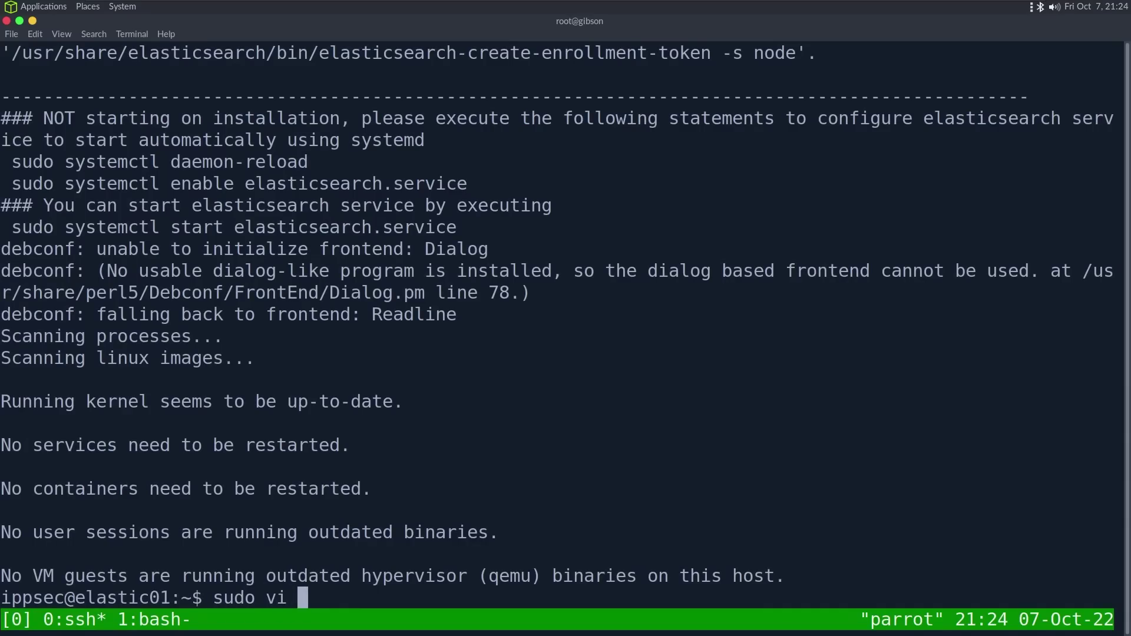
{"action": "type", "text": "/etc/elast"}
{"action": "key", "text": "Tab"}
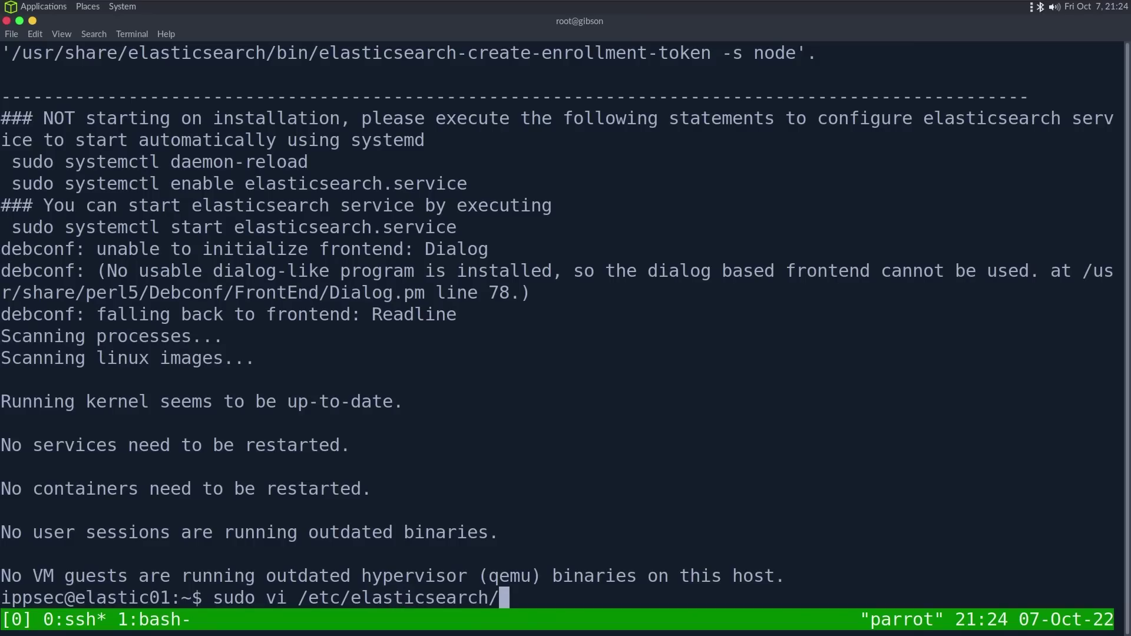
{"action": "type", "text": "el"}
{"action": "key", "text": "BackSpace"}
{"action": "key", "text": "BackSpace"}
{"action": "key", "text": "alt+Tab"}
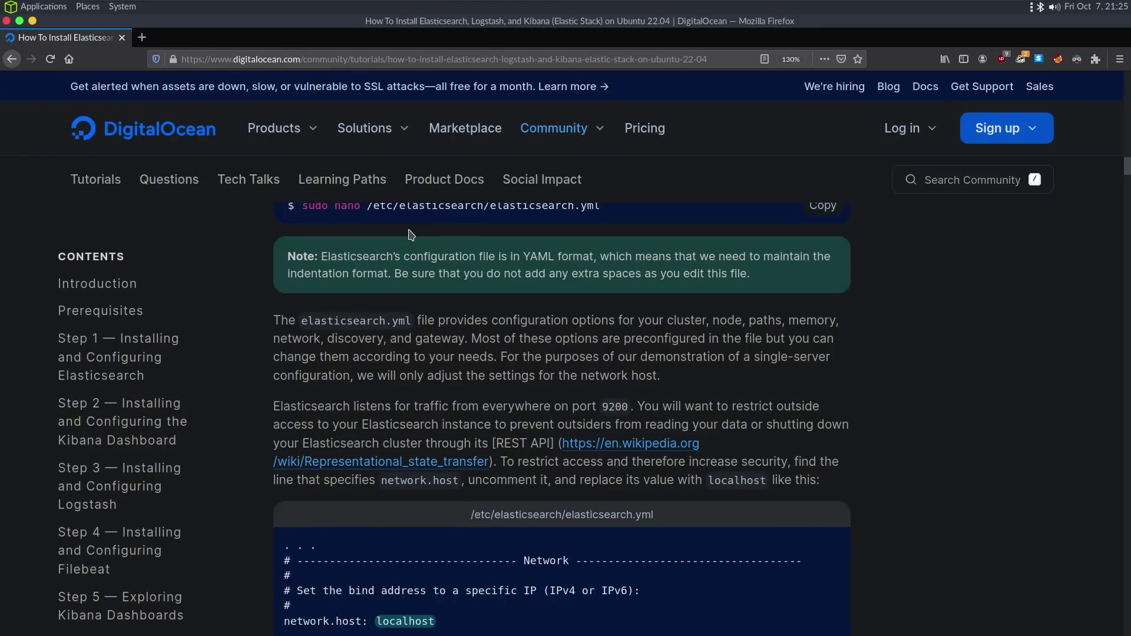
{"action": "key", "text": "alt+Tab"}
{"action": "type", "text": "elasticsear"}
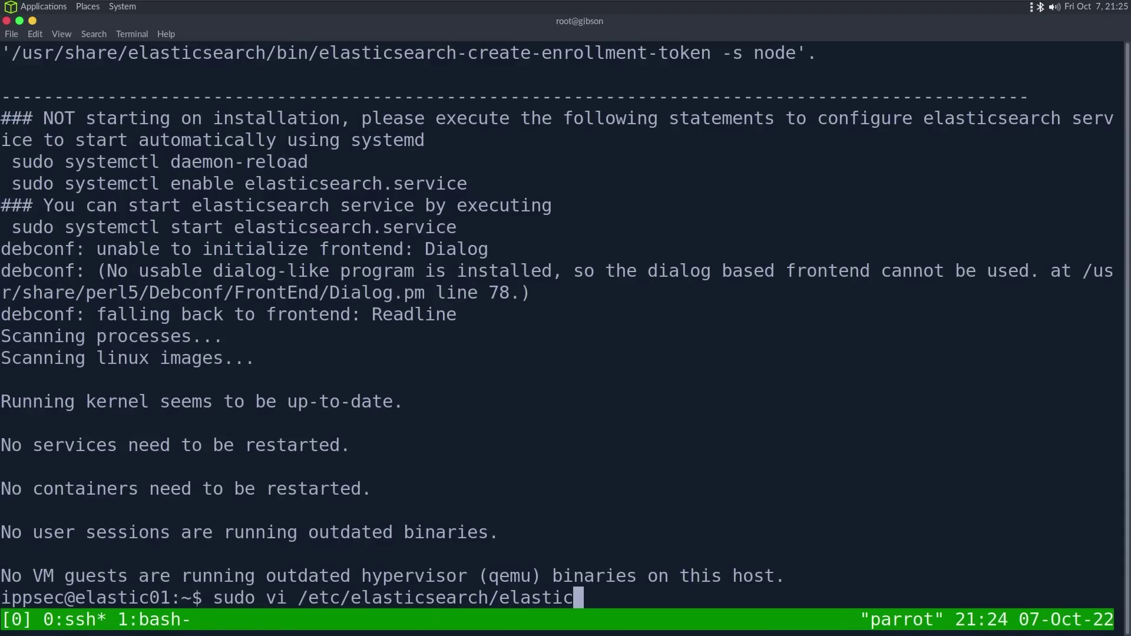
{"action": "type", "text": "ch.yml"}
{"action": "key", "text": "Return"}
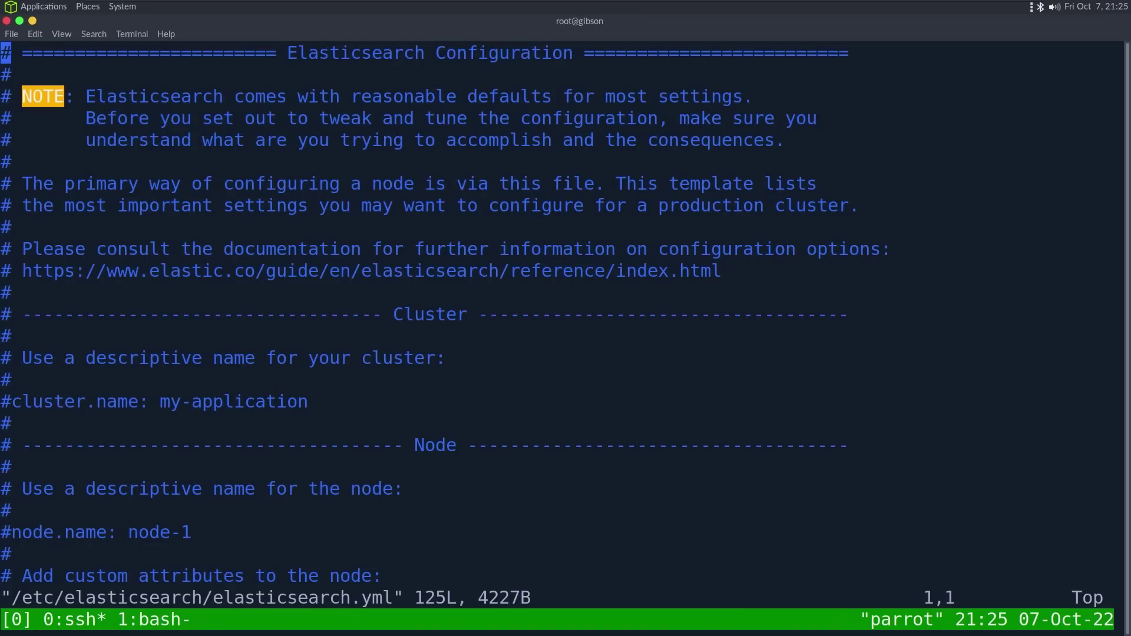
Search the file for "network", uncomment the network.host line and undo that change
{"action": "key", "text": "Down"}
{"action": "key", "text": "Down"}
{"action": "key", "text": "Down"}
{"action": "key", "text": "Down"}
{"action": "key", "text": "Down"}
{"action": "key", "text": "Down"}
{"action": "key", "text": "Down"}
{"action": "key", "text": "Down"}
{"action": "key", "text": "Down"}
{"action": "key", "text": "Down"}
{"action": "key", "text": "Down"}
{"action": "key", "text": "Down"}
{"action": "key", "text": "Down"}
{"action": "key", "text": "Down"}
{"action": "key", "text": "Down"}
{"action": "key", "text": "Down"}
{"action": "key", "text": "Down"}
{"action": "key", "text": "Down"}
{"action": "key", "text": "Down"}
{"action": "key", "text": "Down"}
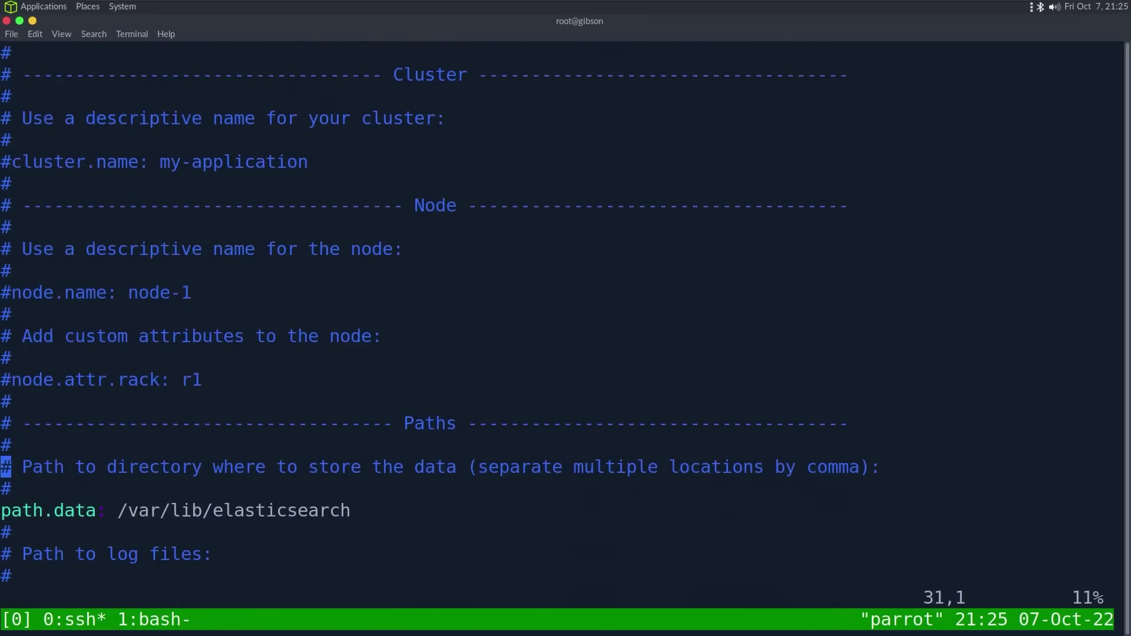
{"action": "key", "text": "Down"}
{"action": "type", "text": "/network"}
{"action": "key", "text": "Return"}
{"action": "key", "text": "n"}
{"action": "key", "text": "Left"}
{"action": "key", "text": "x"}
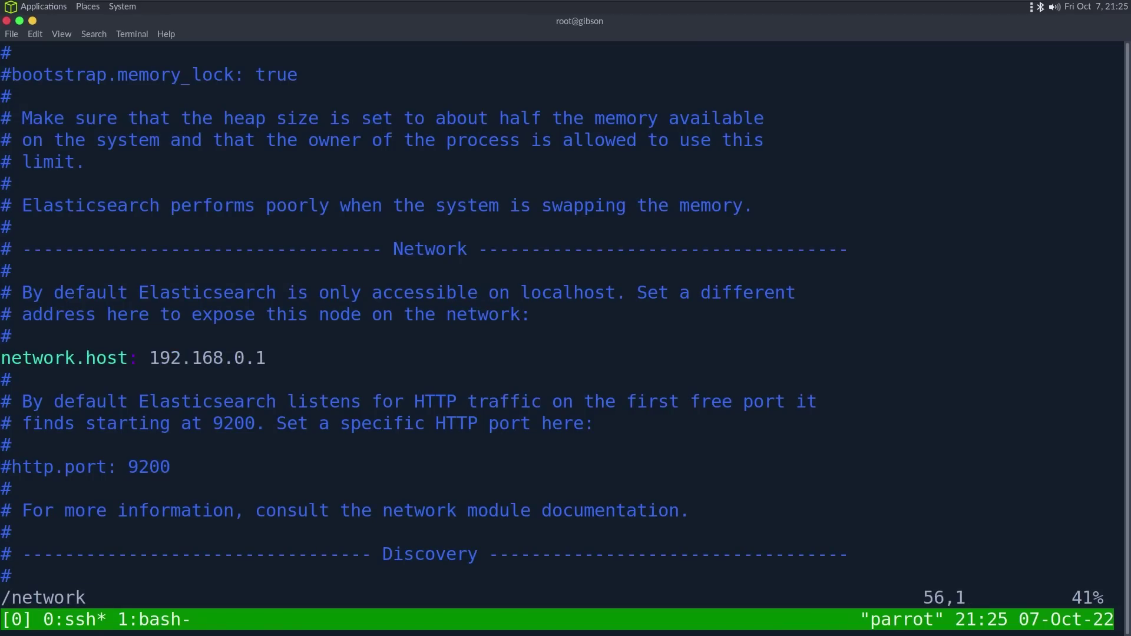
{"action": "key", "text": "u"}
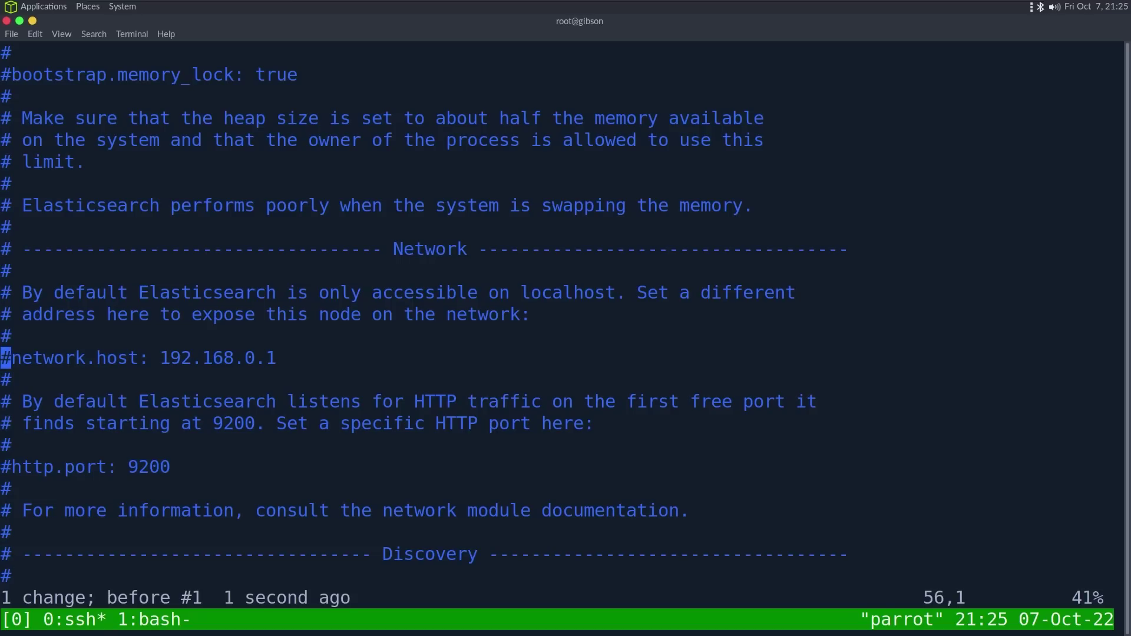
Check the commented http.port line, write and quit elasticsearch.yml, and clear the terminal screen
{"action": "key", "text": "Down"}
{"action": "key", "text": "Down"}
{"action": "key", "text": "Down"}
{"action": "key", "text": "Down"}
{"action": "key", "text": "Down"}
{"action": "key", "text": "shift+v"}
{"action": "key", "text": "Escape"}
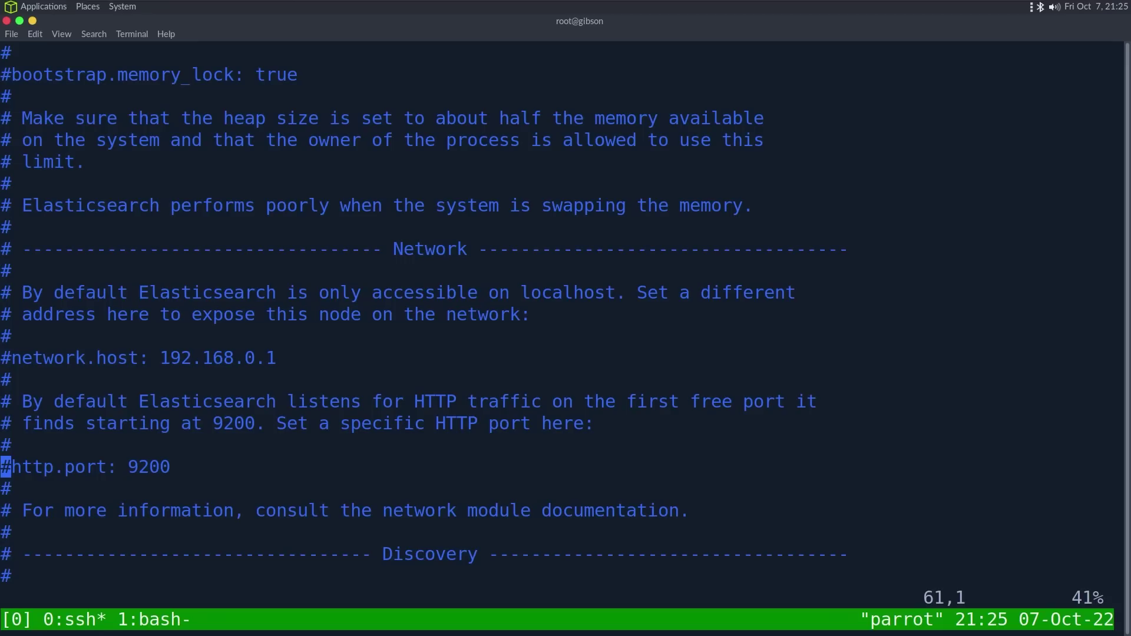
{"action": "type", "text": ":wq"}
{"action": "key", "text": "Return"}
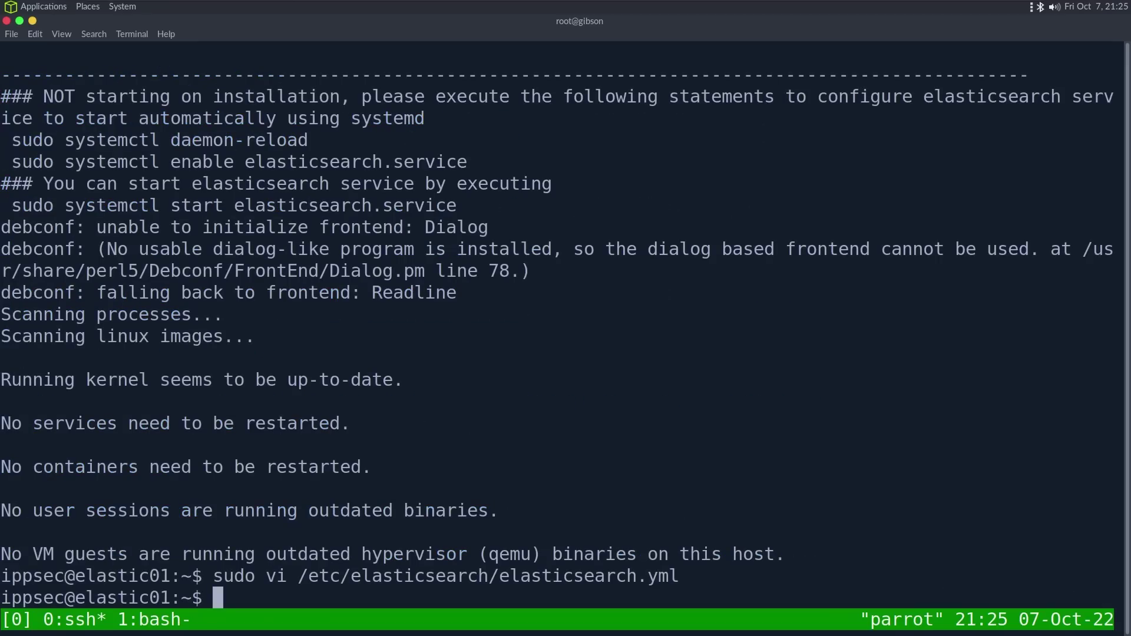
{"action": "key", "text": "ctrl+l"}
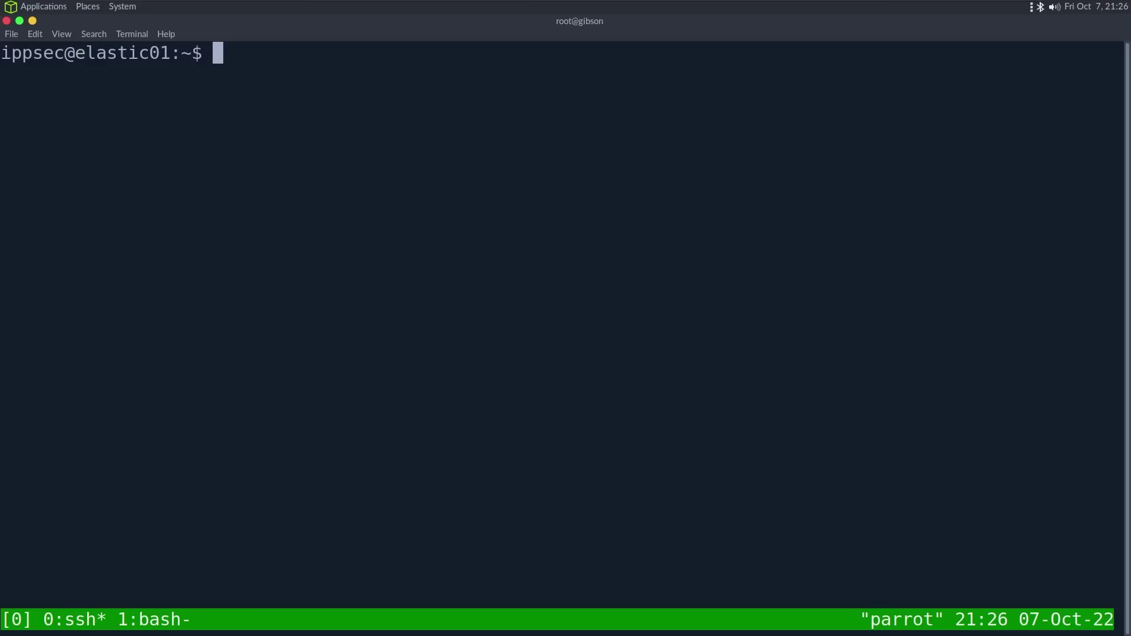
{"action": "type", "text": "ls"}
{"action": "key", "text": "alt+Tab"}
{"action": "key", "text": "alt+Tab"}
{"action": "key", "text": "BackSpace"}
{"action": "key", "text": "BackSpace"}
Copy "sudo systemctl start elasticsearch" from the guide in Firefox and run it in the elastic01 terminal
{"action": "key", "text": "alt+Tab"}
{"action": "scroll", "coordinate": [411, 234], "scroll_direction": "down", "scroll_amount": 7}
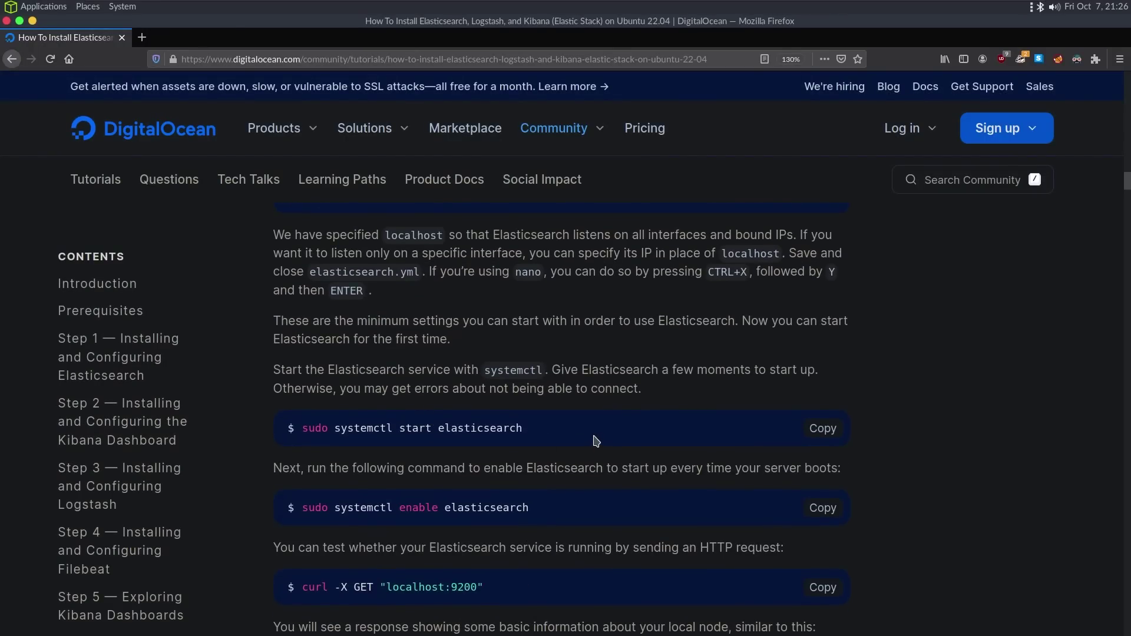
{"action": "left_click_drag", "start_coordinate": [541, 427], "coordinate": [312, 430]}
{"action": "key", "text": "ctrl+c"}
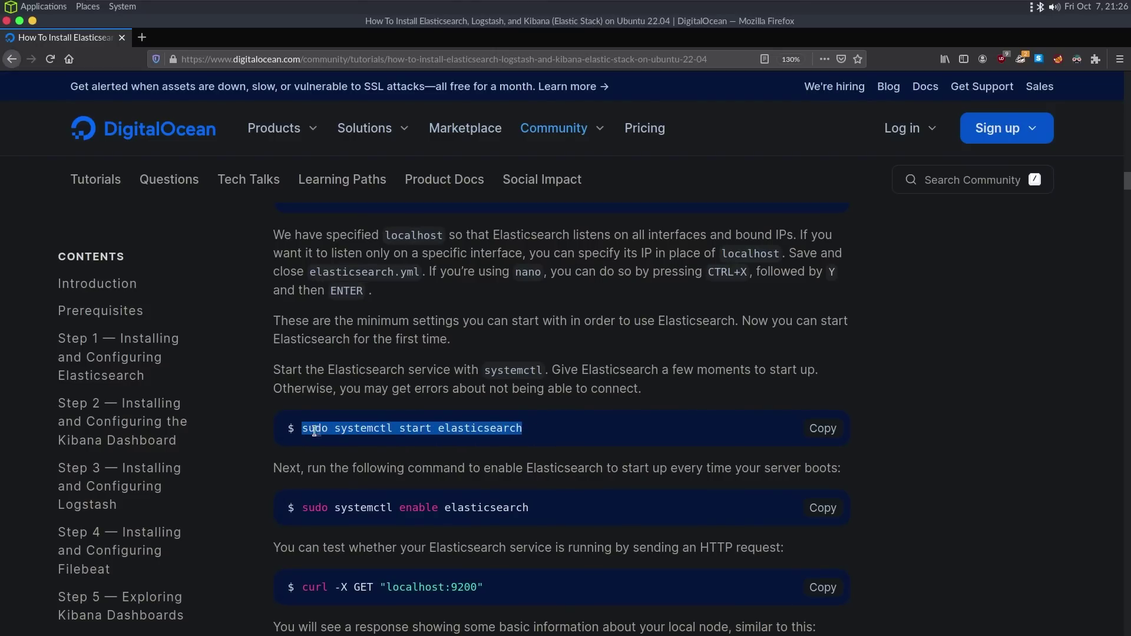
{"action": "key", "text": "alt+Tab"}
{"action": "key", "text": "ctrl+shift+v"}
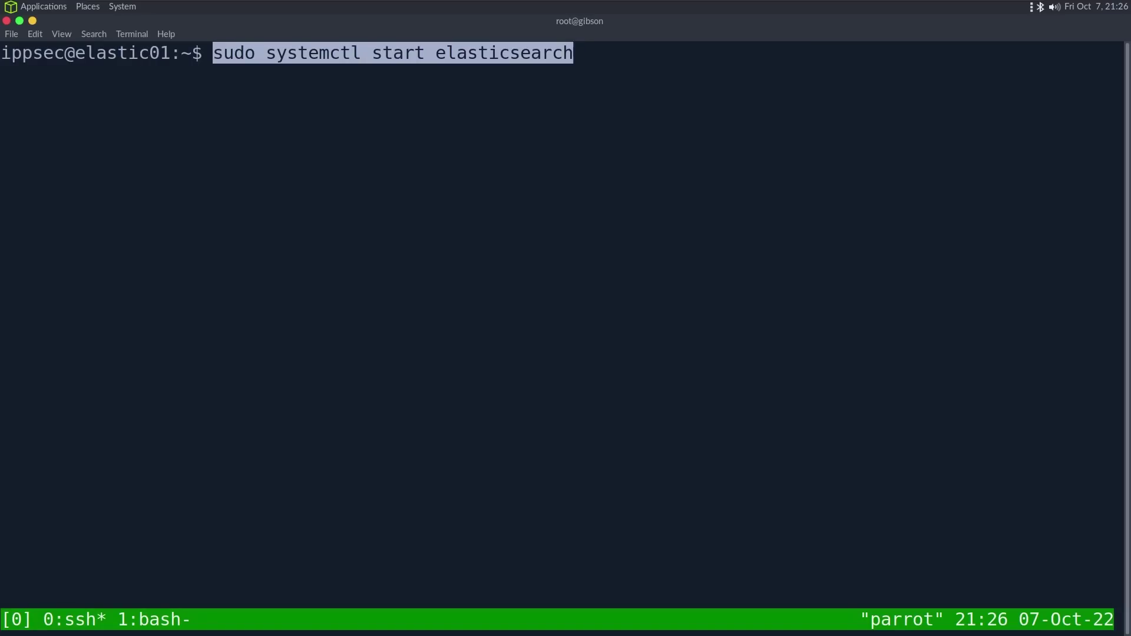
{"action": "key", "text": "Return"}
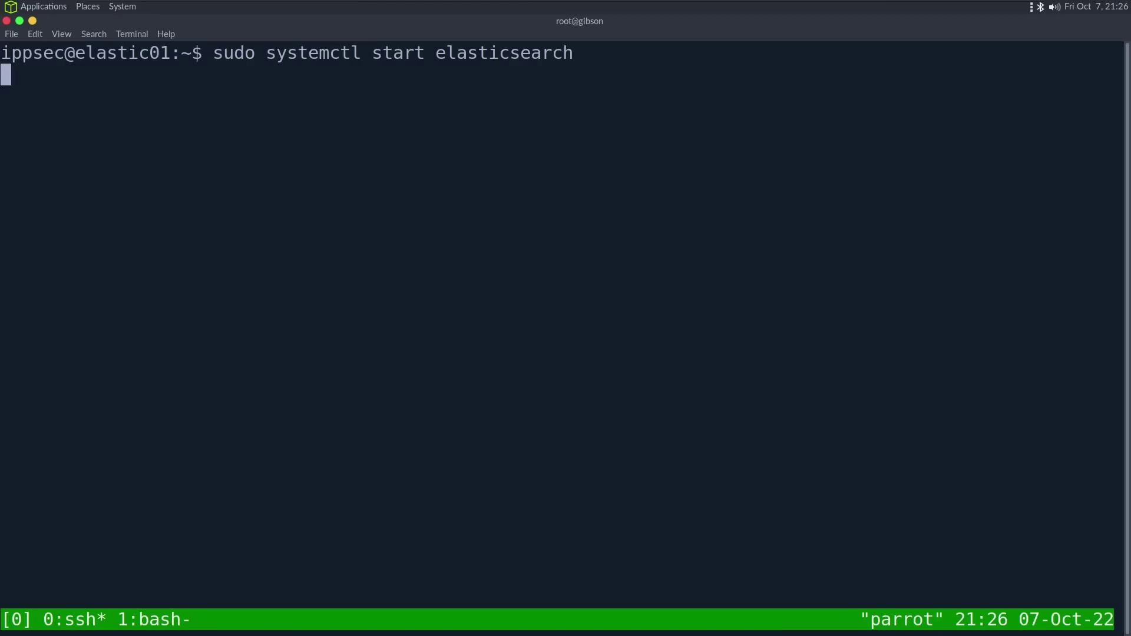
Split the tmux window into upper and lower panes and connect to elastic01 over SSH in the lower one
{"action": "key", "text": "ctrl+b"}
{"action": "key", "text": "quotedbl"}
{"action": "type", "text": "ssh elastic01"}
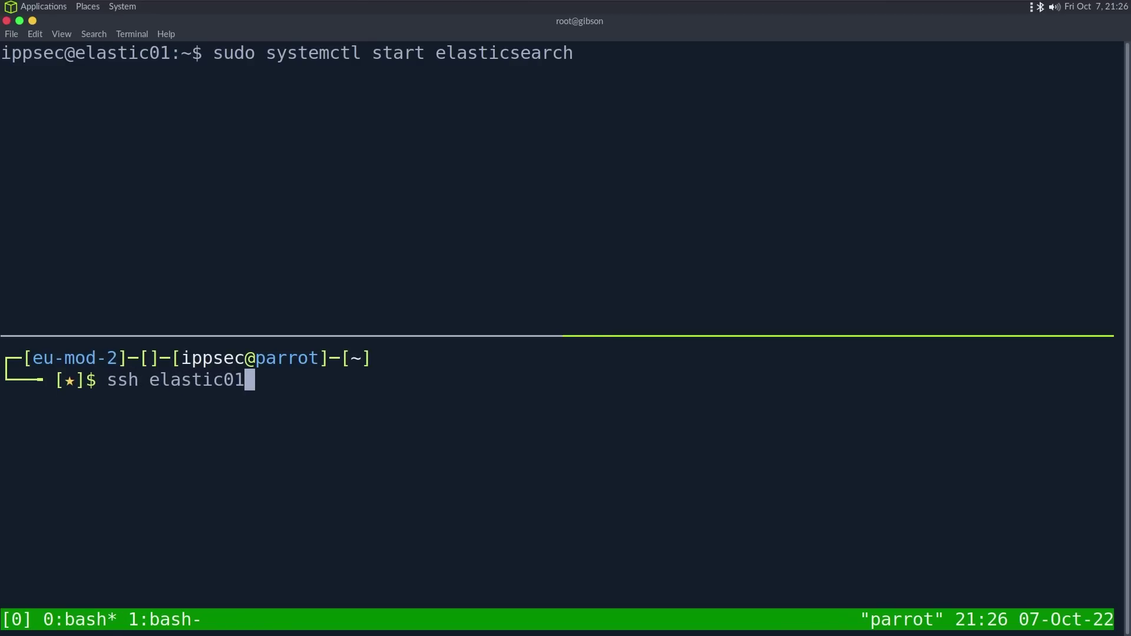
{"action": "key", "text": "Return"}
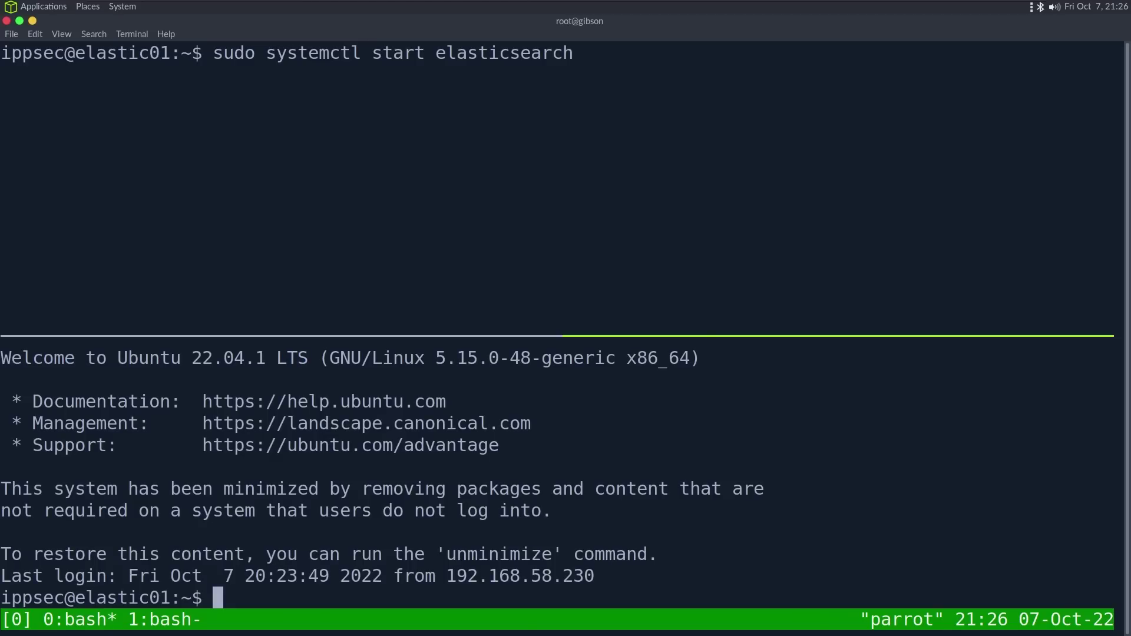
Enable the elasticsearch service at boot with sudo systemctl in the lower pane, entering the sudo password
{"action": "key", "text": "ctrl+l"}
{"action": "type", "text": "sudo systemctl enable elasticsearch"}
{"action": "key", "text": "Return"}
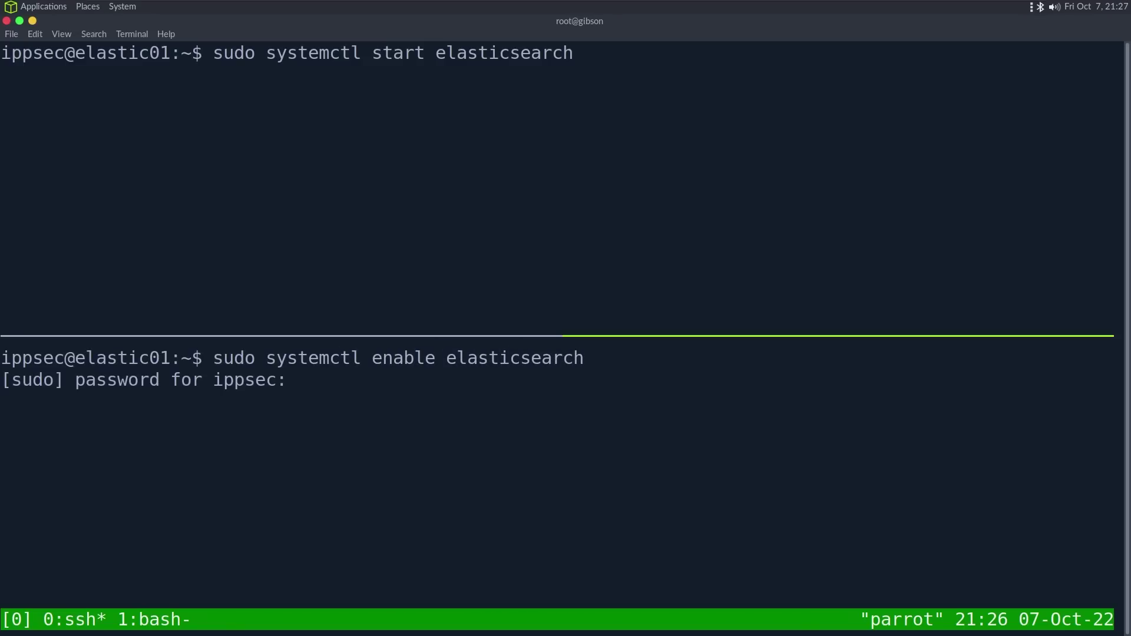
{"action": "key", "text": "Return"}
Switch to Firefox and copy the guide's test command curl -X GET "localhost:9200"
{"action": "key", "text": "alt+Tab"}
{"action": "scroll", "coordinate": [489, 489], "scroll_direction": "down", "scroll_amount": 2}
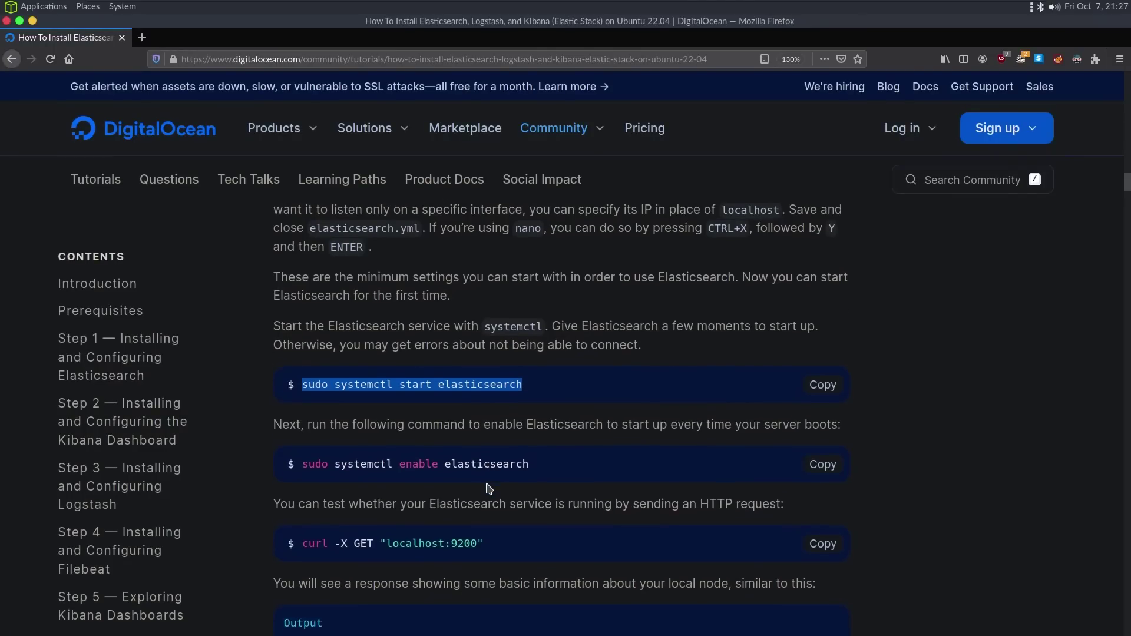
{"action": "scroll", "coordinate": [488, 488], "scroll_direction": "down", "scroll_amount": 1}
{"action": "left_click_drag", "start_coordinate": [484, 499], "coordinate": [302, 502]}
{"action": "key", "text": "ctrl+c"}
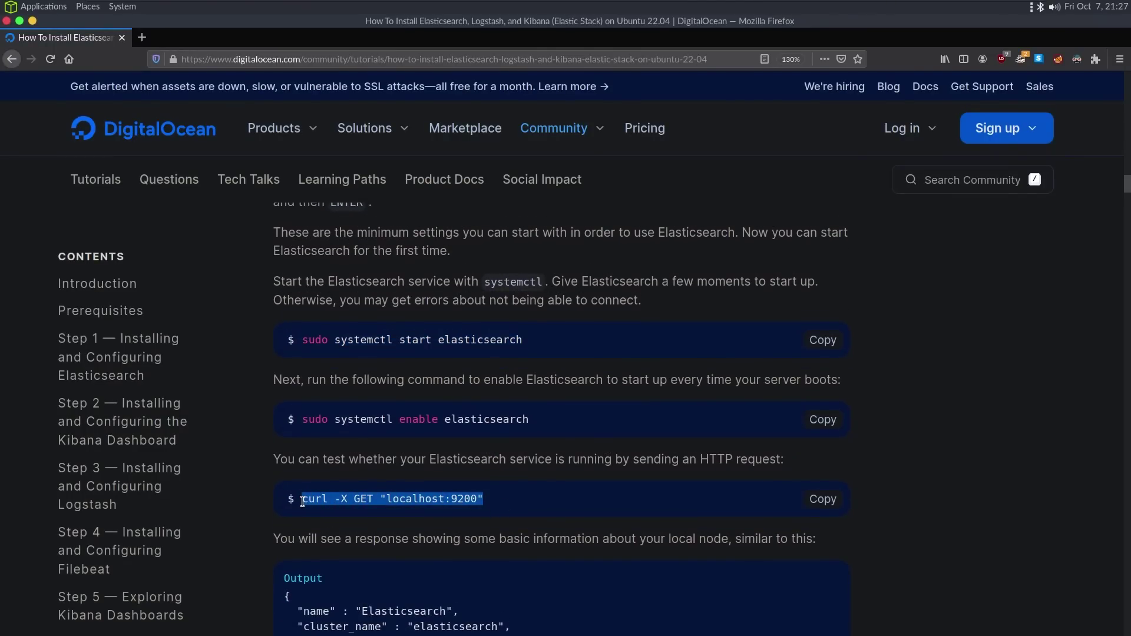
Return to the terminal and exit the second SSH session and its local shell to close the lower pane
{"action": "key", "text": "alt+Tab"}
{"action": "type", "text": "exit"}
{"action": "key", "text": "Return"}
{"action": "type", "text": "exit"}
{"action": "key", "text": "Return"}
Test Elasticsearch with the copied curl request to localhost:9200 three times, and once more with verbose output (-v)
{"action": "key", "text": "ctrl+shift+v"}
{"action": "key", "text": "ctrl+l"}
{"action": "key", "text": "Return"}
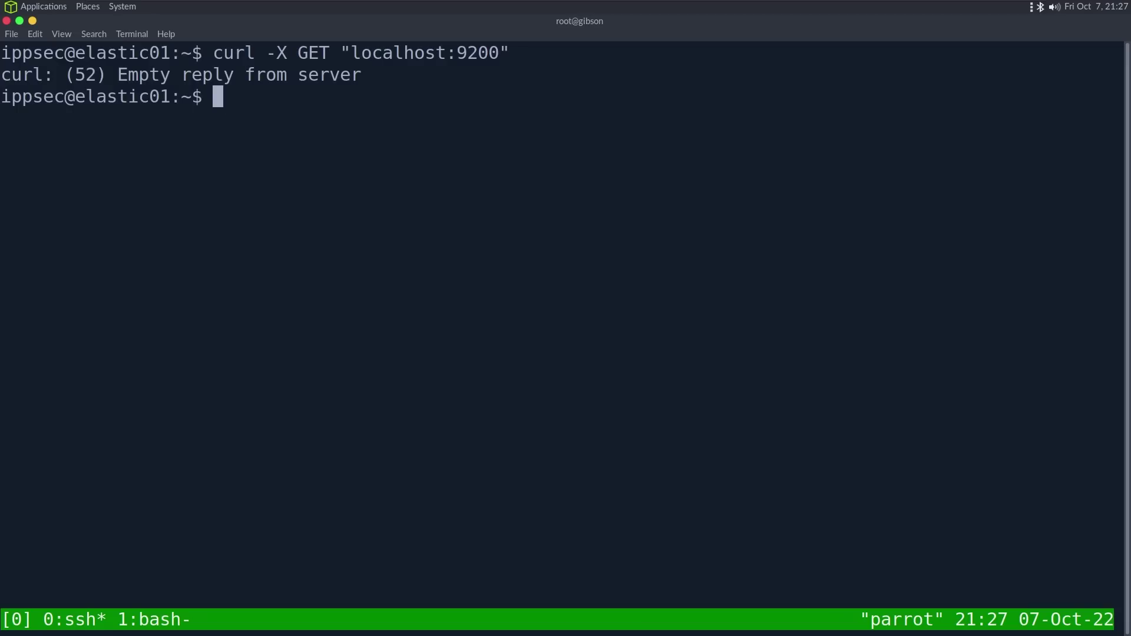
{"action": "key", "text": "Up"}
{"action": "key", "text": "Return"}
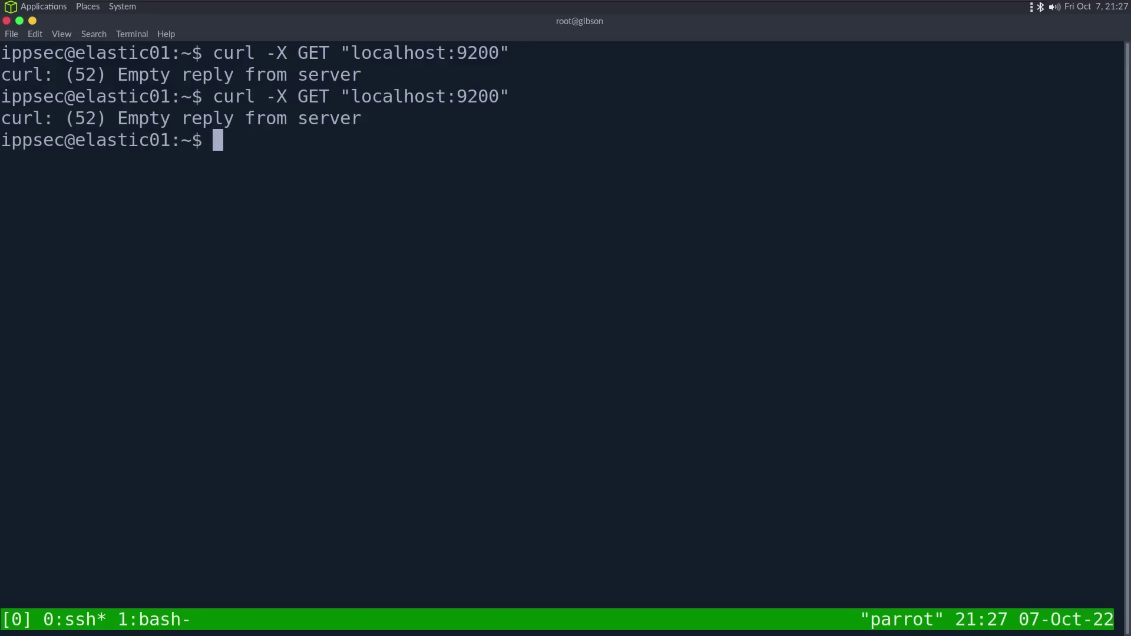
{"action": "key", "text": "Up"}
{"action": "key", "text": "Return"}
{"action": "key", "text": "Up"}
{"action": "type", "text": "-v"}
{"action": "key", "text": "Return"}
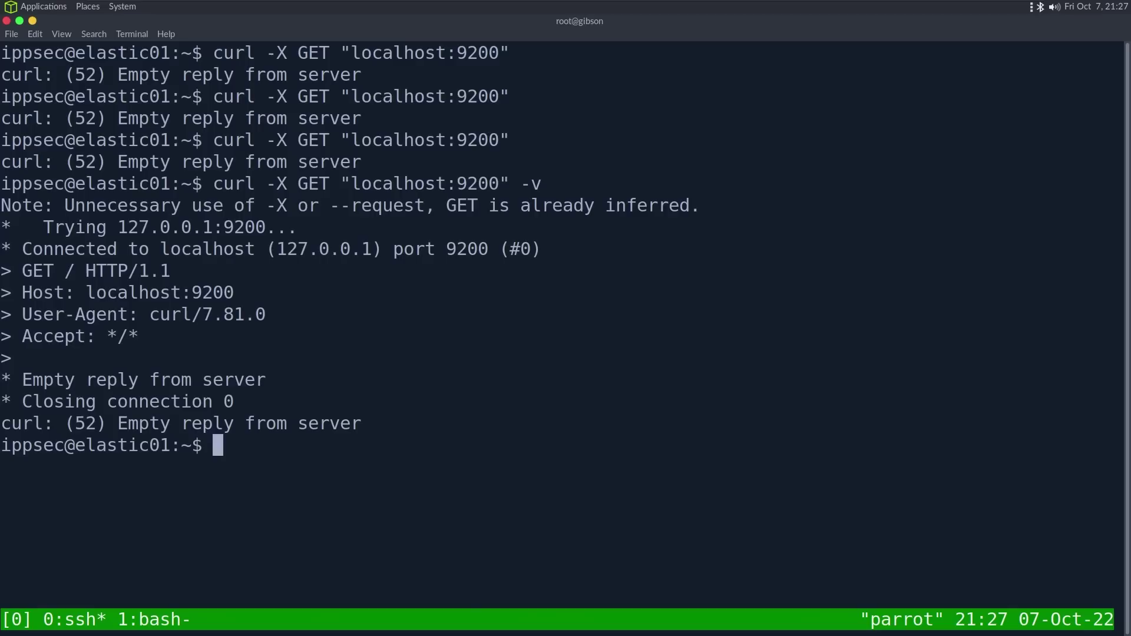
Become root with sudo su - and print the main Elasticsearch log file from /var/log/elasticsearch
{"action": "type", "text": "sudo su -"}
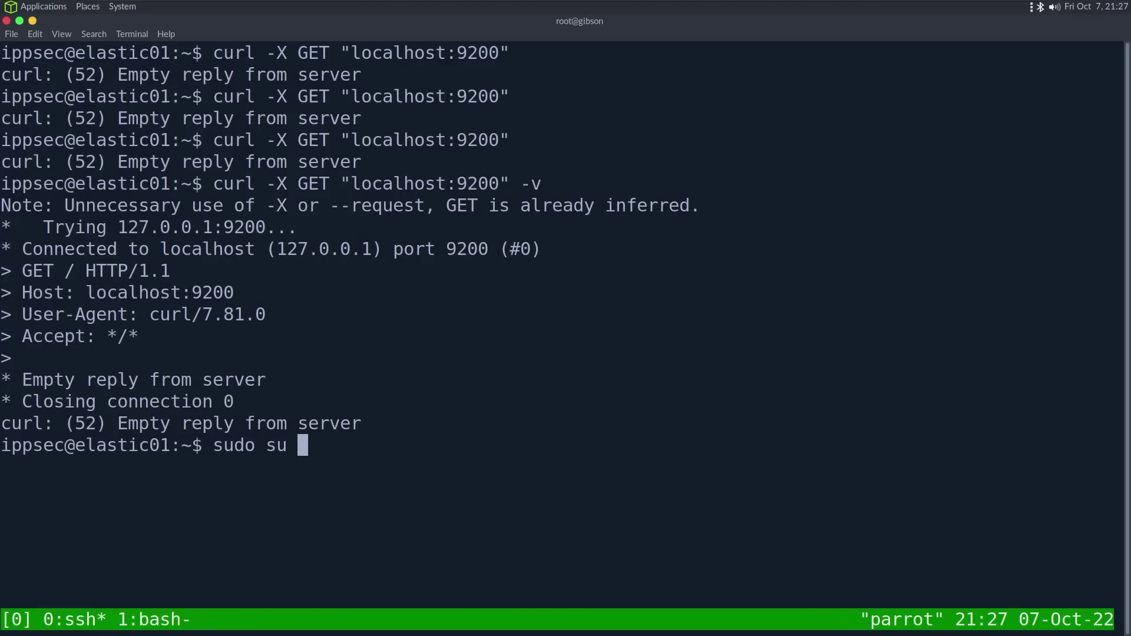
{"action": "key", "text": "Return"}
{"action": "type", "text": "cat "}
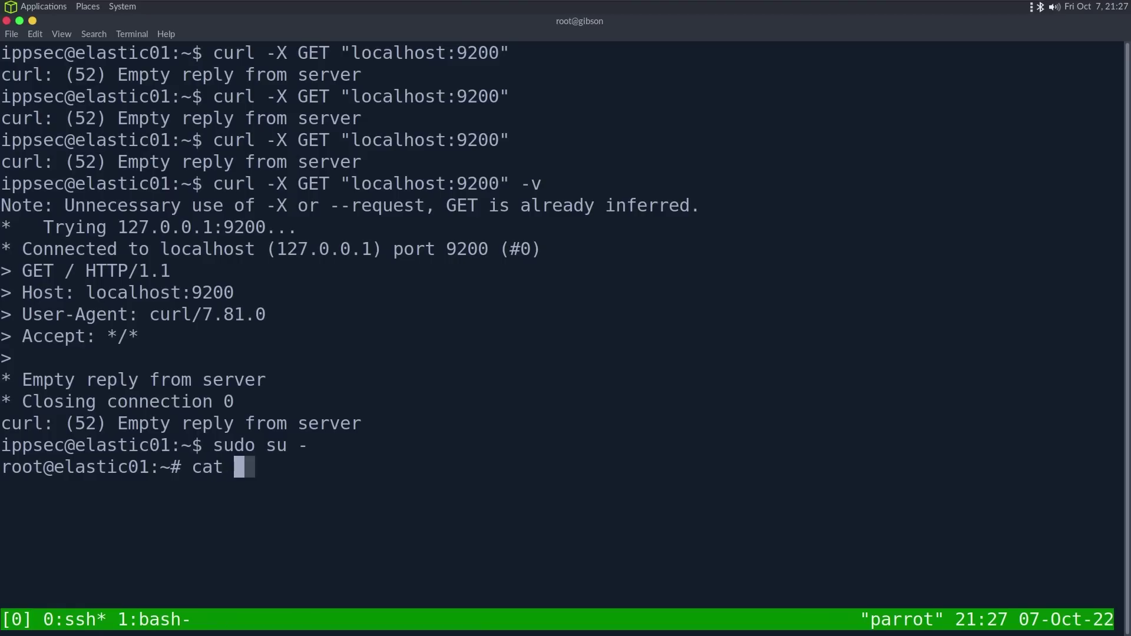
{"action": "type", "text": "/var/log/e"}
{"action": "key", "text": "Tab"}
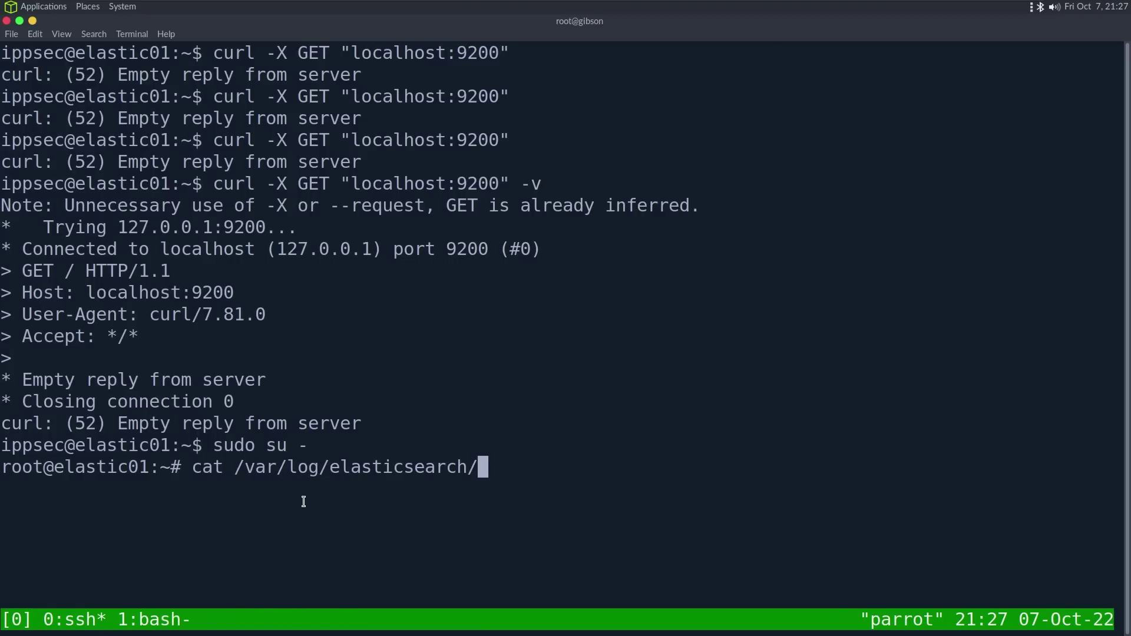
{"action": "key", "text": "Tab"}
{"action": "type", "text": "e"}
{"action": "key", "text": "Tab"}
{"action": "type", "text": "."}
{"action": "key", "text": "Tab"}
{"action": "key", "text": "Return"}
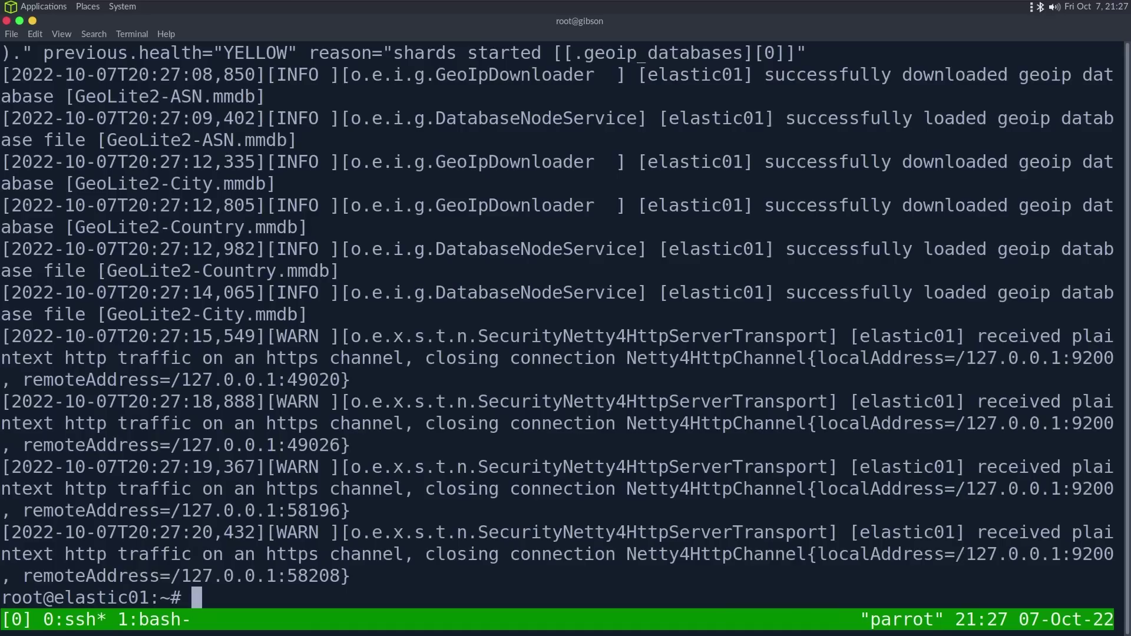
Examine the protocol details in the last warning of the Elasticsearch log
{"action": "triple_click", "coordinate": [606, 551]}
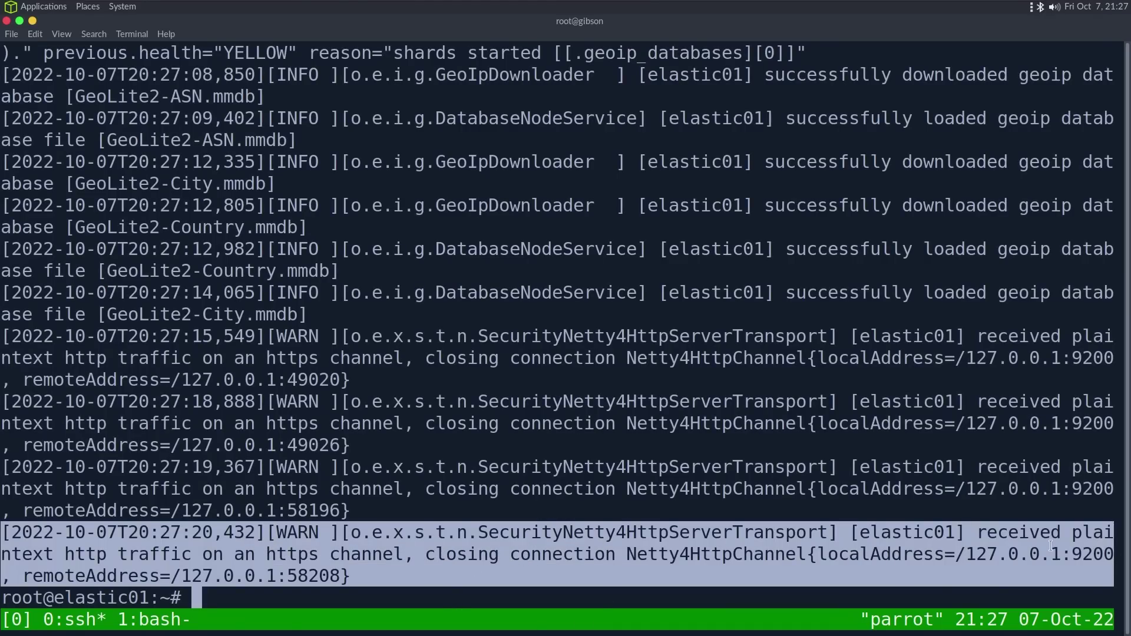
{"action": "double_click", "coordinate": [101, 555]}
{"action": "double_click", "coordinate": [292, 555]}
{"action": "key", "text": "Up"}
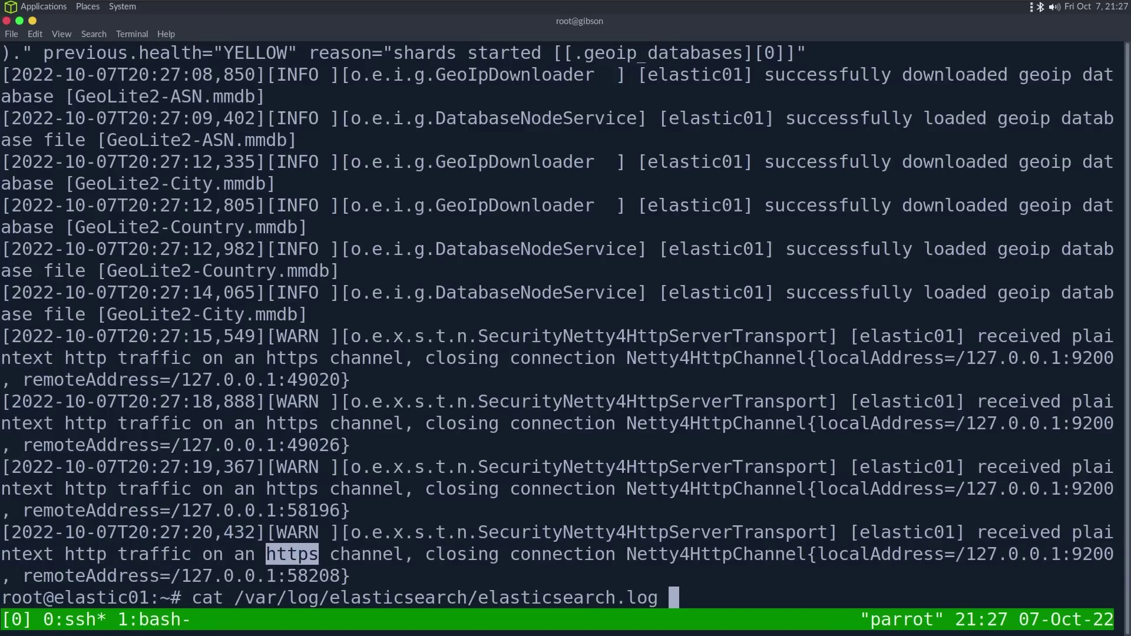
{"action": "key", "text": "ctrl+c"}
{"action": "type", "text": "curl -X GET "}
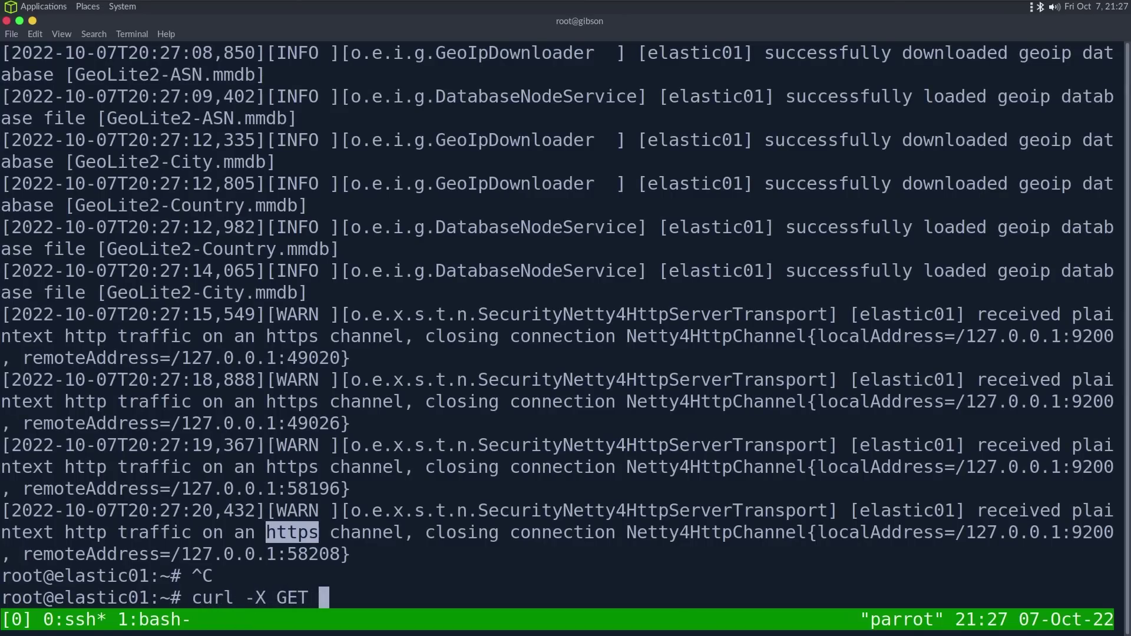
{"action": "type", "text": "http://localhost:922"}
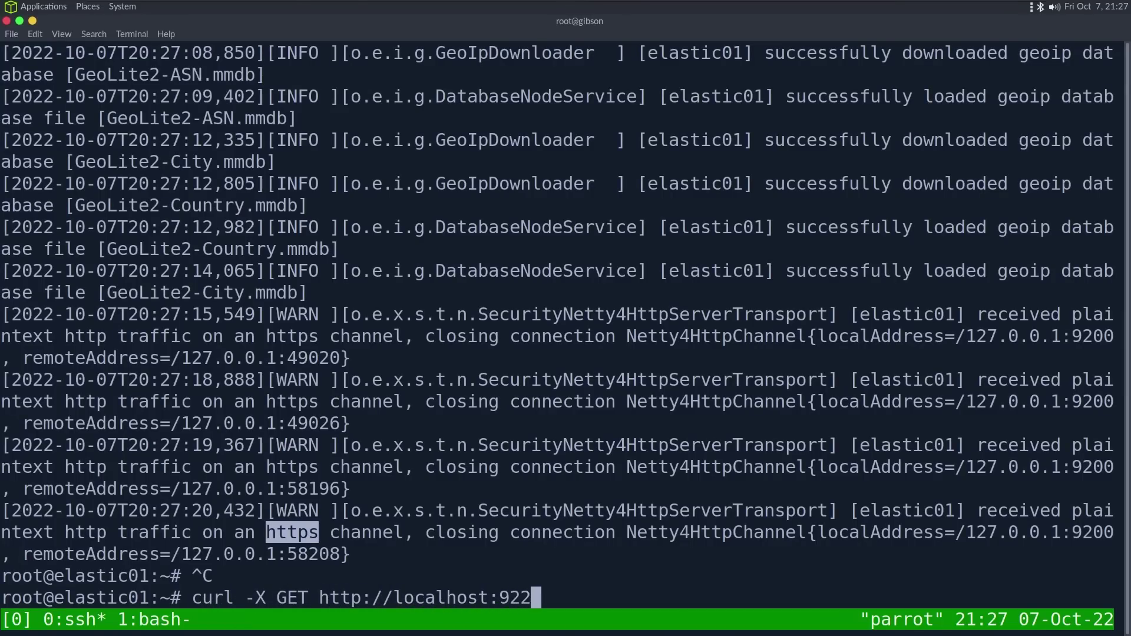
{"action": "key", "text": "BackSpace"}
{"action": "type", "text": "00"}
{"action": "key", "text": "Return"}
{"action": "key", "text": "Up"}
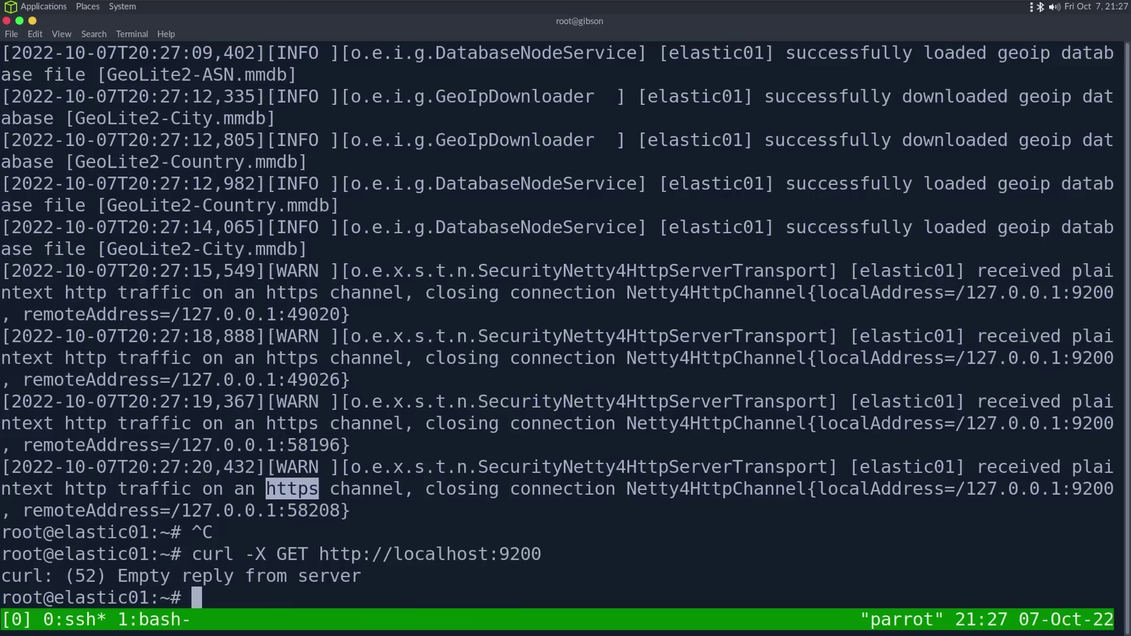
{"action": "key", "text": "ctrl+a"}
{"action": "key", "text": "ctrl+Right"}
{"action": "key", "text": "ctrl+Right"}
{"action": "key", "text": "ctrl+Right"}
{"action": "key", "text": "ctrl+Right"}
{"action": "key", "text": "ctrl+Left"}
{"action": "type", "text": "-k"}
{"action": "key", "text": "Right"}
{"action": "key", "text": "Right"}
{"action": "key", "text": "Right"}
{"action": "key", "text": "Right"}
{"action": "type", "text": "s"}
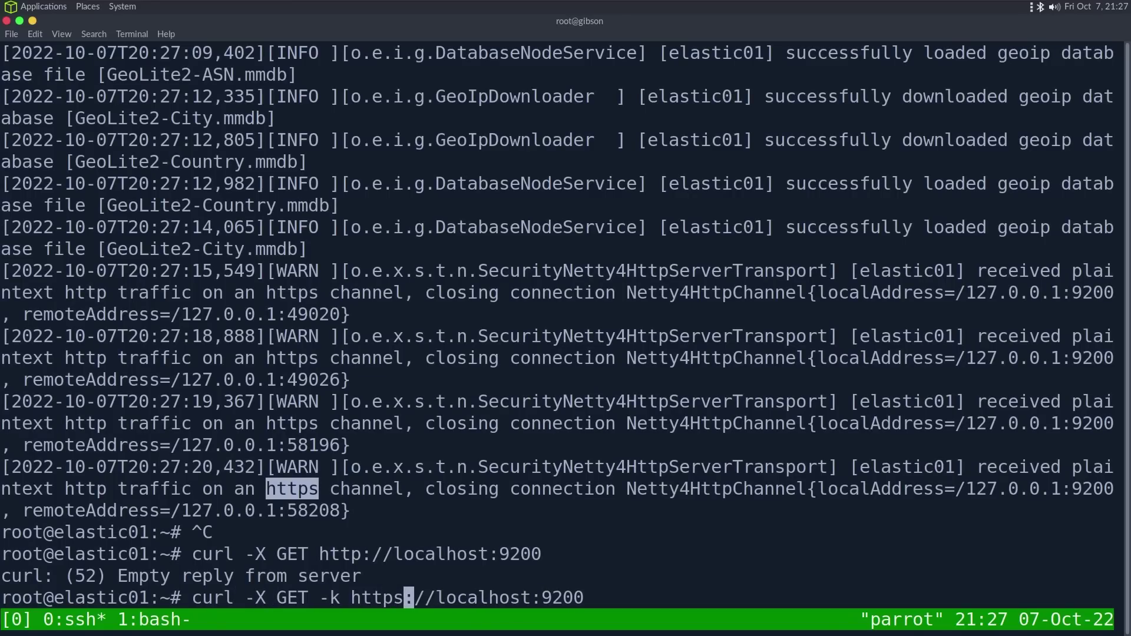
{"action": "key", "text": "Return"}
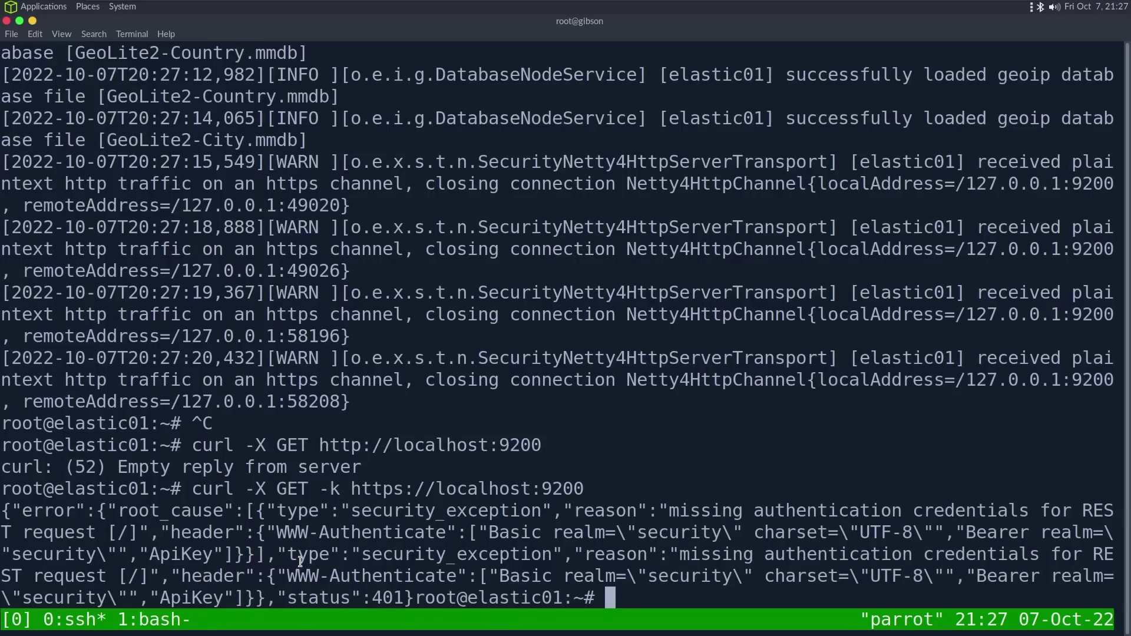
{"action": "triple_click", "coordinate": [483, 526]}
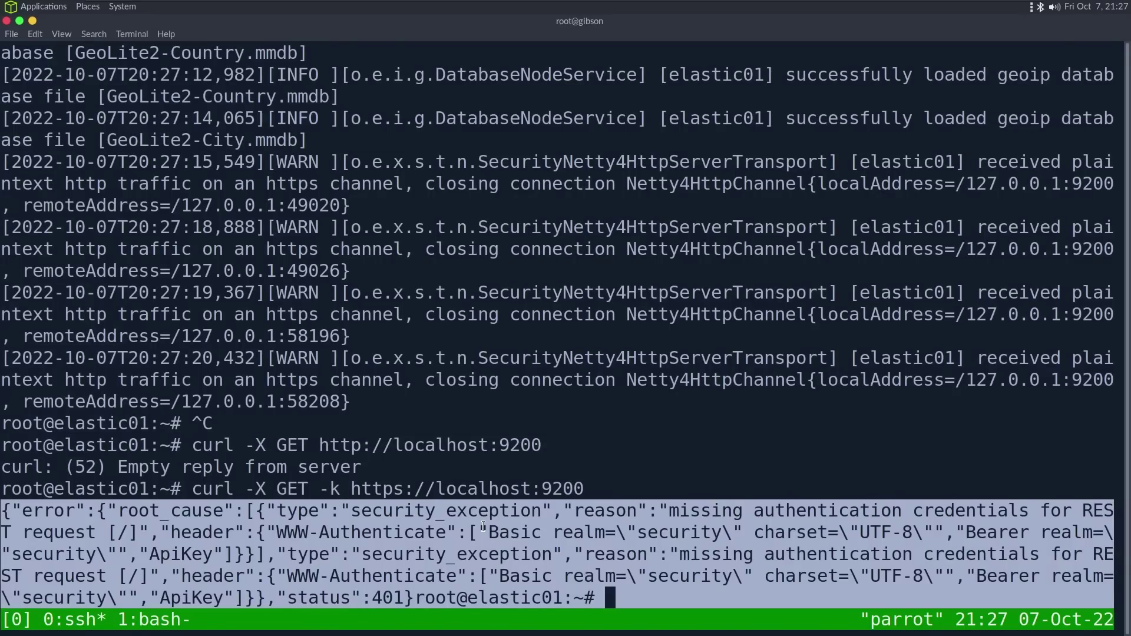
{"action": "left_click", "coordinate": [483, 526]}
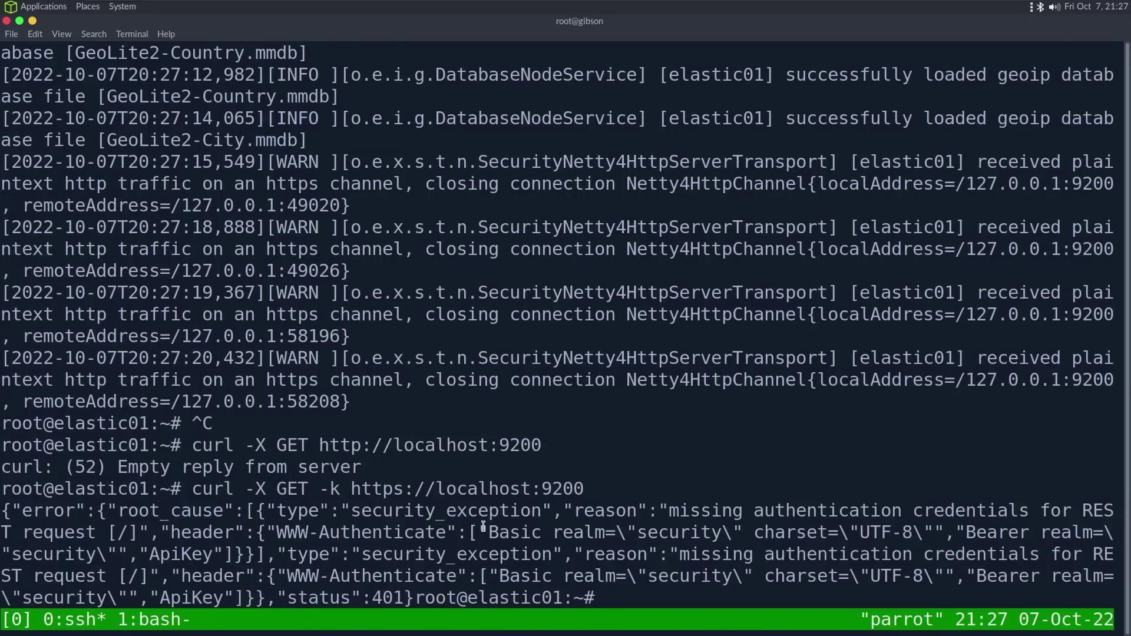
Switch to the local tmux window and copy the elastic superuser's generated password from the printed notes.elastic.txt
{"action": "key", "text": "ctrl+b"}
{"action": "key", "text": "1"}
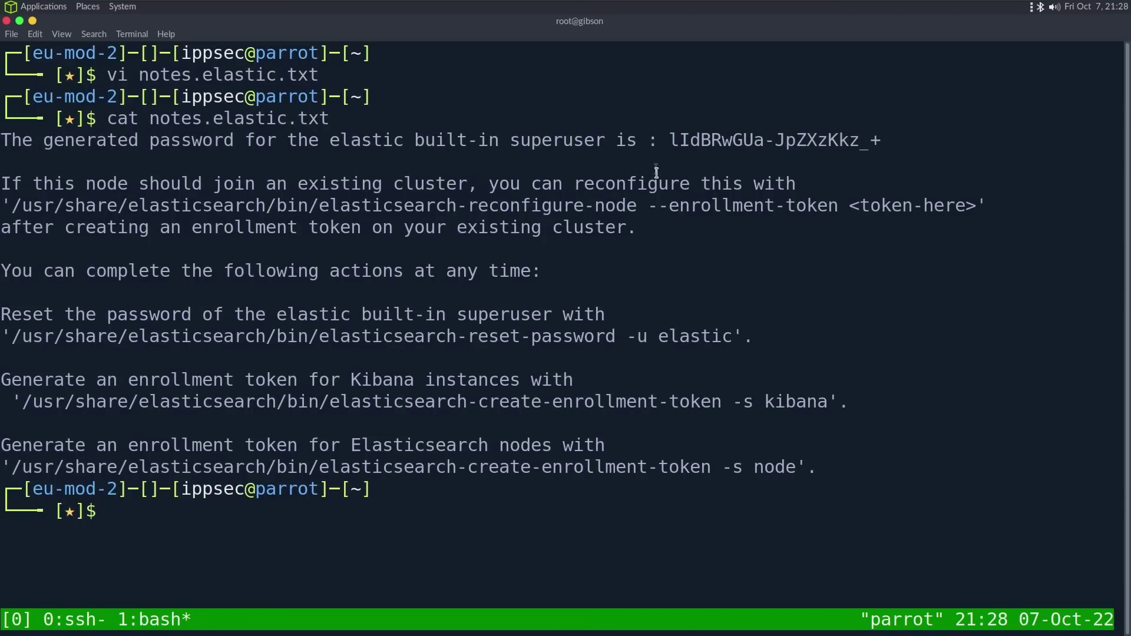
{"action": "left_click_drag", "start_coordinate": [669, 140], "coordinate": [882, 139]}
{"action": "right_click", "coordinate": [881, 139]}
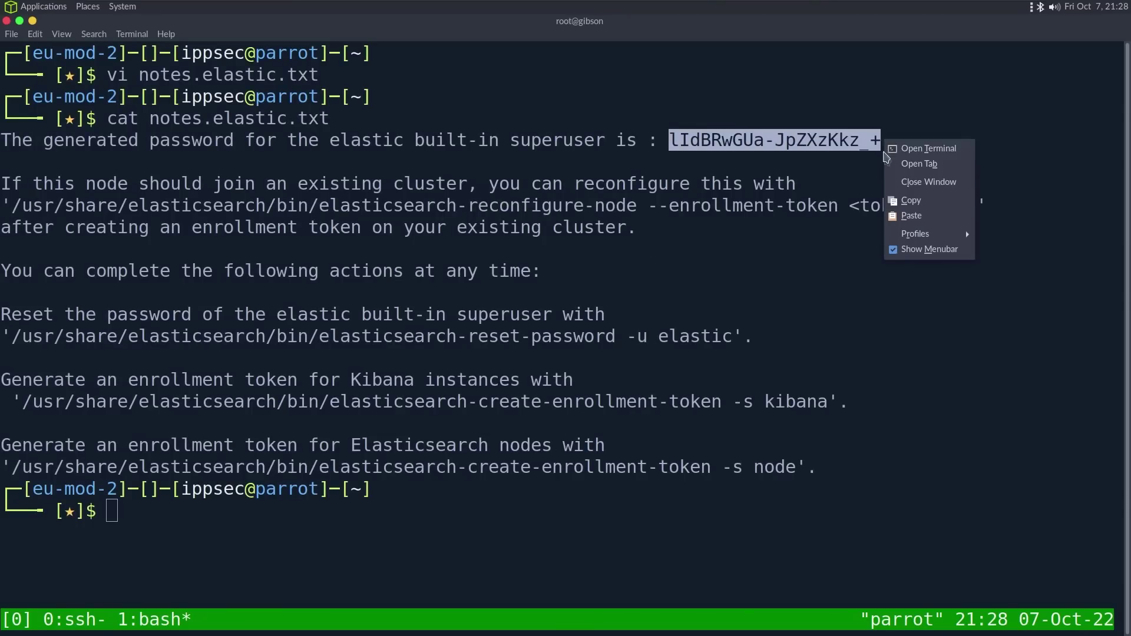
{"action": "left_click", "coordinate": [892, 202]}
Back in the SSH window, repeat the HTTPS curl request with user elastic and the copied password in the URL, and examine the response
{"action": "key", "text": "ctrl+b"}
{"action": "key", "text": "0"}
{"action": "key", "text": "Up"}
{"action": "key", "text": "ctrl+Left"}
{"action": "key", "text": "ctrl+Left"}
{"action": "type", "text": "elastic:"}
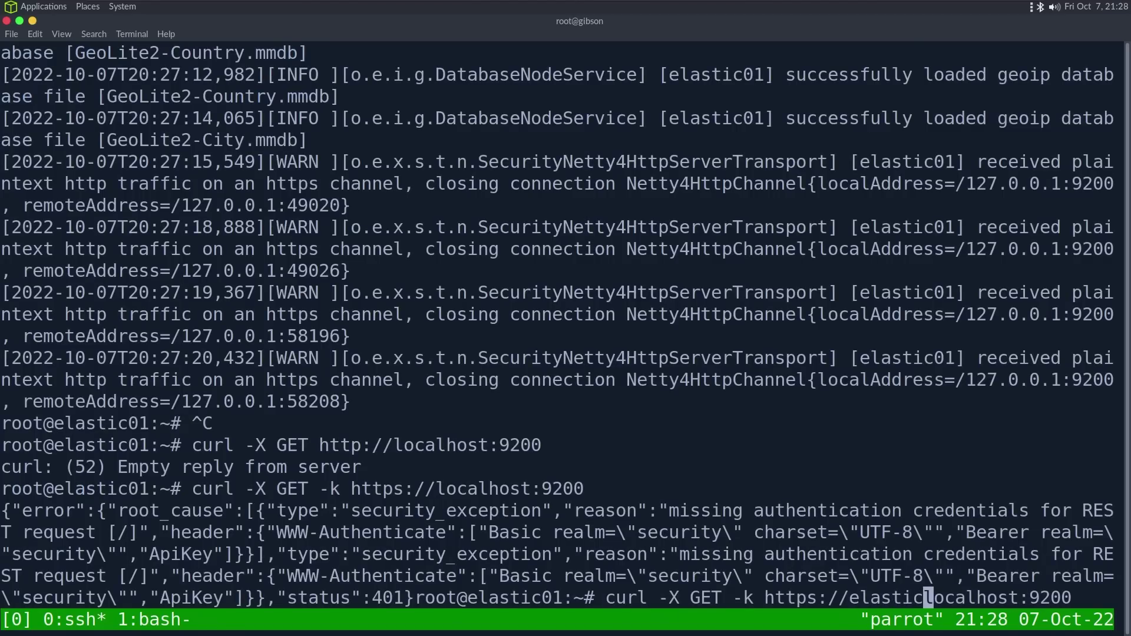
{"action": "key", "text": "ctrl+shift+v"}
{"action": "type", "text": "@"}
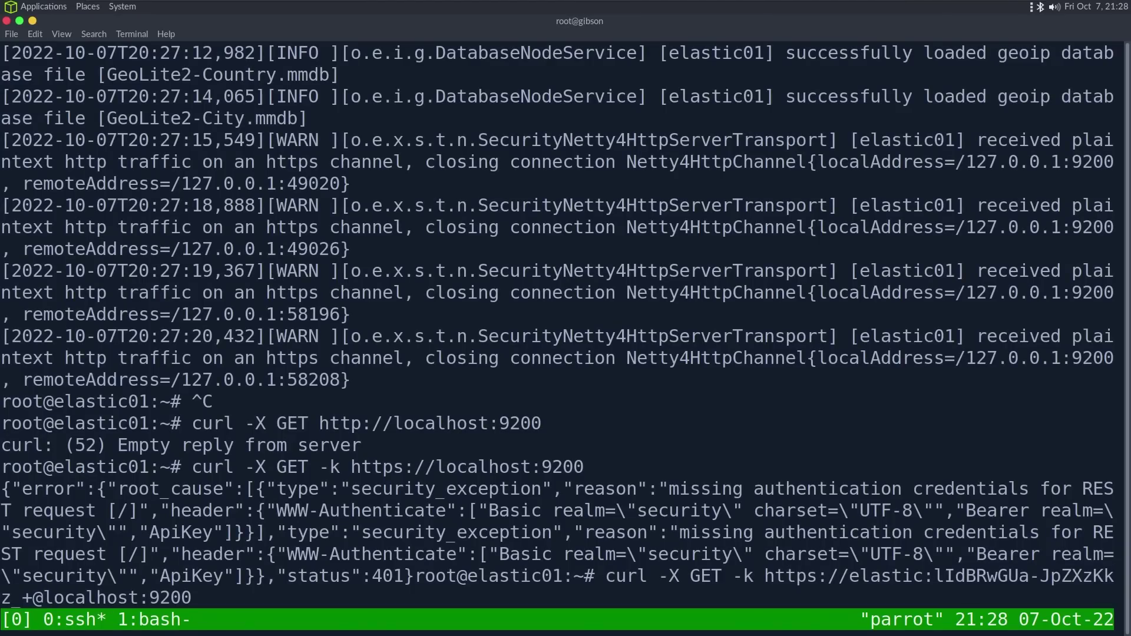
{"action": "key", "text": "Return"}
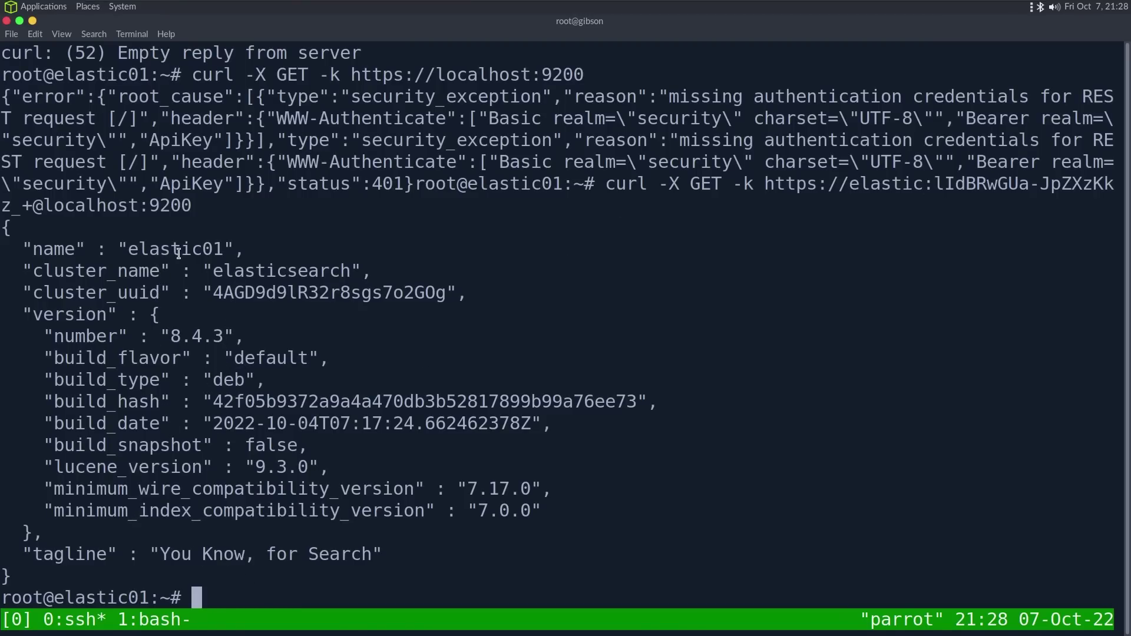
{"action": "triple_click", "coordinate": [207, 249]}
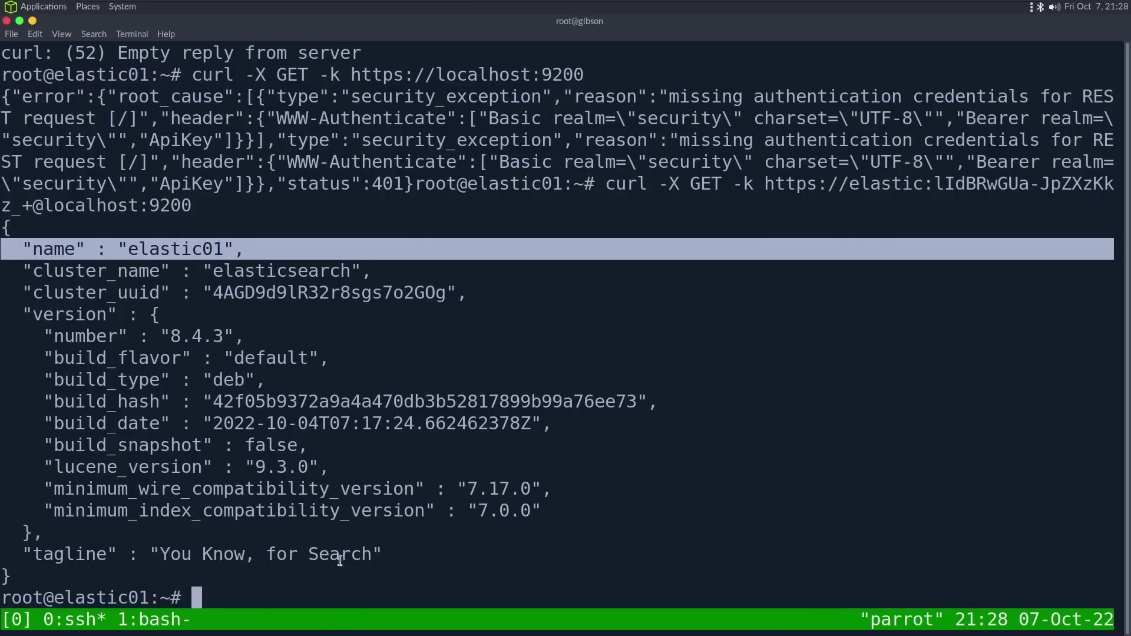
{"action": "left_click_drag", "start_coordinate": [341, 569], "coordinate": [20, 224]}
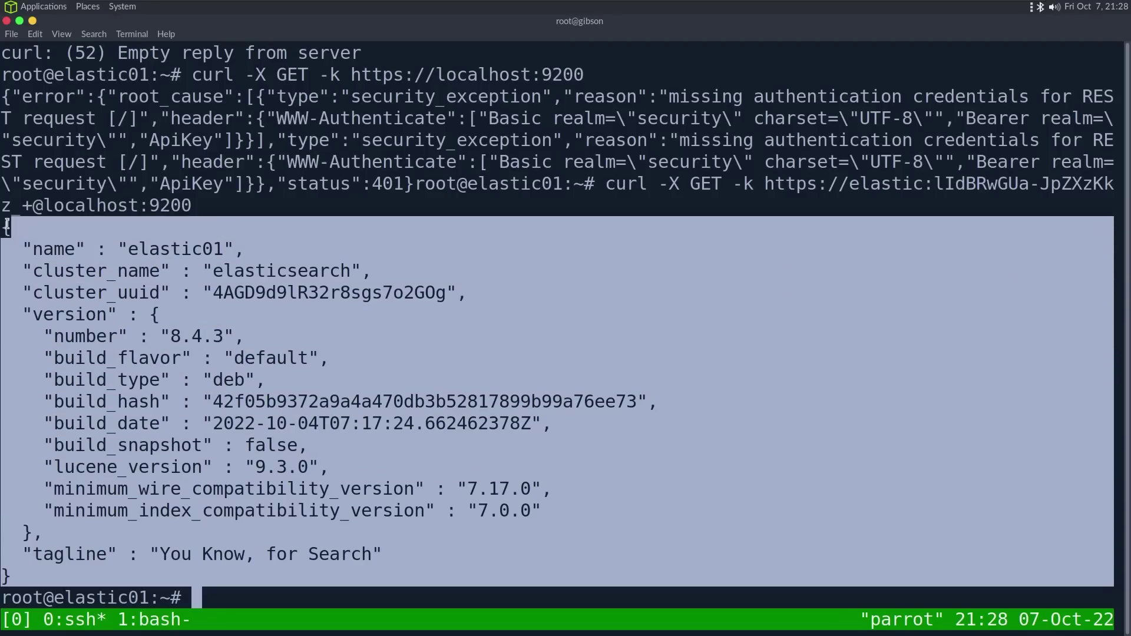
{"action": "left_click", "coordinate": [216, 255]}
Switch to Firefox, copy the guide's sudo apt install kibana command, and run it in the terminal
{"action": "key", "text": "alt+Tab"}
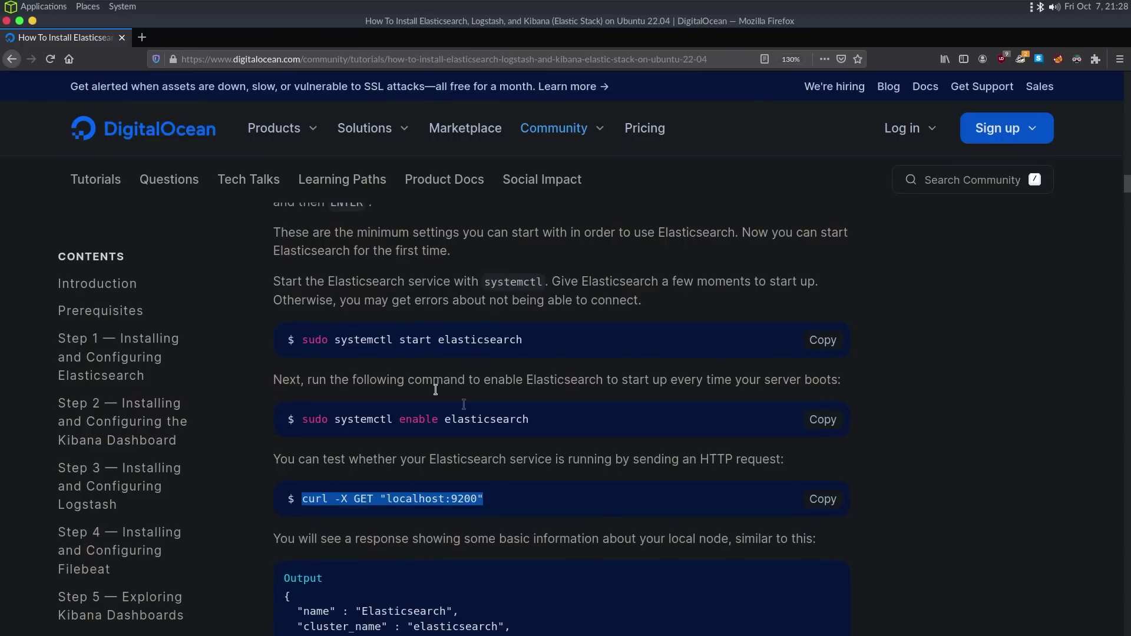
{"action": "scroll", "coordinate": [483, 414], "scroll_direction": "down", "scroll_amount": 3}
{"action": "scroll", "coordinate": [484, 414], "scroll_direction": "down", "scroll_amount": 4}
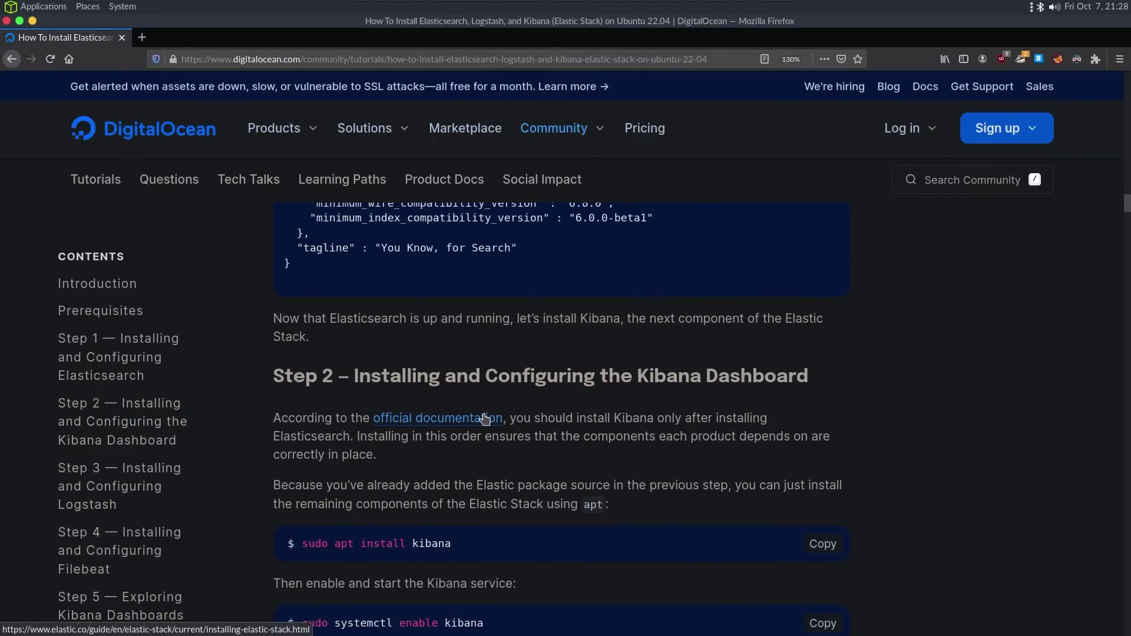
{"action": "left_click_drag", "start_coordinate": [451, 455], "coordinate": [309, 451]}
{"action": "key", "text": "ctrl+c"}
{"action": "key", "text": "alt+Tab"}
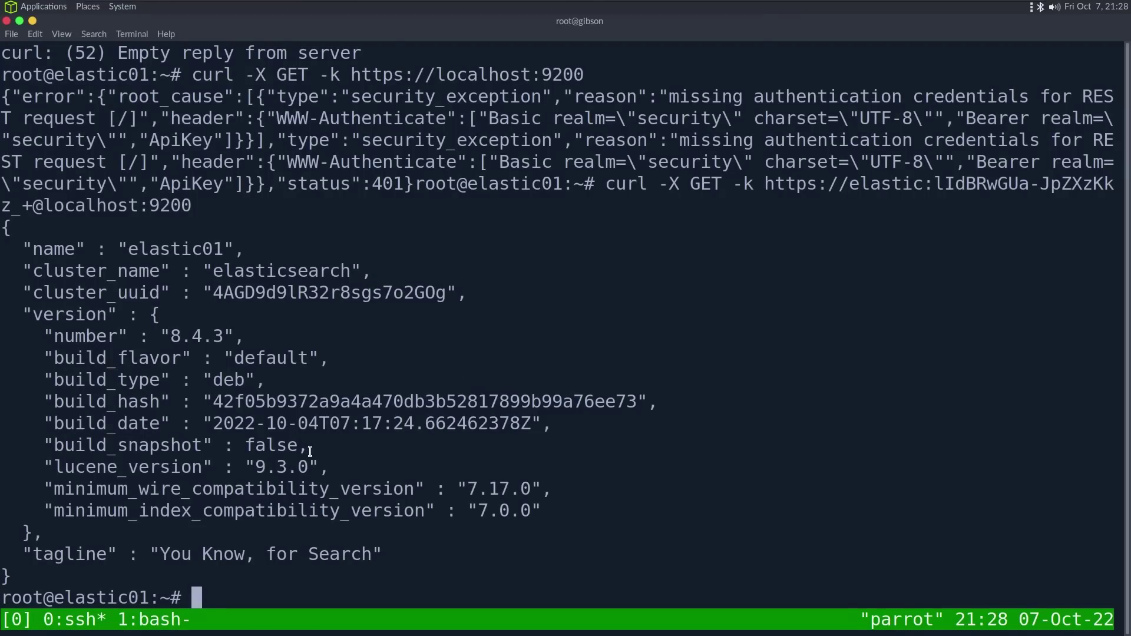
{"action": "key", "text": "ctrl+shift+v"}
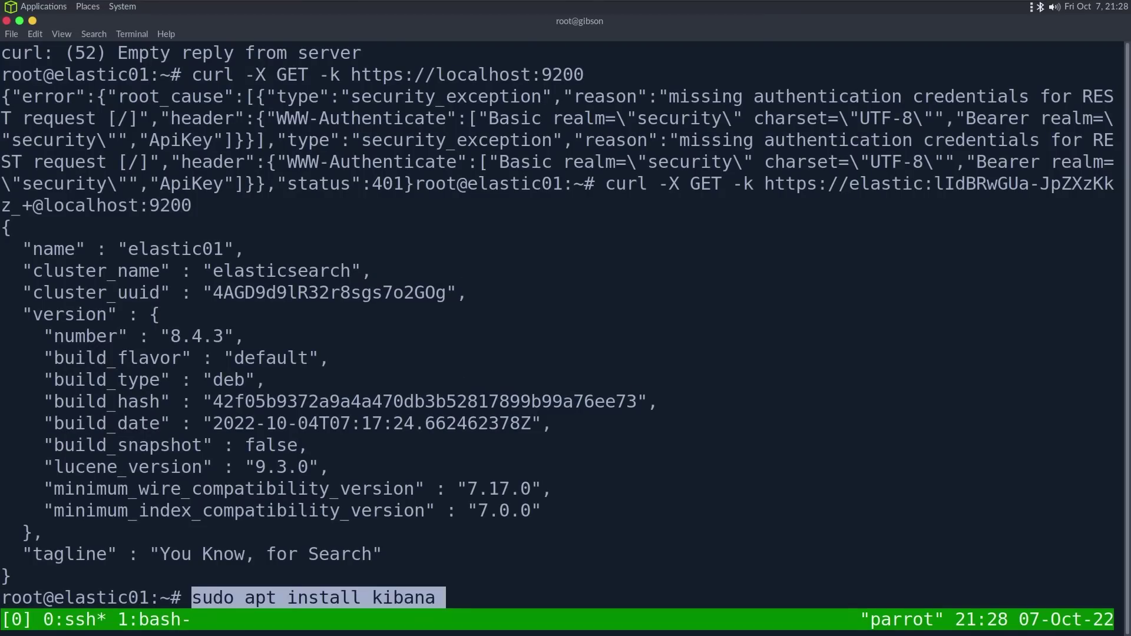
{"action": "key", "text": "Return"}
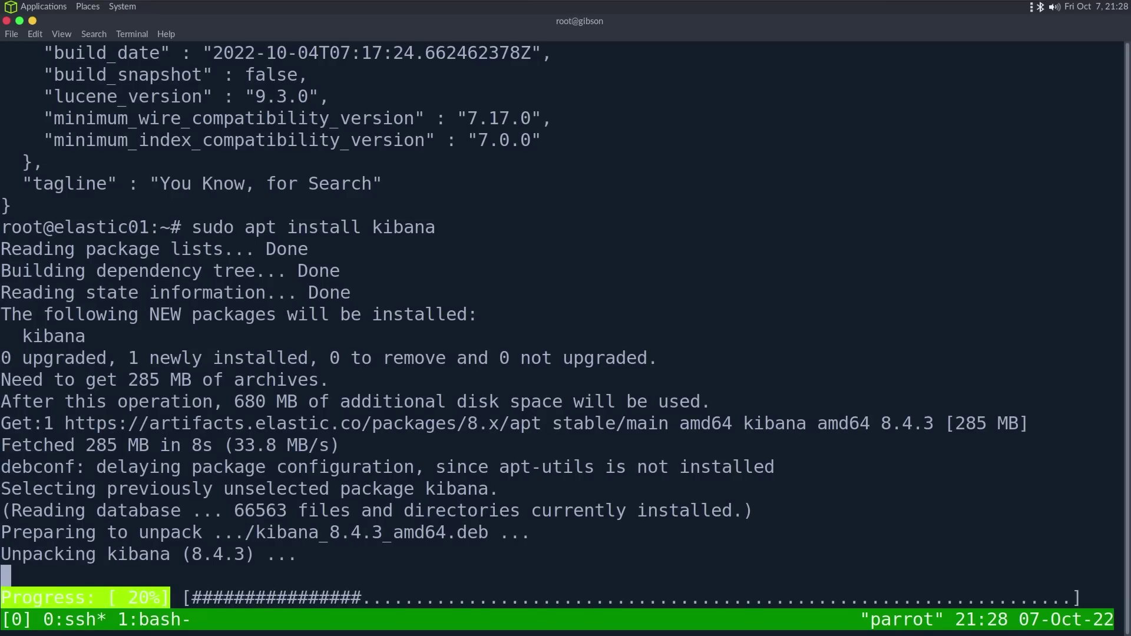
Split the tmux window into a lower pane, connect it to elastic01 over SSH, and clear its screen
{"action": "key", "text": "ctrl+b"}
{"action": "key", "text": "quotedbl"}
{"action": "key", "text": "Up"}
{"action": "key", "text": "Up"}
{"action": "key", "text": "Return"}
{"action": "key", "text": "ctrl+l"}
Change to /usr/share/elasticsearch/bin in the lower pane and list its contents
{"action": "type", "text": "cd /usr/sh"}
{"action": "key", "text": "Tab"}
{"action": "type", "text": "e"}
{"action": "key", "text": "Tab"}
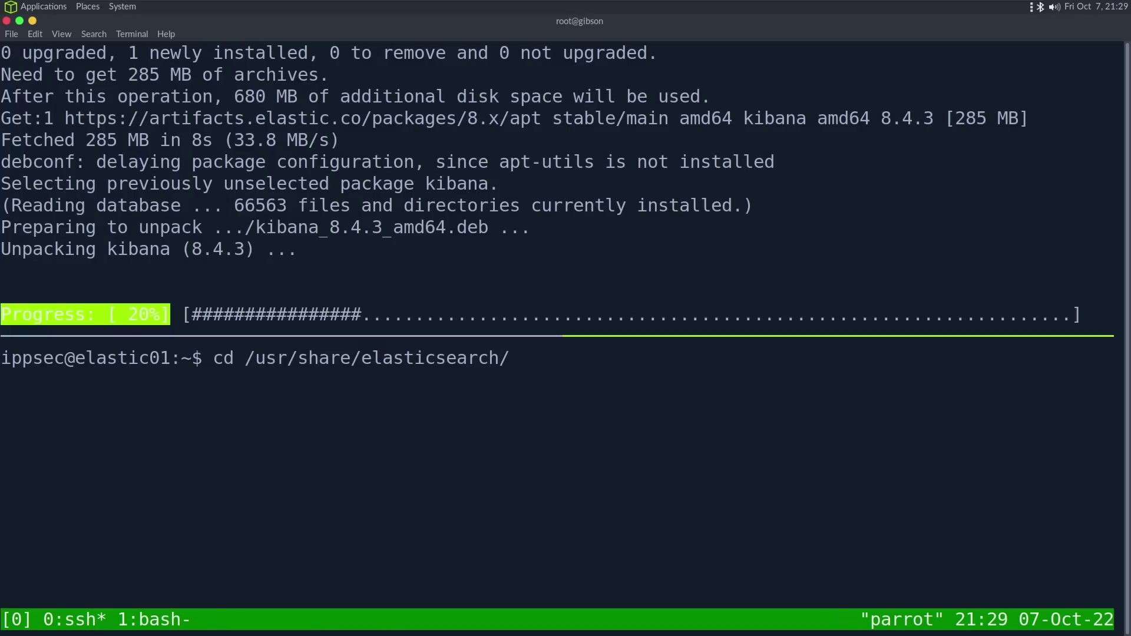
{"action": "key", "text": "Return"}
{"action": "type", "text": "cd bin"}
{"action": "key", "text": "Return"}
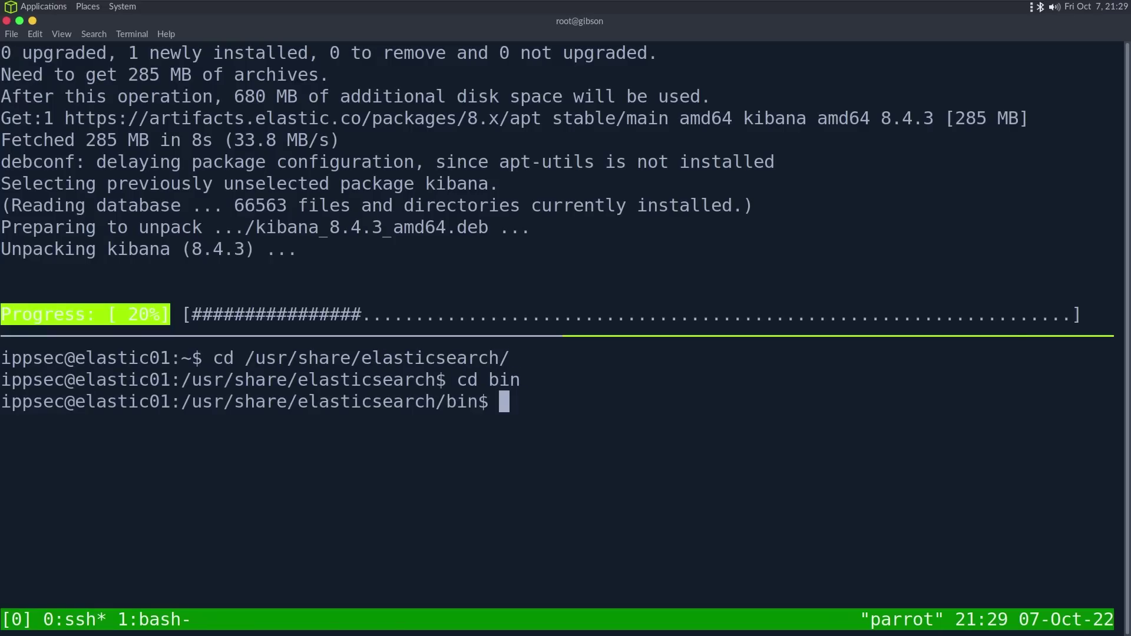
{"action": "type", "text": "ls"}
{"action": "key", "text": "Return"}
Copy the Kibana enrollment token command from the printed notes in the local tmux window
{"action": "key", "text": "ctrl+b"}
{"action": "key", "text": "1"}
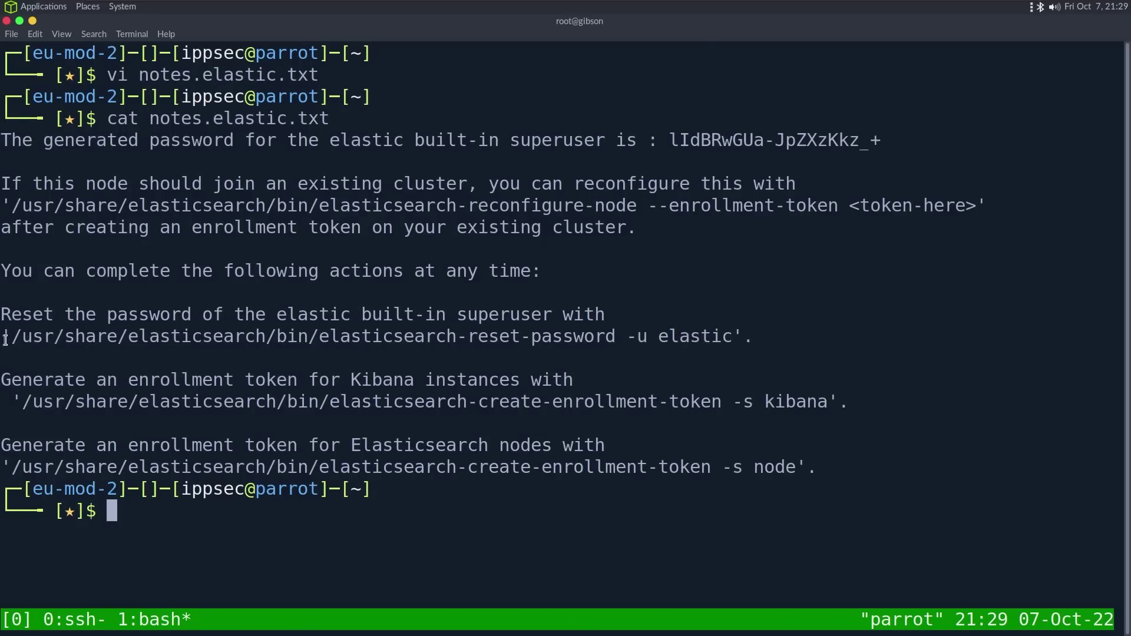
{"action": "left_click_drag", "start_coordinate": [22, 401], "coordinate": [827, 401]}
{"action": "right_click", "coordinate": [827, 401]}
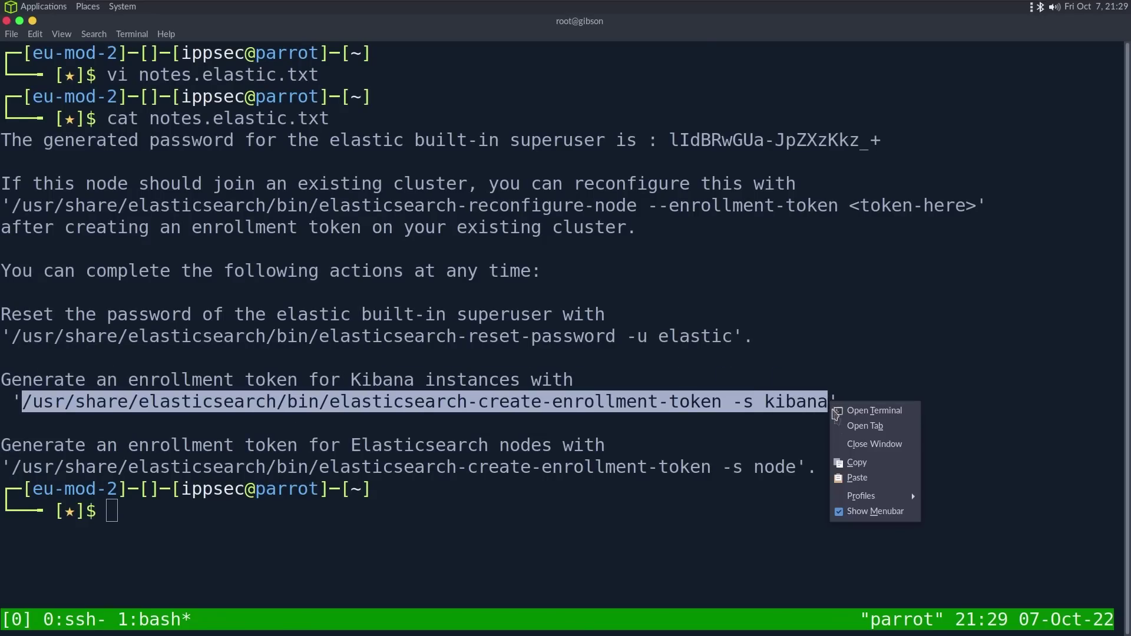
{"action": "left_click", "coordinate": [860, 466]}
Try to run the copied elasticsearch-create-enrollment-token -s kibana command as the regular user in the lower pane
{"action": "key", "text": "ctrl+b"}
{"action": "key", "text": "0"}
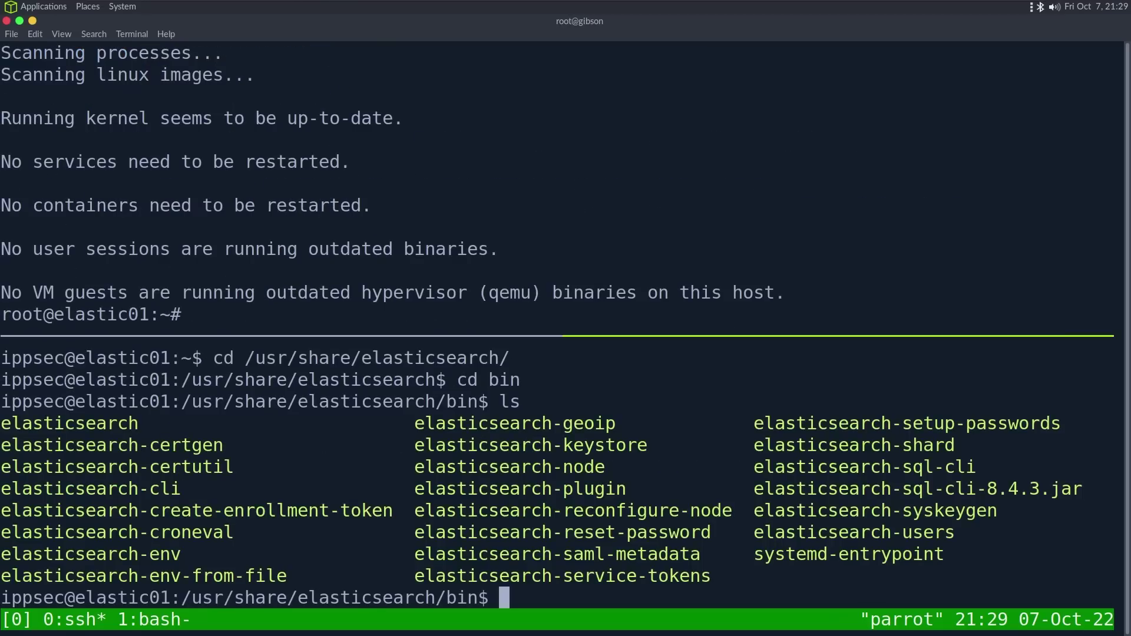
{"action": "key", "text": "ctrl+shift+v"}
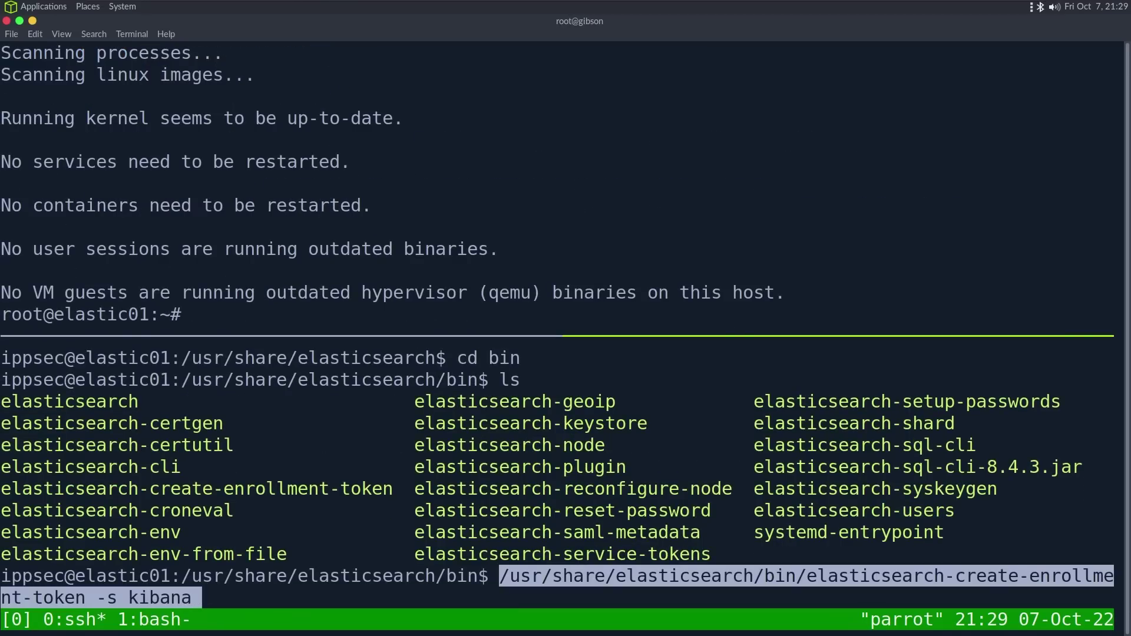
{"action": "key", "text": "Return"}
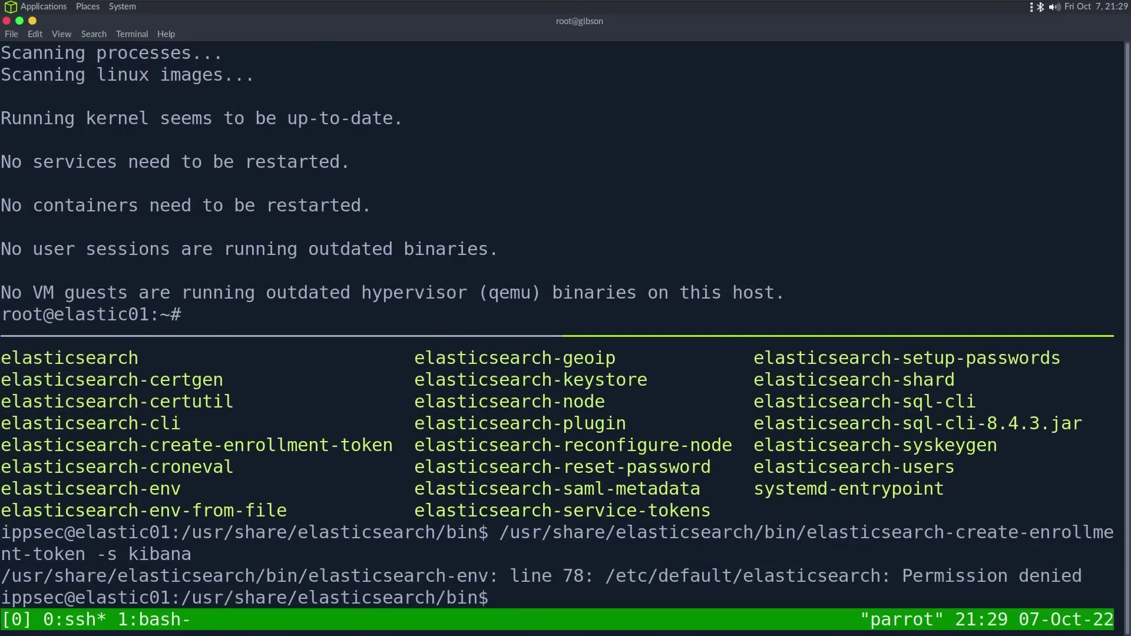
{"action": "type", "text": "sudo s"}
Run /usr/share/elasticsearch/bin/elasticsearch-create-enrollment-token -s kibana in the upper root pane and zoom that pane to full size
{"action": "key", "text": "ctrl+b"}
{"action": "key", "text": "Up"}
{"action": "key", "text": "ctrl+shift+v"}
{"action": "key", "text": "Return"}
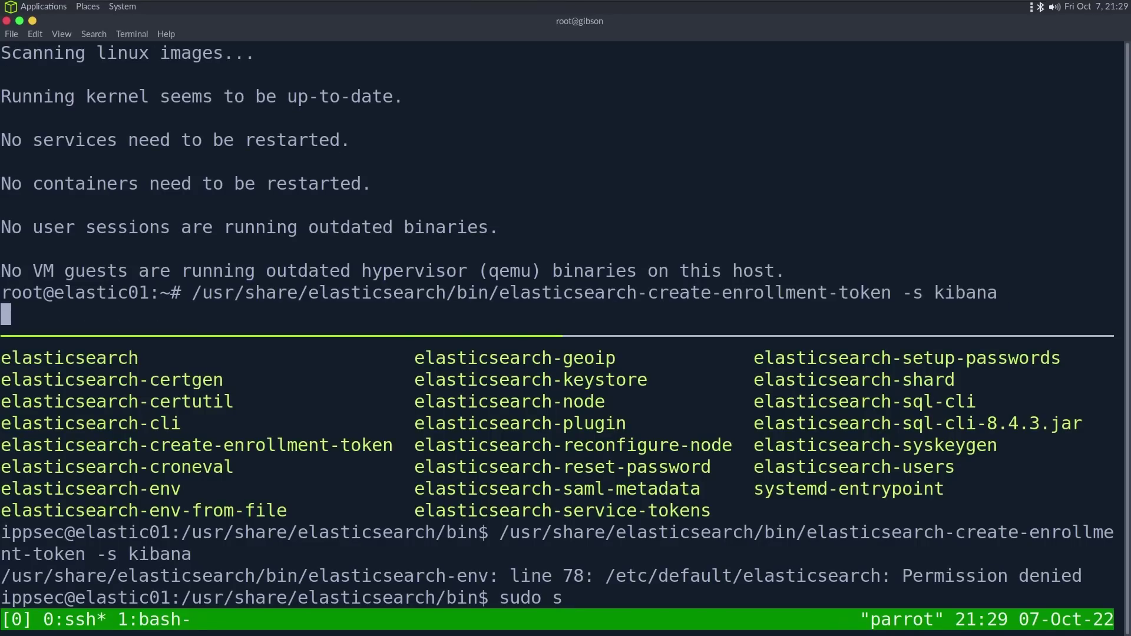
{"action": "key", "text": "ctrl+b"}
{"action": "key", "text": "z"}
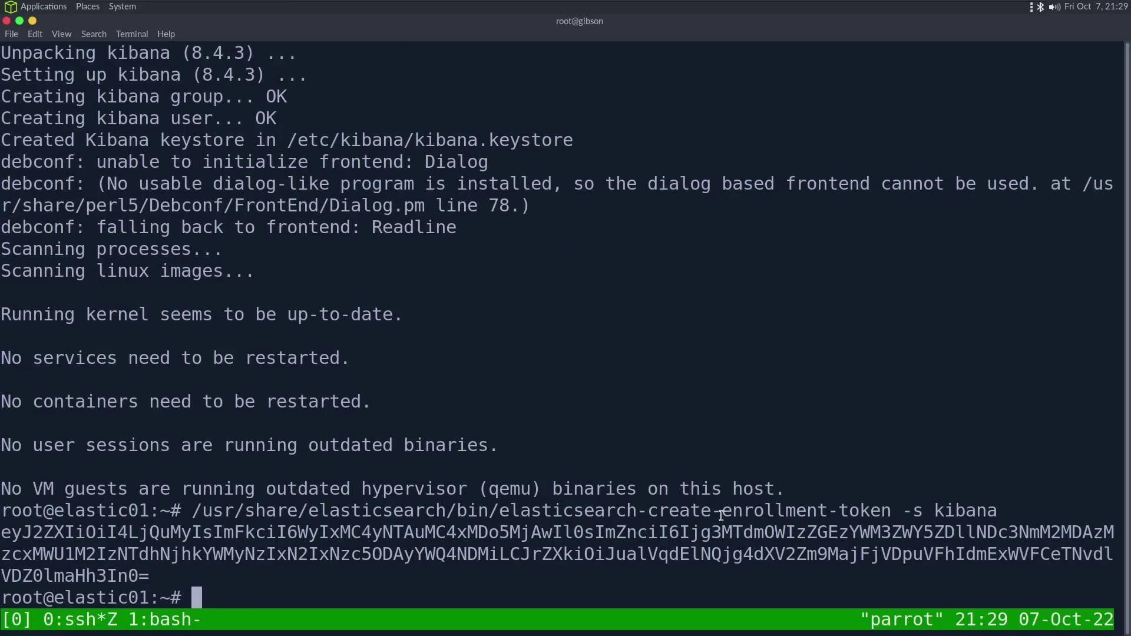
Copy the generated Kibana enrollment token from the command output
{"action": "left_click_drag", "start_coordinate": [150, 576], "coordinate": [5, 533]}
{"action": "right_click", "coordinate": [5, 533]}
{"action": "left_click", "coordinate": [31, 477]}
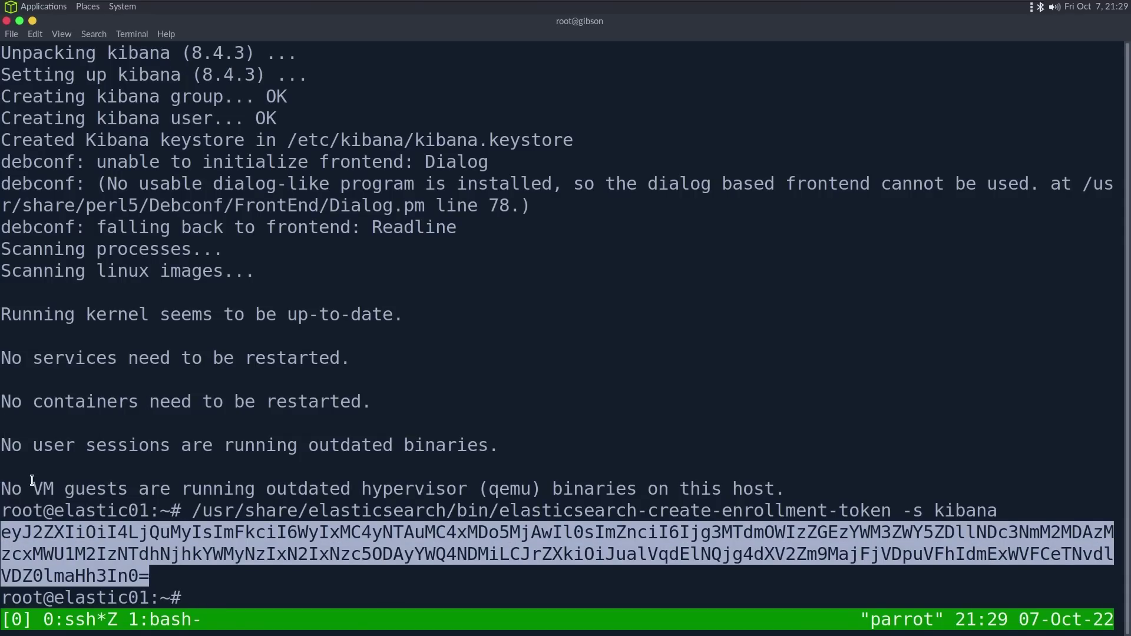
Run sudo /usr/share/kibana/bin/kibana-setup and submit the copied enrollment token
{"action": "type", "text": "sudo /usr"}
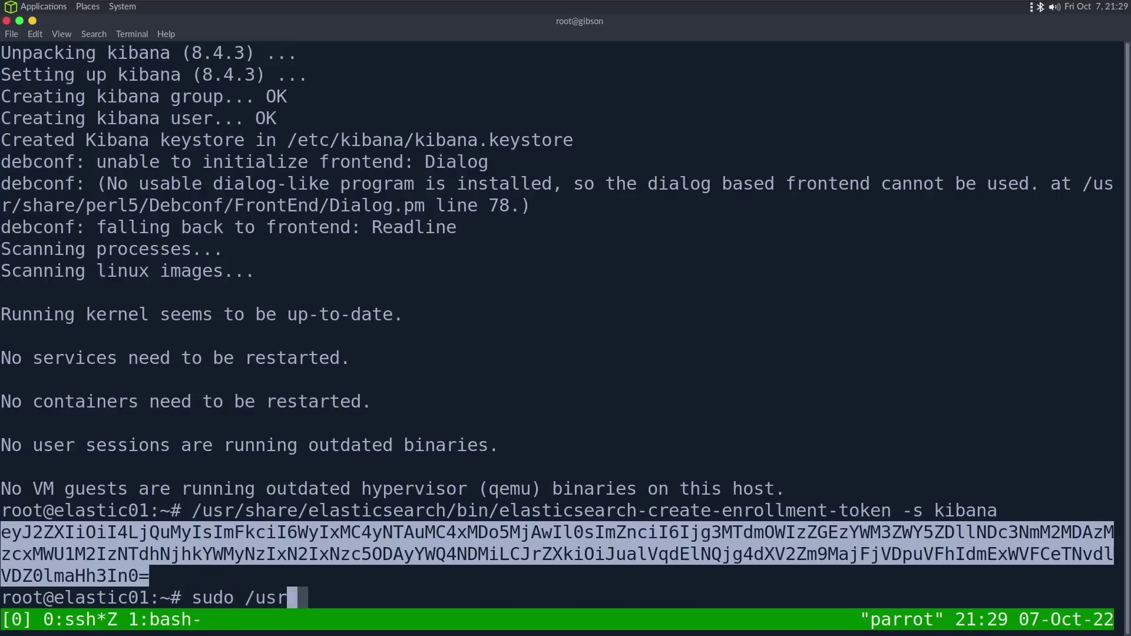
{"action": "type", "text": "/share/kibana/"}
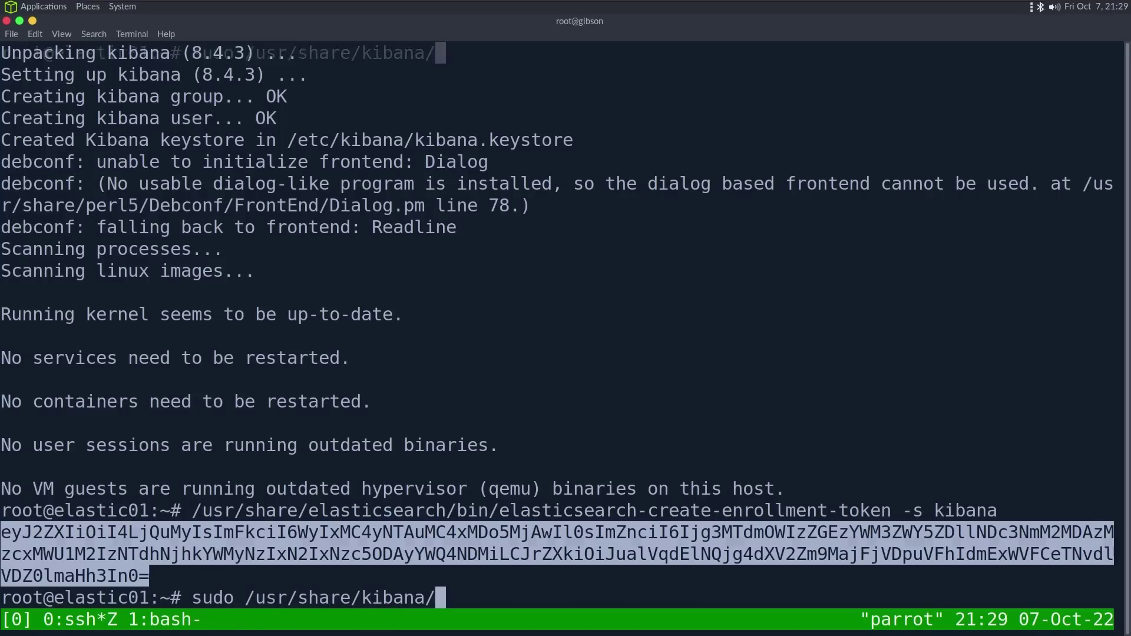
{"action": "key", "text": "ctrl+l"}
{"action": "type", "text": "bin/kibana"}
{"action": "key", "text": "Tab"}
{"action": "key", "text": "Tab"}
{"action": "type", "text": "-s"}
{"action": "key", "text": "Tab"}
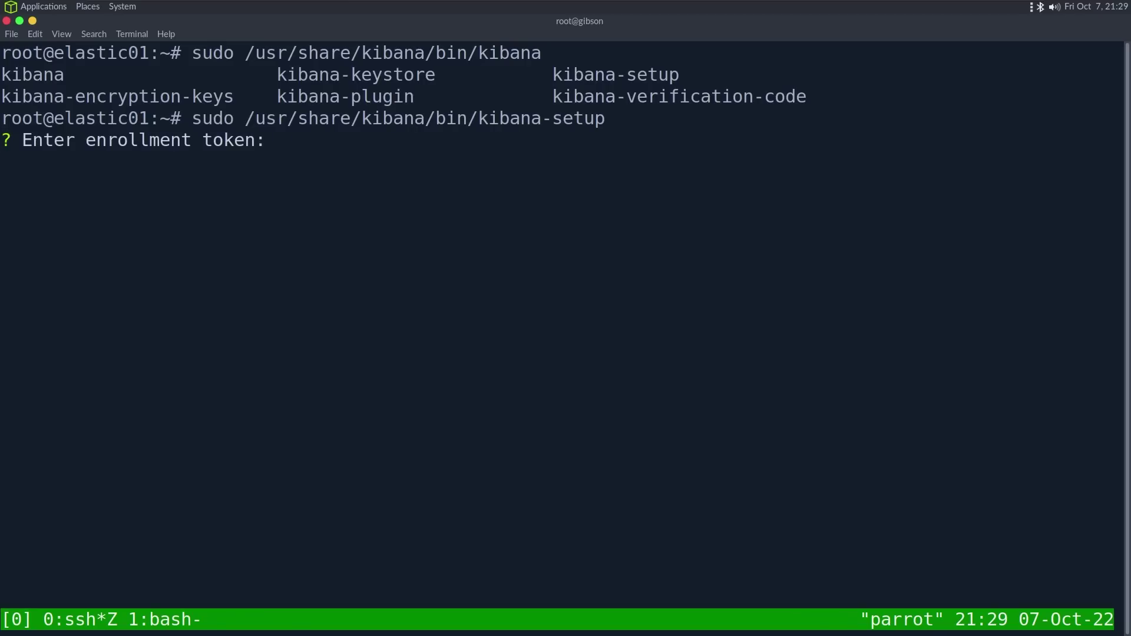
{"action": "key", "text": "ctrl+shift+v"}
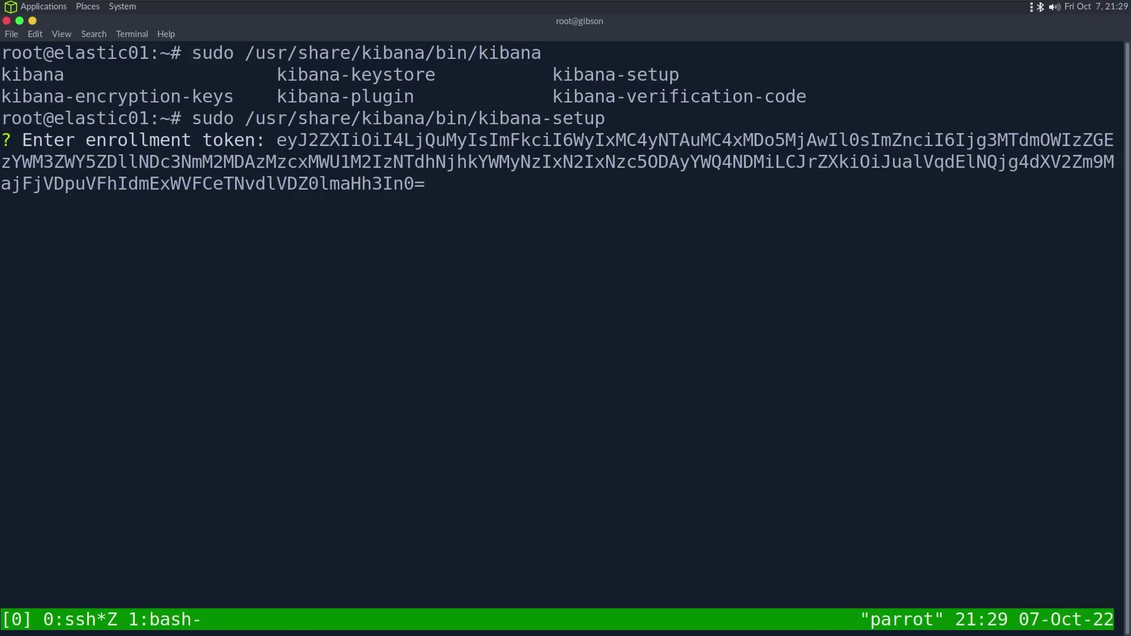
{"action": "key", "text": "Return"}
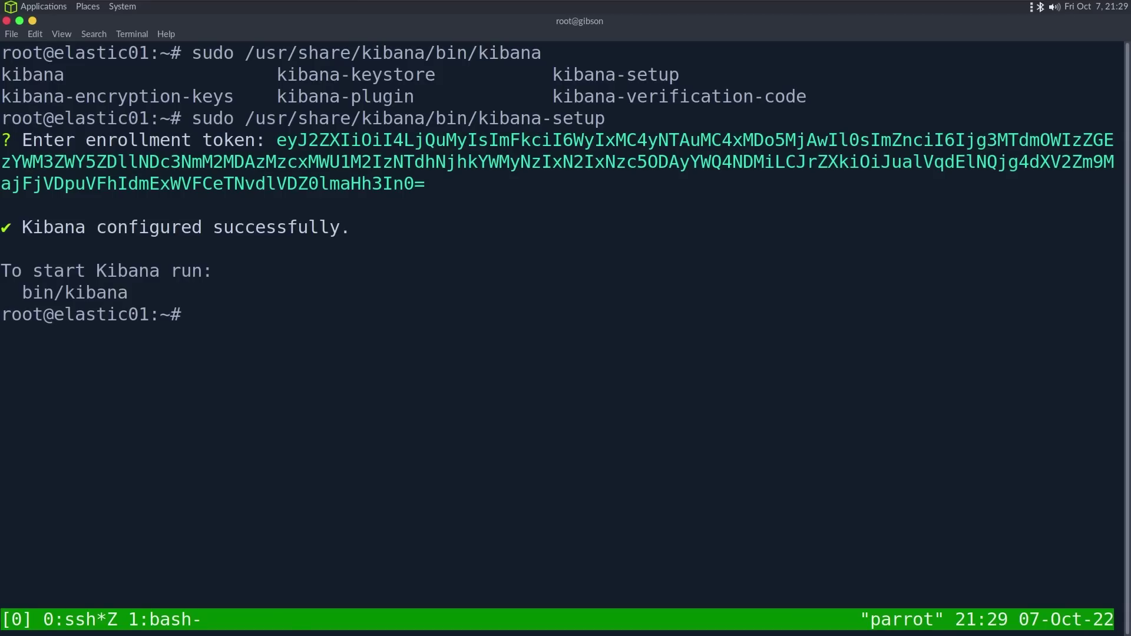
Start the Kibana service with systemctl start kibana
{"action": "type", "text": "system"}
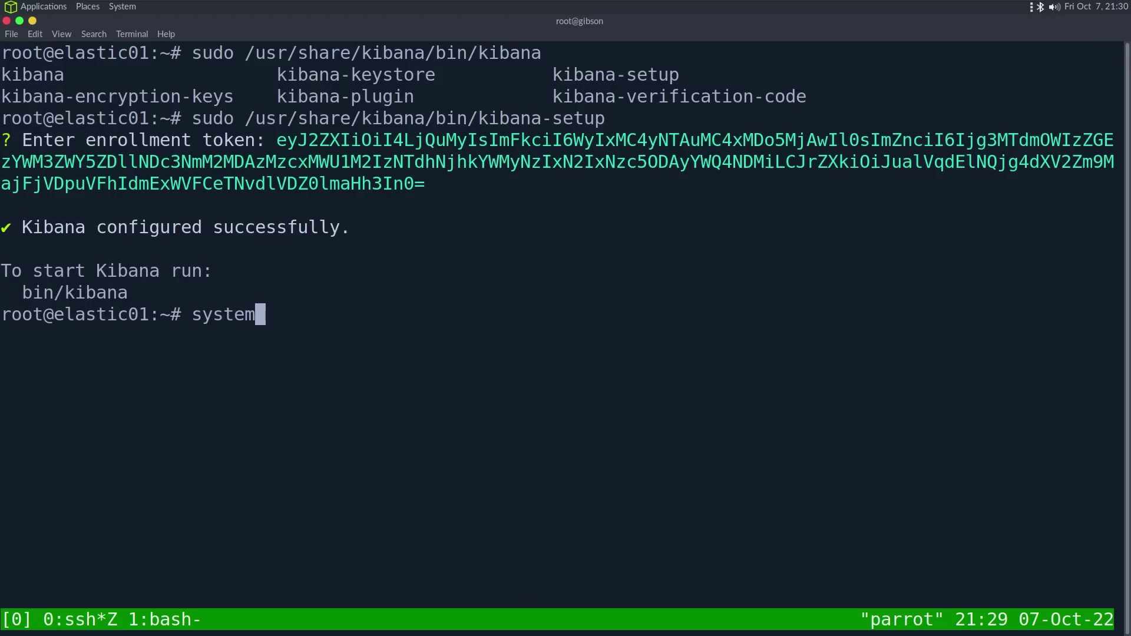
{"action": "type", "text": "ctl start kibana"}
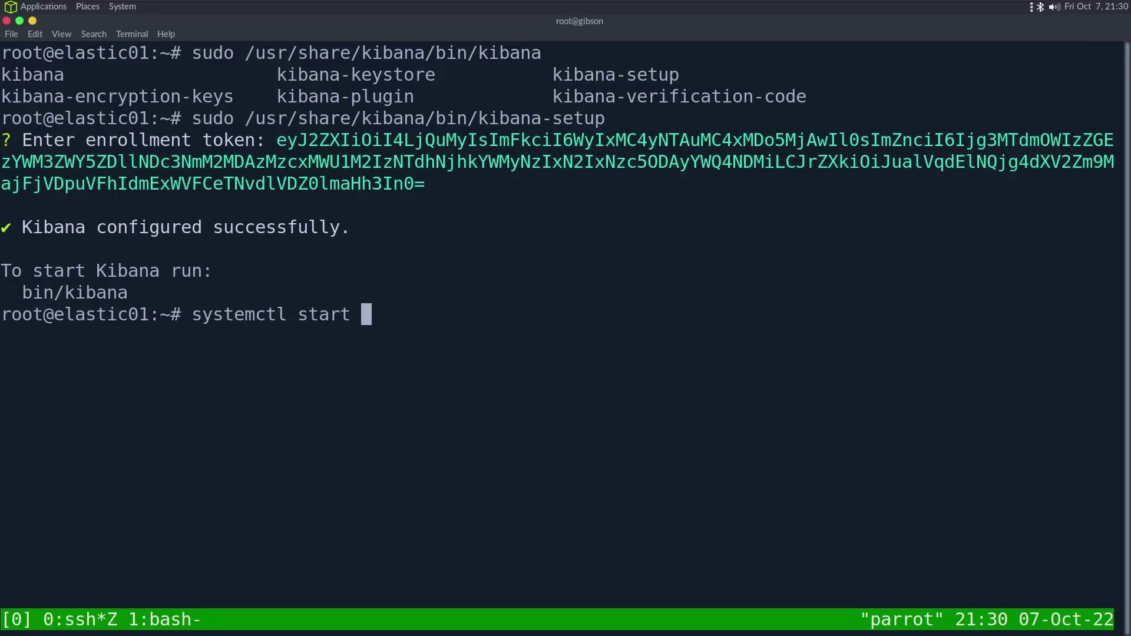
{"action": "key", "text": "Return"}
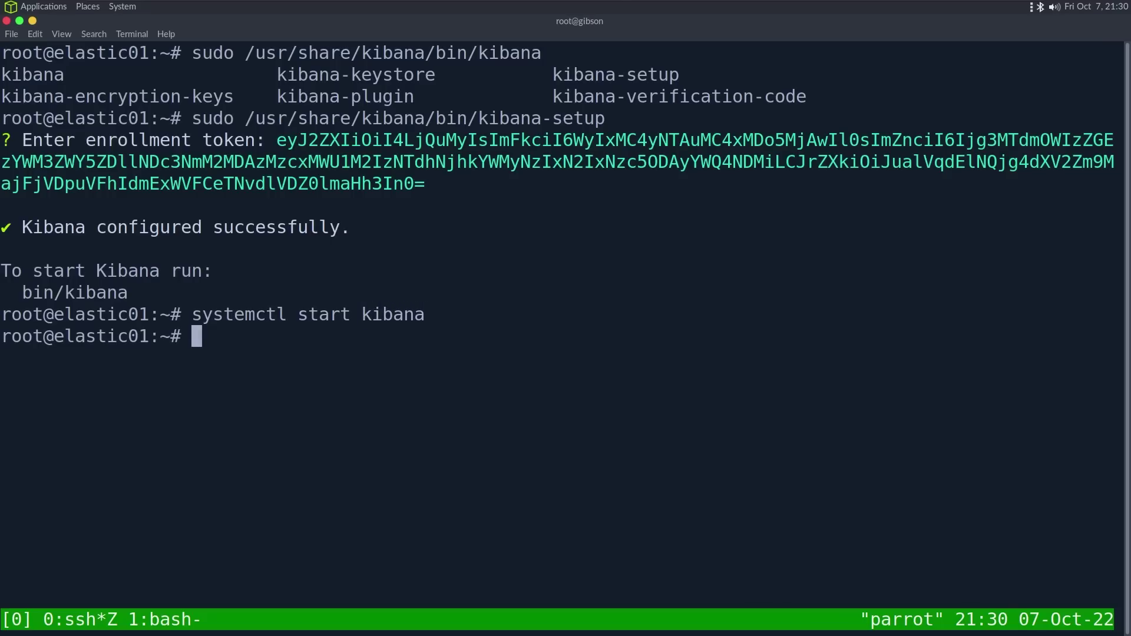
Enable the Kibana service at boot with systemctl enable kibana
{"action": "key", "text": "Up"}
{"action": "key", "text": "Left"}
{"action": "key", "text": "Left"}
{"action": "key", "text": "Left"}
{"action": "key", "text": "Left"}
{"action": "key", "text": "Left"}
{"action": "key", "text": "Left"}
{"action": "key", "text": "Left"}
{"action": "key", "text": "BackSpace"}
{"action": "key", "text": "BackSpace"}
{"action": "key", "text": "BackSpace"}
{"action": "key", "text": "BackSpace"}
{"action": "key", "text": "BackSpace"}
{"action": "type", "text": "enable"}
{"action": "key", "text": "Return"}
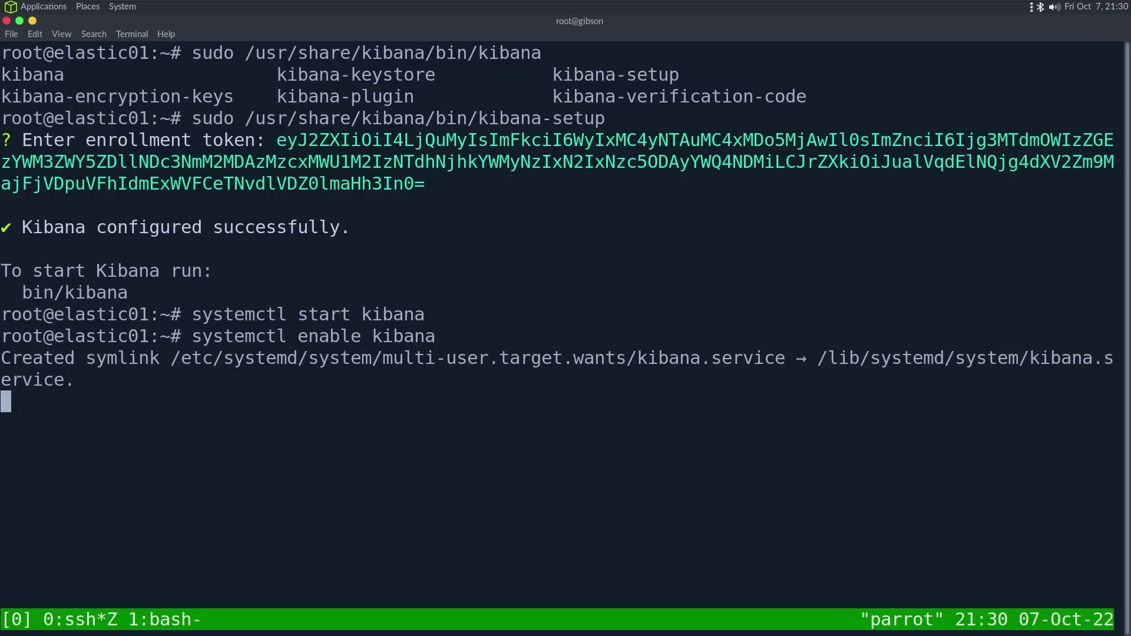
Clear the terminal and list the listening TCP ports with ss -lntp, repeating the check twice
{"action": "key", "text": "ctrl+l"}
{"action": "type", "text": "ss -lntp"}
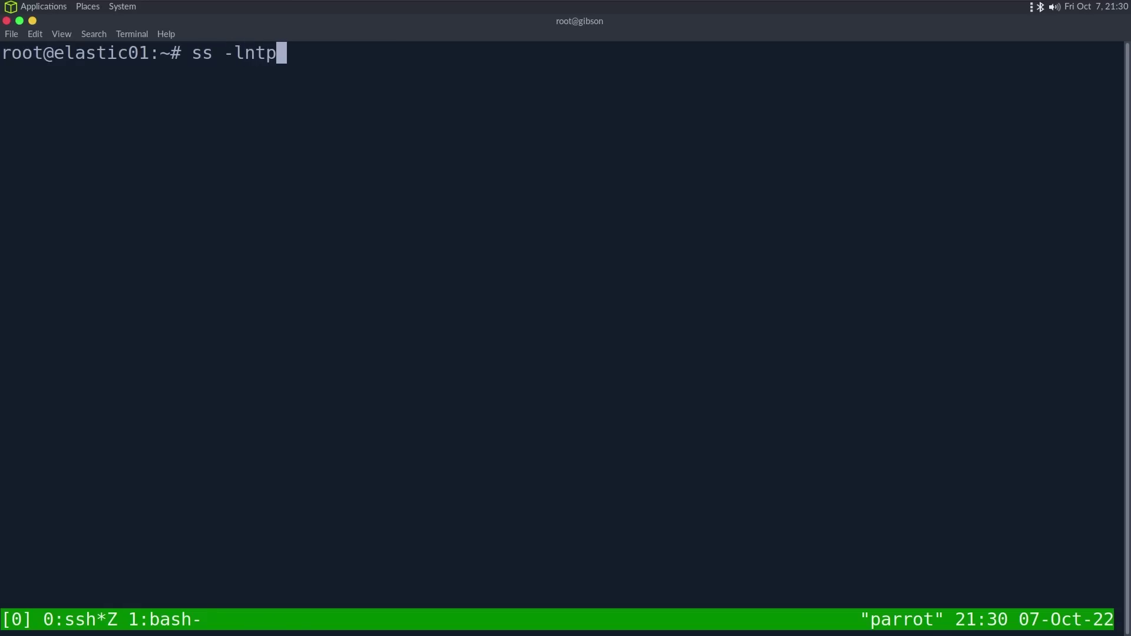
{"action": "key", "text": "Return"}
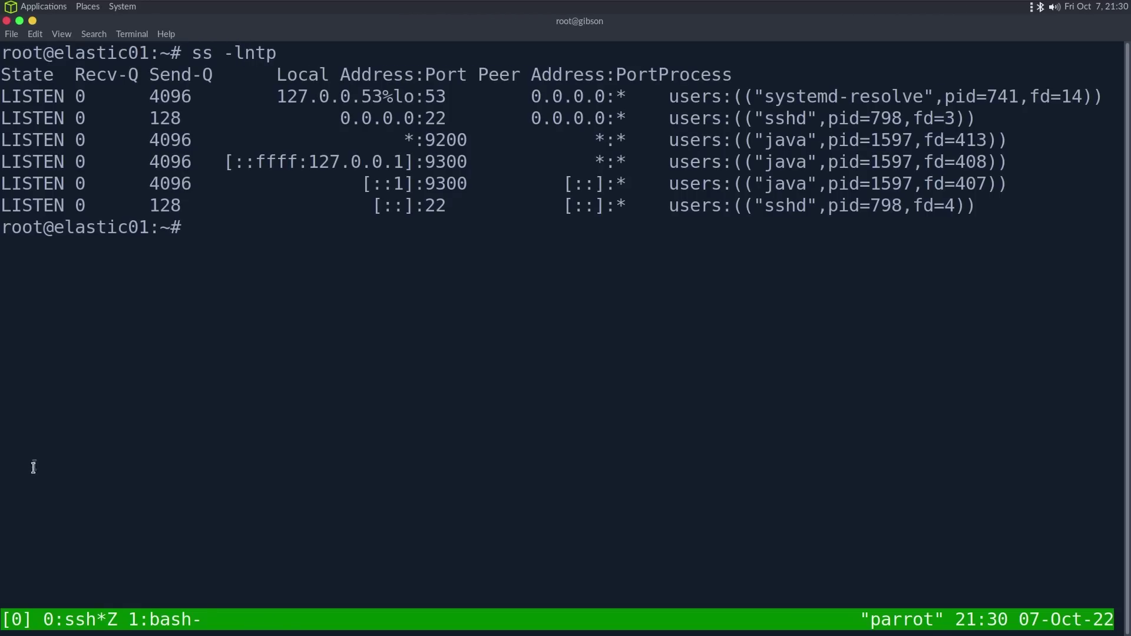
{"action": "key", "text": "Up"}
{"action": "key", "text": "Return"}
{"action": "key", "text": "Up"}
{"action": "key", "text": "Return"}
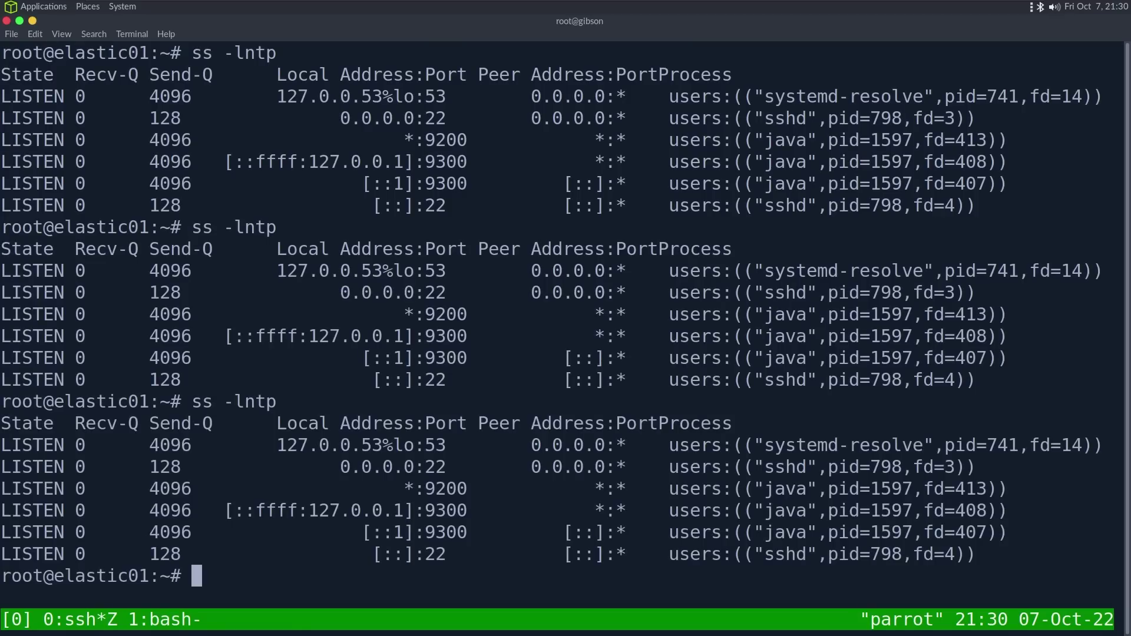
Monitor the listening ports every second with watch -n 1 ss -lntp to check for Kibana's port, then stop it and clear the terminal
{"action": "key", "text": "ctrl+l"}
{"action": "key", "text": "Up"}
{"action": "key", "text": "Home"}
{"action": "type", "text": "watch -n 1"}
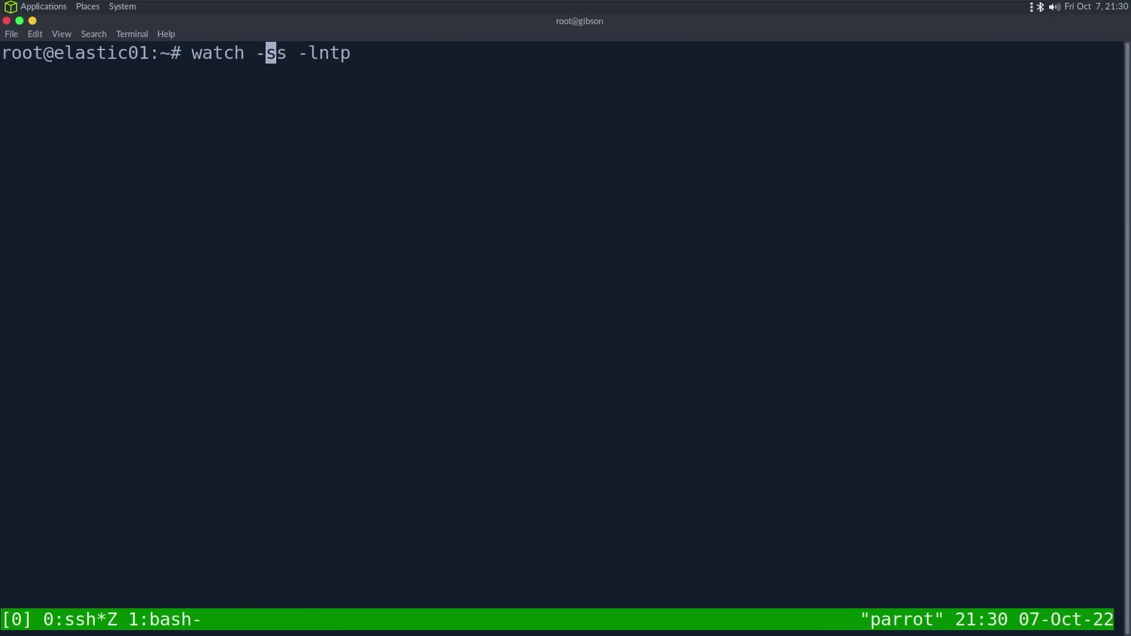
{"action": "key", "text": "Return"}
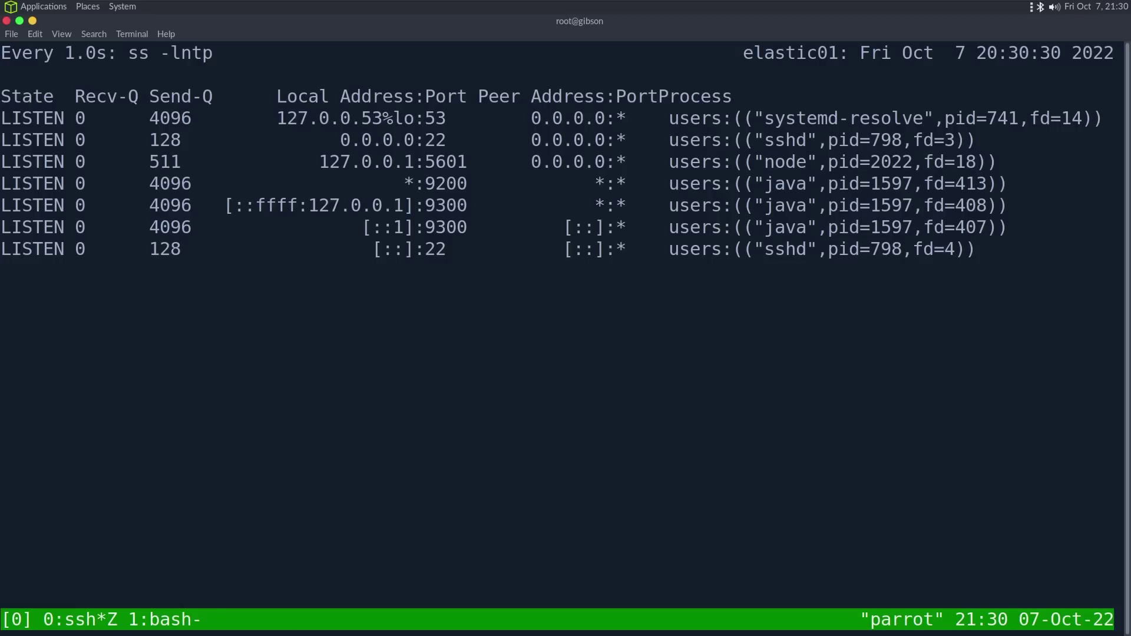
{"action": "double_click", "coordinate": [397, 163]}
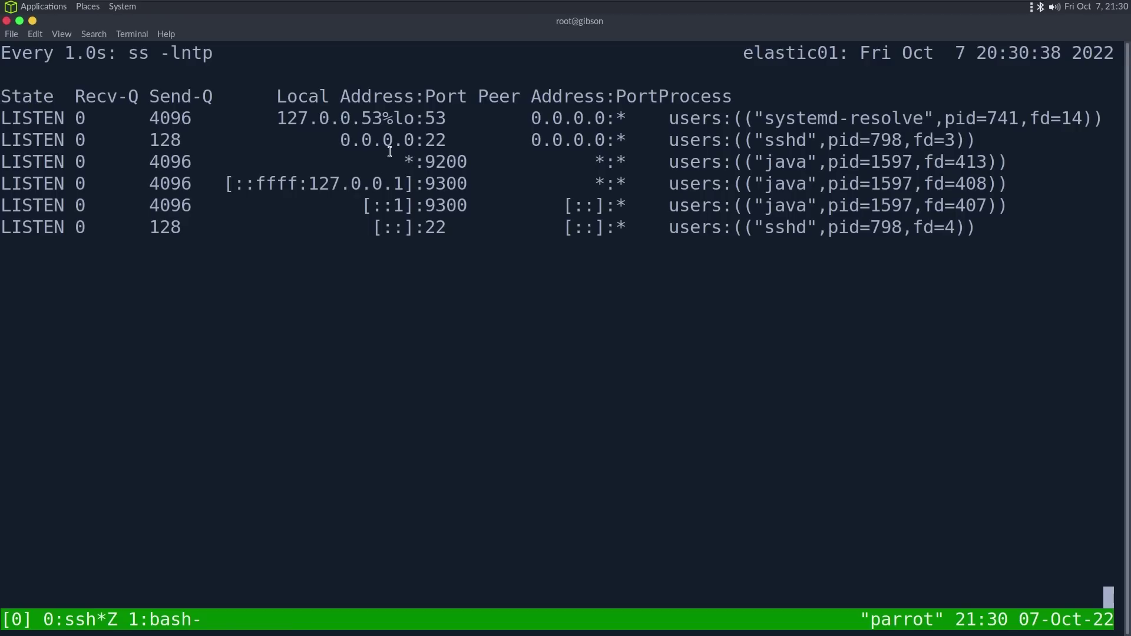
{"action": "key", "text": "ctrl+c"}
{"action": "key", "text": "ctrl+l"}
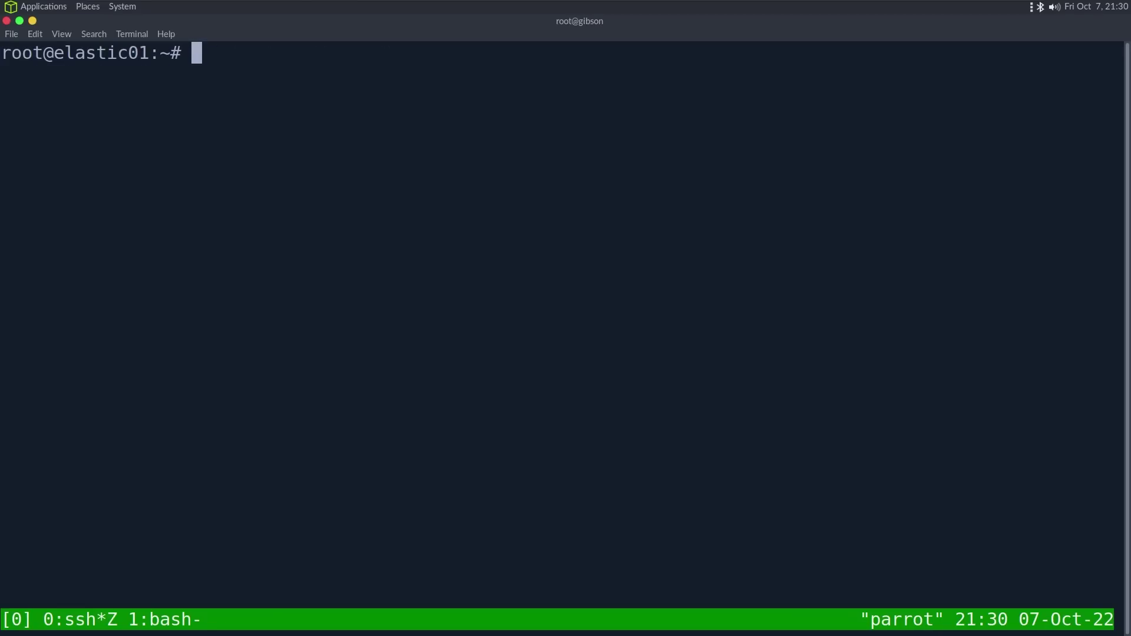
Install nginx with apt and accept the installation
{"action": "type", "text": "apt "}
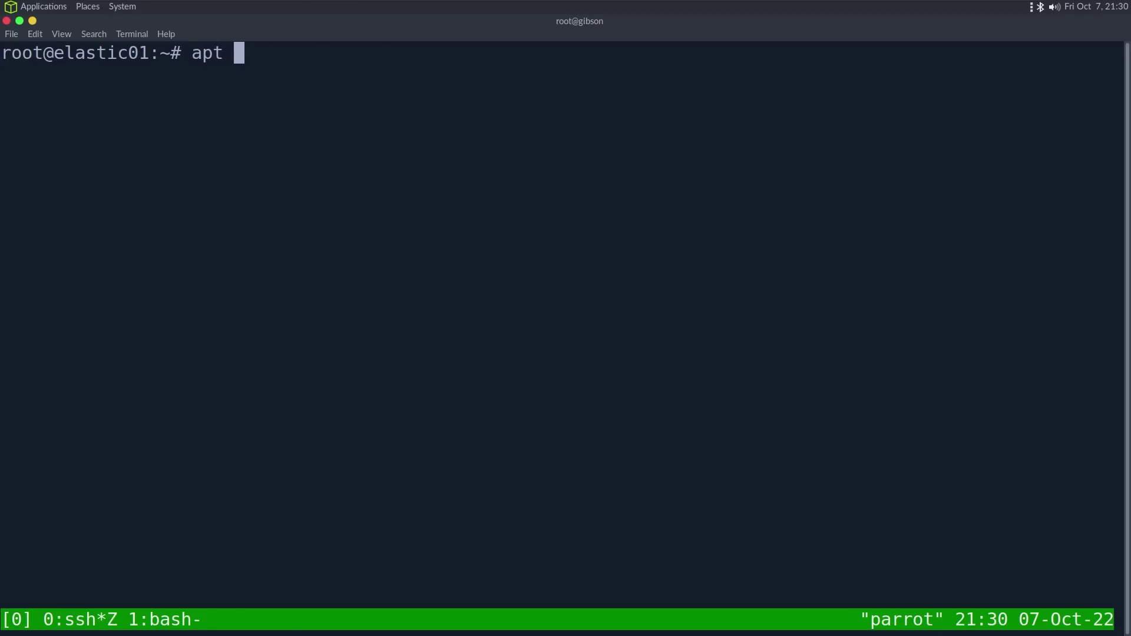
{"action": "type", "text": "inst"}
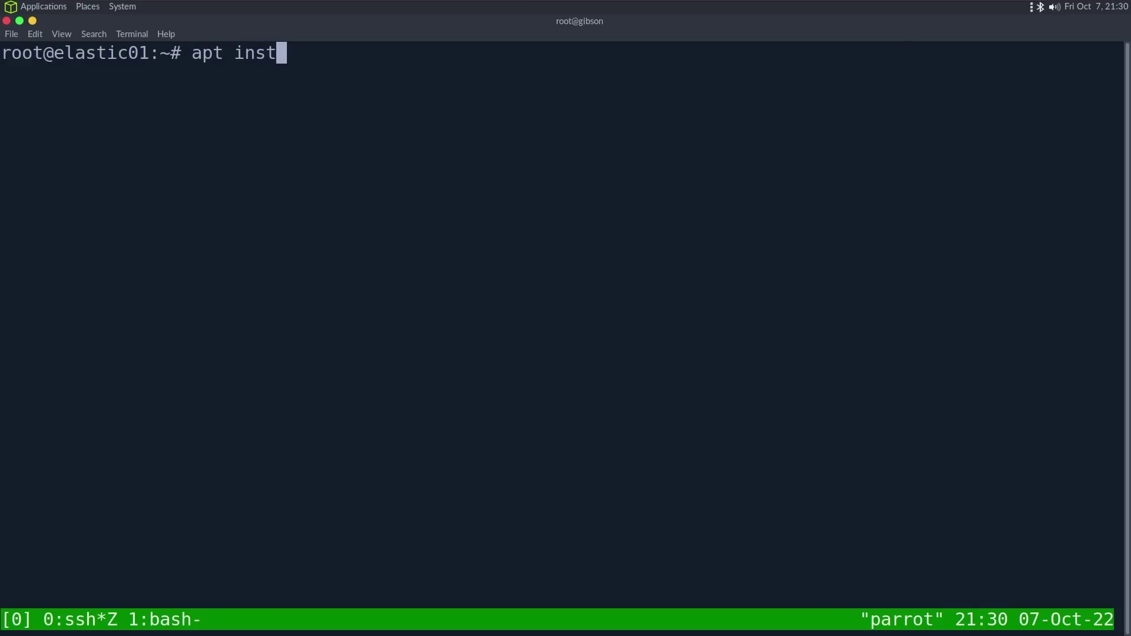
{"action": "type", "text": "all nginx"}
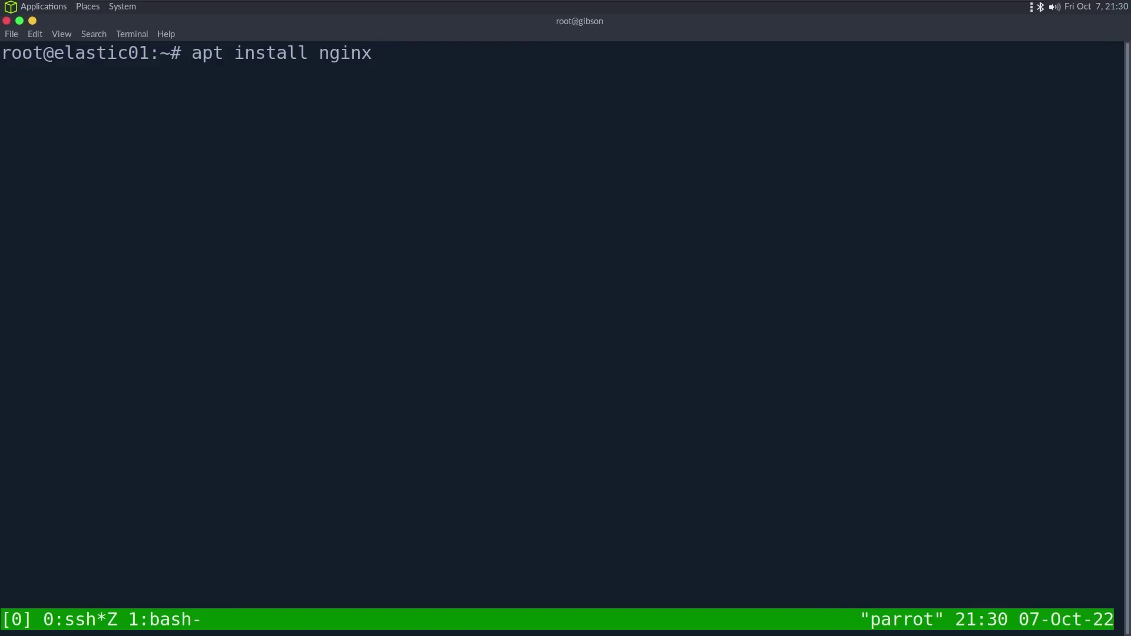
{"action": "key", "text": "Return"}
{"action": "type", "text": "y"}
{"action": "key", "text": "Return"}
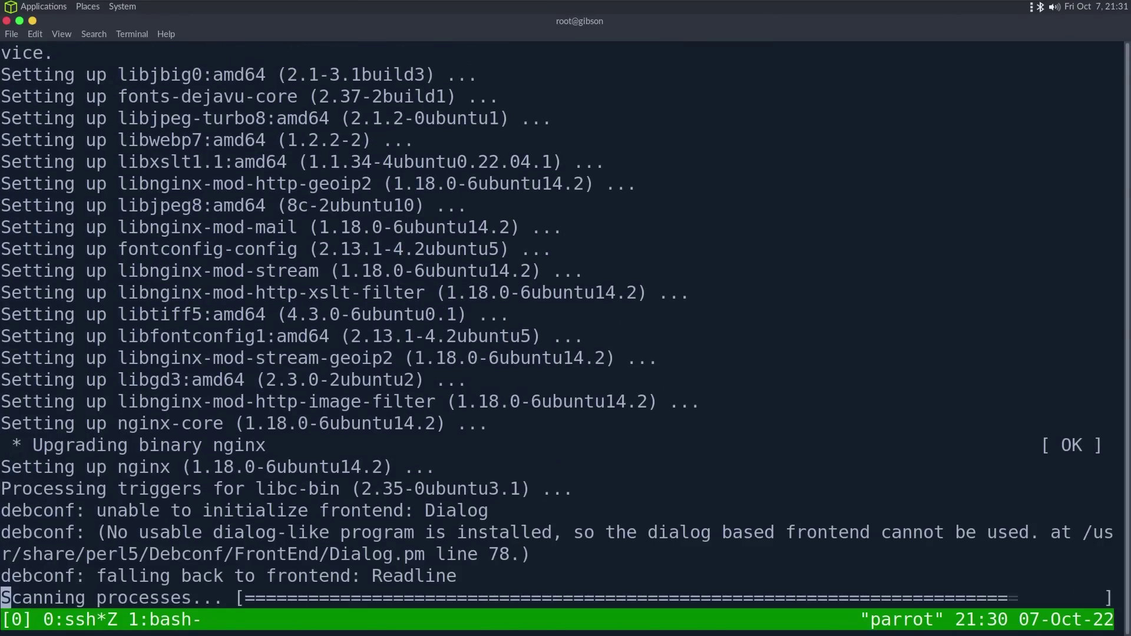
Open the nginx site file /etc/nginx/sites-enabled/default in vi
{"action": "key", "text": "ctrl+l"}
{"action": "type", "text": "vi "}
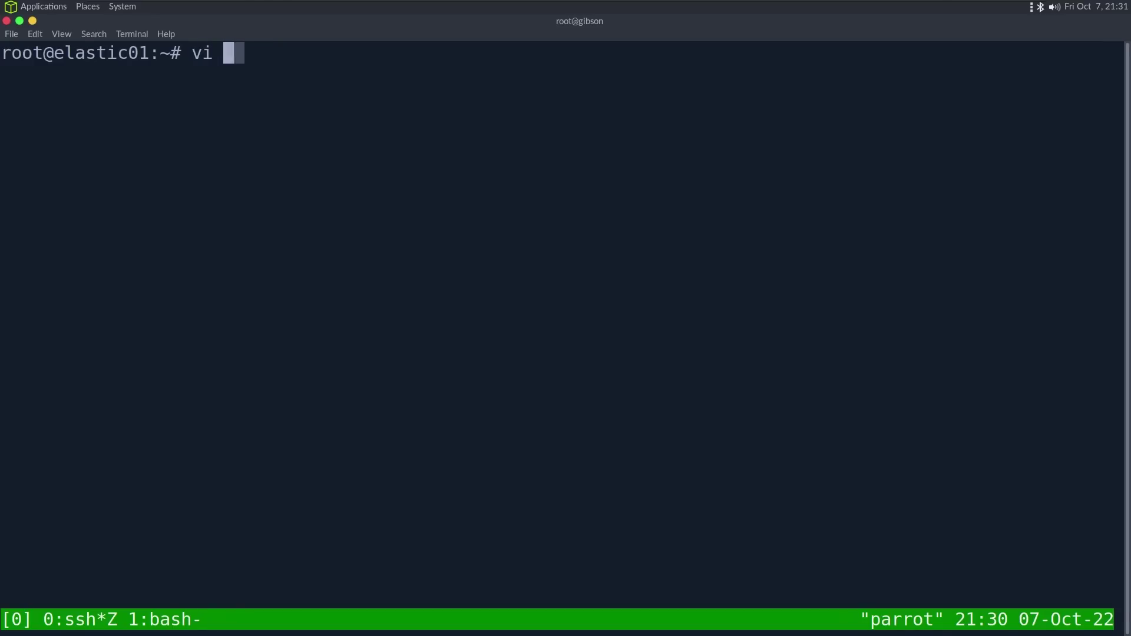
{"action": "type", "text": "/etc/nginx/nginx.conf"}
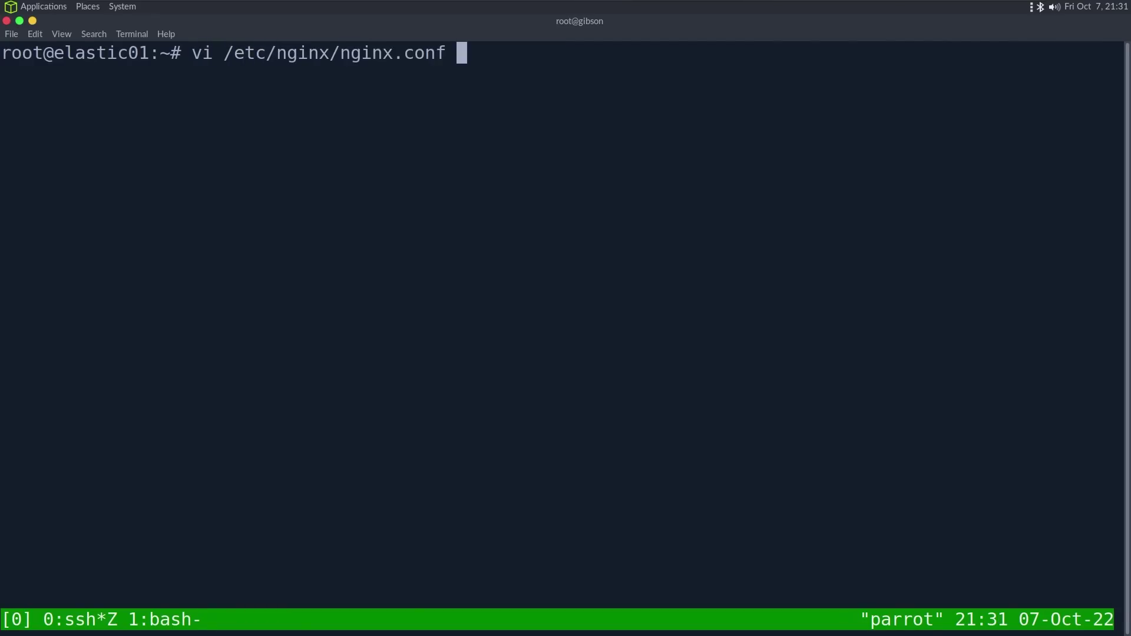
{"action": "key", "text": "BackSpace"}
{"action": "key", "text": "BackSpace"}
{"action": "key", "text": "BackSpace"}
{"action": "key", "text": "BackSpace"}
{"action": "key", "text": "BackSpace"}
{"action": "key", "text": "BackSpace"}
{"action": "key", "text": "BackSpace"}
{"action": "key", "text": "BackSpace"}
{"action": "key", "text": "BackSpace"}
{"action": "key", "text": "BackSpace"}
{"action": "key", "text": "BackSpace"}
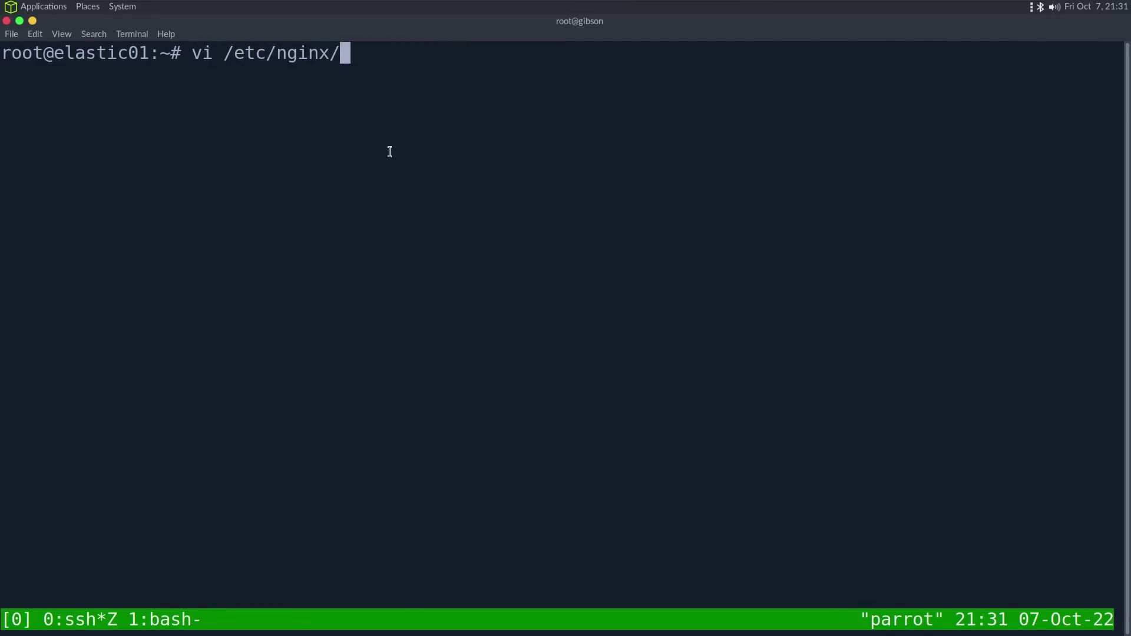
{"action": "key", "text": "Tab"}
{"action": "key", "text": "Tab"}
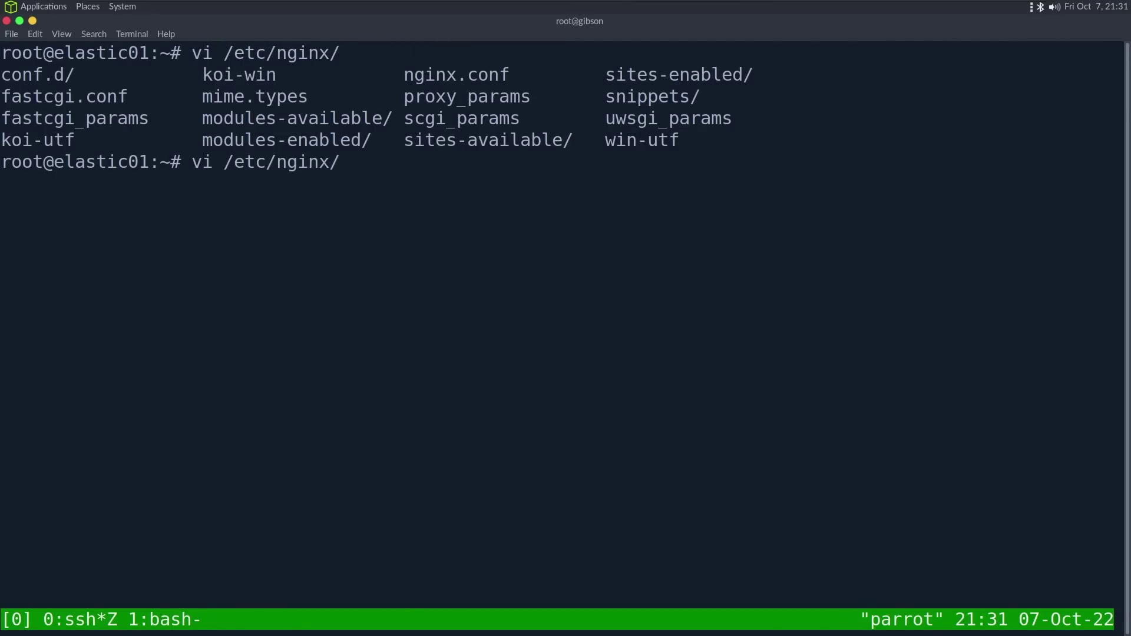
{"action": "type", "text": "sites-enabled/default"}
{"action": "key", "text": "Return"}
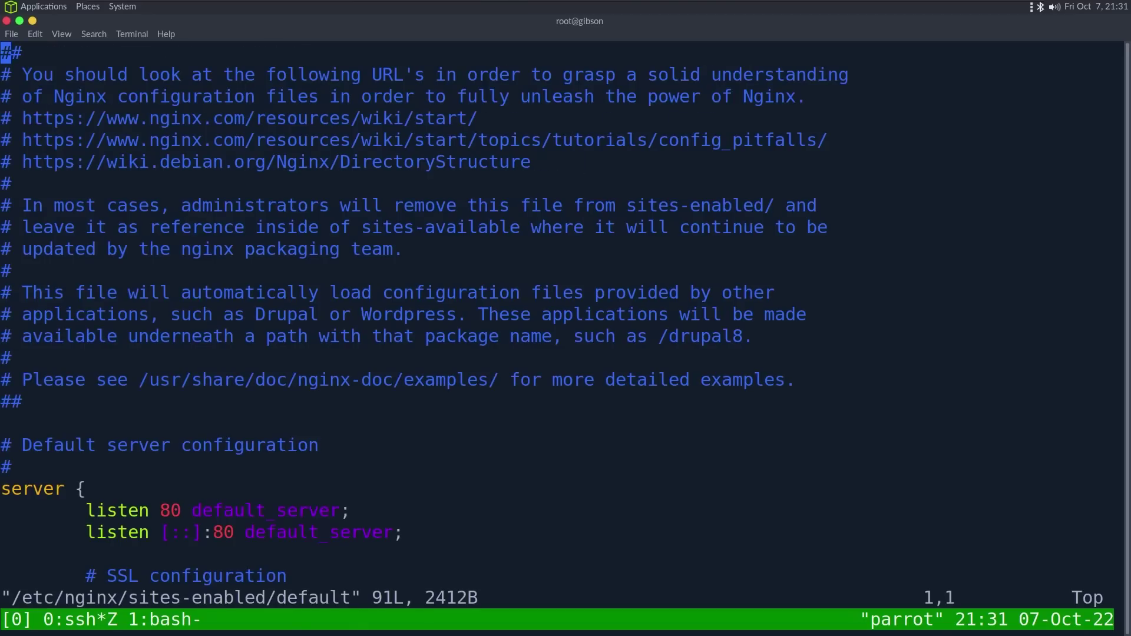
Delete the two comment lines inside the location / block of the default server configuration
{"action": "key", "text": "j"}
{"action": "key", "text": "j"}
{"action": "key", "text": "j"}
{"action": "key", "text": "j"}
{"action": "key", "text": "j"}
{"action": "key", "text": "j"}
{"action": "key", "text": "j"}
{"action": "key", "text": "j"}
{"action": "key", "text": "j"}
{"action": "key", "text": "j"}
{"action": "key", "text": "j"}
{"action": "key", "text": "j"}
{"action": "key", "text": "j"}
{"action": "key", "text": "j"}
{"action": "key", "text": "j"}
{"action": "key", "text": "j"}
{"action": "key", "text": "j"}
{"action": "key", "text": "j"}
{"action": "key", "text": "j"}
{"action": "key", "text": "j"}
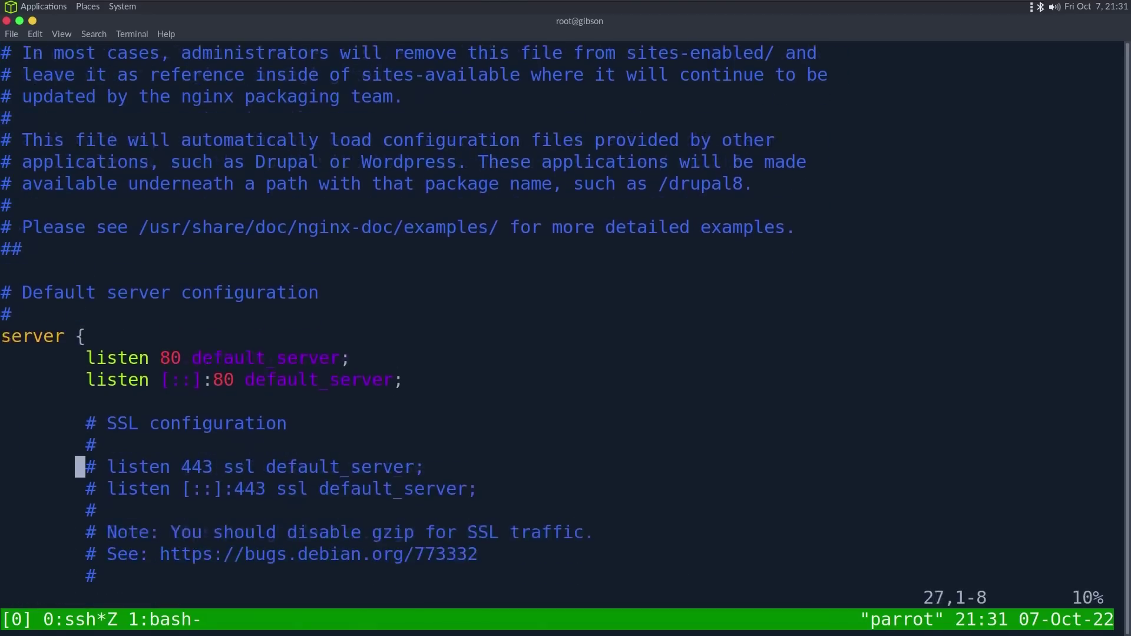
{"action": "key", "text": "j"}
{"action": "key", "text": "j"}
{"action": "key", "text": "j"}
{"action": "key", "text": "j"}
{"action": "key", "text": "j"}
{"action": "key", "text": "j"}
{"action": "key", "text": "j"}
{"action": "key", "text": "j"}
{"action": "key", "text": "j"}
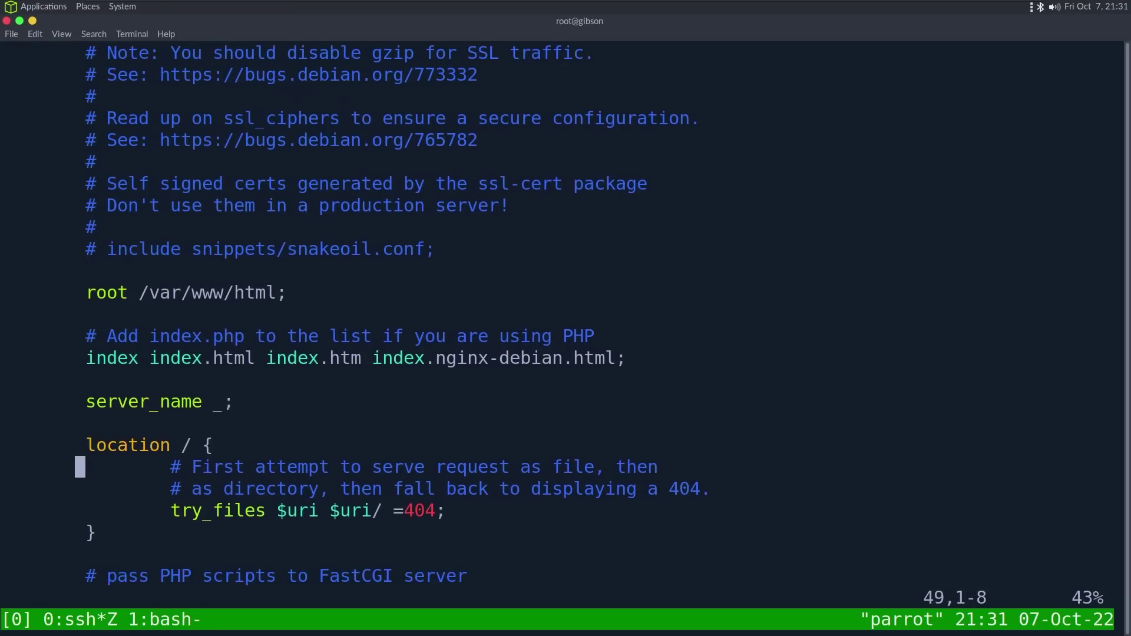
{"action": "key", "text": "d"}
{"action": "key", "text": "d"}
{"action": "key", "text": "d"}
{"action": "key", "text": "d"}
{"action": "type", "text": "k"}
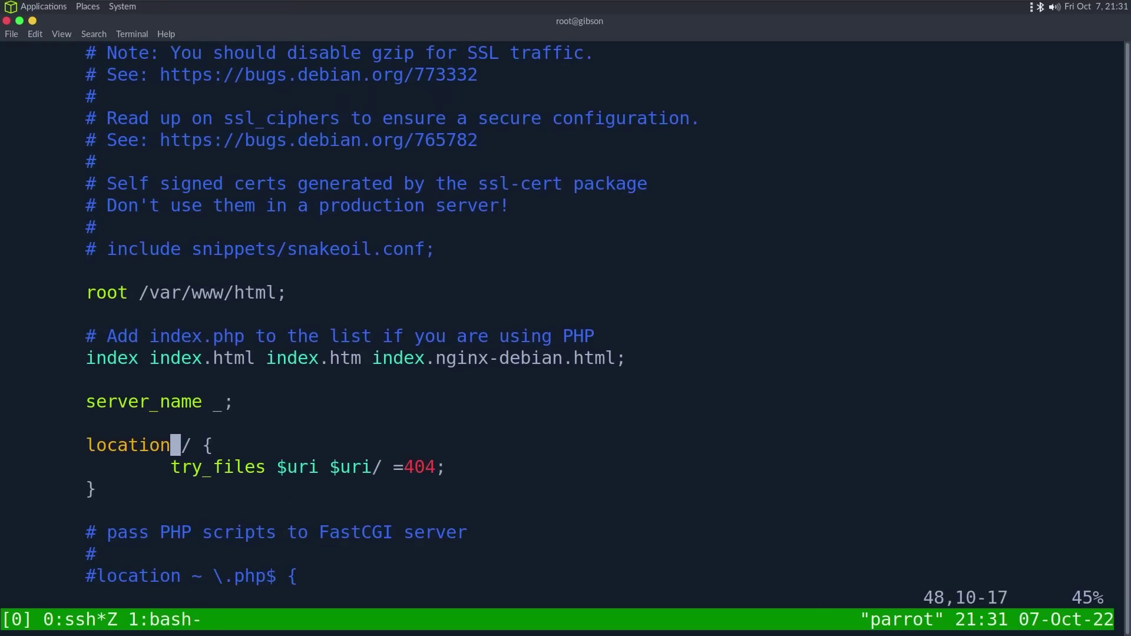
{"action": "type", "text": "oproxy_p"}
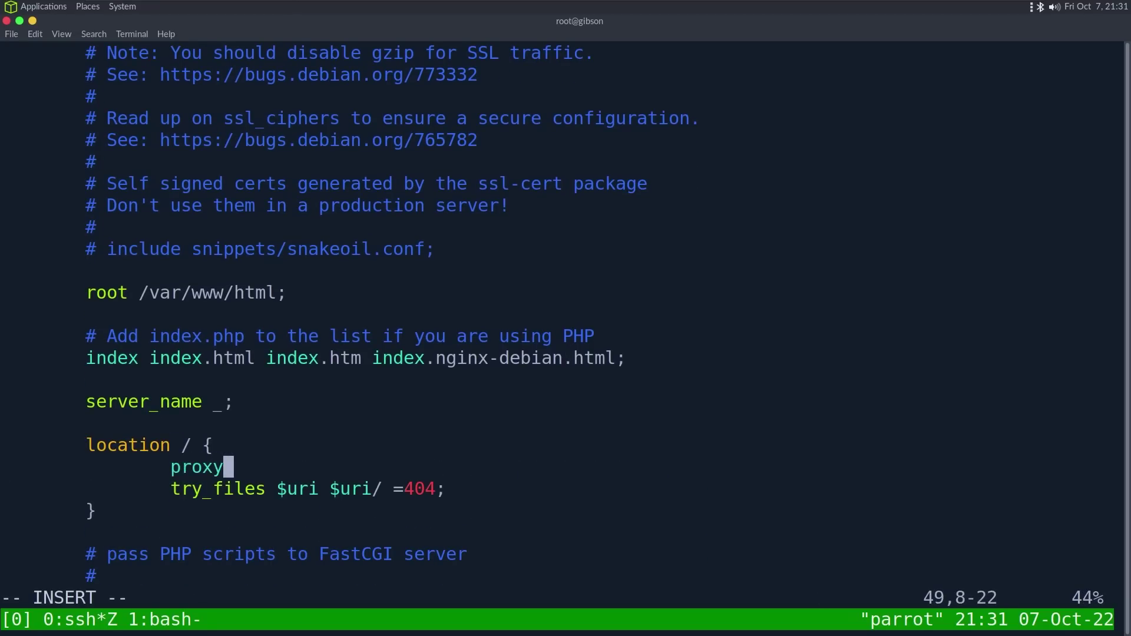
{"action": "type", "text": "ass http:"}
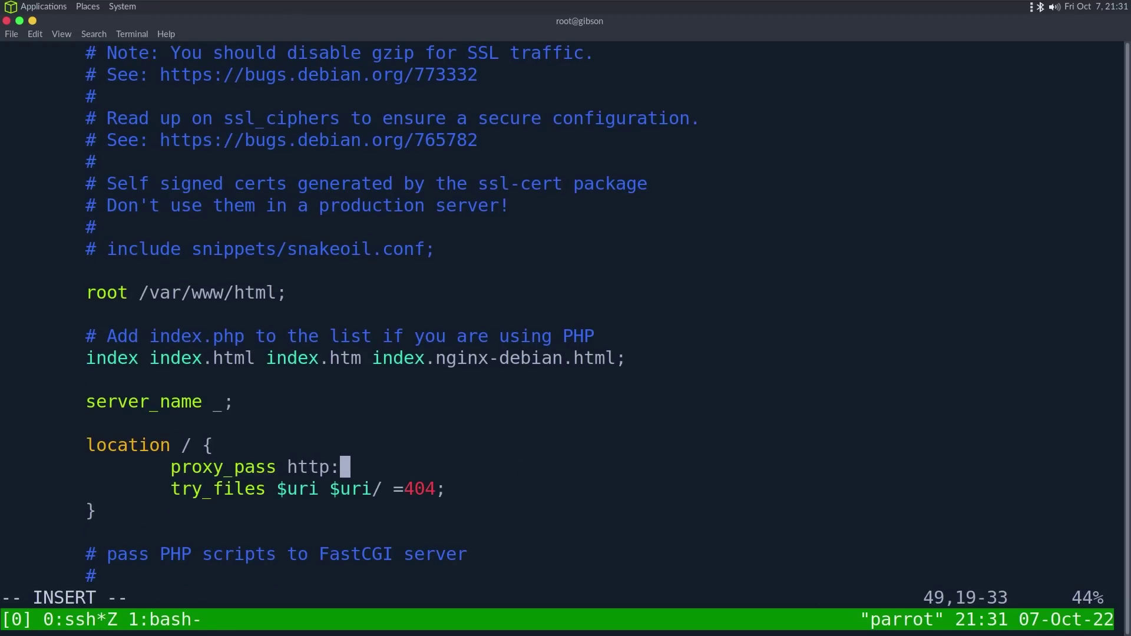
{"action": "type", "text": "//127.0.0.1:65"}
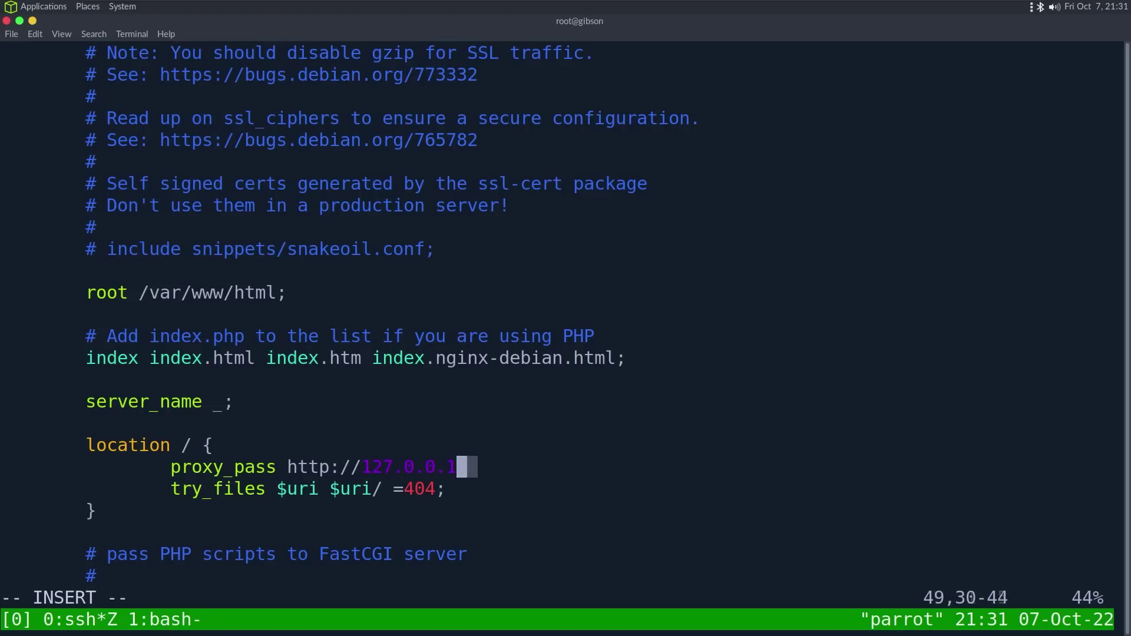
{"action": "key", "text": "BackSpace"}
{"action": "key", "text": "BackSpace"}
{"action": "type", "text": "5601"}
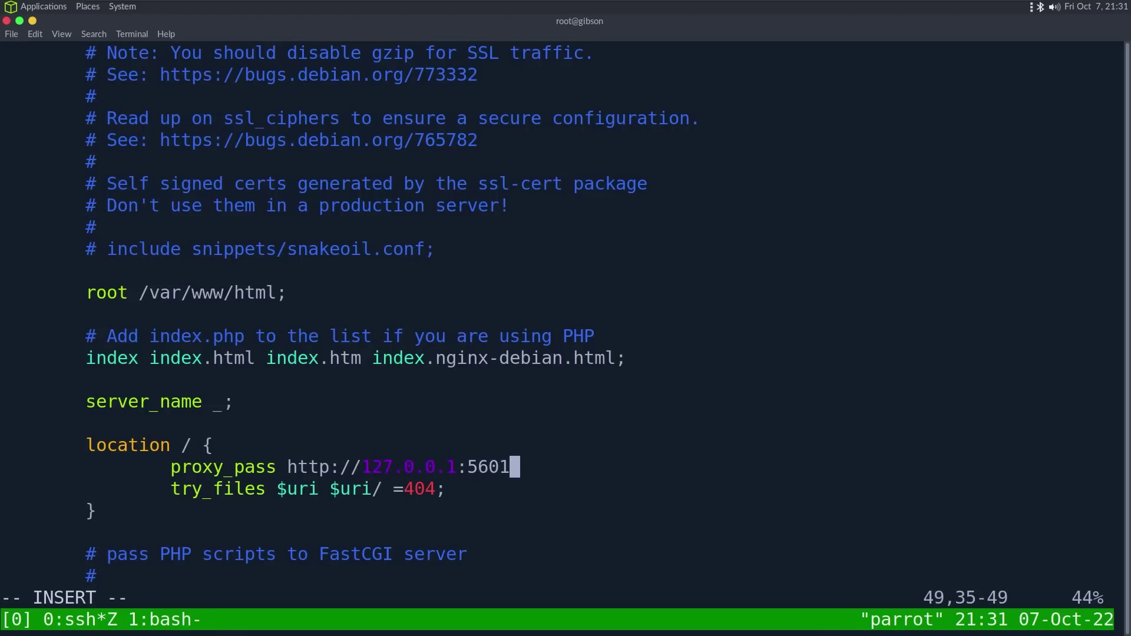
{"action": "type", "text": ";"}
{"action": "key", "text": "Escape"}
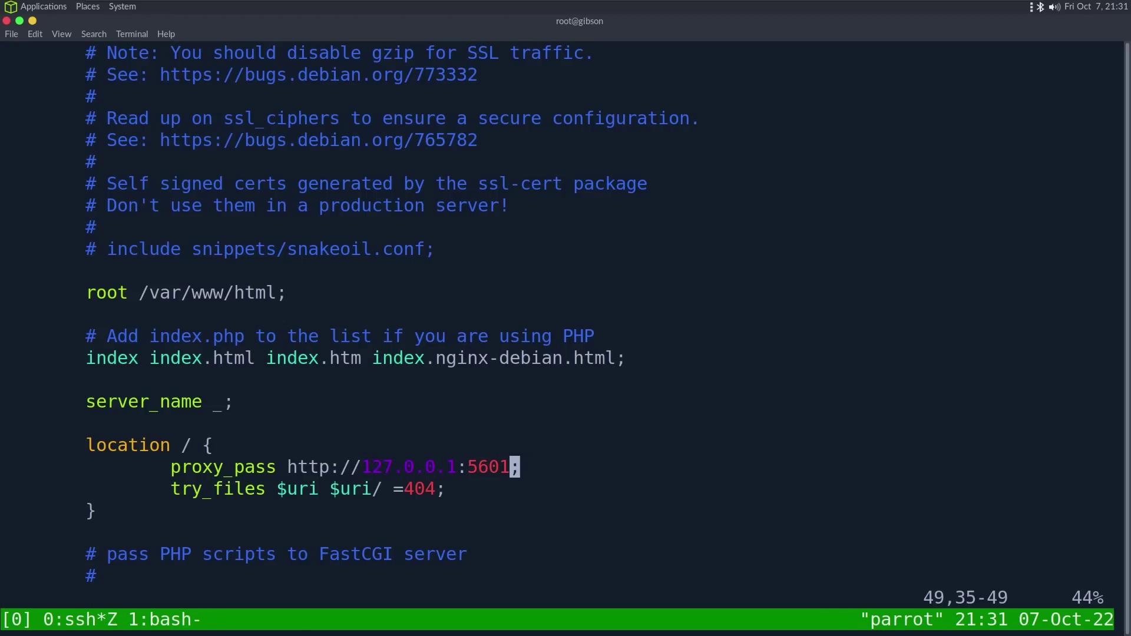
Delete the try_files line from the location / block, then save the file and quit vi
{"action": "key", "text": "j"}
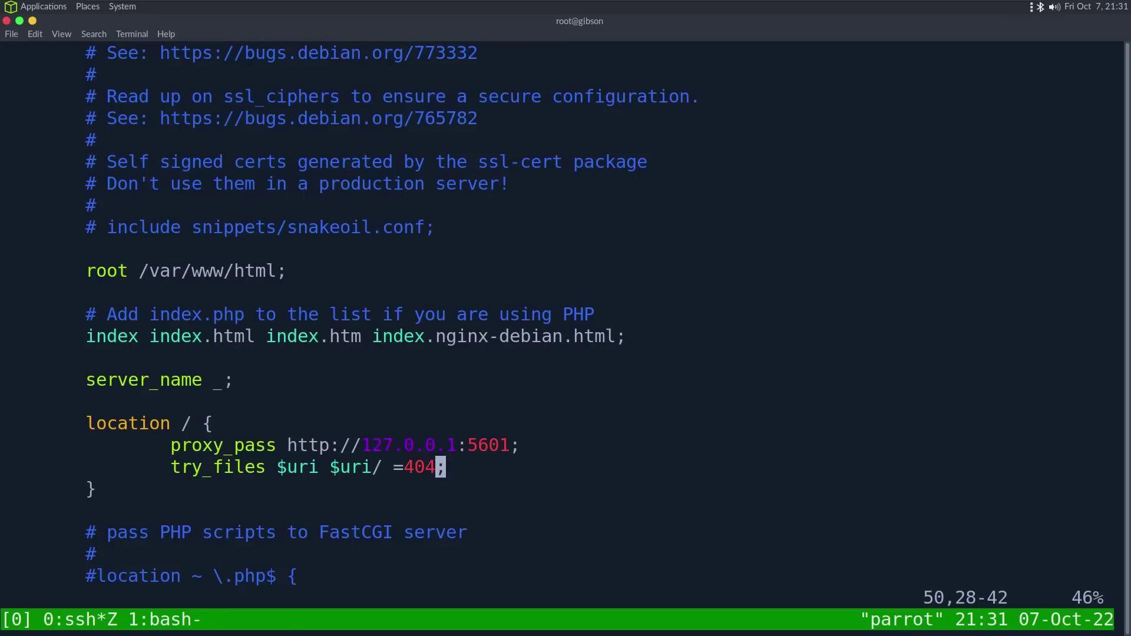
{"action": "key", "text": "d"}
{"action": "key", "text": "d"}
{"action": "type", "text": ":wq"}
{"action": "key", "text": "Return"}
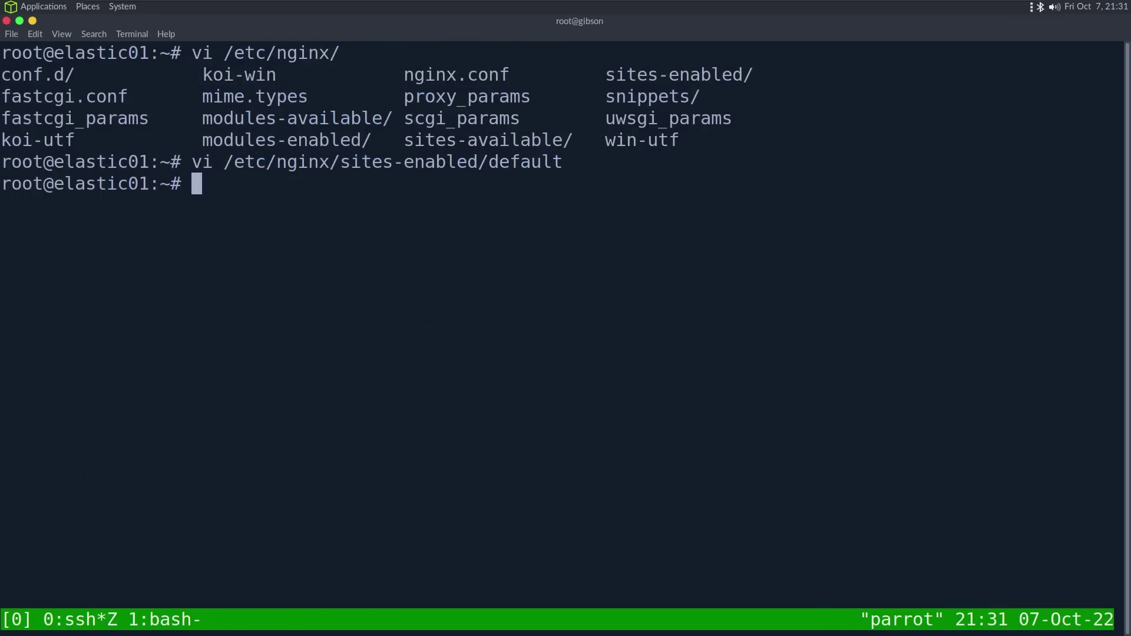
Reopen /etc/nginx/sites-enabled/default in vi, review the proxy_pass directive in the location / block, and quit without changes
{"action": "key", "text": "Up"}
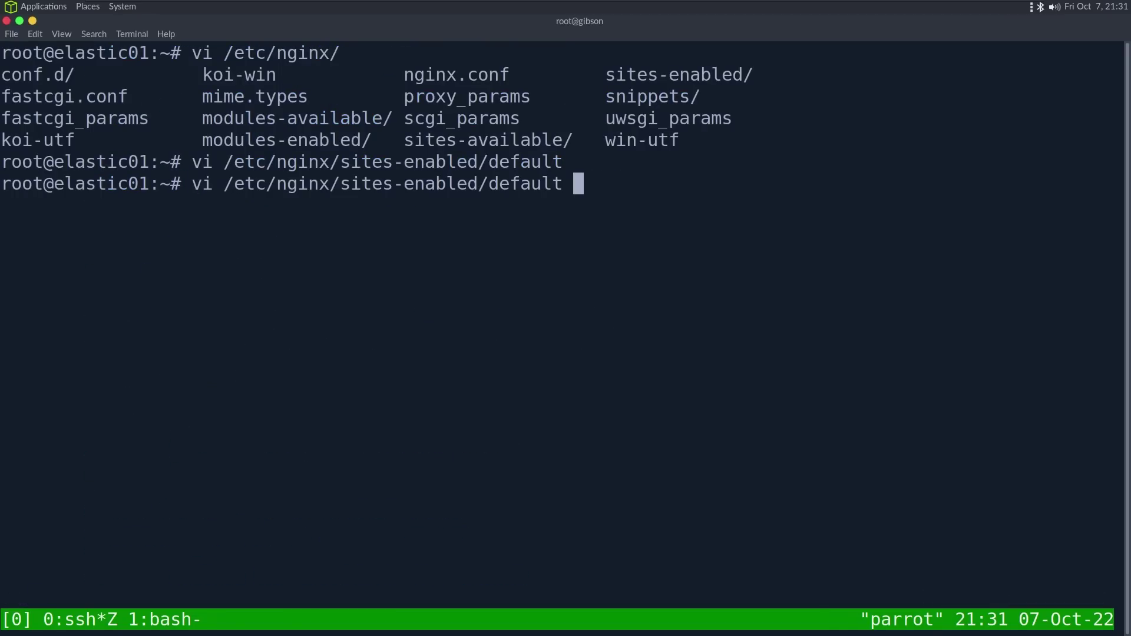
{"action": "double_click", "coordinate": [534, 184]}
{"action": "key", "text": "Return"}
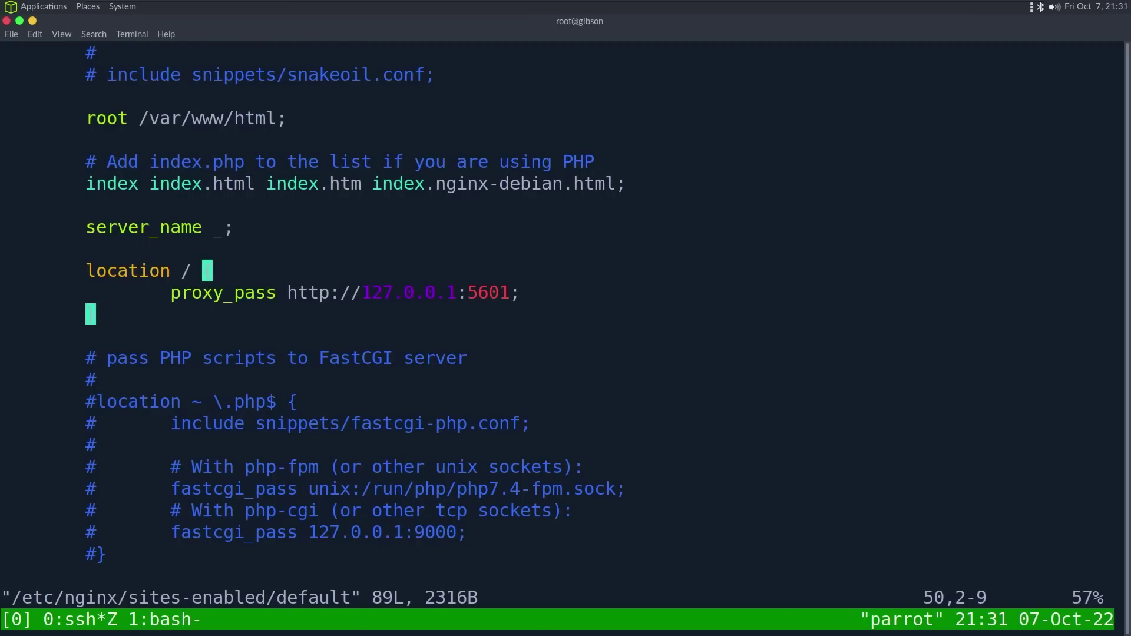
{"action": "type", "text": ":q"}
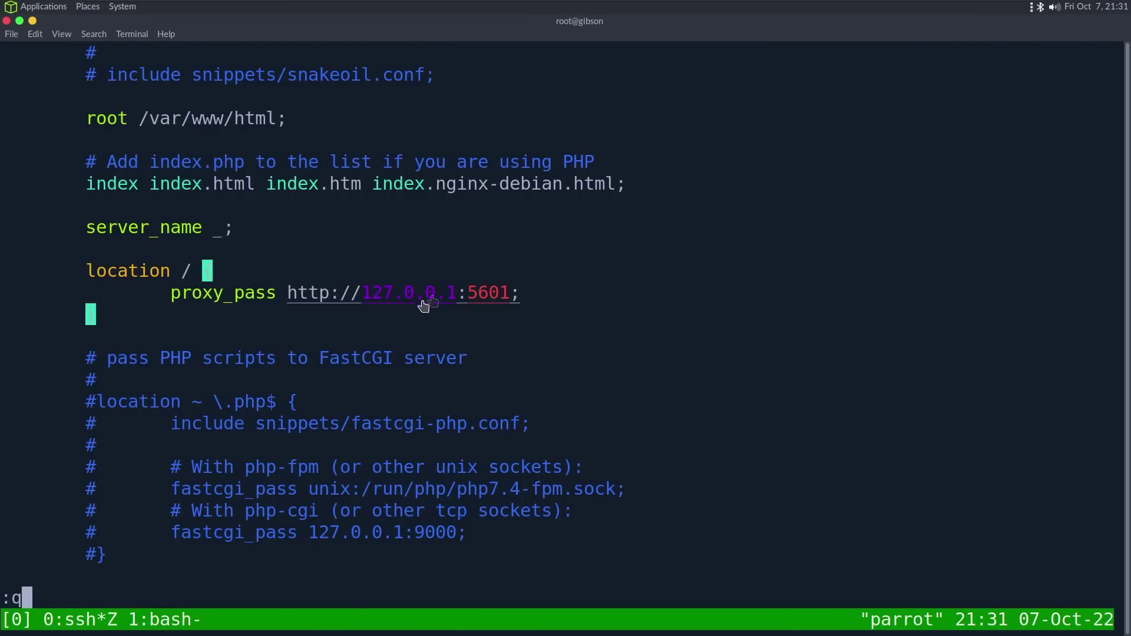
{"action": "key", "text": "Return"}
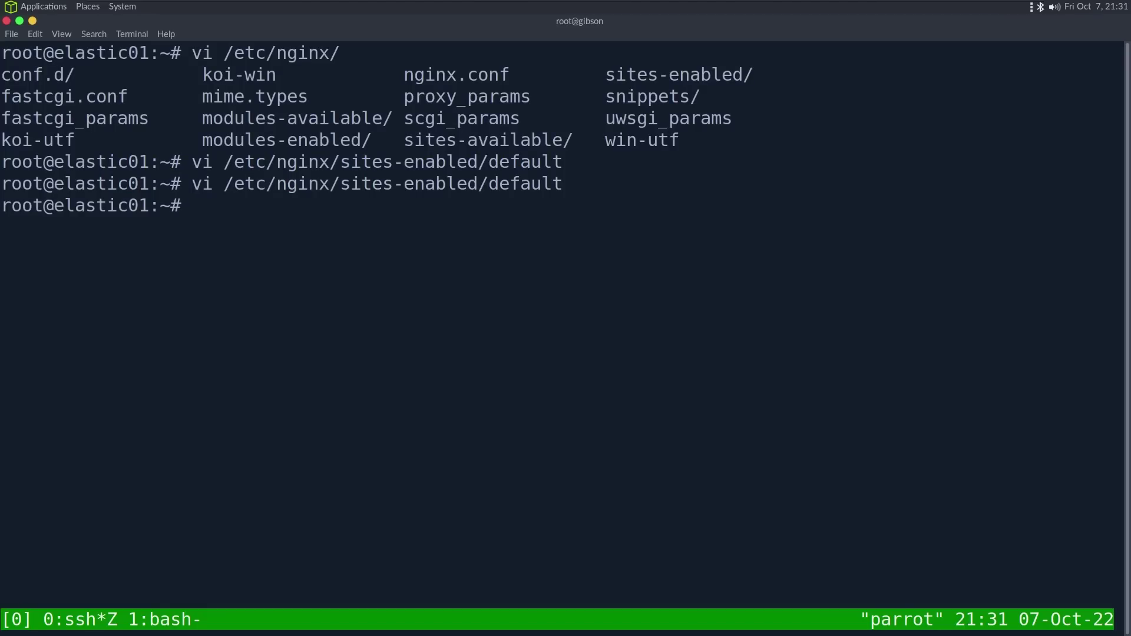
Restart the nginx service on elastic01 with systemctl
{"action": "type", "text": "systemc"}
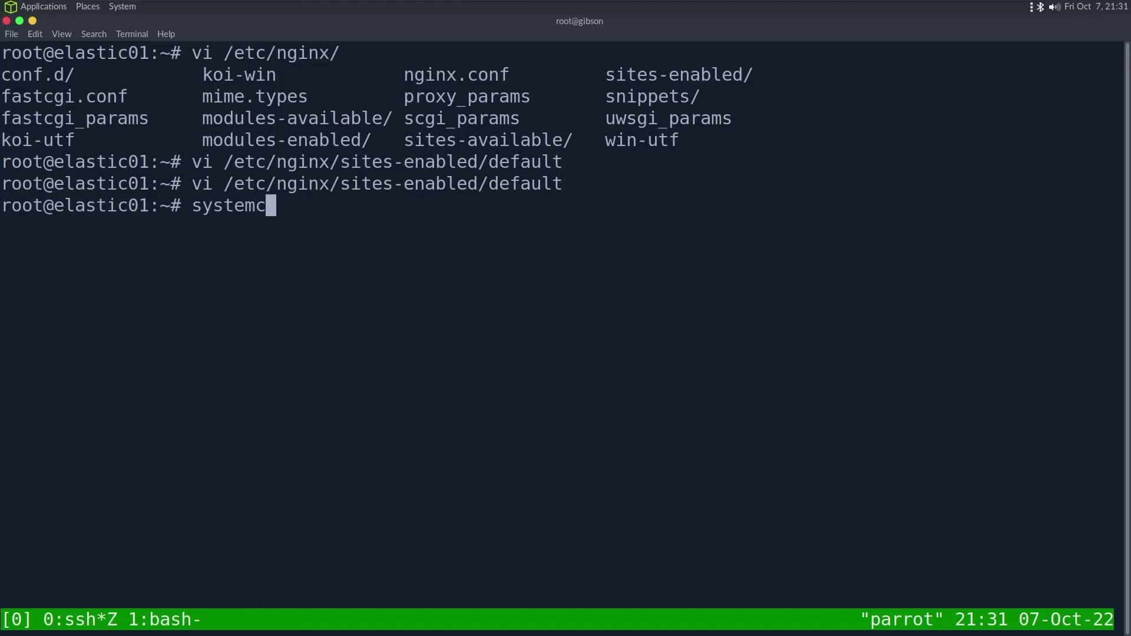
{"action": "type", "text": "tl restart nginx"}
{"action": "key", "text": "Return"}
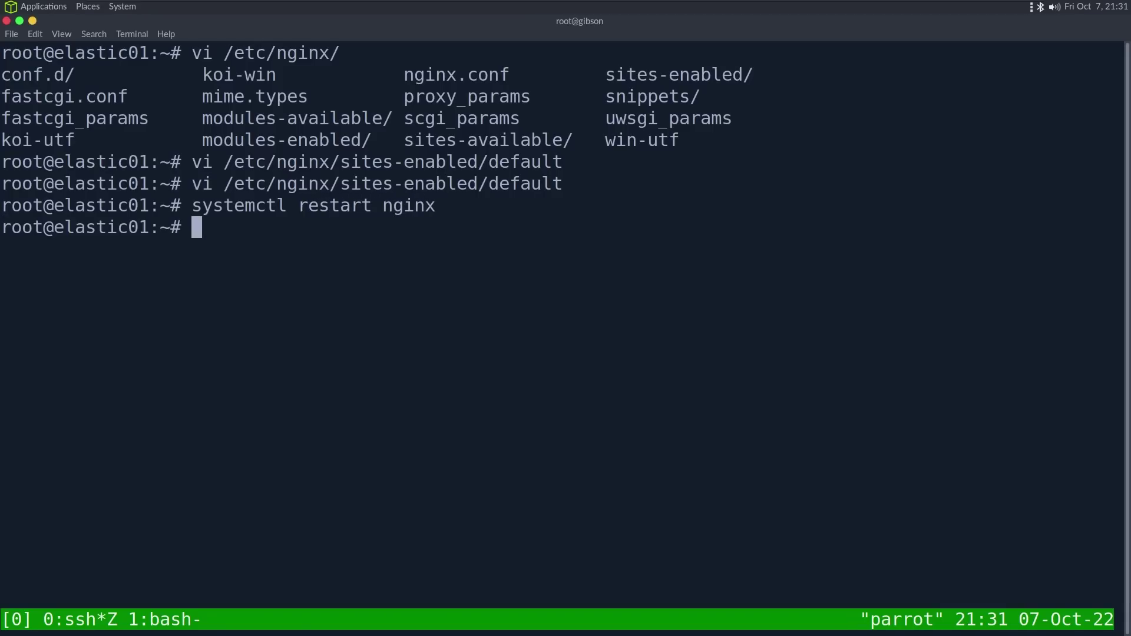
Enable the nginx service at boot with systemctl enable nginx
{"action": "key", "text": "Up"}
{"action": "key", "text": "ctrl+Left"}
{"action": "key", "text": "BackSpace"}
{"action": "key", "text": "BackSpace"}
{"action": "key", "text": "BackSpace"}
{"action": "key", "text": "BackSpace"}
{"action": "key", "text": "BackSpace"}
{"action": "key", "text": "BackSpace"}
{"action": "key", "text": "BackSpace"}
{"action": "key", "text": "BackSpace"}
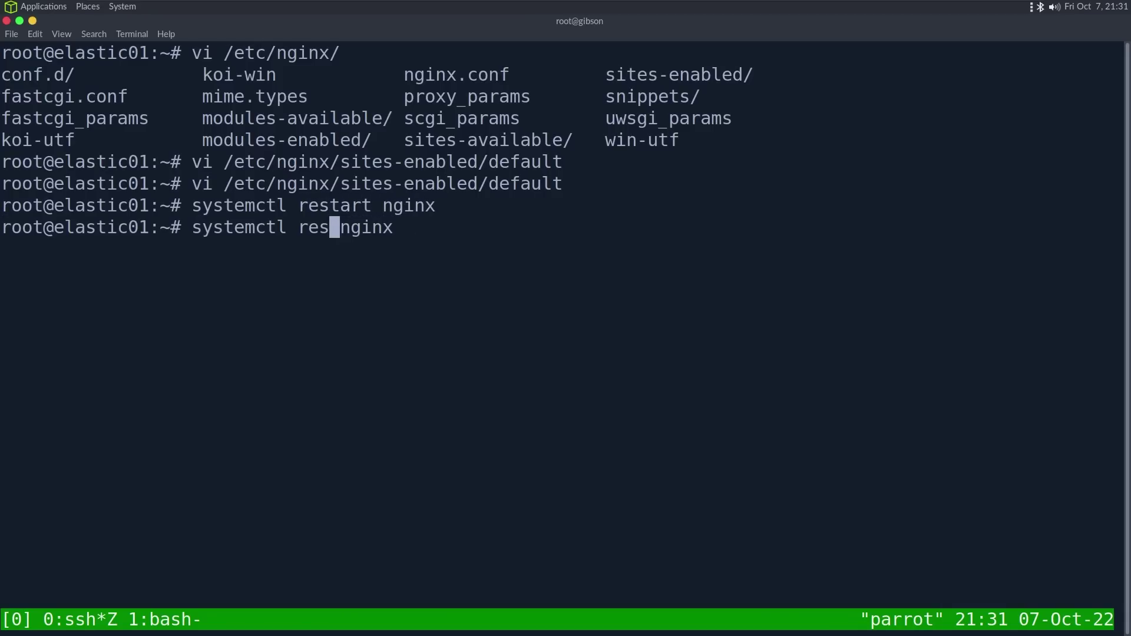
{"action": "type", "text": "enable"}
{"action": "key", "text": "Return"}
Switch to Firefox, open 10.250.0.10 in a new tab and enter elastic as the username on the Elastic login page
{"action": "key", "text": "alt+Tab"}
{"action": "key", "text": "ctrl+t"}
{"action": "type", "text": "10.250.0."}
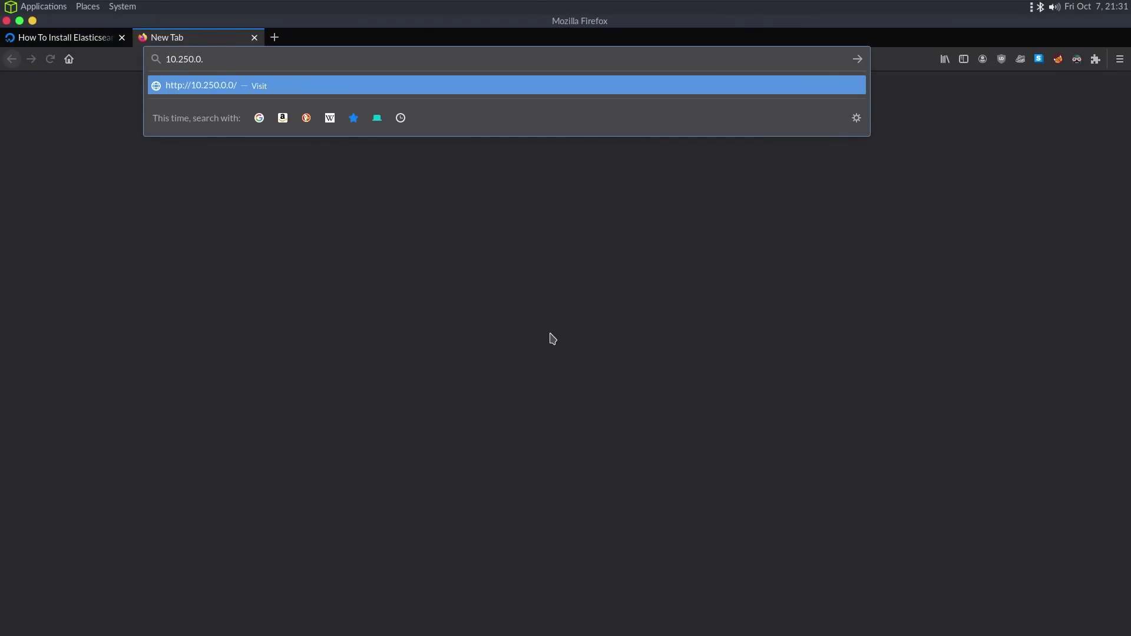
{"action": "key", "text": "Return"}
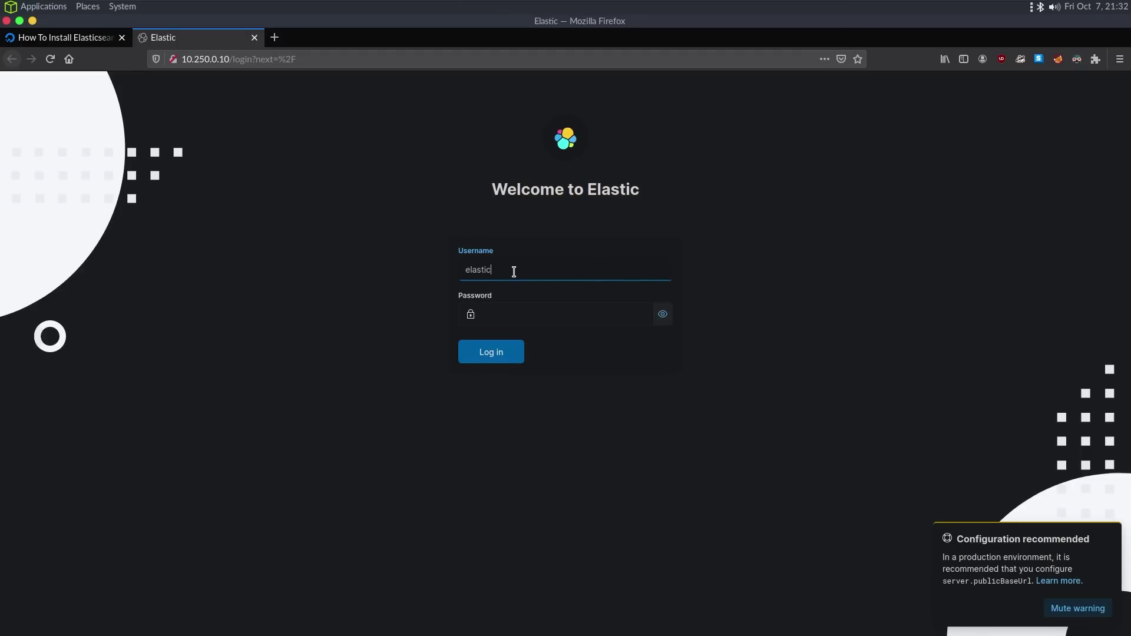
{"action": "key", "text": "ctrl+plus"}
{"action": "key", "text": "ctrl+plus"}
{"action": "key", "text": "ctrl+plus"}
{"action": "key", "text": "ctrl+plus"}
{"action": "key", "text": "ctrl+plus"}
Switch to the terminal's local shell window and copy the elastic superuser's generated password from the notes.elastic.txt output
{"action": "key", "text": "alt+Tab"}
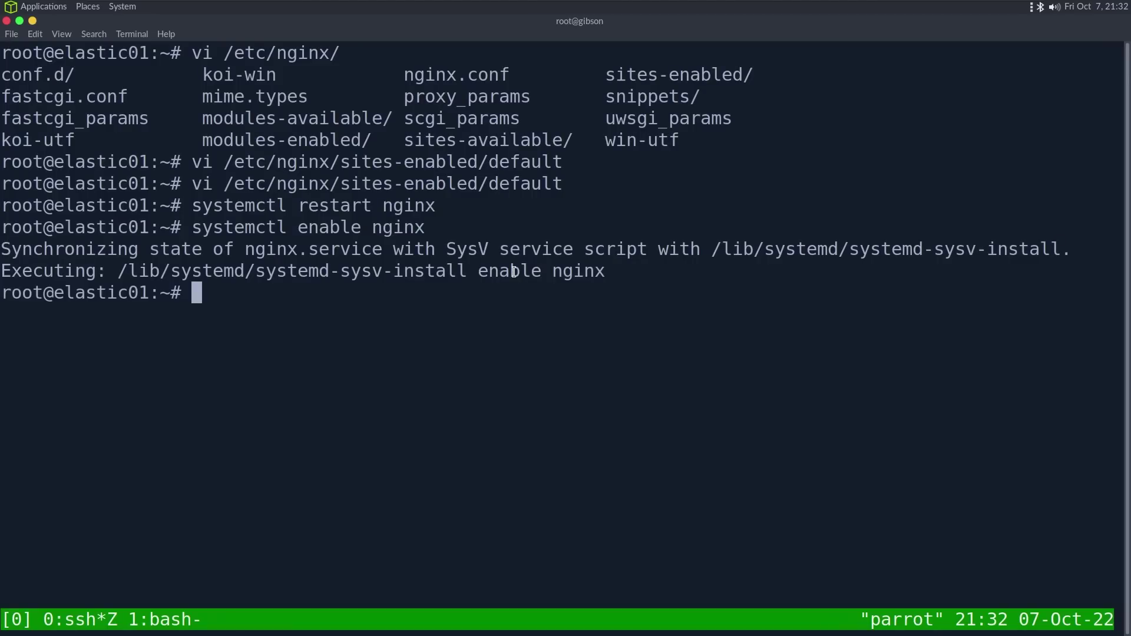
{"action": "key", "text": "ctrl+b"}
{"action": "key", "text": "1"}
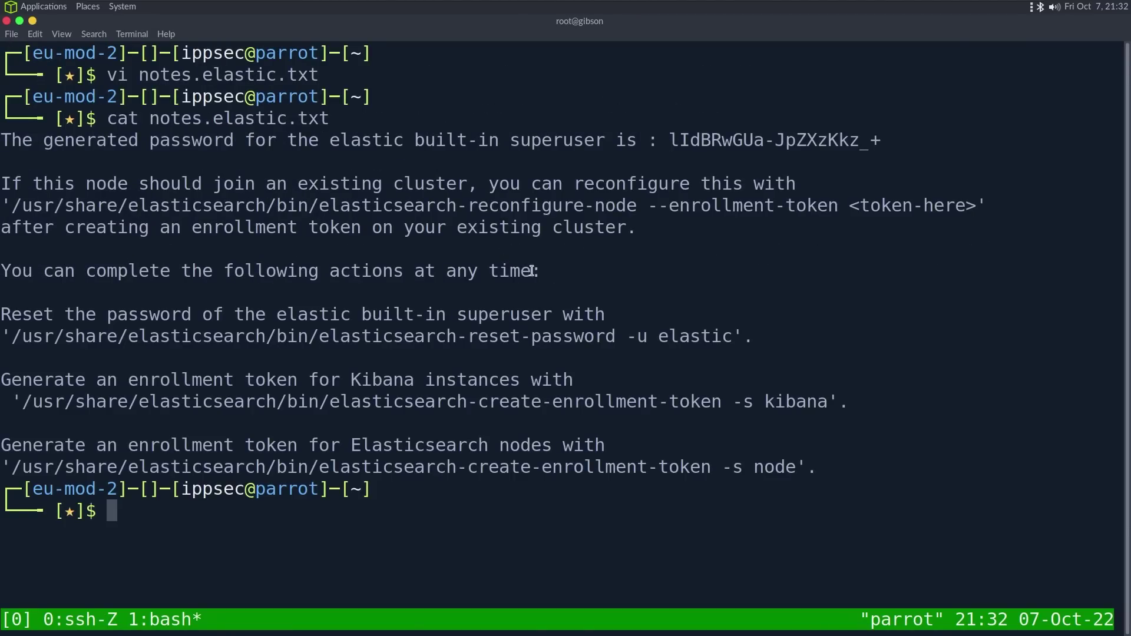
{"action": "left_click_drag", "start_coordinate": [744, 143], "coordinate": [882, 143]}
{"action": "right_click", "coordinate": [883, 144]}
{"action": "left_click", "coordinate": [923, 206]}
Switch back to Firefox, paste the elastic account password, log in to Elastic and mute the server.publicBaseUrl configuration warning
{"action": "key", "text": "alt+Tab"}
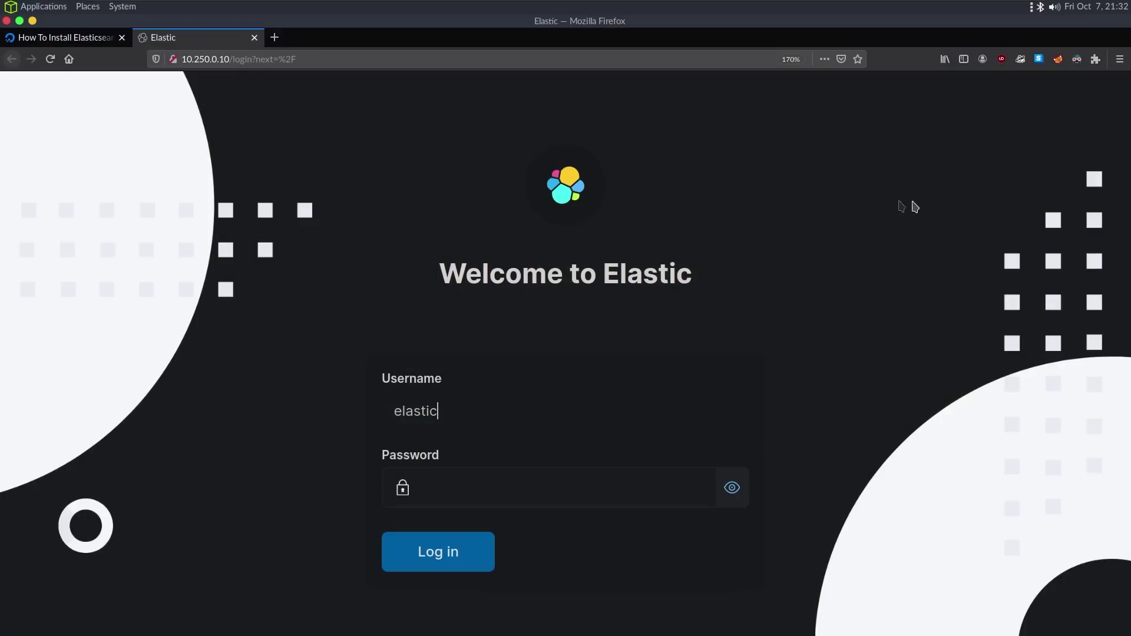
{"action": "left_click", "coordinate": [493, 474]}
{"action": "key", "text": "ctrl+v"}
{"action": "left_click", "coordinate": [465, 547]}
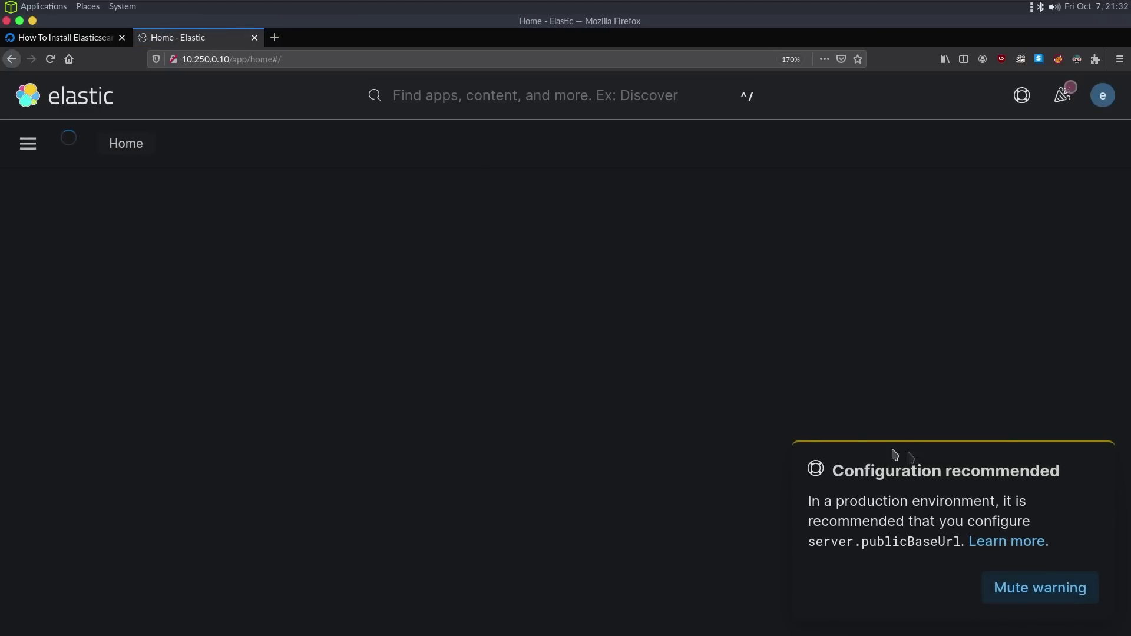
{"action": "left_click", "coordinate": [1002, 587]}
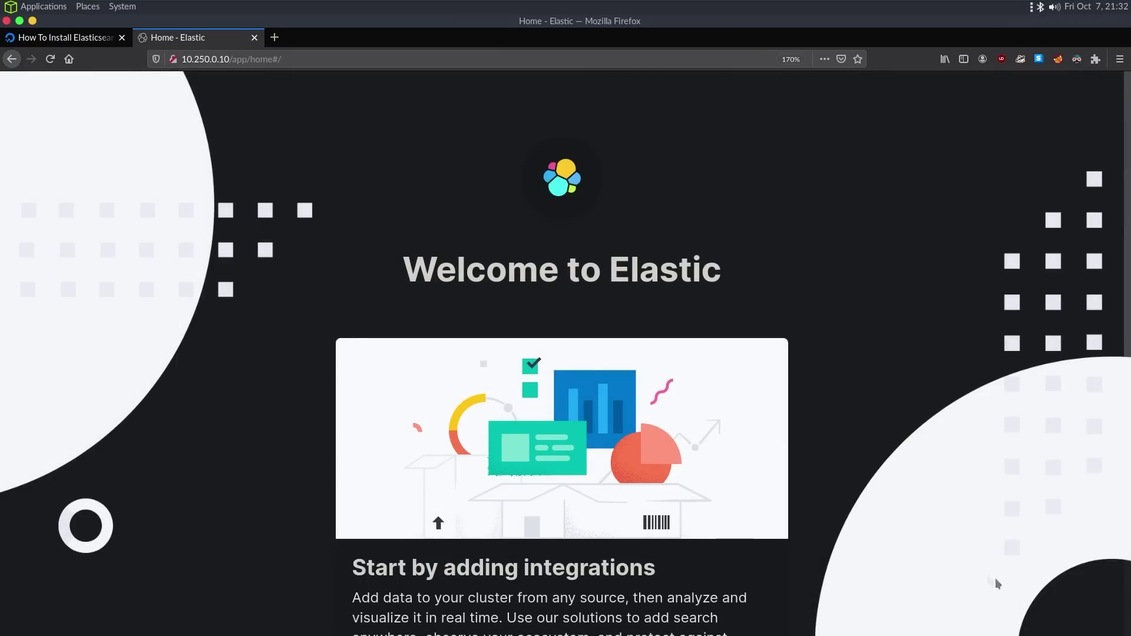
Start adding integrations from the welcome page, search for fleet and open the Fleet Server integration
{"action": "scroll", "coordinate": [708, 474], "scroll_direction": "down", "scroll_amount": 3}
{"action": "left_click", "coordinate": [423, 526]}
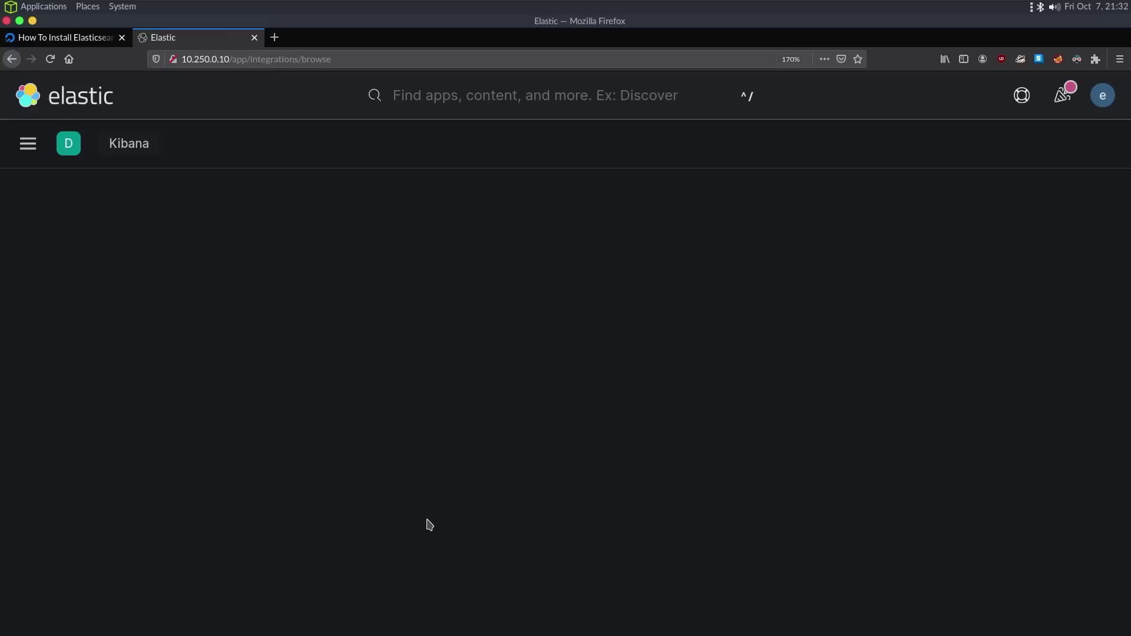
{"action": "scroll", "coordinate": [386, 424], "scroll_direction": "down", "scroll_amount": 5}
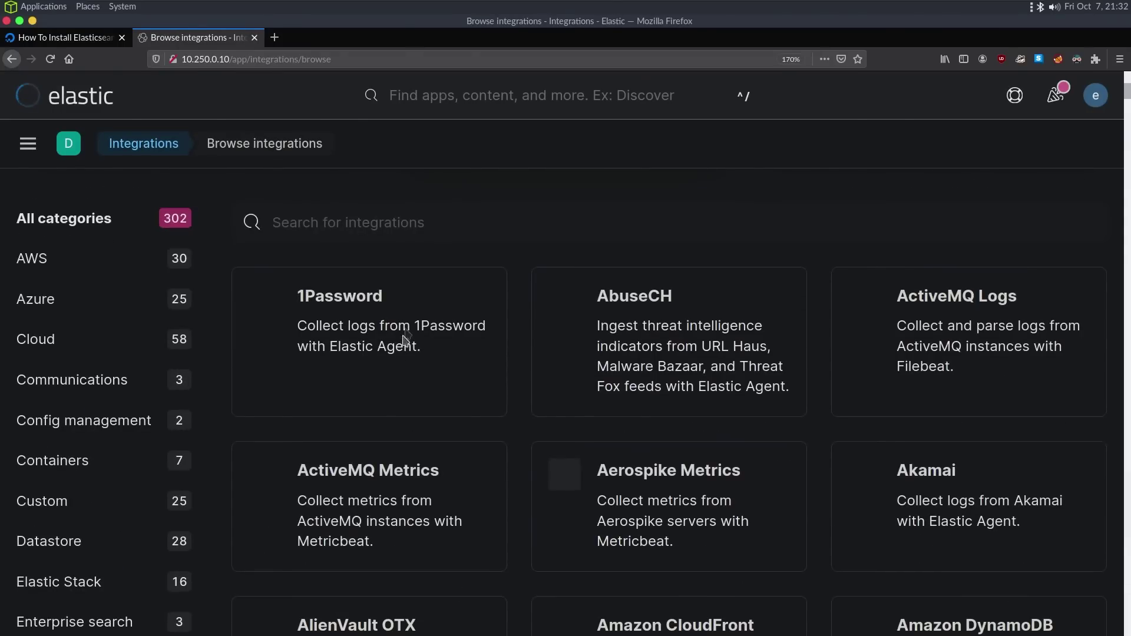
{"action": "left_click", "coordinate": [404, 226]}
{"action": "type", "text": "fleet"}
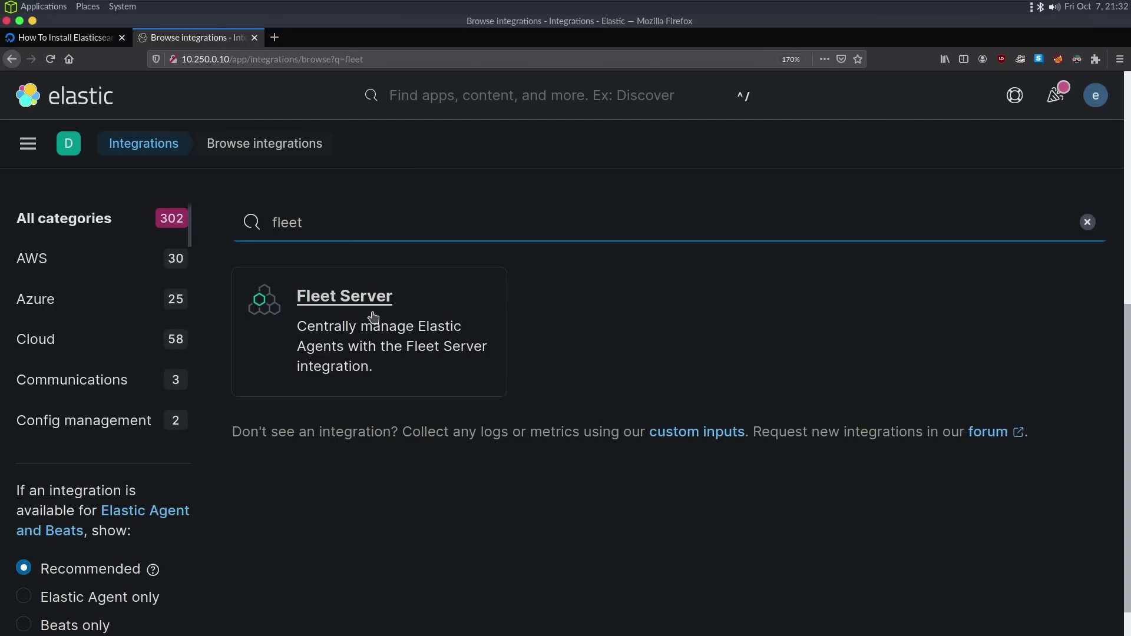
{"action": "left_click", "coordinate": [337, 318]}
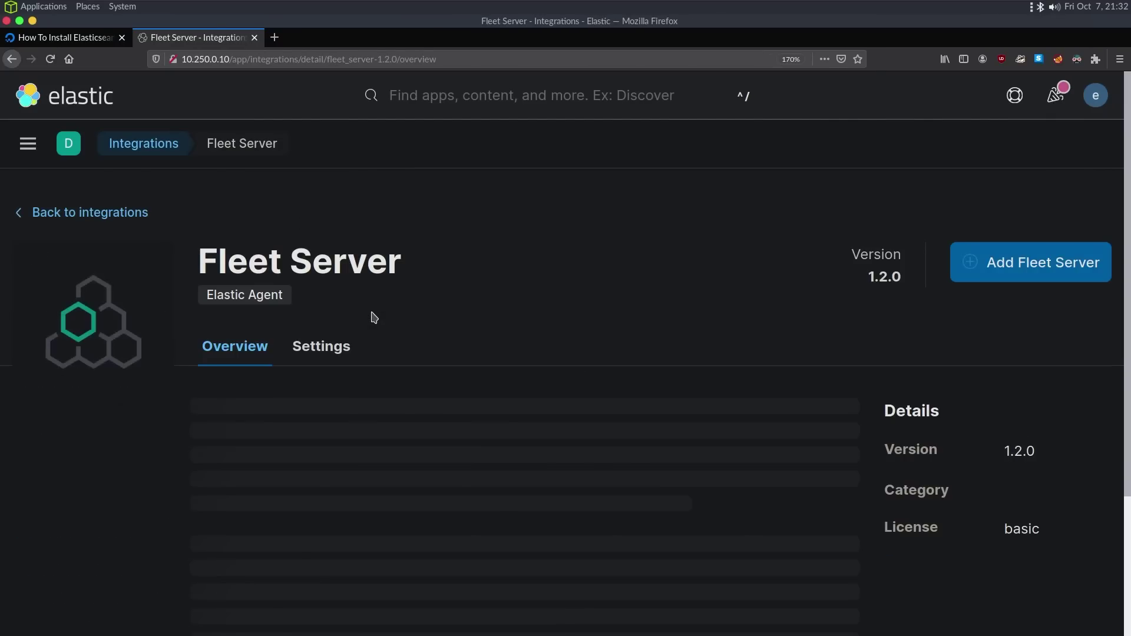
Add the Fleet Server integration as fleet_server-1 under the new agent policy Agent policy 1 with system log and metric collection, and save it
{"action": "scroll", "coordinate": [374, 318], "scroll_direction": "down", "scroll_amount": 1}
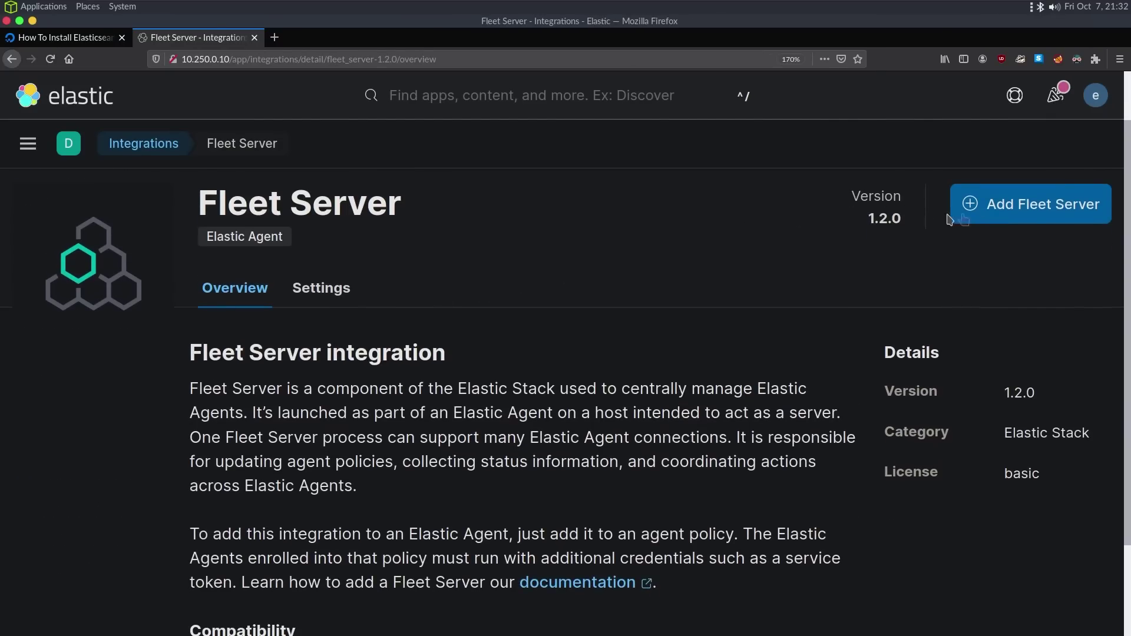
{"action": "left_click", "coordinate": [1034, 202]}
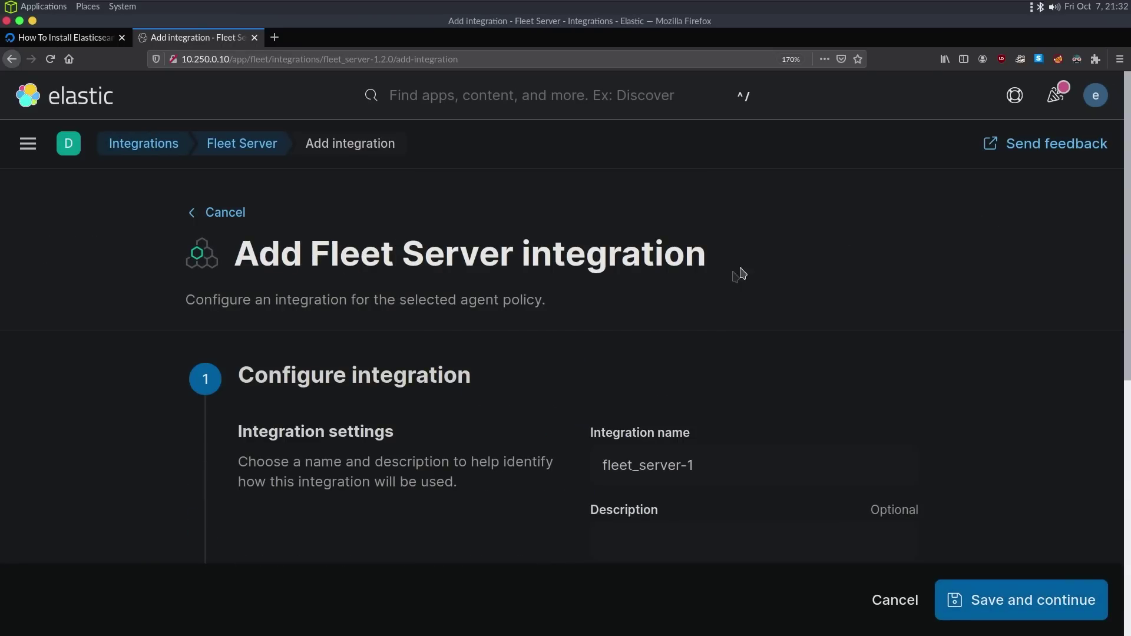
{"action": "scroll", "coordinate": [701, 313], "scroll_direction": "down", "scroll_amount": 5}
{"action": "scroll", "coordinate": [673, 223], "scroll_direction": "up", "scroll_amount": 2}
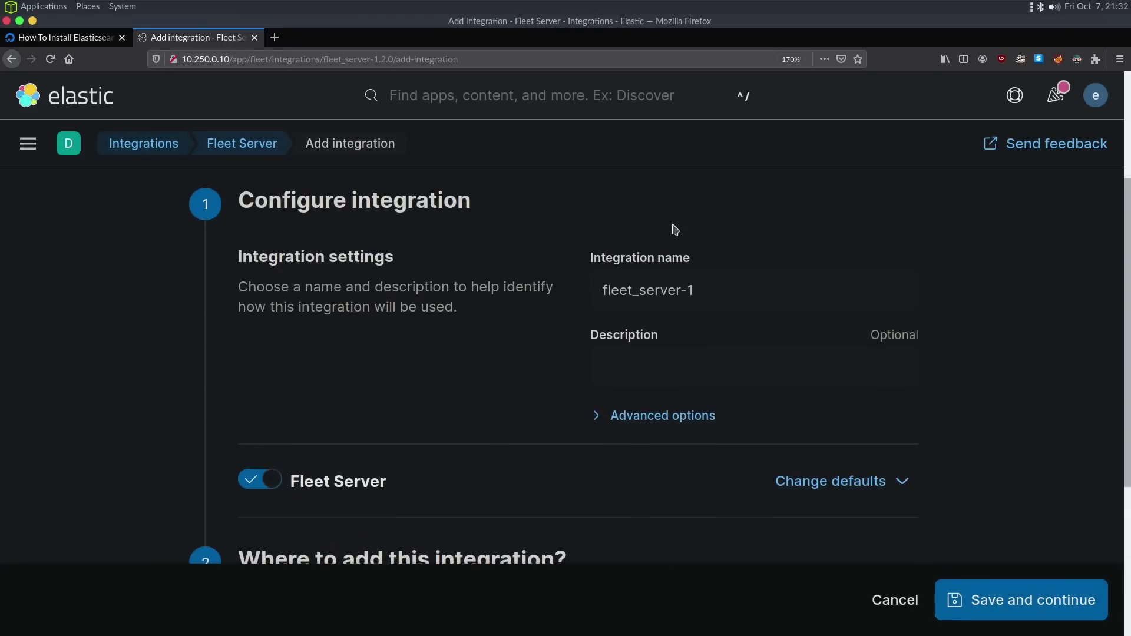
{"action": "double_click", "coordinate": [670, 287]}
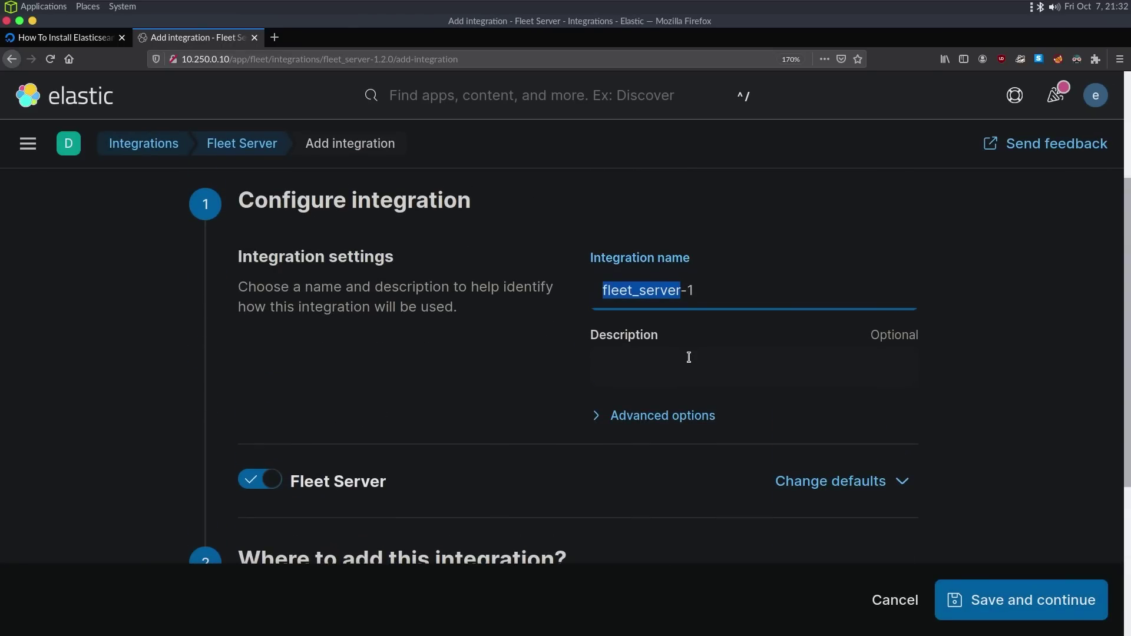
{"action": "scroll", "coordinate": [687, 357], "scroll_direction": "down", "scroll_amount": 3}
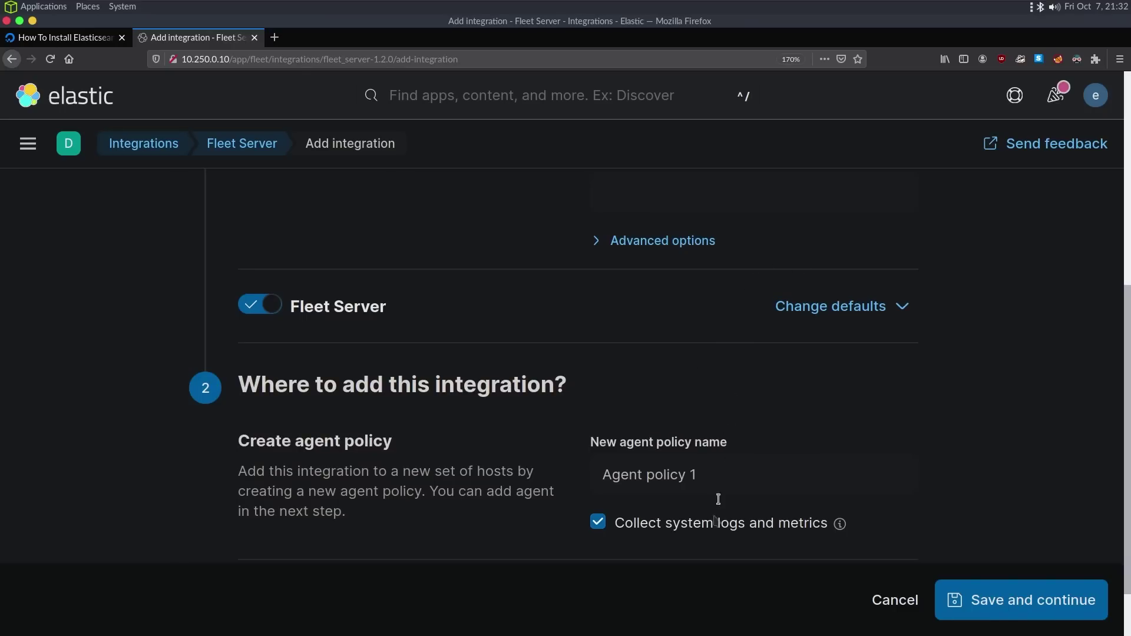
{"action": "triple_click", "coordinate": [702, 485]}
{"action": "scroll", "coordinate": [703, 489], "scroll_direction": "down", "scroll_amount": 1}
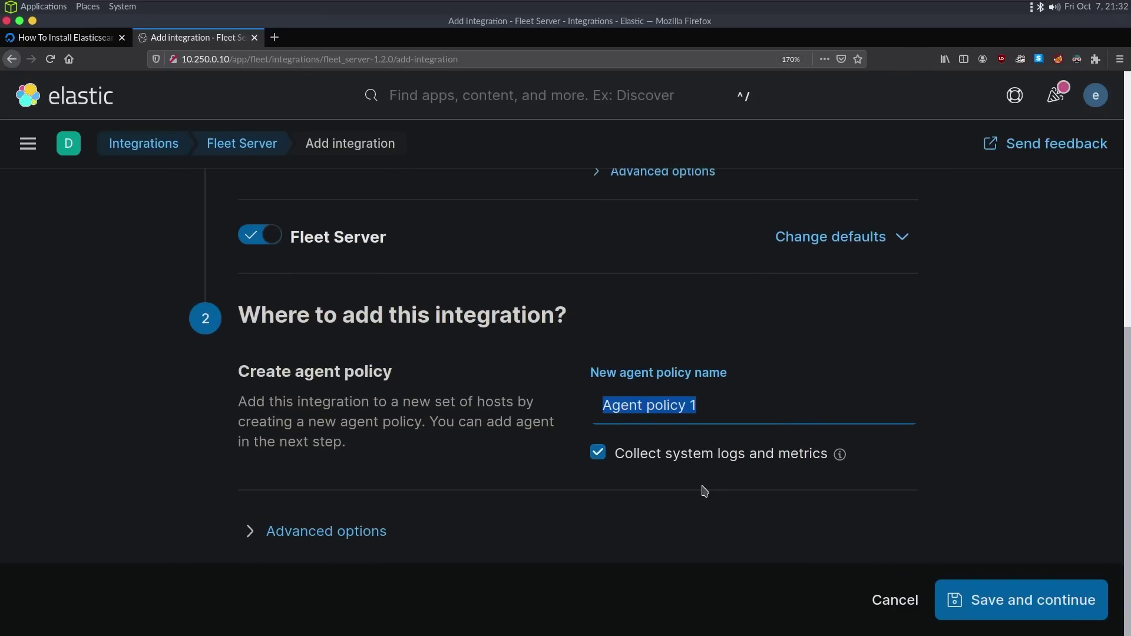
{"action": "left_click", "coordinate": [993, 606]}
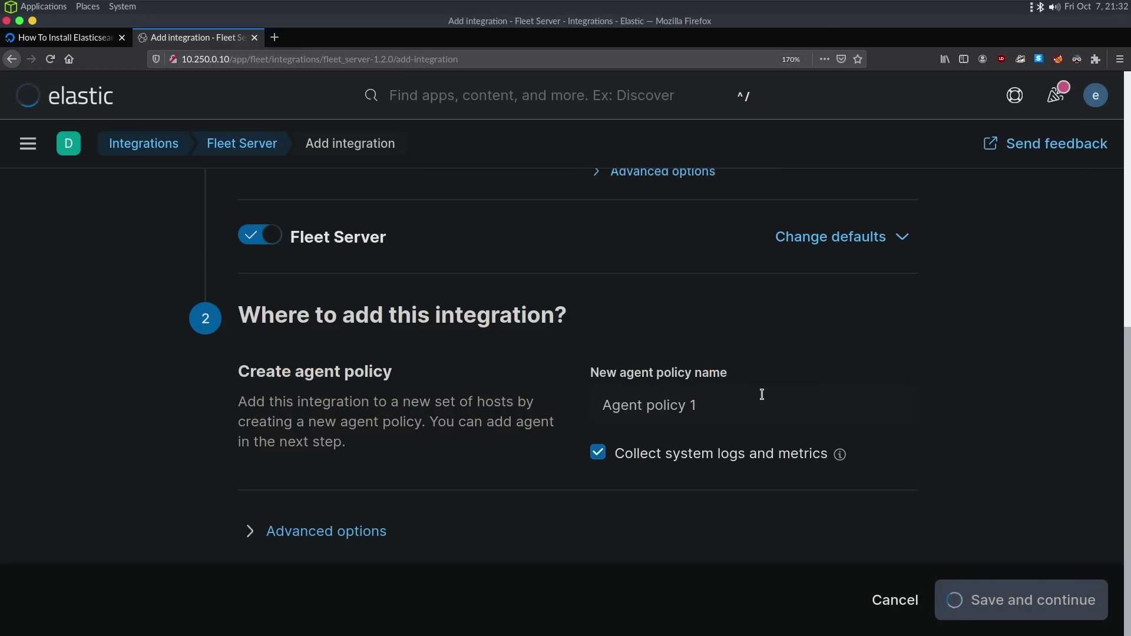
Switch to the terminal, create a new tmux window, connect to fleet01 over SSH and clear the screen
{"action": "key", "text": "alt+Tab"}
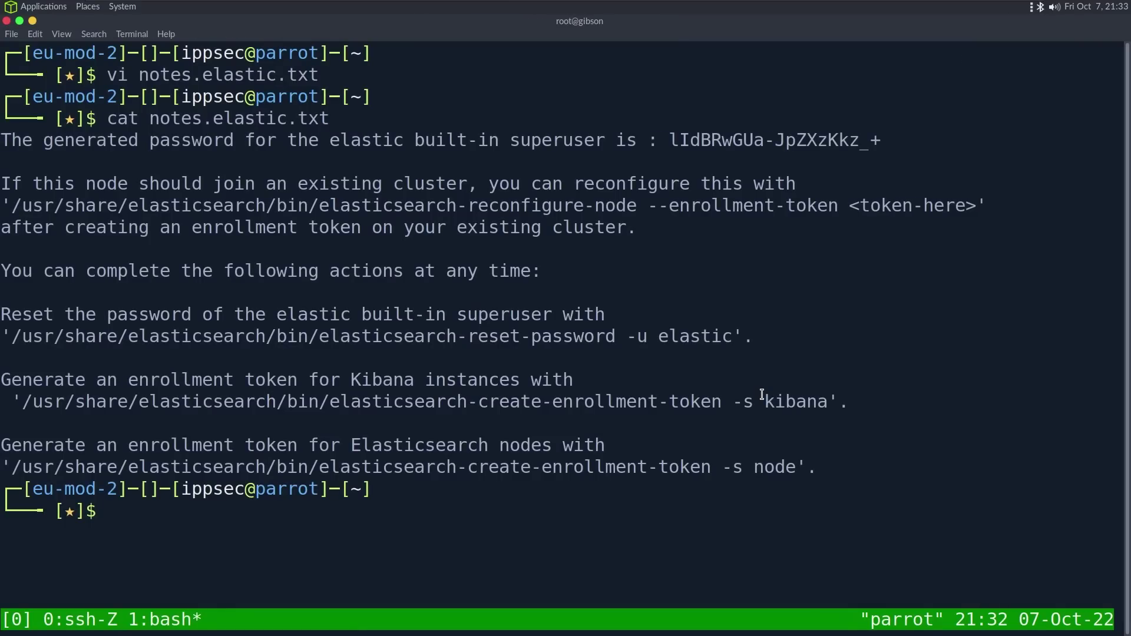
{"action": "key", "text": "ctrl+b"}
{"action": "type", "text": "cs"}
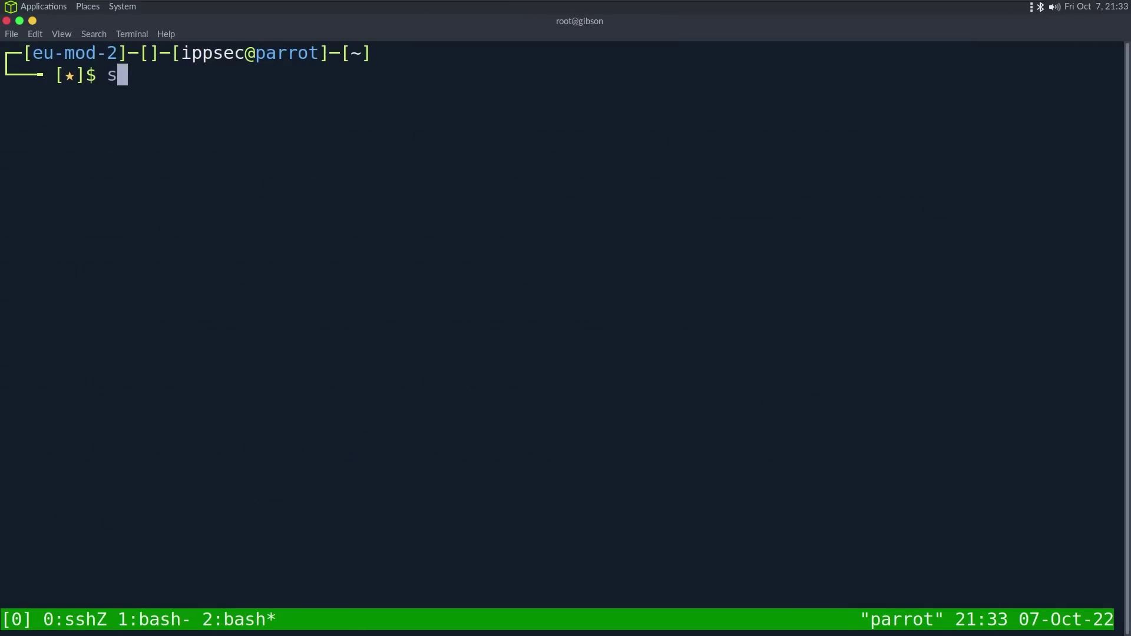
{"action": "type", "text": "sh fleet01"}
{"action": "key", "text": "Return"}
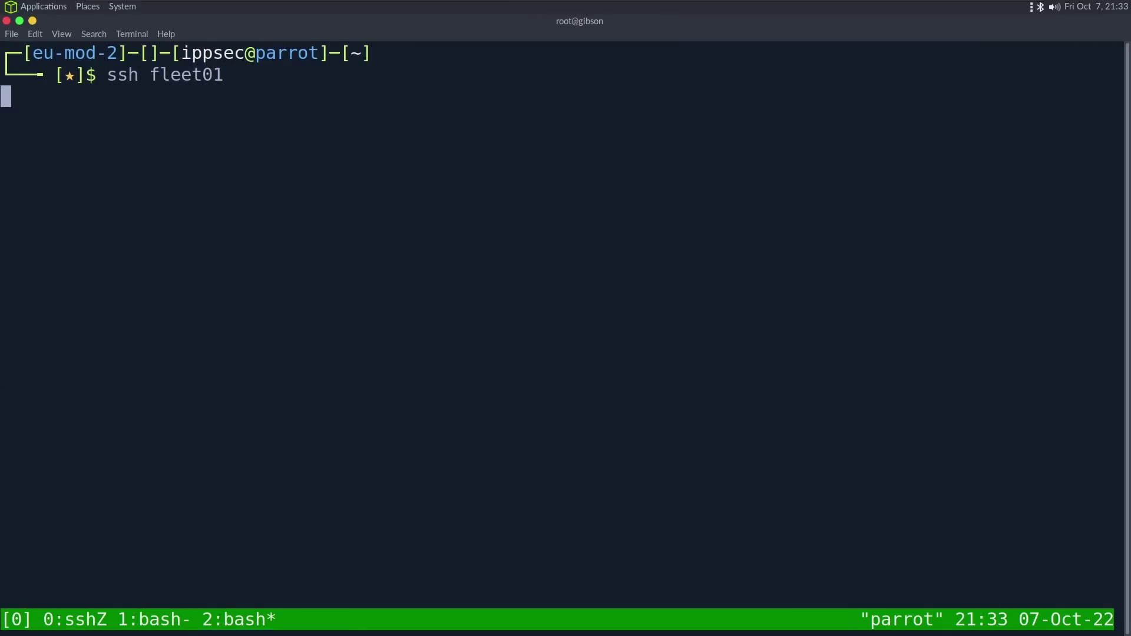
{"action": "key", "text": "ctrl+l"}
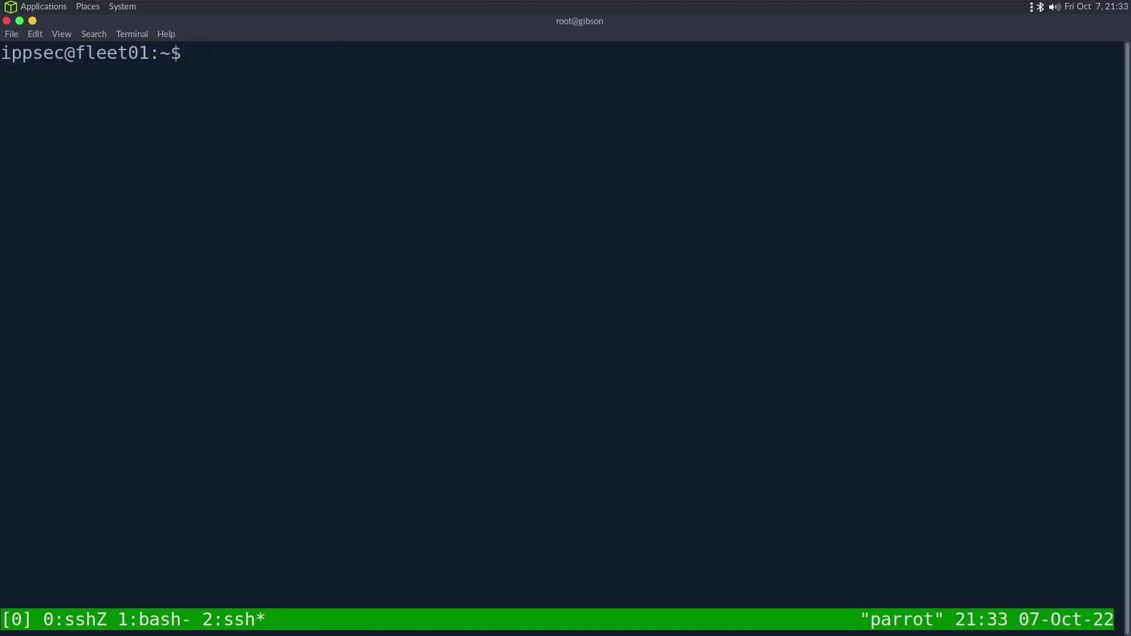
List fleet01's network addresses with ip addr, then return to the elastic01 session and clear its screen
{"action": "type", "text": "ip addr"}
{"action": "key", "text": "Return"}
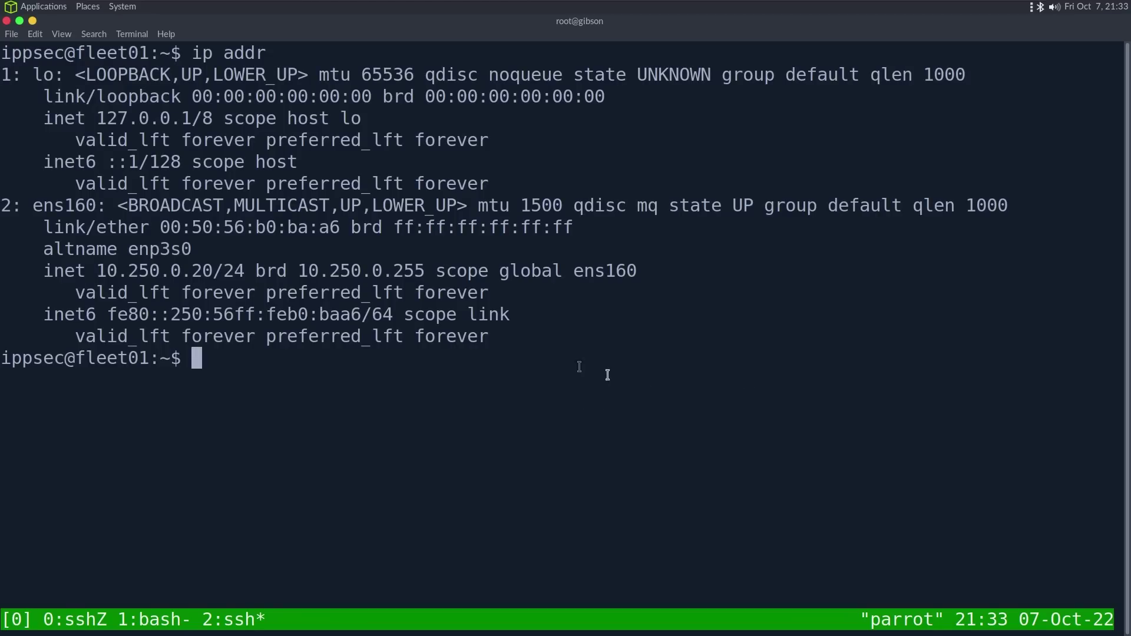
{"action": "key", "text": "ctrl+b"}
{"action": "key", "text": "0"}
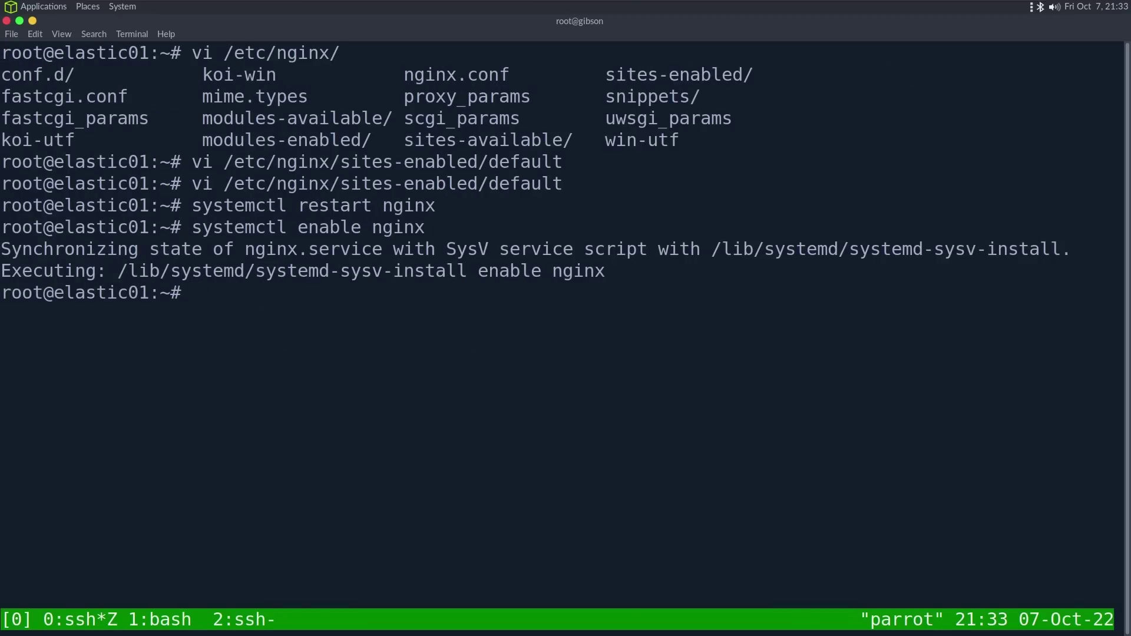
{"action": "key", "text": "ctrl+l"}
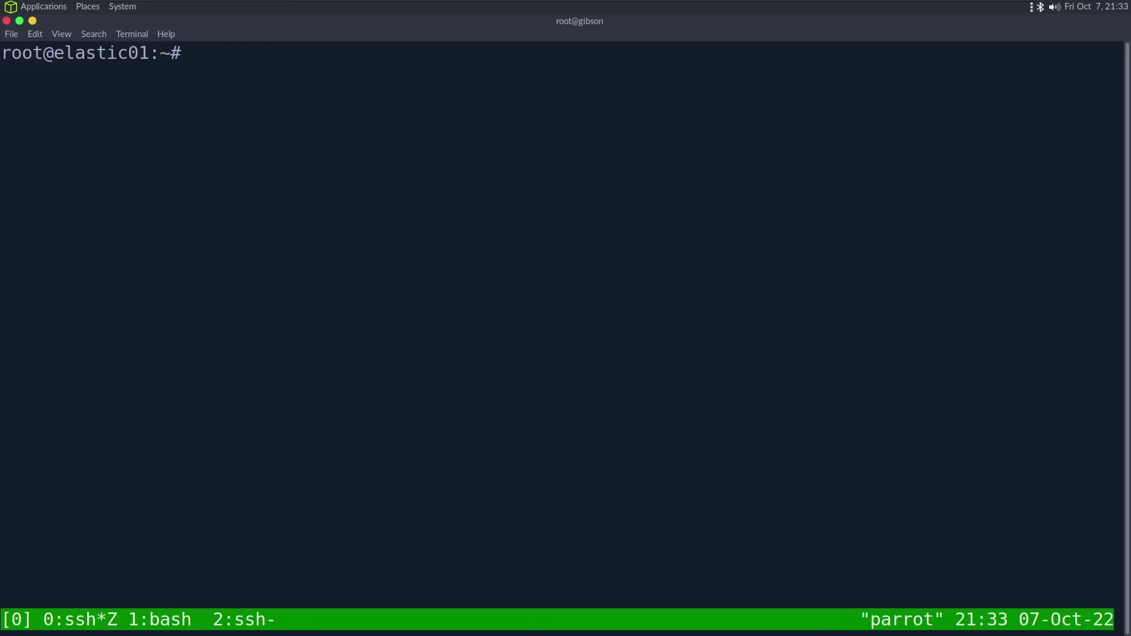
Switch back to Firefox, choose to add Elastic Agent to the hosts and open the Add a Fleet Server setup from Fleet enrollment
{"action": "key", "text": "alt+Tab"}
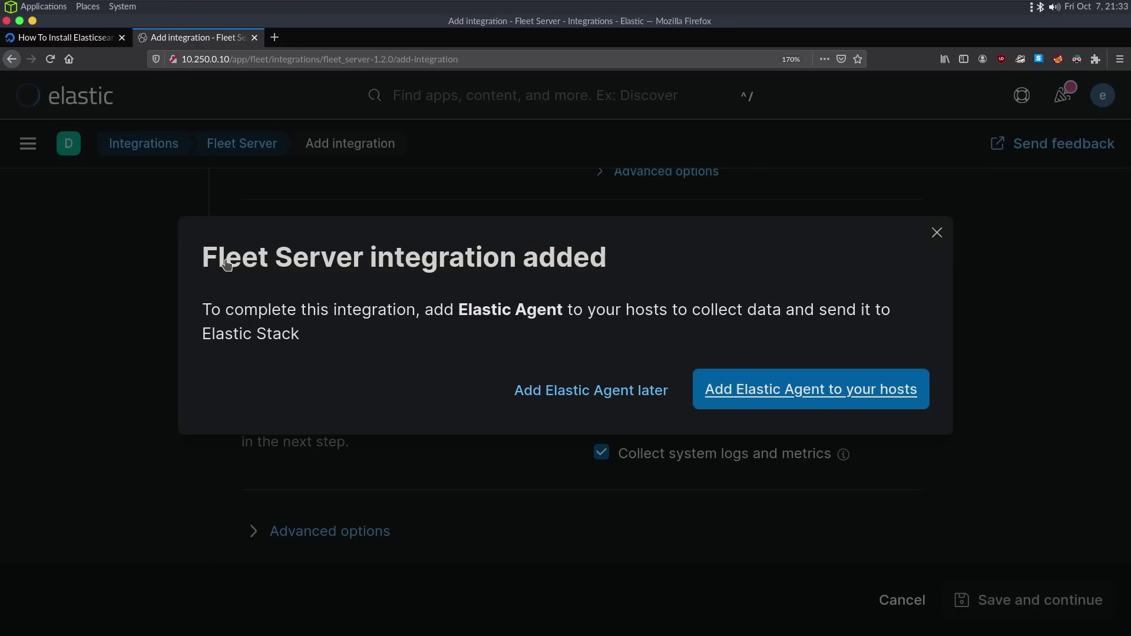
{"action": "left_click", "coordinate": [775, 394]}
{"action": "left_click", "coordinate": [804, 392]}
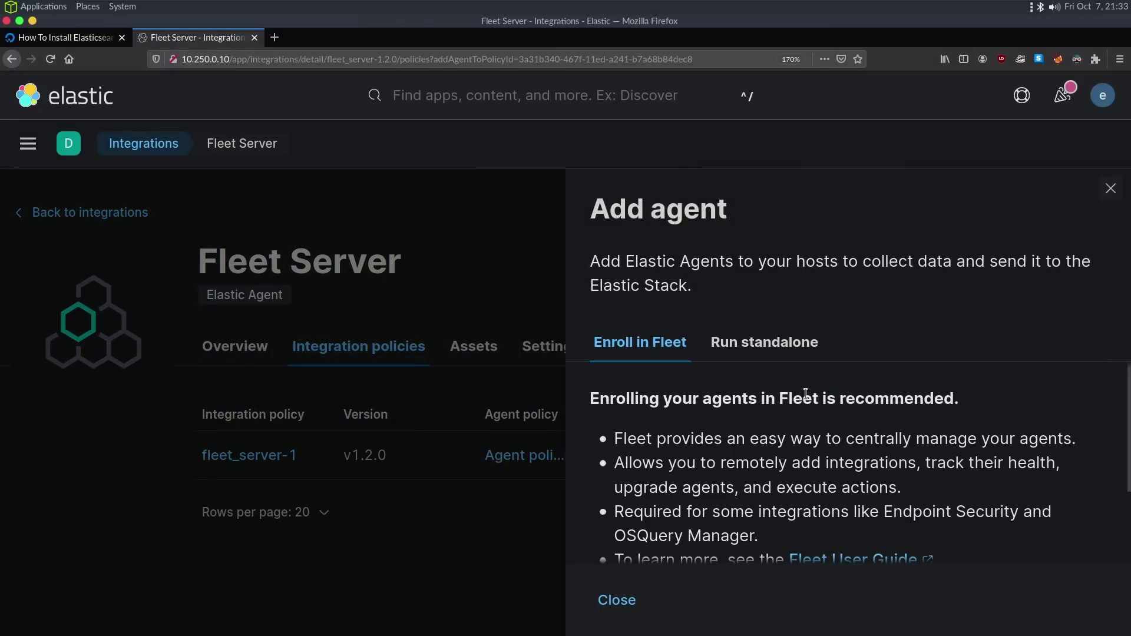
{"action": "scroll", "coordinate": [802, 391], "scroll_direction": "down", "scroll_amount": 2}
{"action": "scroll", "coordinate": [802, 392], "scroll_direction": "down", "scroll_amount": 1}
{"action": "left_click", "coordinate": [638, 525]}
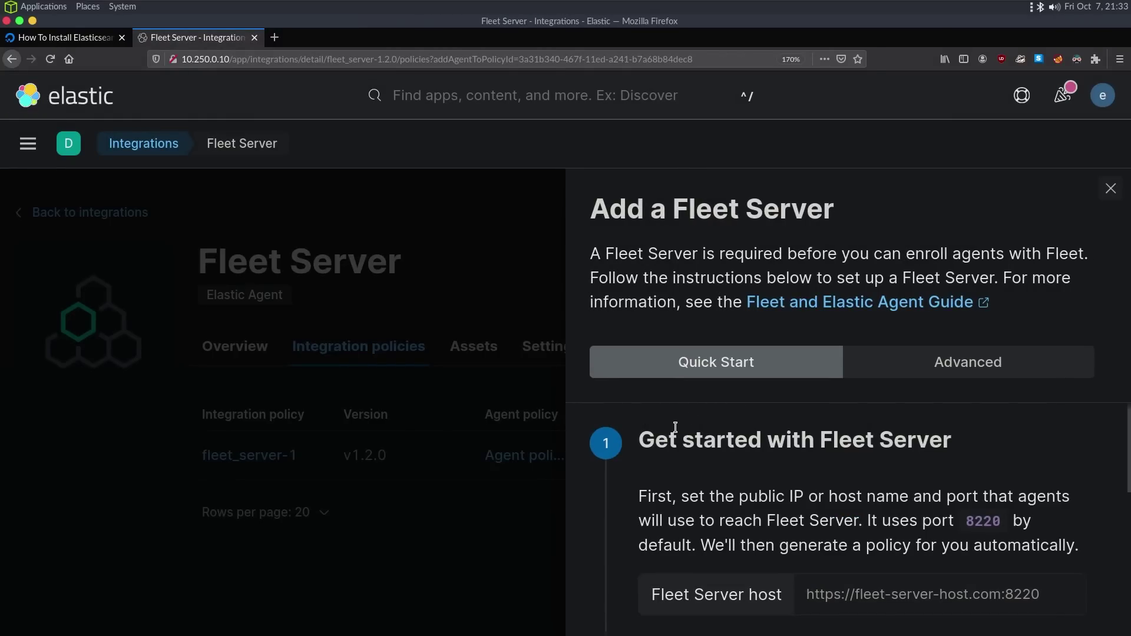
{"action": "scroll", "coordinate": [675, 426], "scroll_direction": "down", "scroll_amount": 2}
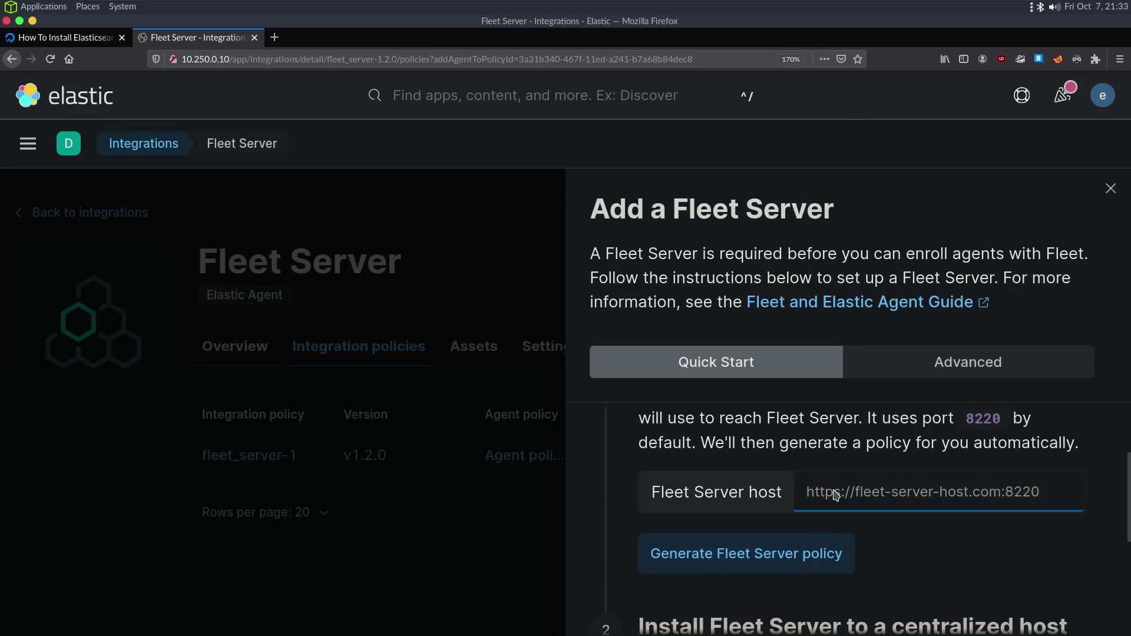
{"action": "type", "text": "https://fleet01:8220"}
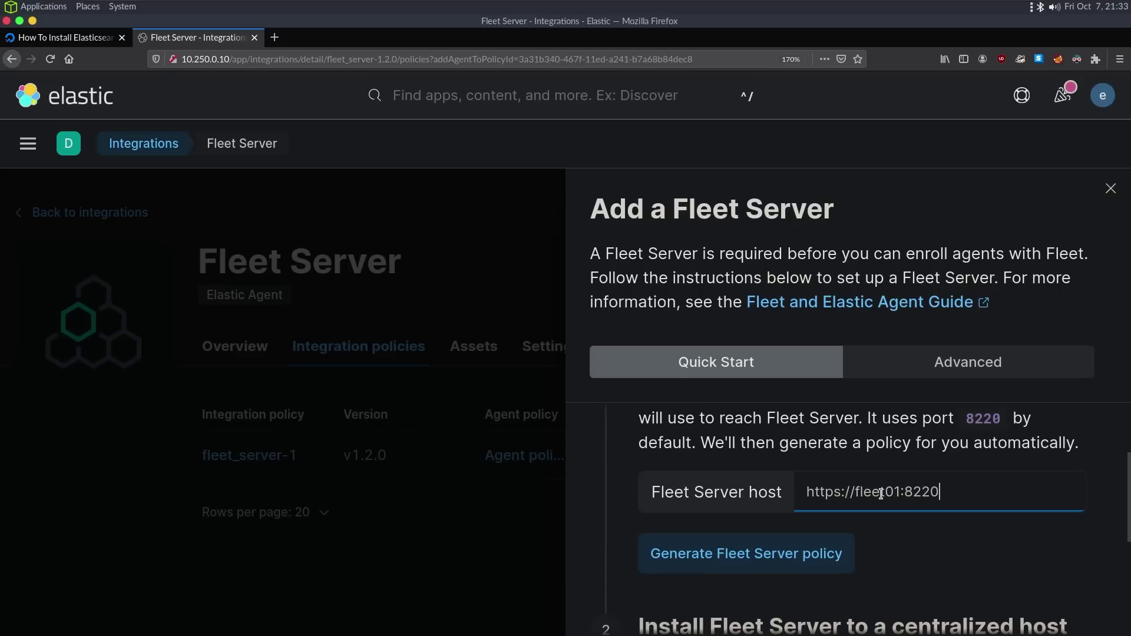
{"action": "double_click", "coordinate": [880, 492]}
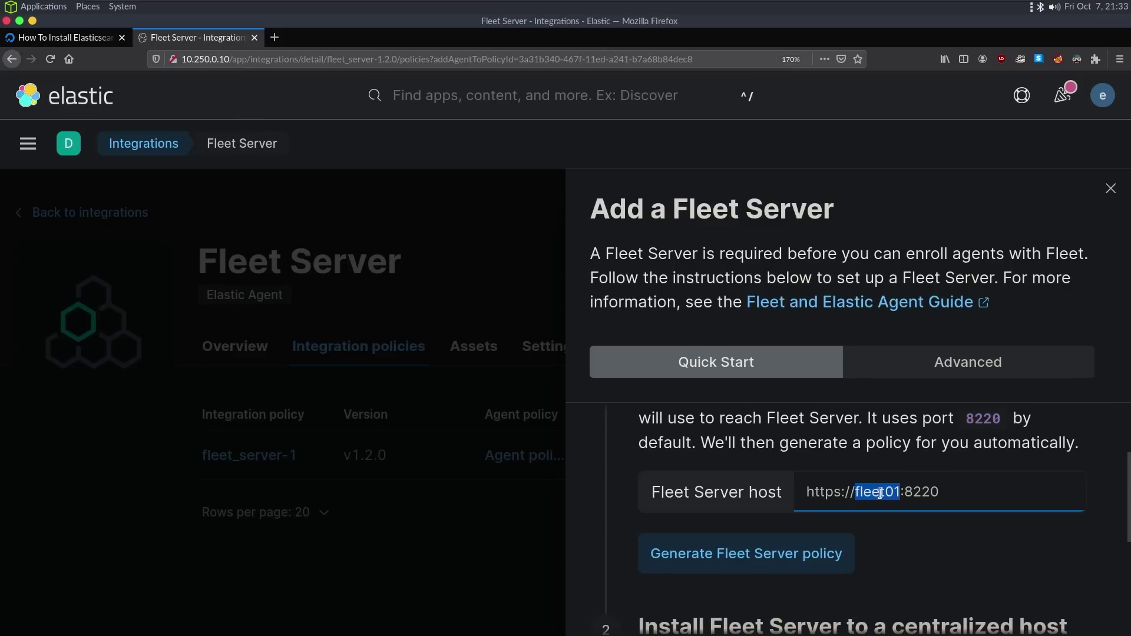
{"action": "type", "text": "10.250.0.20"}
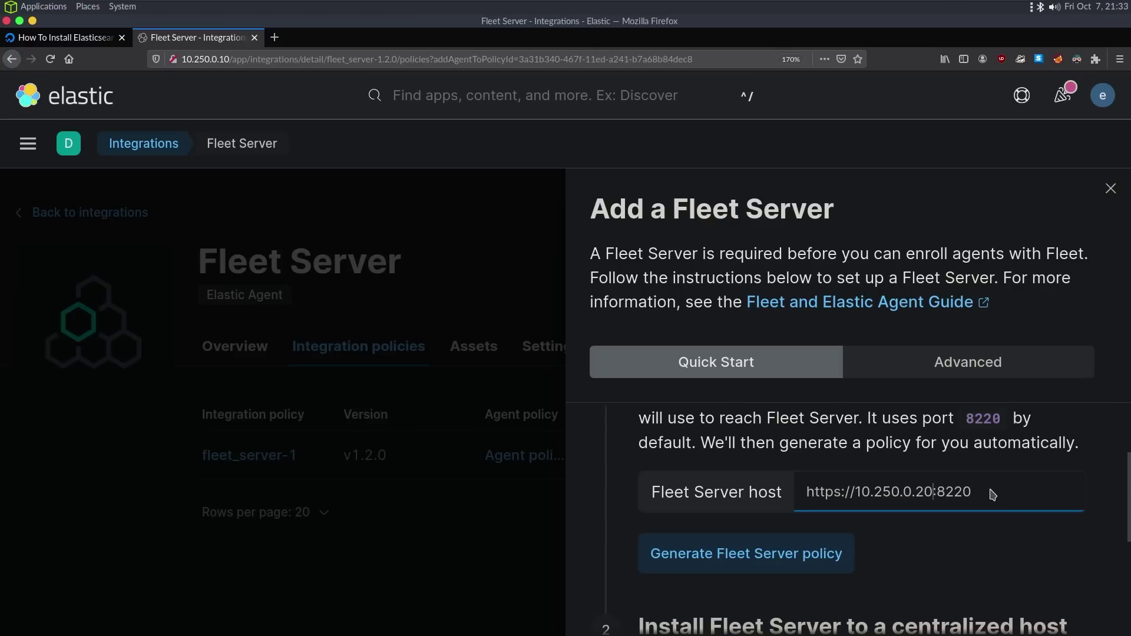
{"action": "scroll", "coordinate": [978, 494], "scroll_direction": "down", "scroll_amount": 1}
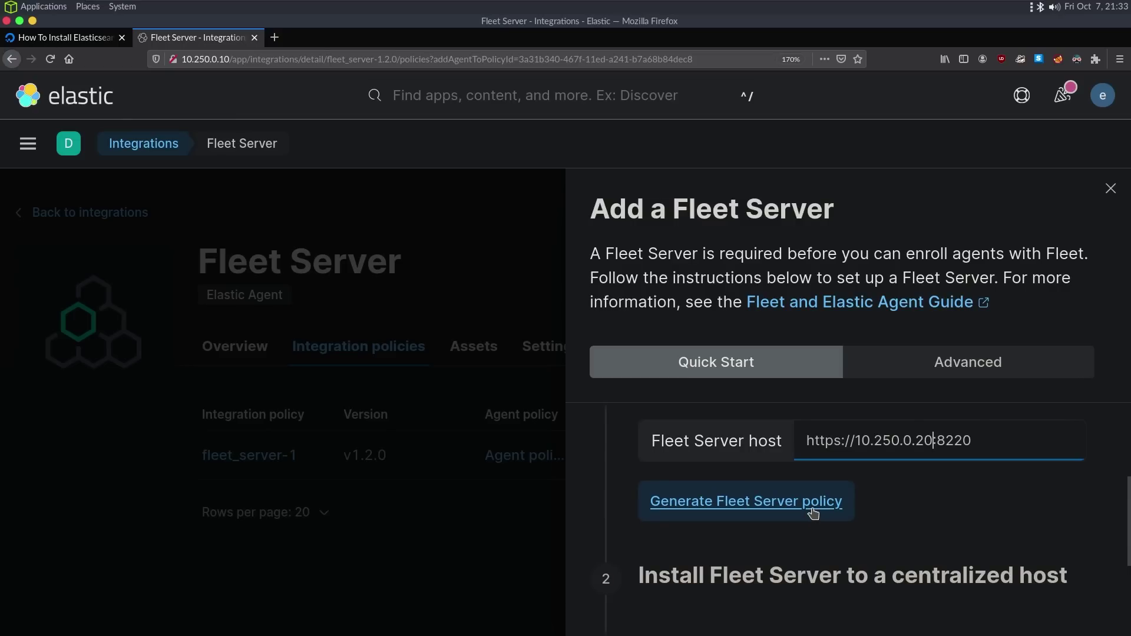
{"action": "left_click", "coordinate": [813, 507]}
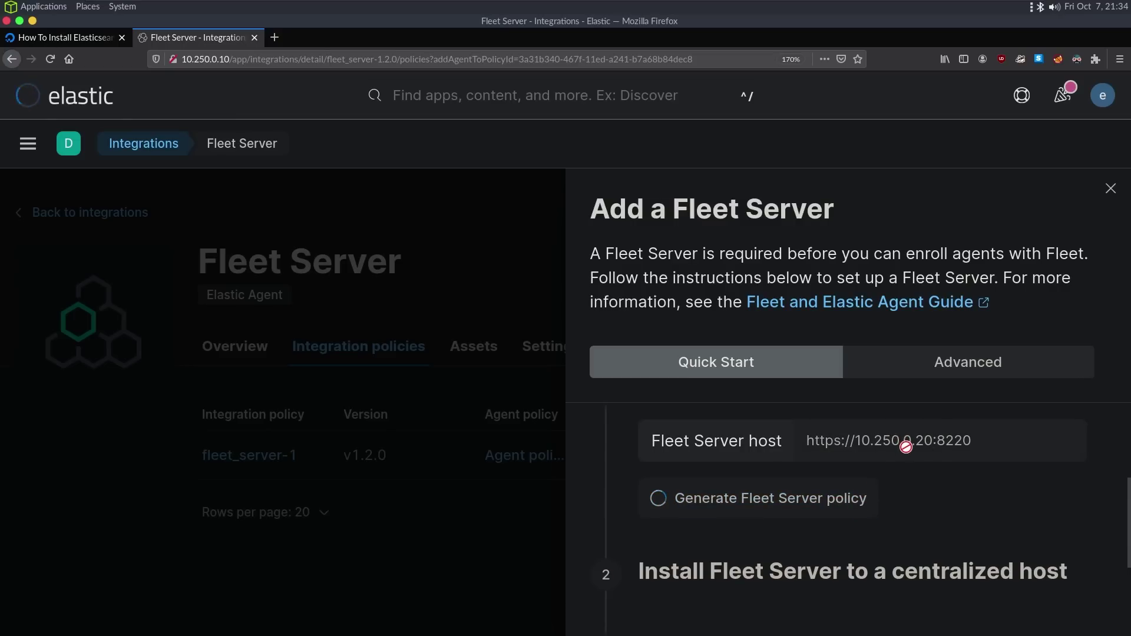
{"action": "scroll", "coordinate": [907, 451], "scroll_direction": "down", "scroll_amount": 3}
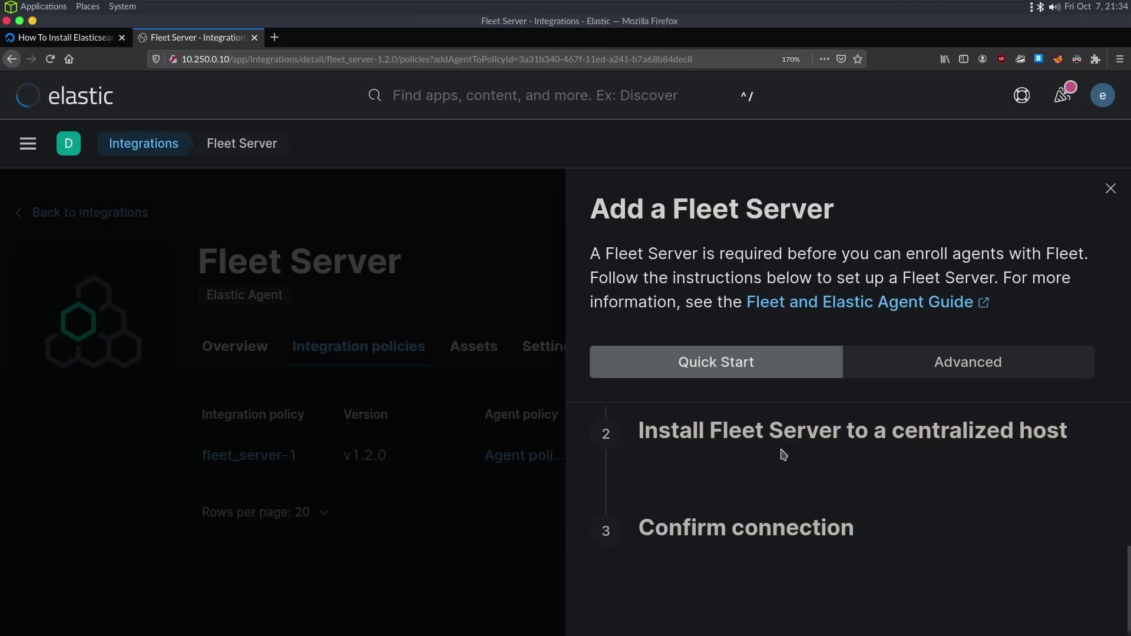
{"action": "scroll", "coordinate": [780, 449], "scroll_direction": "up", "scroll_amount": 4}
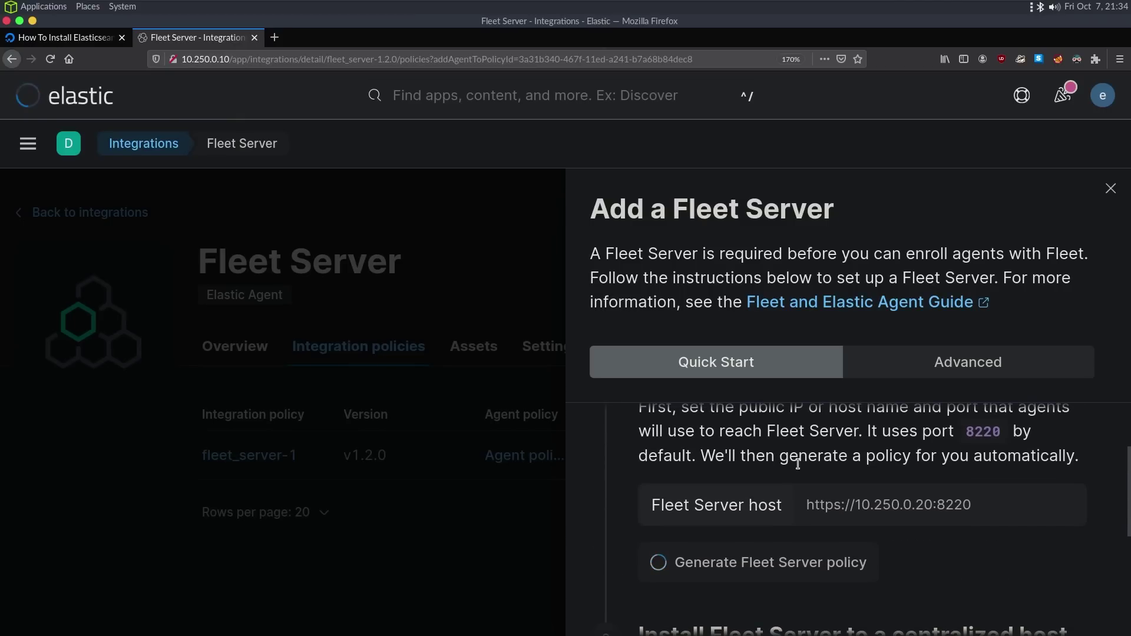
{"action": "scroll", "coordinate": [797, 483], "scroll_direction": "down", "scroll_amount": 1}
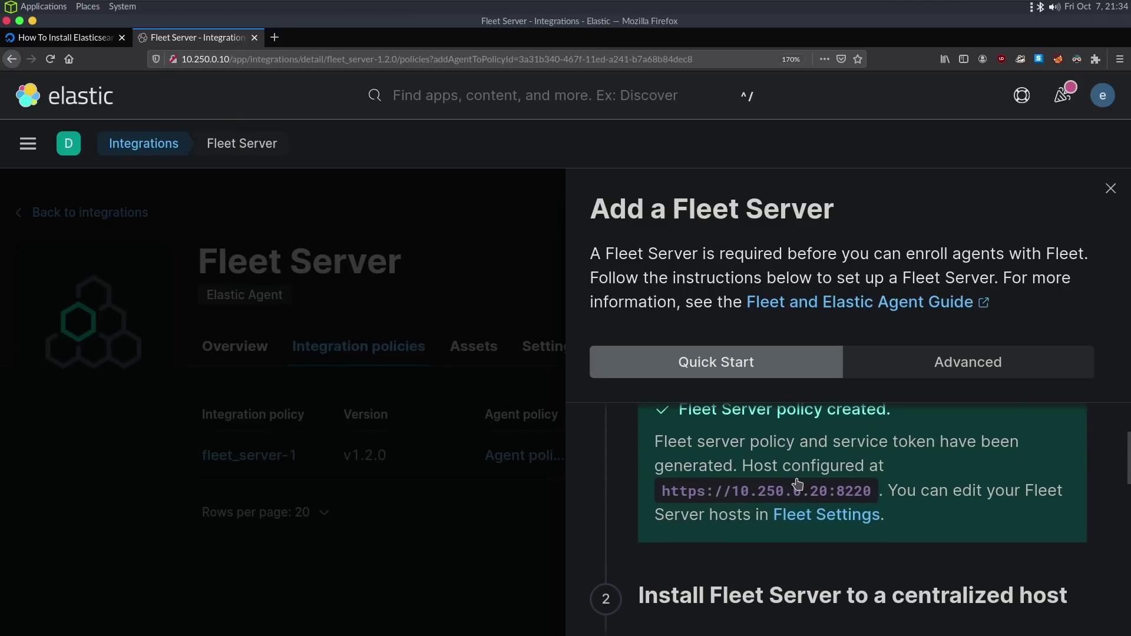
Copy the Linux Tar commands for installing Fleet Server on a centralized host
{"action": "scroll", "coordinate": [797, 482], "scroll_direction": "down", "scroll_amount": 6}
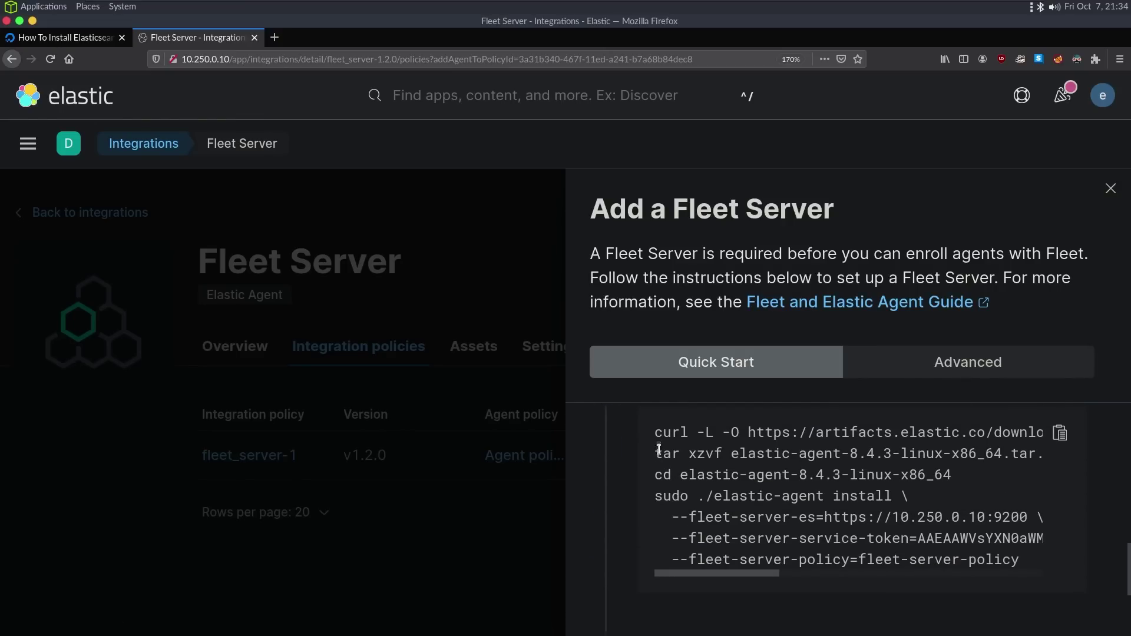
{"action": "scroll", "coordinate": [675, 466], "scroll_direction": "up", "scroll_amount": 1}
{"action": "left_click_drag", "start_coordinate": [656, 483], "coordinate": [1023, 615]}
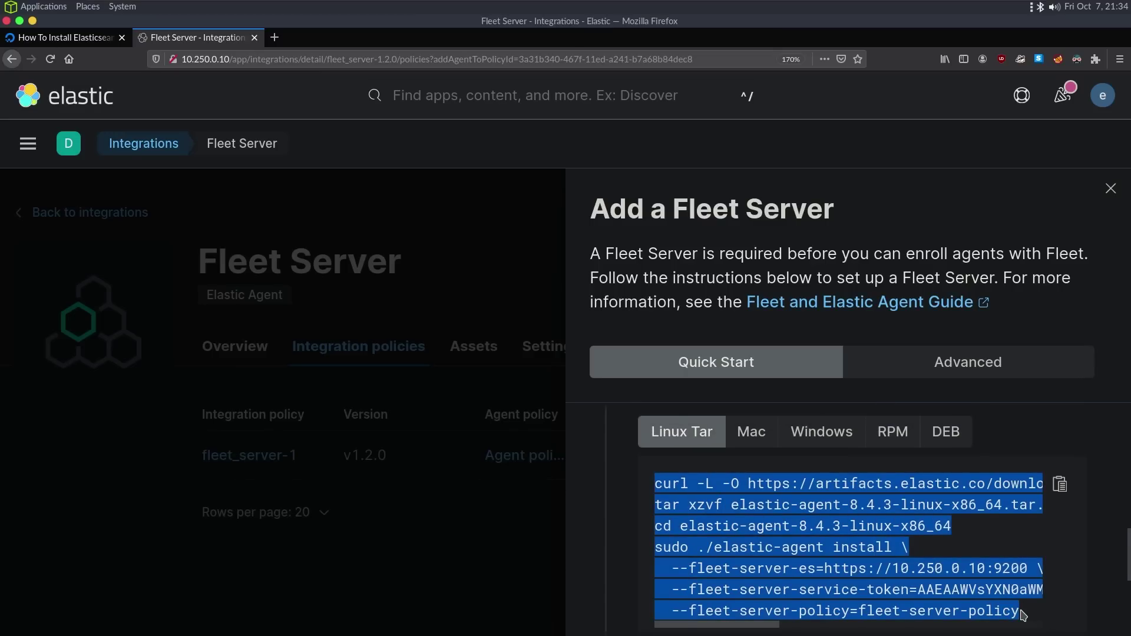
{"action": "left_click", "coordinate": [1059, 484]}
Switch to the terminal and change the working directory on elastic01 to /etc/elasticsearch/certs/
{"action": "key", "text": "alt+Tab"}
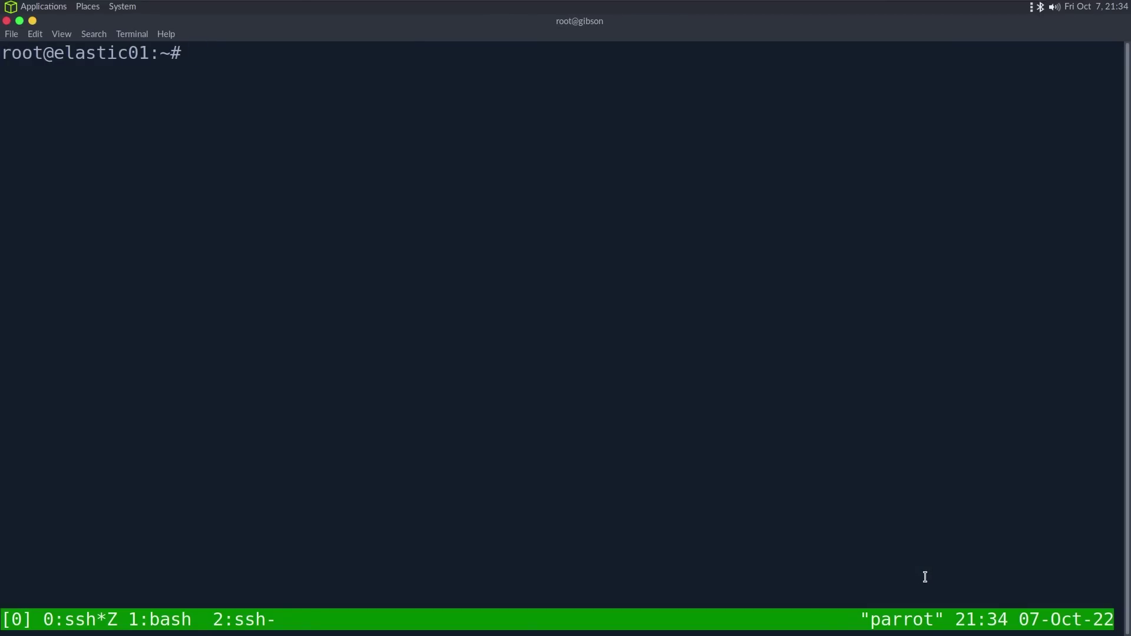
{"action": "type", "text": "cd /usr/sha"}
{"action": "key", "text": "Tab"}
{"action": "type", "text": "el"}
{"action": "key", "text": "Tab"}
{"action": "type", "text": "ce"}
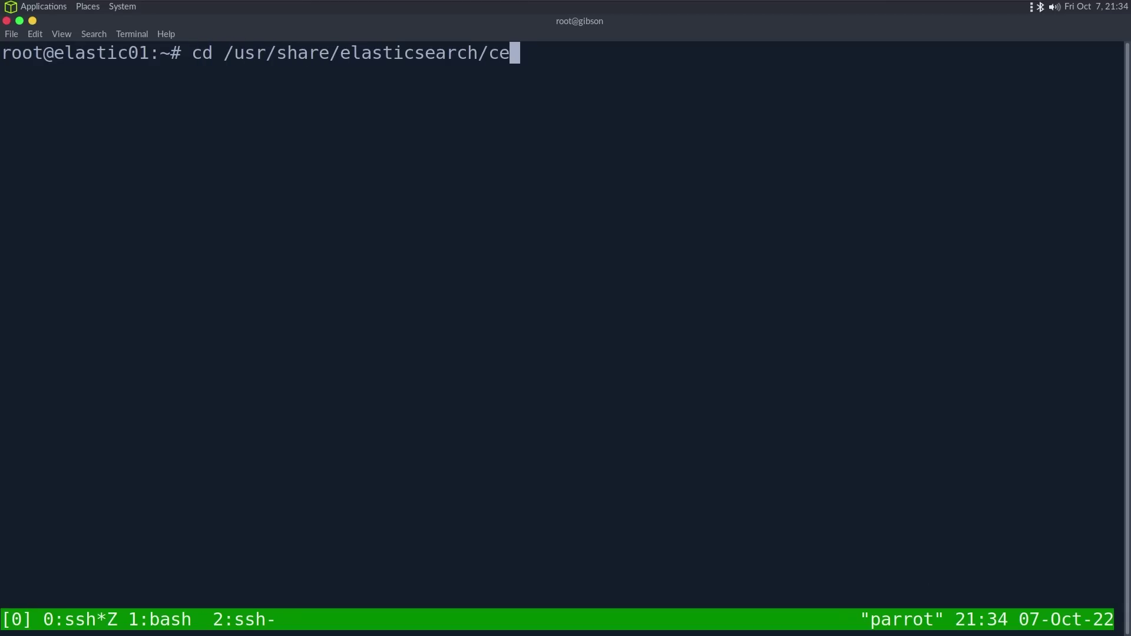
{"action": "type", "text": "r"}
{"action": "key", "text": "BackSpace"}
{"action": "key", "text": "BackSpace"}
{"action": "key", "text": "BackSpace"}
{"action": "key", "text": "BackSpace"}
{"action": "key", "text": "BackSpace"}
{"action": "key", "text": "BackSpace"}
{"action": "key", "text": "BackSpace"}
{"action": "key", "text": "BackSpace"}
{"action": "key", "text": "BackSpace"}
{"action": "key", "text": "BackSpace"}
{"action": "key", "text": "BackSpace"}
{"action": "key", "text": "BackSpace"}
{"action": "key", "text": "BackSpace"}
{"action": "key", "text": "BackSpace"}
{"action": "key", "text": "BackSpace"}
{"action": "key", "text": "BackSpace"}
{"action": "key", "text": "BackSpace"}
{"action": "key", "text": "BackSpace"}
{"action": "key", "text": "BackSpace"}
{"action": "key", "text": "BackSpace"}
{"action": "type", "text": "etc/e"}
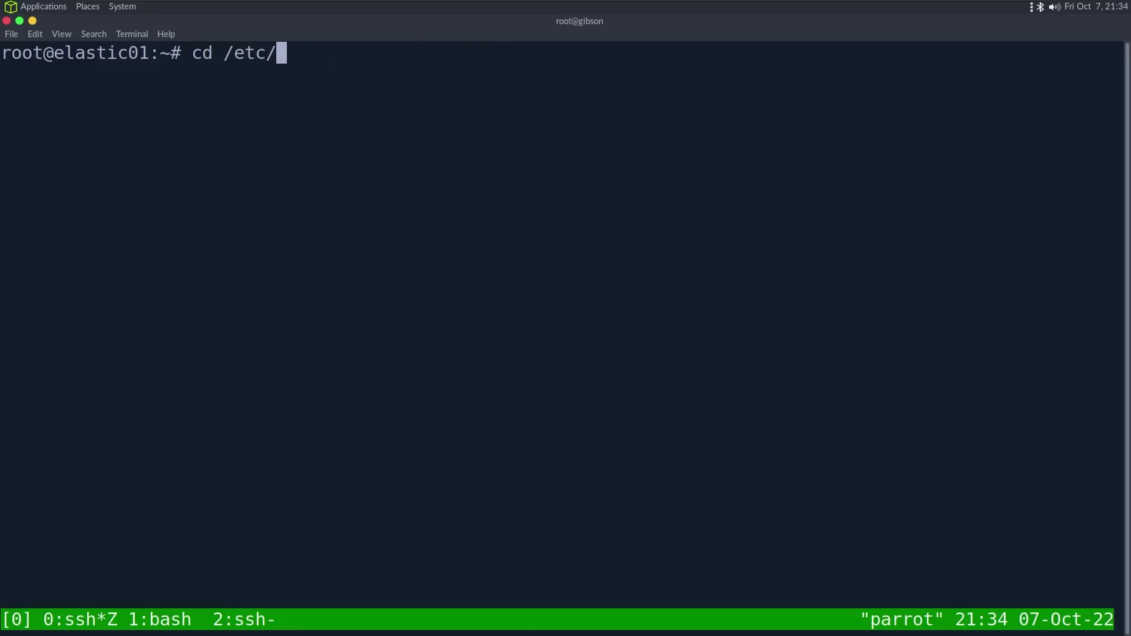
{"action": "key", "text": "Tab"}
{"action": "type", "text": "c"}
{"action": "key", "text": "Tab"}
{"action": "key", "text": "Return"}
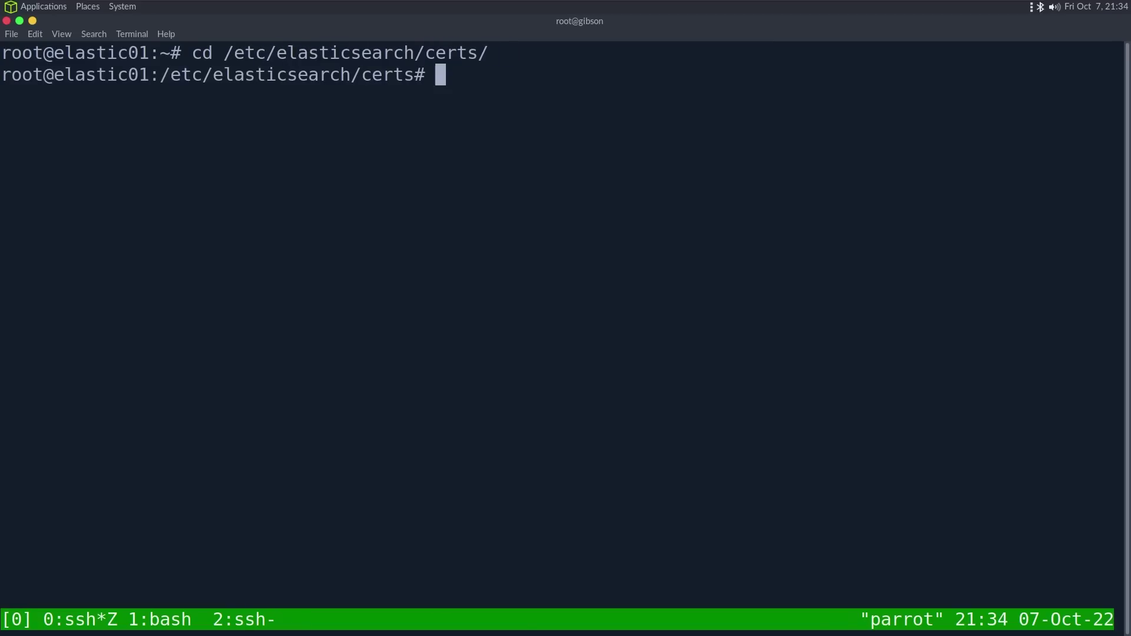
List the certificate files on elastic01 and serve their folder over HTTP with python3 -m http.server
{"action": "type", "text": "ls"}
{"action": "key", "text": "Return"}
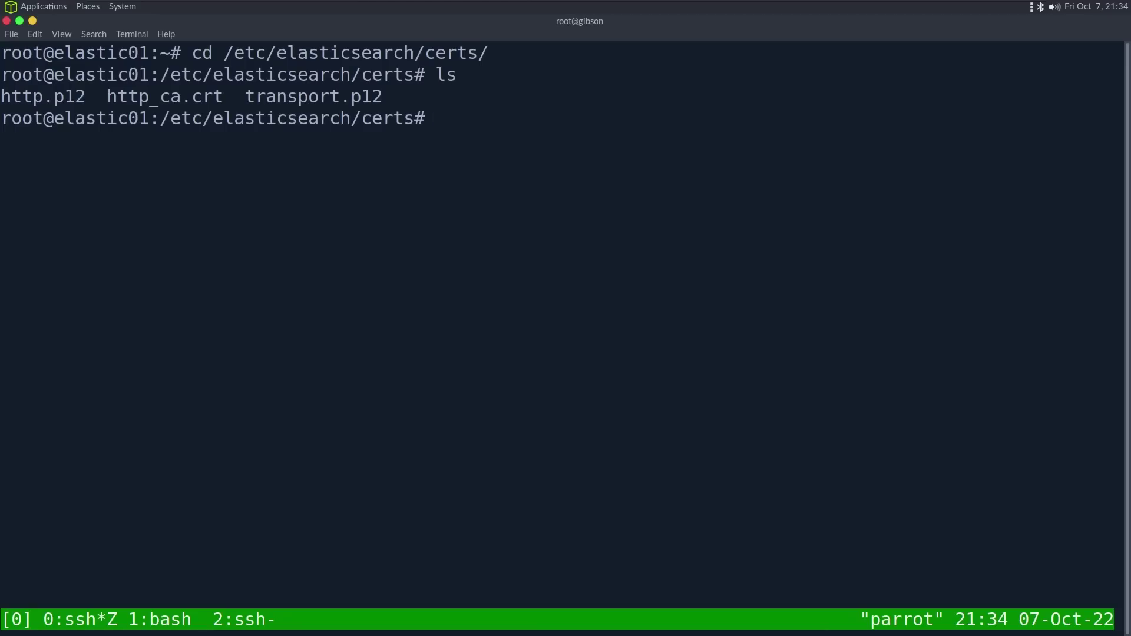
{"action": "type", "text": "python3 -m http.server"}
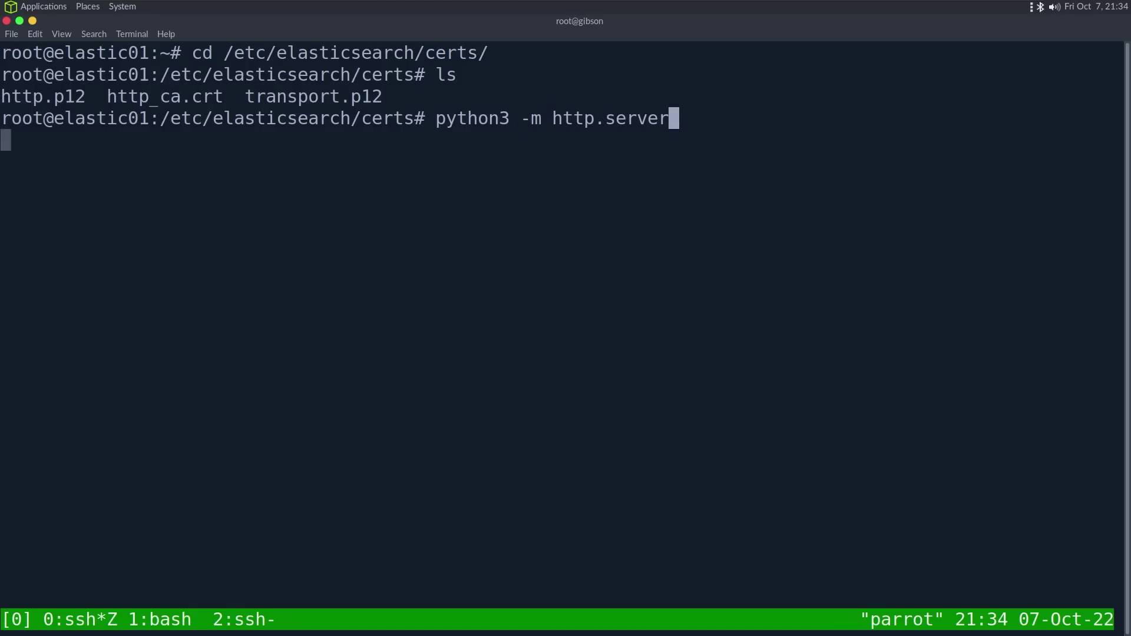
{"action": "key", "text": "Return"}
Switch to the fleet01 session, clear its screen and try to create /usr/local/etc/ssl/certs/elastic/ with mkdir -p
{"action": "key", "text": "ctrl+b"}
{"action": "key", "text": "2"}
{"action": "key", "text": "ctrl+l"}
{"action": "type", "text": "mkdir -p"}
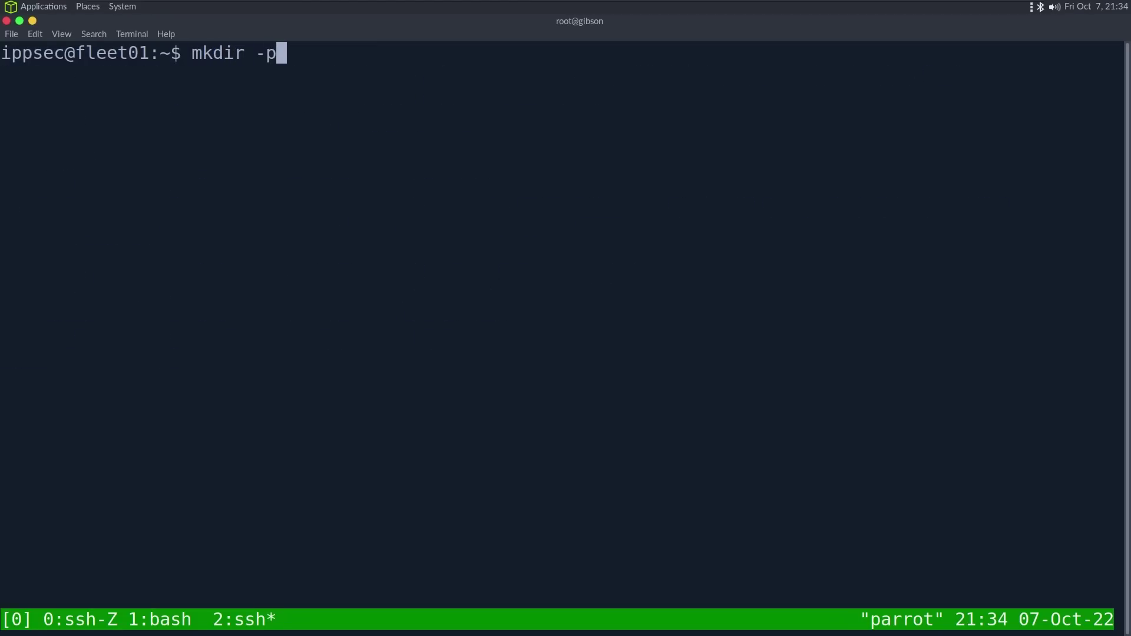
{"action": "type", "text": " /usr/local"}
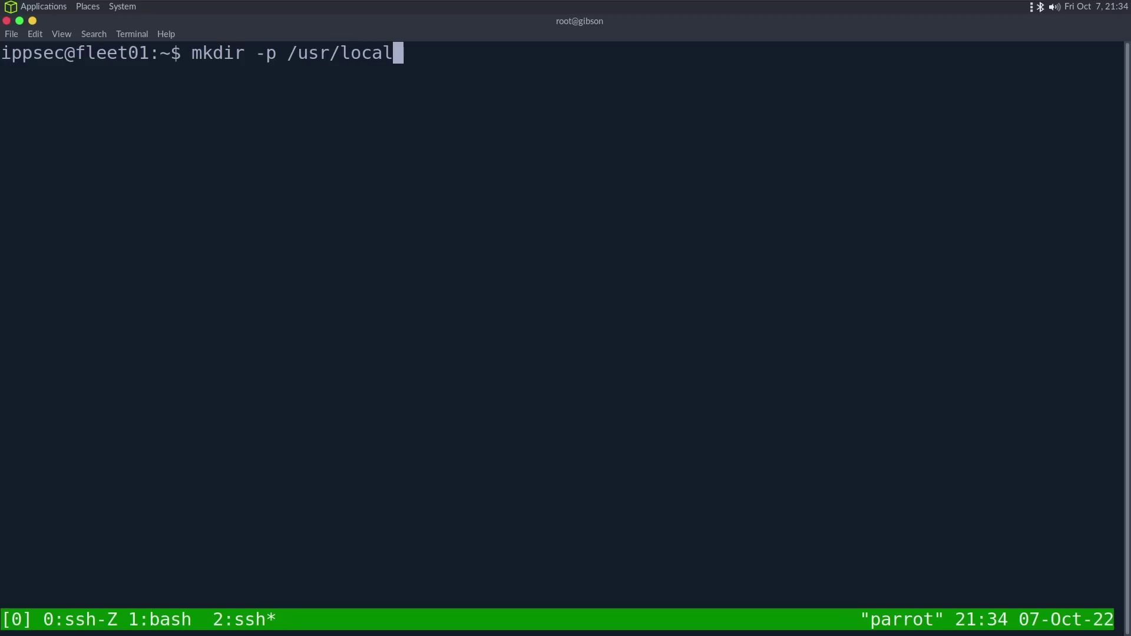
{"action": "type", "text": "/etc/ss"}
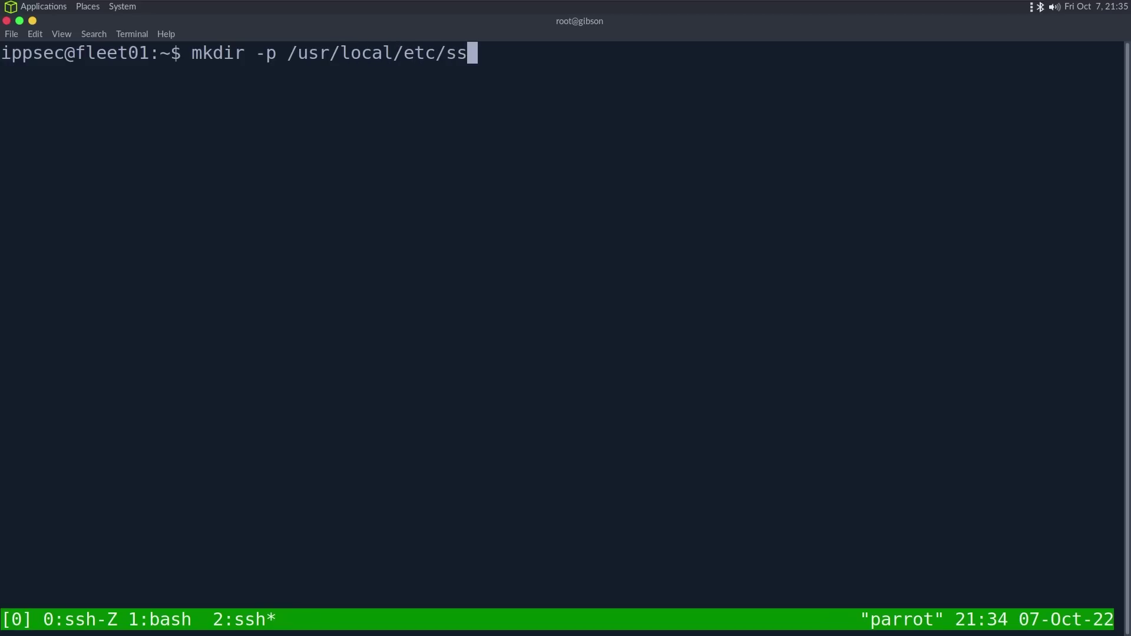
{"action": "type", "text": "l/certs/elastic/"}
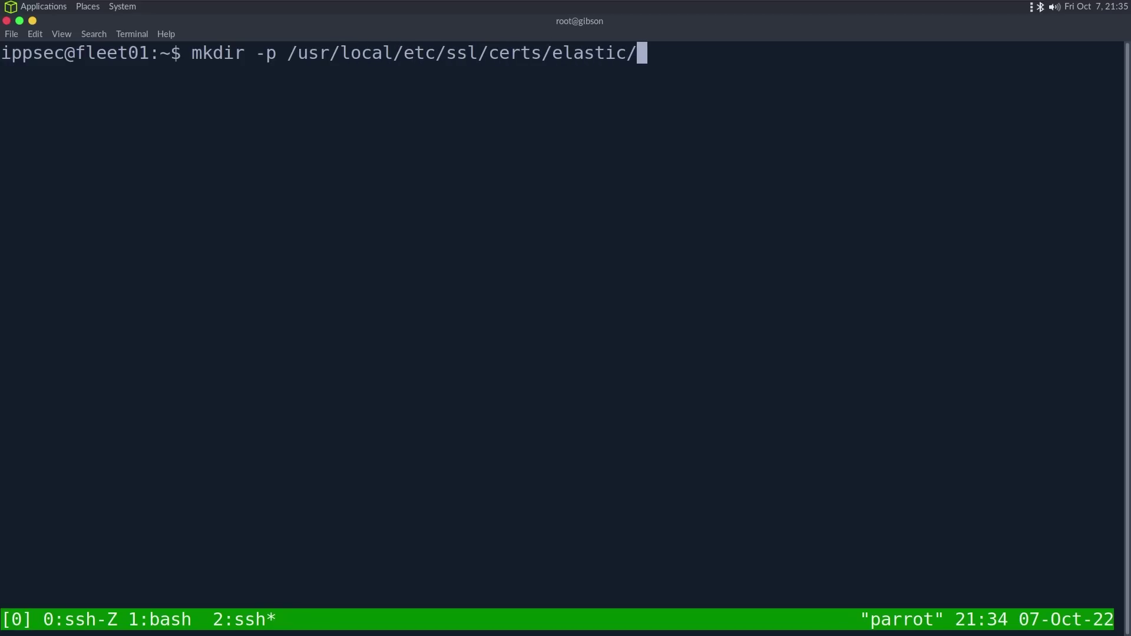
{"action": "key", "text": "Return"}
Rerun the creation of the elastic certificate directory with sudo and enter the sudo account password
{"action": "key", "text": "Up"}
{"action": "key", "text": "Home"}
{"action": "type", "text": "sudo"}
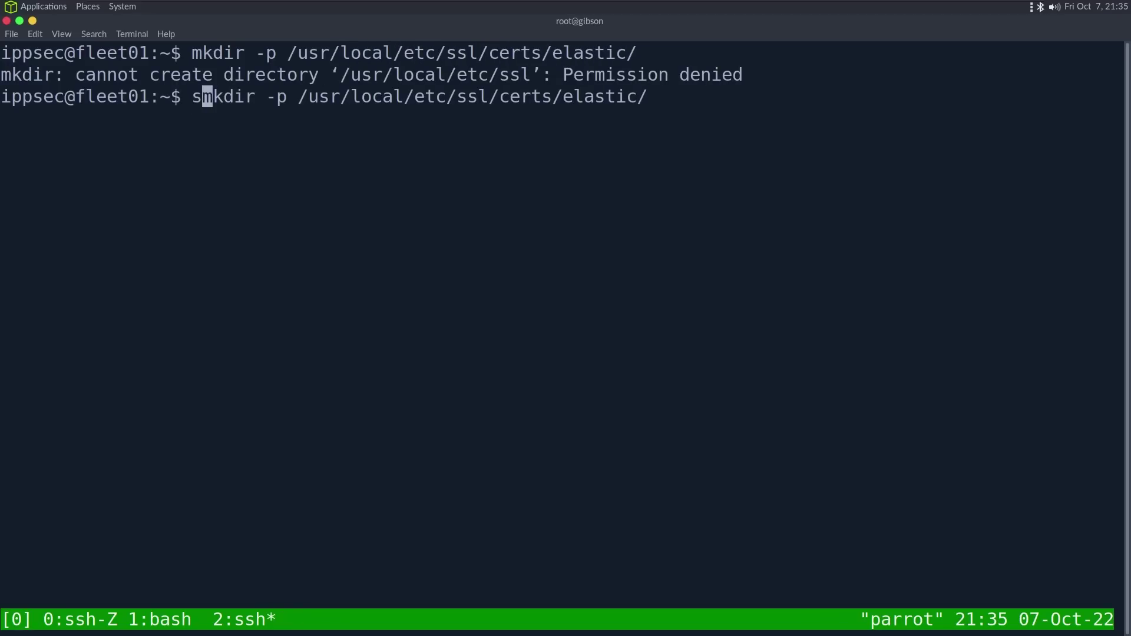
{"action": "key", "text": "Return"}
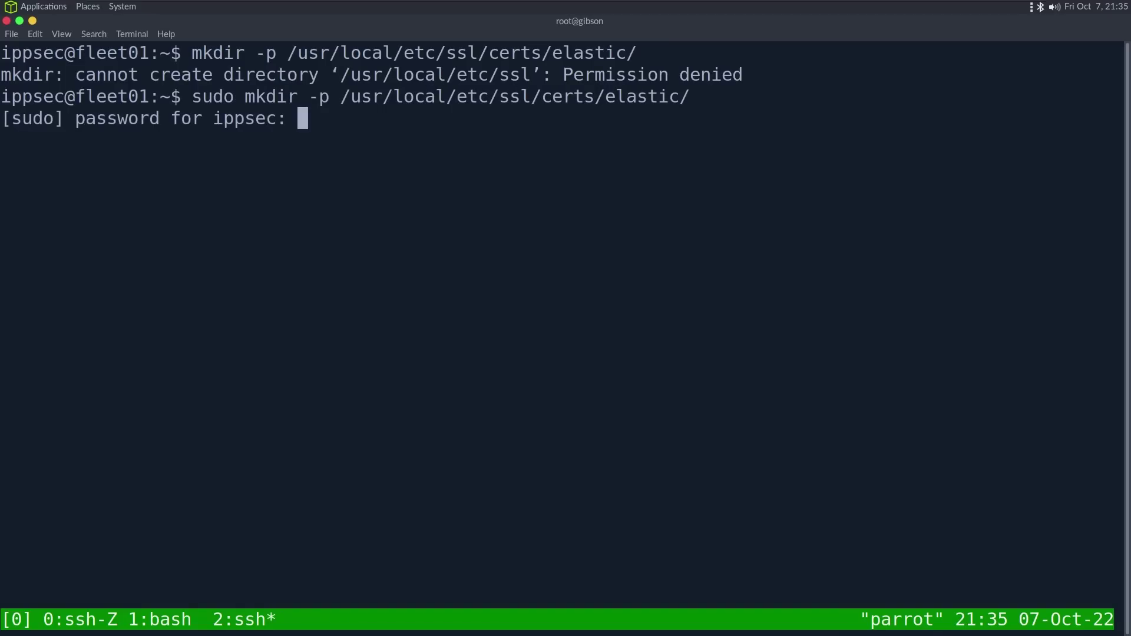
{"action": "key", "text": "Return"}
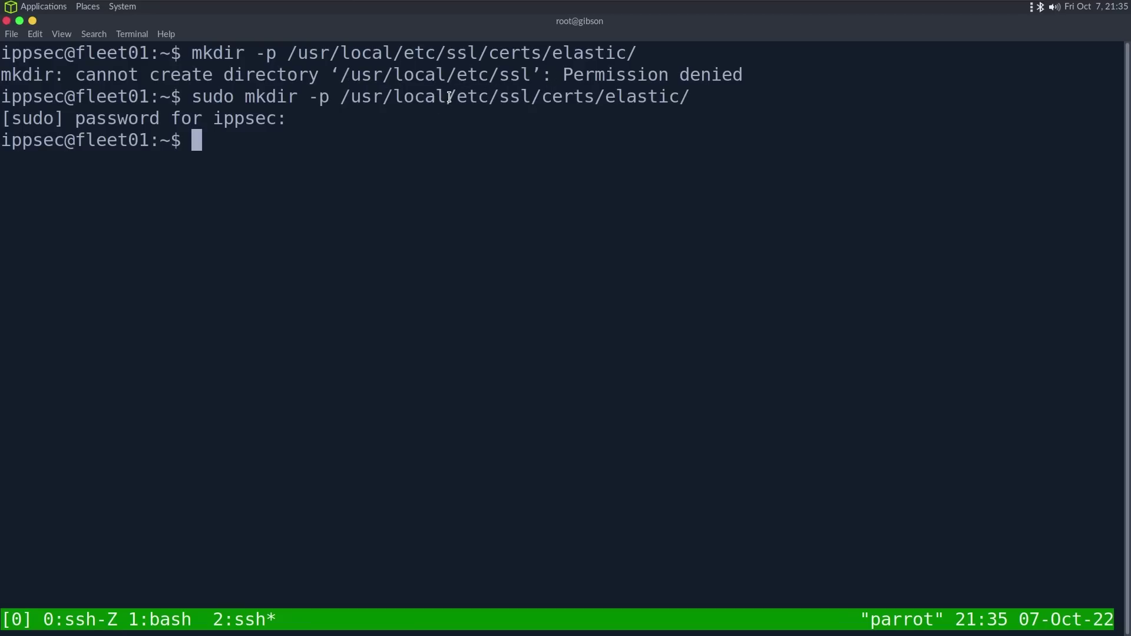
Copy the file name http_ca.crt from the listing in the elastic01 session and return to the fleet01 session
{"action": "key", "text": "ctrl+b"}
{"action": "key", "text": "0"}
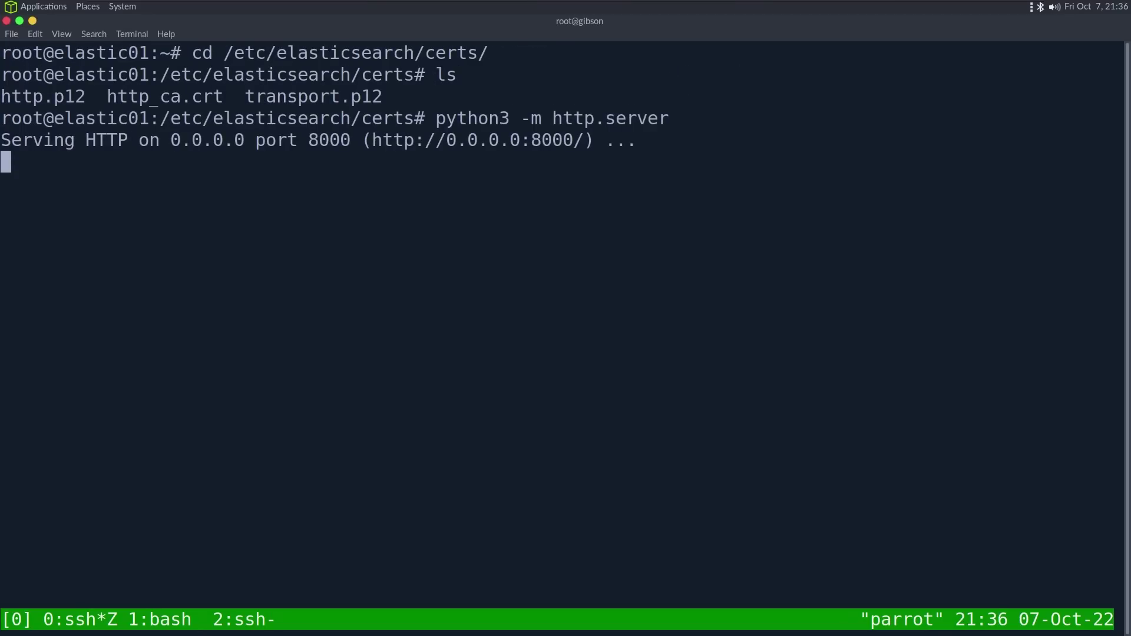
{"action": "double_click", "coordinate": [189, 102]}
{"action": "right_click", "coordinate": [190, 103]}
{"action": "left_click", "coordinate": [231, 164]}
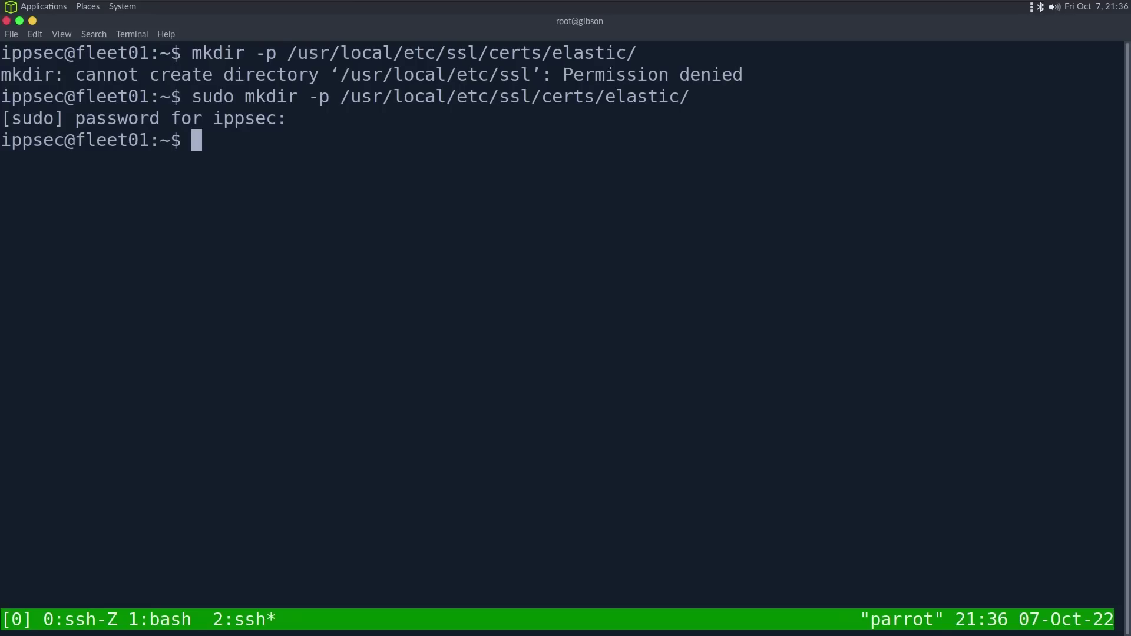
Download 10.250.0.10:8000/http_ca.crt with sudo curl, saving it as /usr/local/etc/ssl/certs/elastic/http_ca.crt
{"action": "type", "text": "sudo curl"}
{"action": "type", "text": "10.250.0.10:8000/"}
{"action": "key", "text": "ctrl+shift+v"}
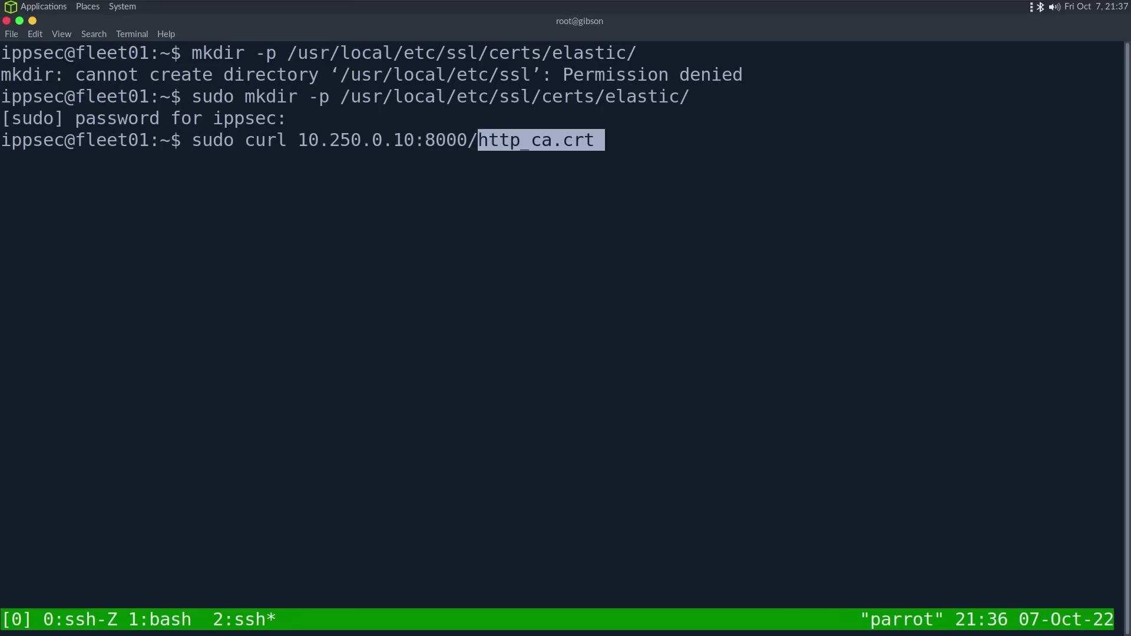
{"action": "type", "text": "-o /"}
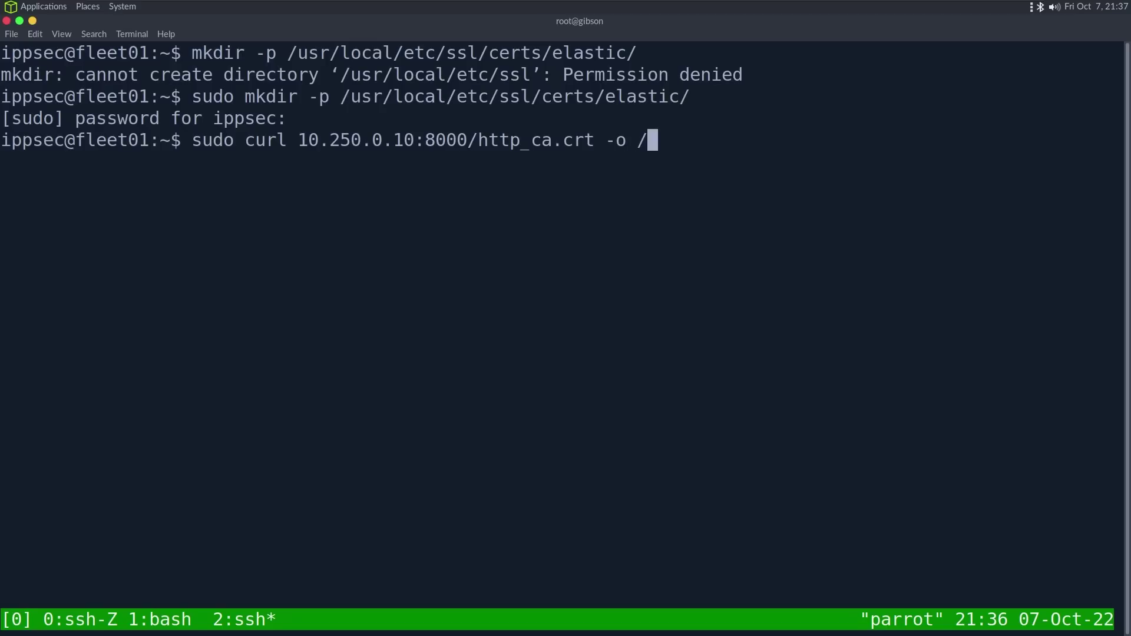
{"action": "type", "text": "usr/local/etc/ssl/certs/elastic/ht"}
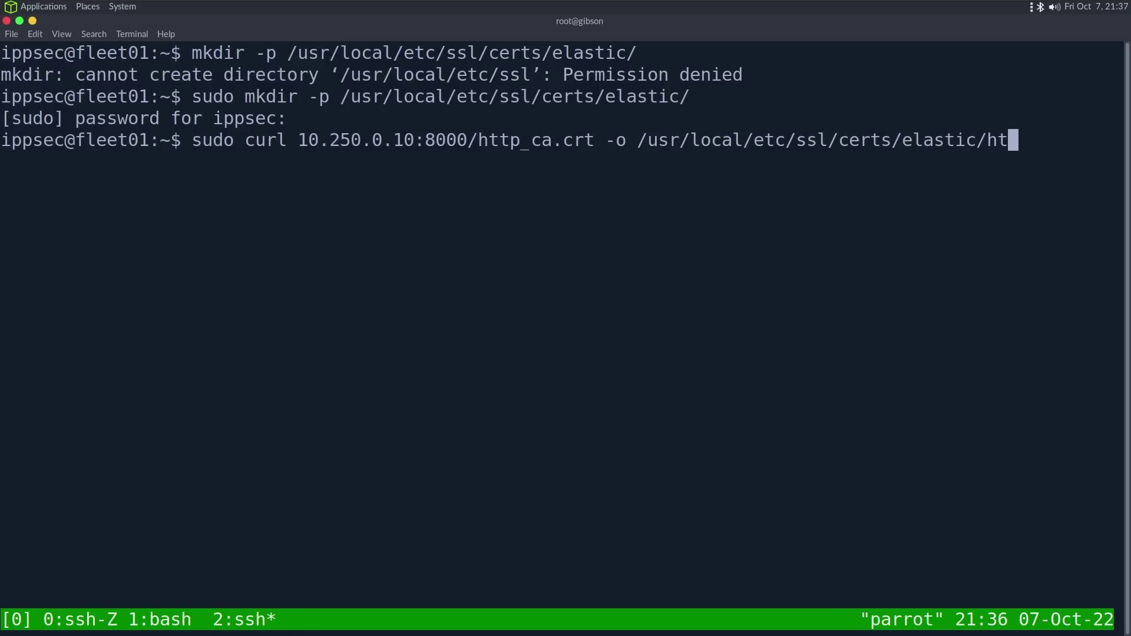
{"action": "type", "text": "tp_ca.crt"}
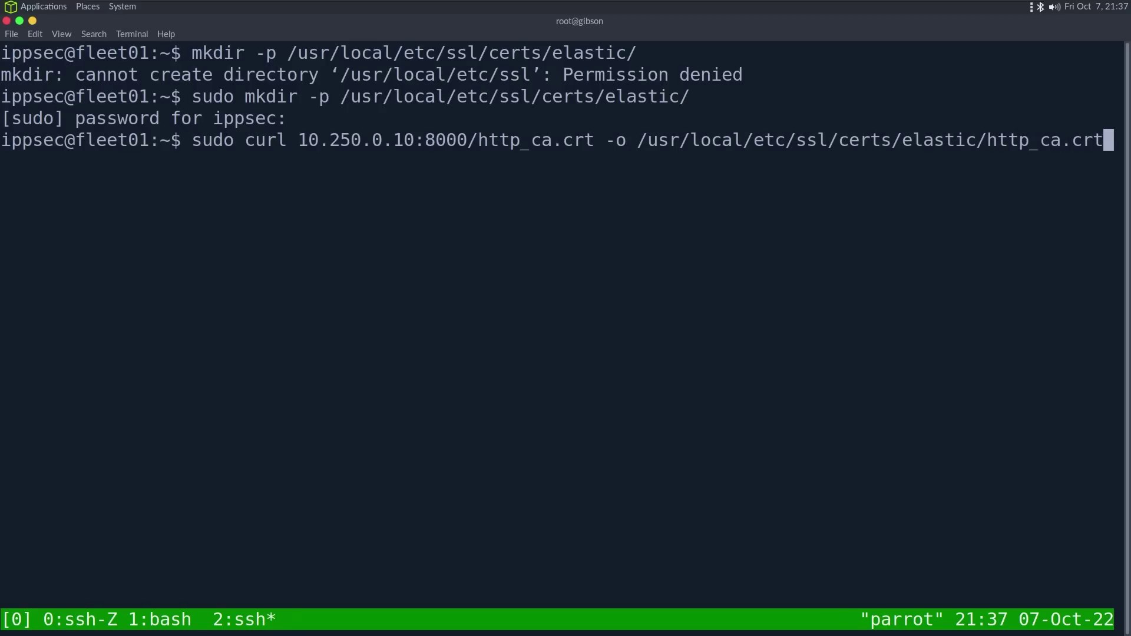
{"action": "key", "text": "Return"}
Copy the Fleet Server Linux Tar install commands, including the service token, from Firefox and run them on fleet01 with a trailing backslash
{"action": "key", "text": "alt+Tab"}
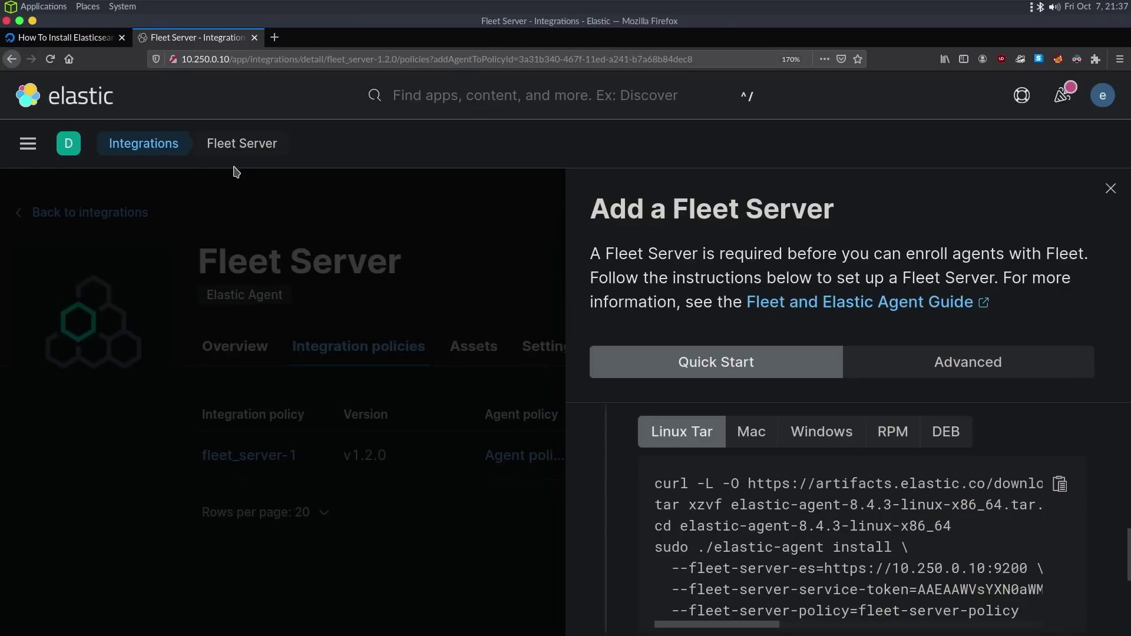
{"action": "scroll", "coordinate": [1021, 506], "scroll_direction": "down", "scroll_amount": 3}
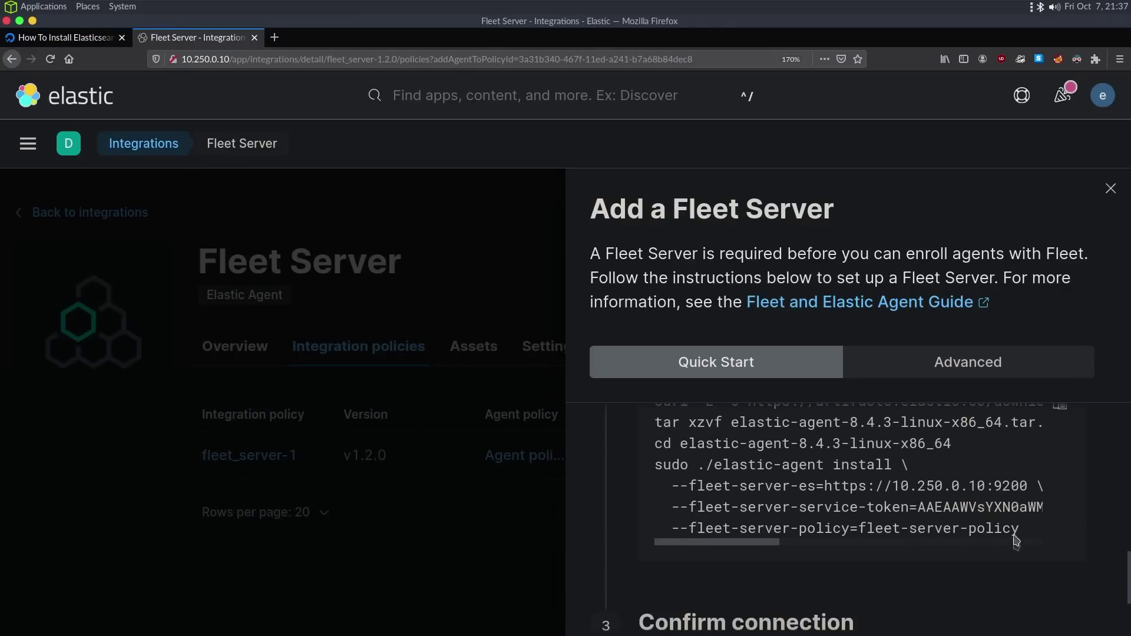
{"action": "left_click_drag", "start_coordinate": [1021, 516], "coordinate": [674, 471]}
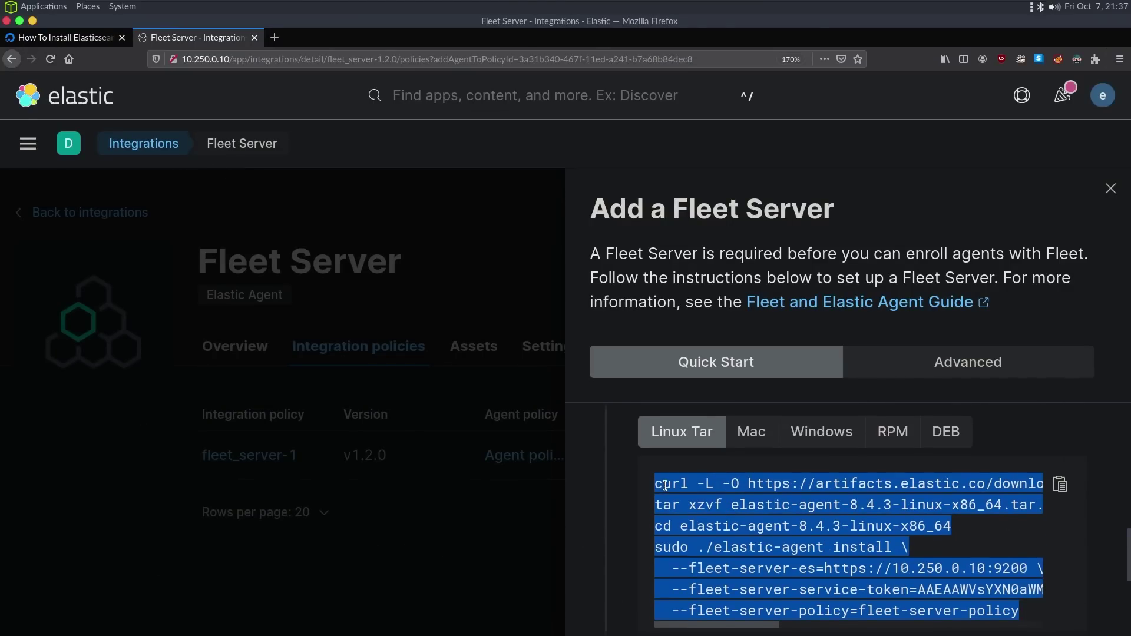
{"action": "key", "text": "ctrl+c"}
{"action": "key", "text": "alt+Tab"}
{"action": "key", "text": "ctrl+shift+v"}
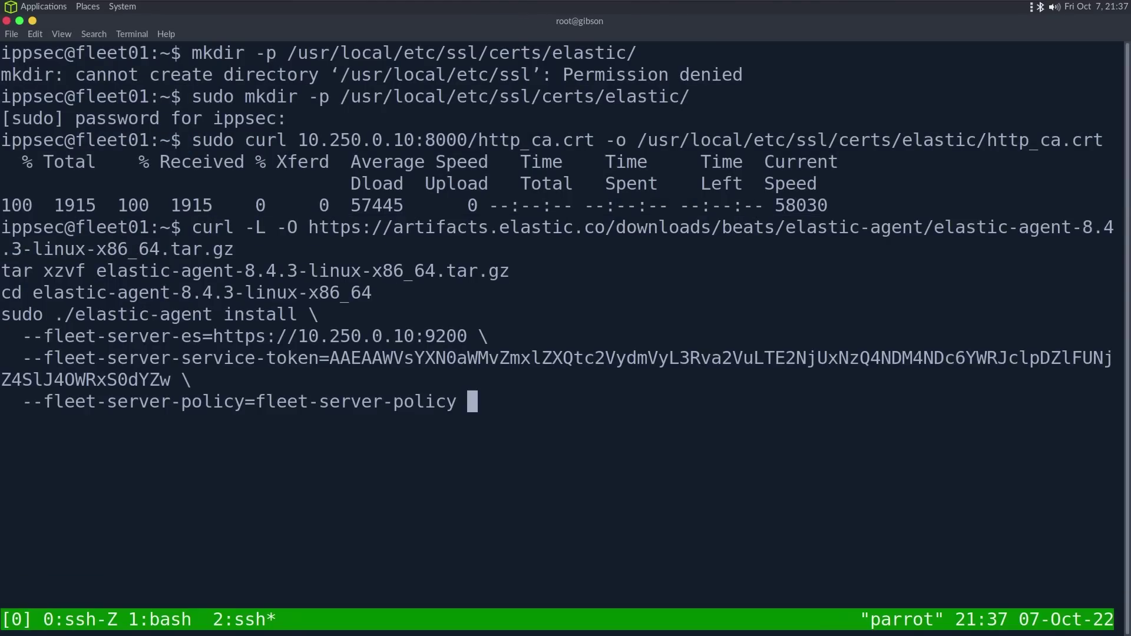
{"action": "type", "text": "\\"}
{"action": "key", "text": "Return"}
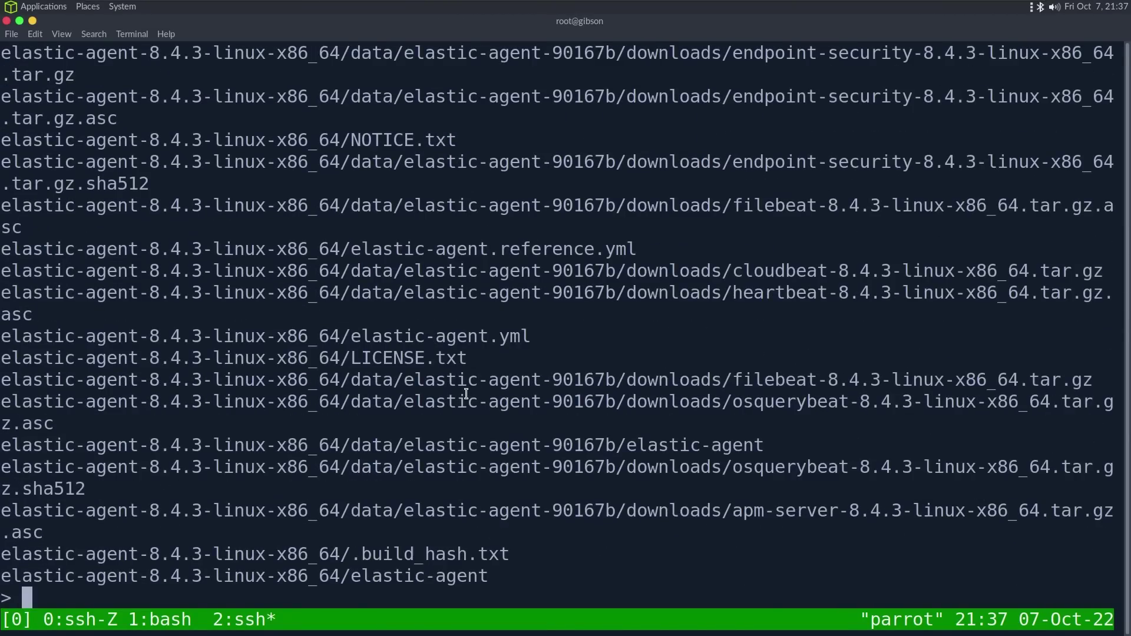
Complete the install command with --fleet-server-es-ca=/usr/local/etc/ssl/certs/elastic/http_ca.crt --insecure and accept running Elastic Agent as a service
{"action": "type", "text": "--fleet-server-"}
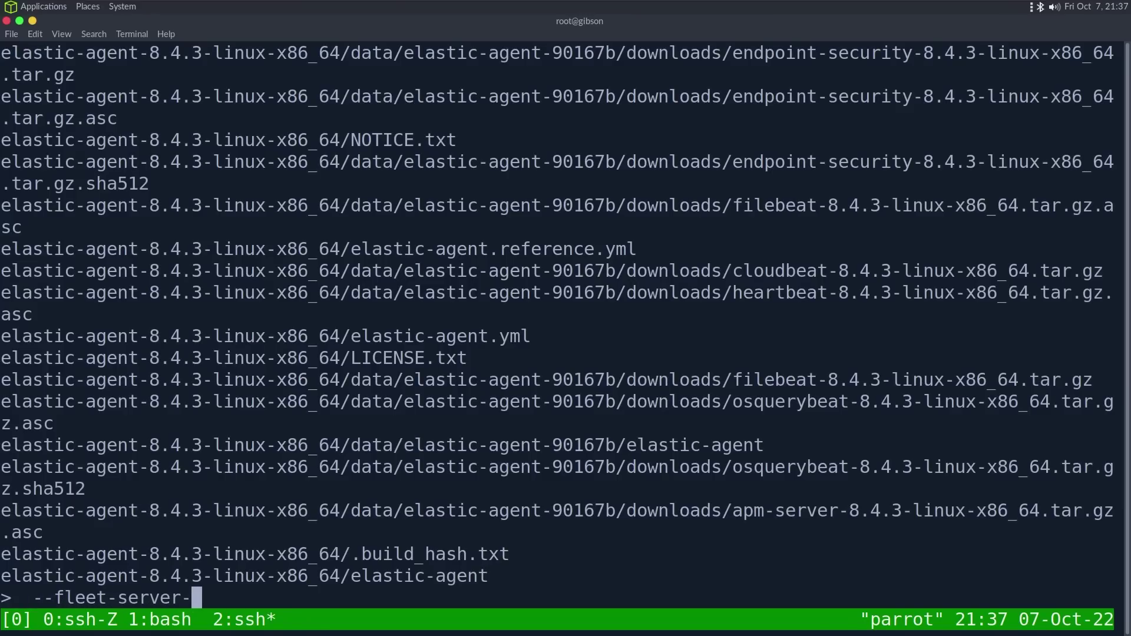
{"action": "type", "text": "es-ca"}
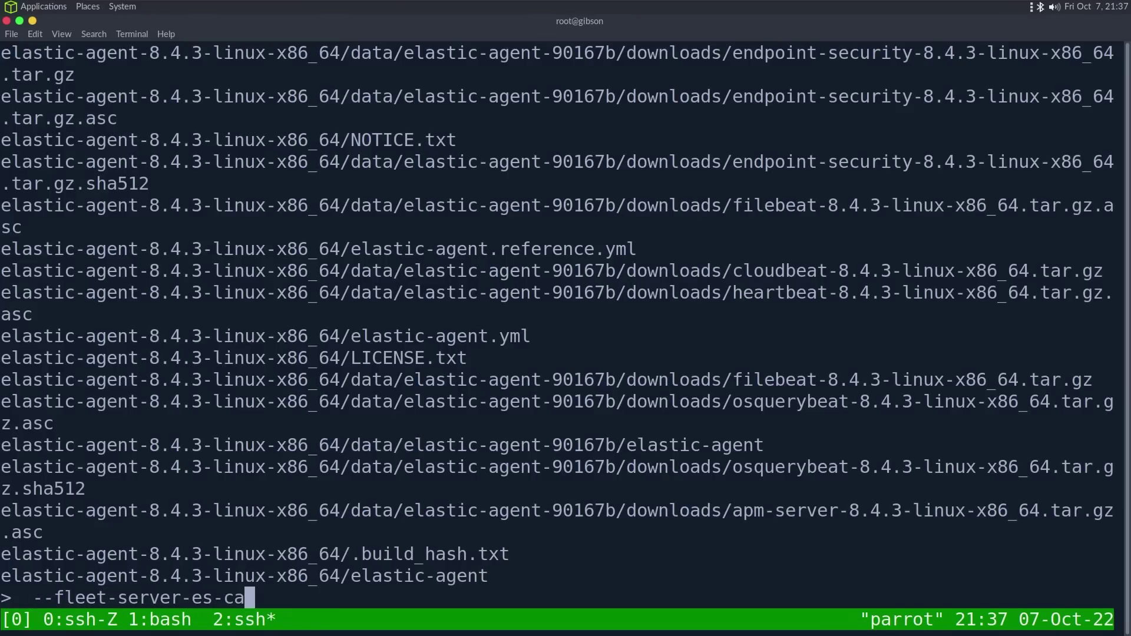
{"action": "type", "text": "=/usr/loca"}
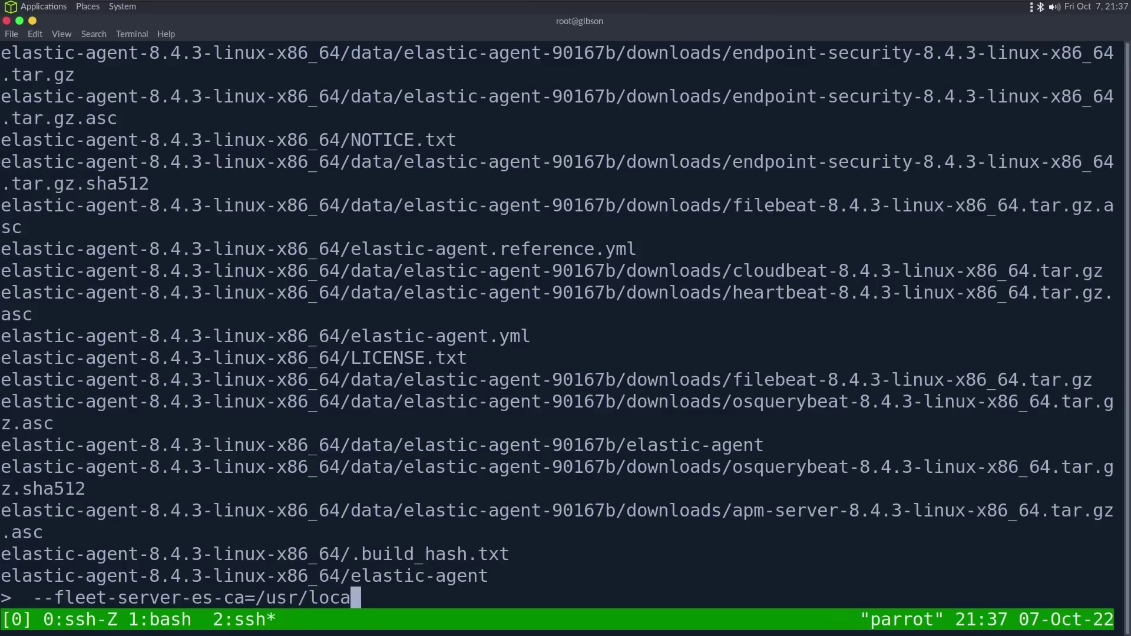
{"action": "type", "text": "l/etc/ssl/certs/"}
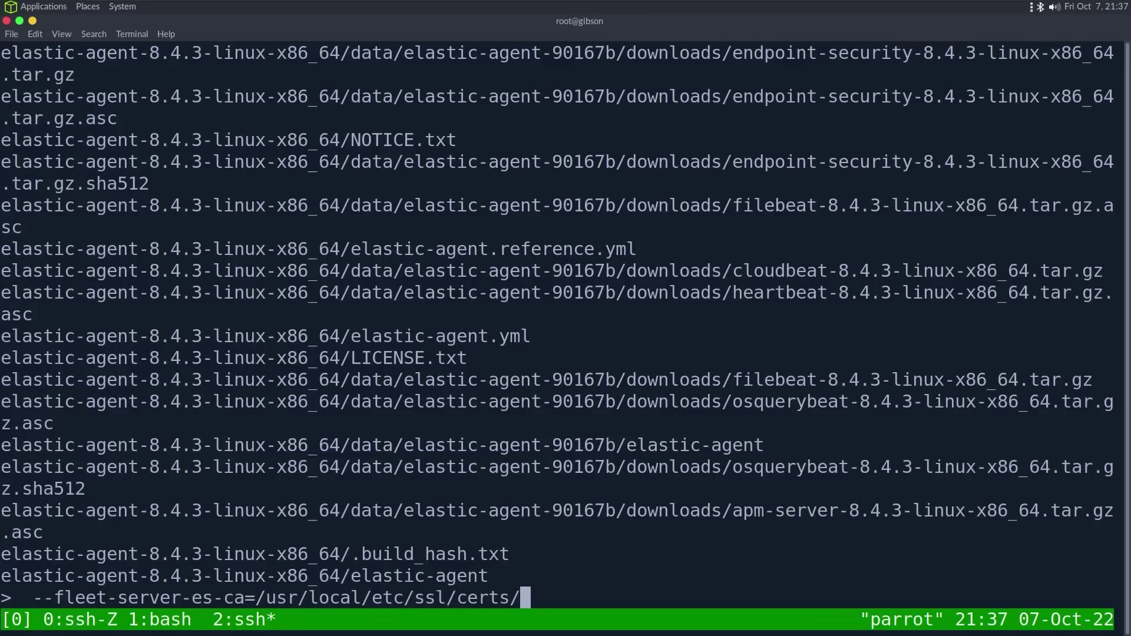
{"action": "type", "text": "elastic/http_ca.crt --insecure"}
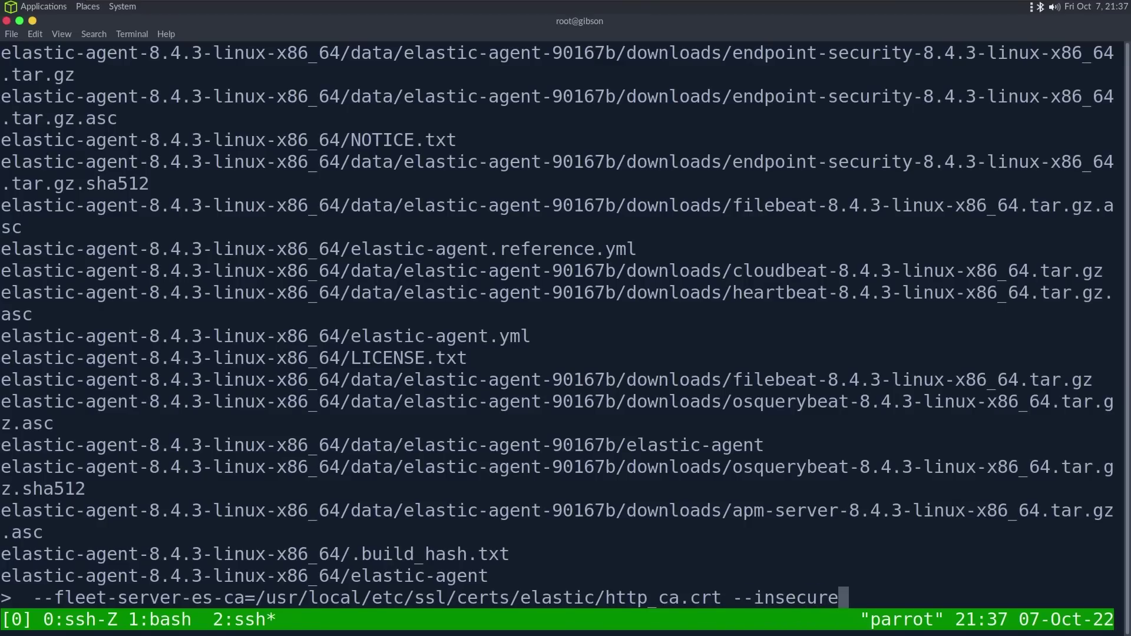
{"action": "key", "text": "Return"}
{"action": "type", "text": "Y"}
{"action": "key", "text": "Return"}
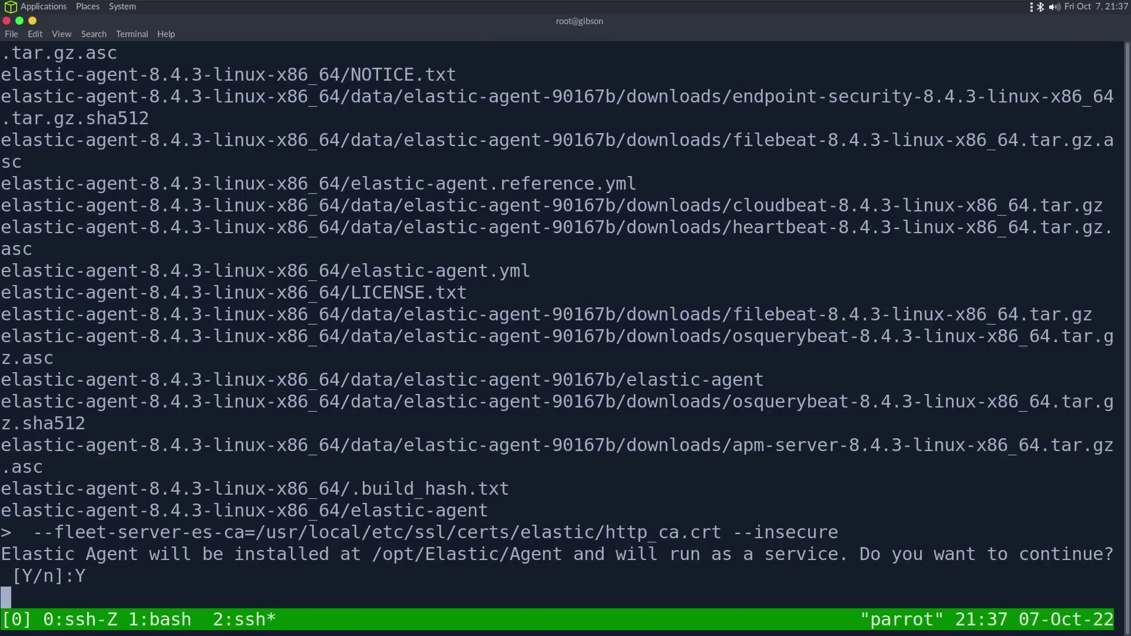
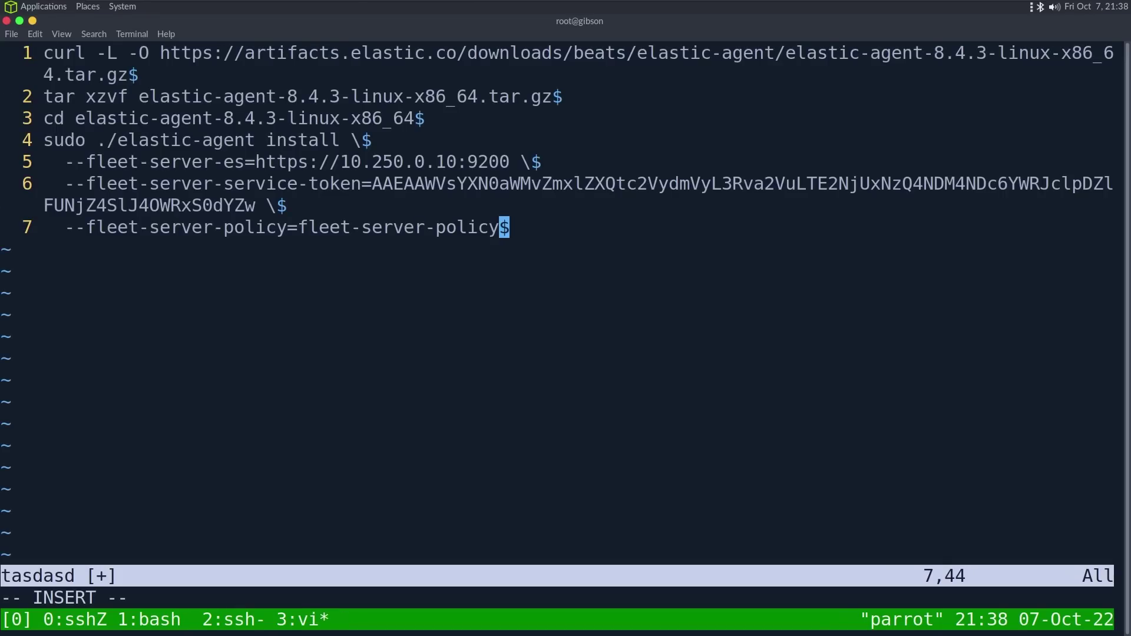
Extend the install command in the vi file with continued lines --fleet-server-es-ca=/usr/local/etc/ssl/certs/elastic/http_ca.crt and --insecure
{"action": "key", "text": "Escape"}
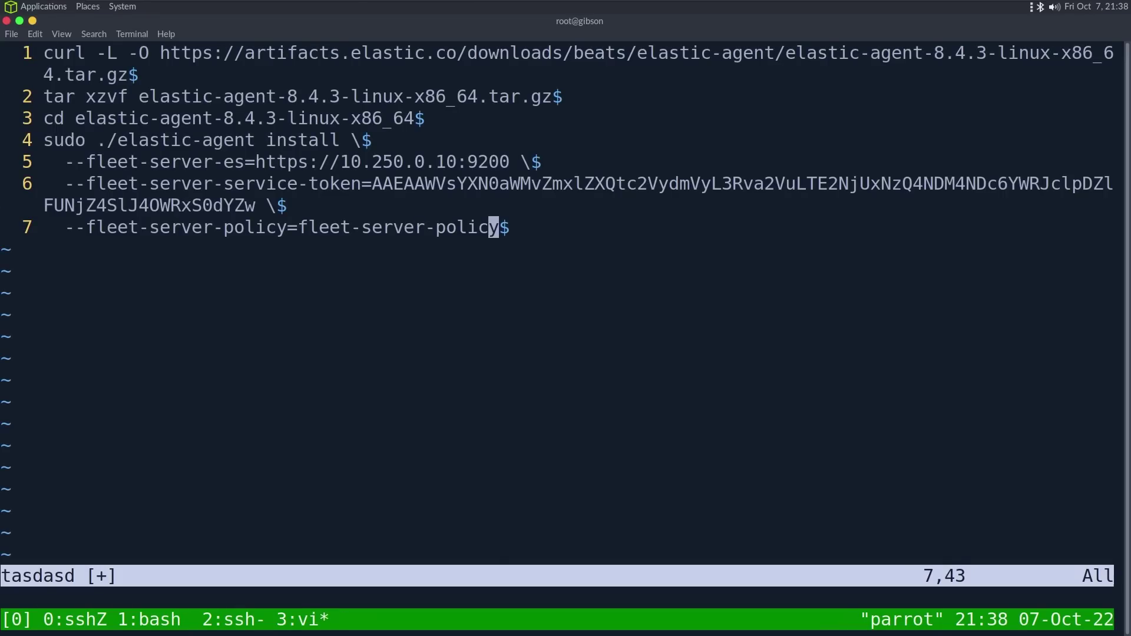
{"action": "key", "text": "o"}
{"action": "key", "text": "Return"}
{"action": "type", "text": "+"}
{"action": "key", "text": "BackSpace"}
{"action": "key", "text": "BackSpace"}
{"action": "key", "text": "BackSpace"}
{"action": "type", "text": "+"}
{"action": "key", "text": "BackSpace"}
{"action": "type", "text": "\\"}
{"action": "key", "text": "Return"}
{"action": "type", "text": "--fleet-server-es-ca=/usr/local/etc/ssl/certs/elastic/http_ca.crt \\"}
{"action": "key", "text": "Return"}
{"action": "type", "text": "--insecure"}
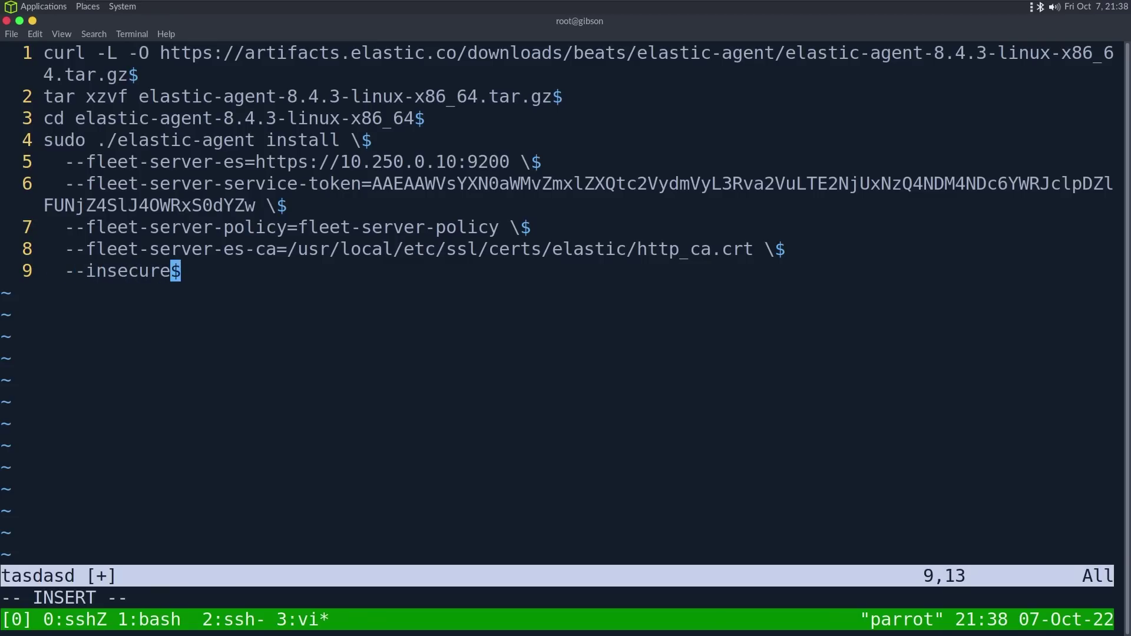
{"action": "key", "text": "Escape"}
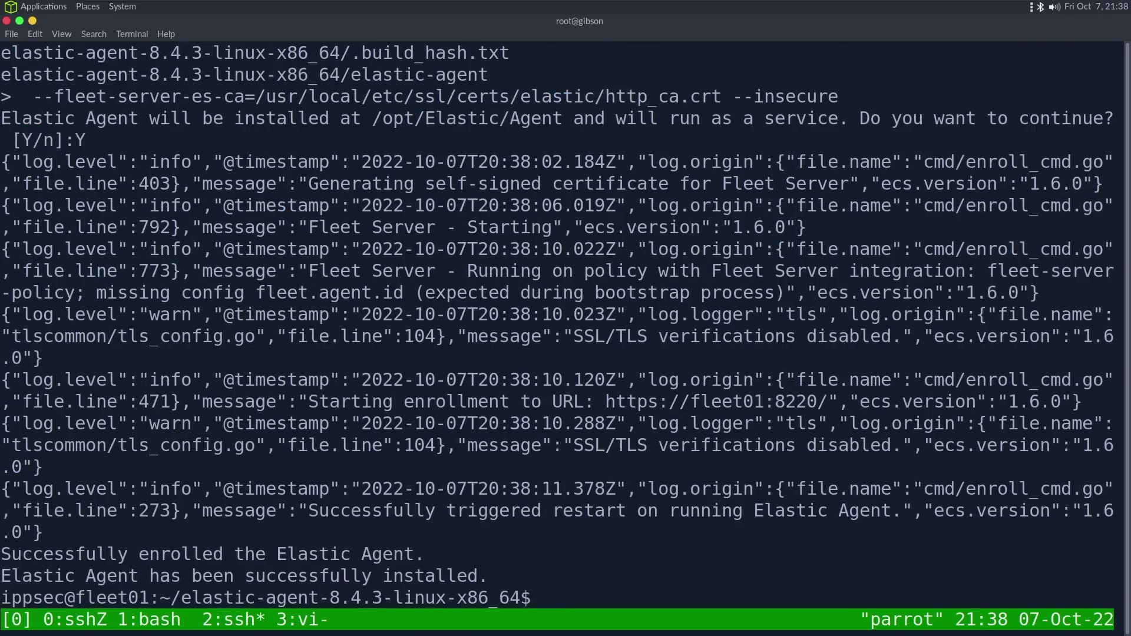
Return to Firefox and continue from the Add a Fleet Server instructions to enrolling an Elastic Agent
{"action": "key", "text": "alt+Tab"}
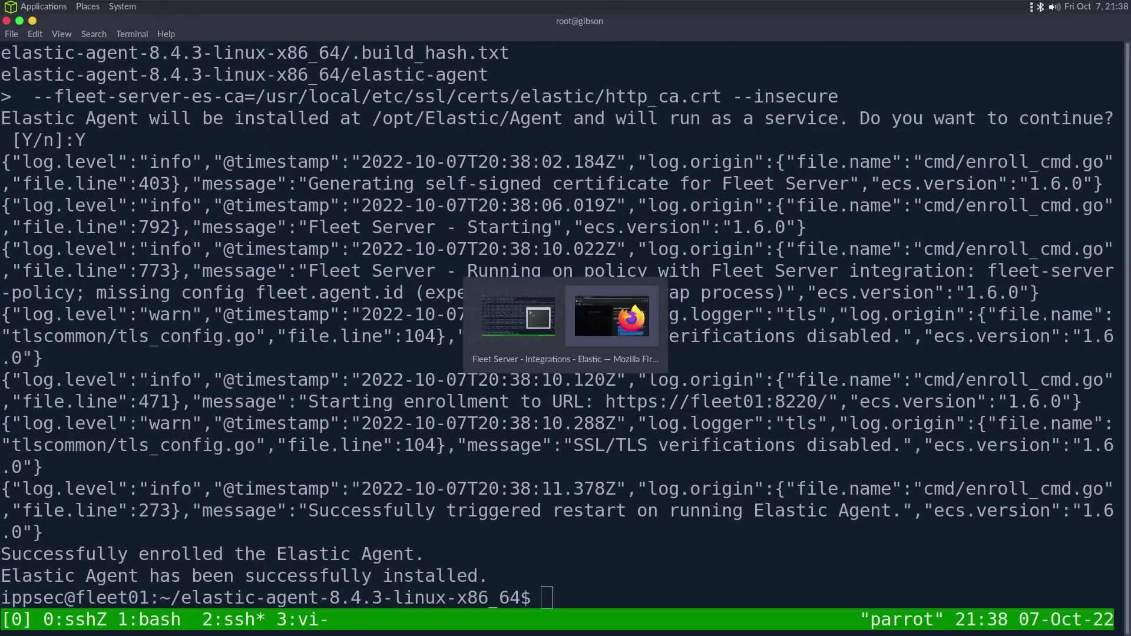
{"action": "scroll", "coordinate": [606, 417], "scroll_direction": "down", "scroll_amount": 5}
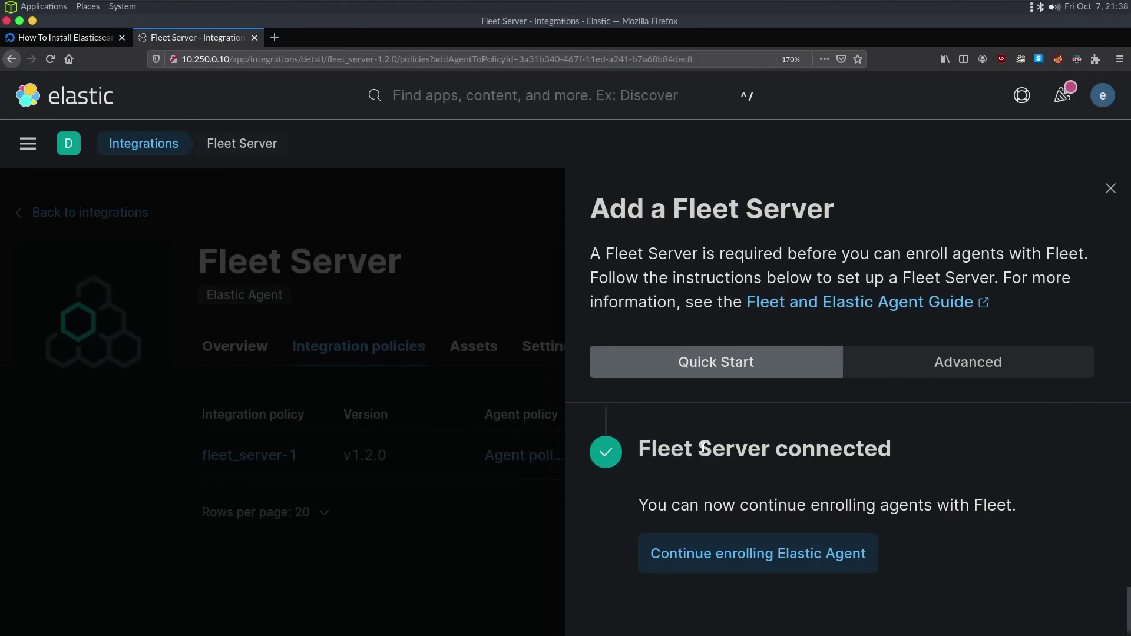
{"action": "left_click", "coordinate": [754, 548]}
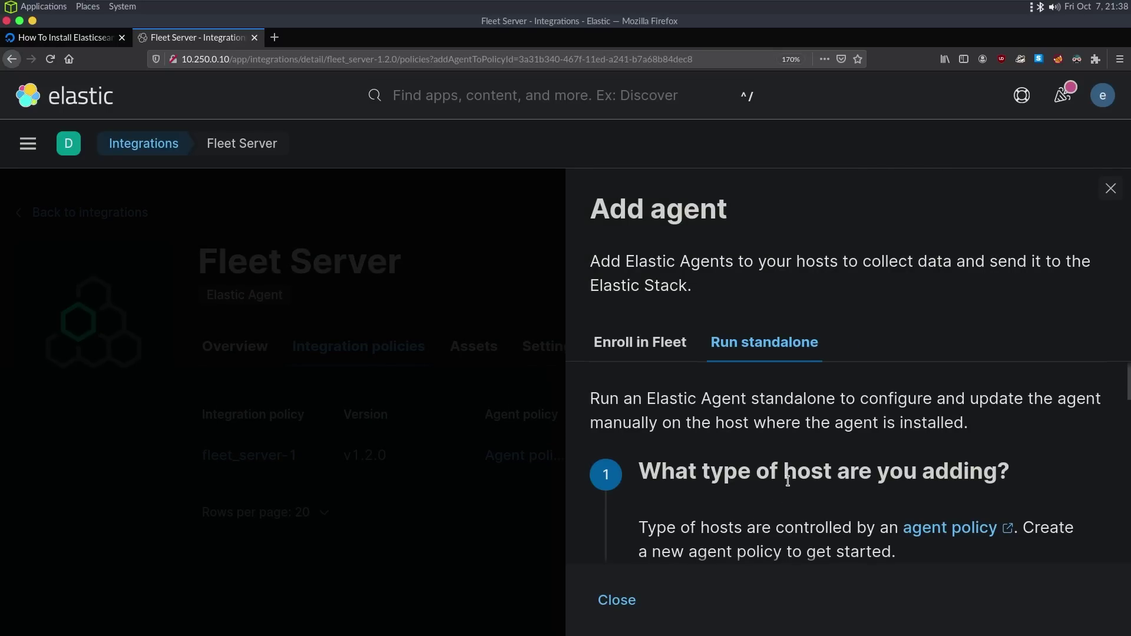
Expand the new agent policy's advanced options and examine its namespace, monitoring, output and binary download settings
{"action": "scroll", "coordinate": [789, 483], "scroll_direction": "down", "scroll_amount": 3}
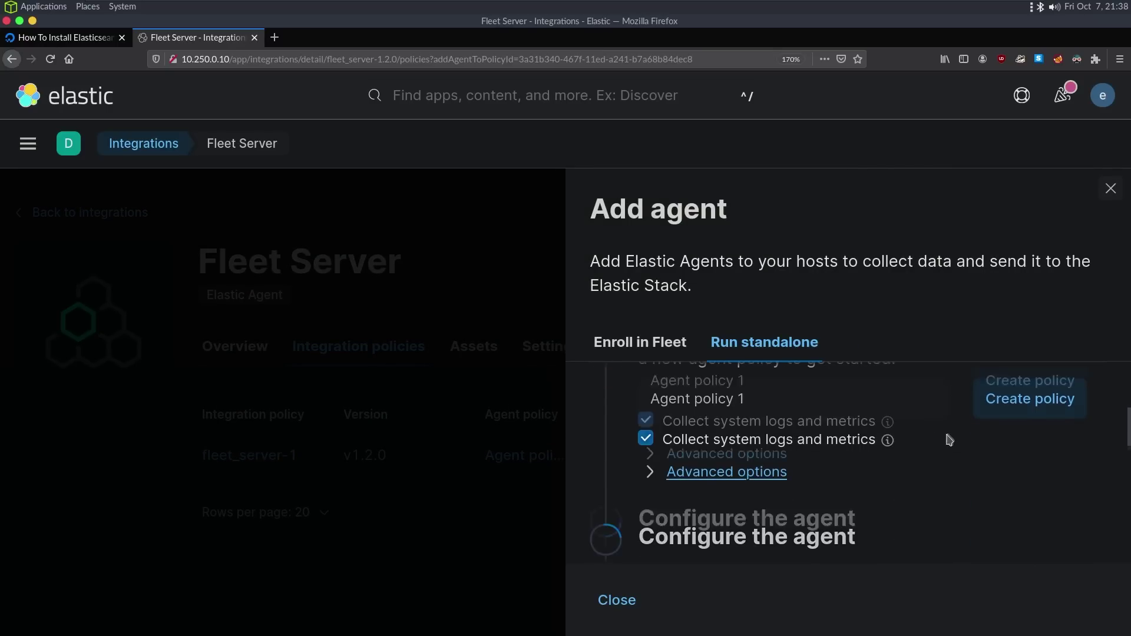
{"action": "scroll", "coordinate": [936, 442], "scroll_direction": "down", "scroll_amount": 2}
{"action": "scroll", "coordinate": [819, 454], "scroll_direction": "up", "scroll_amount": 2}
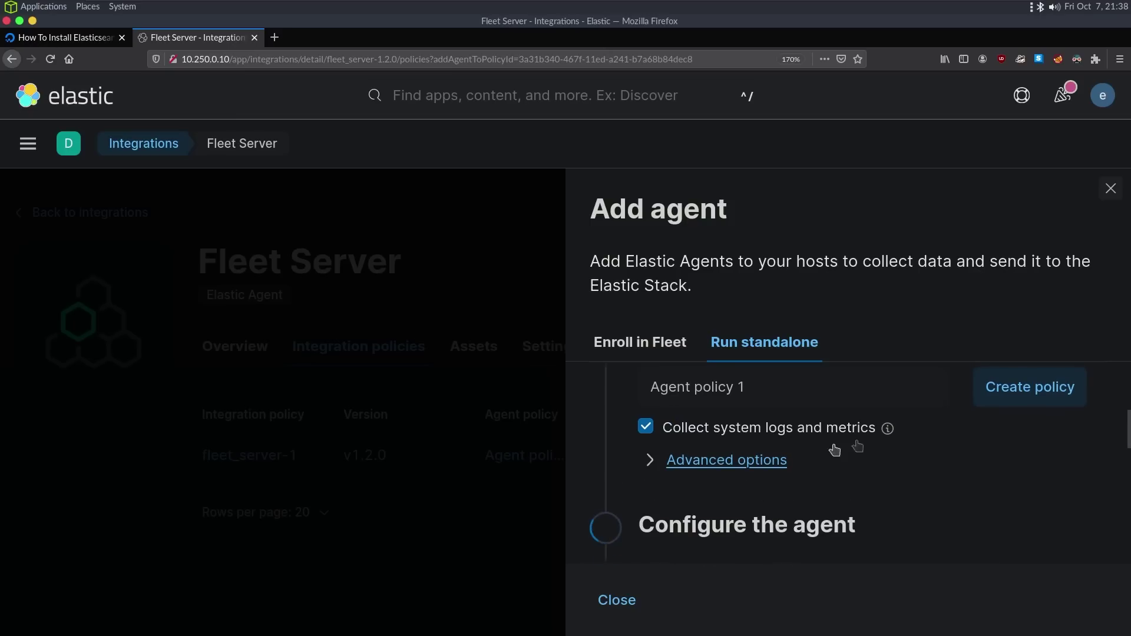
{"action": "left_click", "coordinate": [727, 459]}
{"action": "scroll", "coordinate": [754, 441], "scroll_direction": "down", "scroll_amount": 6}
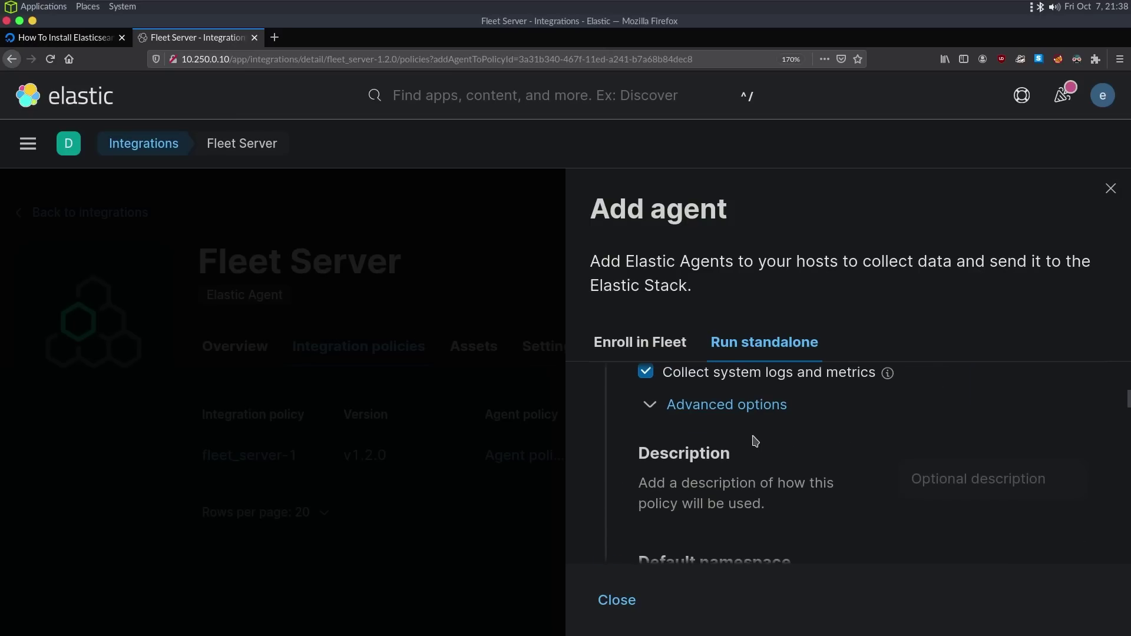
{"action": "scroll", "coordinate": [755, 432], "scroll_direction": "down", "scroll_amount": 7}
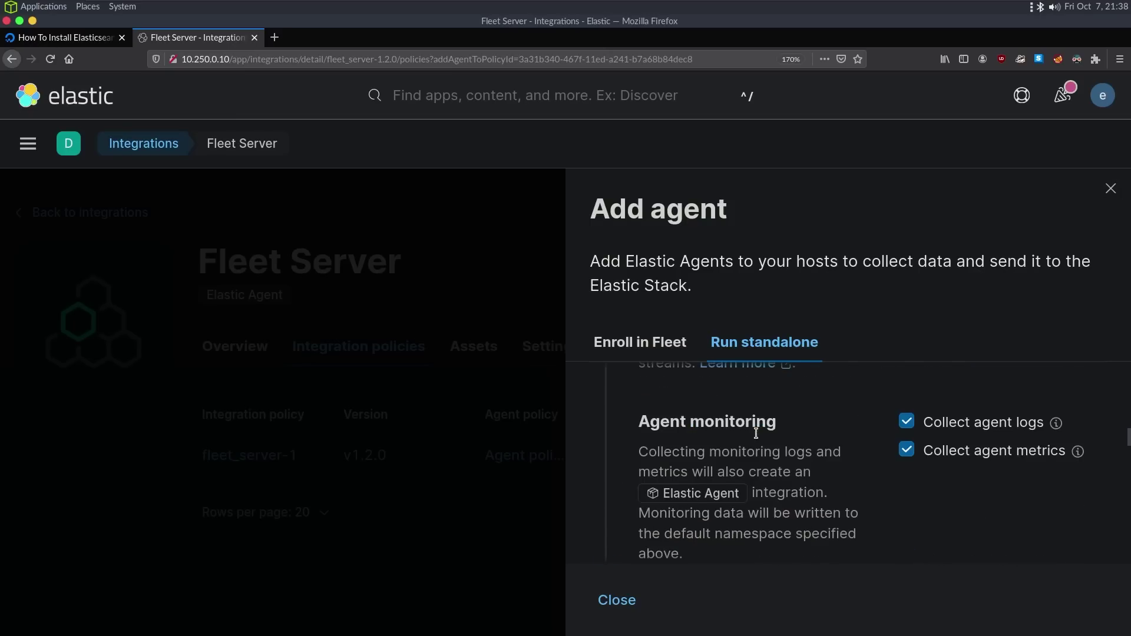
{"action": "scroll", "coordinate": [755, 434], "scroll_direction": "down", "scroll_amount": 10}
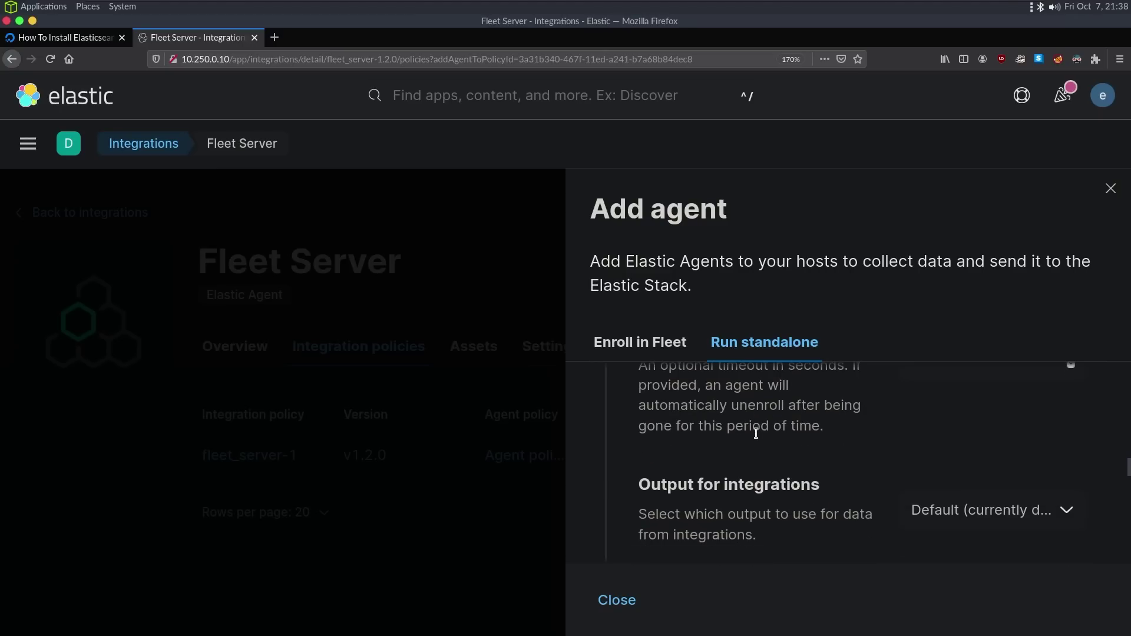
{"action": "scroll", "coordinate": [755, 433], "scroll_direction": "down", "scroll_amount": 8}
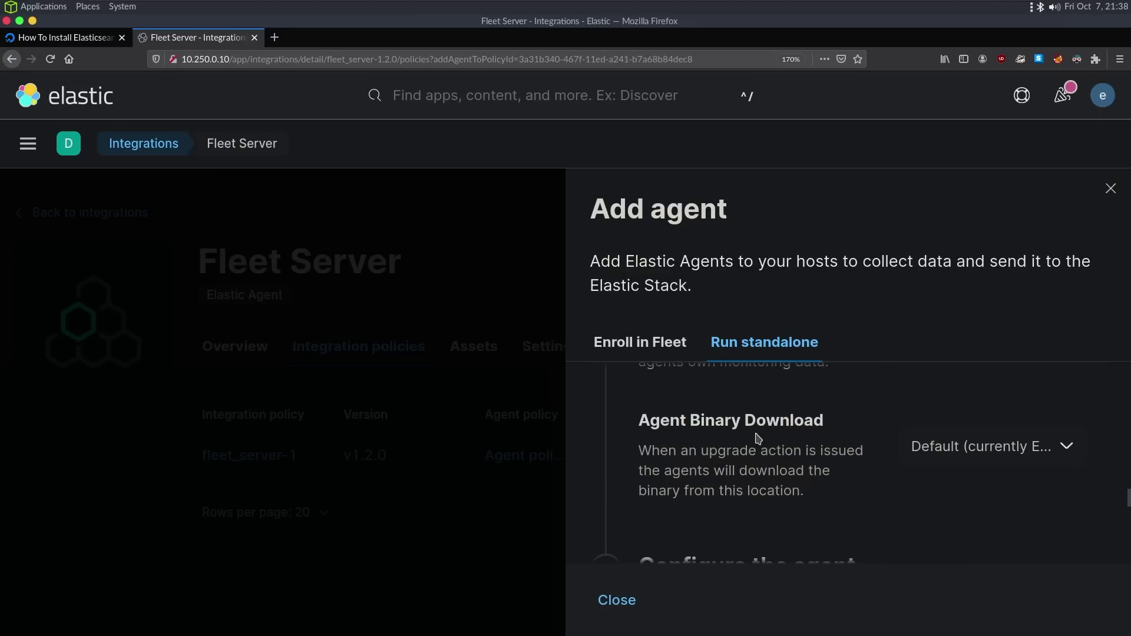
{"action": "scroll", "coordinate": [756, 433], "scroll_direction": "down", "scroll_amount": 2}
{"action": "scroll", "coordinate": [757, 436], "scroll_direction": "up", "scroll_amount": 6}
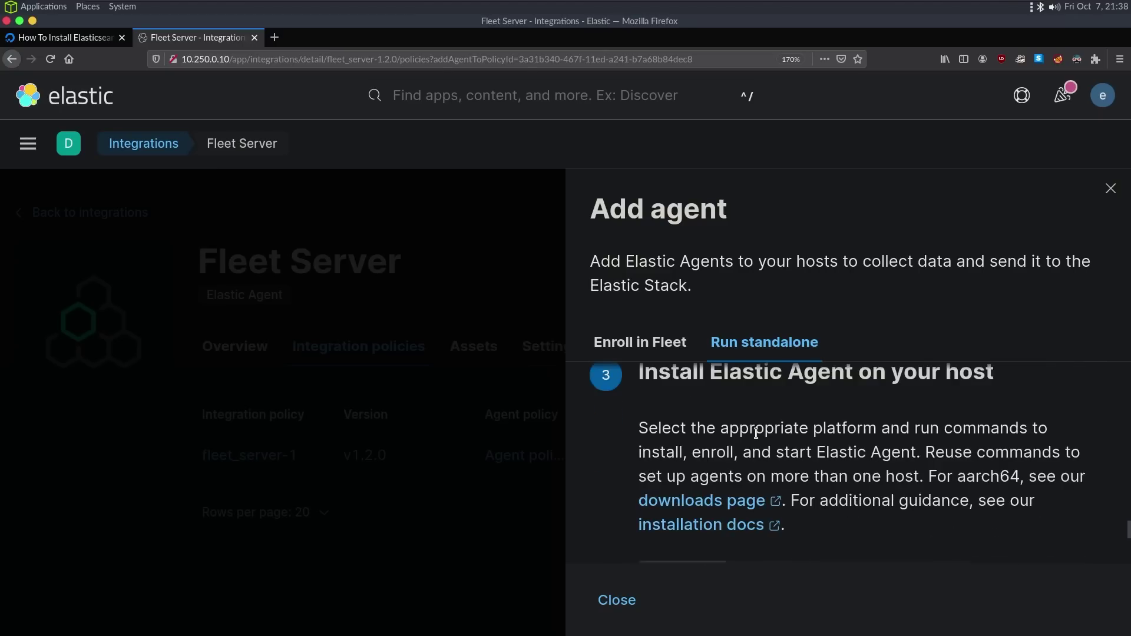
{"action": "scroll", "coordinate": [758, 438], "scroll_direction": "up", "scroll_amount": 10}
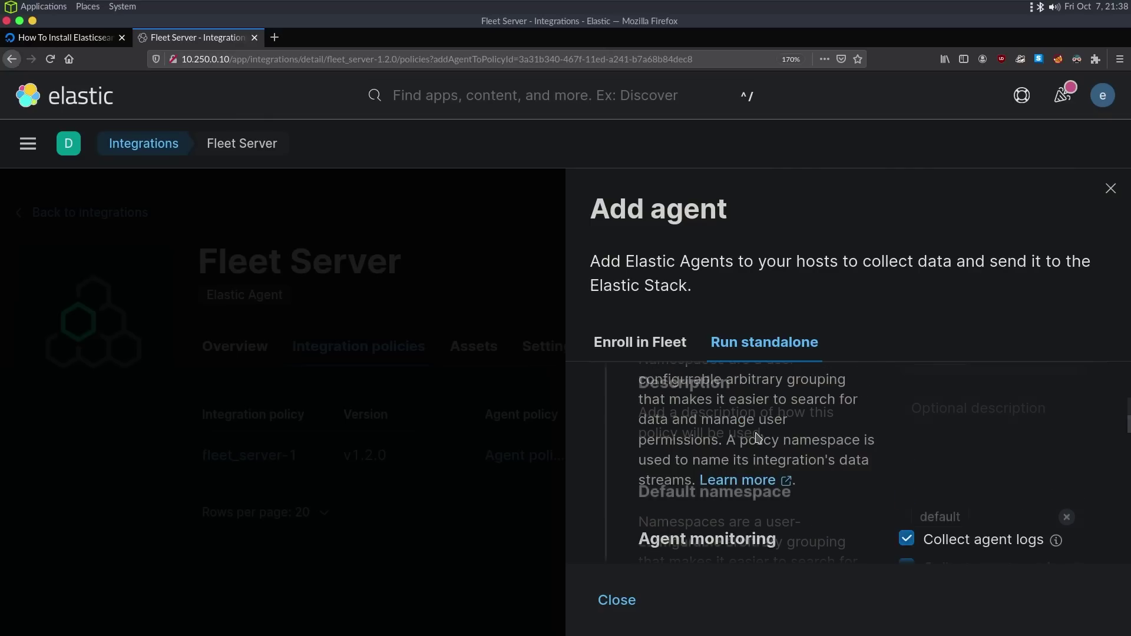
Try to create Agent policy 1 with system logs and metrics collection, and collapse its advanced options
{"action": "scroll", "coordinate": [756, 433], "scroll_direction": "up", "scroll_amount": 2}
{"action": "left_click", "coordinate": [995, 538]}
{"action": "scroll", "coordinate": [971, 494], "scroll_direction": "down", "scroll_amount": 3}
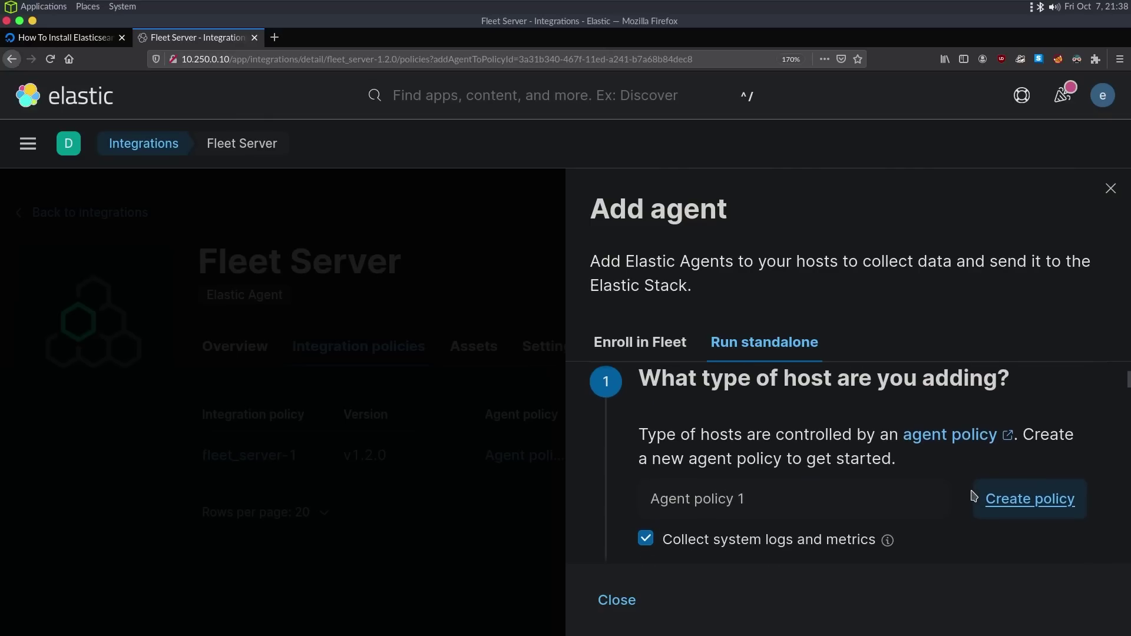
{"action": "scroll", "coordinate": [767, 469], "scroll_direction": "down", "scroll_amount": 3}
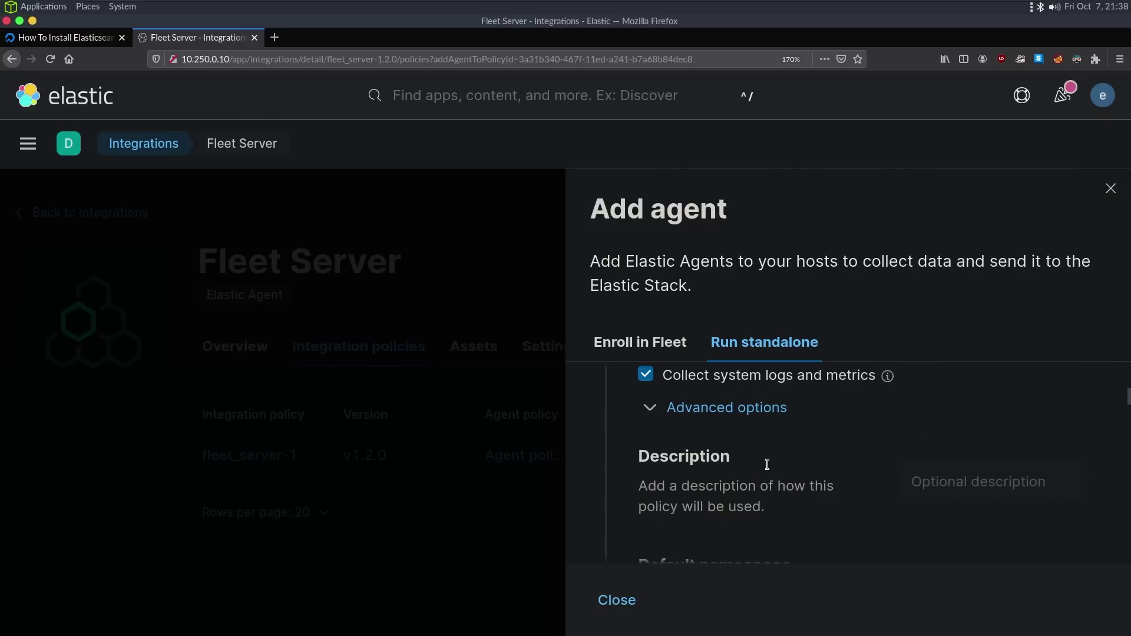
{"action": "scroll", "coordinate": [767, 465], "scroll_direction": "down", "scroll_amount": 3}
{"action": "scroll", "coordinate": [767, 466], "scroll_direction": "up", "scroll_amount": 2}
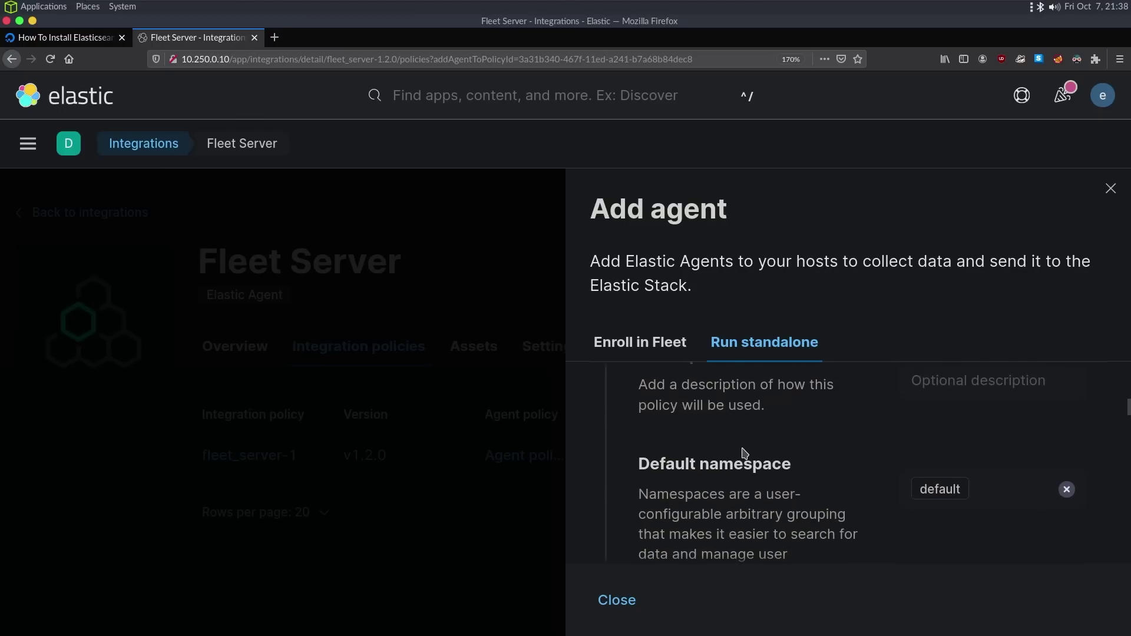
{"action": "scroll", "coordinate": [739, 379], "scroll_direction": "up", "scroll_amount": 2}
{"action": "scroll", "coordinate": [666, 406], "scroll_direction": "up", "scroll_amount": 1}
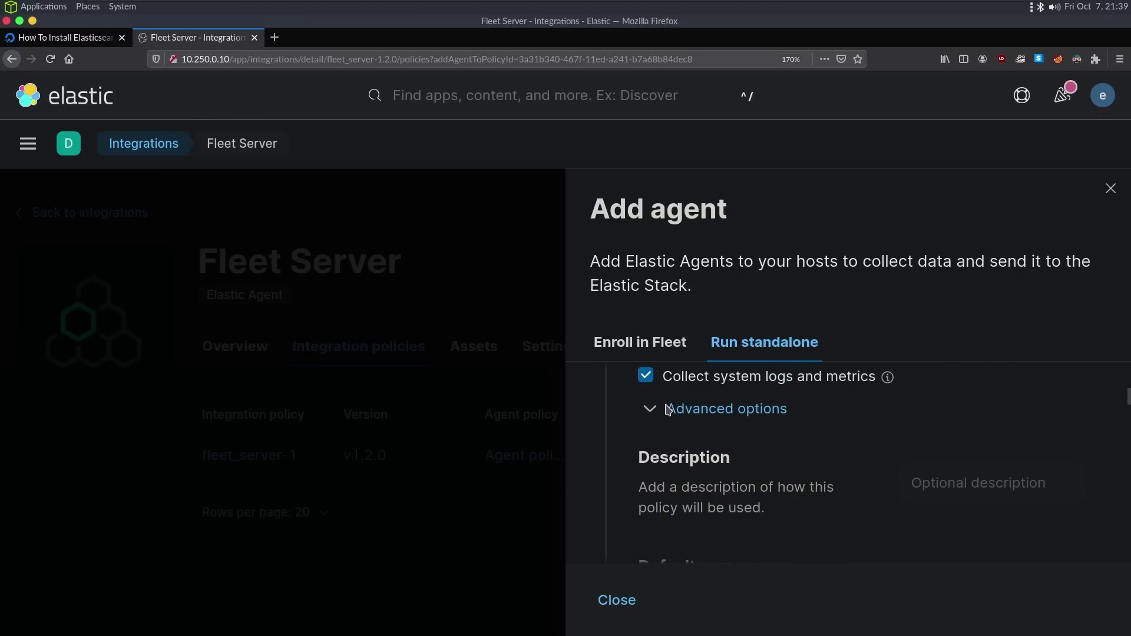
{"action": "left_click", "coordinate": [651, 411]}
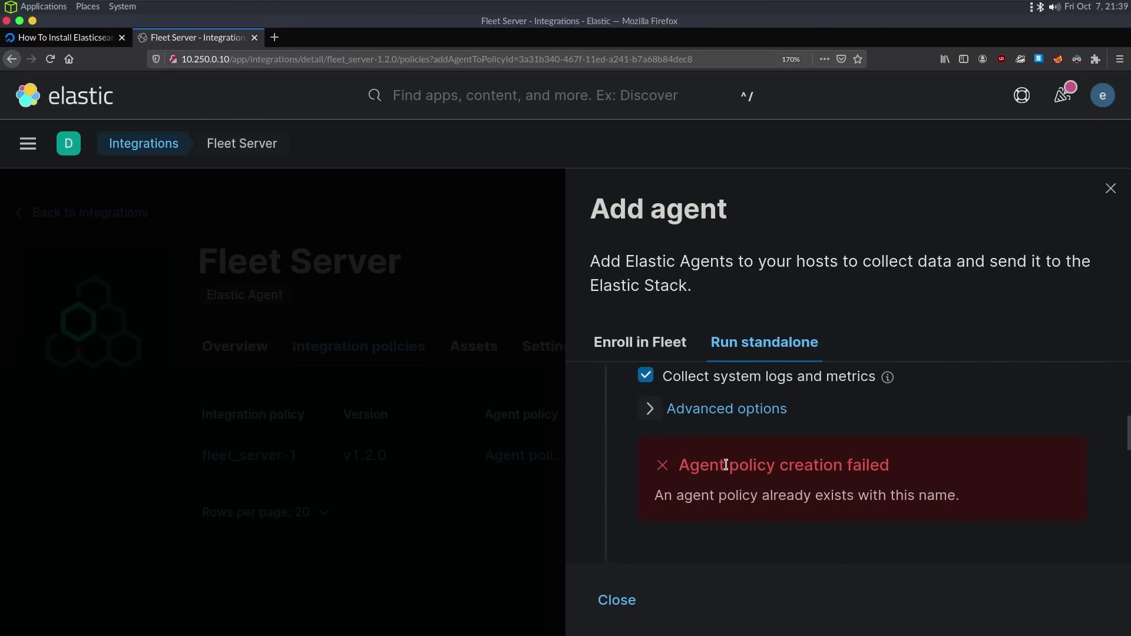
Show the Windows install commands for the standalone Elastic Agent 8.4.3 and copy them
{"action": "scroll", "coordinate": [866, 495], "scroll_direction": "up", "scroll_amount": 3}
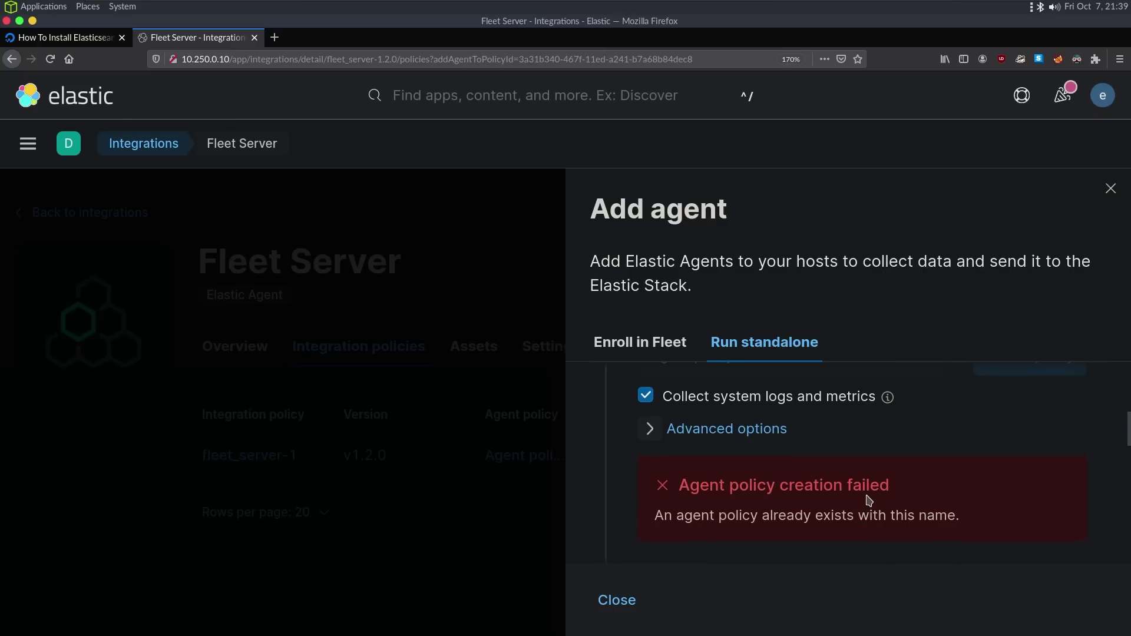
{"action": "scroll", "coordinate": [866, 494], "scroll_direction": "down", "scroll_amount": 5}
{"action": "scroll", "coordinate": [866, 494], "scroll_direction": "down", "scroll_amount": 5}
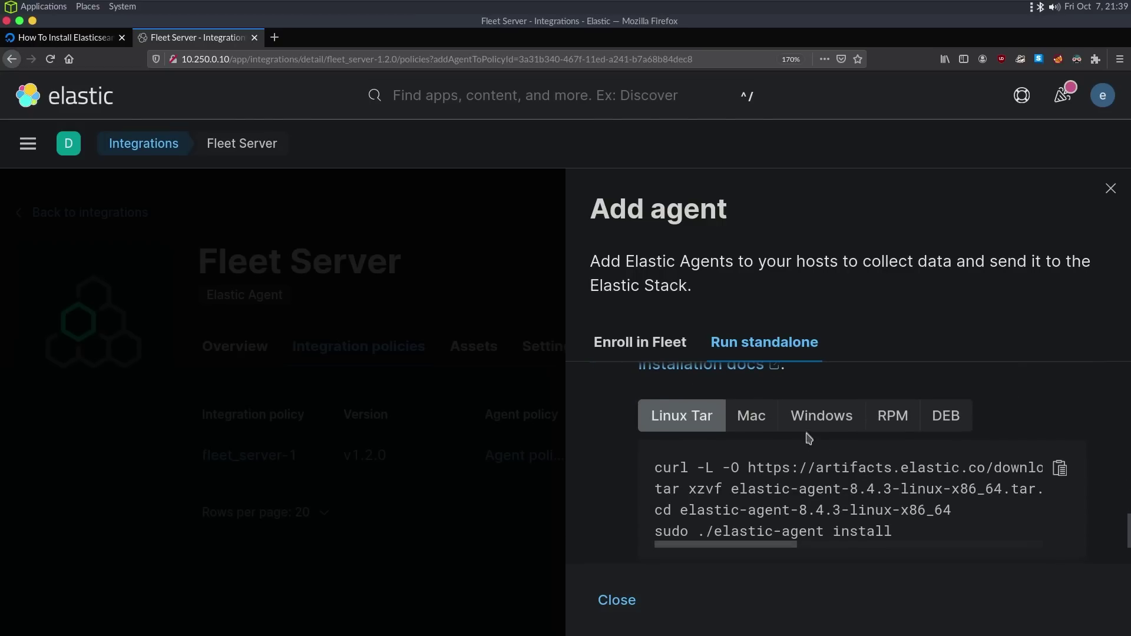
{"action": "left_click", "coordinate": [808, 419]}
{"action": "left_click", "coordinate": [1060, 470]}
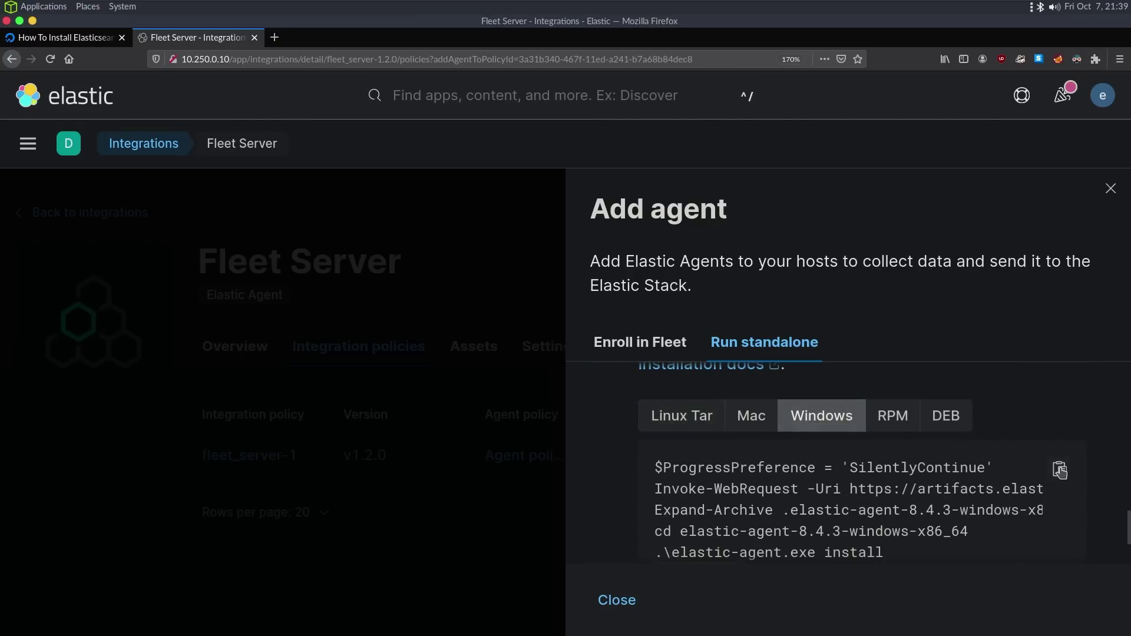
{"action": "scroll", "coordinate": [867, 495], "scroll_direction": "down", "scroll_amount": 1}
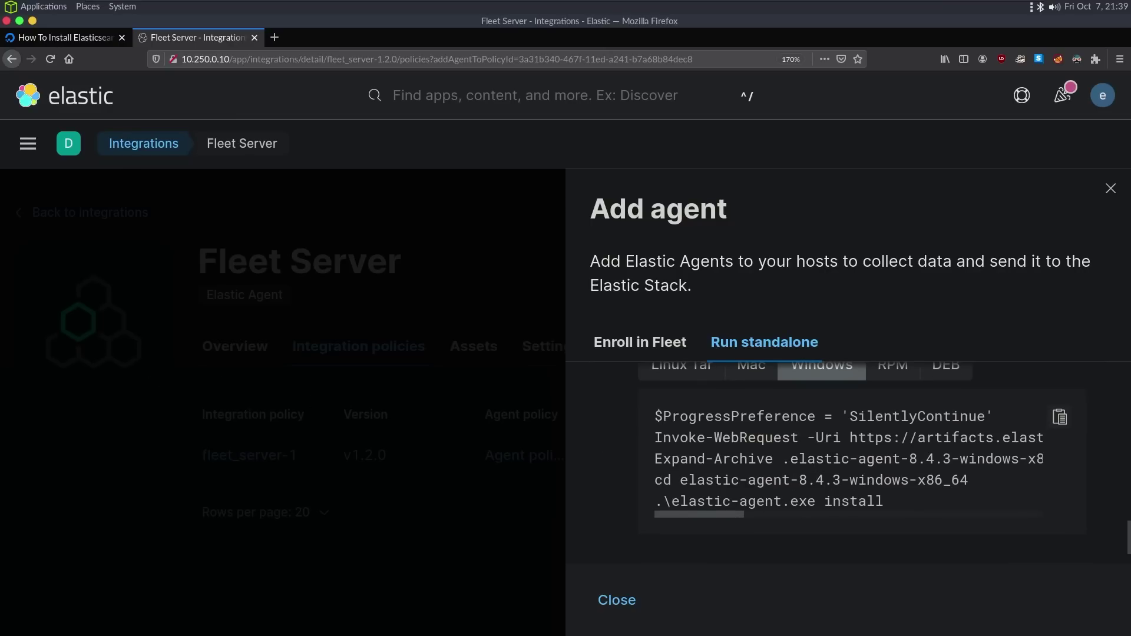
Switch to the Windows remote desktop and open a Windows PowerShell session
{"action": "key", "text": "alt+Tab"}
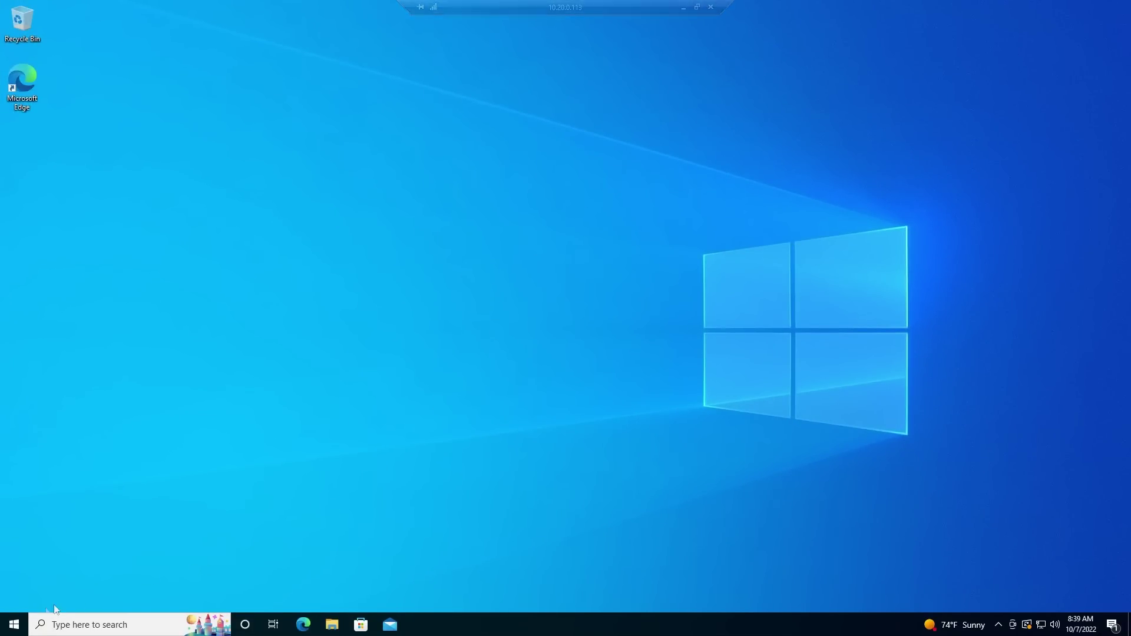
{"action": "left_click", "coordinate": [18, 625]}
{"action": "type", "text": "power"}
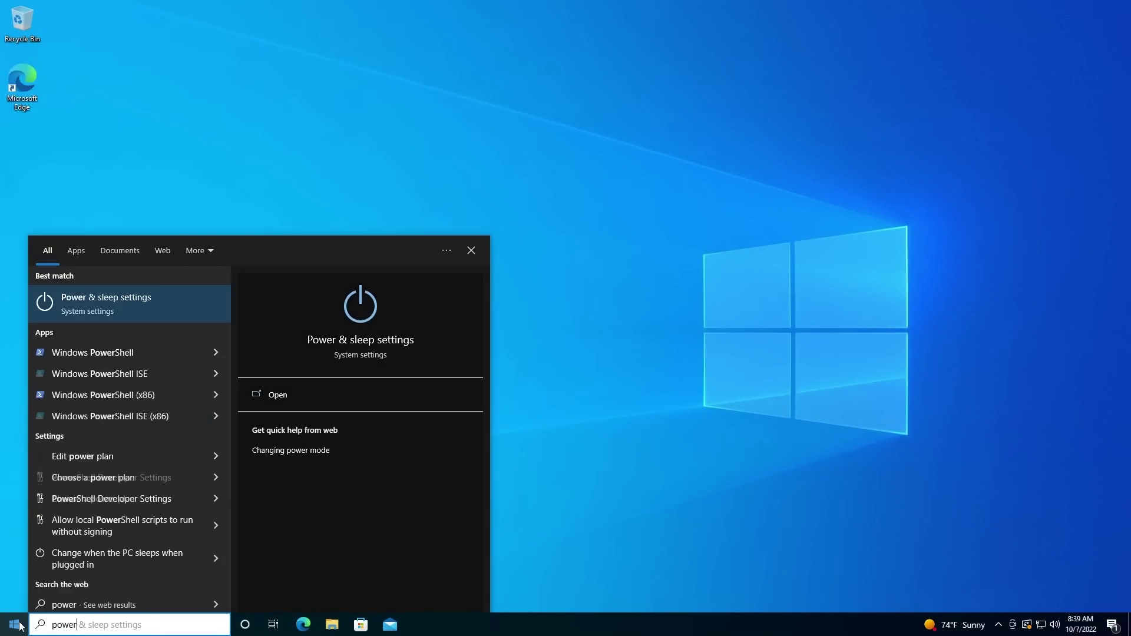
{"action": "key", "text": "Down"}
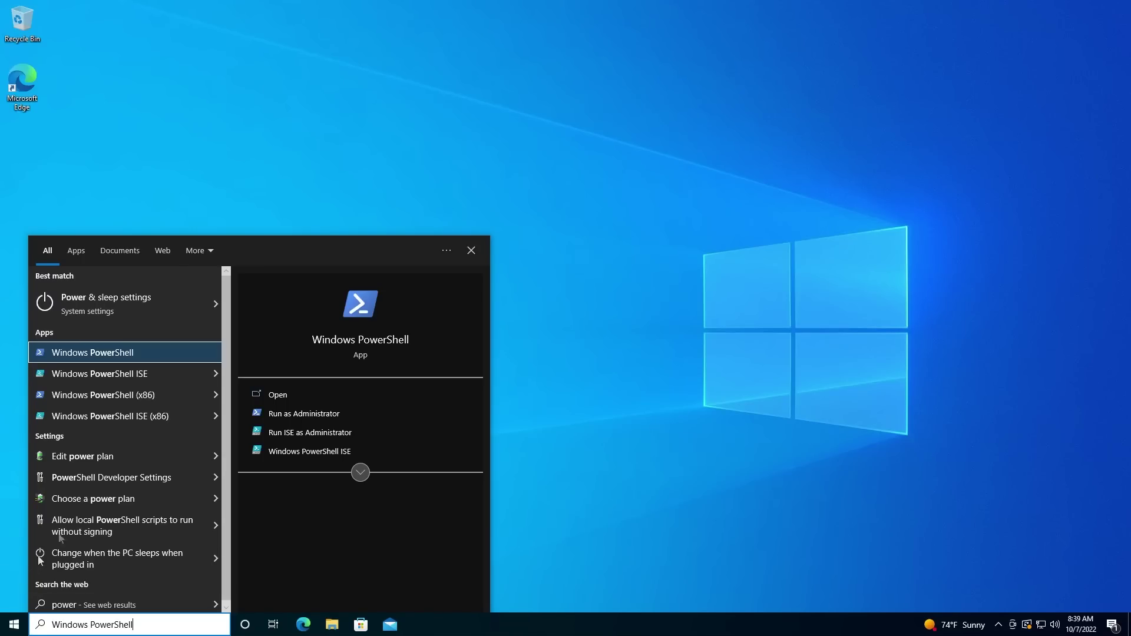
{"action": "key", "text": "Return"}
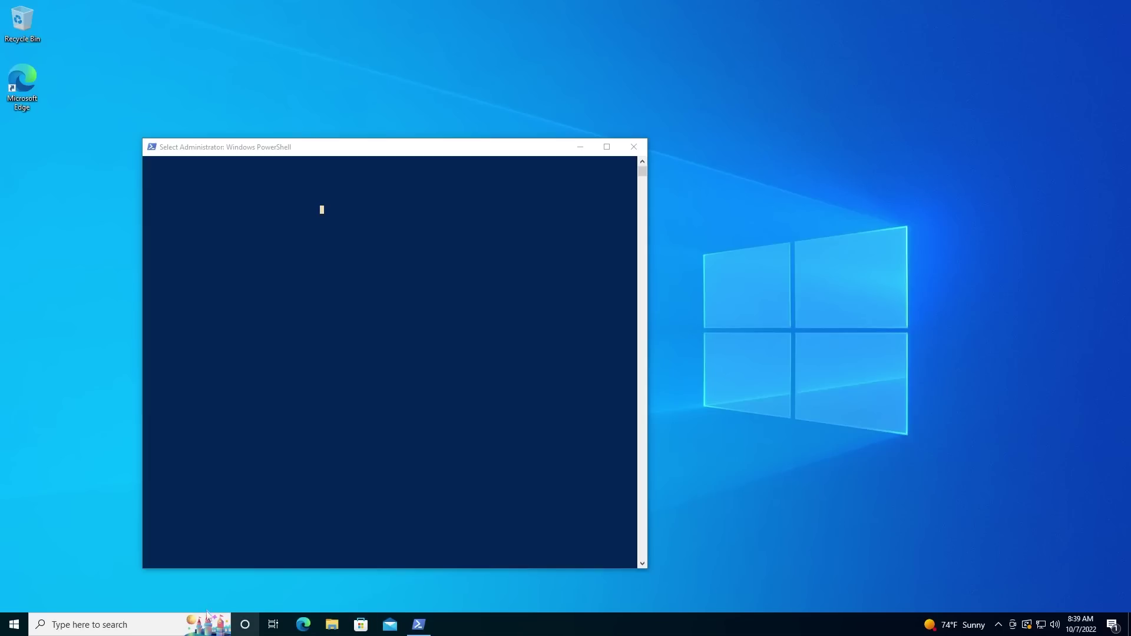
{"action": "left_click", "coordinate": [411, 393]}
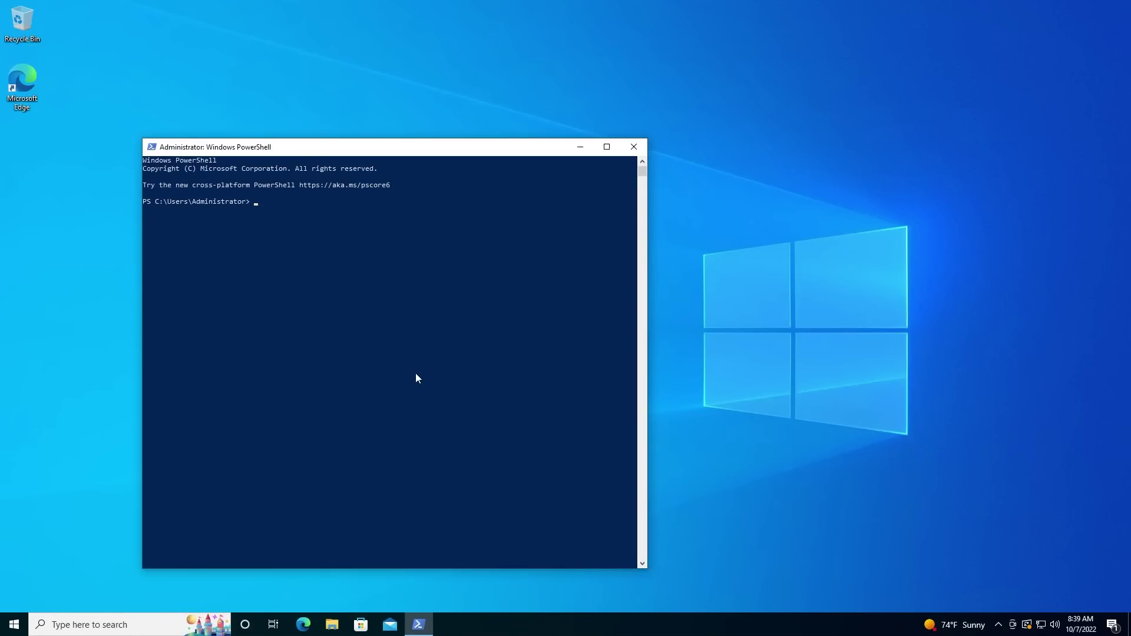
Copy the standalone Windows install commands again from Kibana, run them in PowerShell on the Windows host, and maximize its window with larger text
{"action": "right_click", "coordinate": [386, 147]}
{"action": "mouse_move", "coordinate": [429, 237]}
{"action": "left_click", "coordinate": [521, 259]}
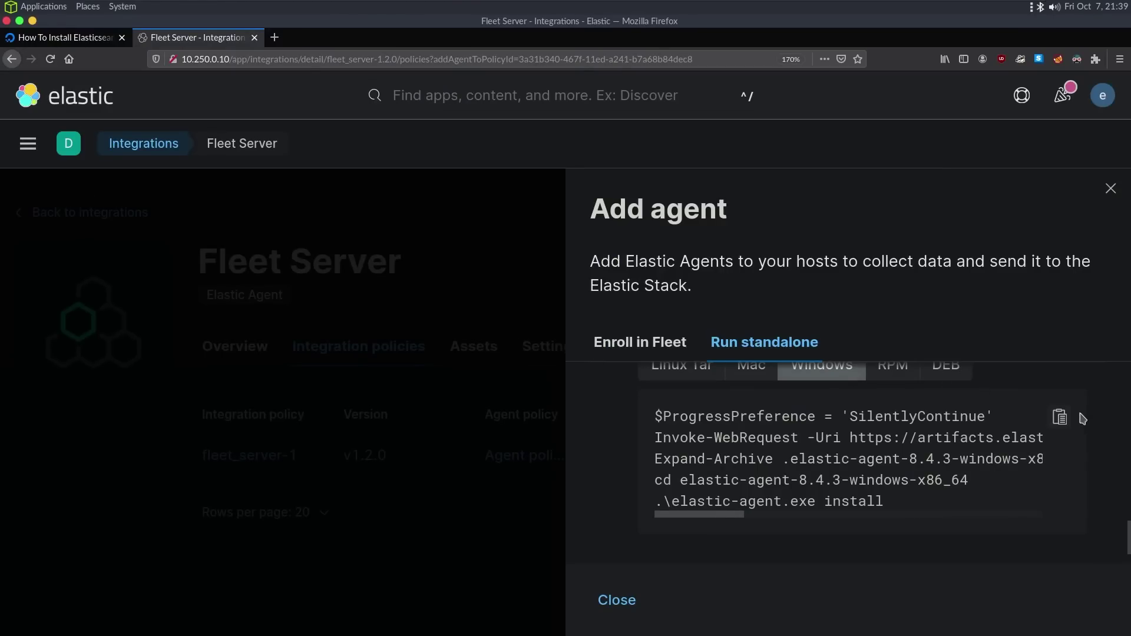
{"action": "left_click", "coordinate": [1063, 418]}
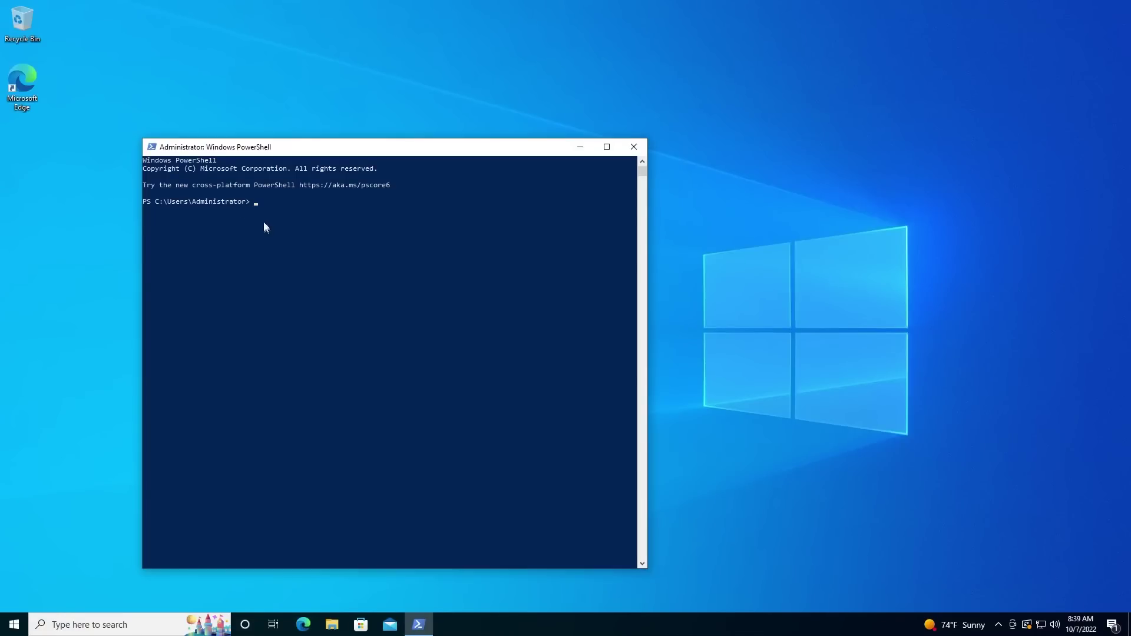
{"action": "right_click", "coordinate": [284, 239]}
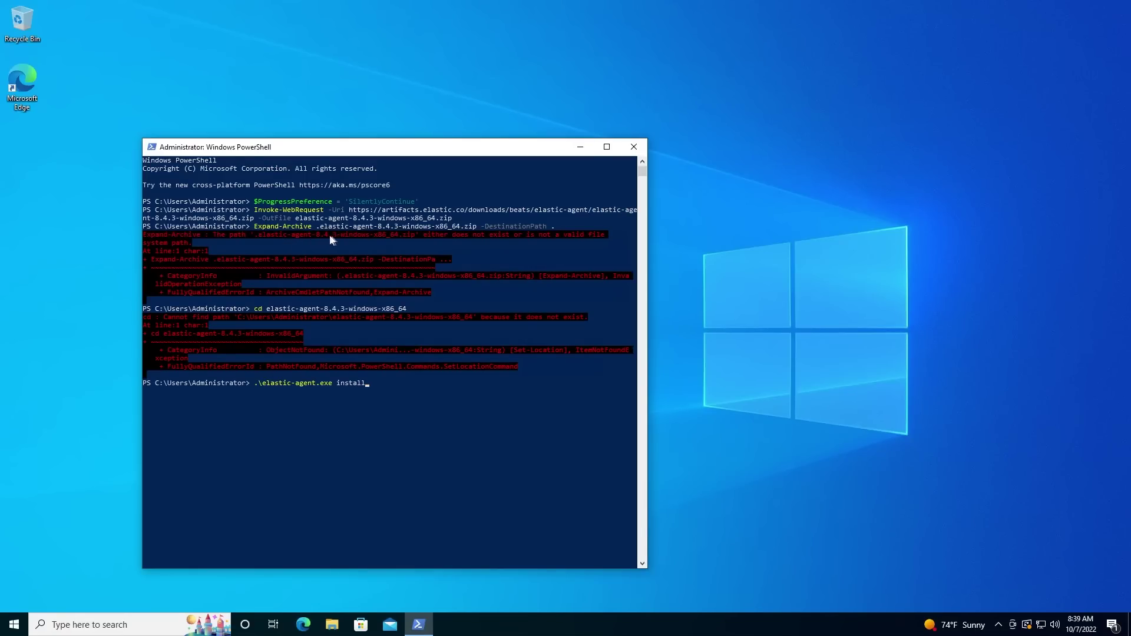
{"action": "scroll", "coordinate": [364, 266], "scroll_direction": "up", "scroll_amount": 2}
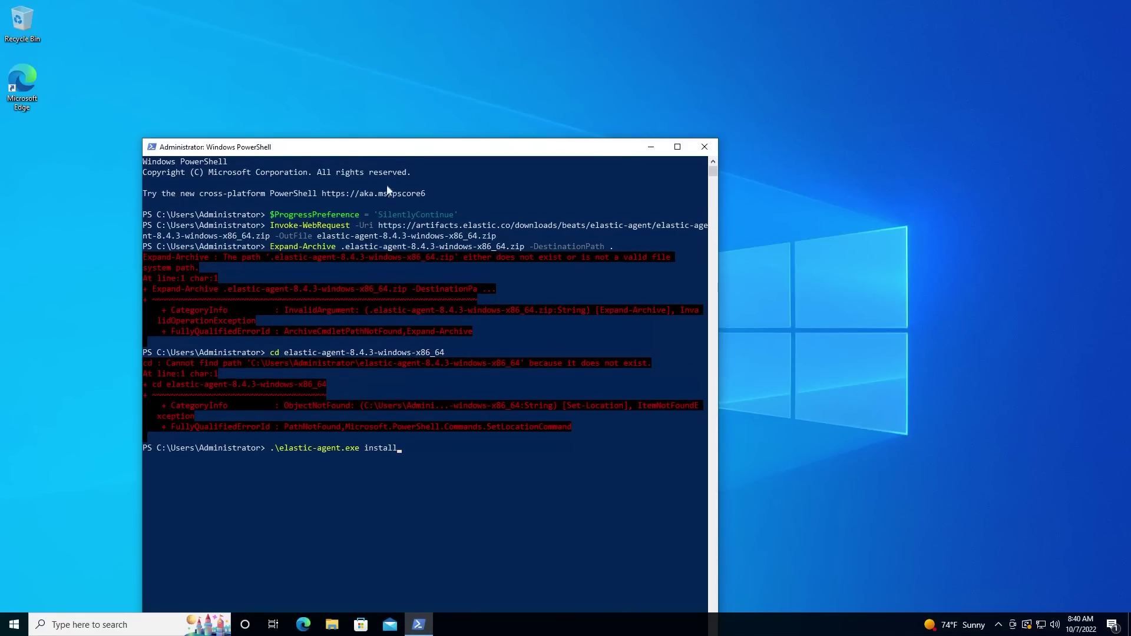
{"action": "double_click", "coordinate": [383, 149]}
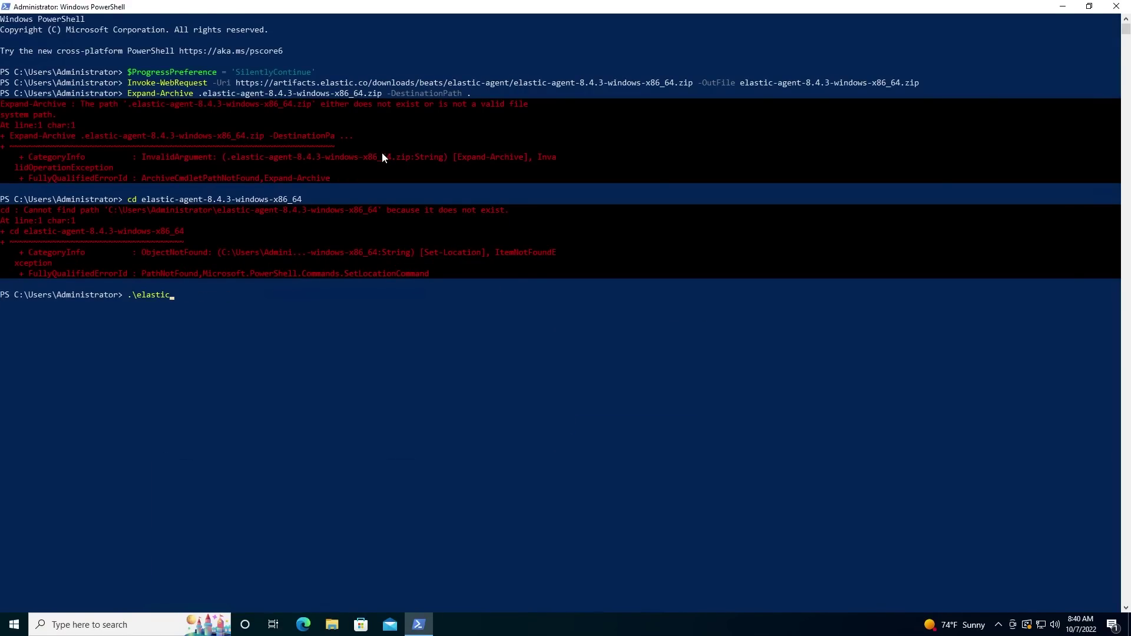
List the home folder's files and extract .\elastic-agent-8.4.3-windows-x86_64.zip into the current folder with Expand-Archive
{"action": "type", "text": "dir"}
{"action": "key", "text": "Return"}
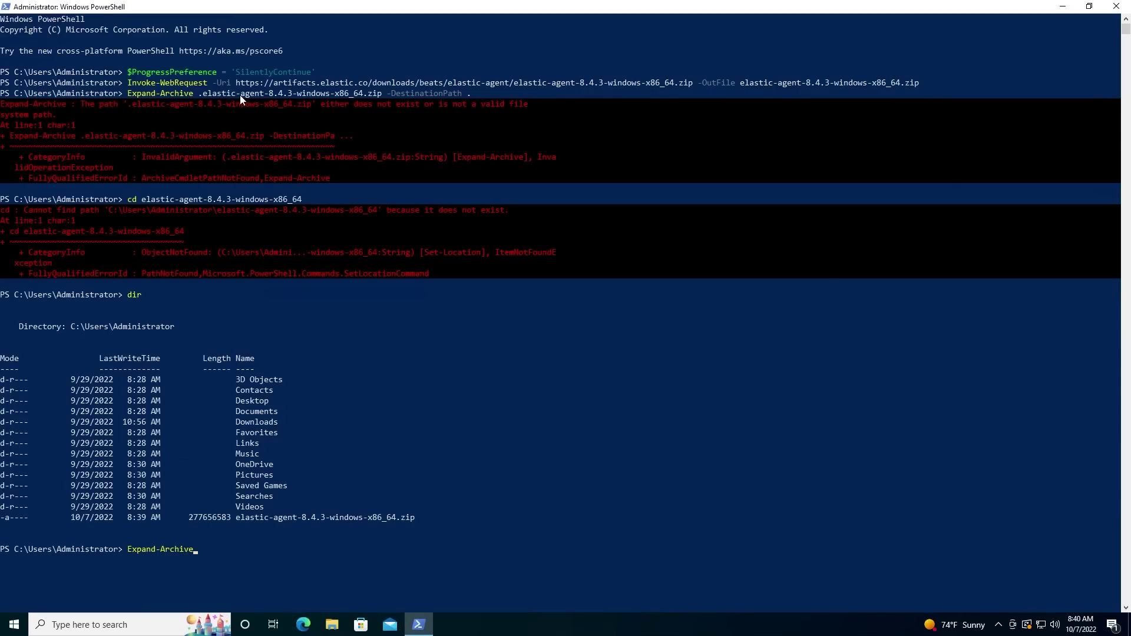
{"action": "key", "text": "Tab"}
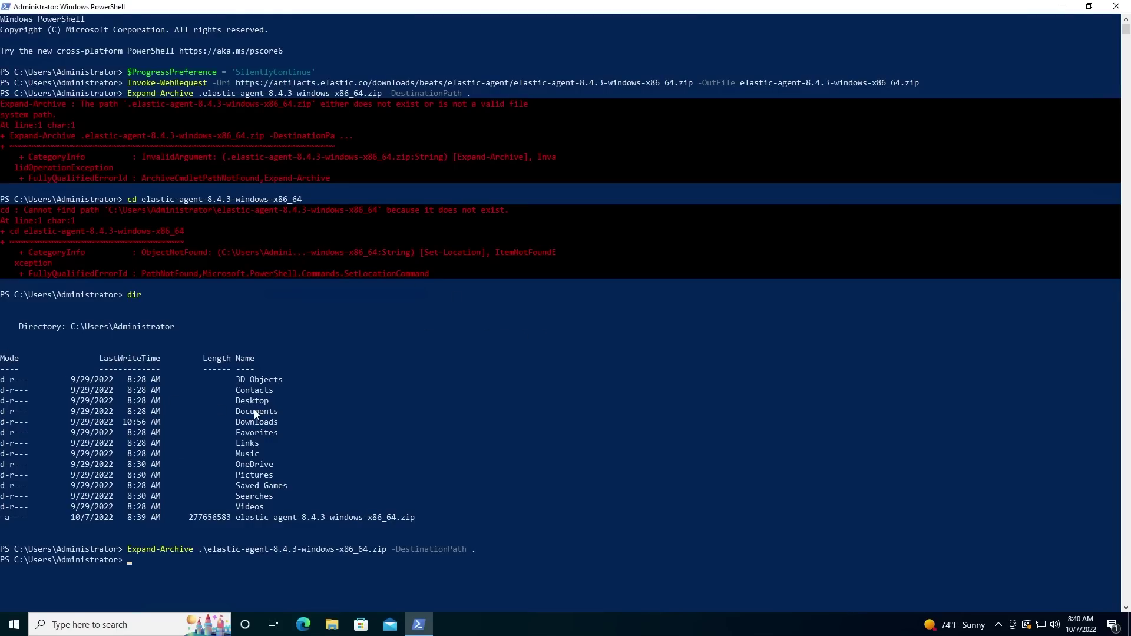
Change into the extracted .\elastic-agent-8.4.3-windows-x86_64\ directory
{"action": "type", "text": "cd"}
{"action": "key", "text": "Tab"}
{"action": "key", "text": "Tab"}
{"action": "key", "text": "BackSpace"}
{"action": "type", "text": "\\e"}
{"action": "key", "text": "Tab"}
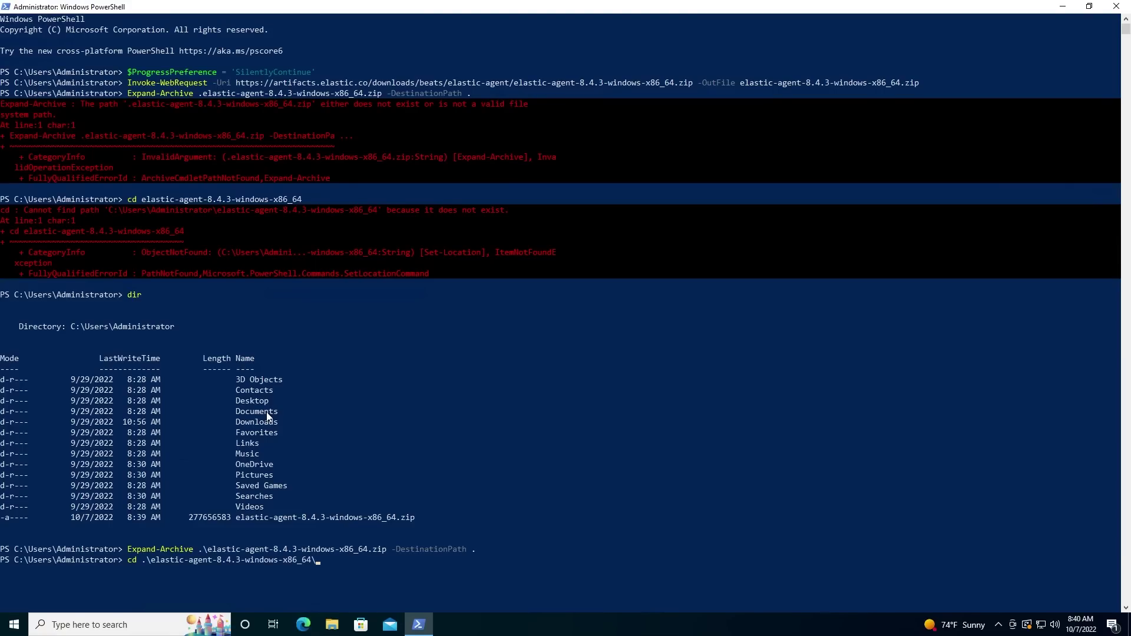
{"action": "key", "text": "Return"}
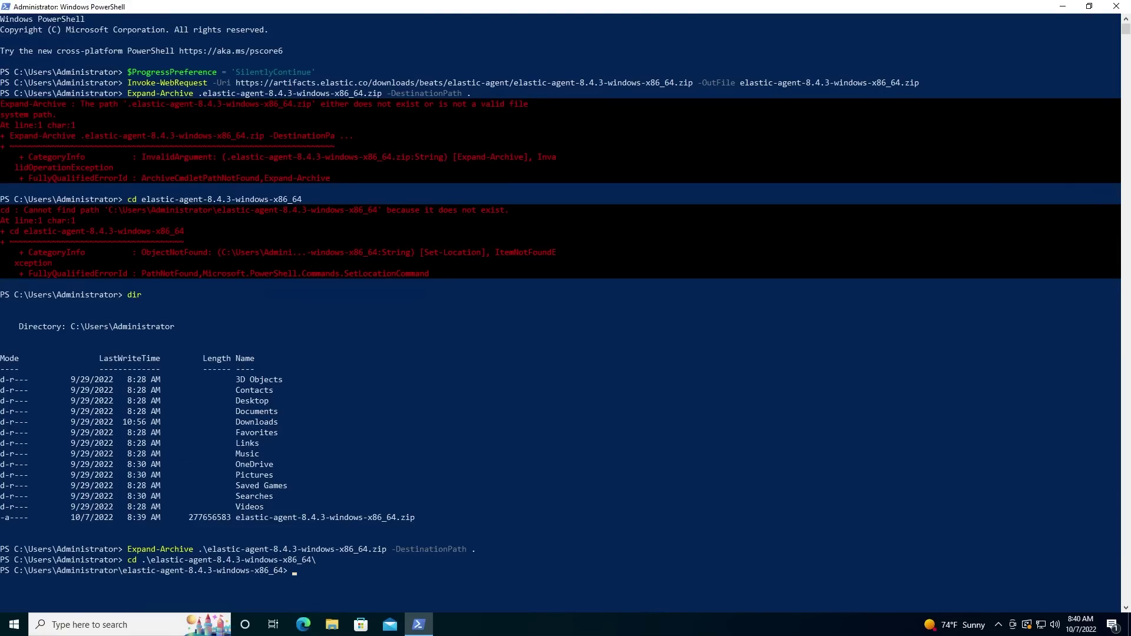
Return to Firefox and switch the Add agent instructions from the standalone option to Fleet enrollment
{"action": "key", "text": "alt+Tab"}
{"action": "triple_click", "coordinate": [753, 498]}
{"action": "left_click", "coordinate": [889, 506]}
{"action": "mouse_move", "coordinate": [715, 502]}
{"action": "left_mouse_down"}
{"action": "mouse_move", "coordinate": [793, 510]}
{"action": "mouse_move", "coordinate": [735, 511]}
{"action": "left_mouse_up"}
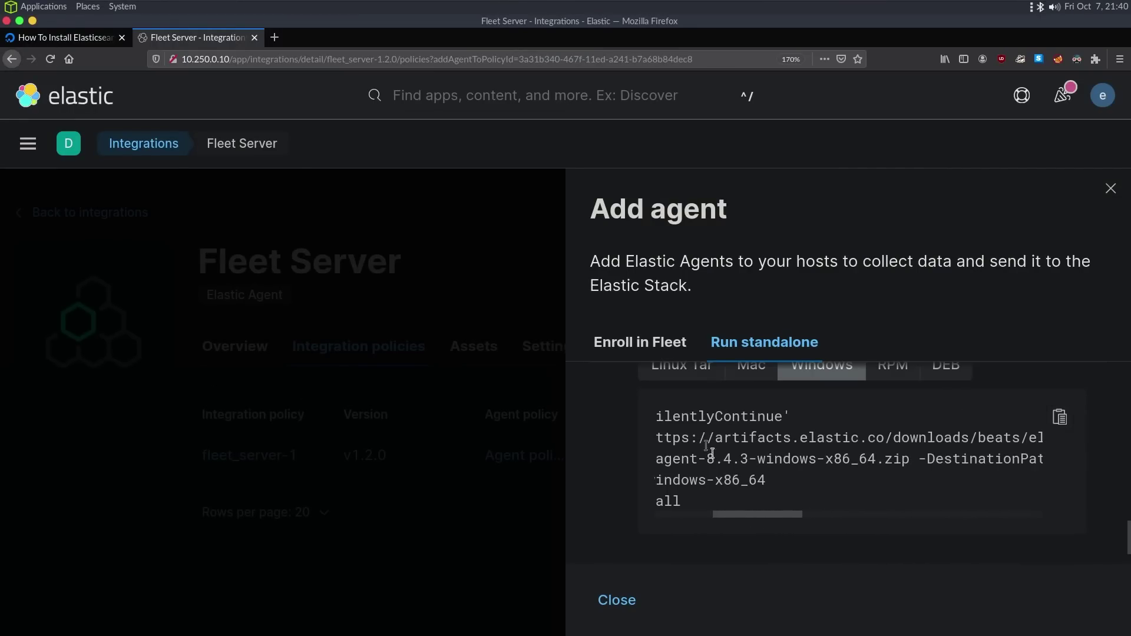
{"action": "left_click", "coordinate": [650, 343]}
Create Agent policy 2 for the Windows host with collection of system logs and metrics
{"action": "scroll", "coordinate": [714, 444], "scroll_direction": "up", "scroll_amount": 3}
{"action": "scroll", "coordinate": [714, 444], "scroll_direction": "up", "scroll_amount": 3}
{"action": "scroll", "coordinate": [714, 444], "scroll_direction": "down", "scroll_amount": 2}
{"action": "scroll", "coordinate": [714, 444], "scroll_direction": "down", "scroll_amount": 2}
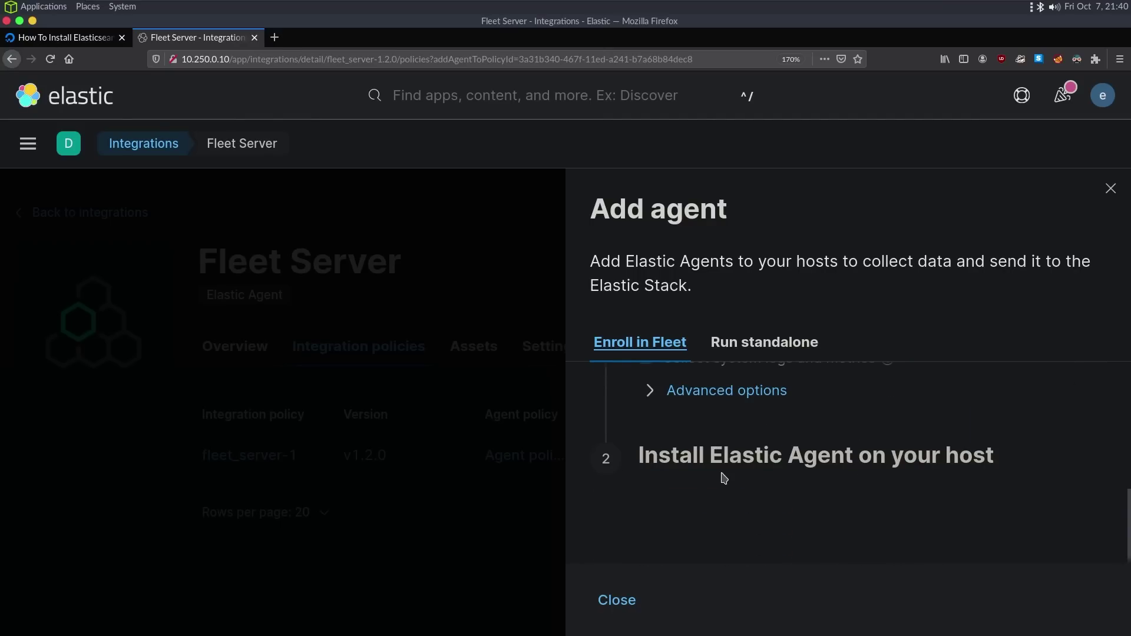
{"action": "scroll", "coordinate": [723, 478], "scroll_direction": "down", "scroll_amount": 2}
{"action": "scroll", "coordinate": [723, 478], "scroll_direction": "up", "scroll_amount": 4}
{"action": "scroll", "coordinate": [724, 478], "scroll_direction": "down", "scroll_amount": 5}
{"action": "scroll", "coordinate": [723, 478], "scroll_direction": "down", "scroll_amount": 4}
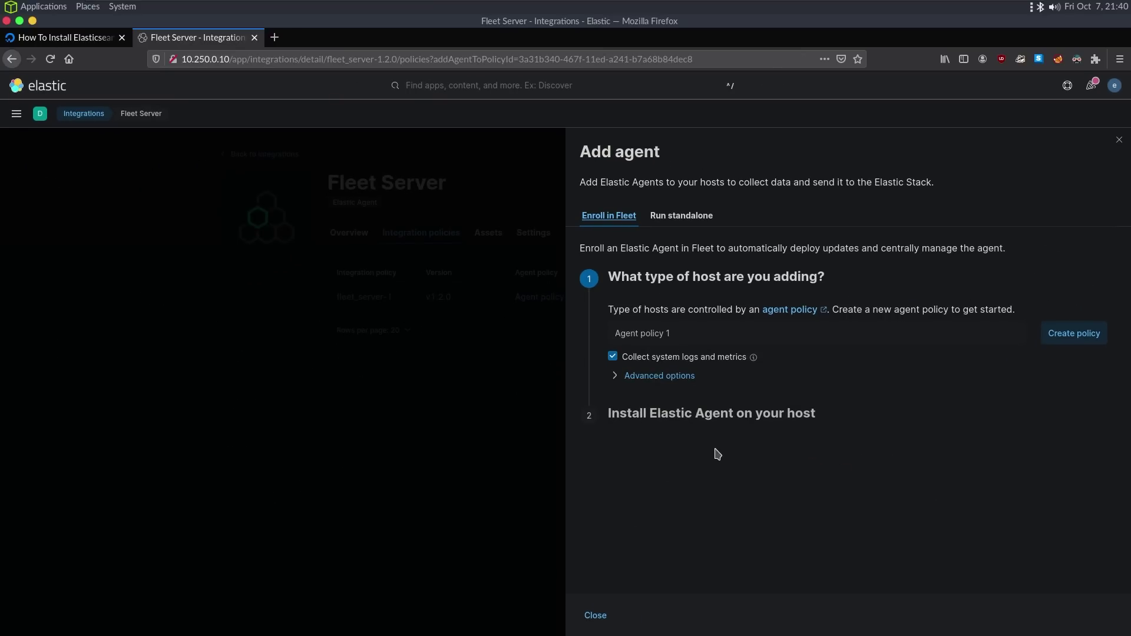
{"action": "left_click", "coordinate": [711, 343]}
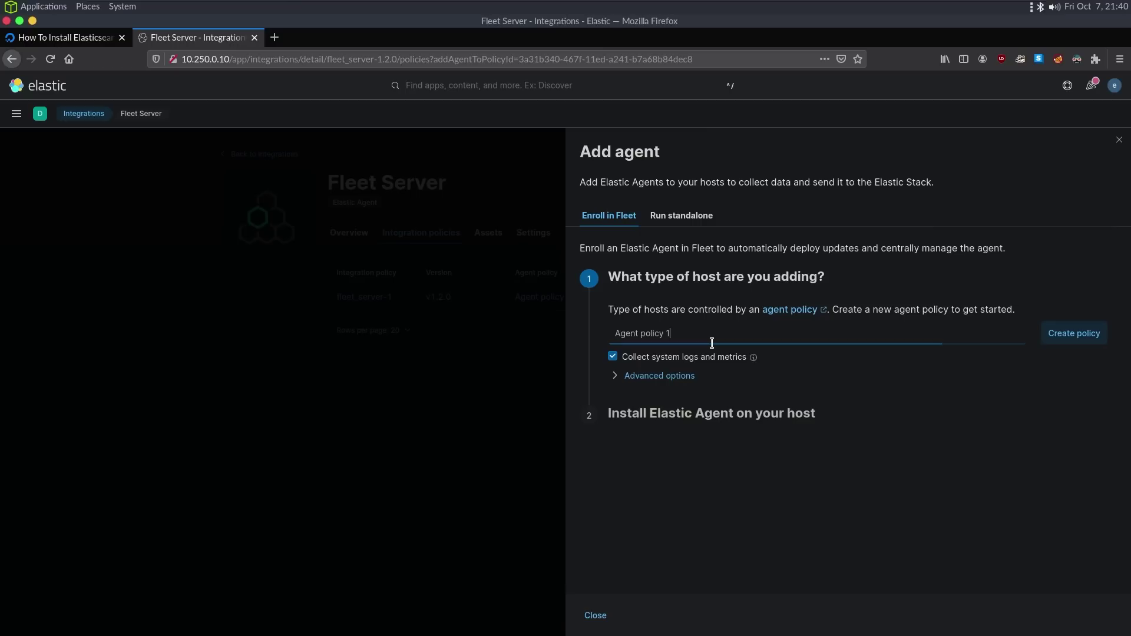
{"action": "left_click", "coordinate": [1072, 333]}
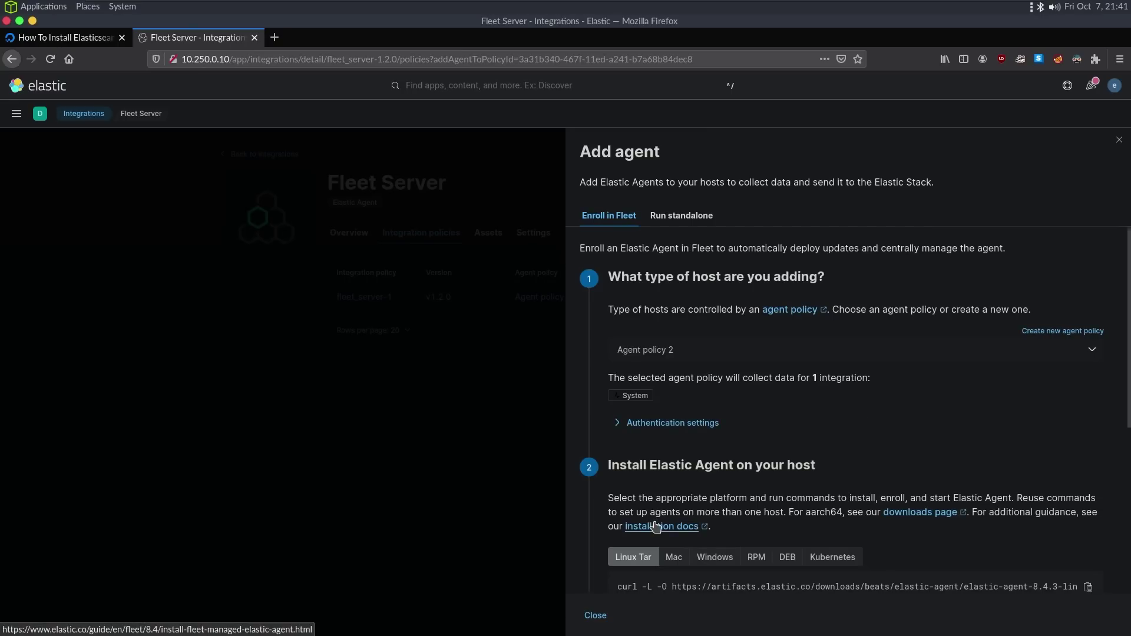
Show the Windows enrollment commands for Agent policy 2 and copy the elastic-agent.exe install line with its Fleet Server URL and enrollment token
{"action": "scroll", "coordinate": [695, 501], "scroll_direction": "down", "scroll_amount": 3}
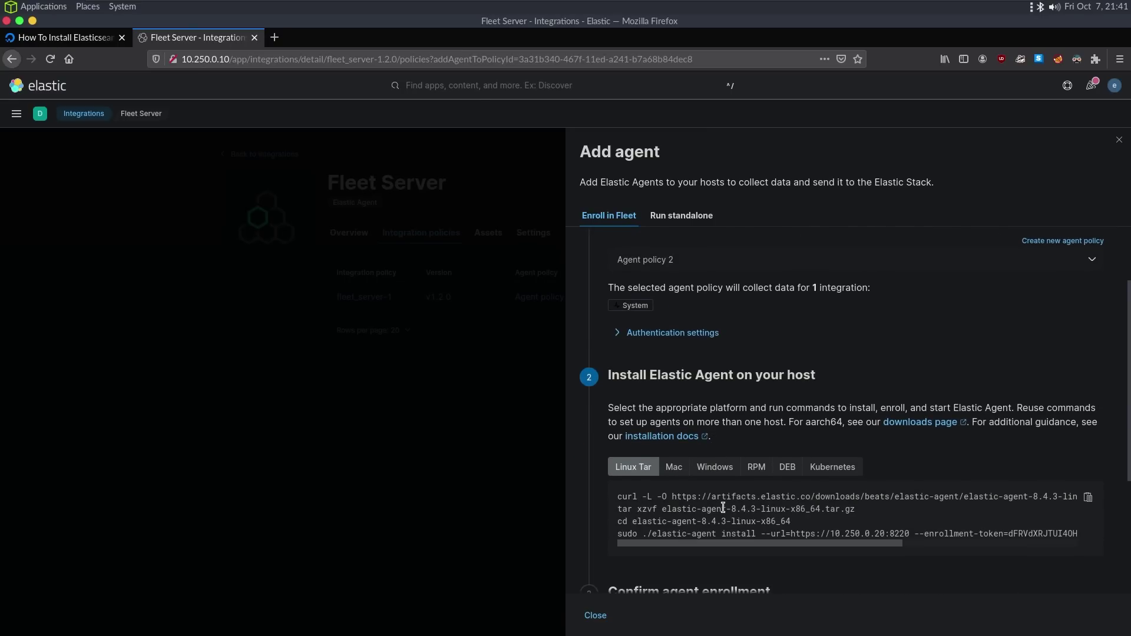
{"action": "left_click", "coordinate": [716, 468]}
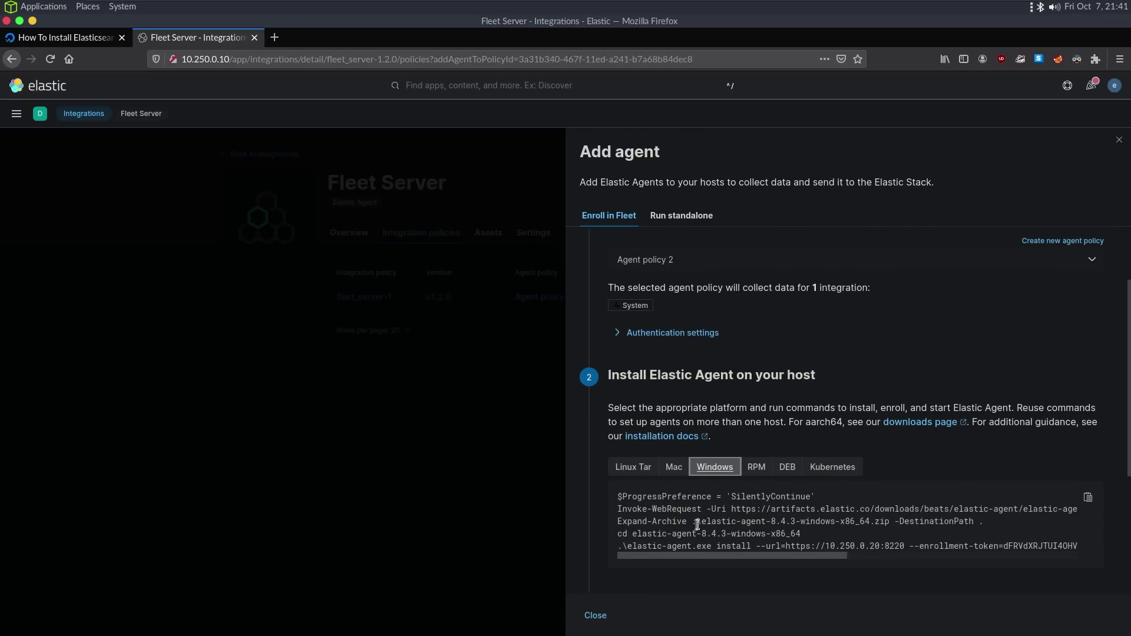
{"action": "left_click_drag", "start_coordinate": [802, 536], "coordinate": [617, 495]}
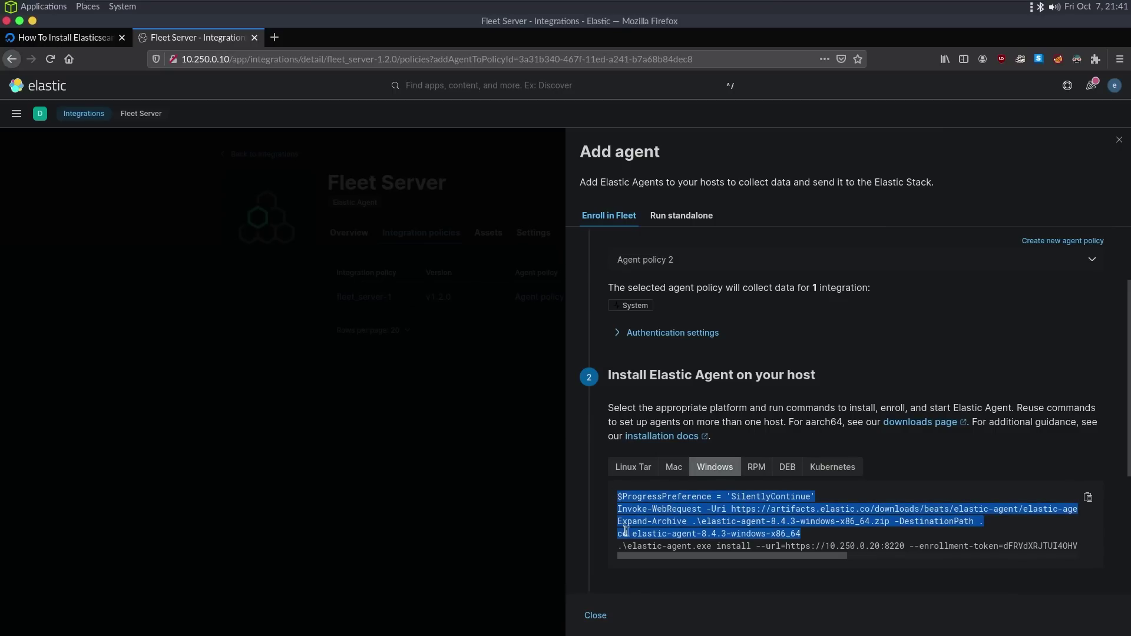
{"action": "left_click_drag", "start_coordinate": [622, 546], "coordinate": [1040, 550]}
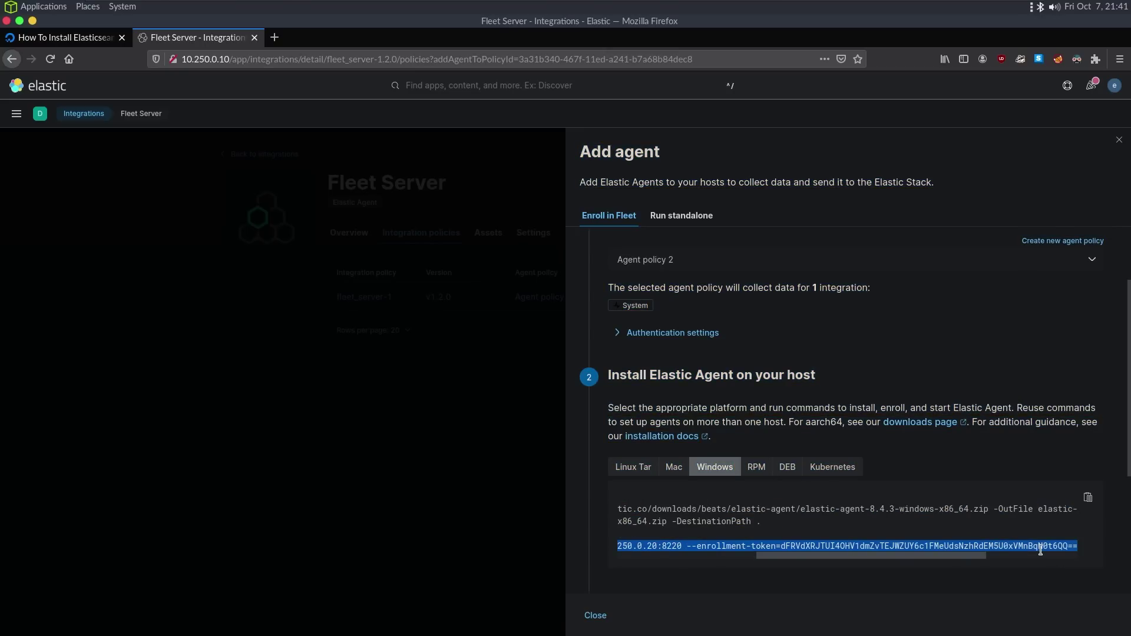
Clear the PowerShell screen on the Windows host and run the copied elastic-agent.exe install command, including the enrollment token, with --insecure added
{"action": "key", "text": "alt+Tab"}
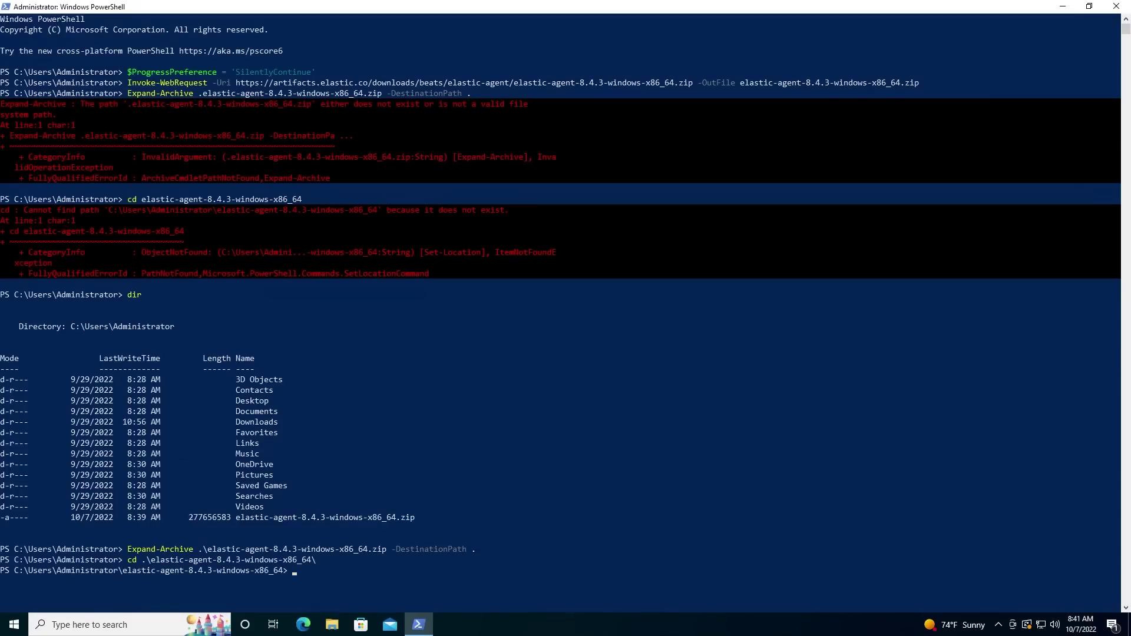
{"action": "key", "text": "ctrl+c"}
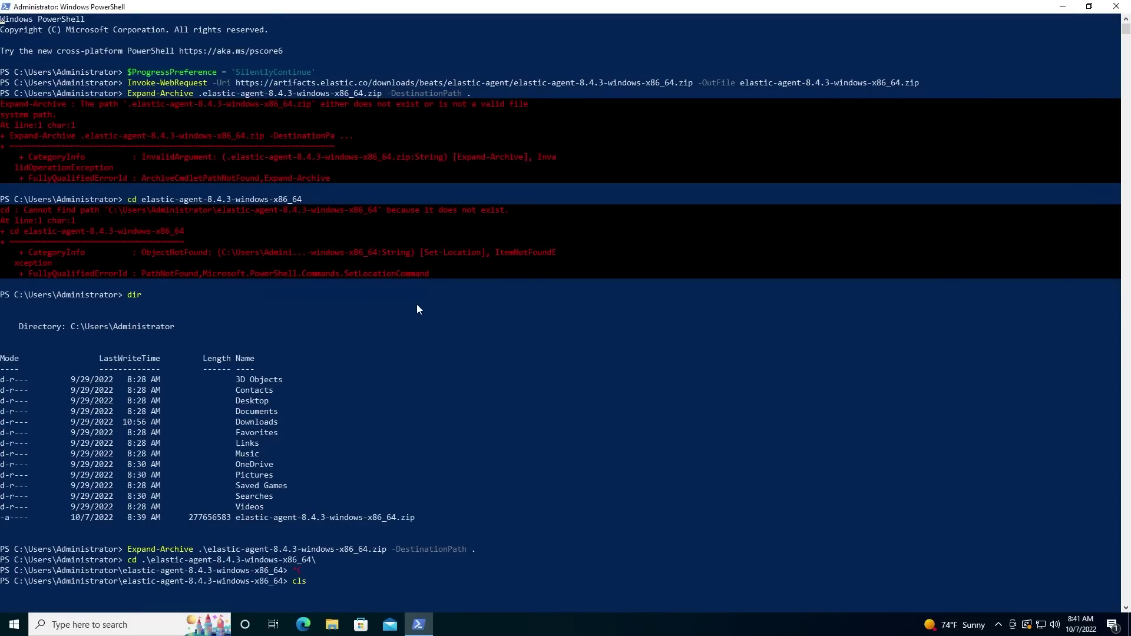
{"action": "key", "text": "ctrl+l"}
{"action": "key", "text": "ctrl+v"}
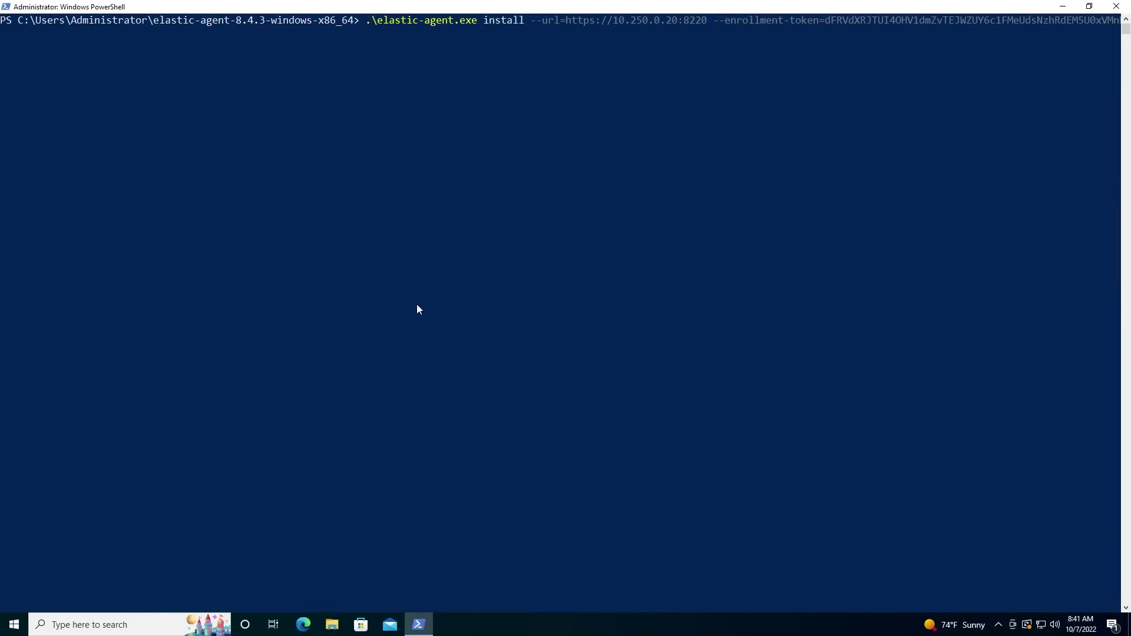
{"action": "scroll", "coordinate": [417, 305], "scroll_direction": "down", "scroll_amount": 2}
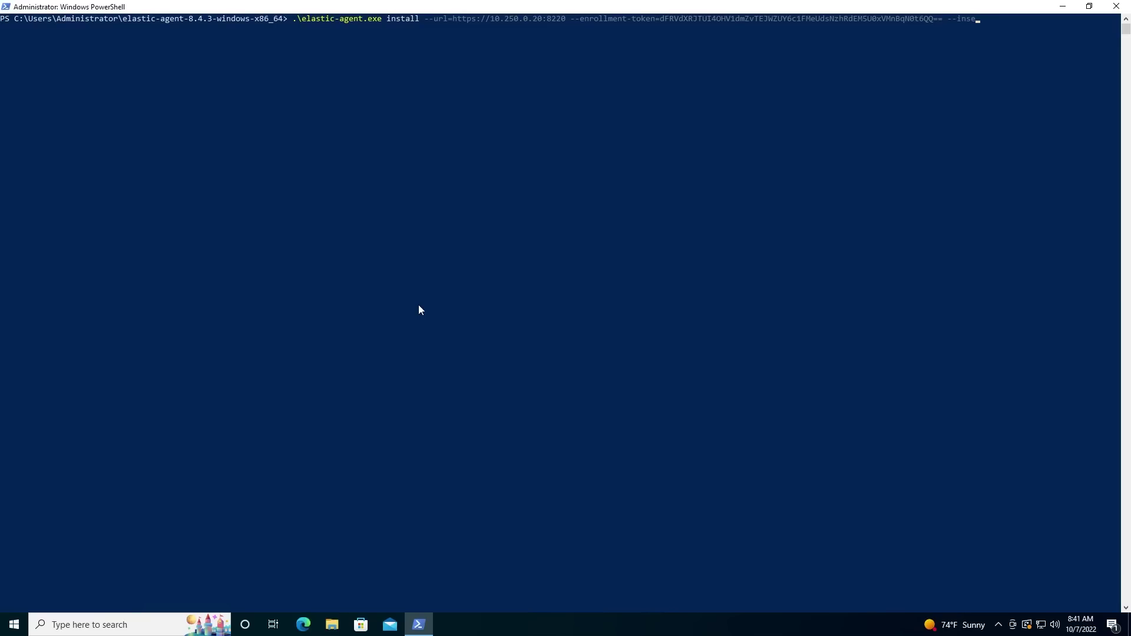
{"action": "scroll", "coordinate": [428, 309], "scroll_direction": "up", "scroll_amount": 3}
{"action": "scroll", "coordinate": [428, 310], "scroll_direction": "up", "scroll_amount": 1}
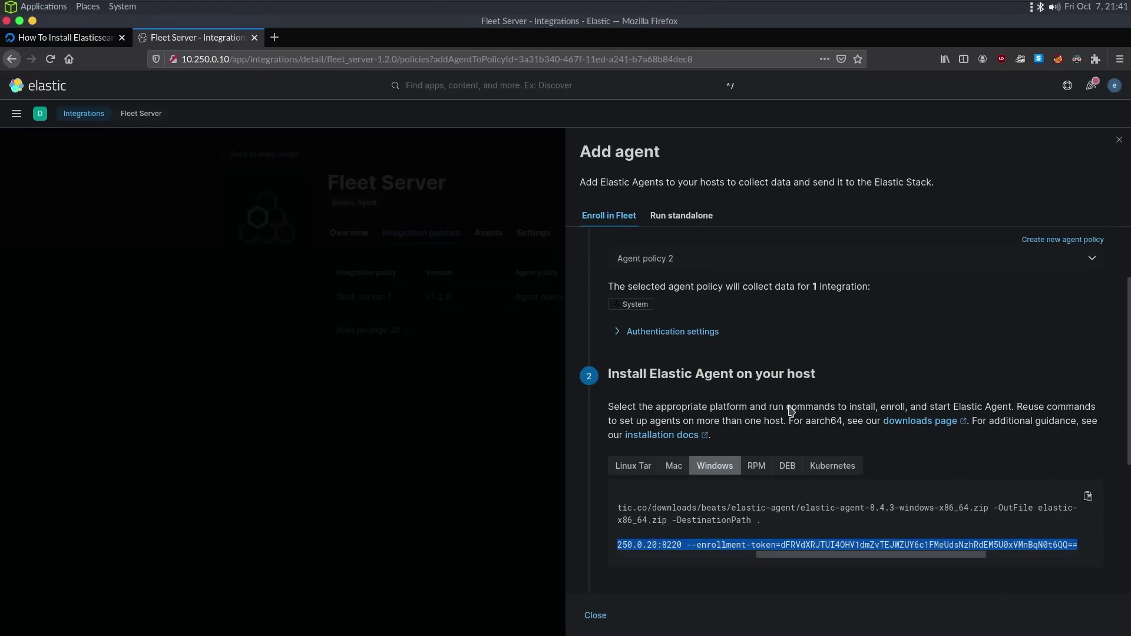
Check the agent's enrollment status in Kibana and close the Add agent and Add a Fleet Server panels
{"action": "scroll", "coordinate": [781, 507], "scroll_direction": "down", "scroll_amount": 5}
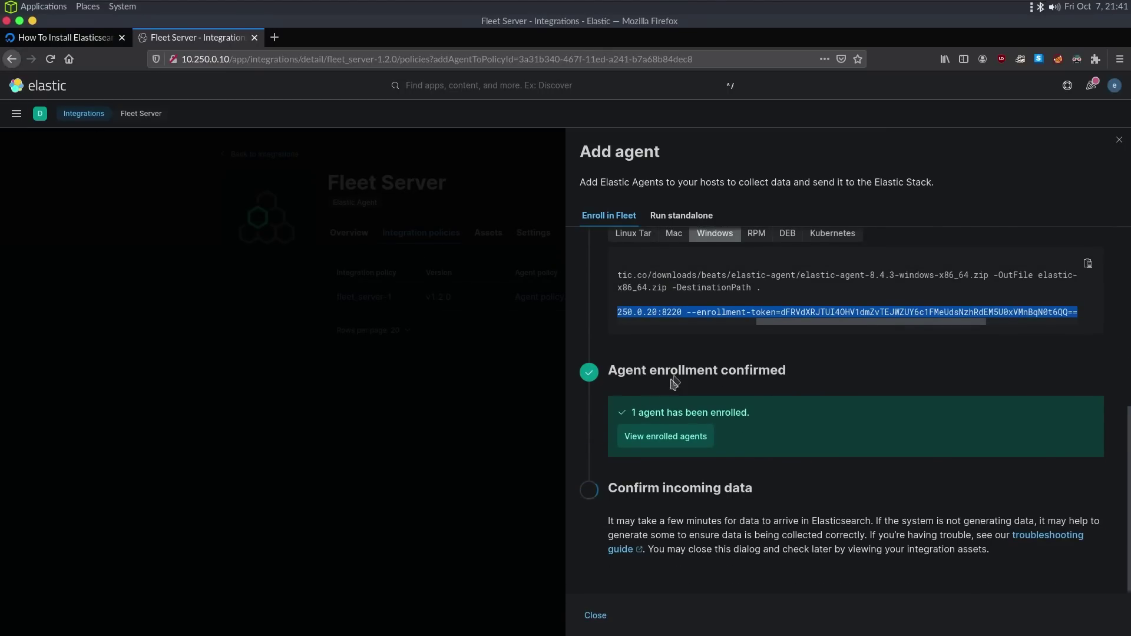
{"action": "left_click", "coordinate": [593, 494]}
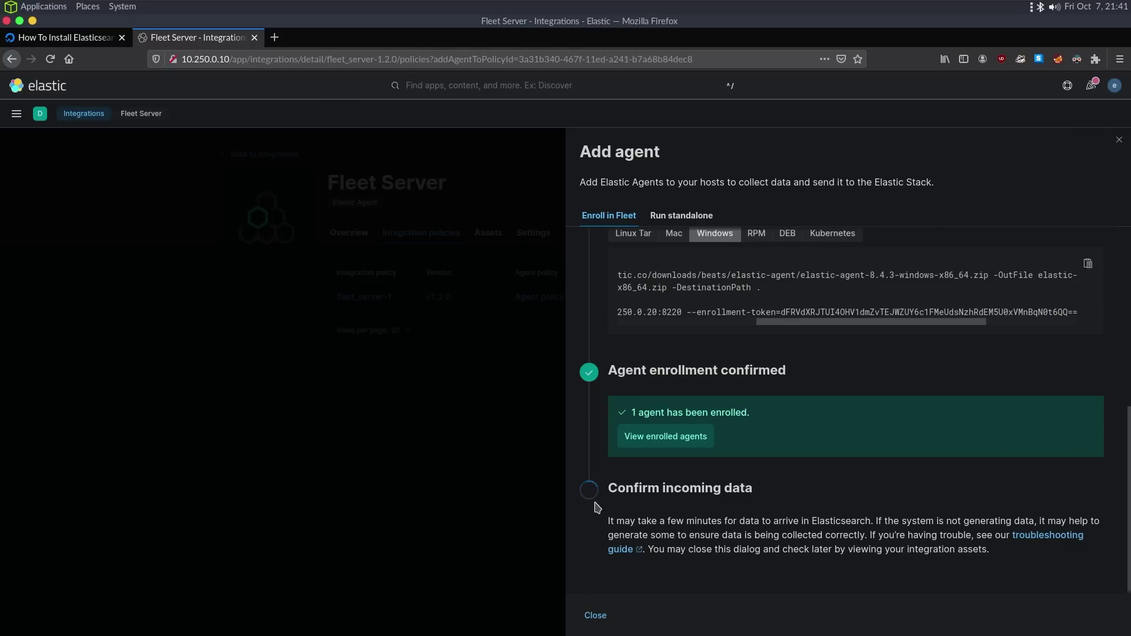
{"action": "left_click", "coordinate": [595, 616]}
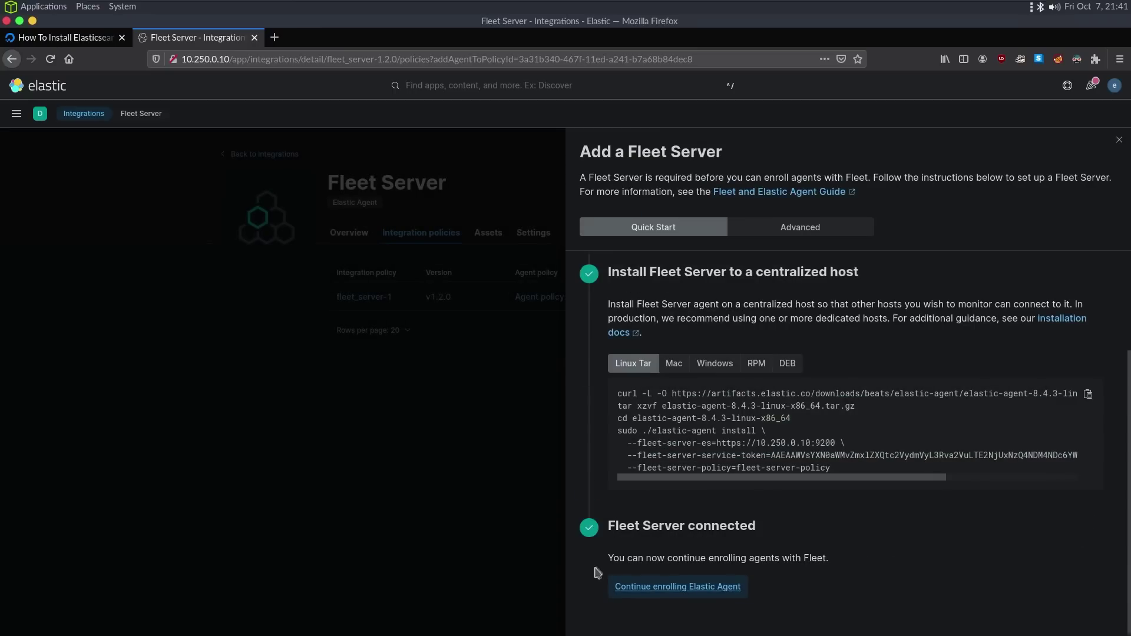
{"action": "left_click", "coordinate": [1118, 139]}
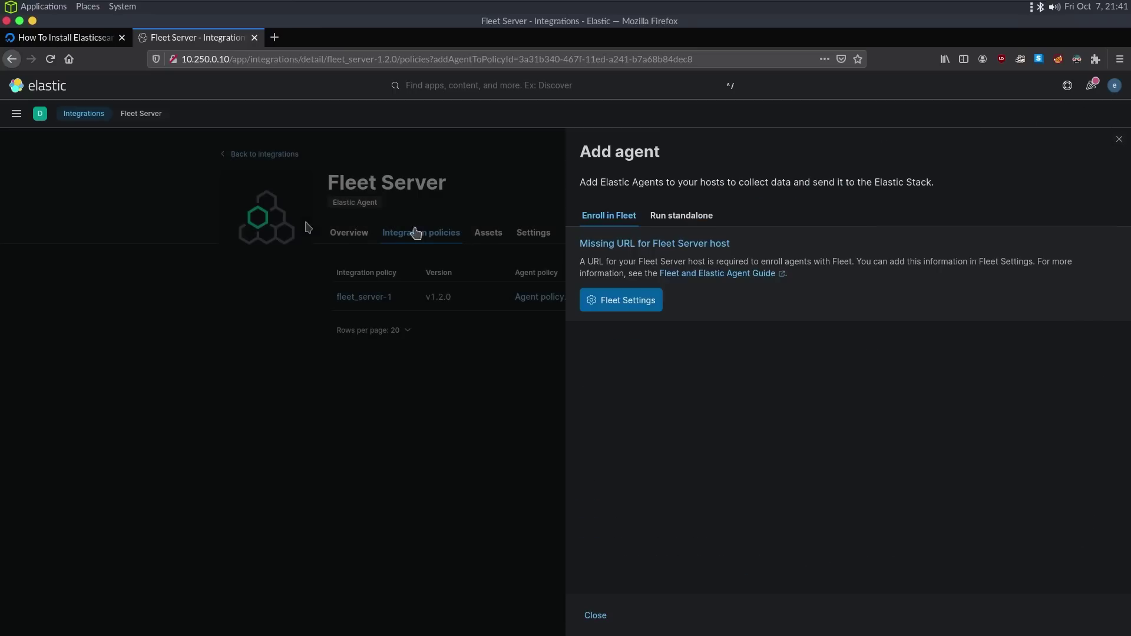
{"action": "left_click", "coordinate": [1119, 142]}
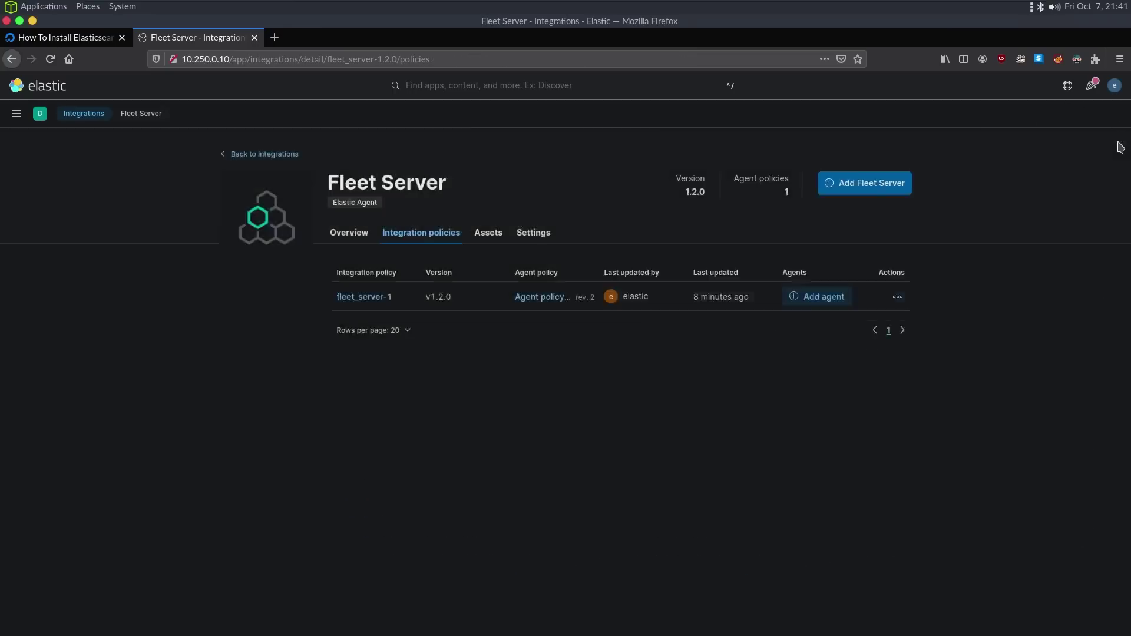
Look over the Fleet Server overview and the integrations catalog, and open the Security dashboards page
{"action": "left_click", "coordinate": [363, 234]}
{"action": "left_click", "coordinate": [17, 114]}
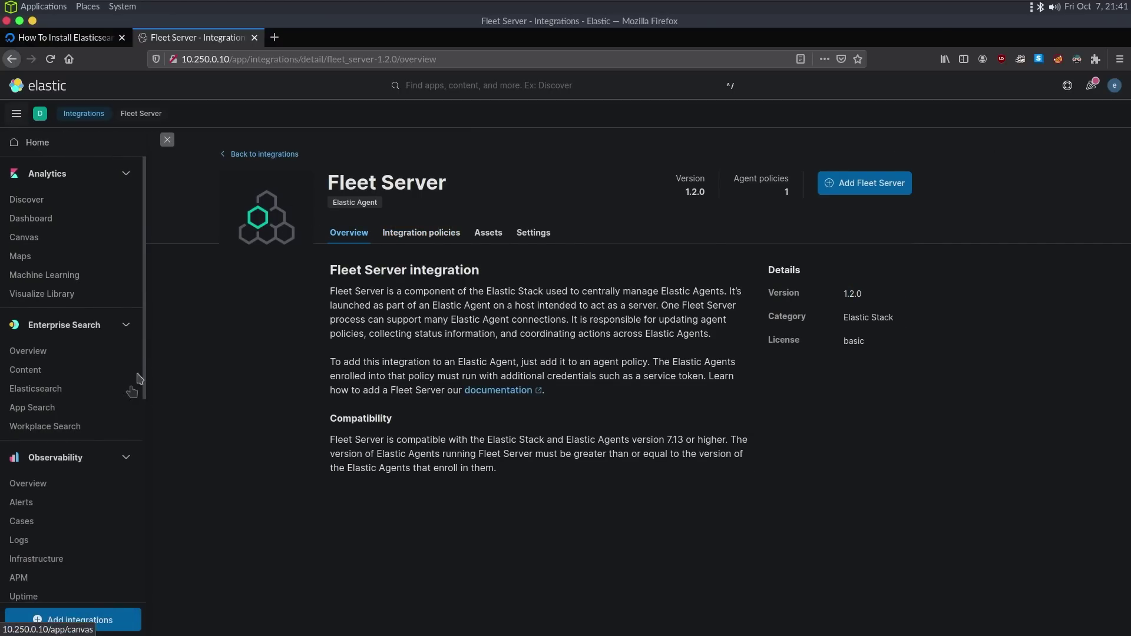
{"action": "scroll", "coordinate": [84, 432], "scroll_direction": "down", "scroll_amount": 5}
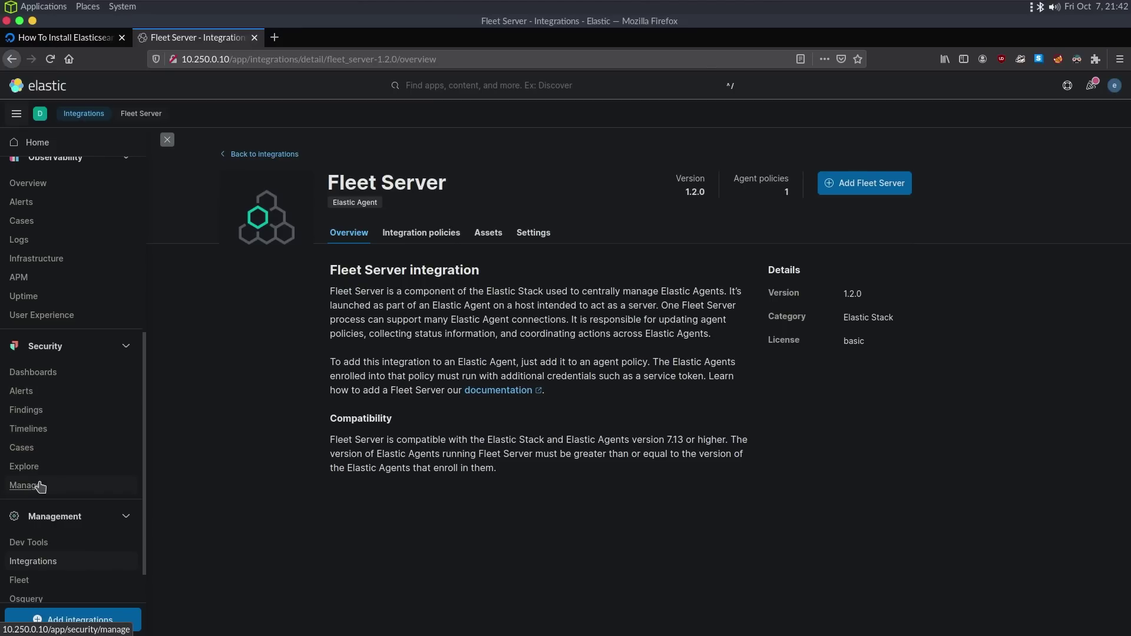
{"action": "left_click", "coordinate": [390, 253]}
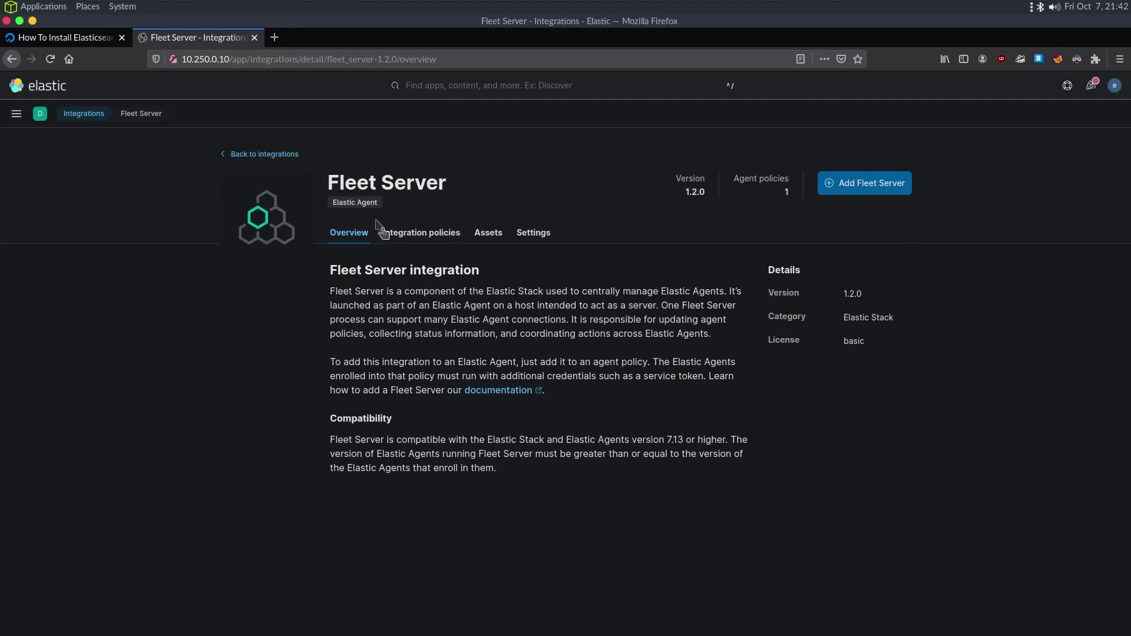
{"action": "left_click", "coordinate": [254, 155]}
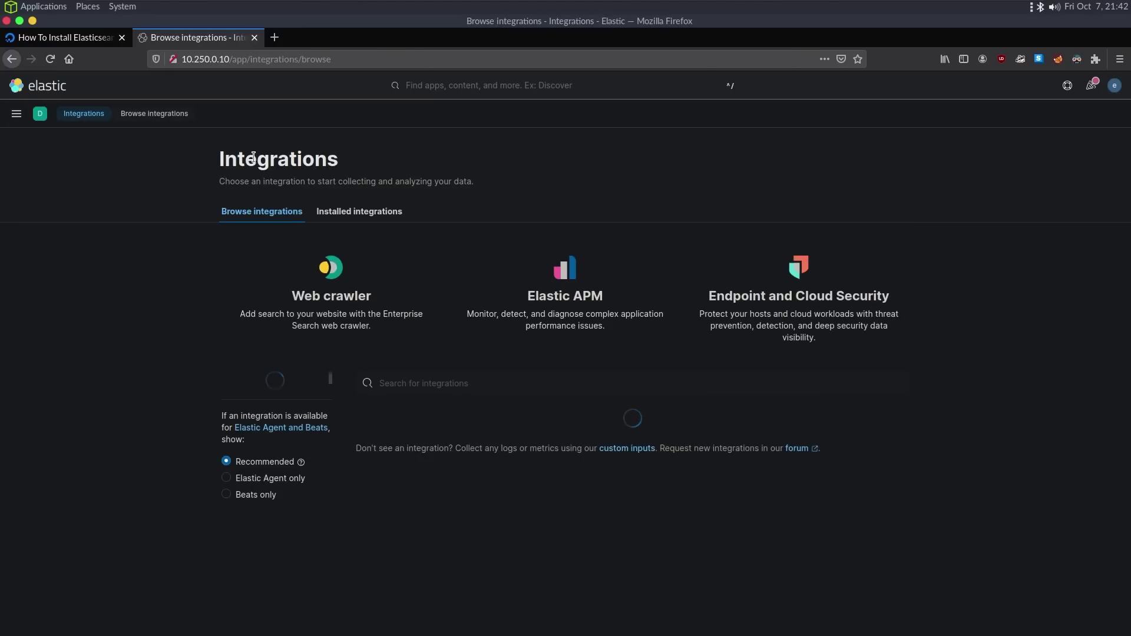
{"action": "left_click", "coordinate": [17, 113]}
{"action": "left_click", "coordinate": [17, 114]}
{"action": "left_click", "coordinate": [17, 114]}
{"action": "scroll", "coordinate": [92, 297], "scroll_direction": "down", "scroll_amount": 5}
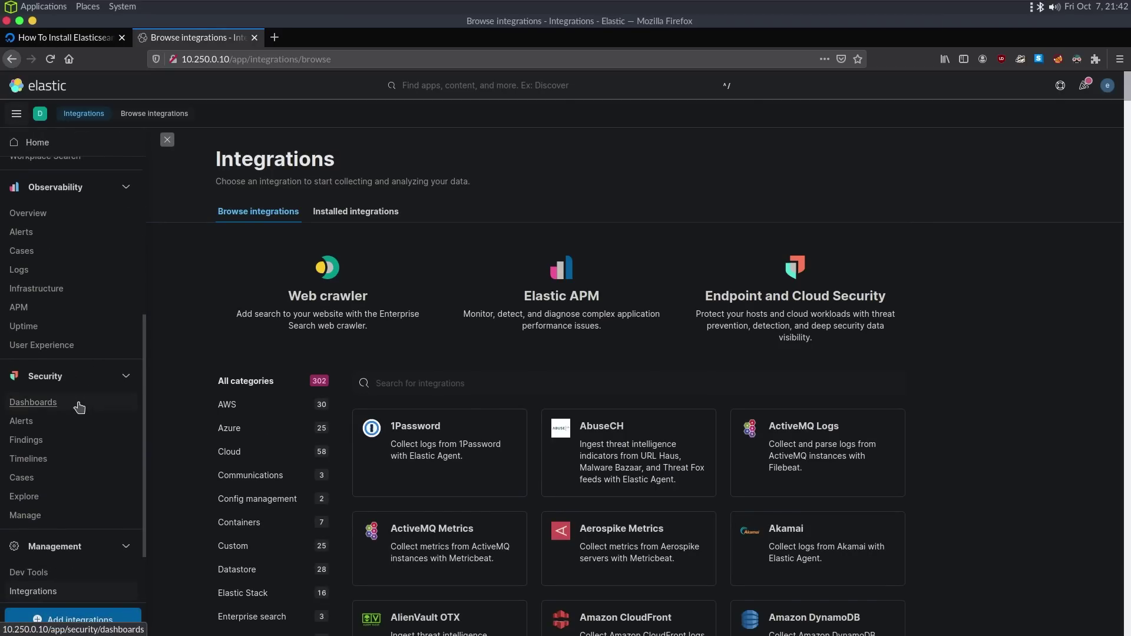
{"action": "left_click", "coordinate": [79, 408]}
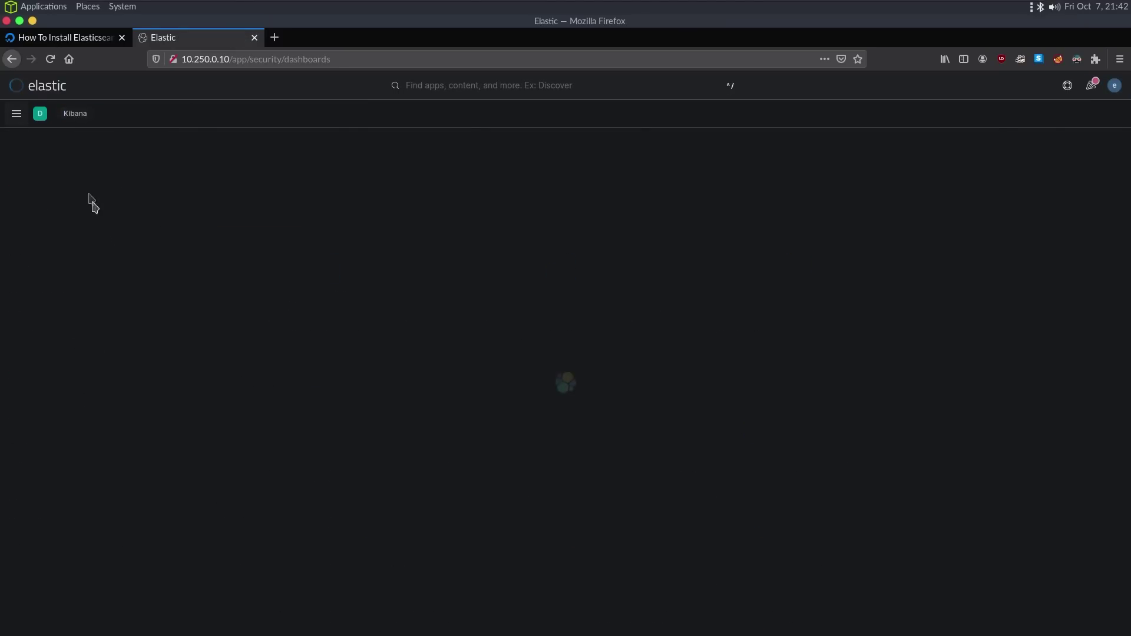
Open the Security Manage page and review its SIEM, endpoint and cloud security posture options
{"action": "left_click", "coordinate": [16, 113]}
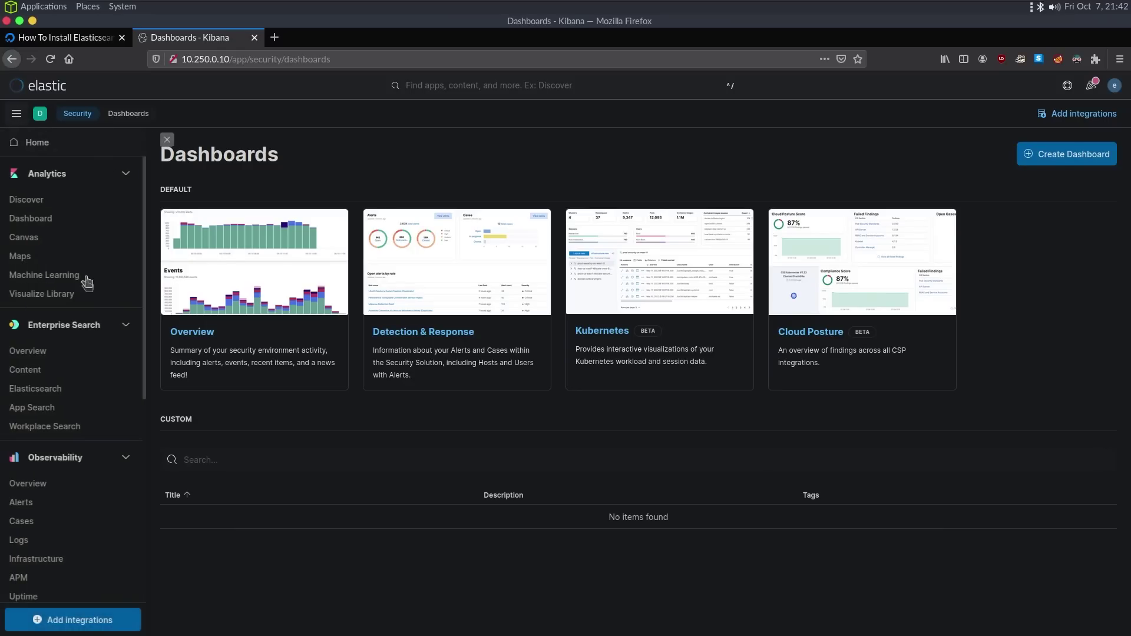
{"action": "scroll", "coordinate": [96, 365], "scroll_direction": "down", "scroll_amount": 2}
{"action": "scroll", "coordinate": [98, 377], "scroll_direction": "down", "scroll_amount": 3}
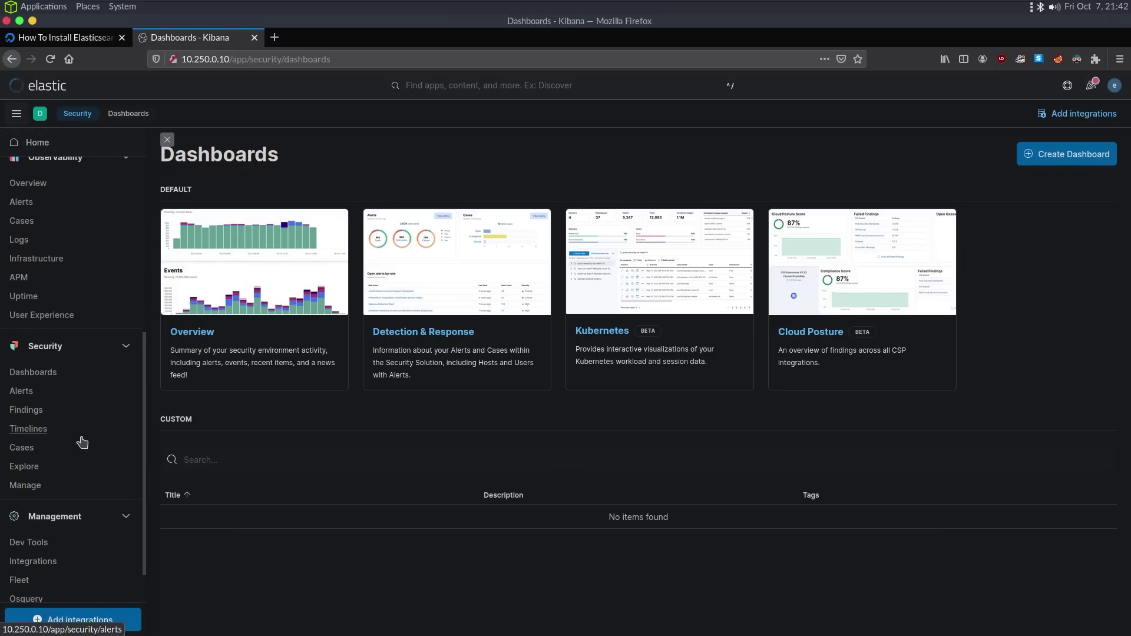
{"action": "left_click", "coordinate": [80, 488]}
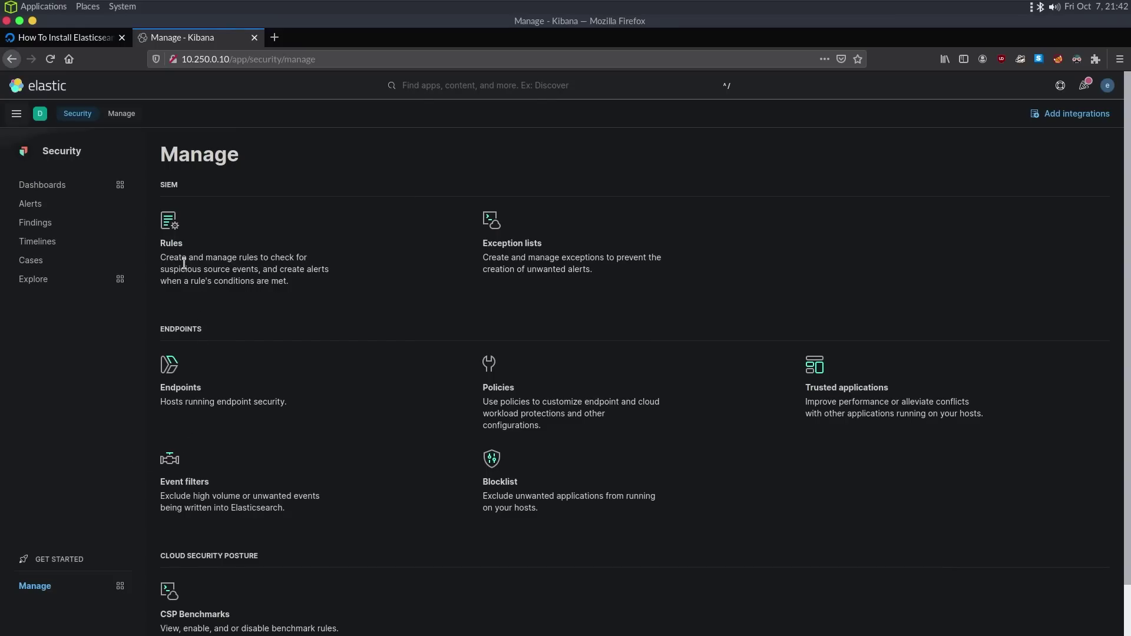
{"action": "scroll", "coordinate": [192, 261], "scroll_direction": "down", "scroll_amount": 3}
{"action": "scroll", "coordinate": [192, 263], "scroll_direction": "up", "scroll_amount": 3}
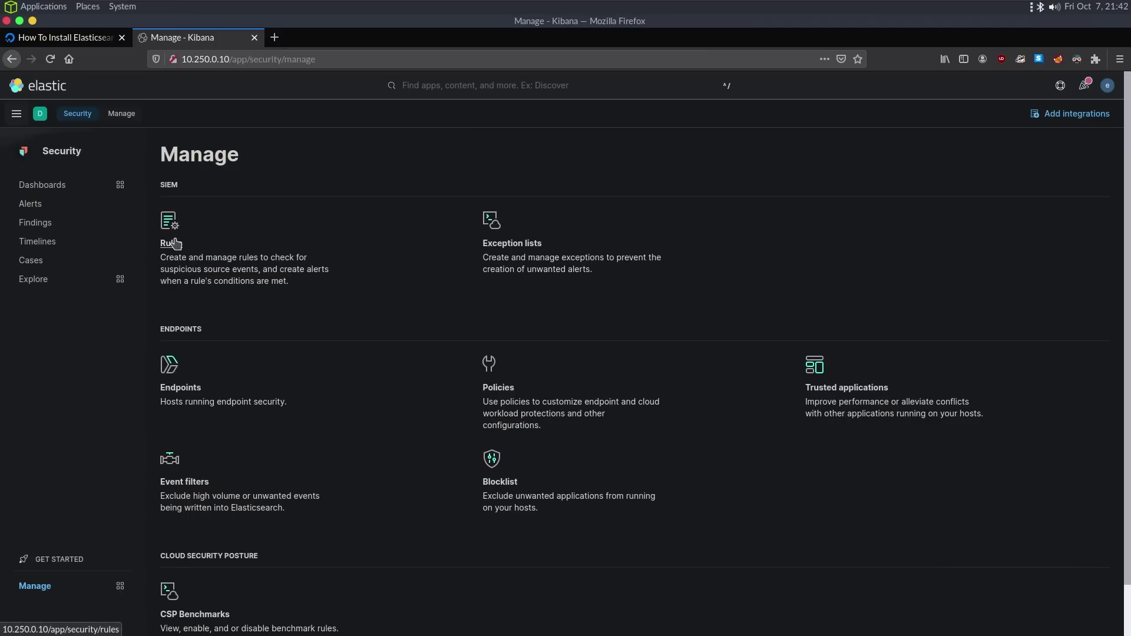
Search the integrations catalog for "security" and open the Endpoint and Cloud Security integration
{"action": "left_click", "coordinate": [16, 113]}
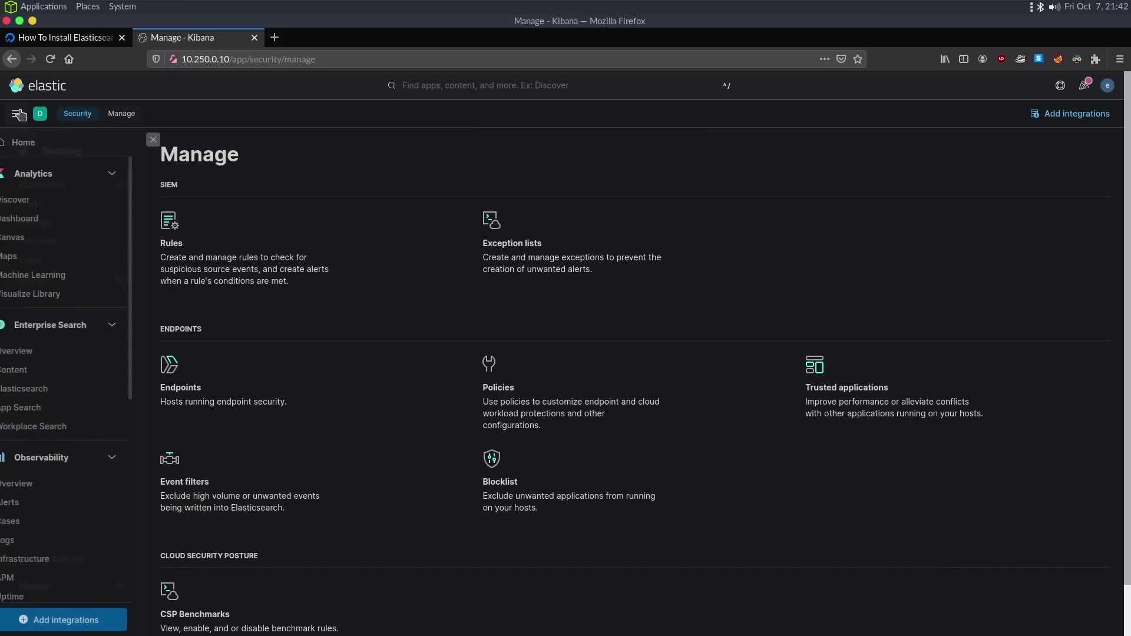
{"action": "scroll", "coordinate": [89, 441], "scroll_direction": "down", "scroll_amount": 5}
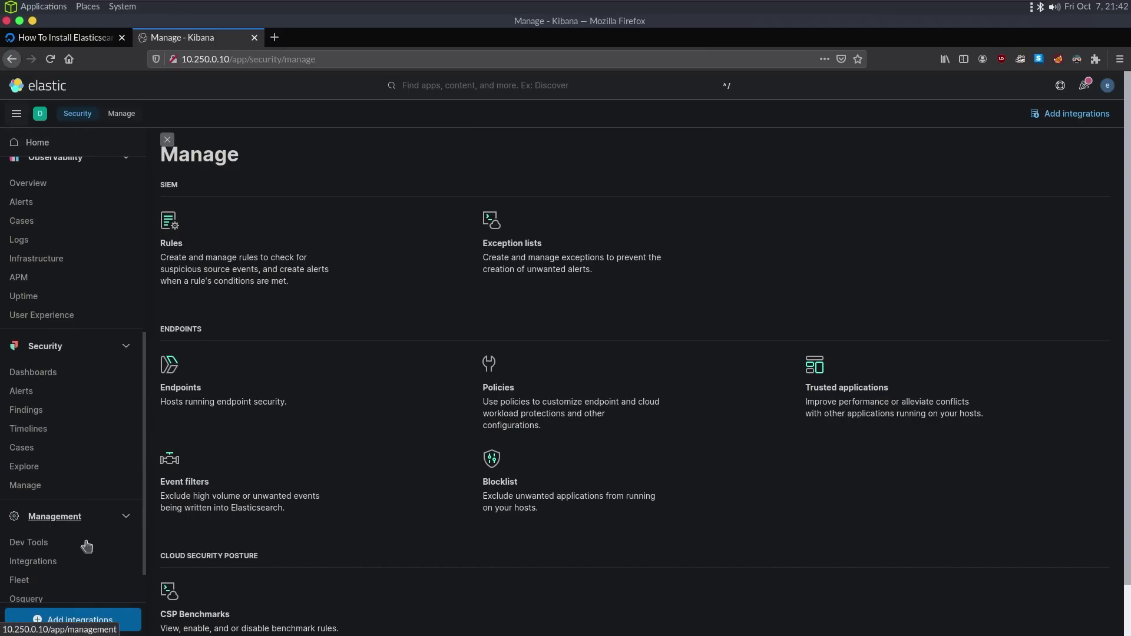
{"action": "left_click", "coordinate": [33, 561]}
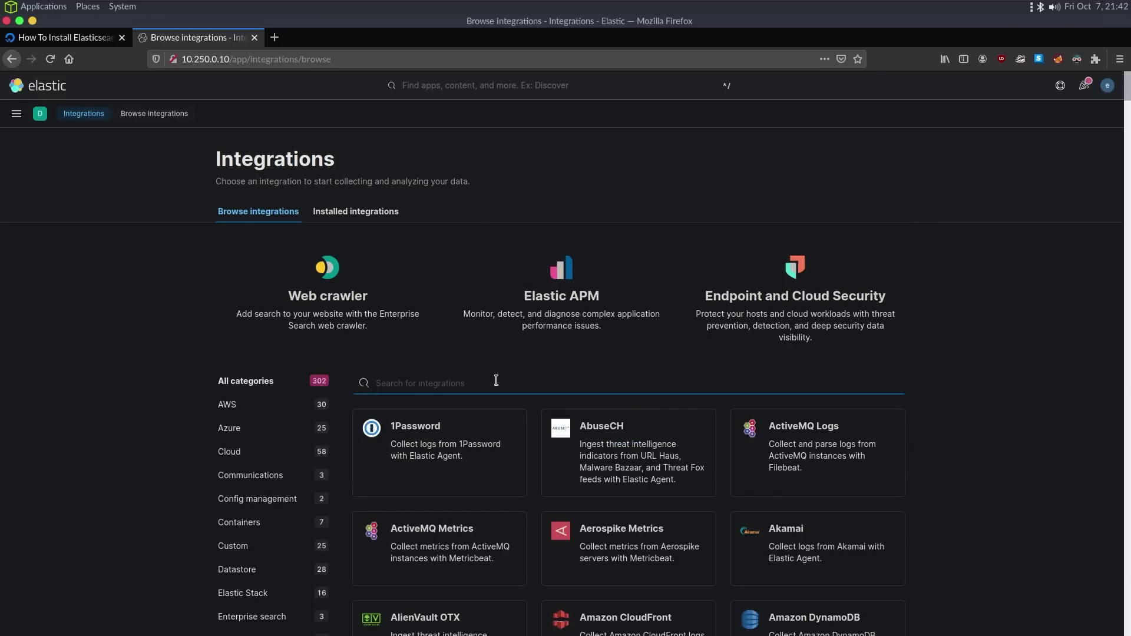
{"action": "type", "text": "security"}
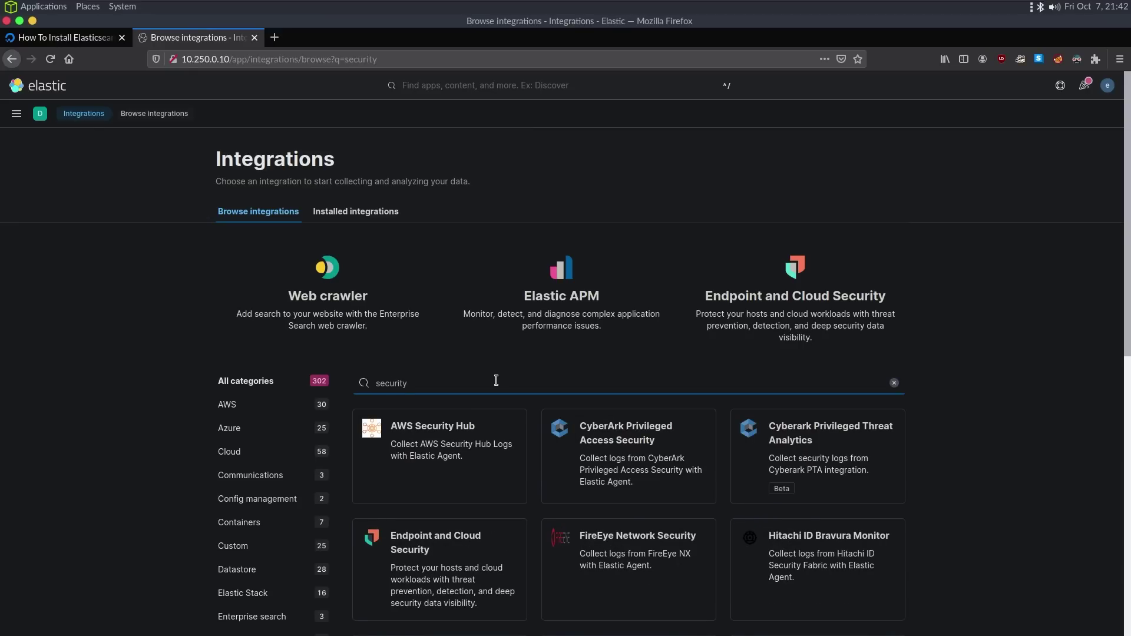
{"action": "scroll", "coordinate": [447, 447], "scroll_direction": "down", "scroll_amount": 2}
{"action": "left_click", "coordinate": [429, 471]}
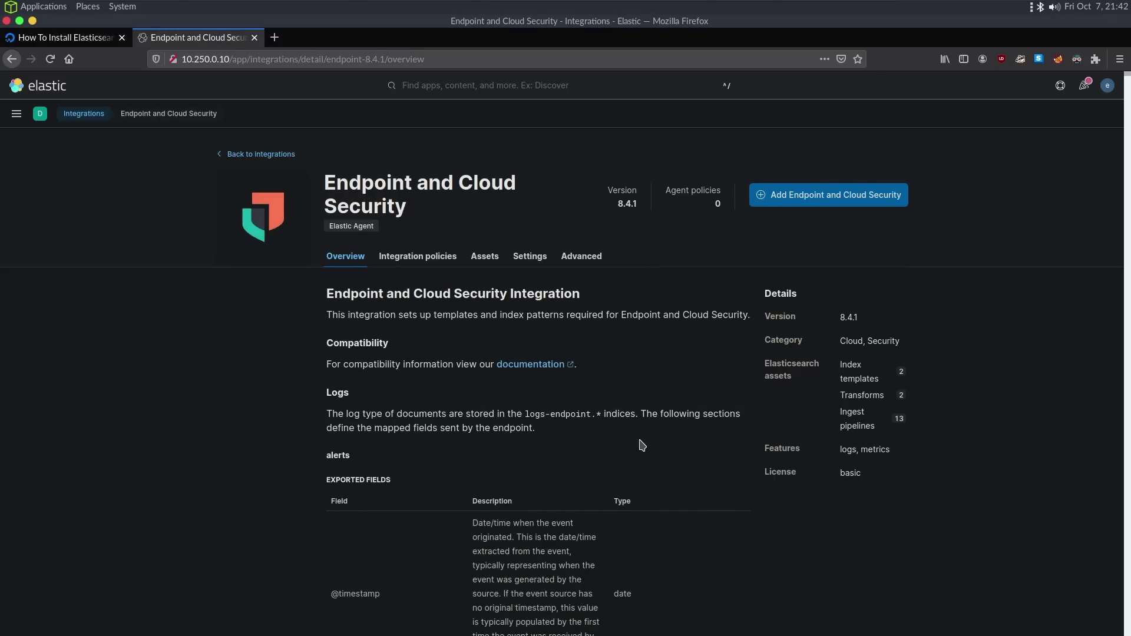
Start adding the Endpoint and Cloud Security integration and assign it to existing hosts under Agent policy 2
{"action": "scroll", "coordinate": [641, 445], "scroll_direction": "down", "scroll_amount": 1}
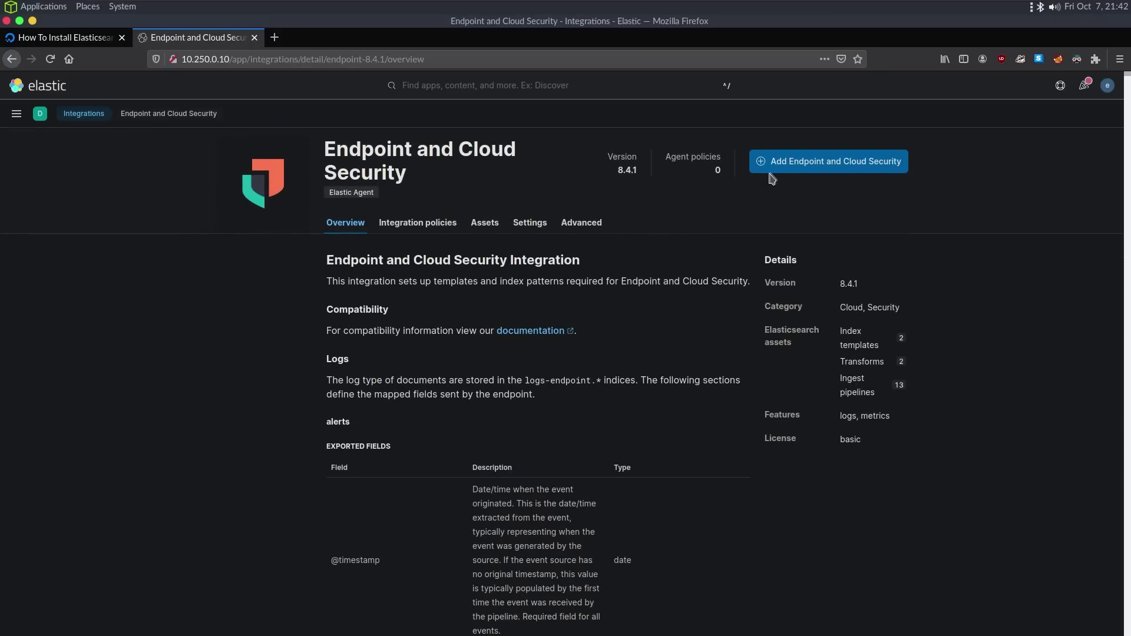
{"action": "left_click", "coordinate": [790, 168]}
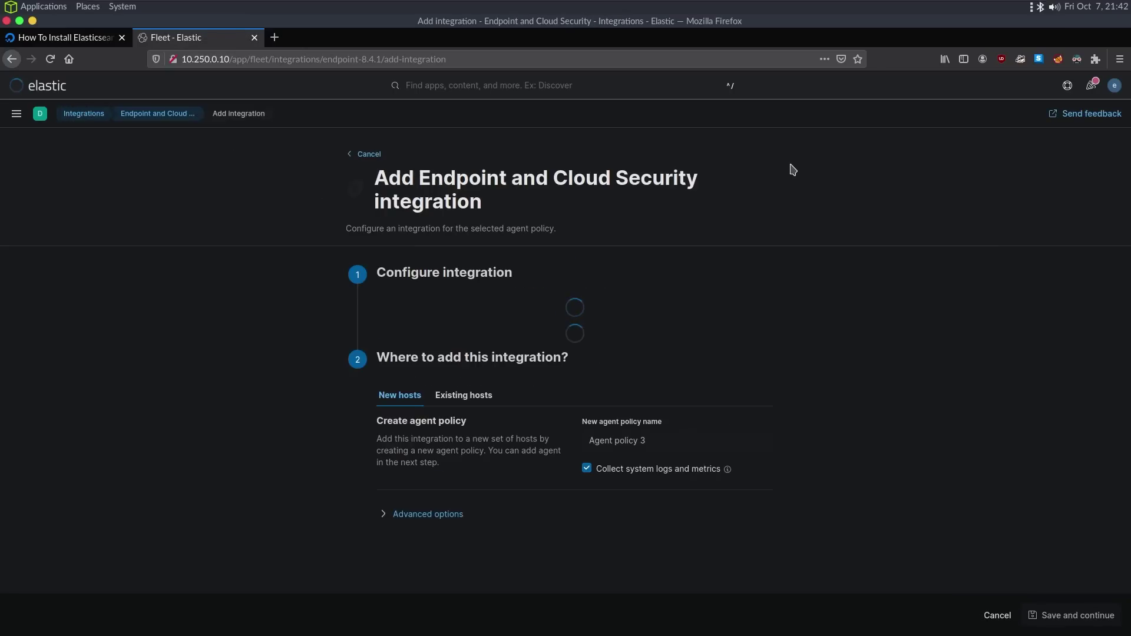
{"action": "left_click", "coordinate": [645, 320]}
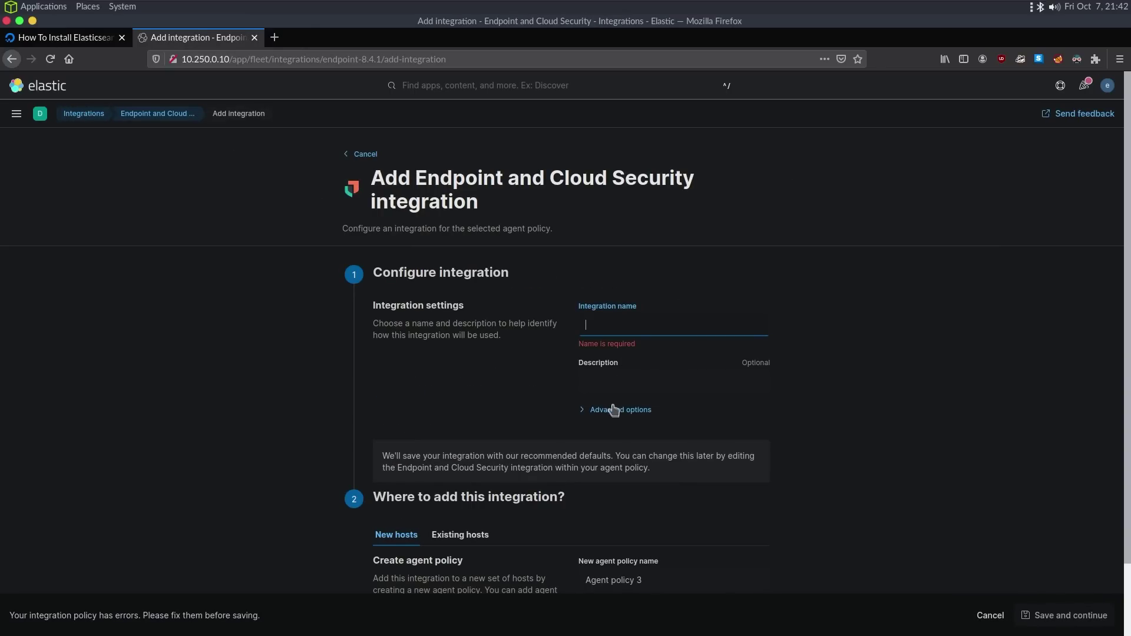
{"action": "scroll", "coordinate": [677, 334], "scroll_direction": "down", "scroll_amount": 1}
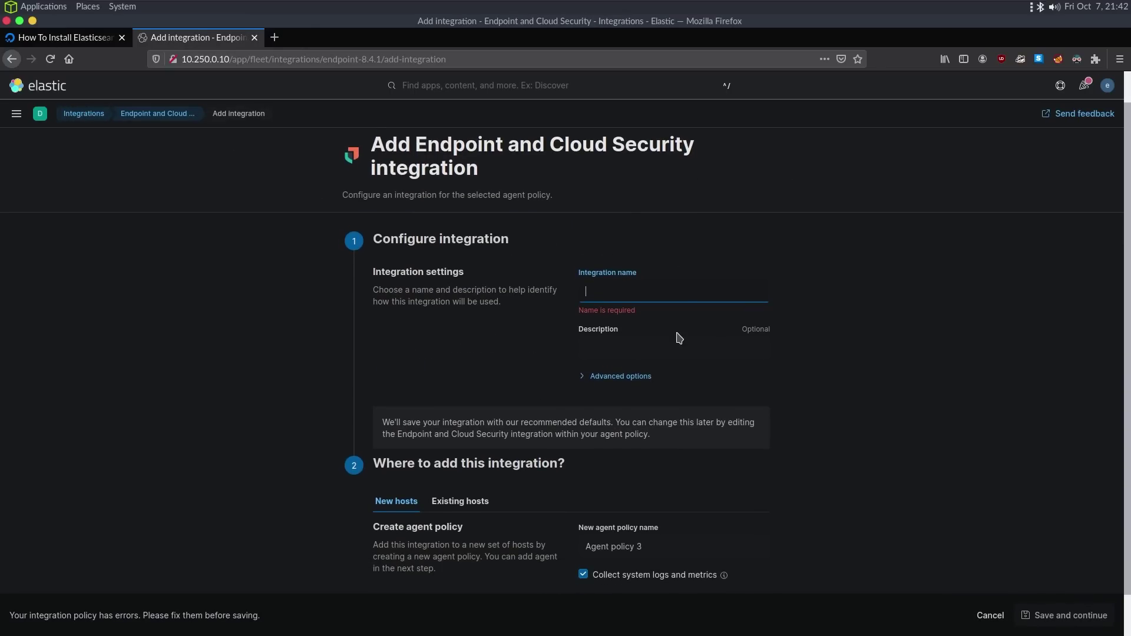
{"action": "scroll", "coordinate": [603, 400], "scroll_direction": "down", "scroll_amount": 1}
{"action": "left_click", "coordinate": [460, 469]}
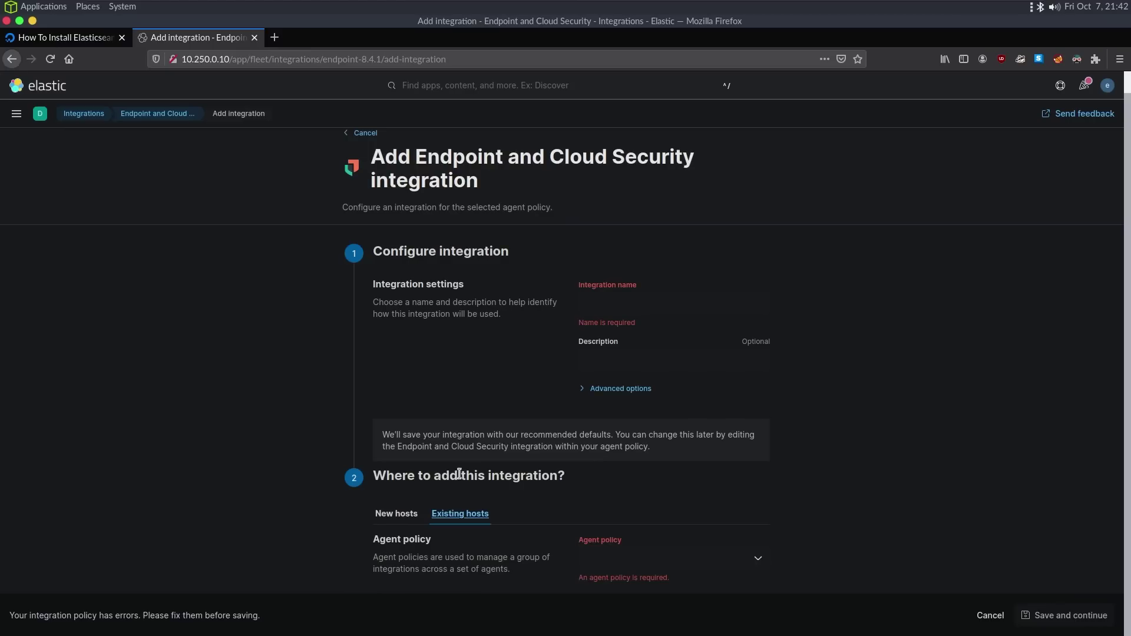
{"action": "left_click", "coordinate": [633, 558]}
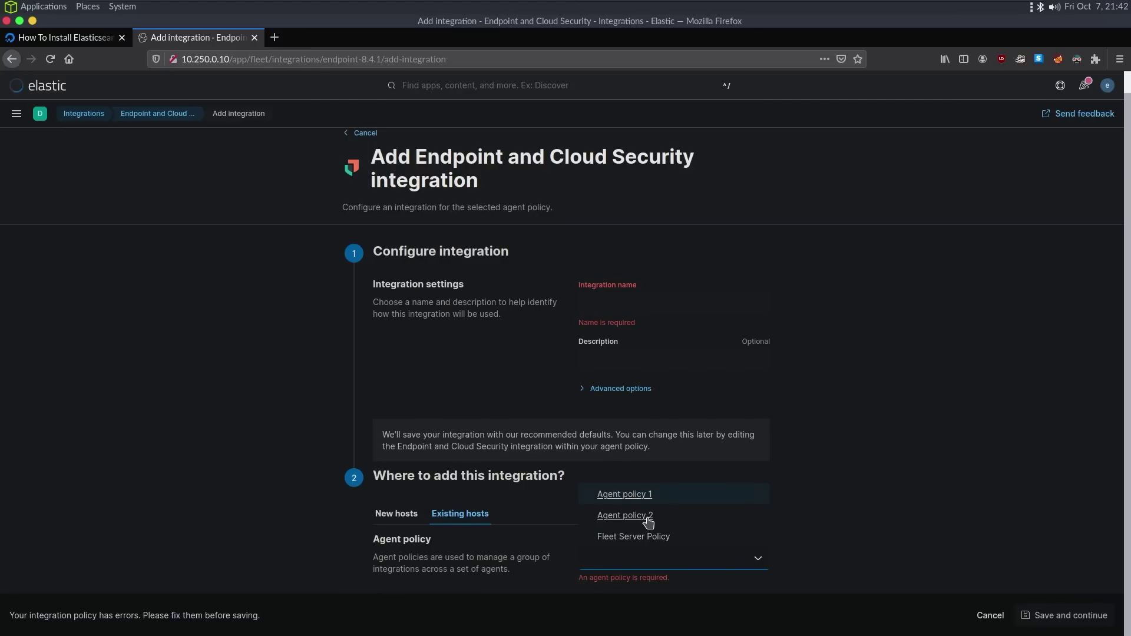
{"action": "left_click", "coordinate": [648, 517]}
Name the integration Endpoint Security
{"action": "left_click", "coordinate": [626, 300]}
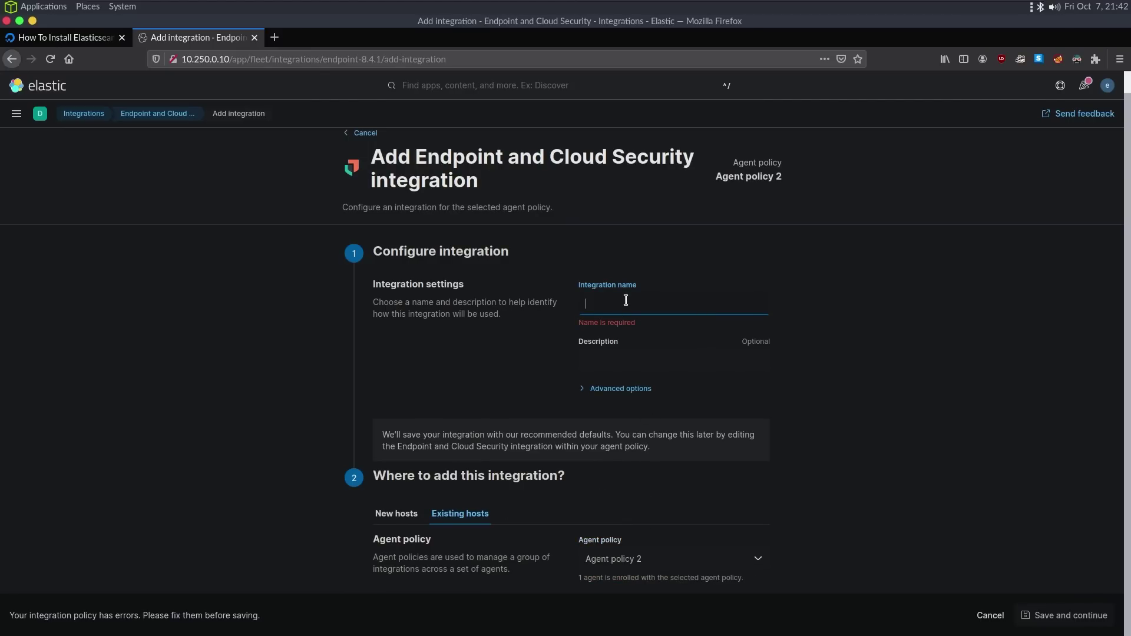
{"action": "type", "text": "Endpoint Security"}
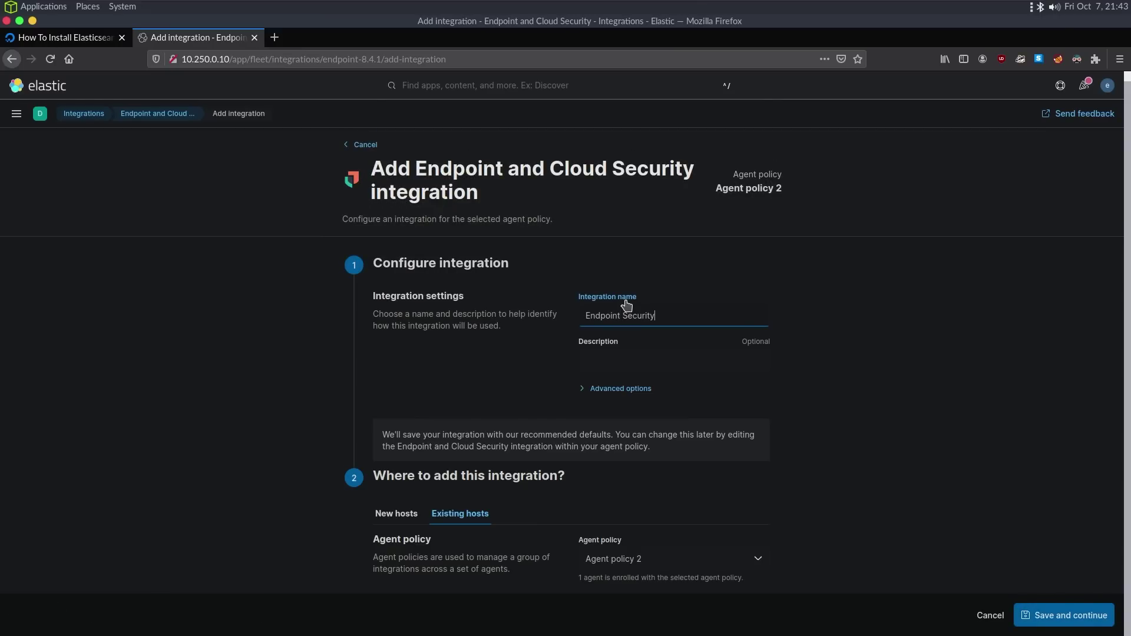
{"action": "left_click", "coordinate": [848, 445]}
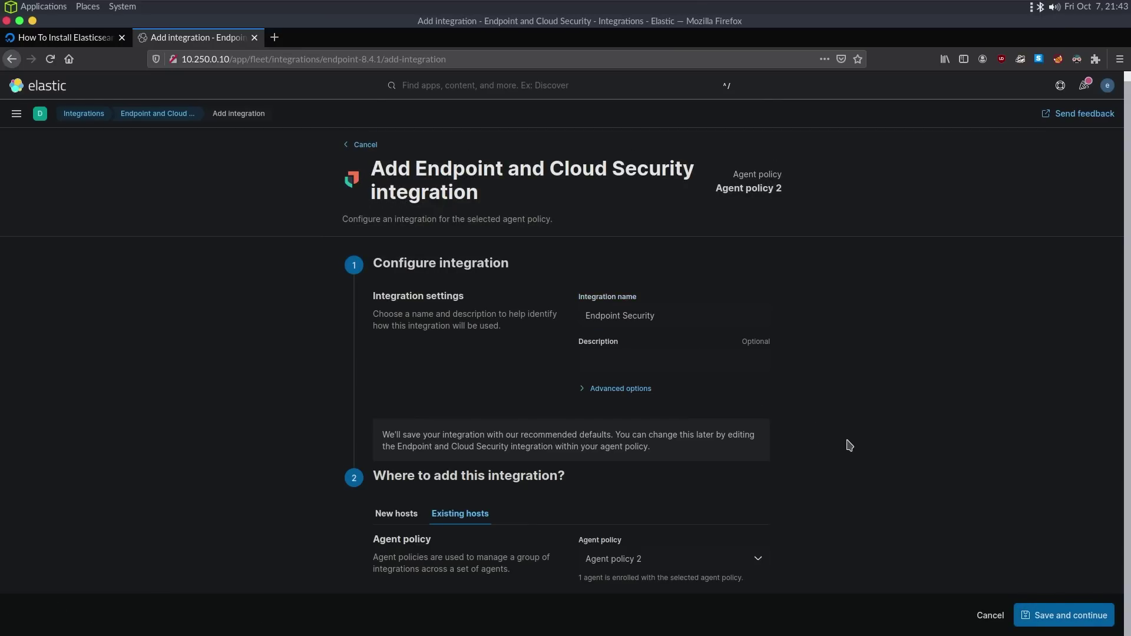
{"action": "left_click", "coordinate": [1031, 615]}
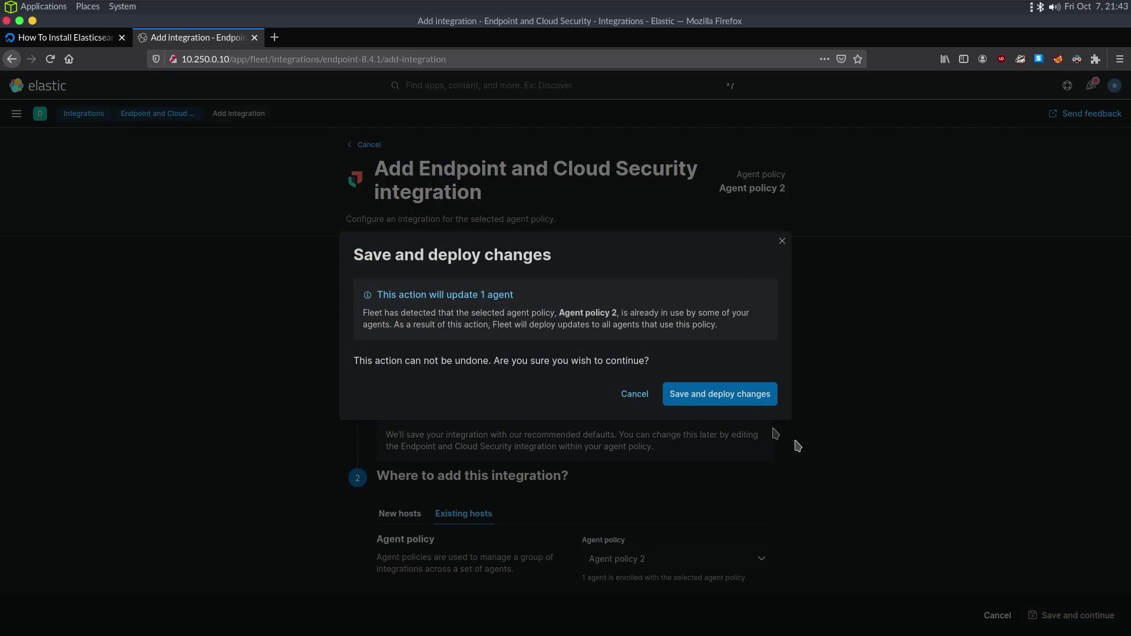
{"action": "left_click", "coordinate": [636, 394]}
{"action": "left_click", "coordinate": [642, 391]}
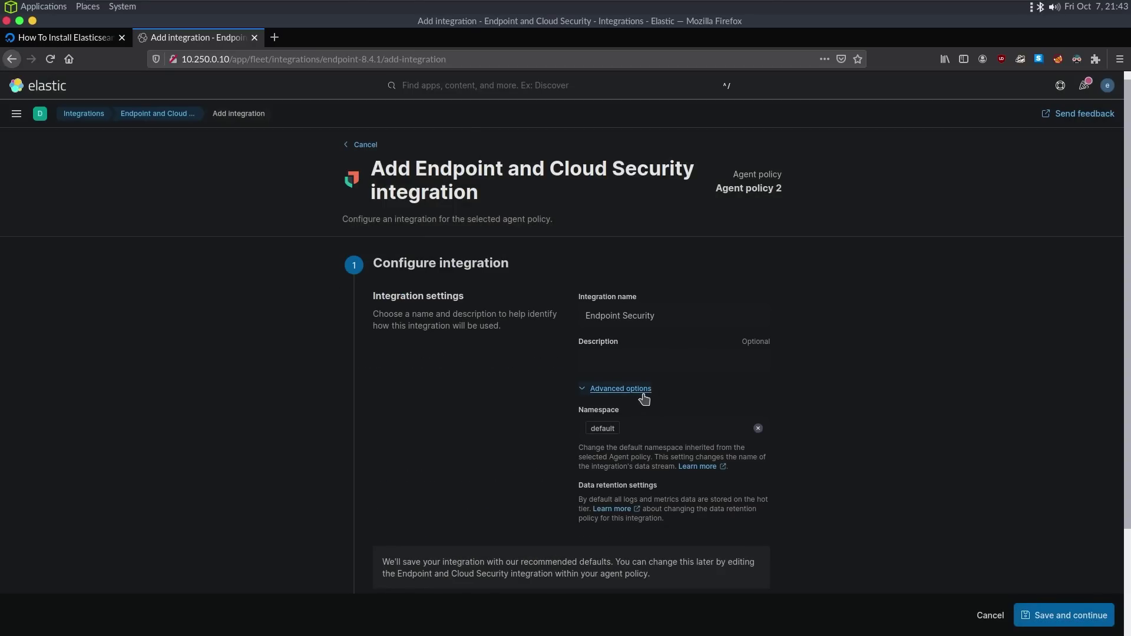
{"action": "left_click", "coordinate": [643, 399]}
Save the Endpoint Security integration and deploy the changes to the agents on Agent policy 2
{"action": "left_click", "coordinate": [1031, 613]}
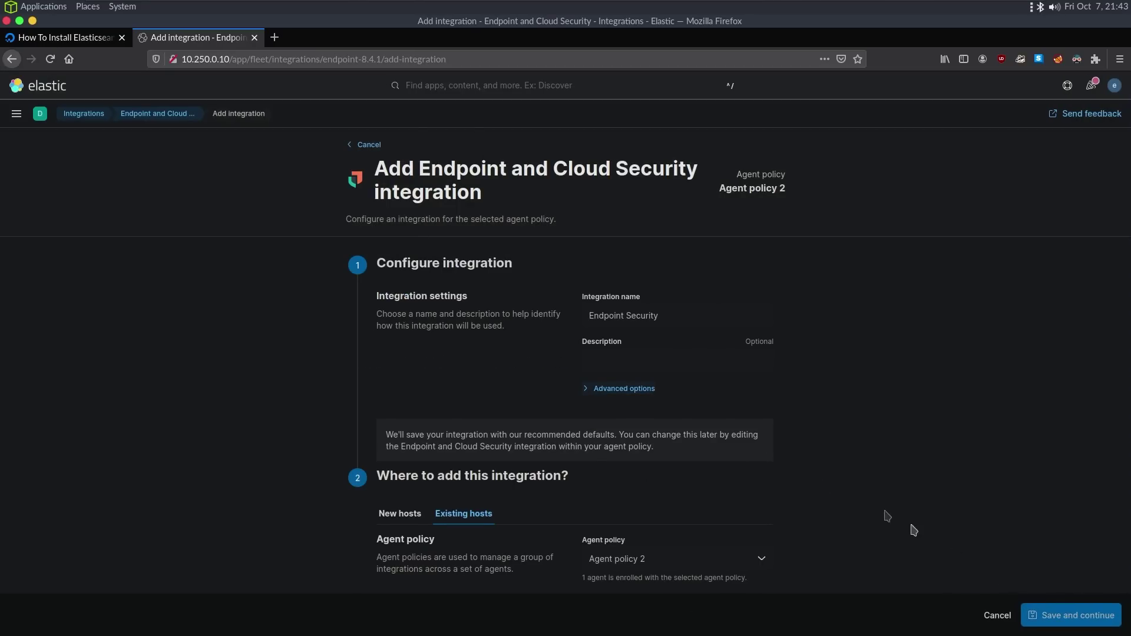
{"action": "left_click", "coordinate": [699, 397]}
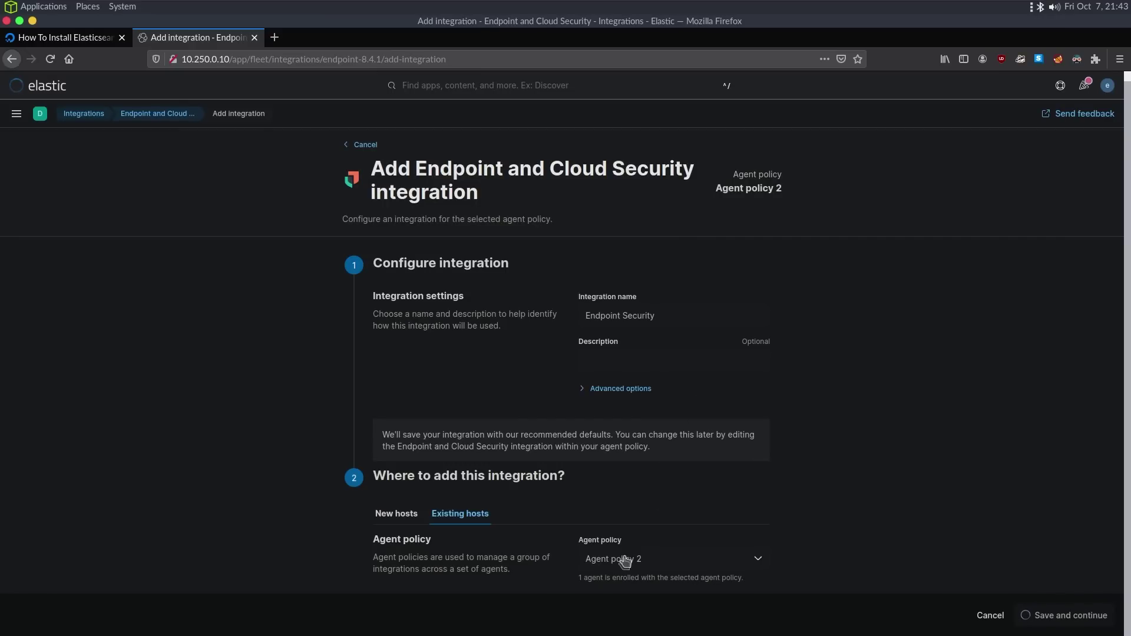
{"action": "triple_click", "coordinate": [604, 577]}
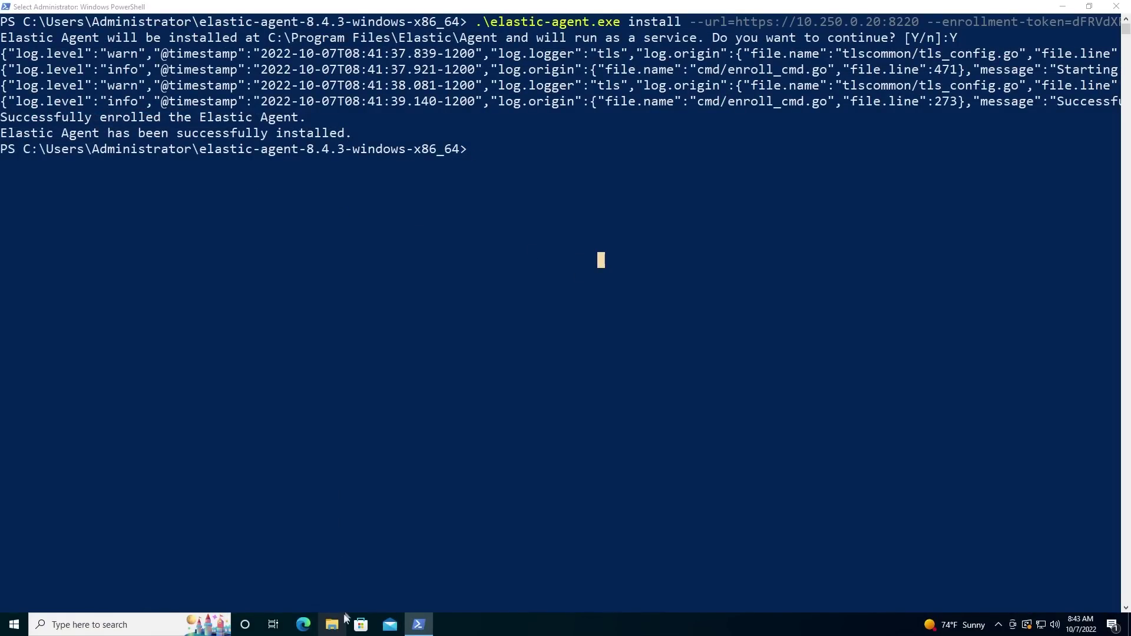
On the Windows host, inspect the Endpoint folder under C:\Program Files\Elastic in File Explorer, and return to the Elastic folder
{"action": "left_click", "coordinate": [339, 623]}
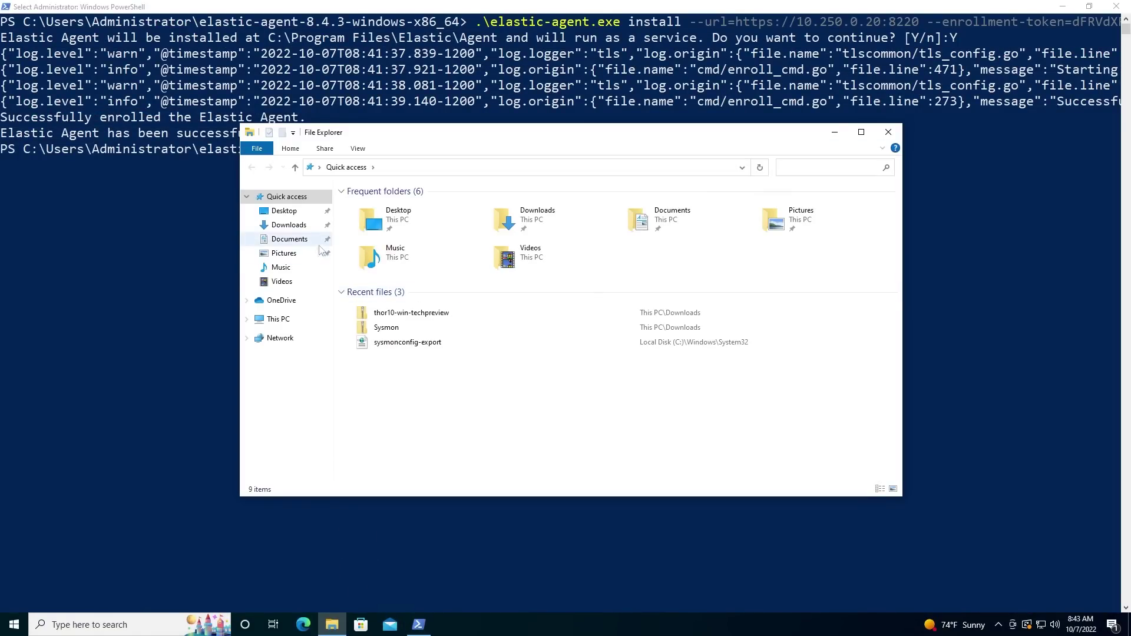
{"action": "left_click", "coordinate": [277, 318]}
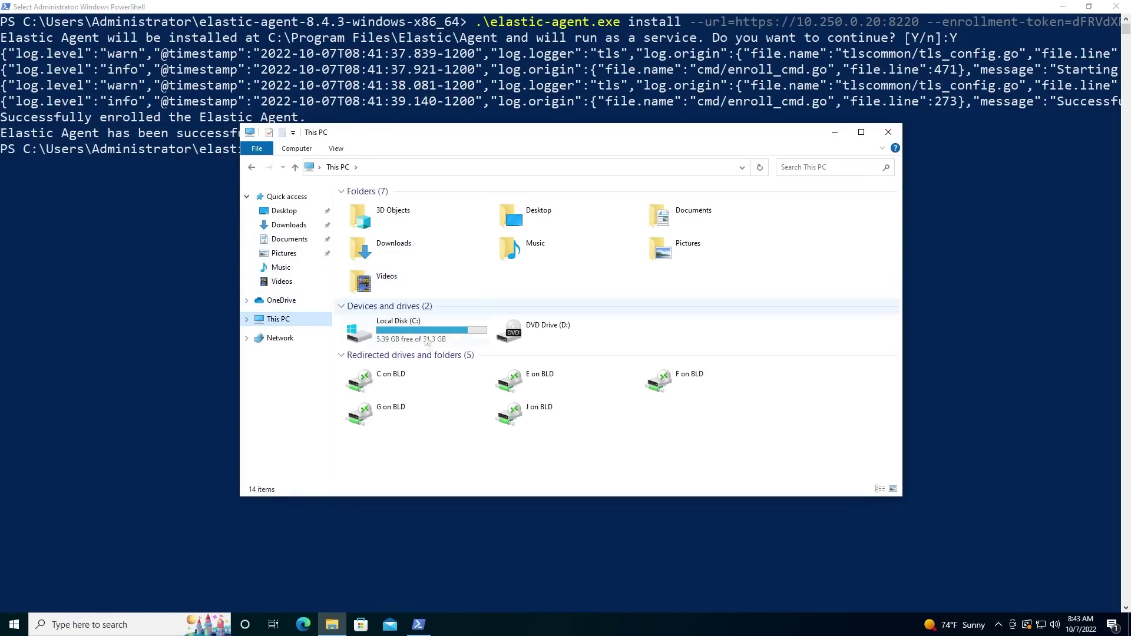
{"action": "double_click", "coordinate": [405, 325]}
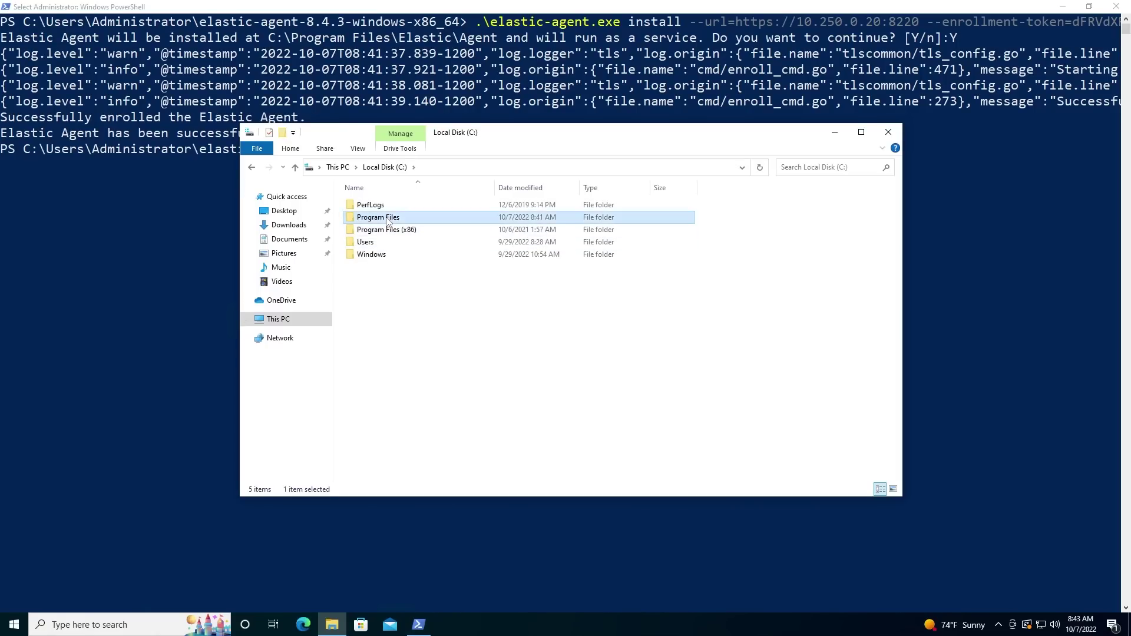
{"action": "double_click", "coordinate": [378, 217]}
{"action": "double_click", "coordinate": [388, 217]}
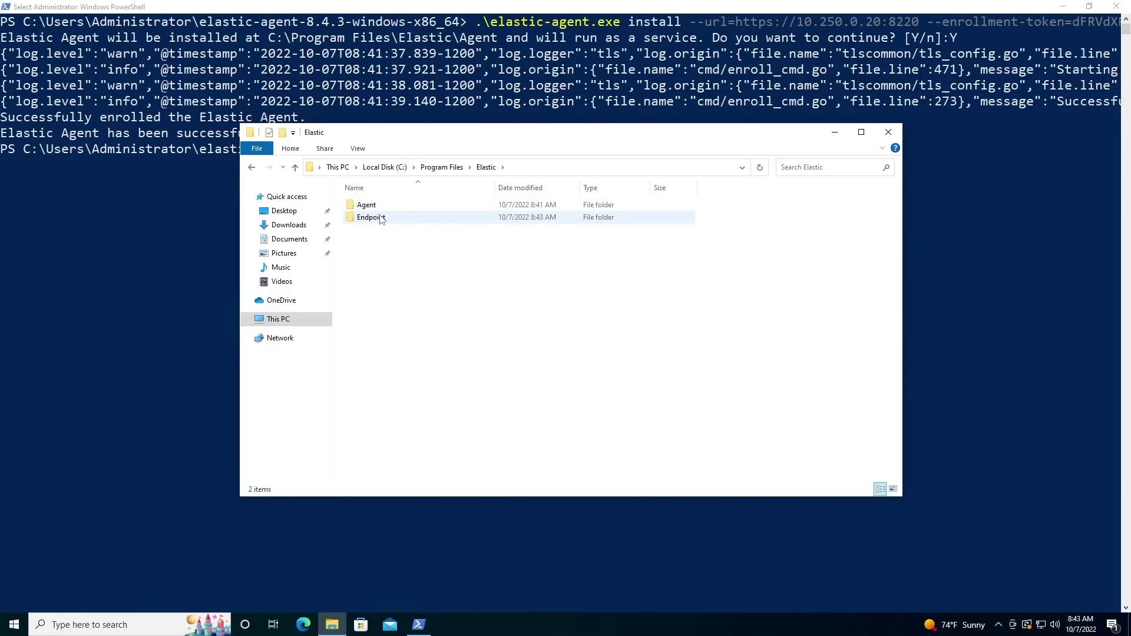
{"action": "double_click", "coordinate": [382, 218]}
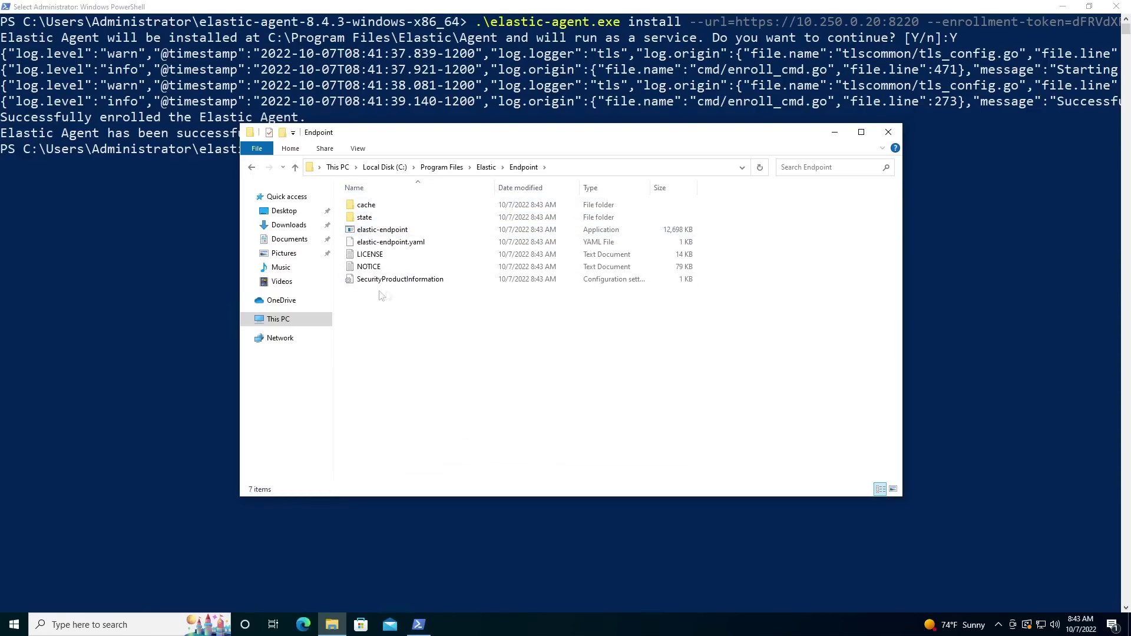
{"action": "left_click", "coordinate": [487, 169]}
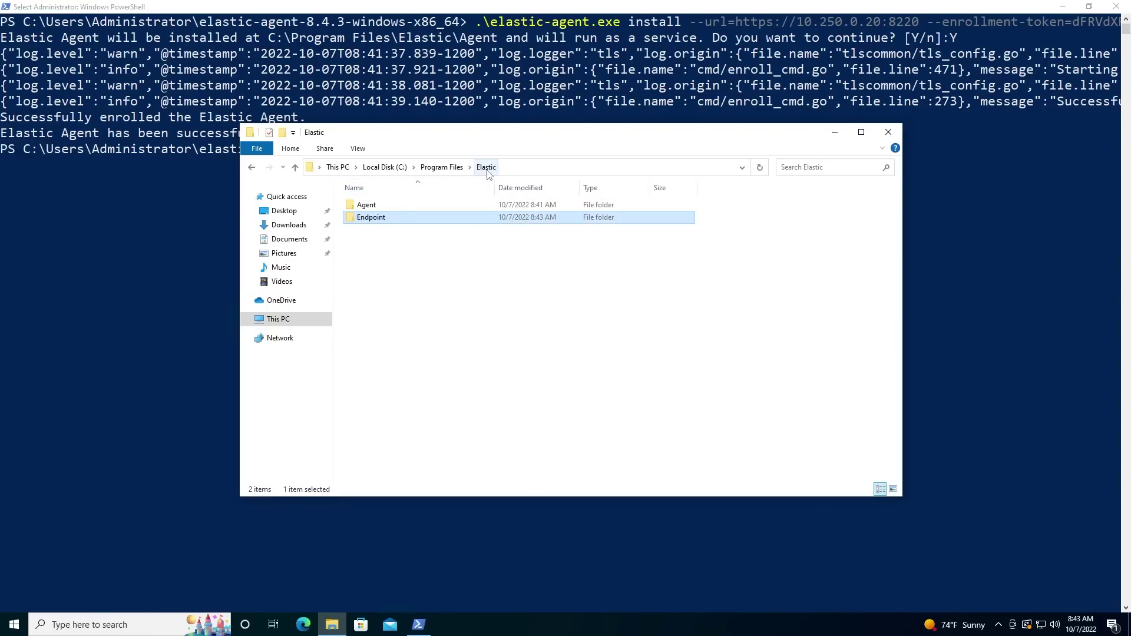
Inspect the Agent folder under C:\Program Files\Elastic and return to the Elastic folder
{"action": "double_click", "coordinate": [472, 207]}
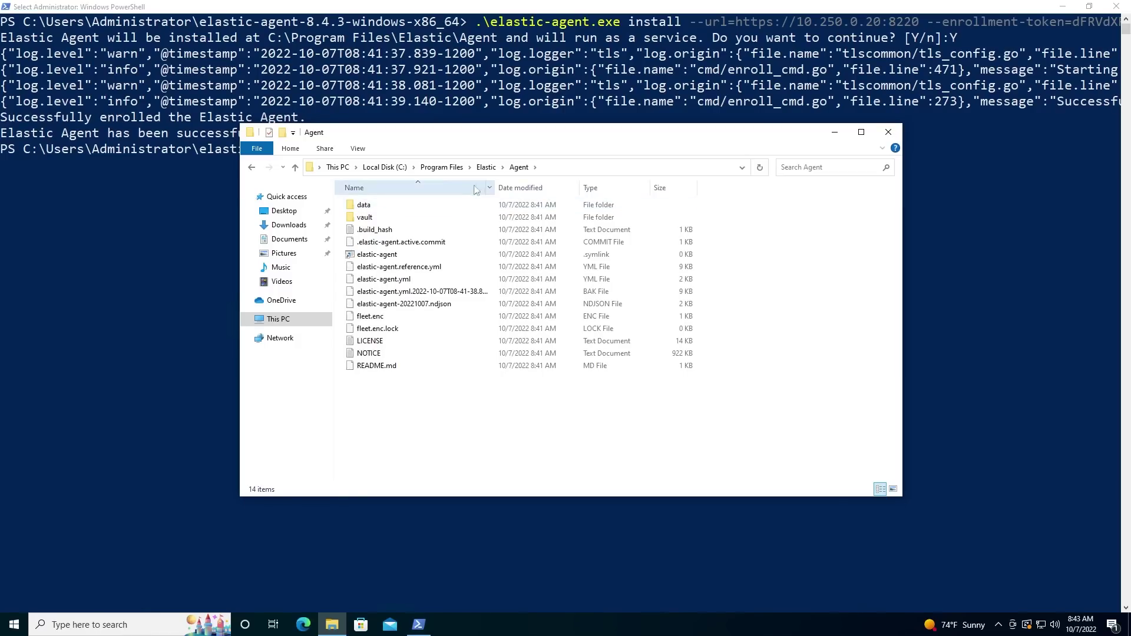
{"action": "left_click", "coordinate": [483, 169]}
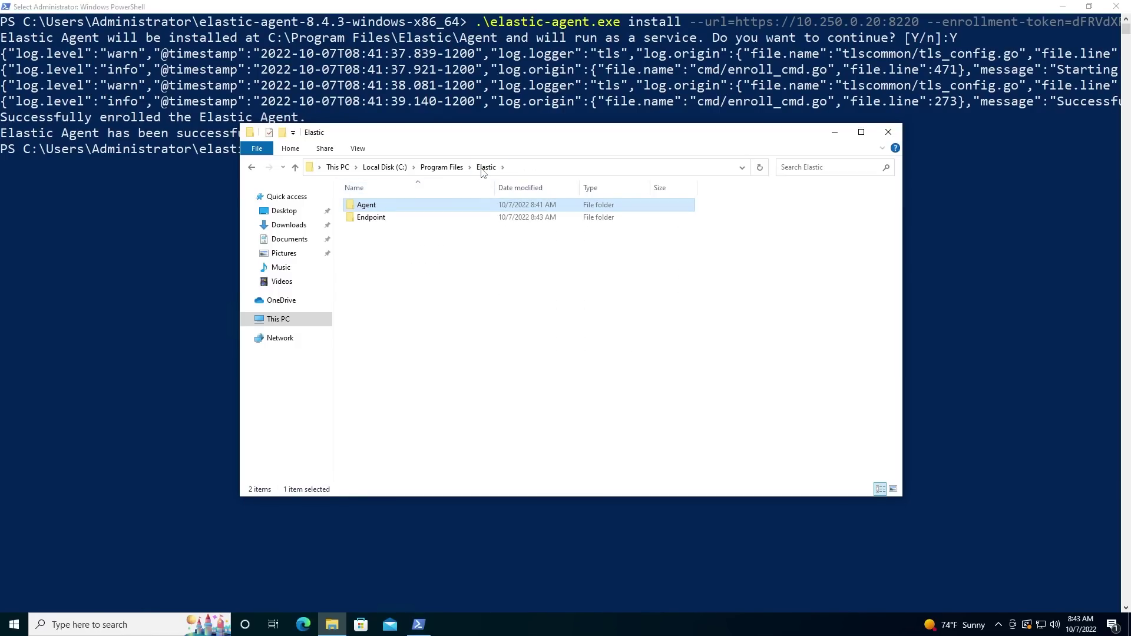
{"action": "left_click", "coordinate": [450, 217]}
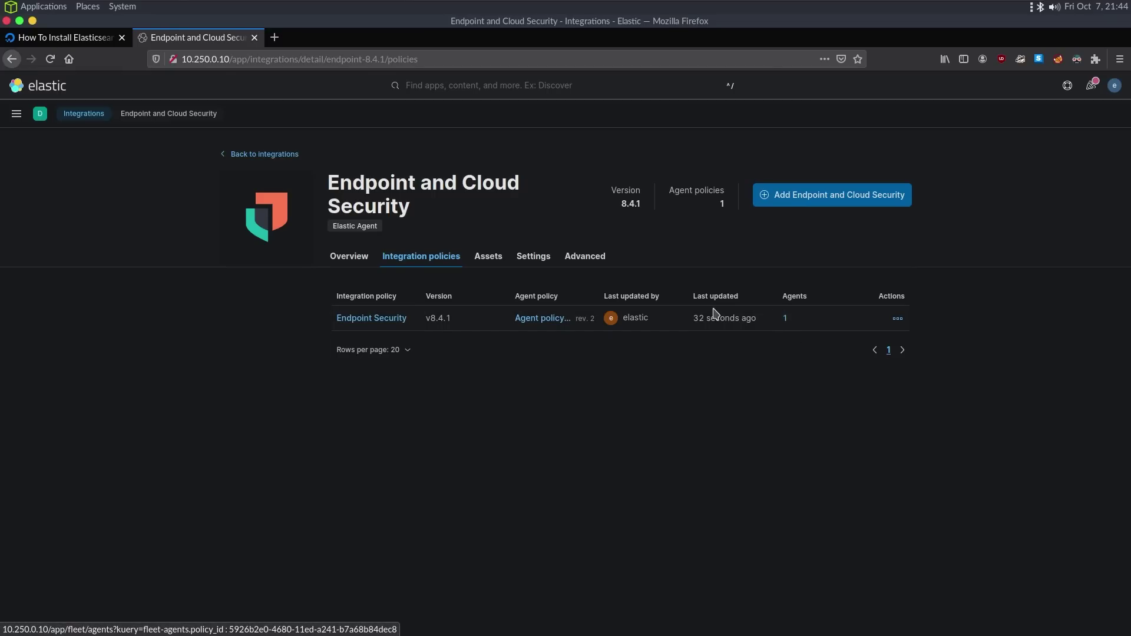
In Kibana, view the agents using the Endpoint Security integration, and open Rules from the Security Manage page to read the encryption key notice
{"action": "left_click", "coordinate": [785, 322]}
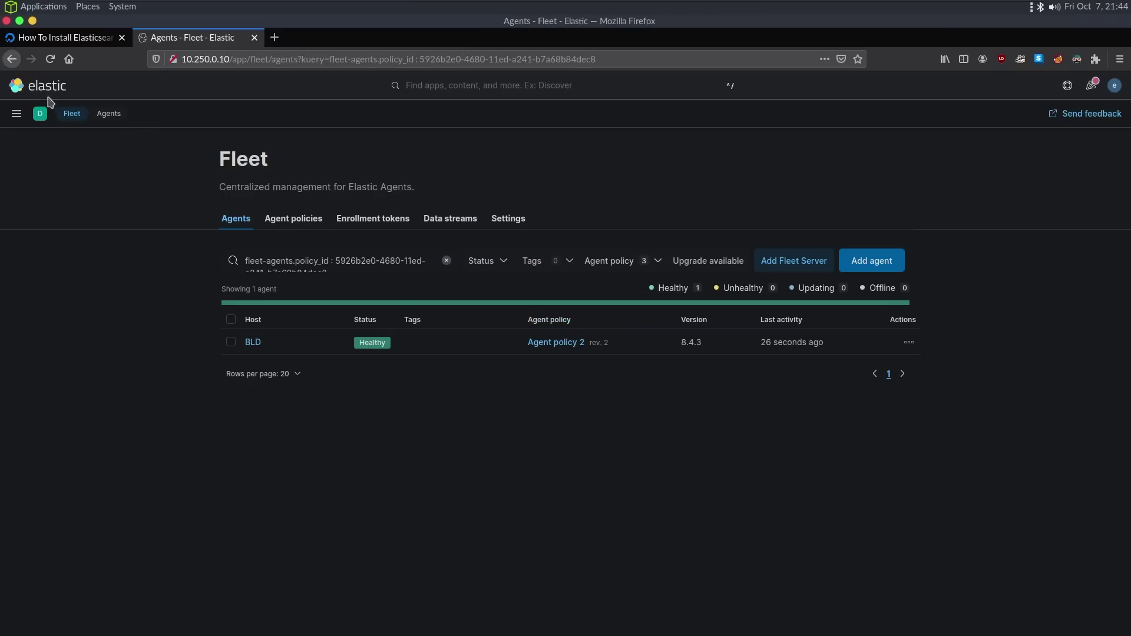
{"action": "left_click", "coordinate": [17, 113]}
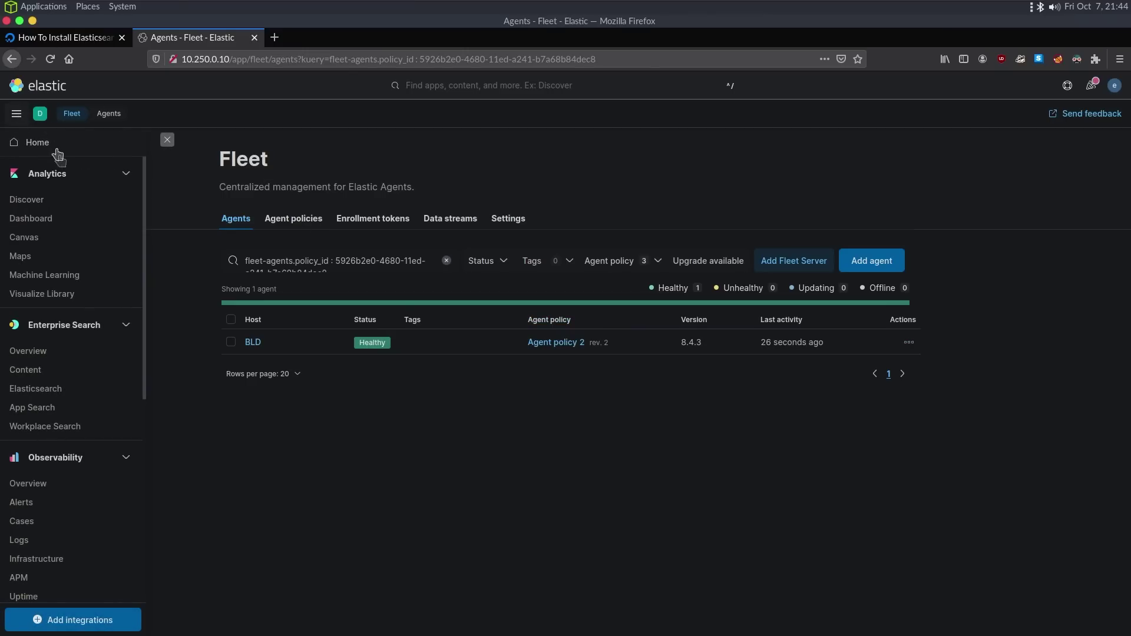
{"action": "scroll", "coordinate": [89, 377], "scroll_direction": "down", "scroll_amount": 5}
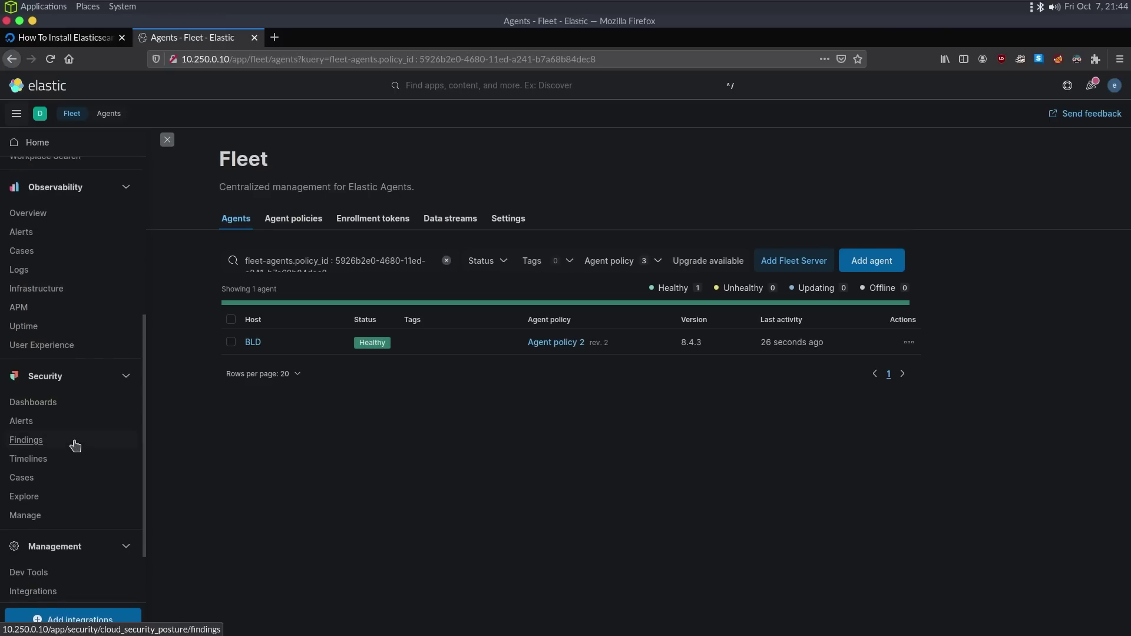
{"action": "scroll", "coordinate": [75, 446], "scroll_direction": "down", "scroll_amount": 2}
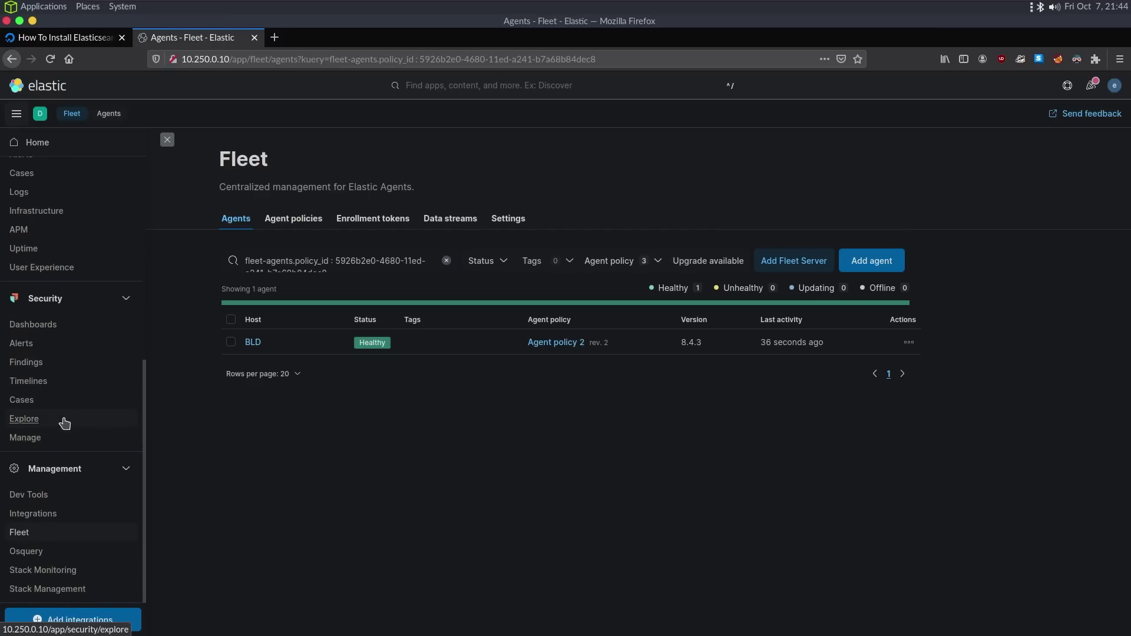
{"action": "left_click", "coordinate": [34, 437]}
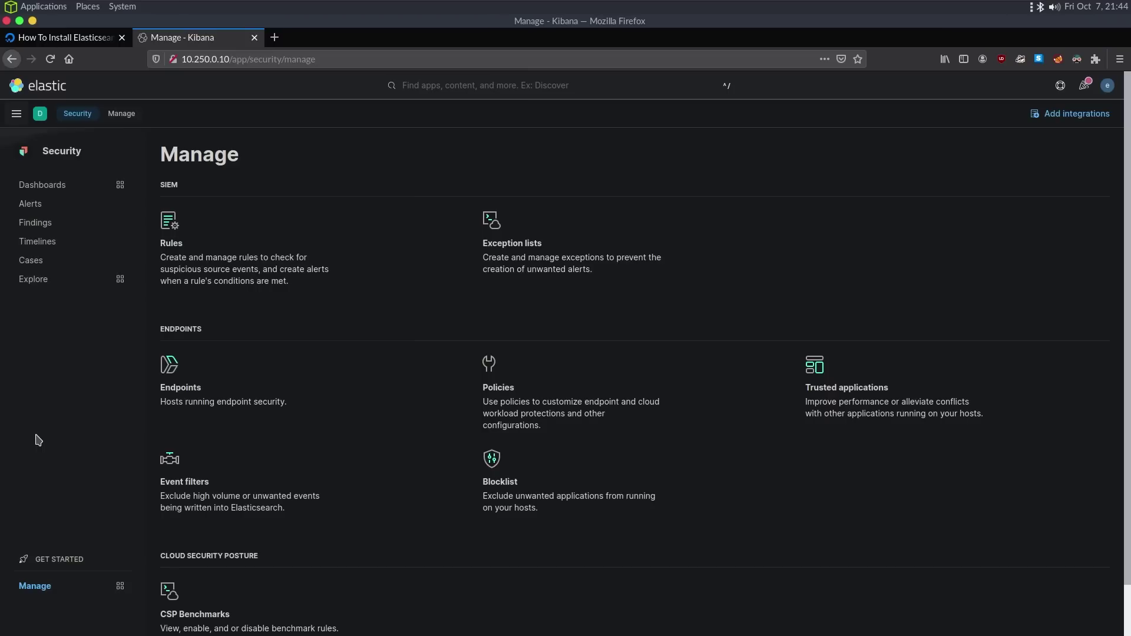
{"action": "left_click", "coordinate": [176, 246]}
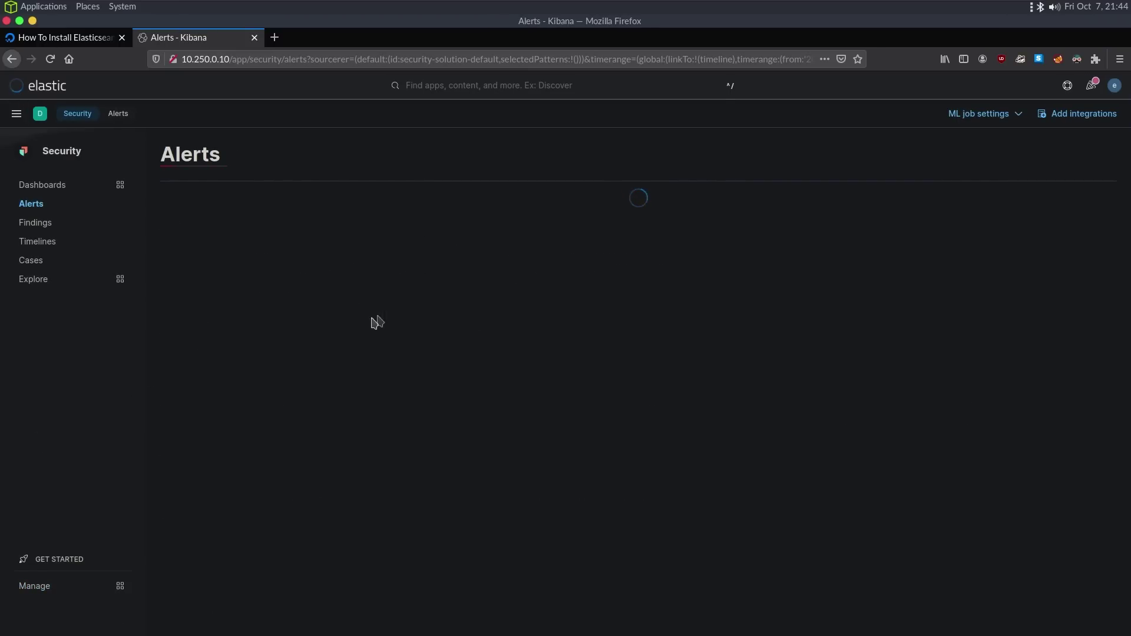
{"action": "key", "text": "ctrl+plus"}
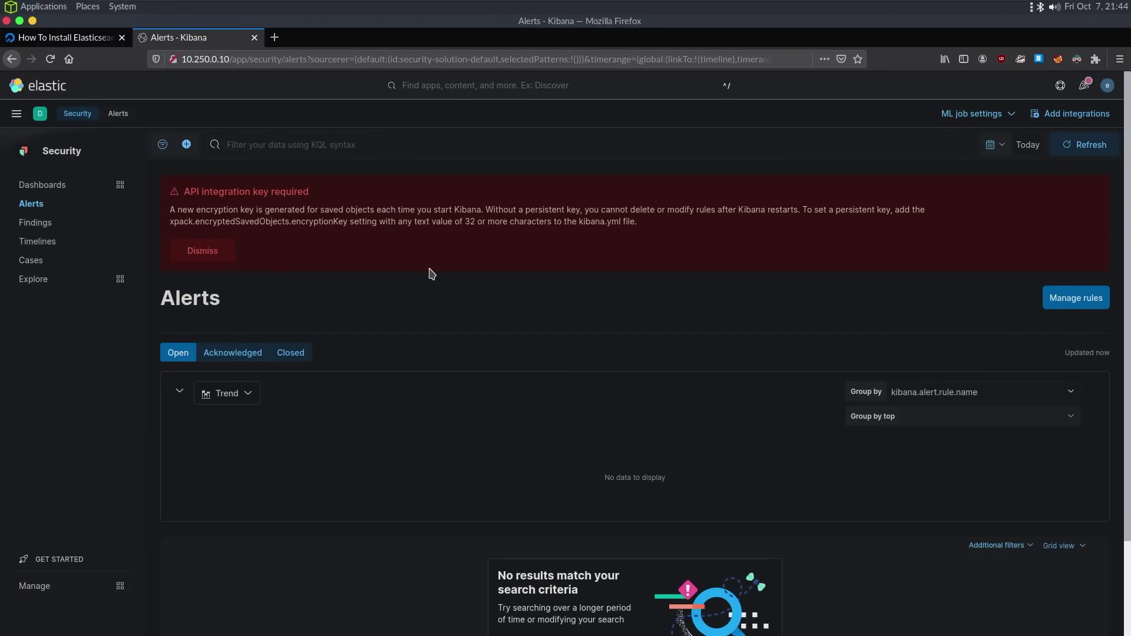
{"action": "double_click", "coordinate": [248, 199]}
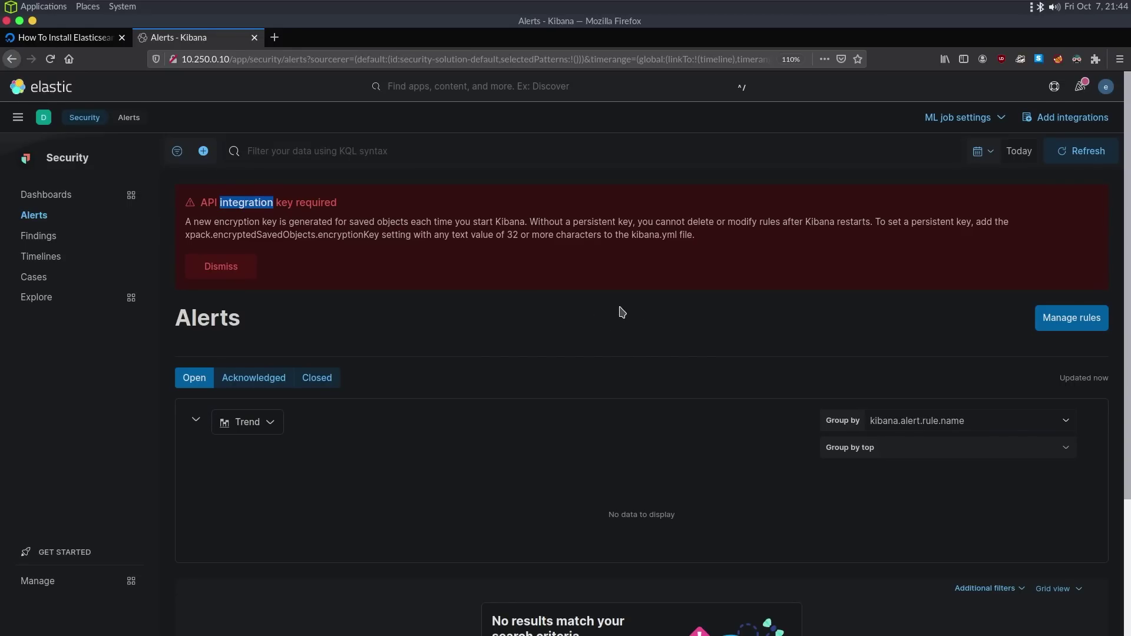
Switch to the terminal's elastic01 session, stop the running Python HTTP server and clear the screen
{"action": "key", "text": "alt+Tab"}
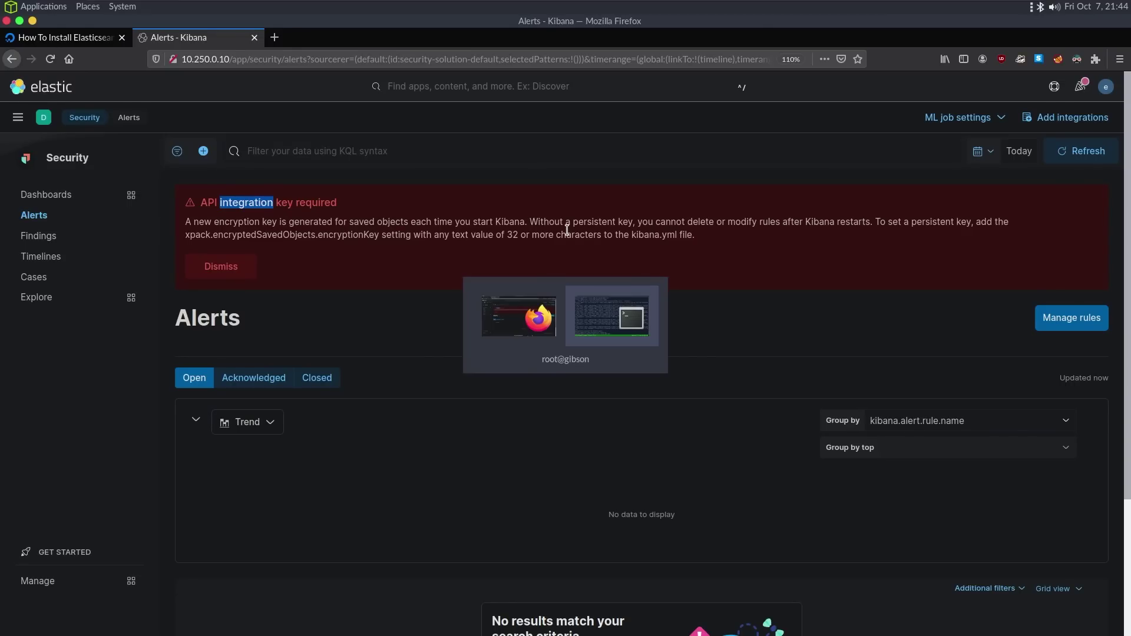
{"action": "key", "text": "ctrl+b"}
{"action": "key", "text": "0"}
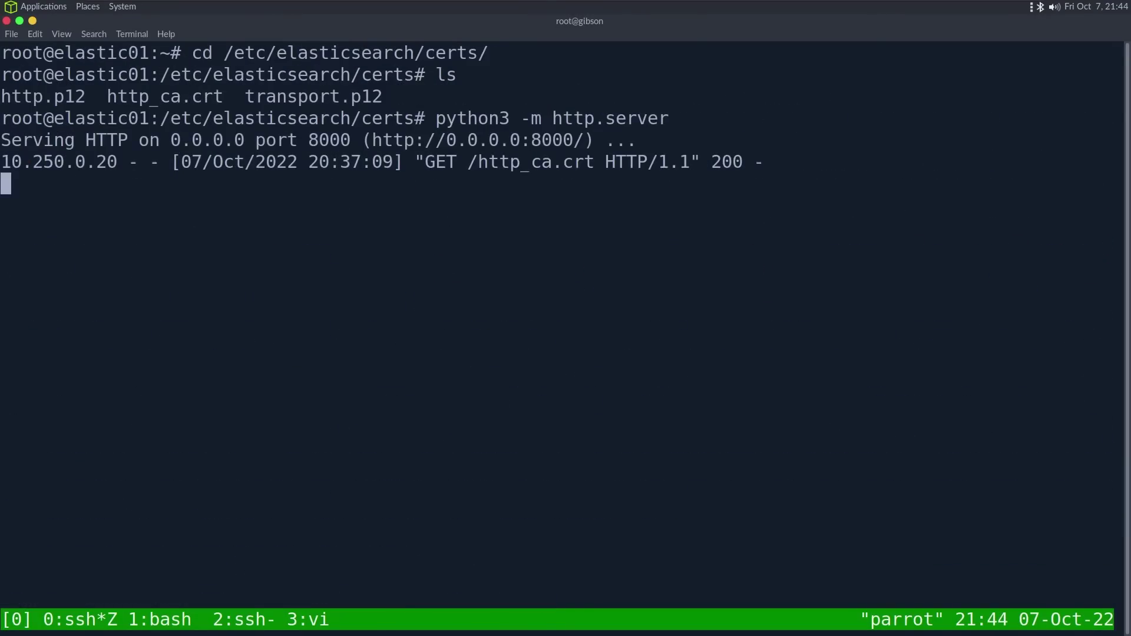
{"action": "key", "text": "ctrl+c"}
{"action": "key", "text": "ctrl+l"}
Change to the /usr/share/kibana/bin/ directory and list its files
{"action": "type", "text": "cd /usr/sha"}
{"action": "key", "text": "Tab"}
{"action": "type", "text": "kib"}
{"action": "key", "text": "Tab"}
{"action": "type", "text": "b"}
{"action": "key", "text": "Tab"}
{"action": "key", "text": "Return"}
{"action": "type", "text": "ls"}
{"action": "key", "text": "Return"}
Run ./kibana-encryption-keys to see its usage, and run it with generate to produce the Kibana encryption keys
{"action": "type", "text": "./kibana-e"}
{"action": "key", "text": "Tab"}
{"action": "key", "text": "Return"}
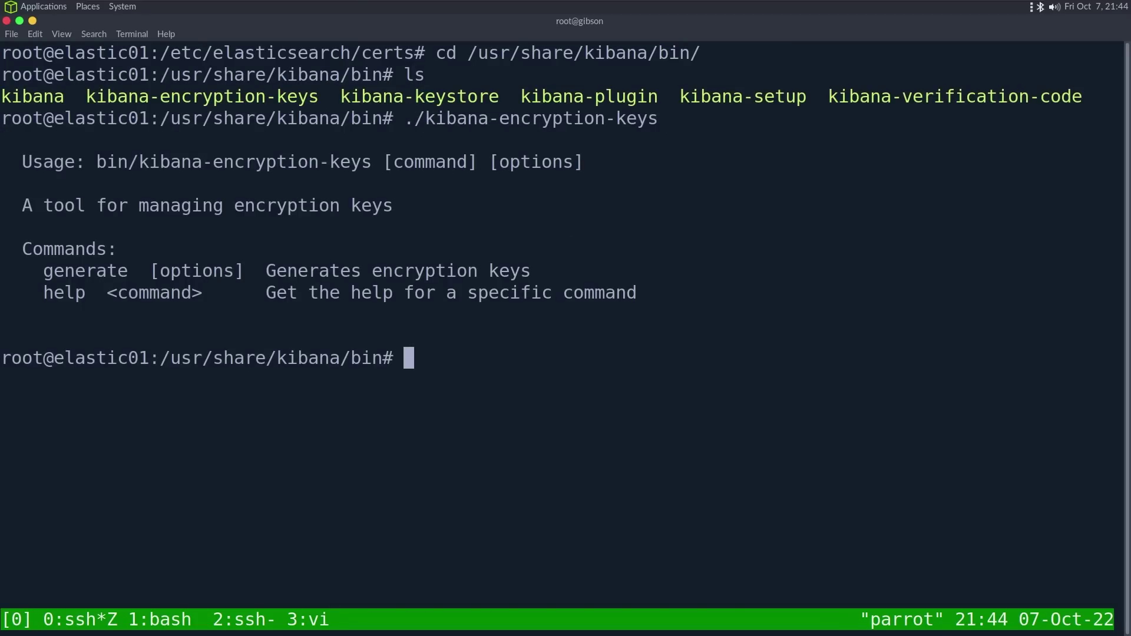
{"action": "key", "text": "Up"}
{"action": "type", "text": "generate"}
{"action": "key", "text": "ctrl+l"}
{"action": "key", "text": "Return"}
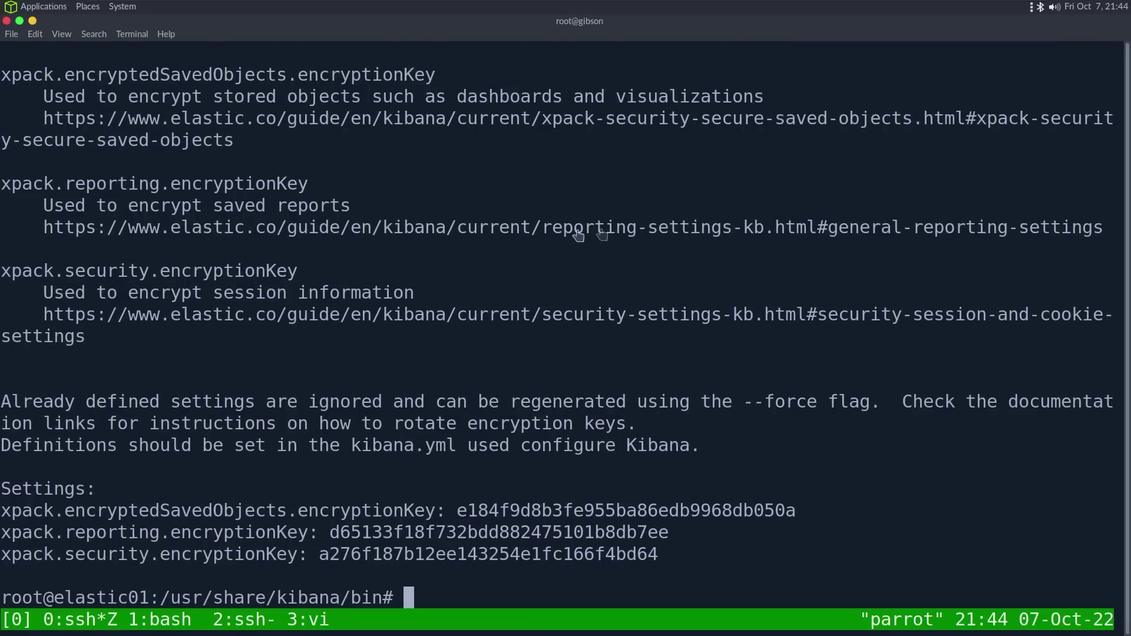
Copy the three generated xpack encryptionKey setting lines from the terminal output
{"action": "left_click_drag", "start_coordinate": [658, 554], "coordinate": [1, 512]}
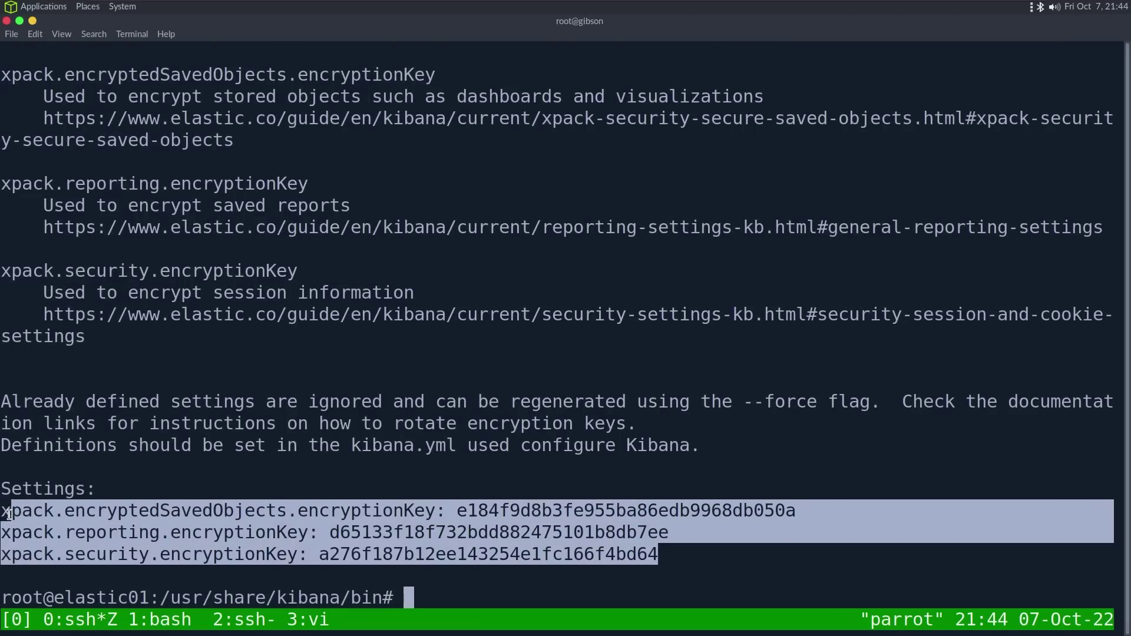
{"action": "right_click", "coordinate": [5, 516]}
{"action": "left_click", "coordinate": [47, 577]}
Paste the copied xpack encryption key settings at the end of /etc/kibana/kibana.yml in vi and save the file
{"action": "type", "text": "vi /etc/"}
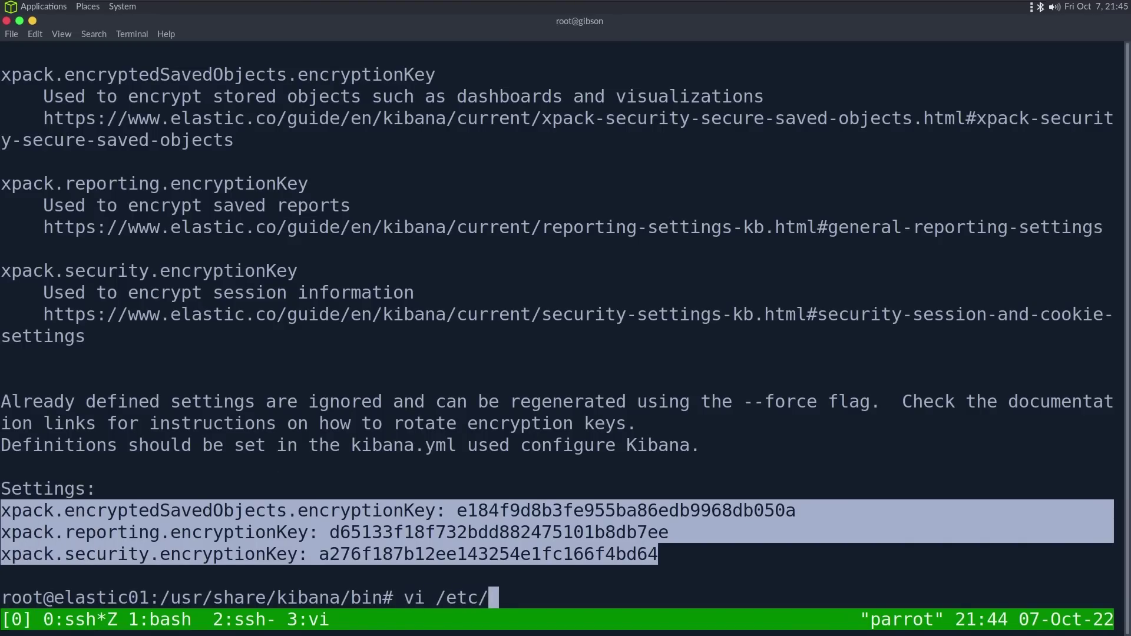
{"action": "type", "text": "kibana/kibana.yml"}
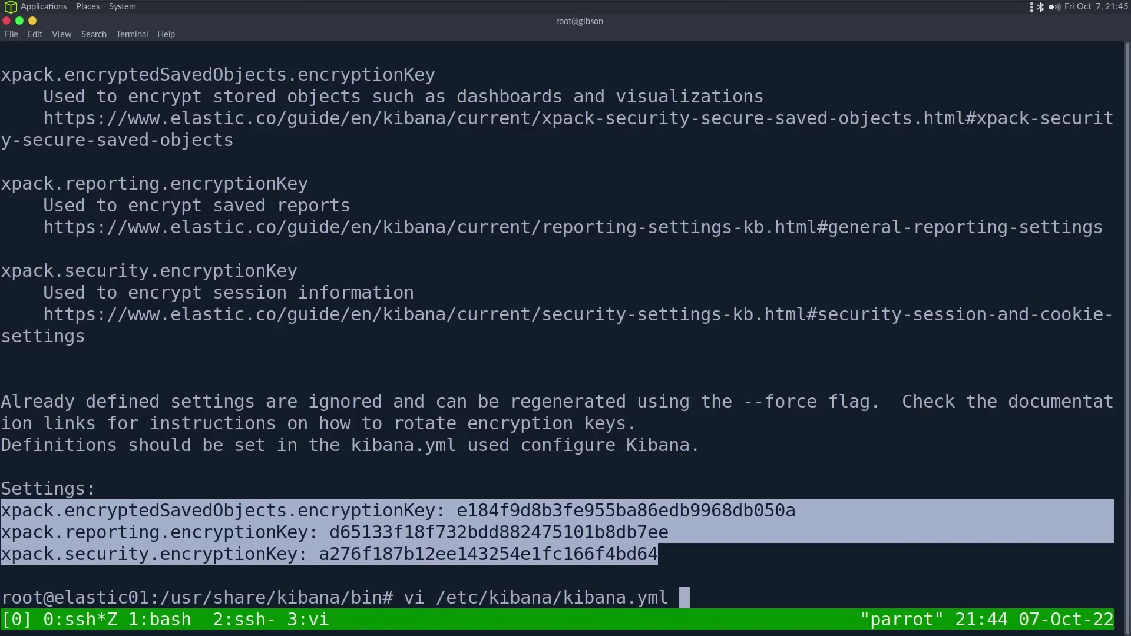
{"action": "key", "text": "Return"}
{"action": "key", "text": "shift+g"}
{"action": "key", "text": "i"}
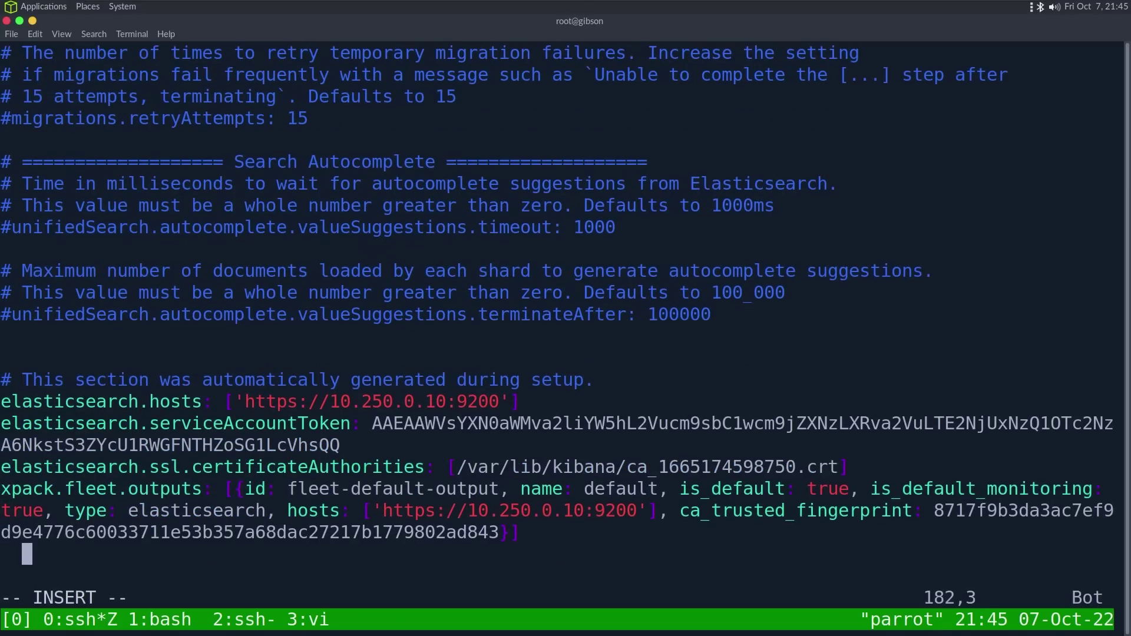
{"action": "key", "text": "ctrl+shift+v"}
{"action": "key", "text": "Escape"}
{"action": "type", "text": ":wq"}
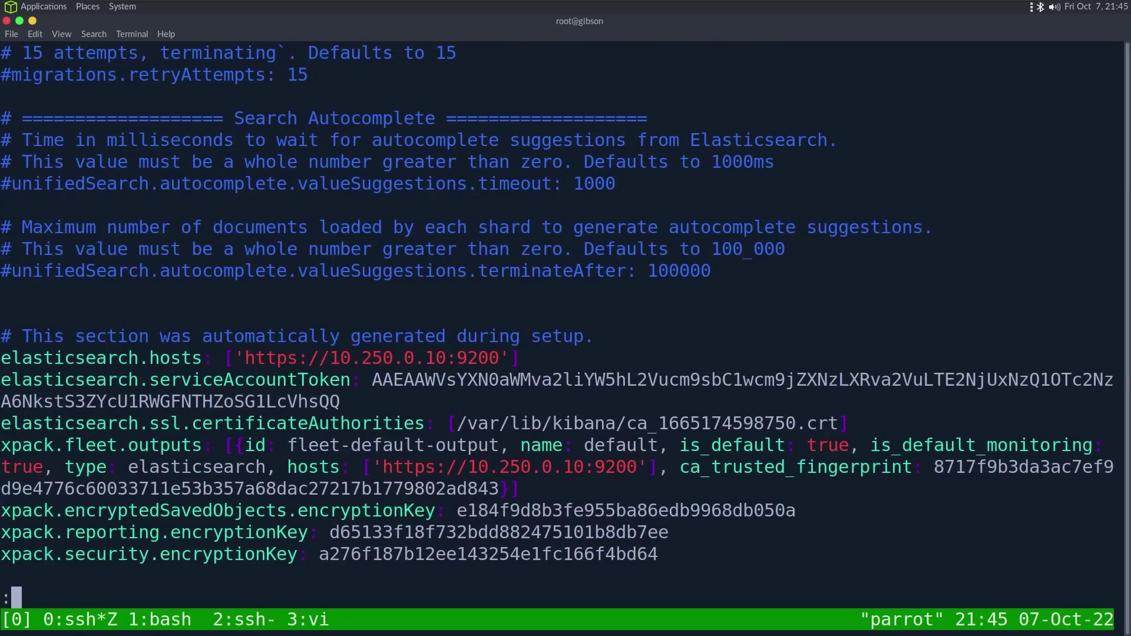
{"action": "key", "text": "Return"}
Restart the Kibana service with systemctl restart kibana
{"action": "type", "text": "ssyte"}
{"action": "key", "text": "BackSpace"}
{"action": "key", "text": "BackSpace"}
{"action": "key", "text": "BackSpace"}
{"action": "key", "text": "BackSpace"}
{"action": "type", "text": "ystemctl restart kiban"}
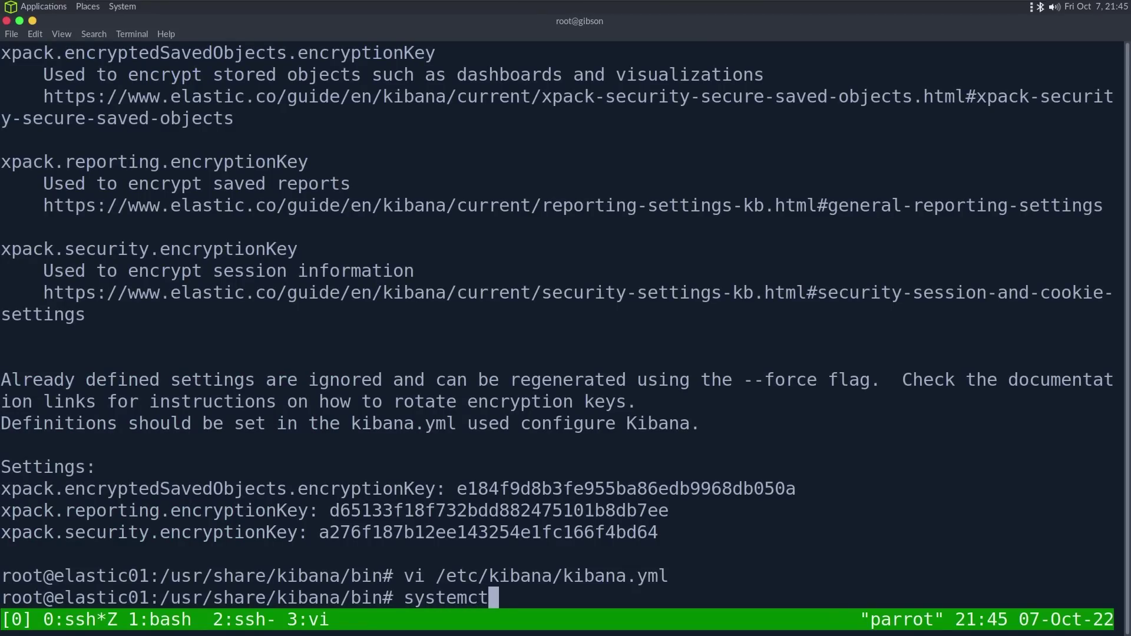
{"action": "type", "text": "a"}
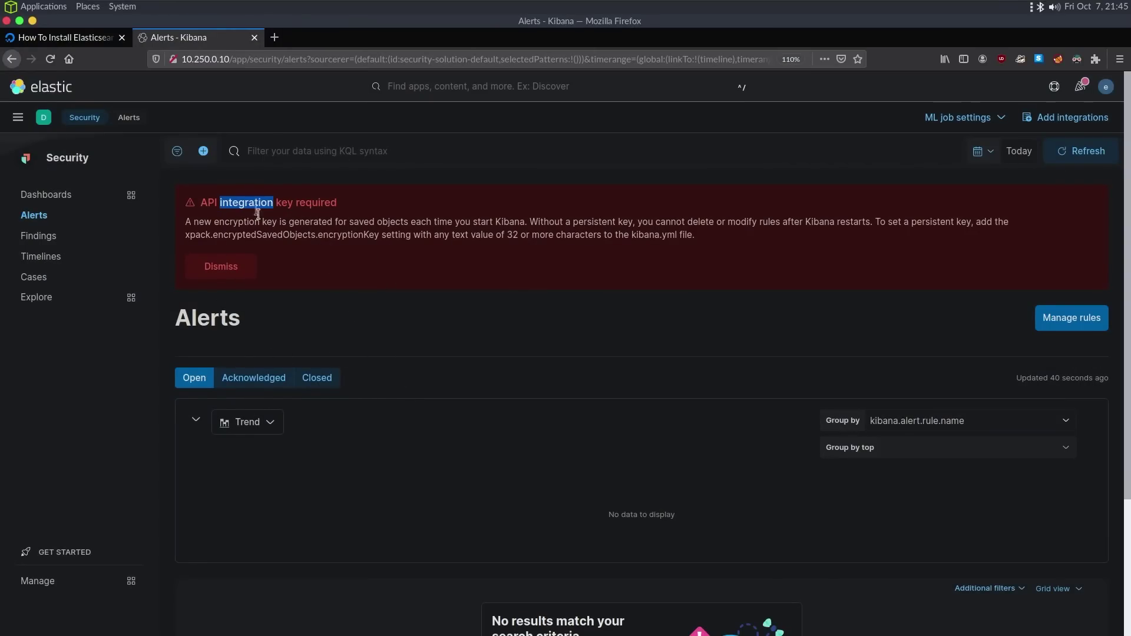
Back in Firefox, load Kibana at 10.250.0.10 and keep reloading it until the login page opens
{"action": "left_click", "coordinate": [1063, 328]}
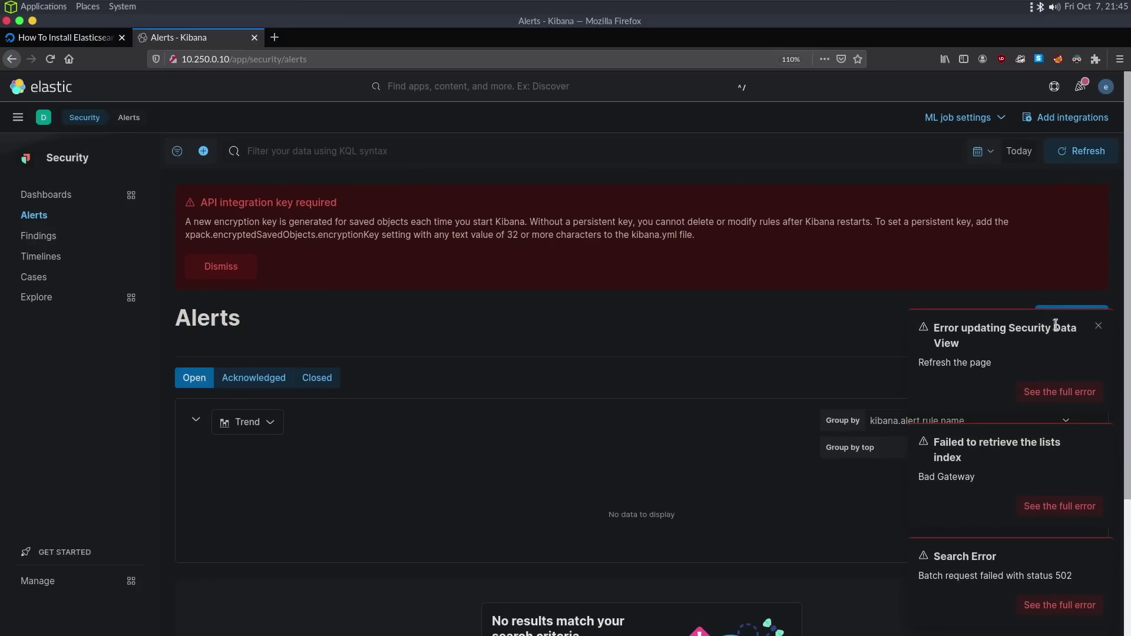
{"action": "key", "text": "F5"}
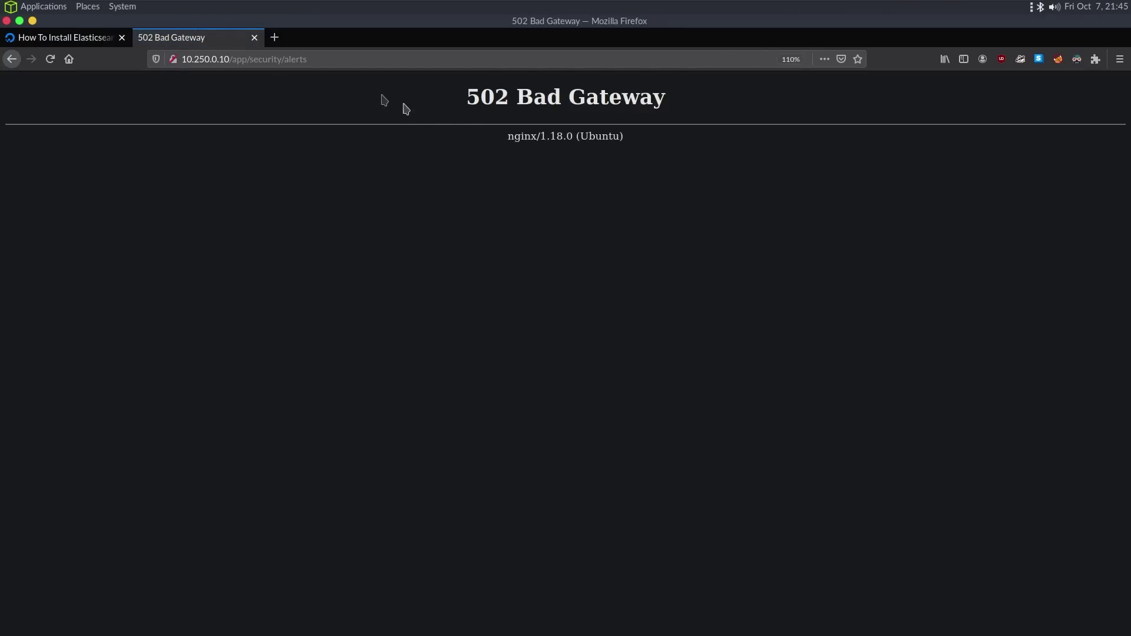
{"action": "left_click_drag", "start_coordinate": [234, 59], "coordinate": [345, 61]}
{"action": "key", "text": "BackSpace"}
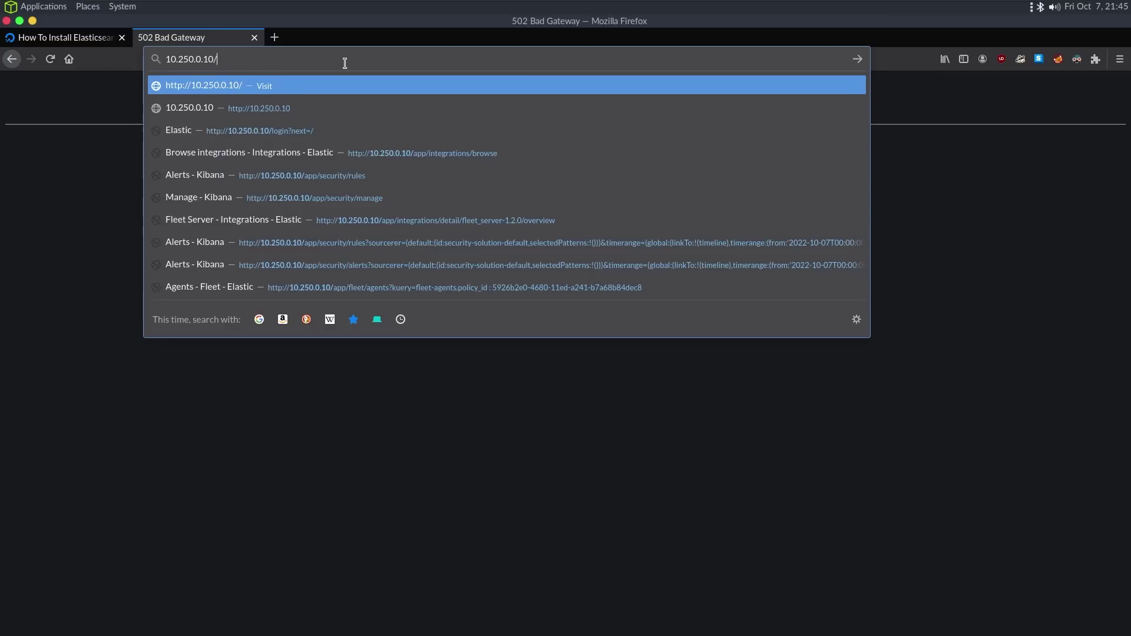
{"action": "key", "text": "Return"}
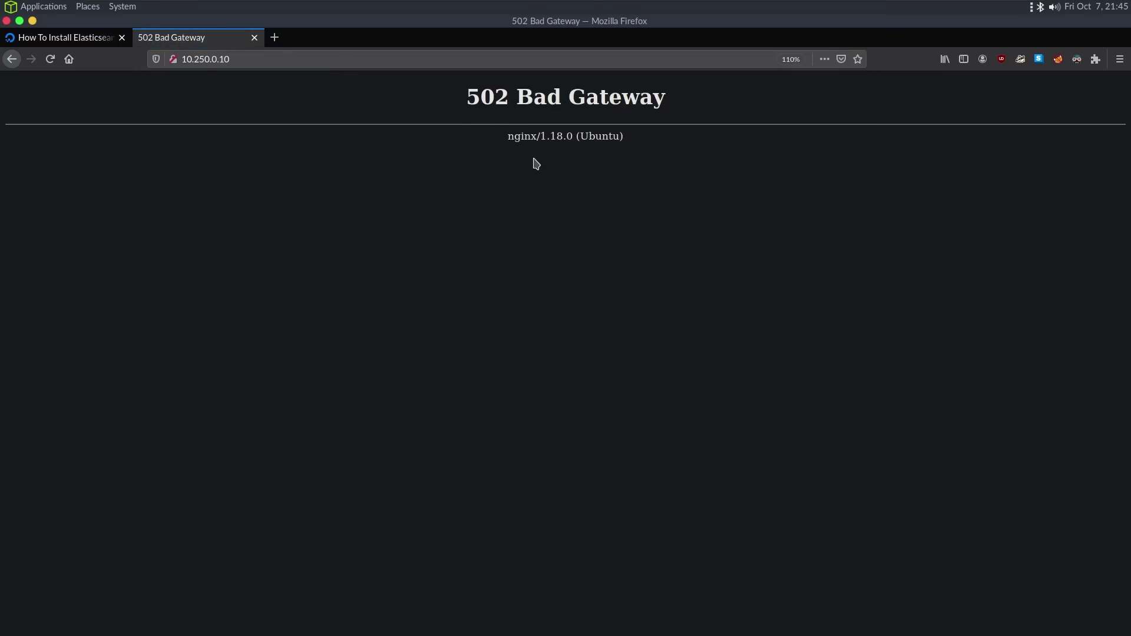
{"action": "key", "text": "F5"}
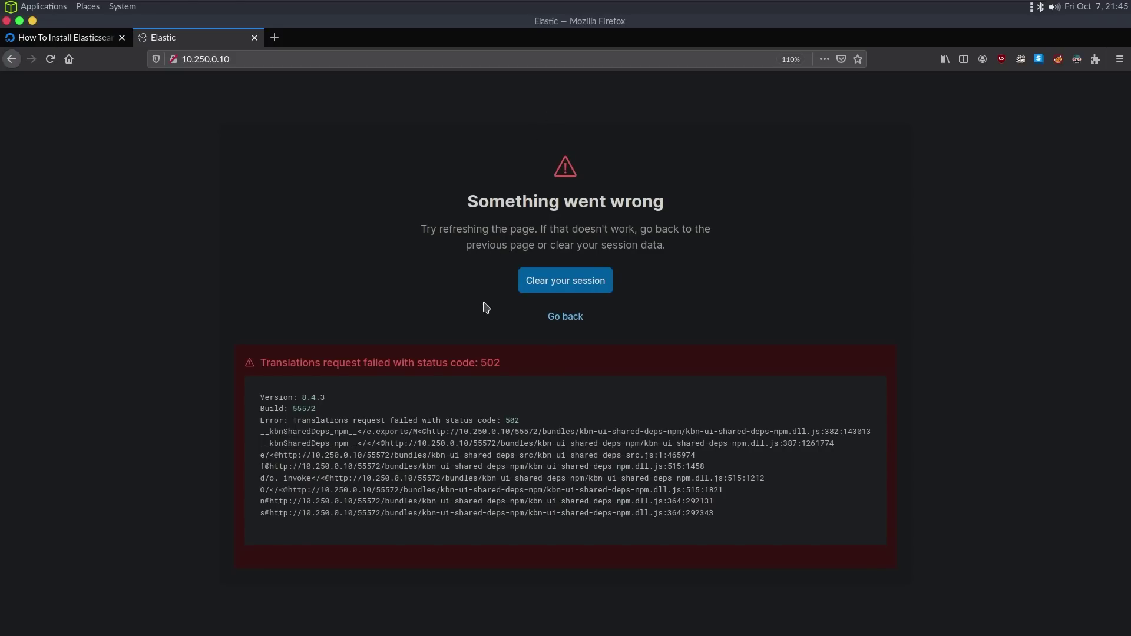
{"action": "key", "text": "F5"}
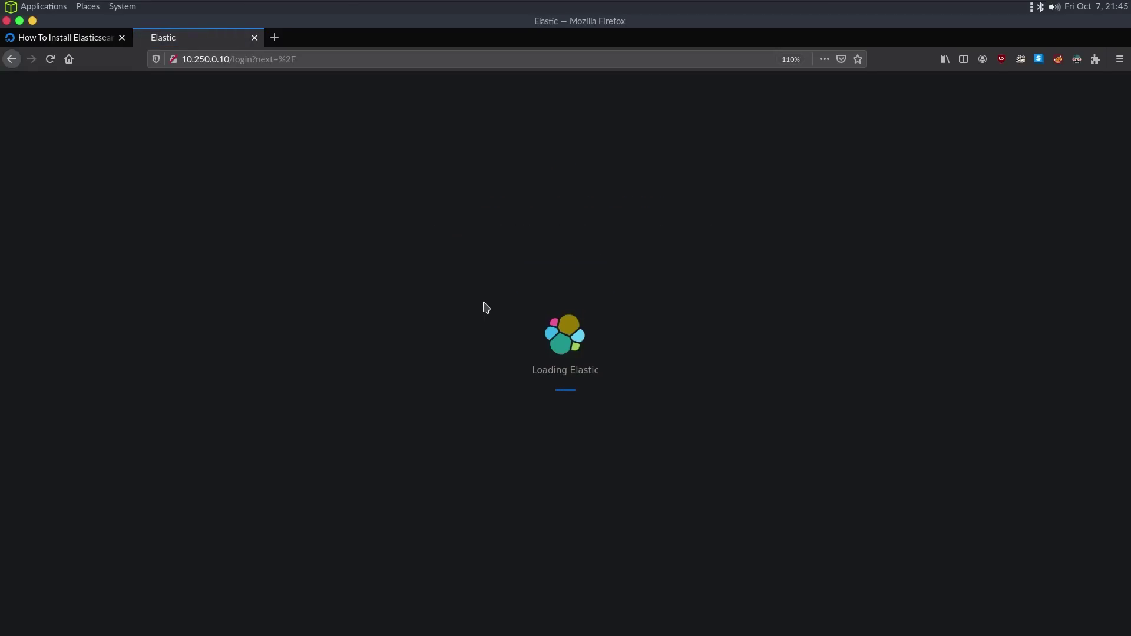
Log in to Kibana as elastic, pasting the account password copied from the terminal's second session
{"action": "type", "text": "elastic"}
{"action": "key", "text": "Tab"}
{"action": "key", "text": "alt+Tab"}
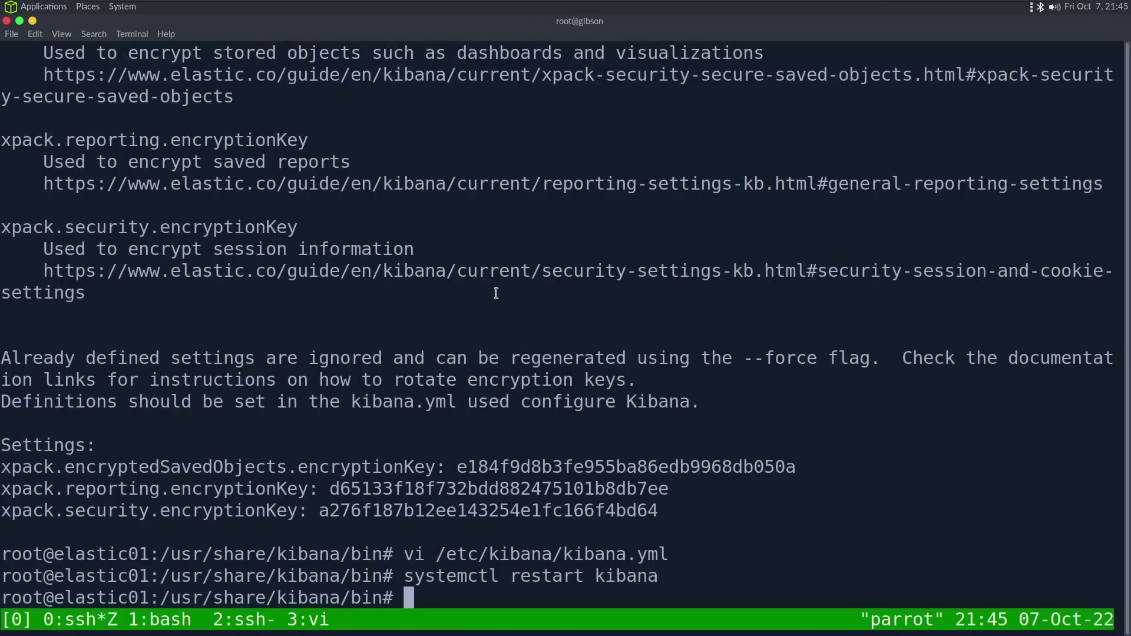
{"action": "key", "text": "ctrl+b"}
{"action": "key", "text": "1"}
{"action": "left_click_drag", "start_coordinate": [673, 139], "coordinate": [880, 141]}
{"action": "right_click", "coordinate": [882, 143]}
{"action": "left_click", "coordinate": [917, 209]}
{"action": "key", "text": "alt+Tab"}
{"action": "key", "text": "ctrl+v"}
{"action": "left_click", "coordinate": [515, 376]}
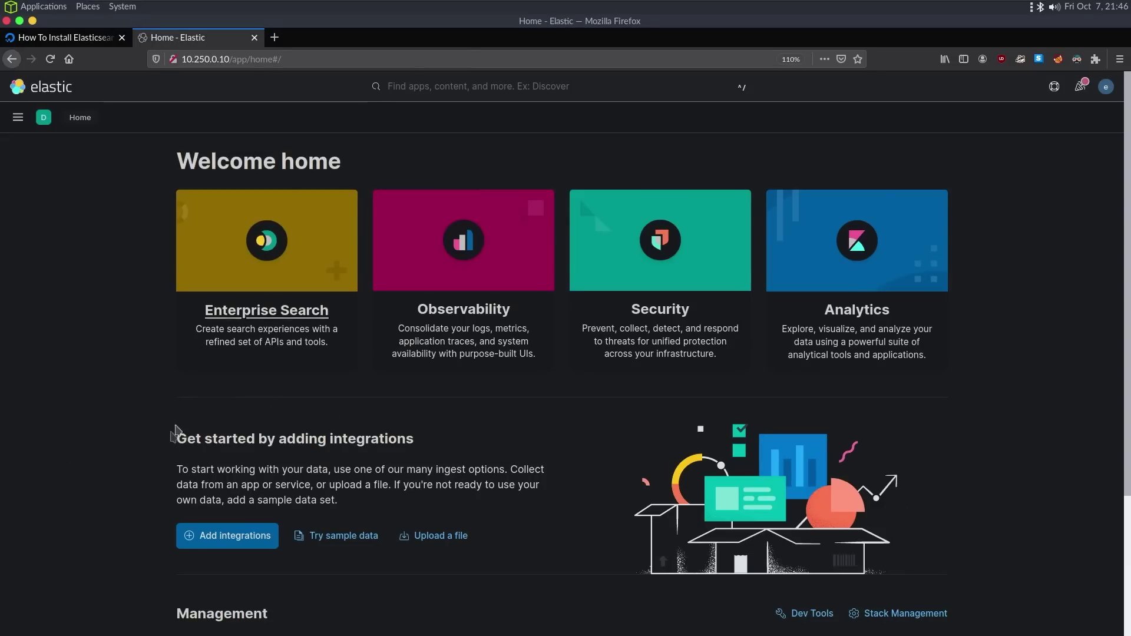
Open Kibana's main navigation and bring up the Security section
{"action": "scroll", "coordinate": [131, 365], "scroll_direction": "down", "scroll_amount": 3}
{"action": "scroll", "coordinate": [131, 366], "scroll_direction": "up", "scroll_amount": 3}
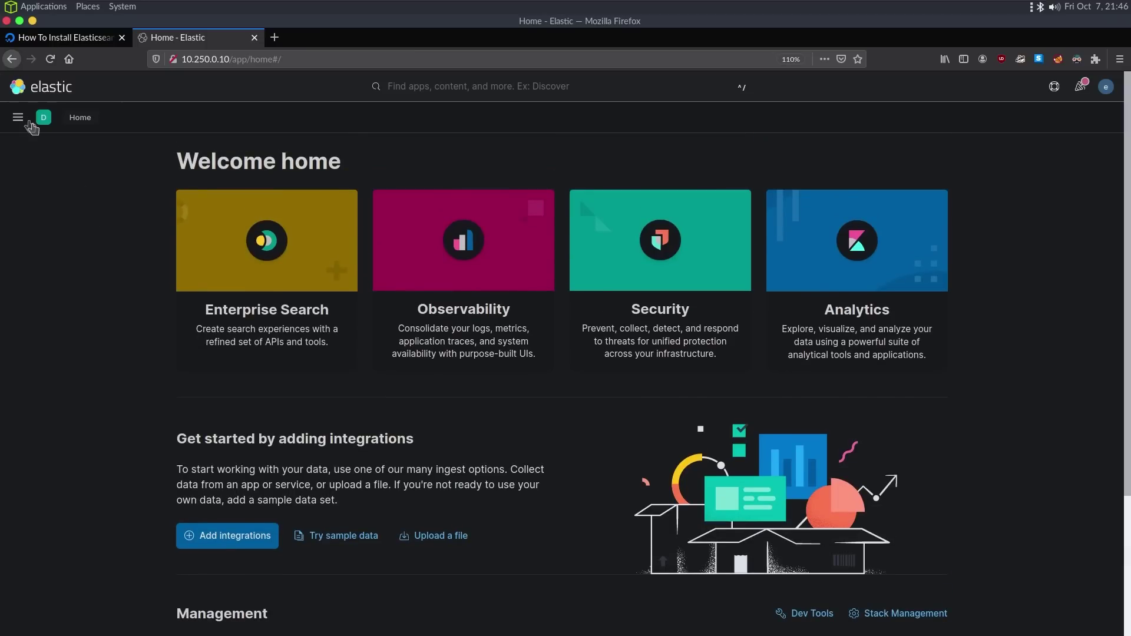
{"action": "left_click", "coordinate": [19, 118]}
{"action": "scroll", "coordinate": [92, 401], "scroll_direction": "down", "scroll_amount": 10}
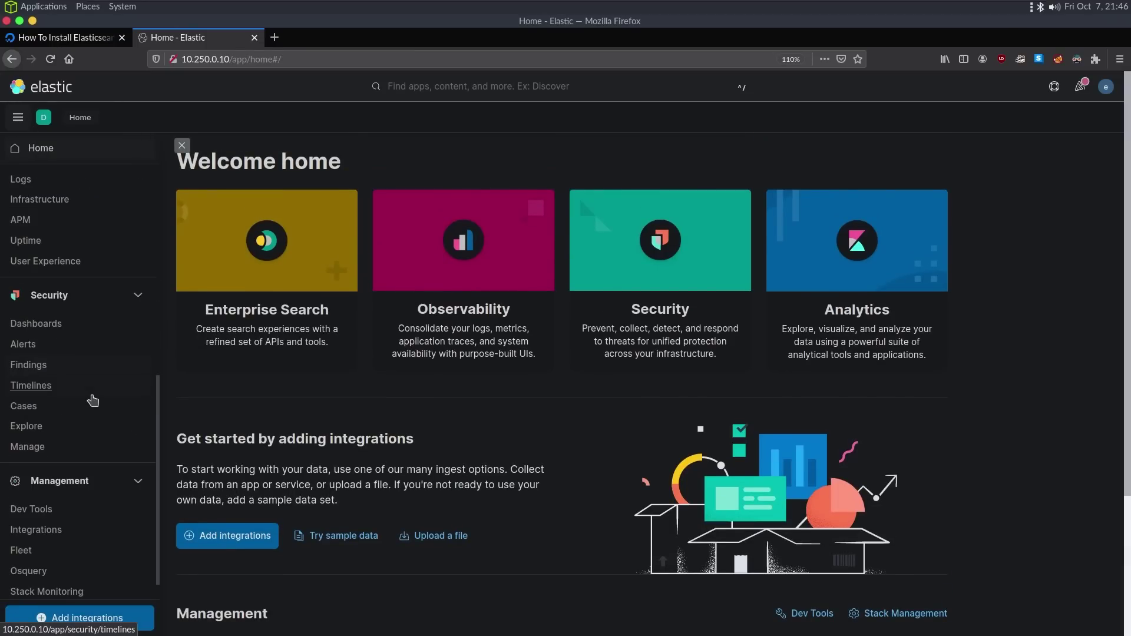
Open the Security detection rules and load the Elastic prebuilt rules and timeline templates
{"action": "left_click", "coordinate": [56, 447]}
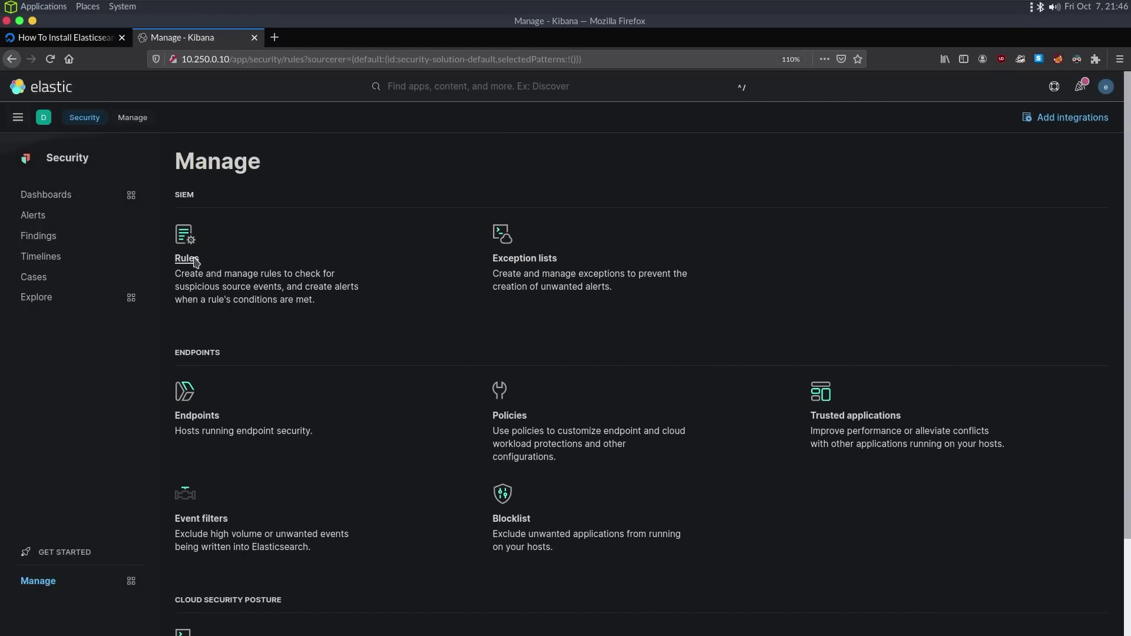
{"action": "left_click", "coordinate": [179, 259]}
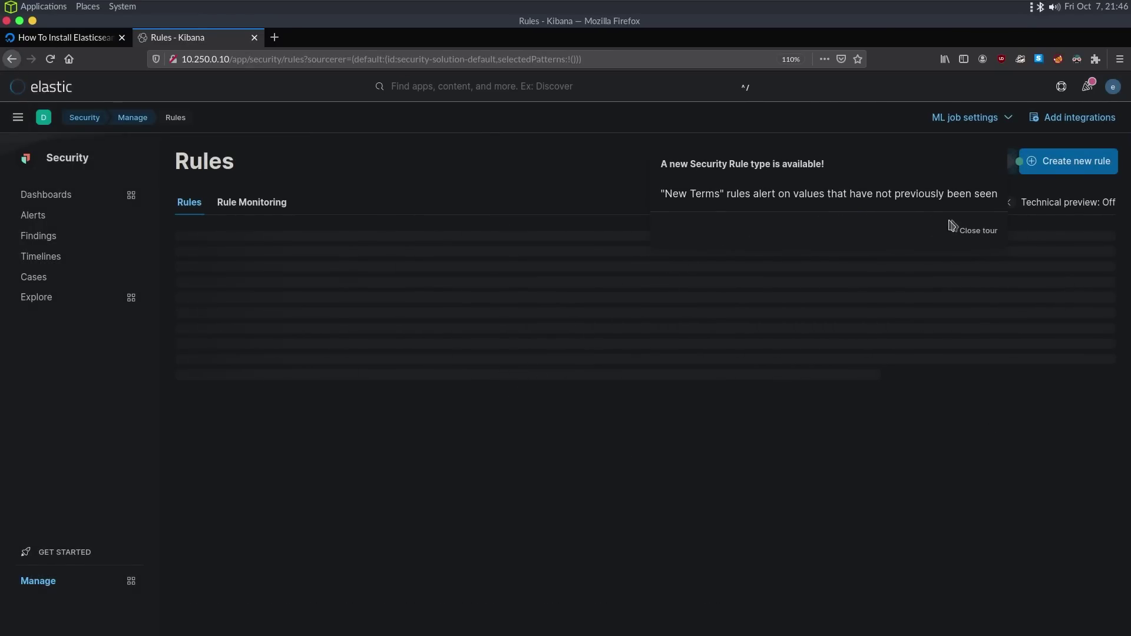
{"action": "left_click", "coordinate": [977, 233]}
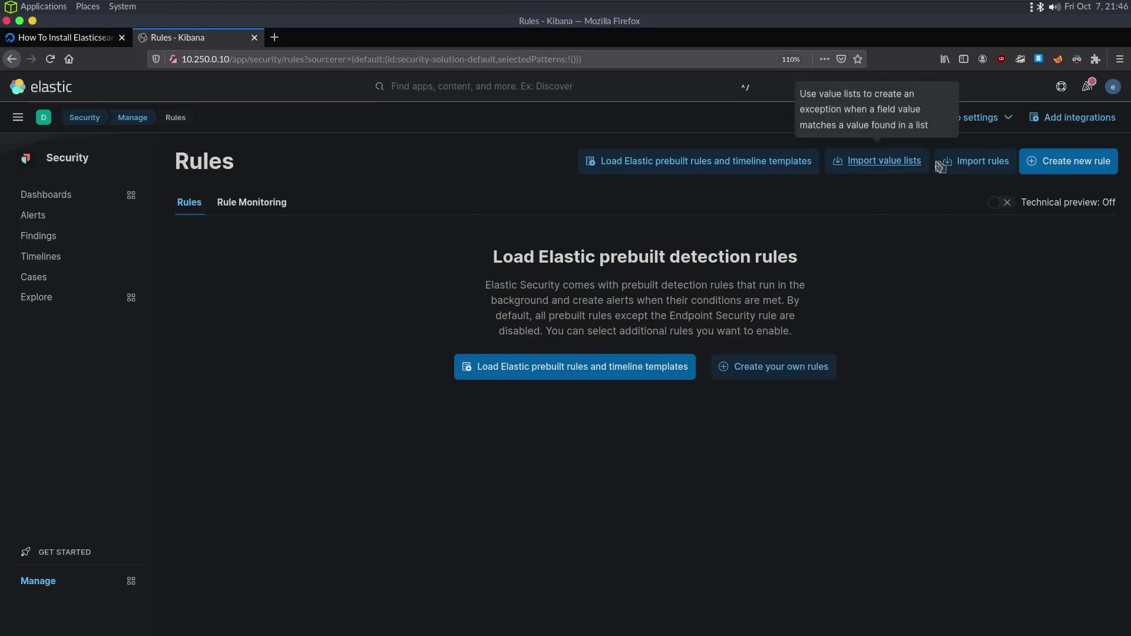
{"action": "left_click", "coordinate": [653, 165]}
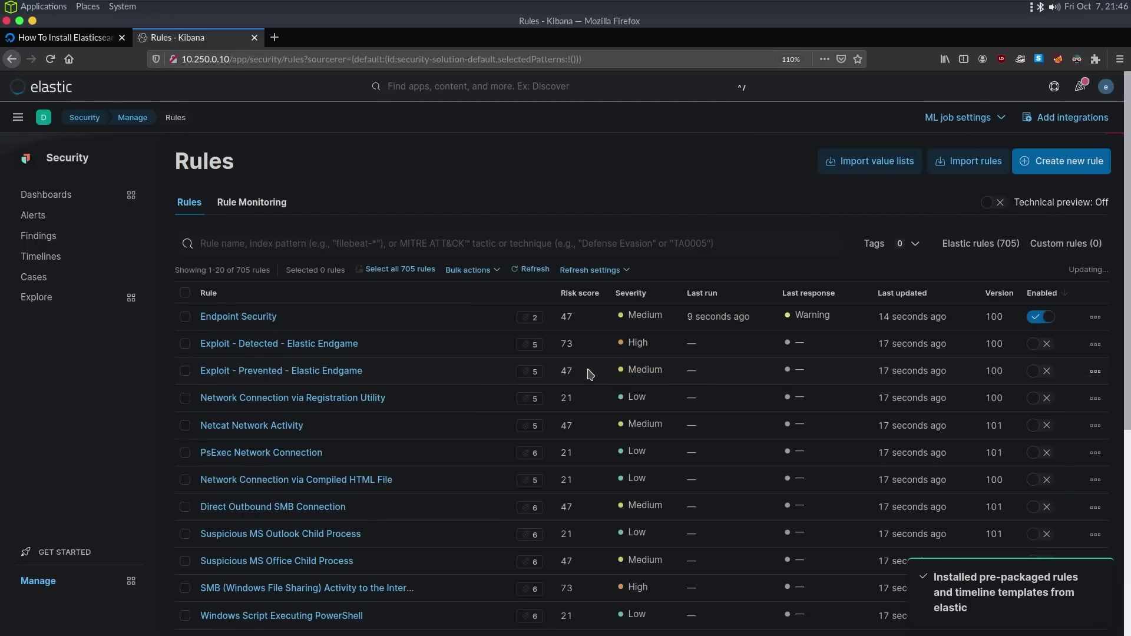
Select all the detection rules across every page and enable them in bulk
{"action": "scroll", "coordinate": [589, 374], "scroll_direction": "down", "scroll_amount": 1}
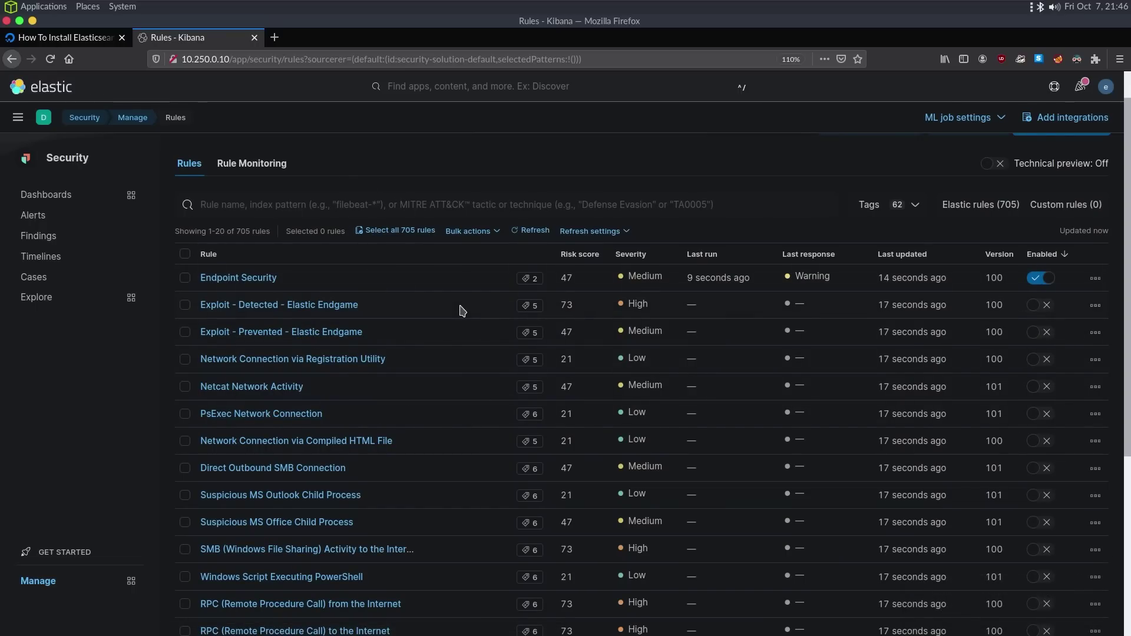
{"action": "left_click", "coordinate": [401, 230]}
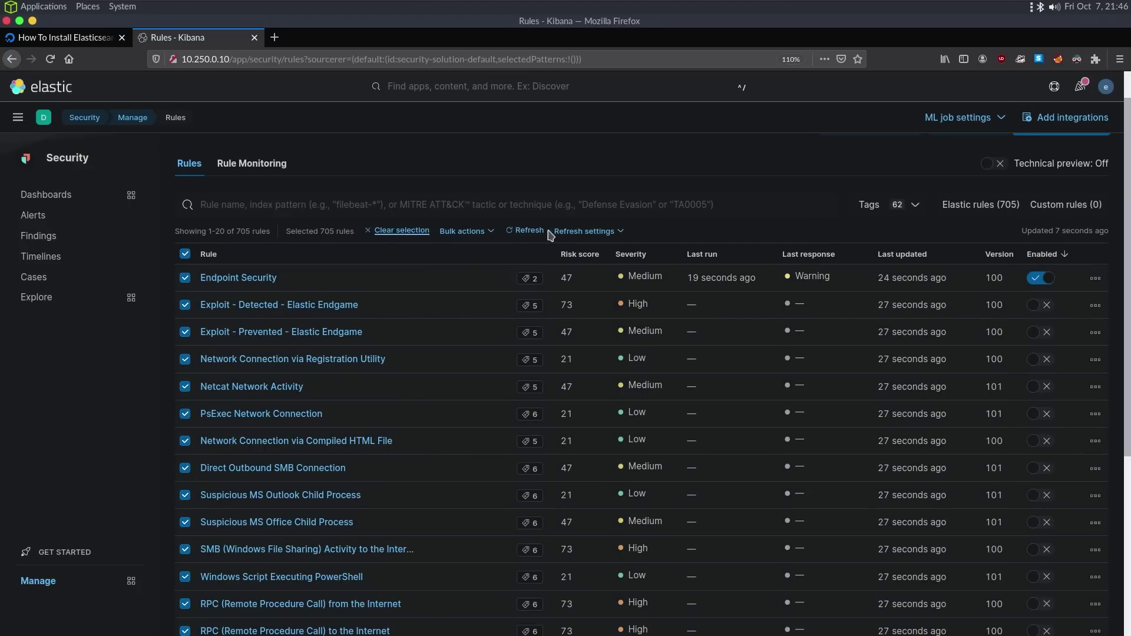
{"action": "left_click", "coordinate": [412, 233]}
{"action": "left_click", "coordinate": [411, 233]}
{"action": "left_click", "coordinate": [489, 233]}
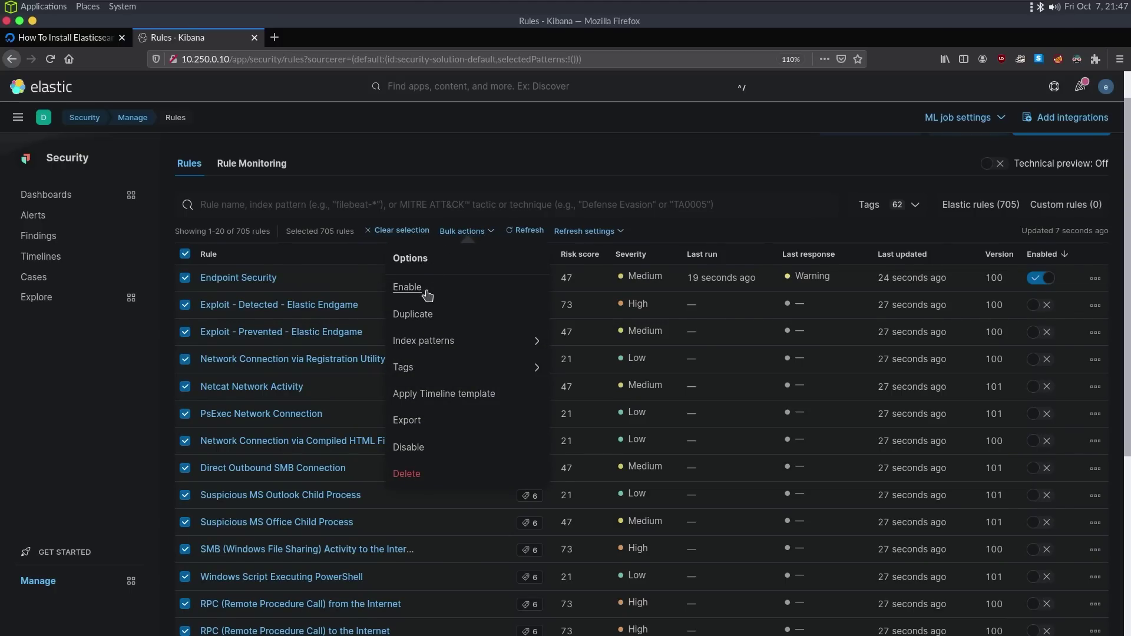
{"action": "left_click", "coordinate": [407, 287]}
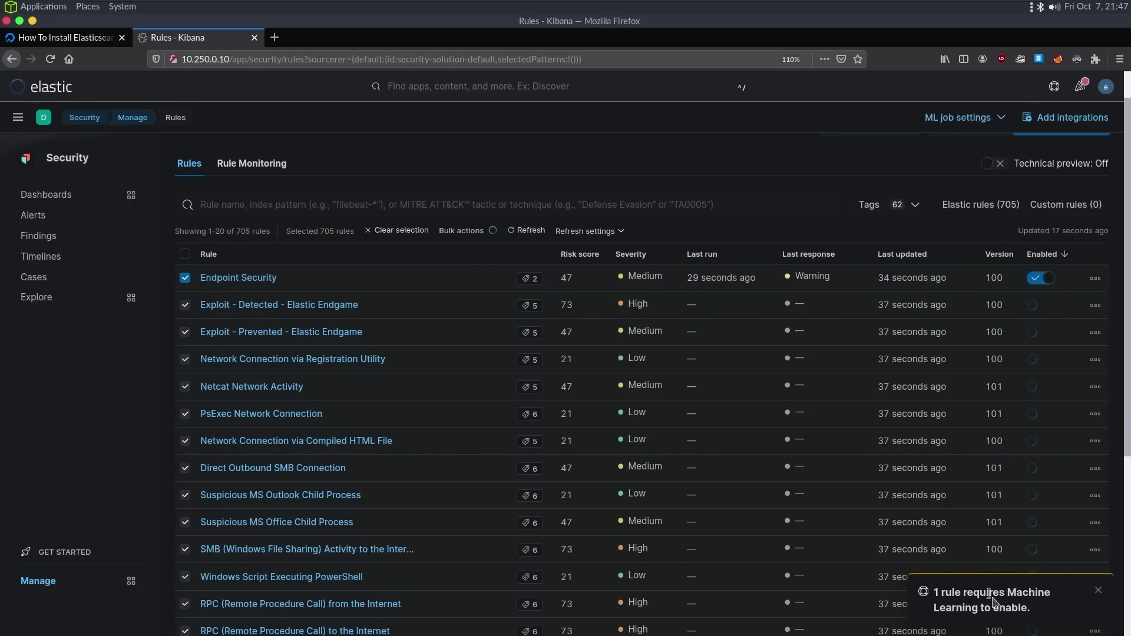
Review the details and query definition of the PsExec Network Connection rule, and return to the rules list
{"action": "scroll", "coordinate": [719, 511], "scroll_direction": "down", "scroll_amount": 2}
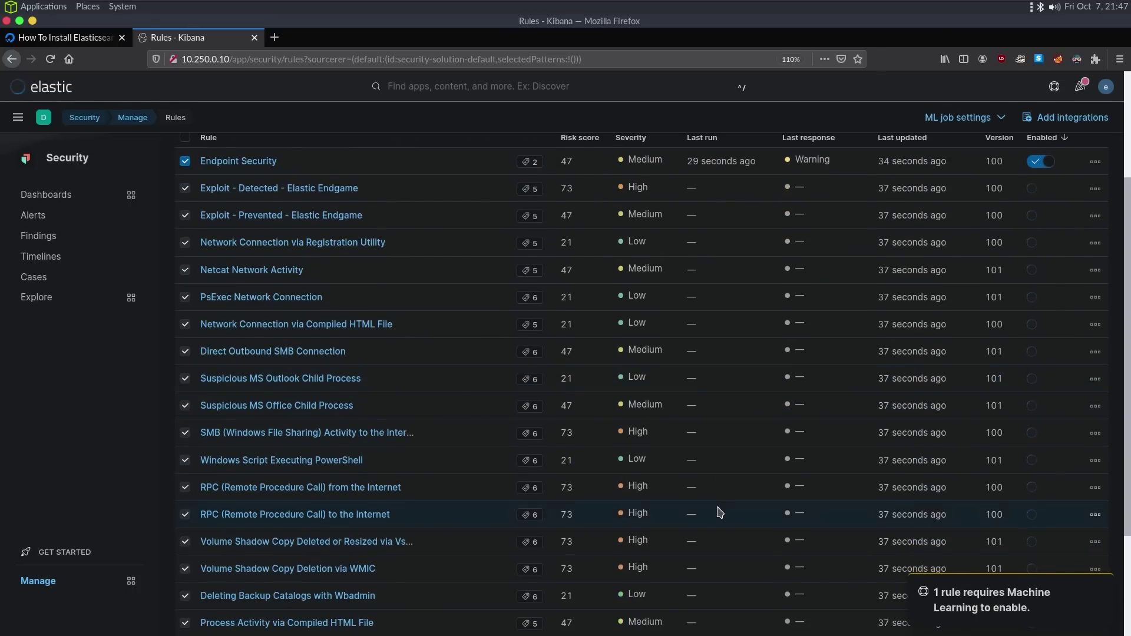
{"action": "left_click", "coordinate": [281, 297]}
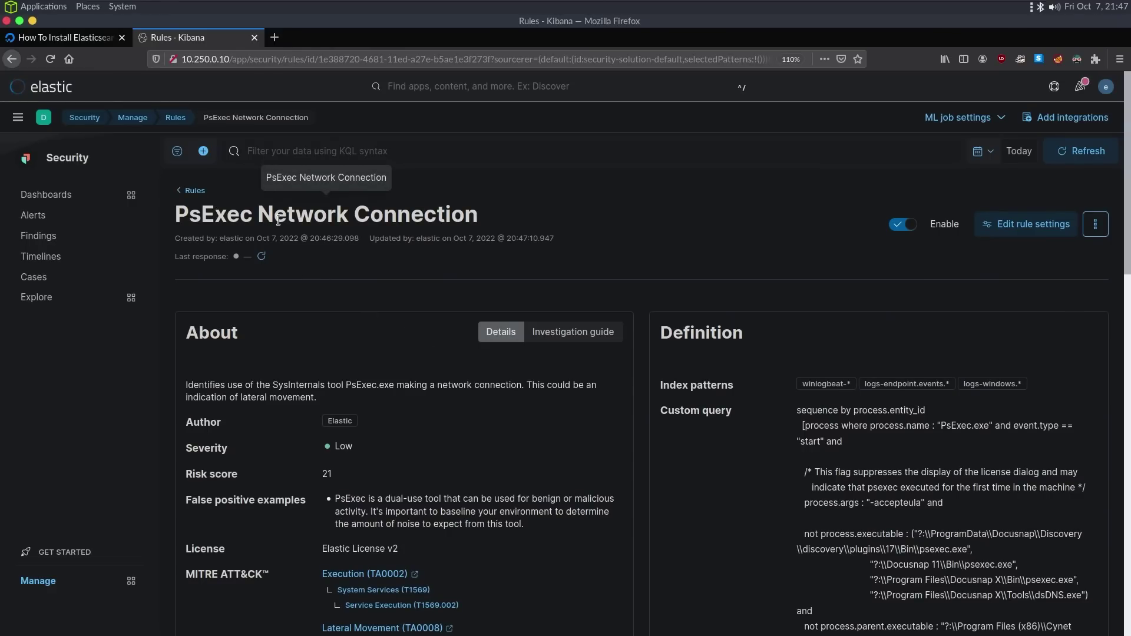
{"action": "scroll", "coordinate": [278, 220], "scroll_direction": "down", "scroll_amount": 2}
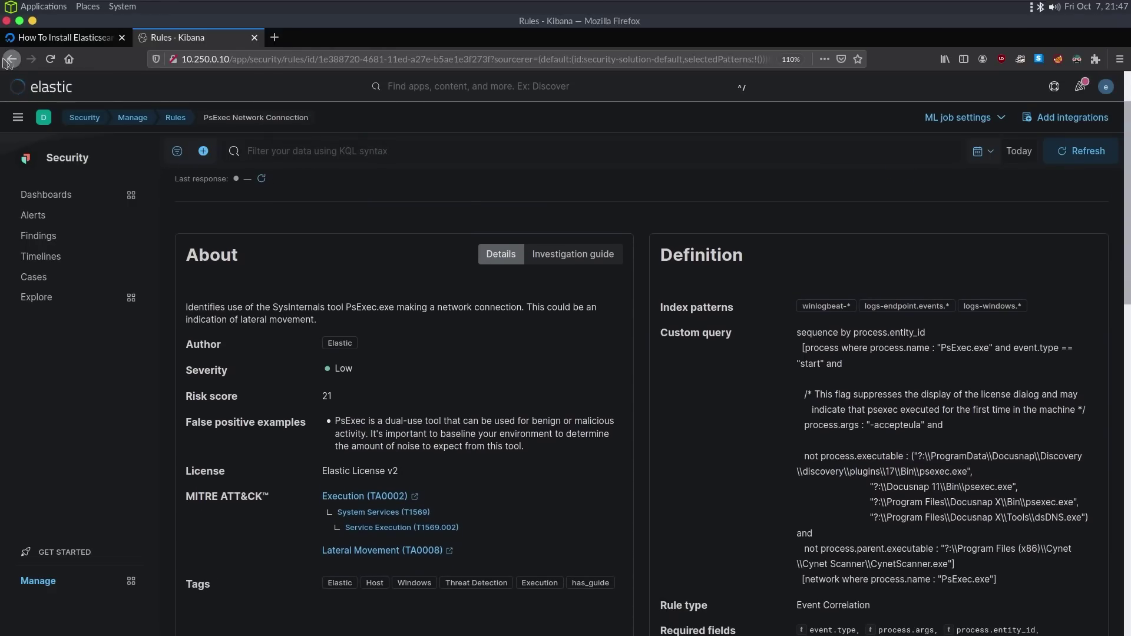
{"action": "left_click", "coordinate": [14, 59]}
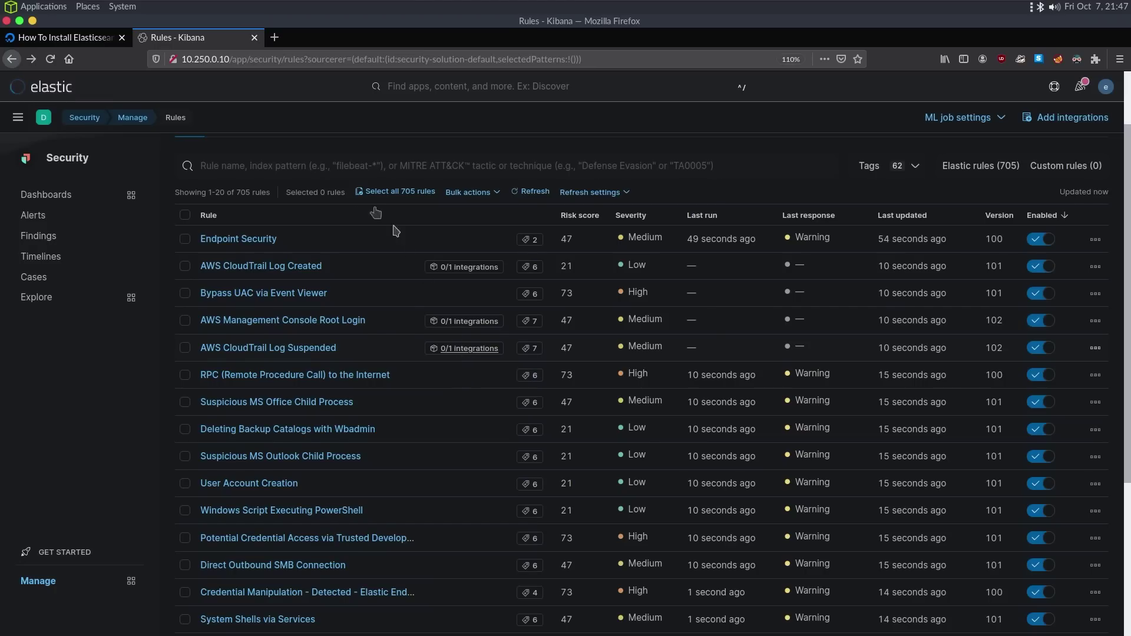
Search the detection rules for "windows", clear the search and look through the full list
{"action": "scroll", "coordinate": [318, 236], "scroll_direction": "up", "scroll_amount": 3}
{"action": "left_click", "coordinate": [321, 251]}
{"action": "type", "text": "windows"}
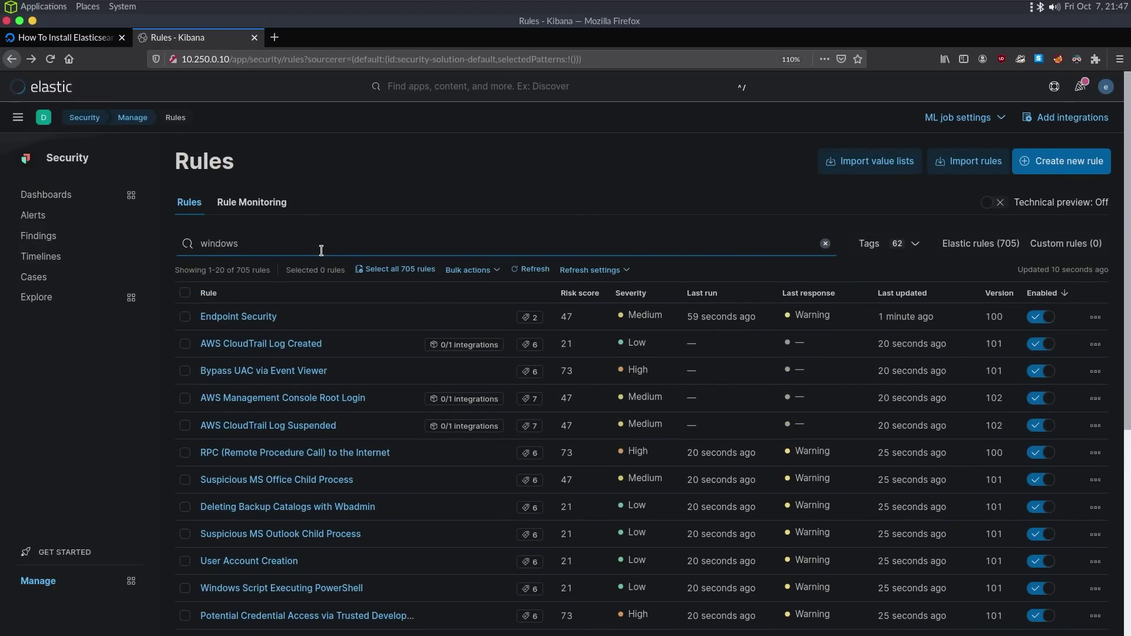
{"action": "key", "text": "Return"}
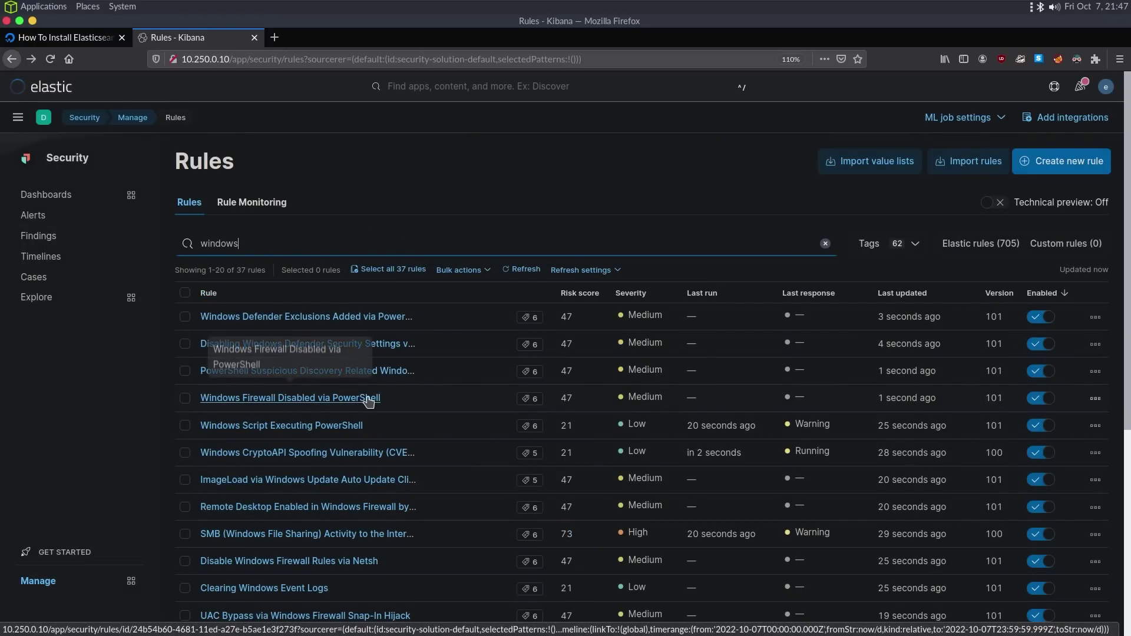
{"action": "triple_click", "coordinate": [337, 250]}
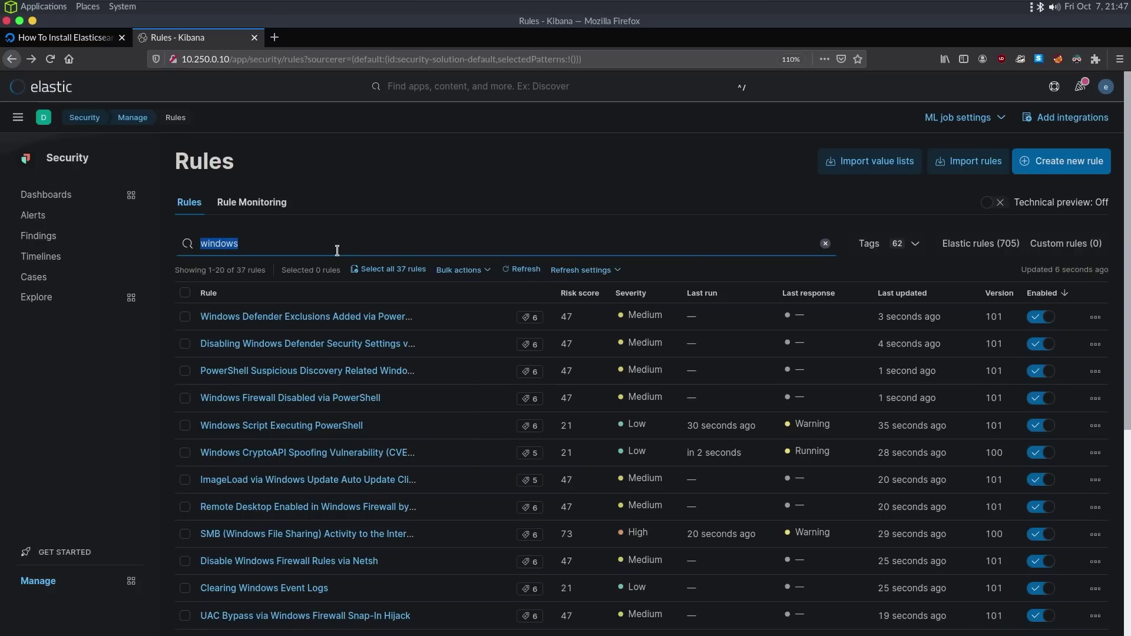
{"action": "key", "text": "BackSpace"}
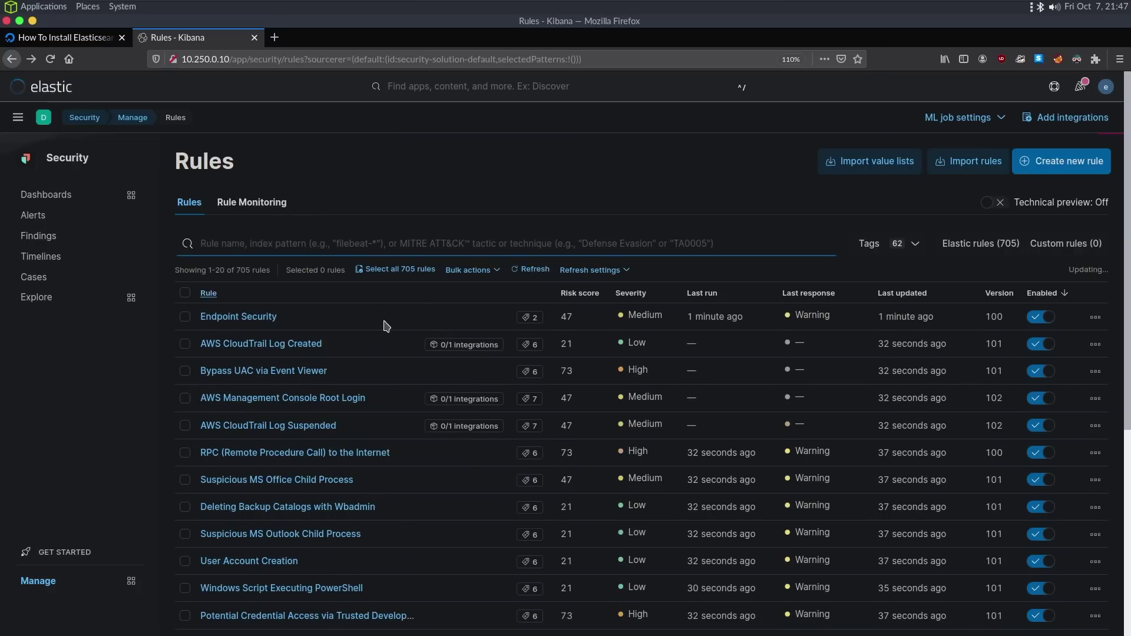
{"action": "scroll", "coordinate": [386, 326], "scroll_direction": "down", "scroll_amount": 3}
{"action": "scroll", "coordinate": [384, 323], "scroll_direction": "down", "scroll_amount": 3}
{"action": "scroll", "coordinate": [383, 323], "scroll_direction": "up", "scroll_amount": 6}
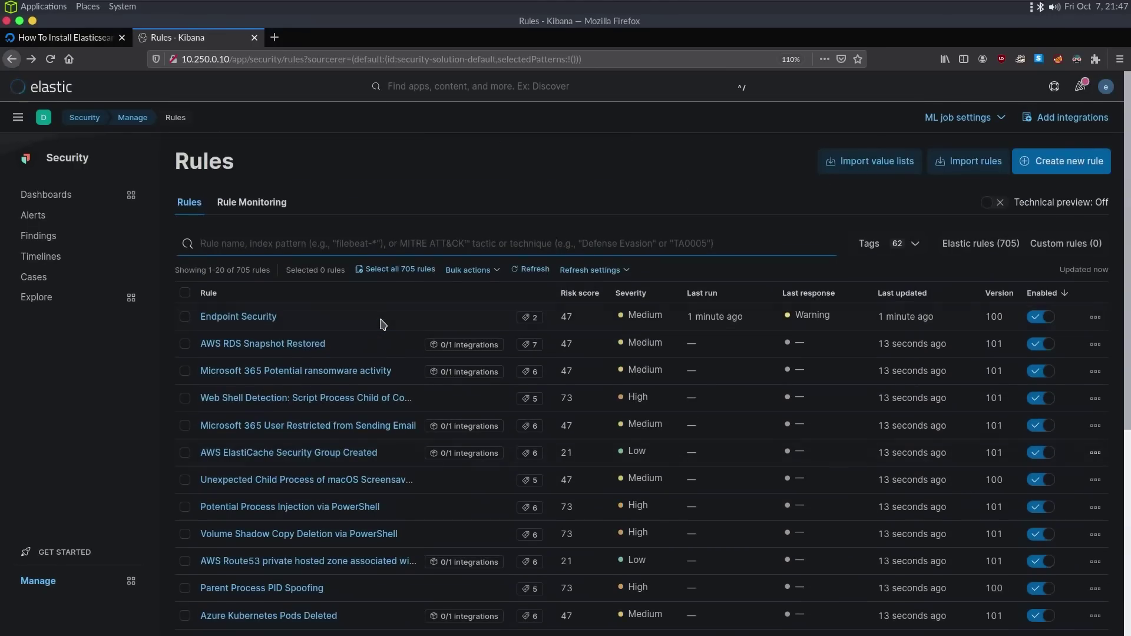
Search the integrations catalogue for "windows", open the Windows integration and review its overview
{"action": "left_click", "coordinate": [17, 117]}
{"action": "scroll", "coordinate": [111, 363], "scroll_direction": "down", "scroll_amount": 4}
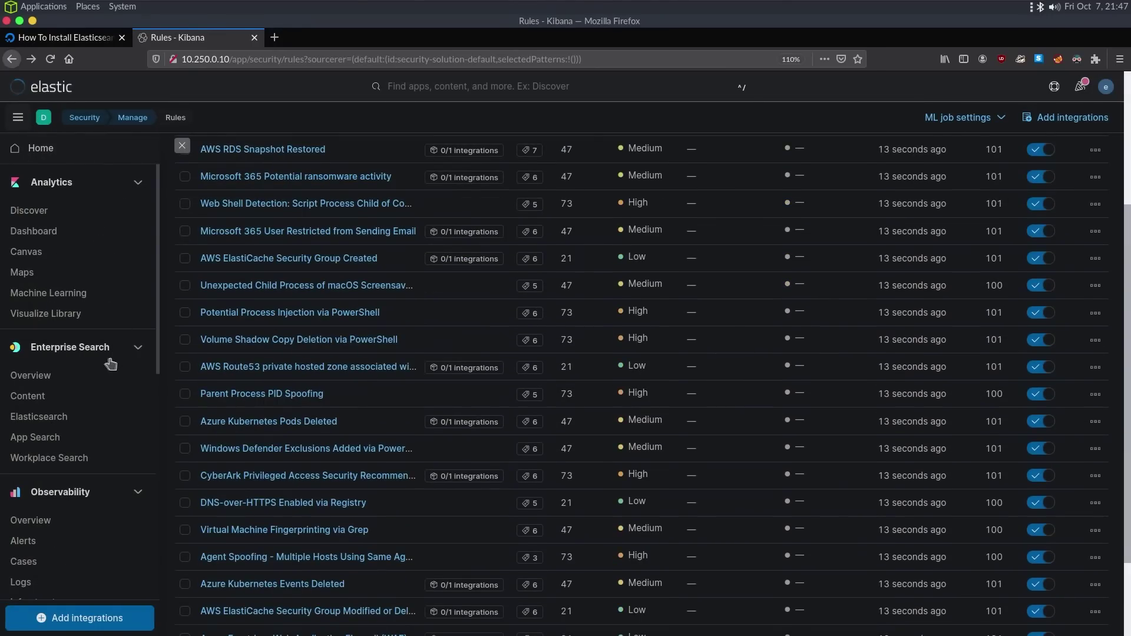
{"action": "scroll", "coordinate": [70, 377], "scroll_direction": "down", "scroll_amount": 8}
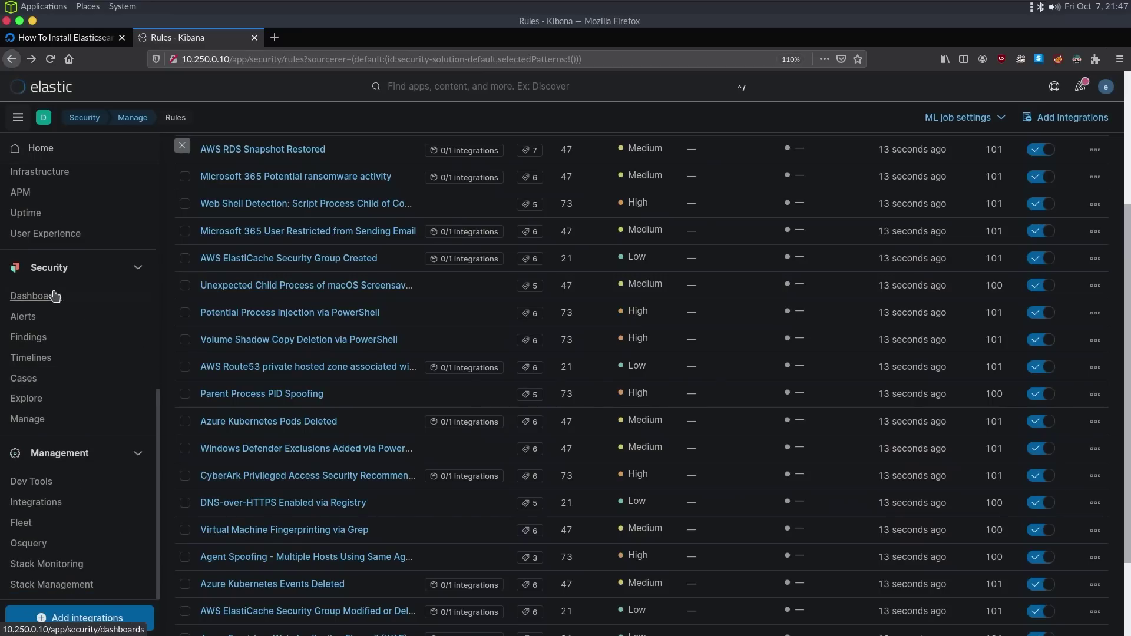
{"action": "left_click", "coordinate": [60, 508]}
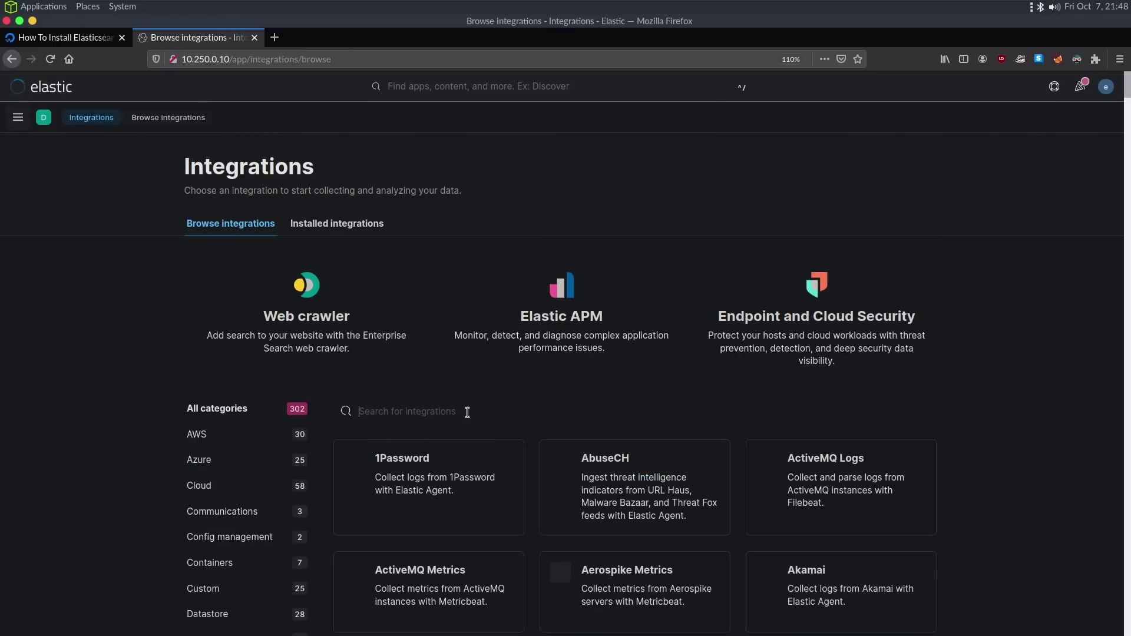
{"action": "left_click", "coordinate": [467, 412]}
{"action": "type", "text": "wi"}
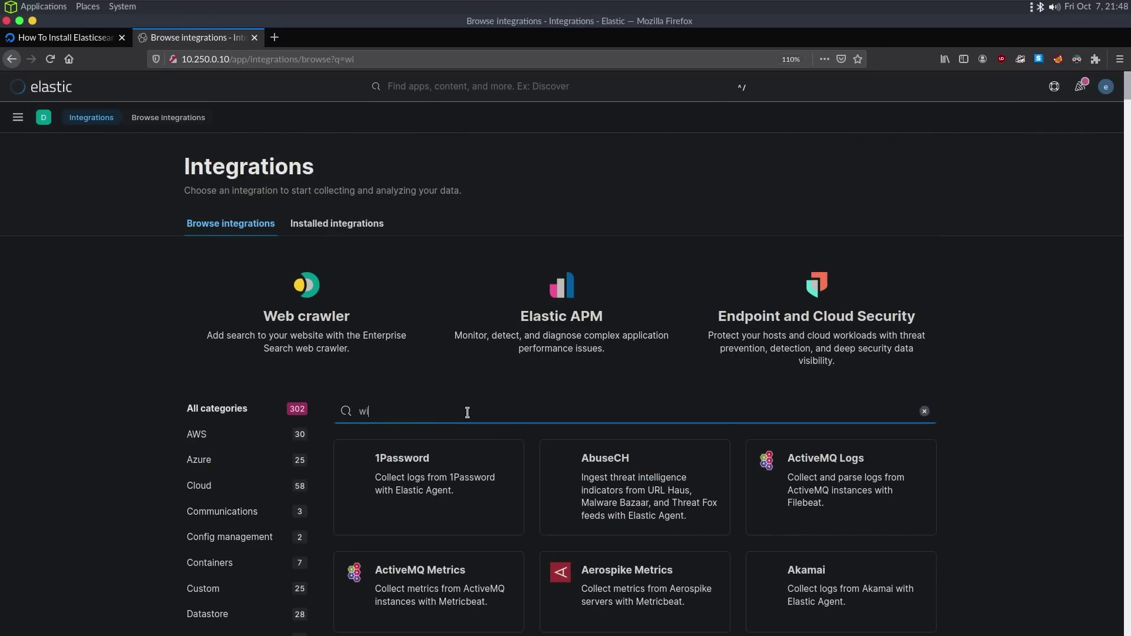
{"action": "type", "text": "ndows"}
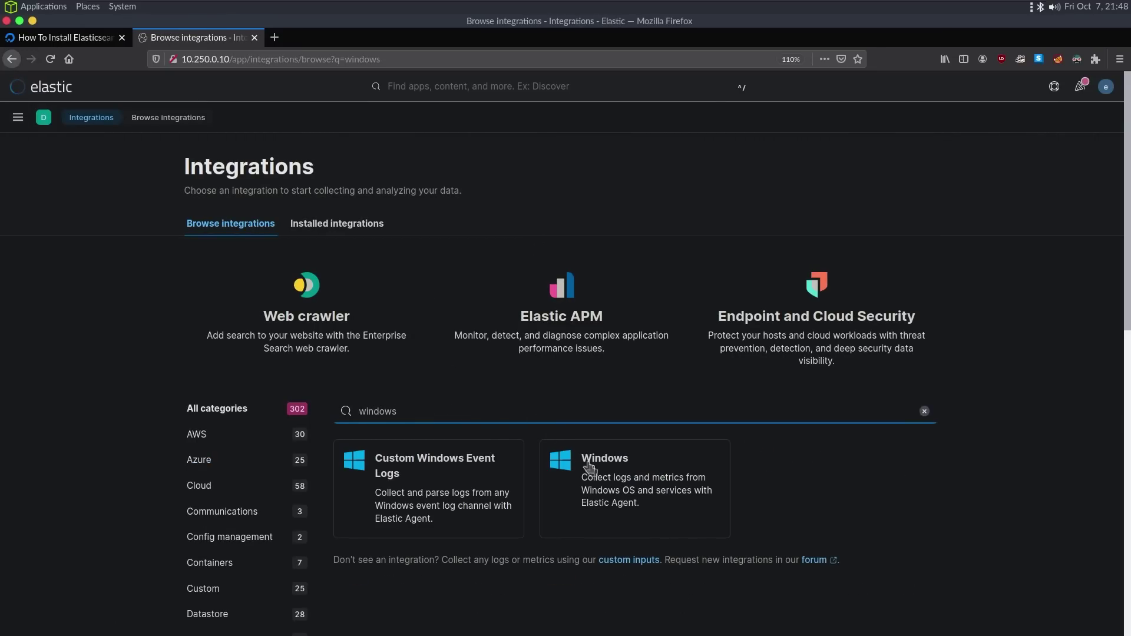
{"action": "left_click", "coordinate": [598, 474]}
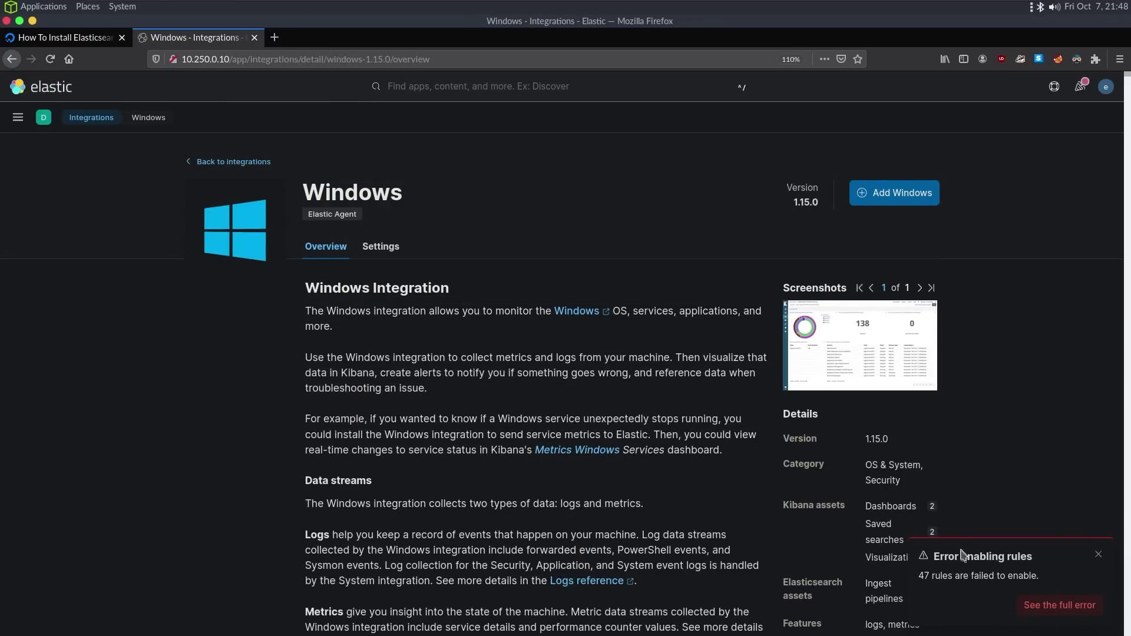
{"action": "scroll", "coordinate": [435, 399], "scroll_direction": "down", "scroll_amount": 10}
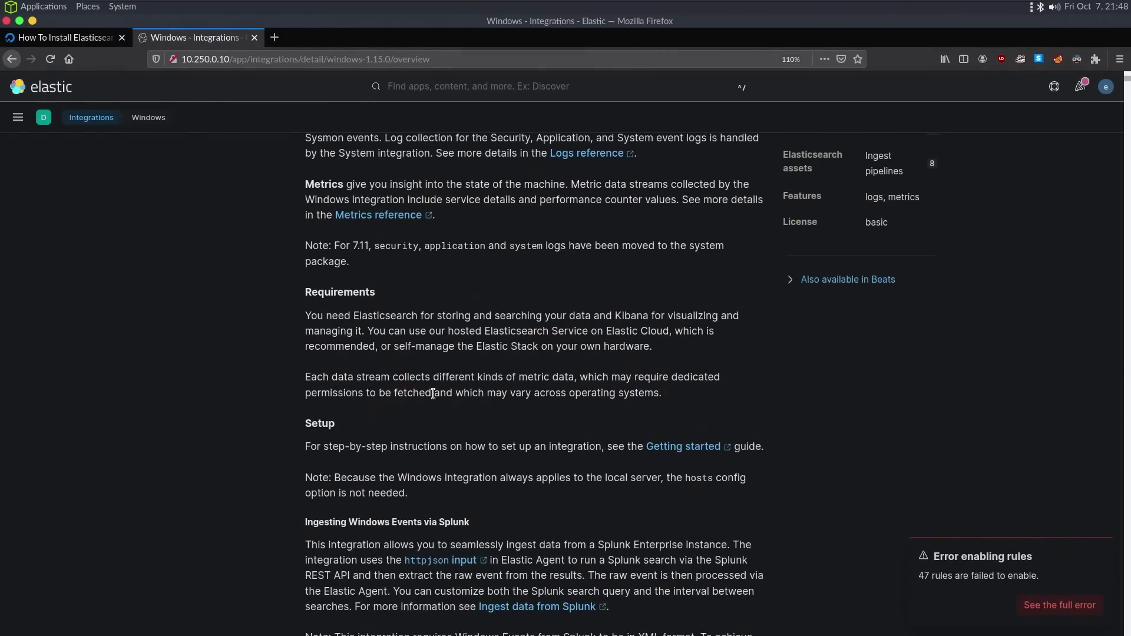
{"action": "scroll", "coordinate": [434, 396], "scroll_direction": "down", "scroll_amount": 5}
{"action": "scroll", "coordinate": [434, 395], "scroll_direction": "up", "scroll_amount": 15}
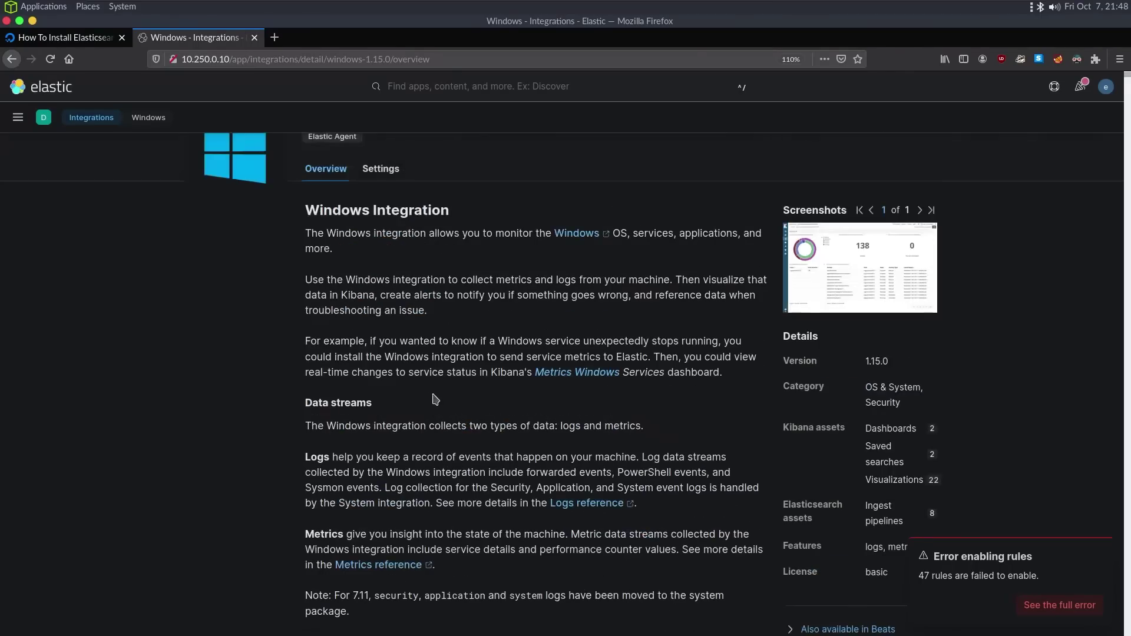
{"action": "scroll", "coordinate": [559, 325], "scroll_direction": "up", "scroll_amount": 2}
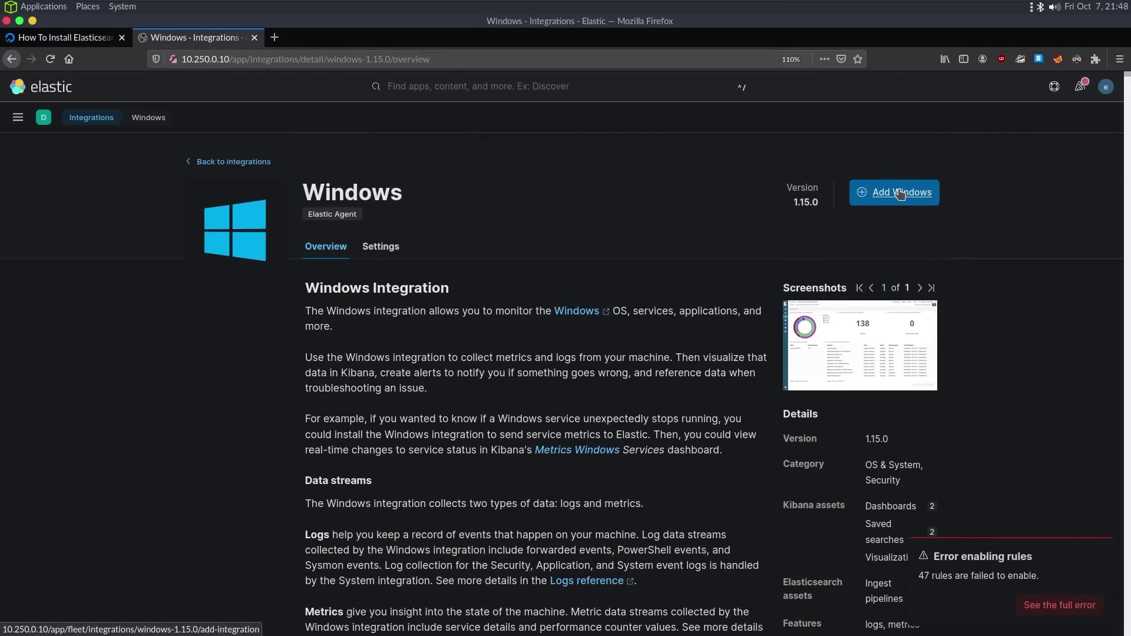
Reopen the Windows integration from the catalogue with a "windows" search and find "sysmon" in its overview text
{"action": "left_click", "coordinate": [233, 159]}
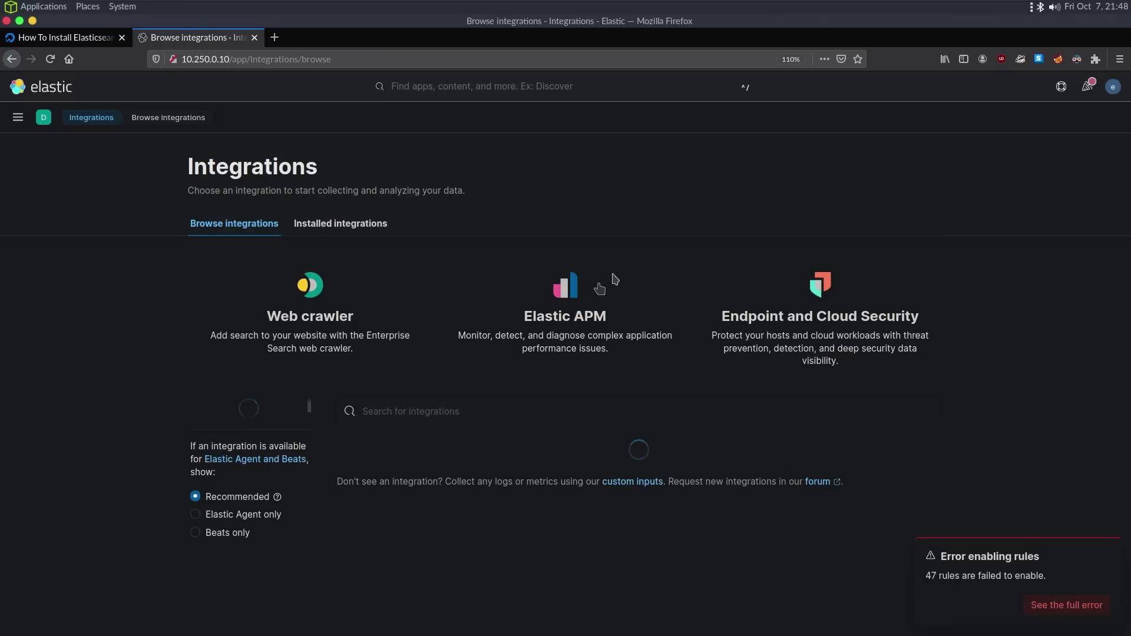
{"action": "left_click", "coordinate": [446, 410]}
{"action": "type", "text": "windows"}
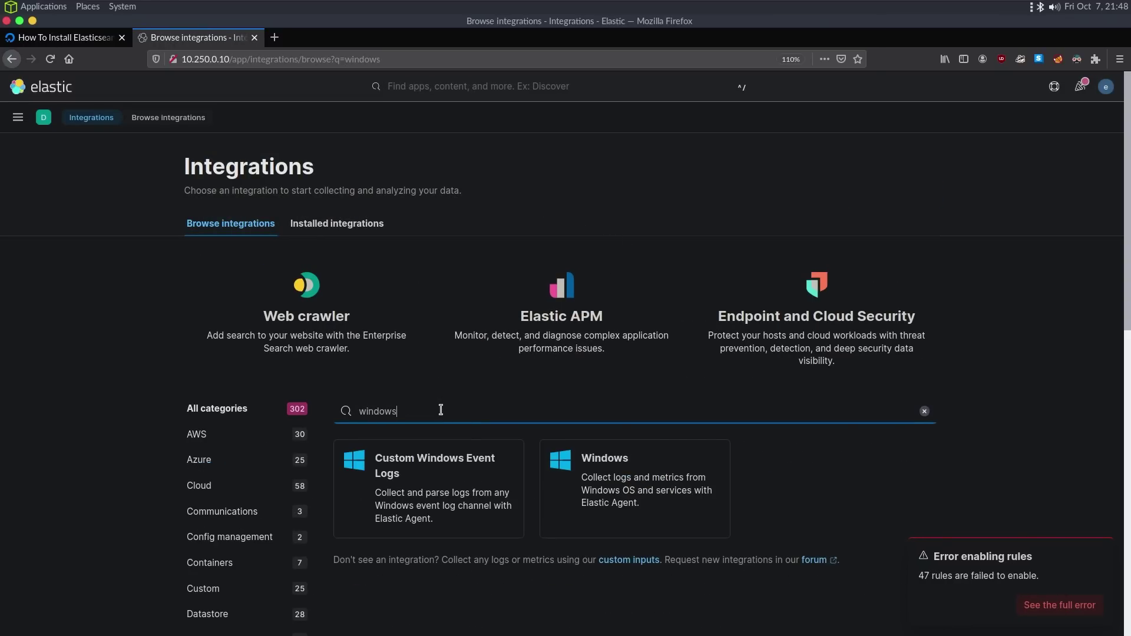
{"action": "left_click", "coordinate": [600, 468]}
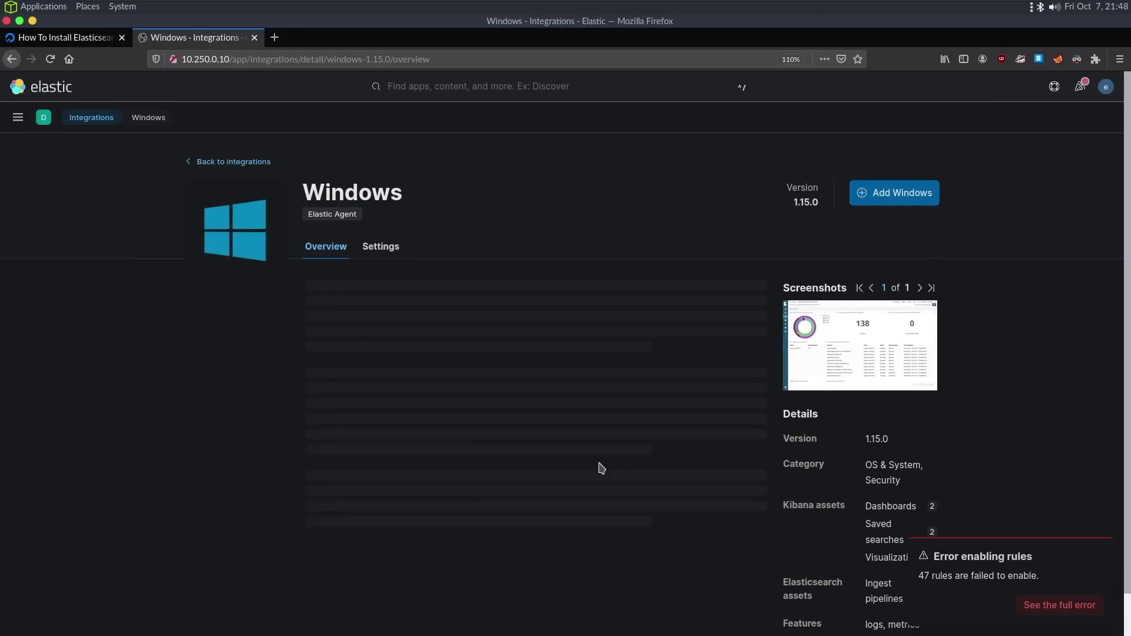
{"action": "key", "text": "ctrl+f"}
{"action": "type", "text": "sysmon"}
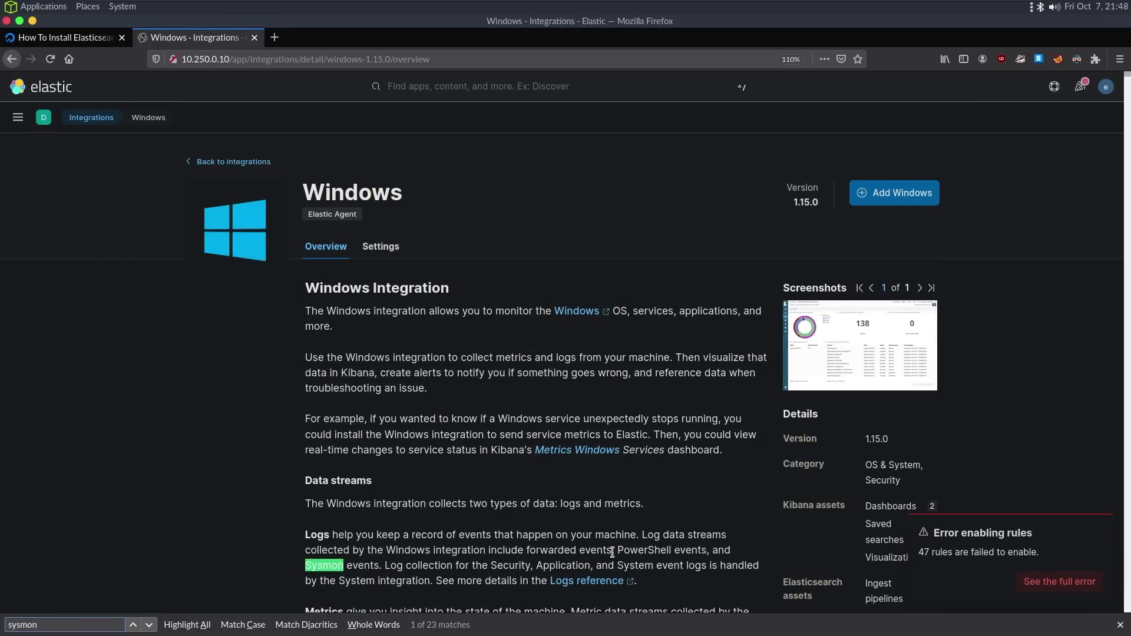
Start adding the Windows integration and assign it to existing hosts under Agent policy 2
{"action": "left_click", "coordinate": [886, 196]}
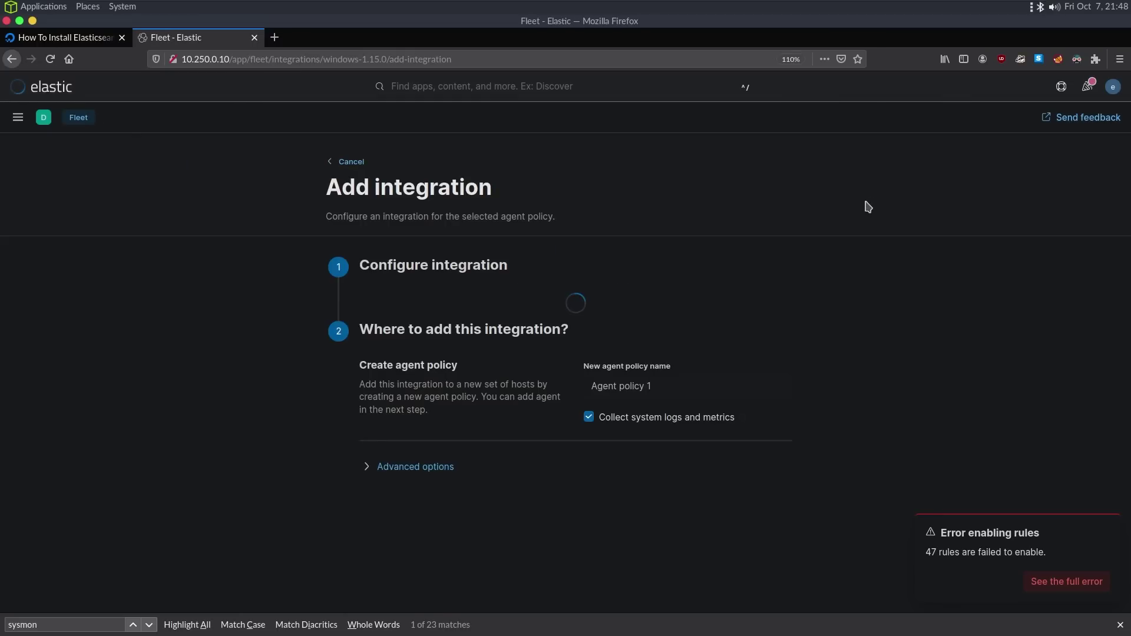
{"action": "double_click", "coordinate": [625, 322]}
{"action": "scroll", "coordinate": [559, 442], "scroll_direction": "down", "scroll_amount": 2}
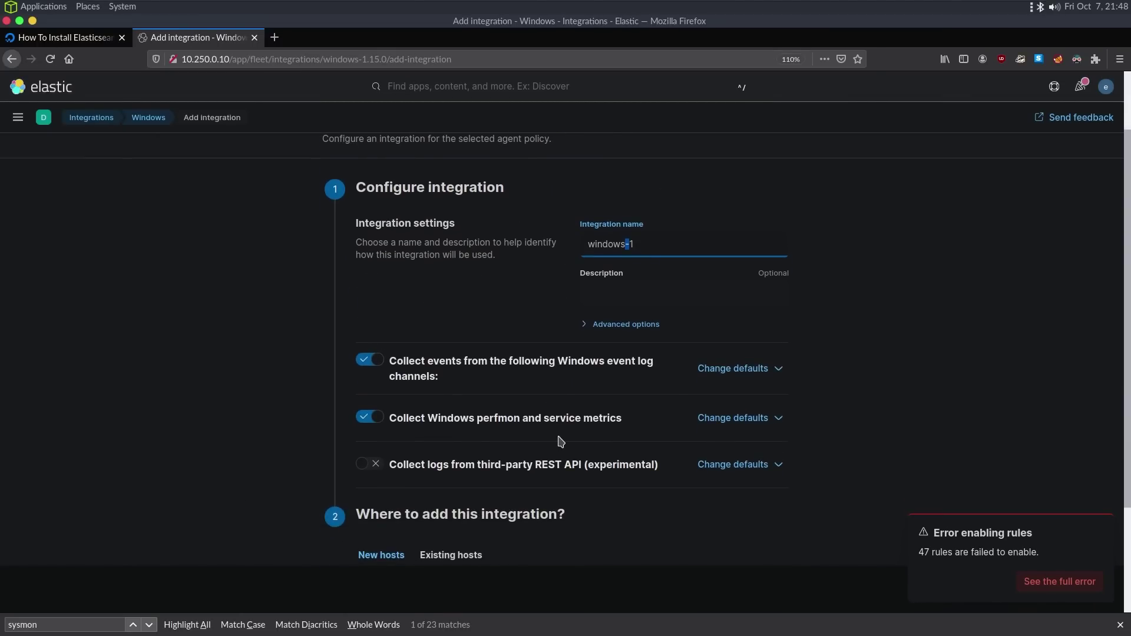
{"action": "scroll", "coordinate": [709, 373], "scroll_direction": "down", "scroll_amount": 3}
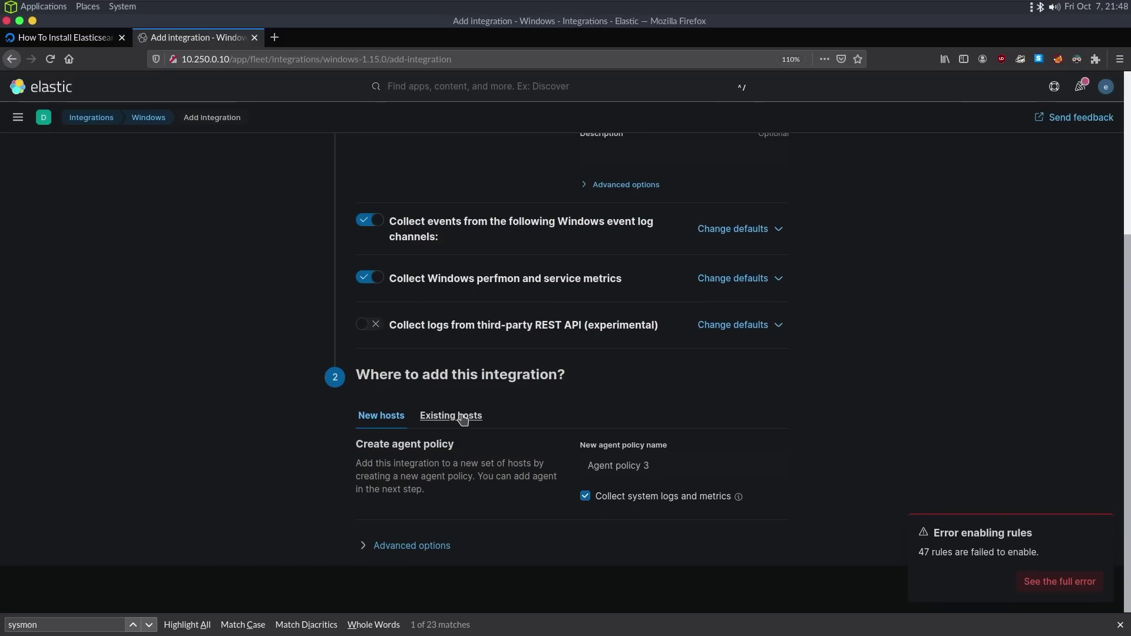
{"action": "left_click", "coordinate": [462, 416]}
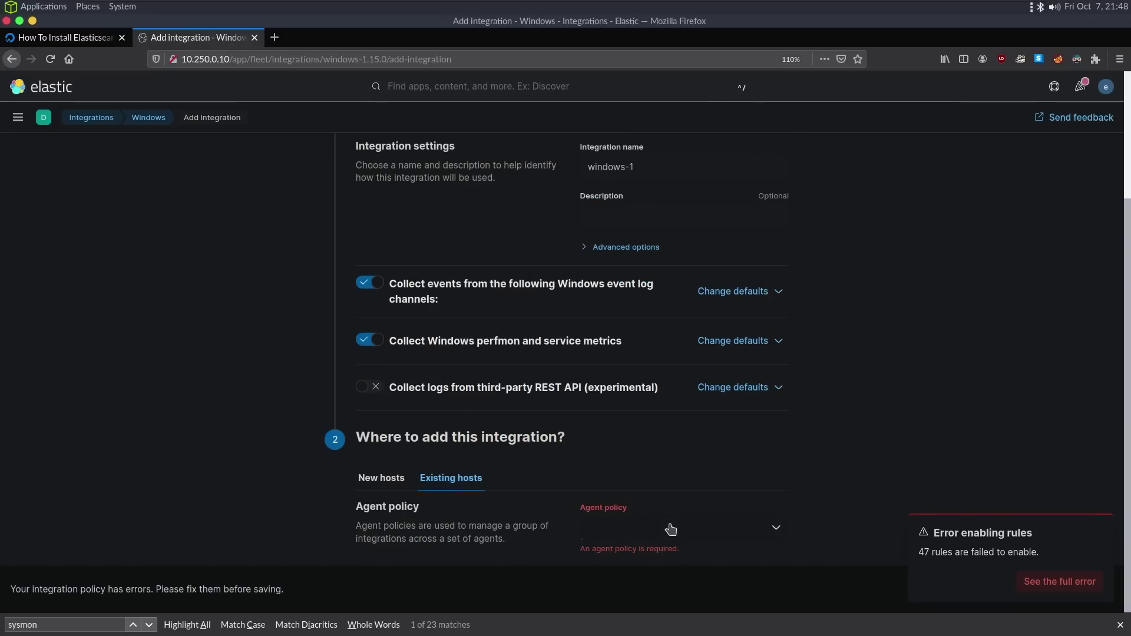
{"action": "left_click", "coordinate": [669, 529]}
{"action": "left_click", "coordinate": [656, 484]}
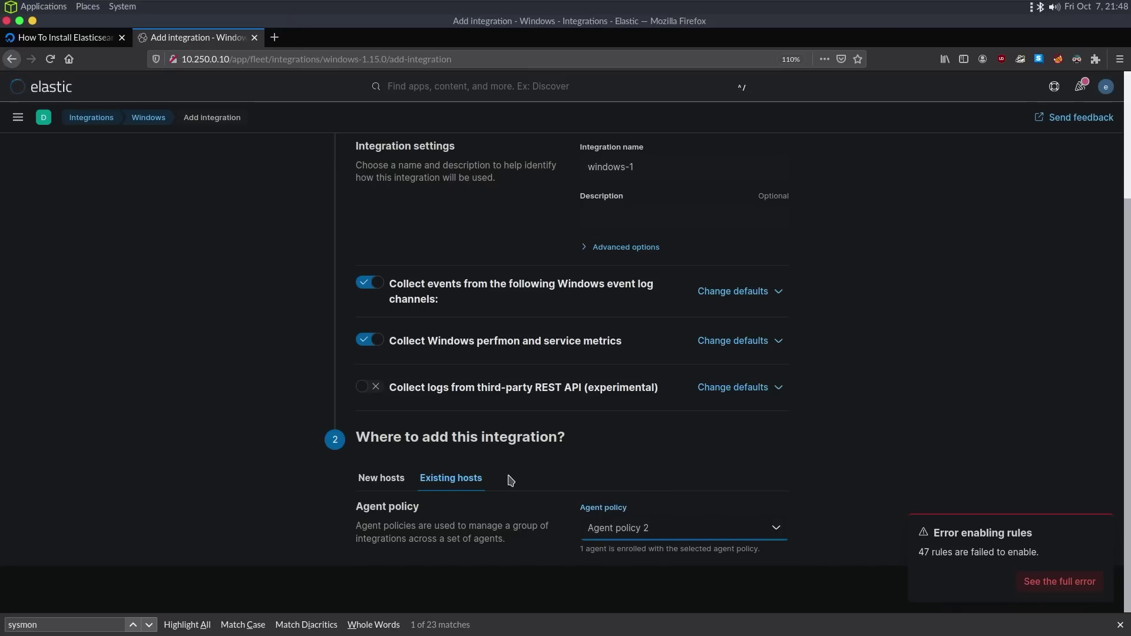
Save the Windows integration and deploy the changes to the agent enrolled in Agent policy 2
{"action": "left_click", "coordinate": [1095, 533]}
{"action": "left_click", "coordinate": [1040, 588]}
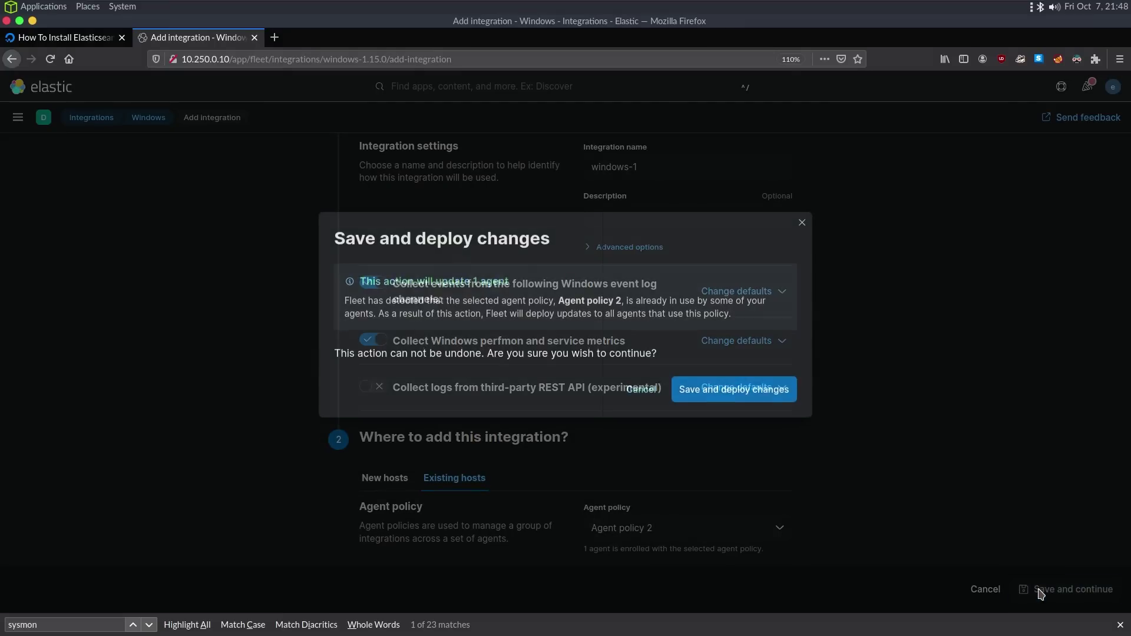
{"action": "left_click", "coordinate": [760, 391]}
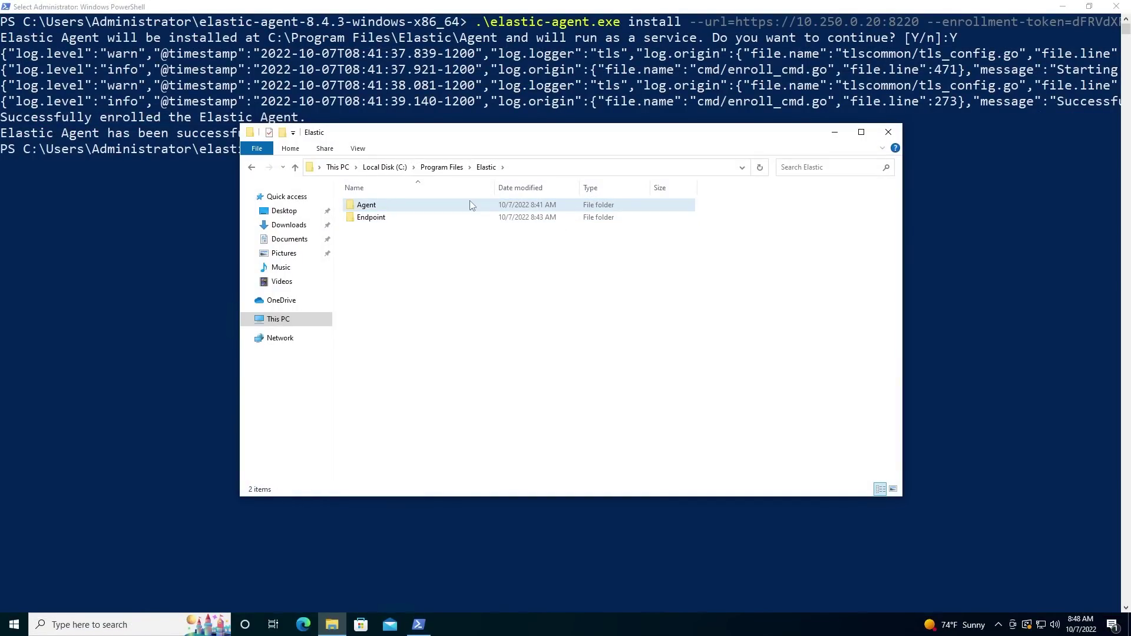
In File Explorer on the Windows machine, browse from the Elastic folder to Agent\data\elastic-agent-90167b\logs
{"action": "mouse_move", "coordinate": [470, 203]}
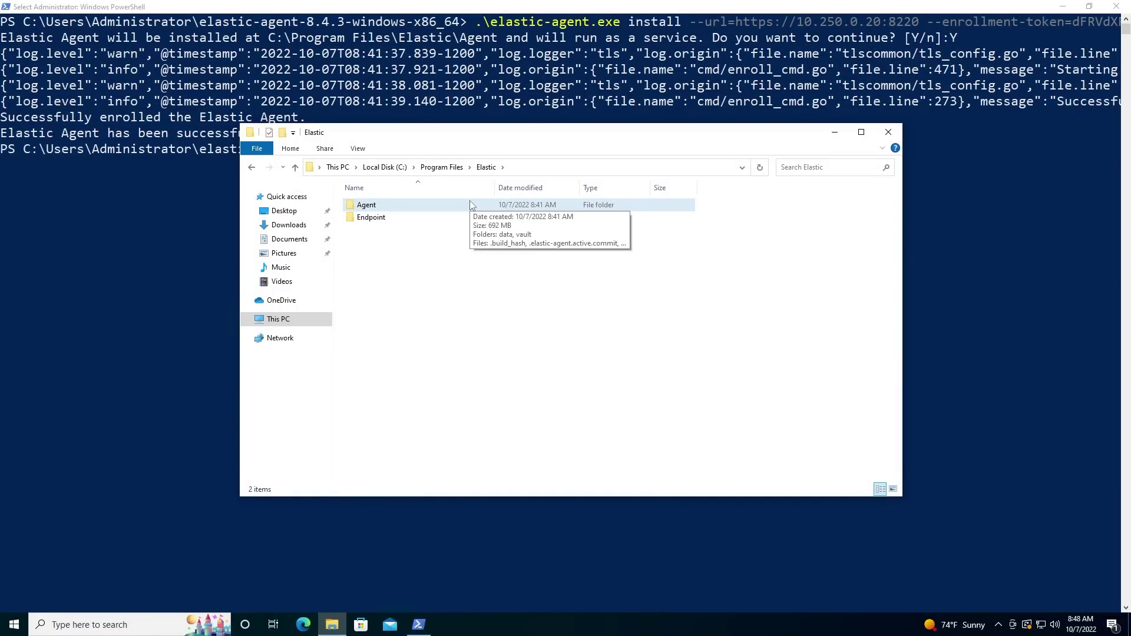
{"action": "left_click", "coordinate": [440, 211]}
{"action": "double_click", "coordinate": [442, 212]}
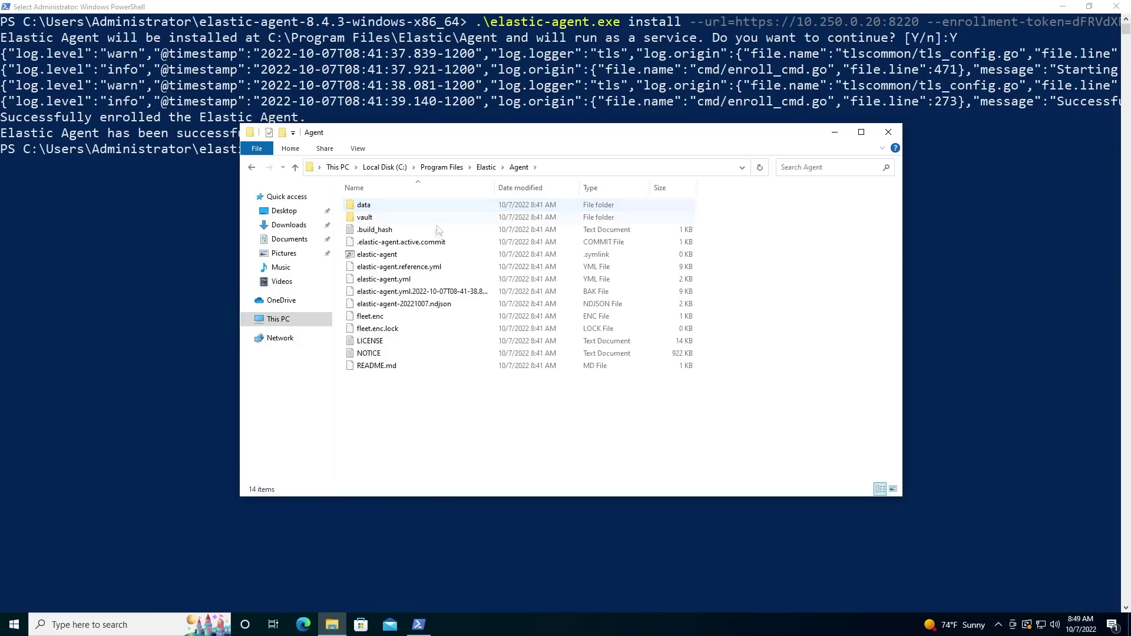
{"action": "double_click", "coordinate": [399, 210]}
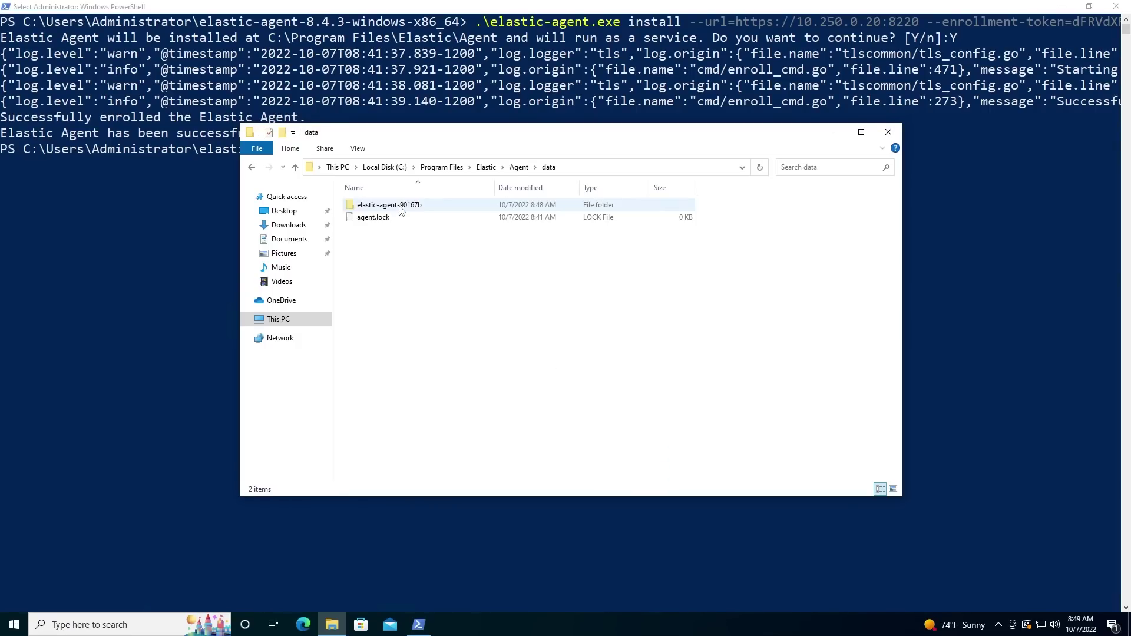
{"action": "double_click", "coordinate": [407, 207]}
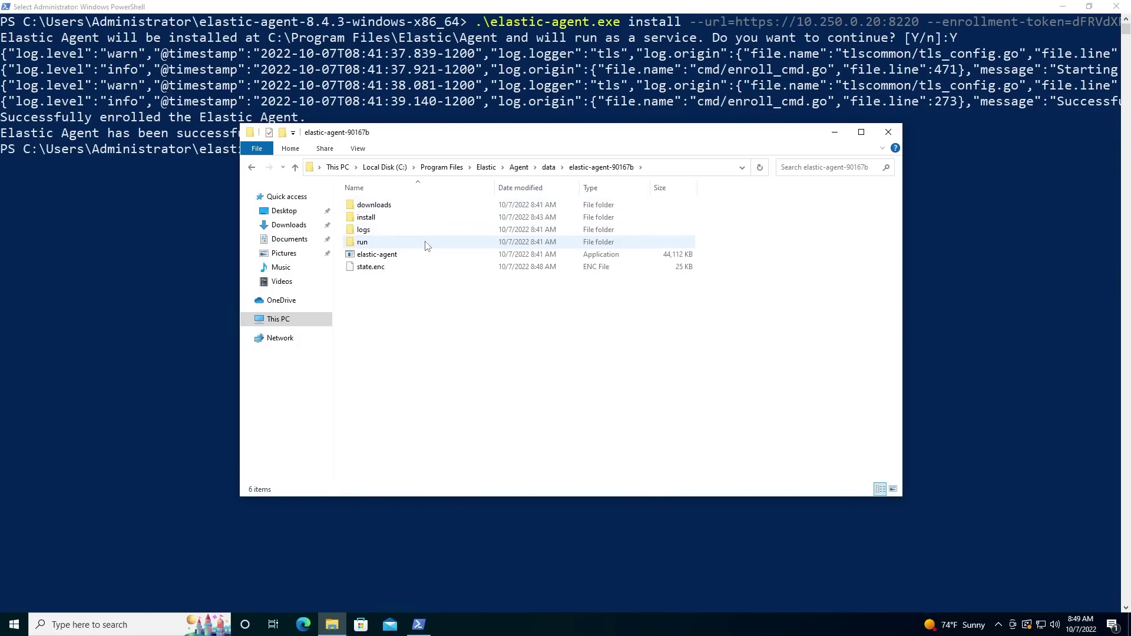
{"action": "double_click", "coordinate": [417, 232]}
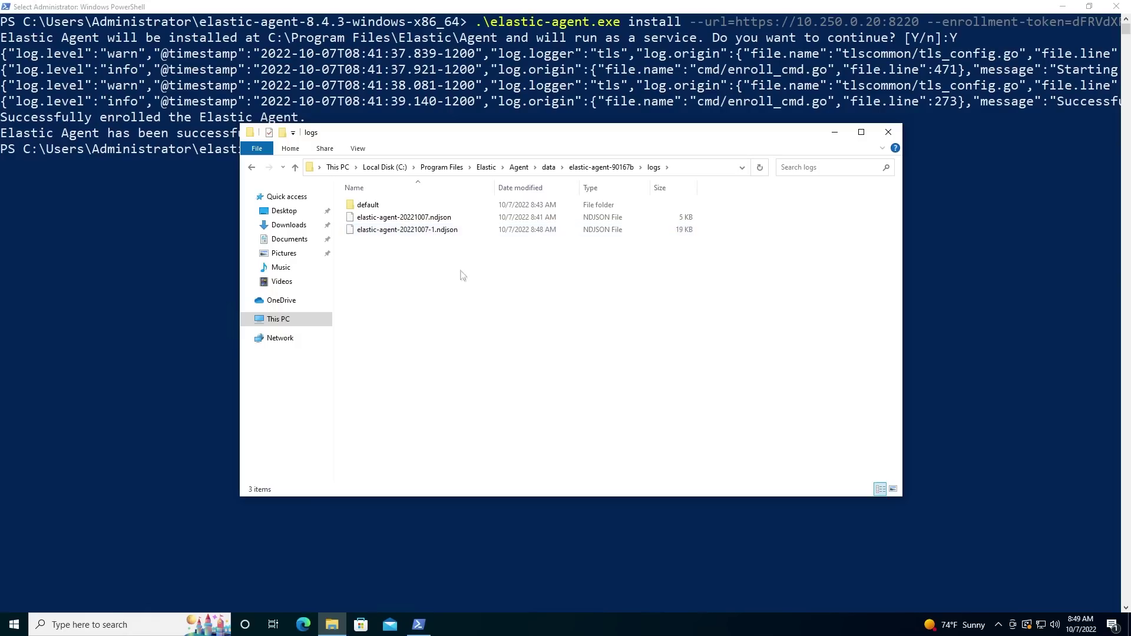
Open the log elastic-agent-20221007-1.ndjson in Notepad, keeping Notepad as the default app for .ndjson files
{"action": "left_click", "coordinate": [523, 231]}
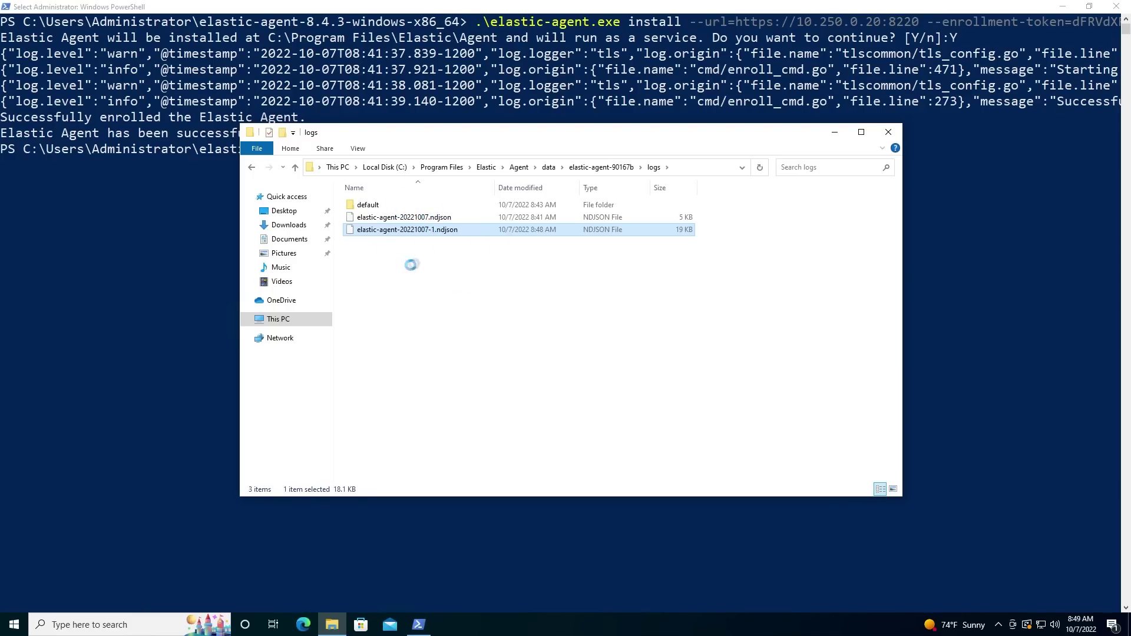
{"action": "left_click", "coordinate": [137, 239]}
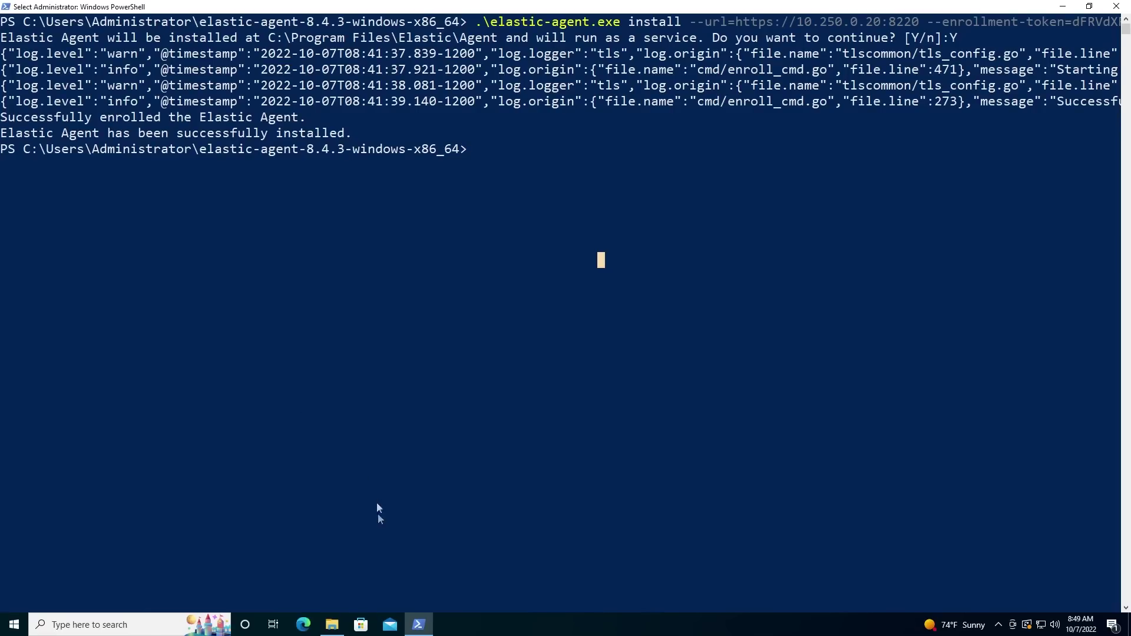
{"action": "left_click", "coordinate": [331, 625]}
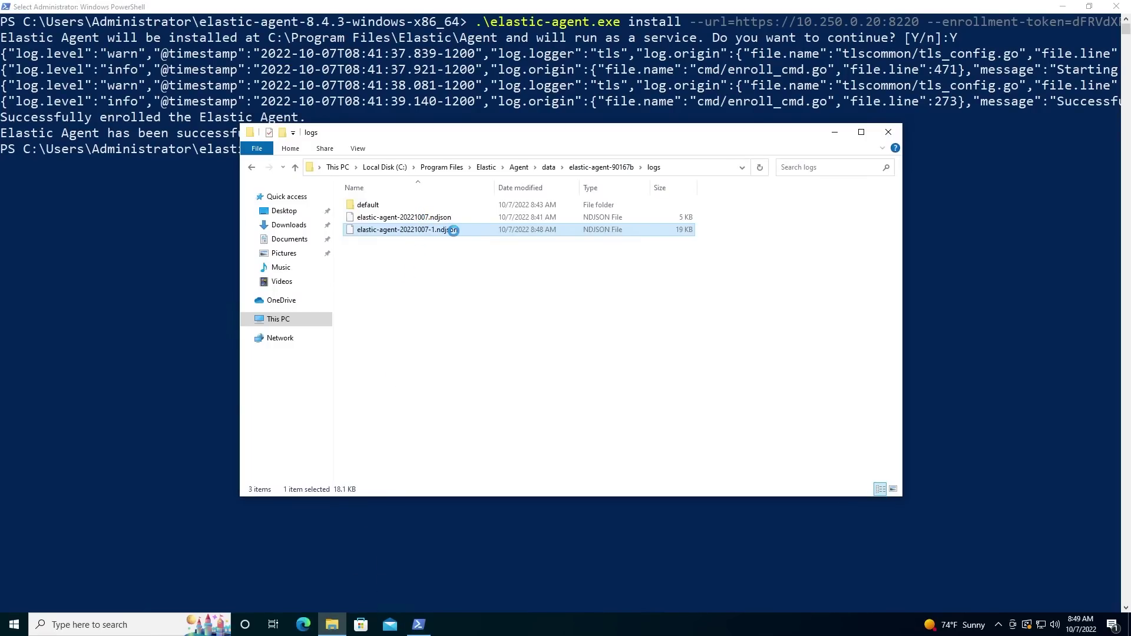
{"action": "right_click", "coordinate": [453, 231]}
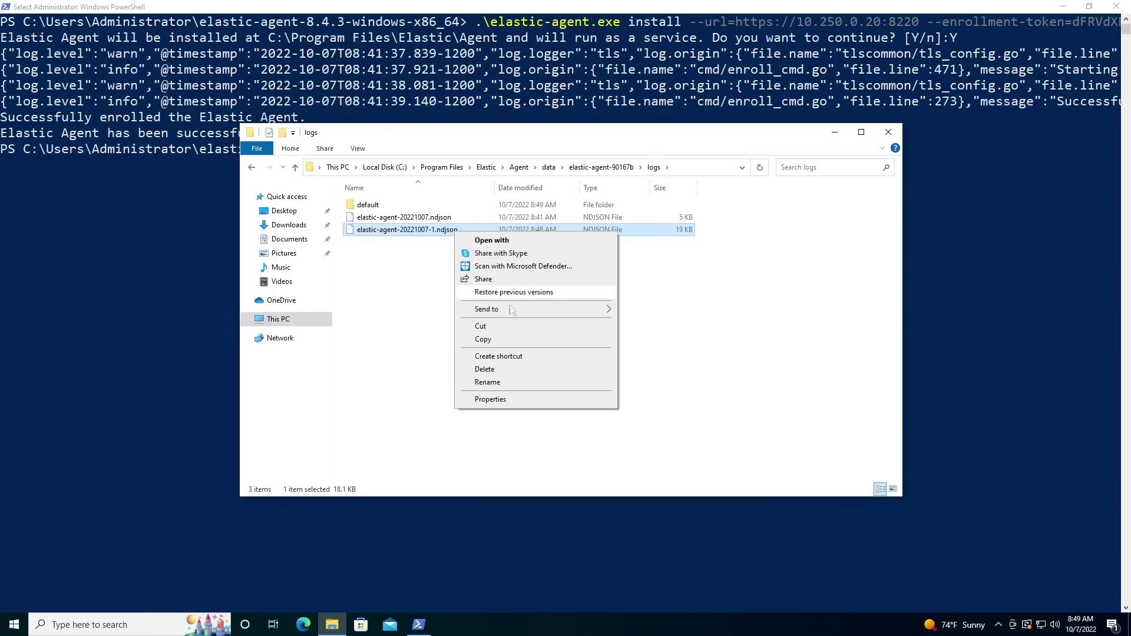
{"action": "left_click", "coordinate": [508, 241]}
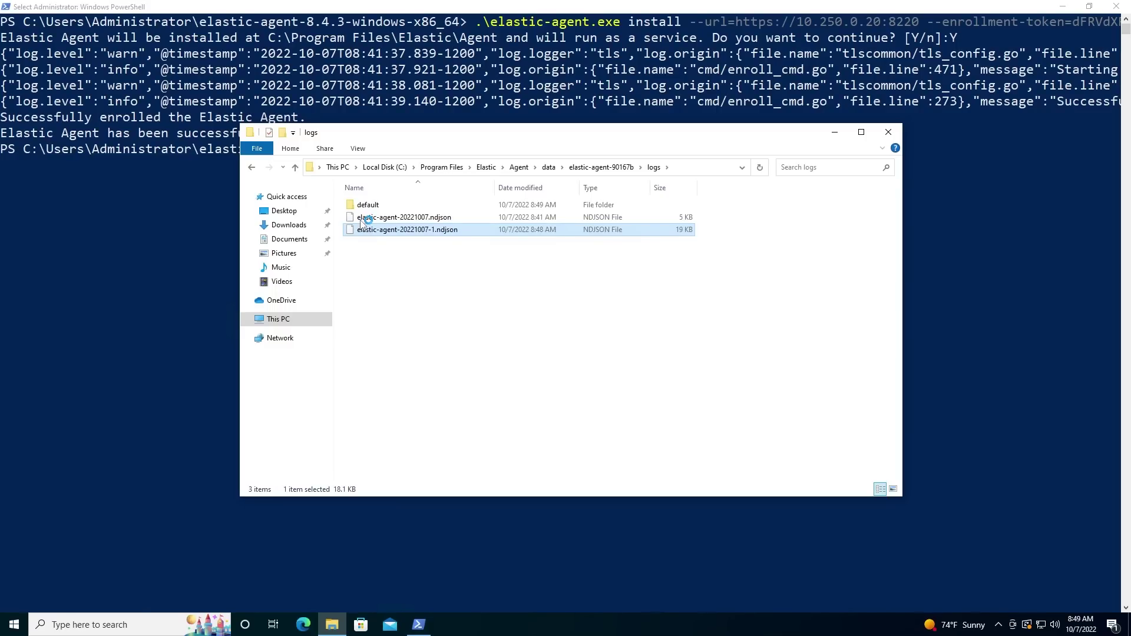
{"action": "left_click", "coordinate": [484, 235]}
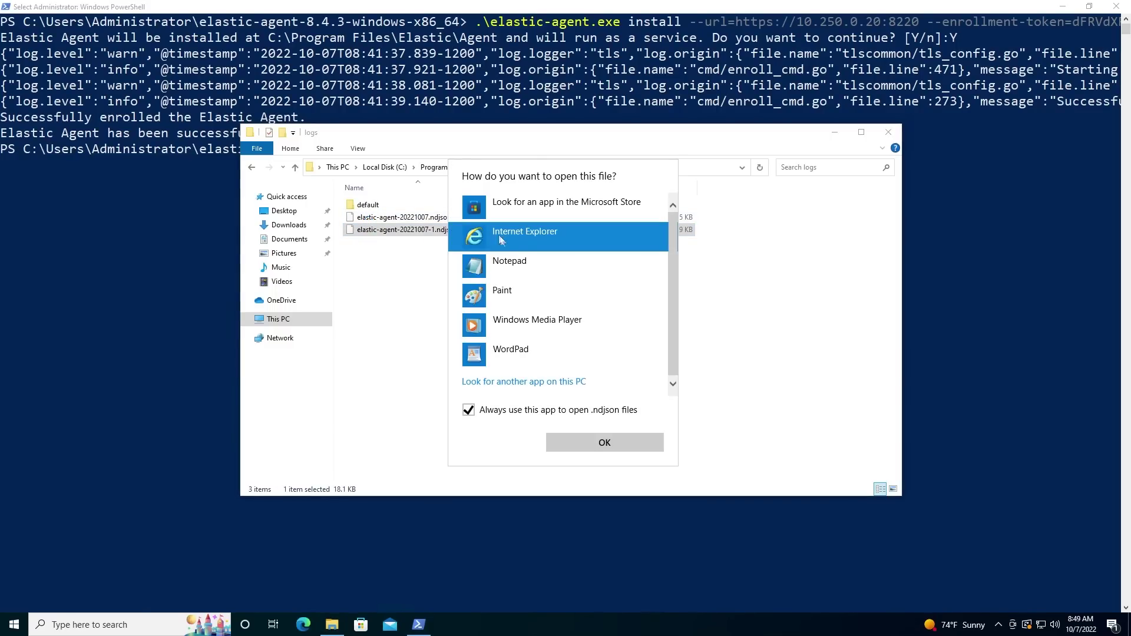
{"action": "double_click", "coordinate": [517, 264]}
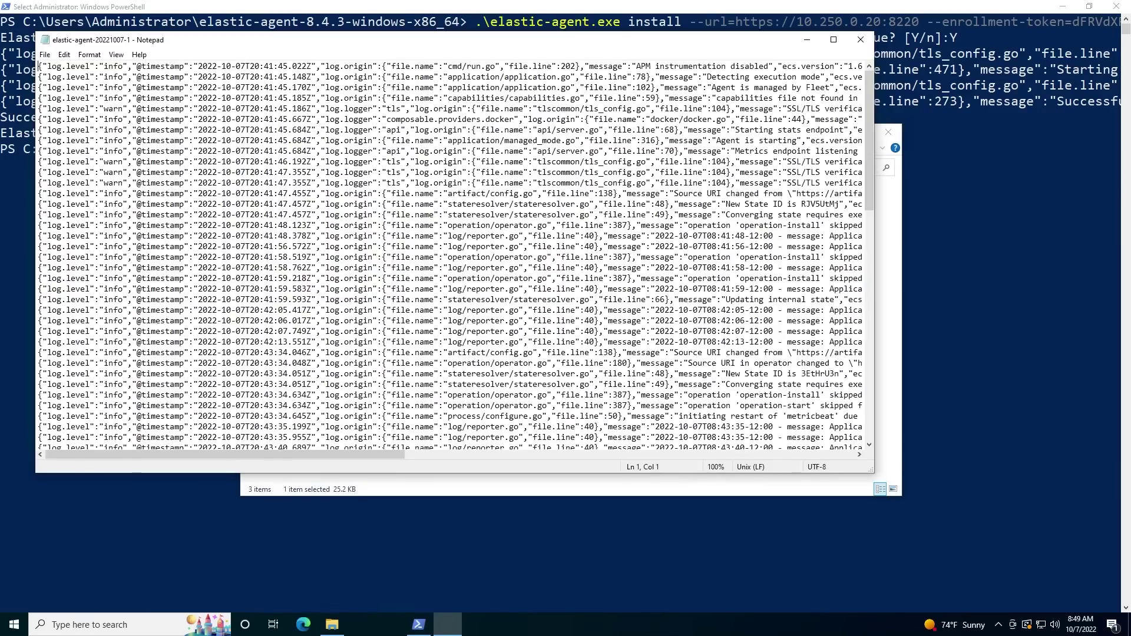
Enlarge the log window, examine the agent's messages from the newest entries back to the first ones, and close the log
{"action": "left_click_drag", "start_coordinate": [869, 149], "coordinate": [1041, 522]}
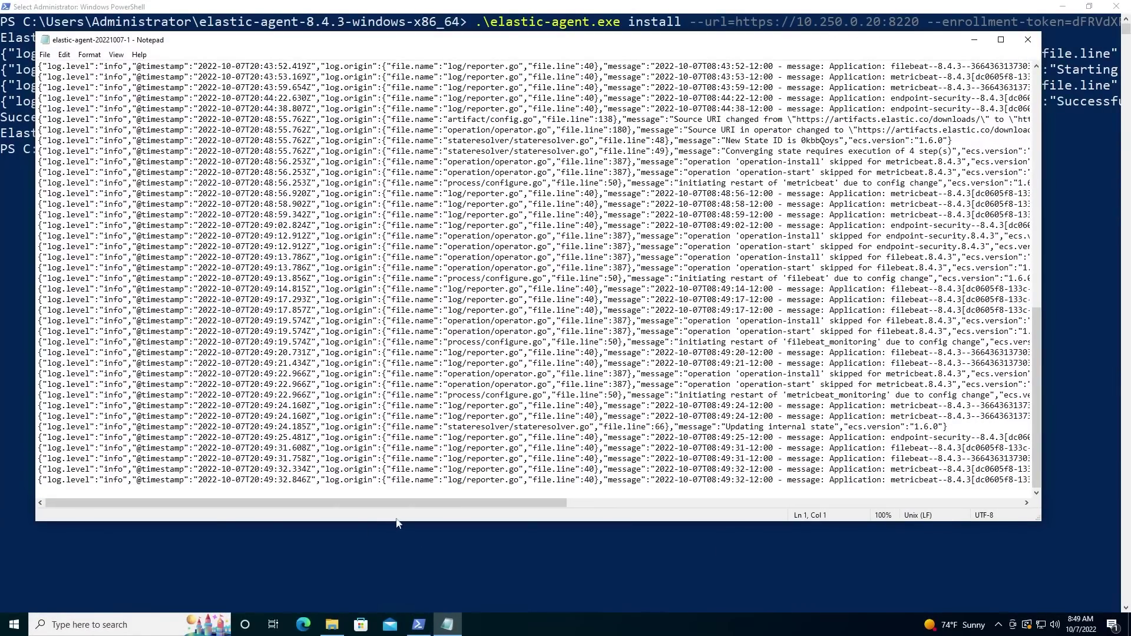
{"action": "left_click_drag", "start_coordinate": [443, 504], "coordinate": [741, 500]}
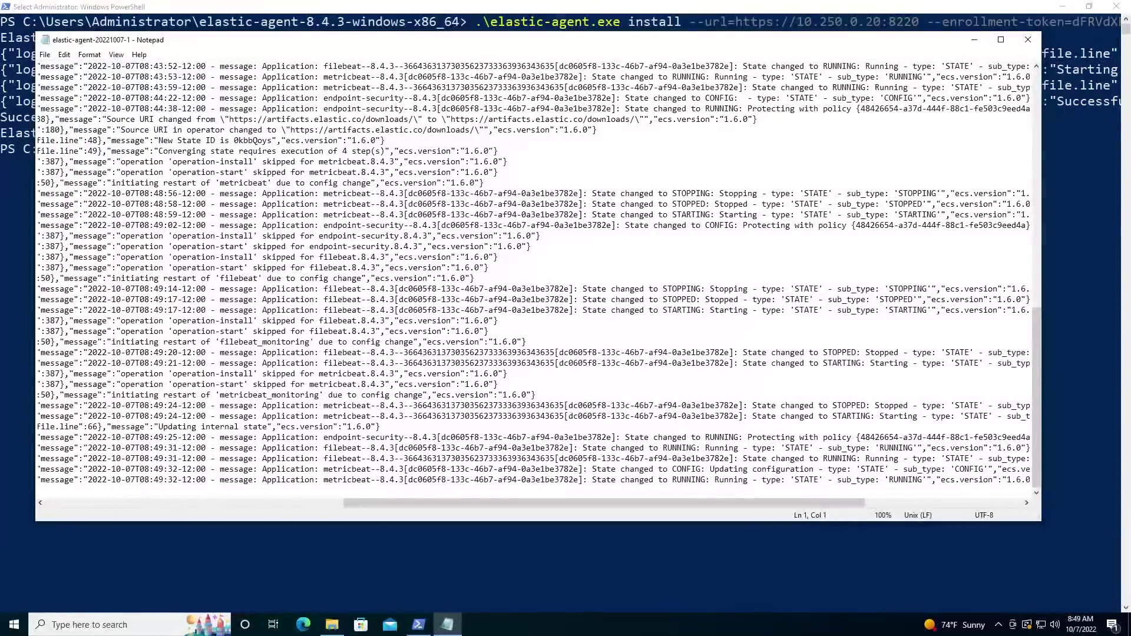
{"action": "scroll", "coordinate": [589, 294], "scroll_direction": "up", "scroll_amount": 4}
{"action": "scroll", "coordinate": [538, 279], "scroll_direction": "up", "scroll_amount": 11}
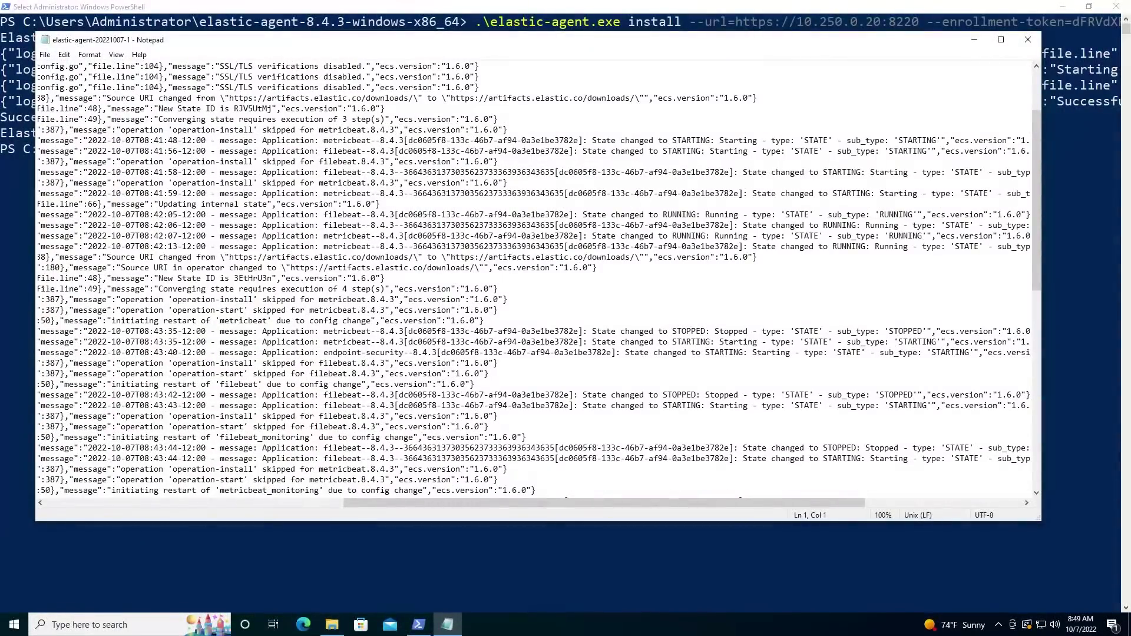
{"action": "scroll", "coordinate": [535, 277], "scroll_direction": "up", "scroll_amount": 3}
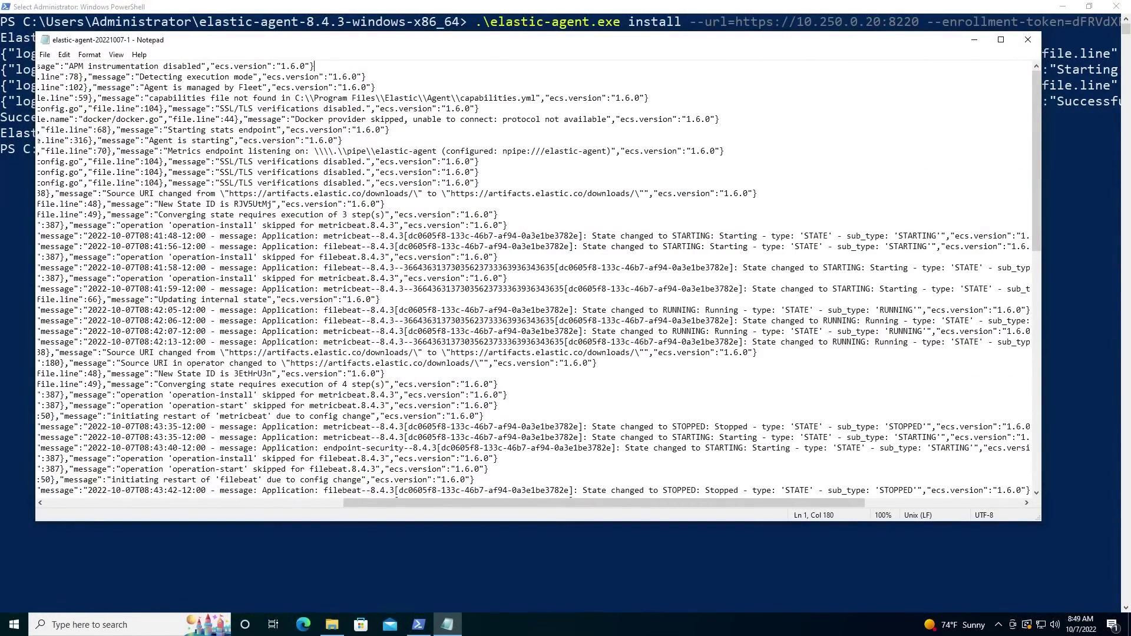
{"action": "left_click_drag", "start_coordinate": [484, 119], "coordinate": [135, 109]}
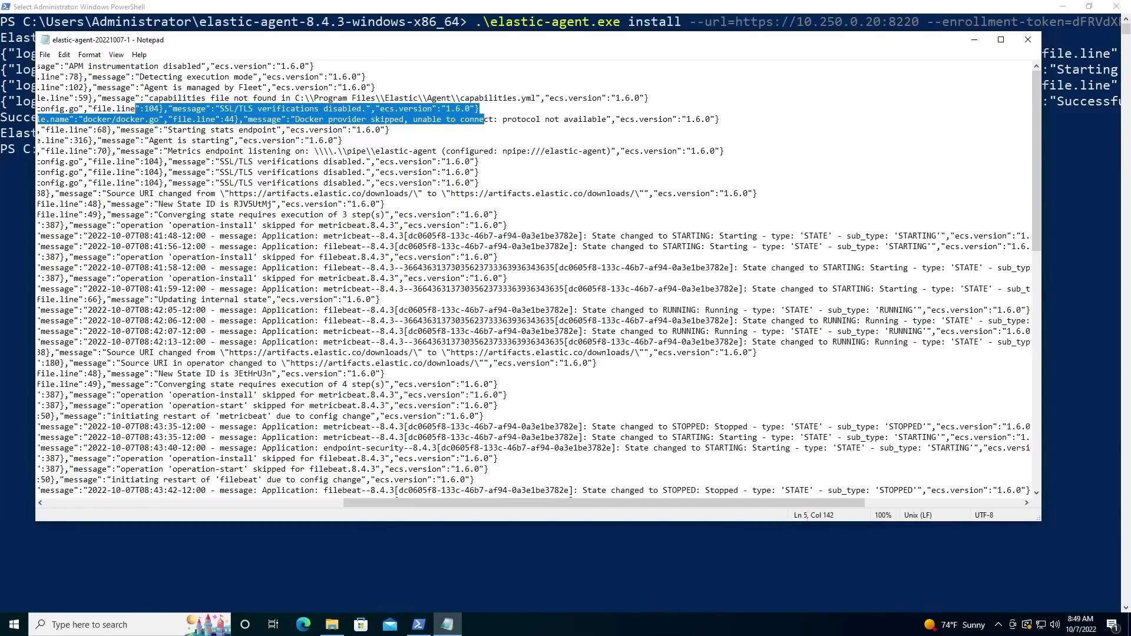
{"action": "left_click_drag", "start_coordinate": [384, 151], "coordinate": [399, 172]}
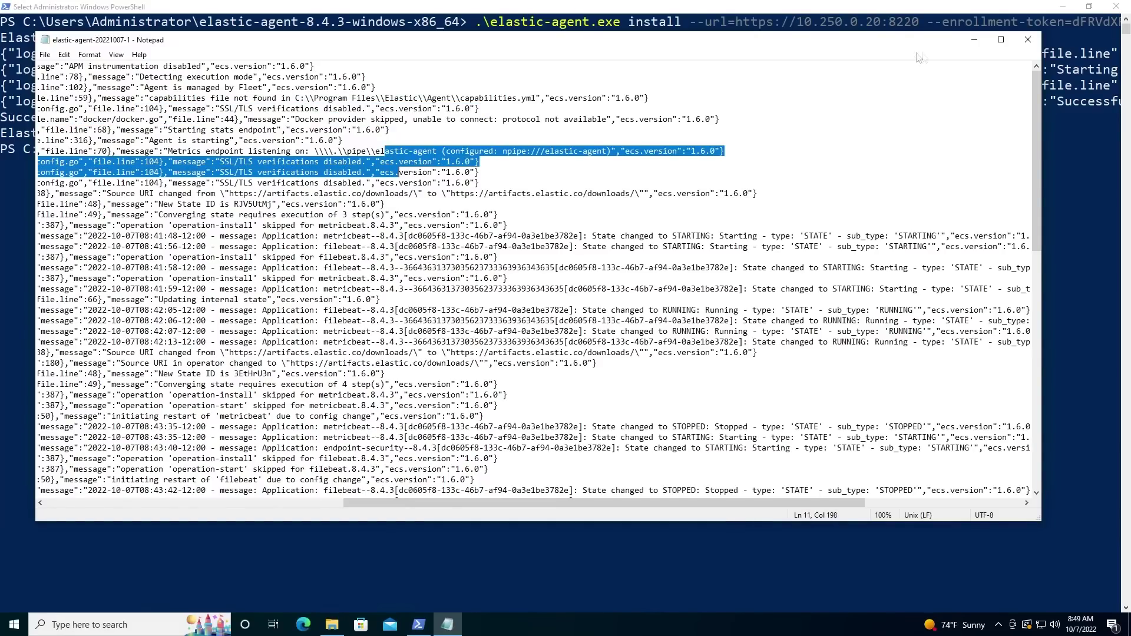
{"action": "left_click", "coordinate": [1025, 47]}
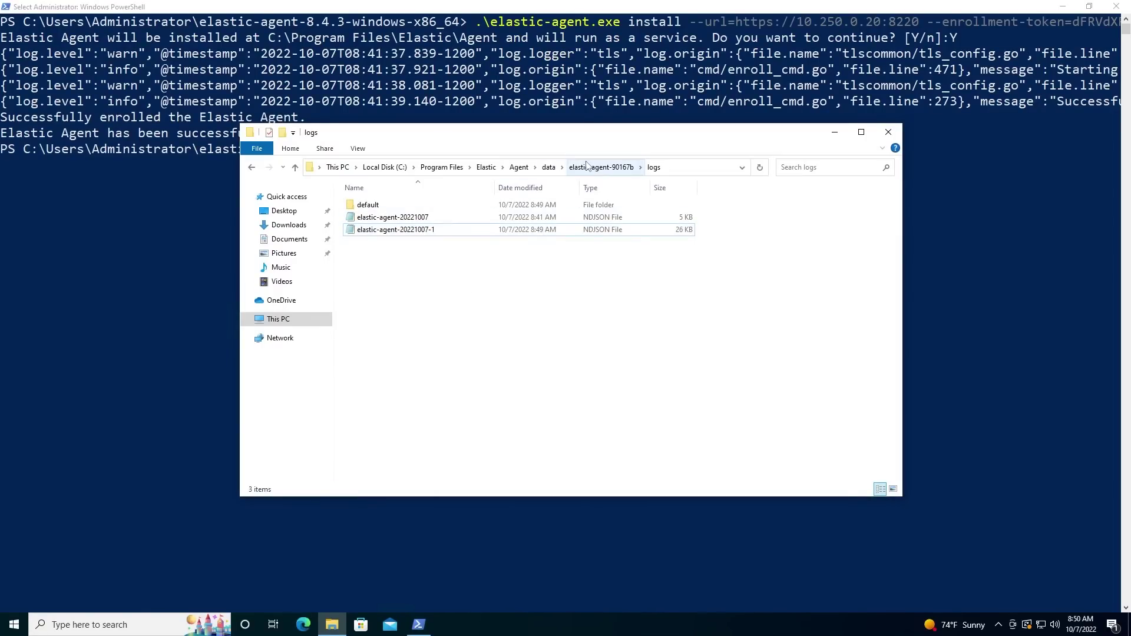
Return to the Elastic\Agent folder and open elastic-agent.yml in Notepad, keeping Notepad as the default app for .yml files
{"action": "left_click", "coordinate": [486, 168]}
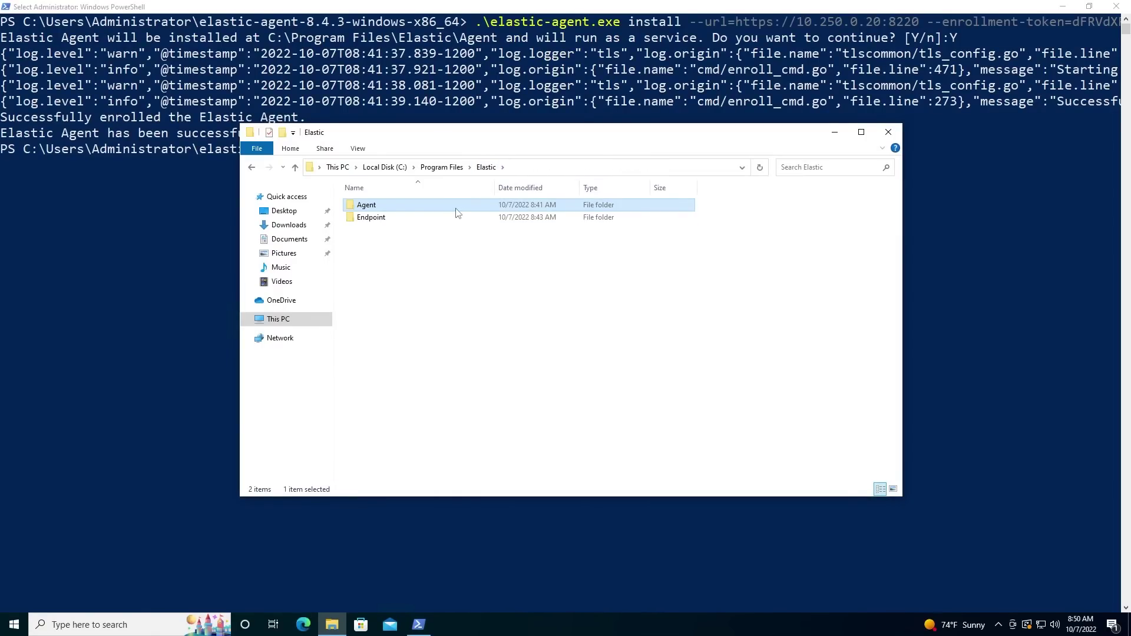
{"action": "double_click", "coordinate": [444, 207]}
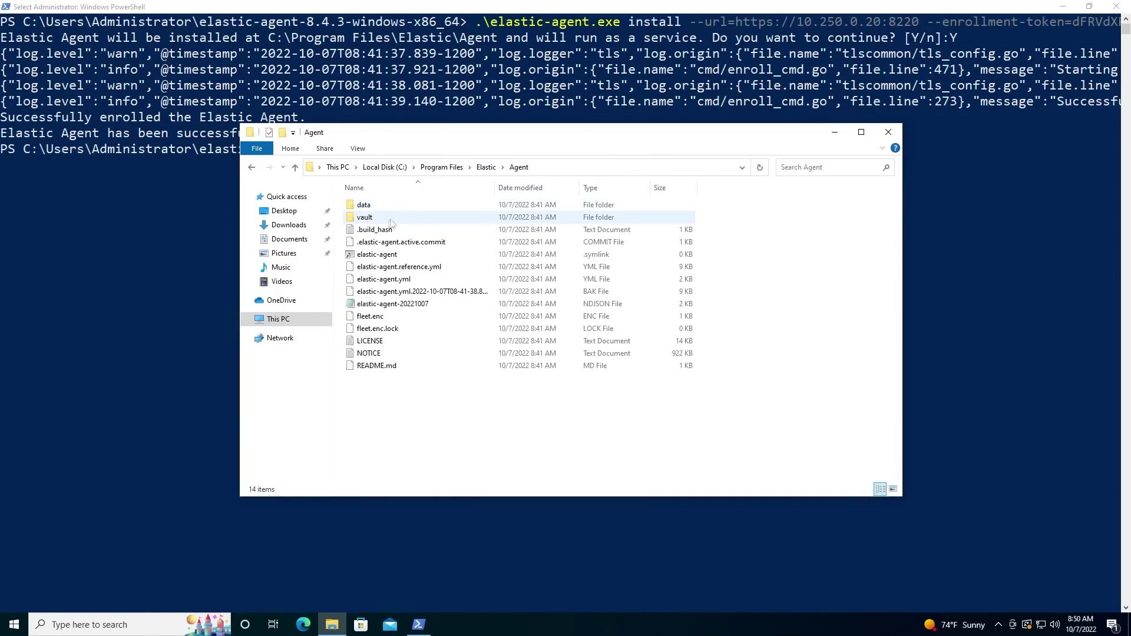
{"action": "left_click", "coordinate": [393, 283]}
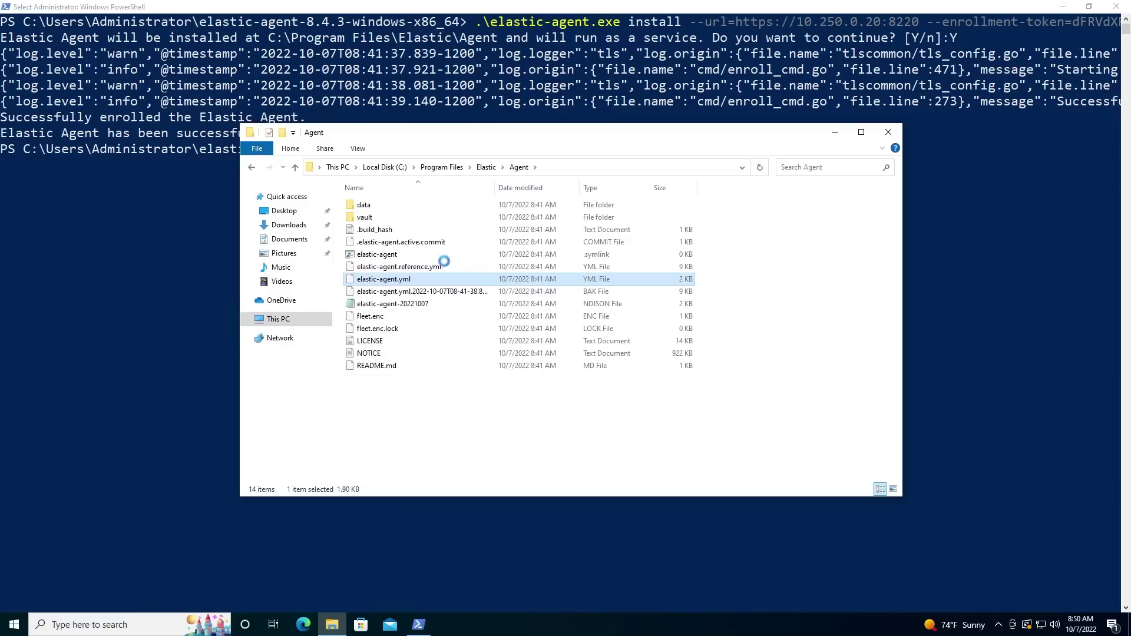
{"action": "key", "text": "shift+F10"}
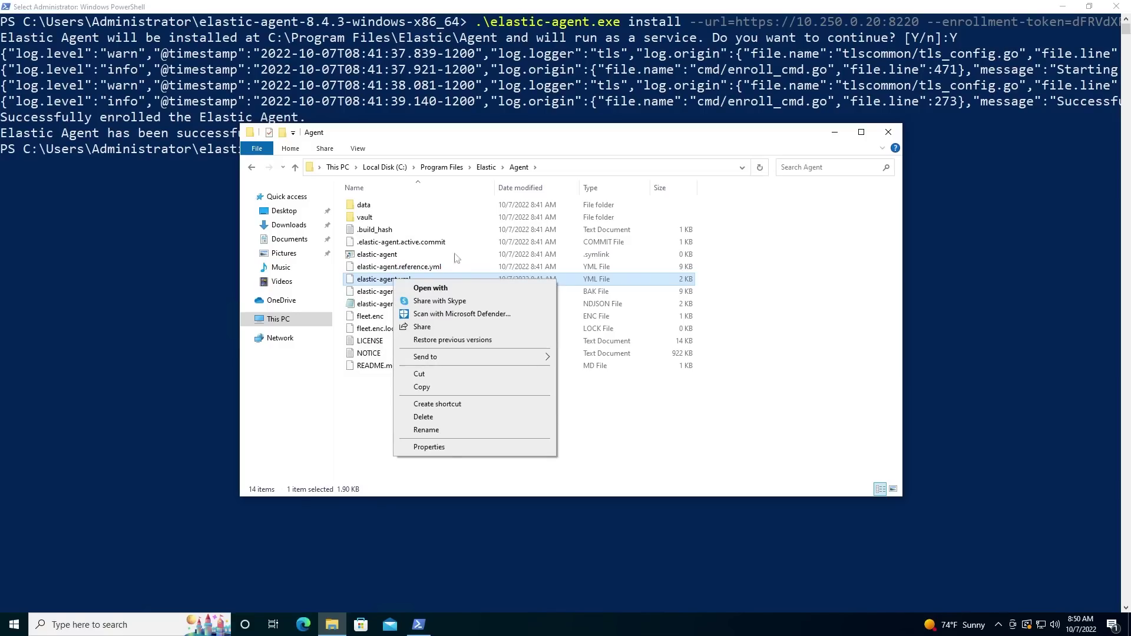
{"action": "left_click", "coordinate": [466, 288]}
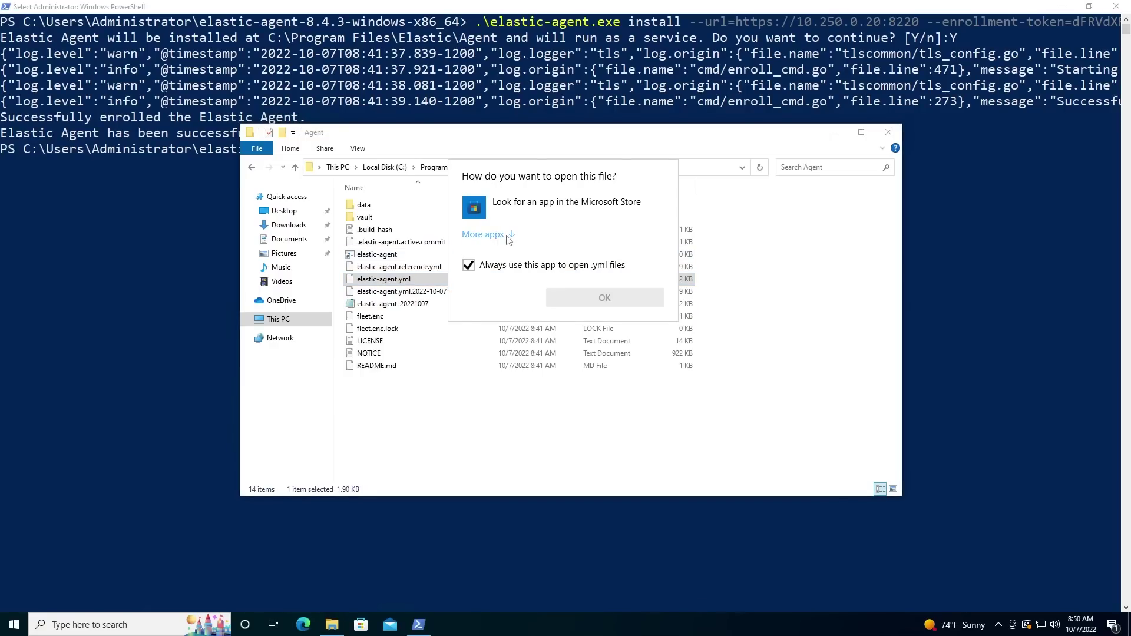
{"action": "left_click", "coordinate": [507, 239]}
{"action": "left_click", "coordinate": [496, 262]}
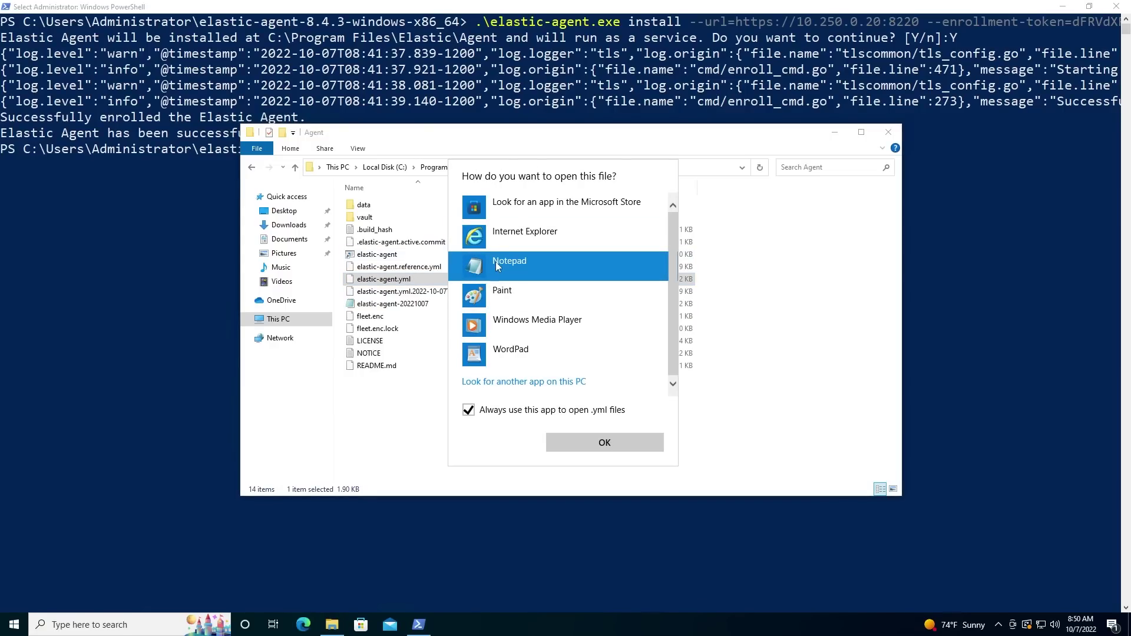
{"action": "left_click", "coordinate": [496, 262]}
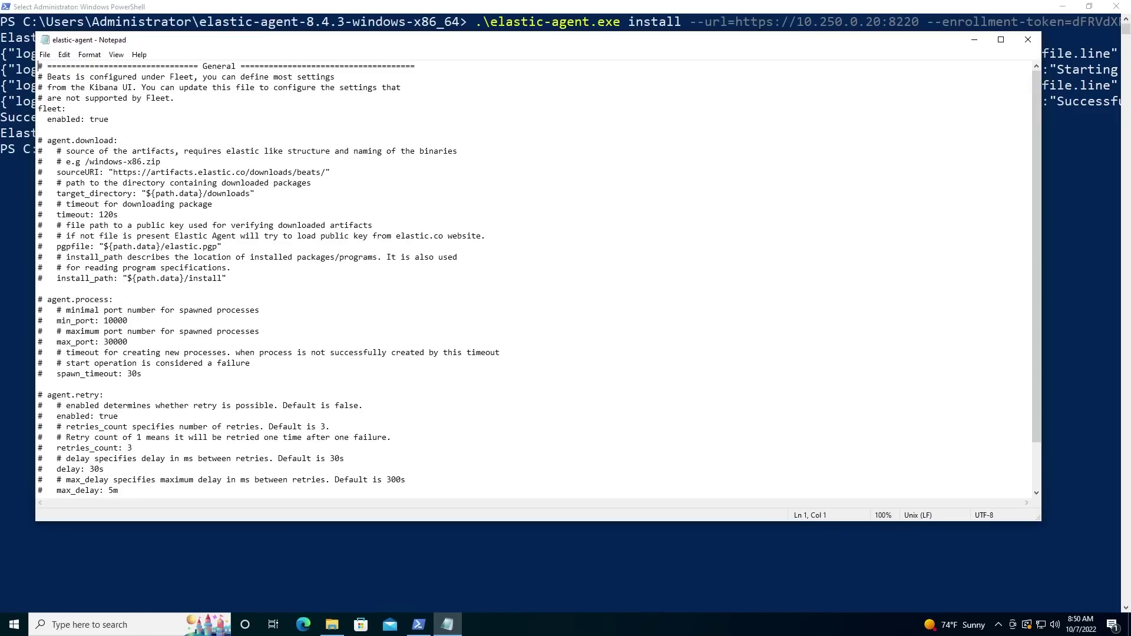
Examine the fleet section of the agent configuration file, highlighting its lines, and close the file
{"action": "left_click_drag", "start_coordinate": [38, 130], "coordinate": [36, 108]}
{"action": "scroll", "coordinate": [539, 277], "scroll_direction": "up", "scroll_amount": 2}
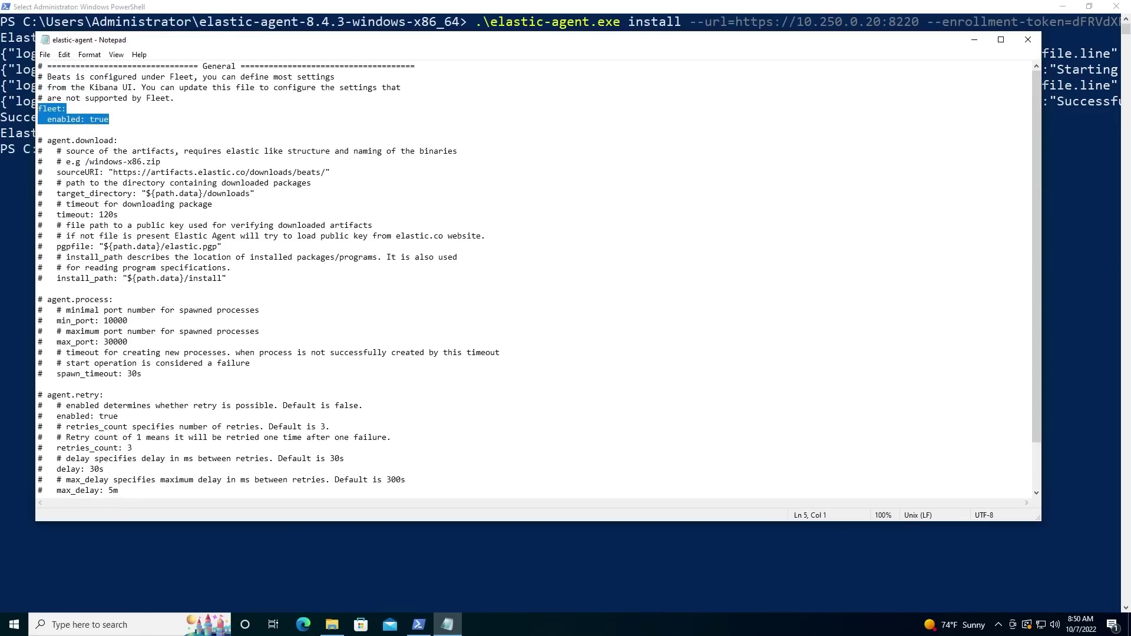
{"action": "left_click", "coordinate": [1027, 39]}
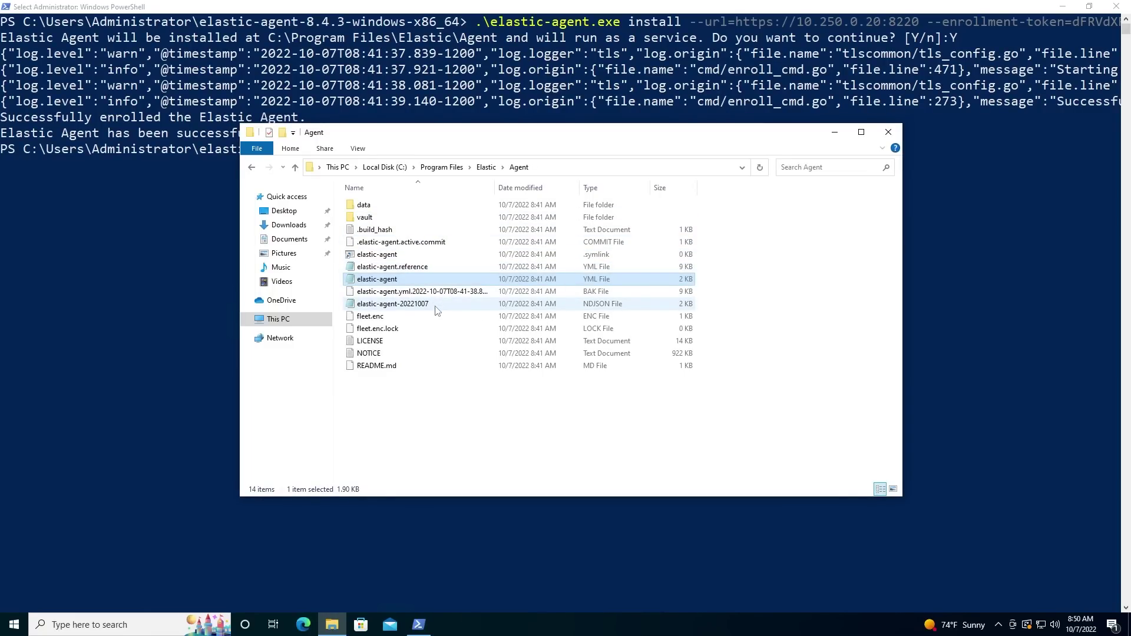
Go to the Elastic\Endpoint folder and open elastic-endpoint.yaml in Notepad, keeping Notepad as the default app for .yaml files
{"action": "left_click", "coordinate": [486, 167]}
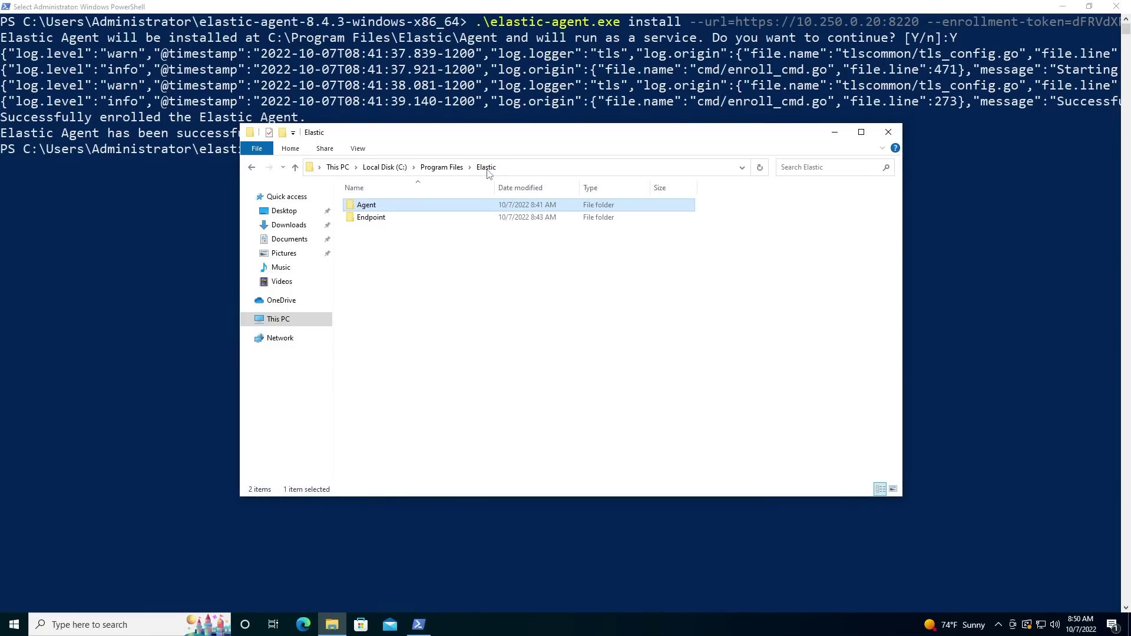
{"action": "double_click", "coordinate": [400, 220]}
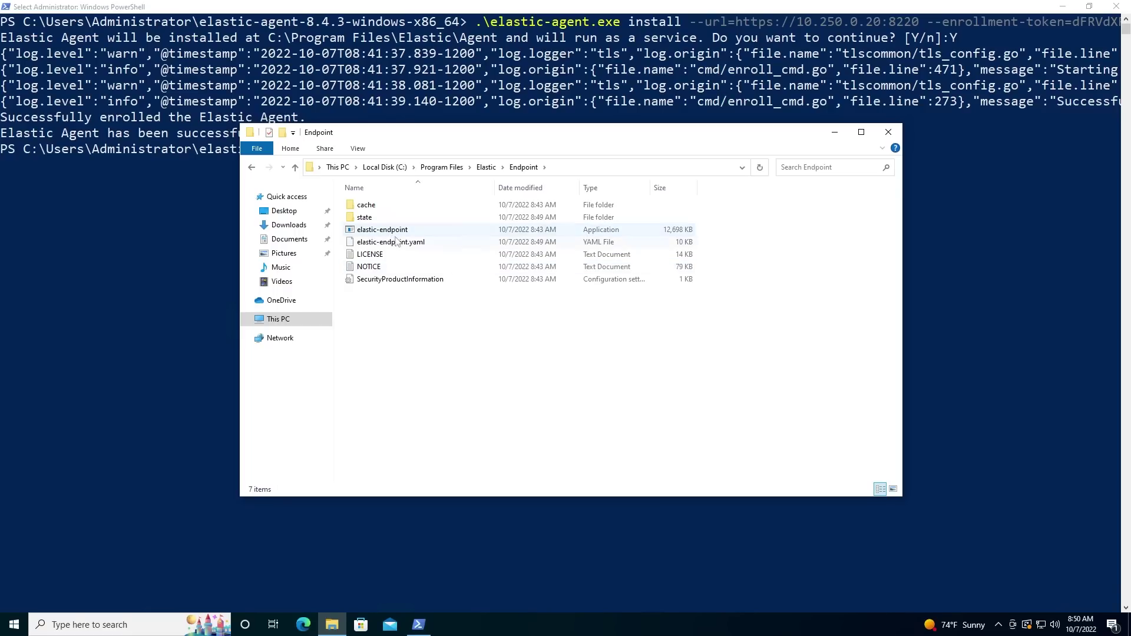
{"action": "right_click", "coordinate": [398, 240]}
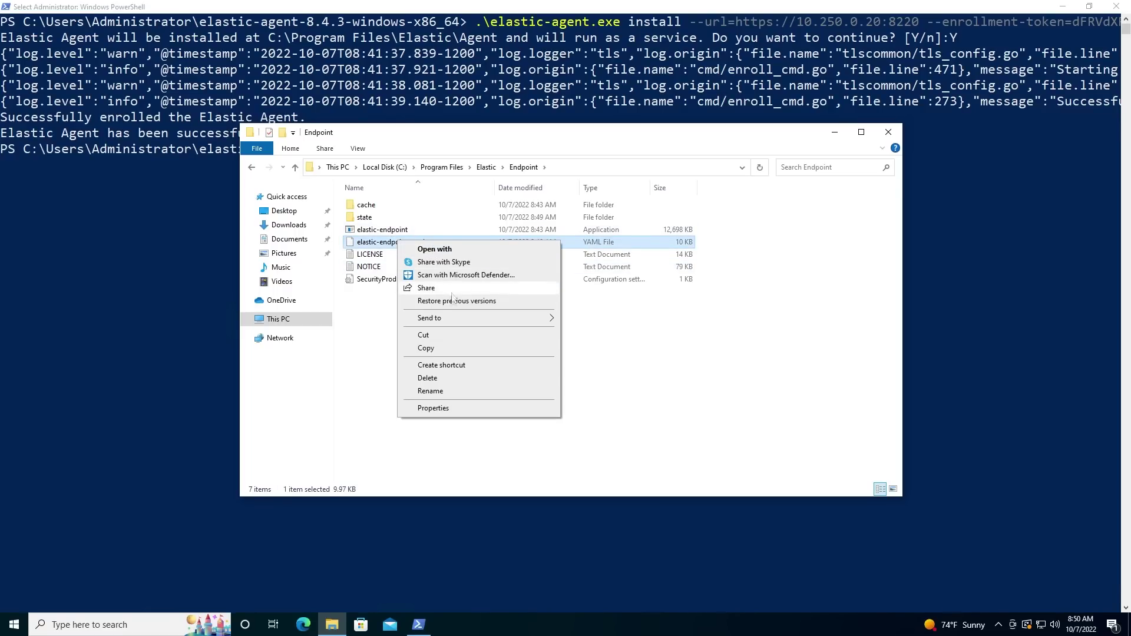
{"action": "left_click", "coordinate": [436, 249]}
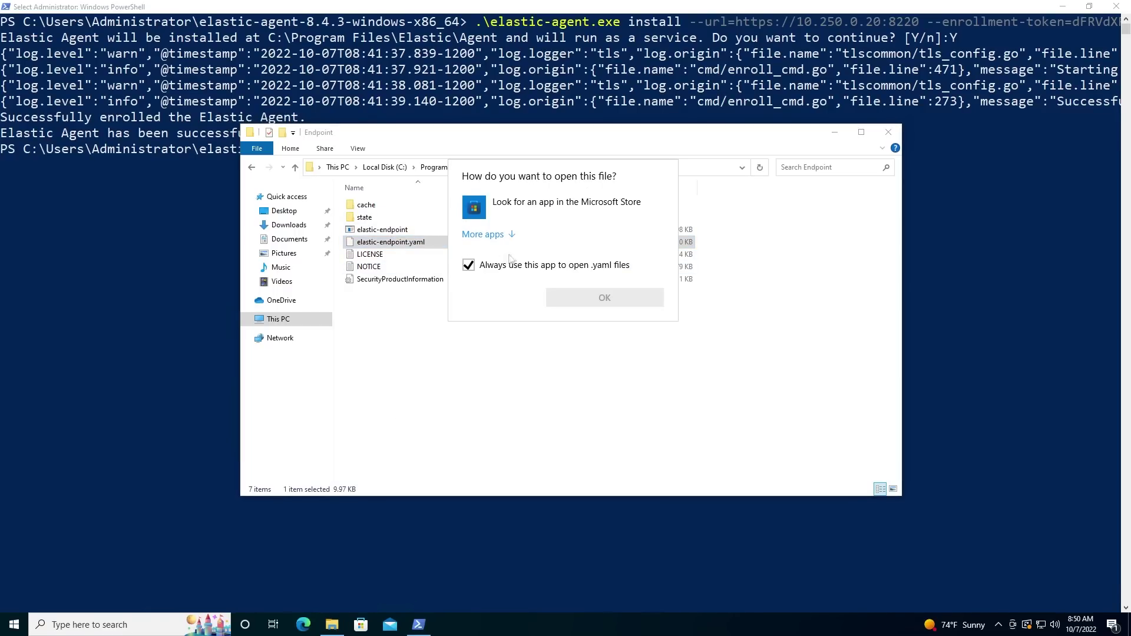
{"action": "left_click", "coordinate": [498, 236]}
{"action": "double_click", "coordinate": [512, 259]}
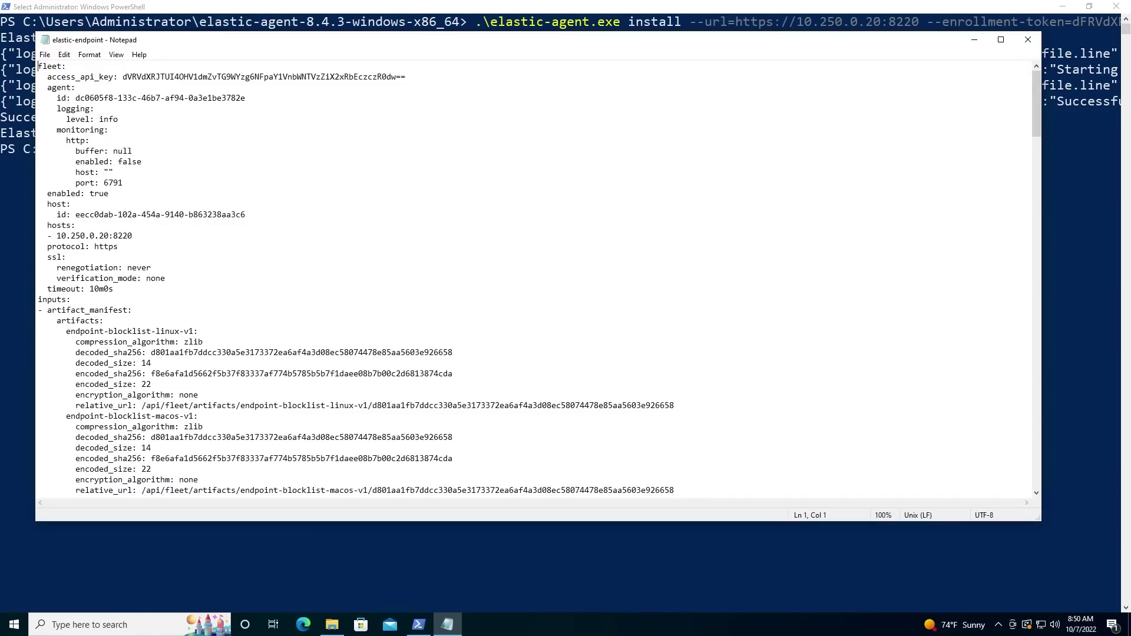
Examine elastic-endpoint.yaml, highlighting lines in its fleet section and viewing the output settings at the end, and close the file
{"action": "key", "text": "shift+Down"}
{"action": "key", "text": "shift+Down"}
{"action": "key", "text": "shift+Down"}
{"action": "key", "text": "shift+Down"}
{"action": "key", "text": "shift+Down"}
{"action": "key", "text": "shift+End"}
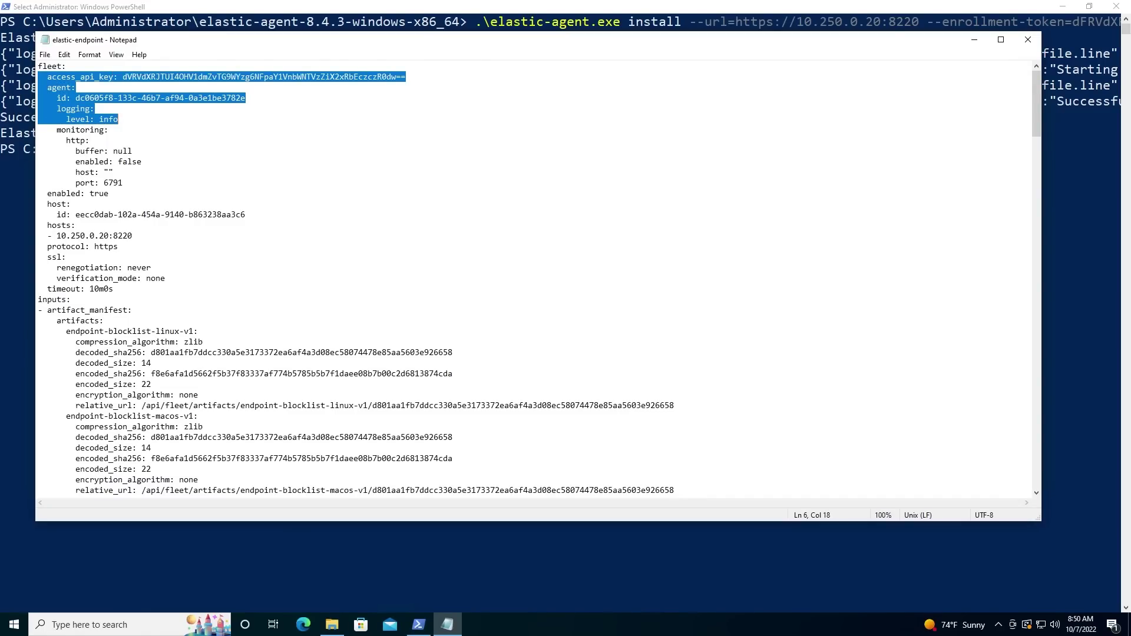
{"action": "left_click_drag", "start_coordinate": [133, 236], "coordinate": [25, 229]}
{"action": "scroll", "coordinate": [177, 247], "scroll_direction": "down", "scroll_amount": 20}
{"action": "scroll", "coordinate": [534, 279], "scroll_direction": "down", "scroll_amount": 2}
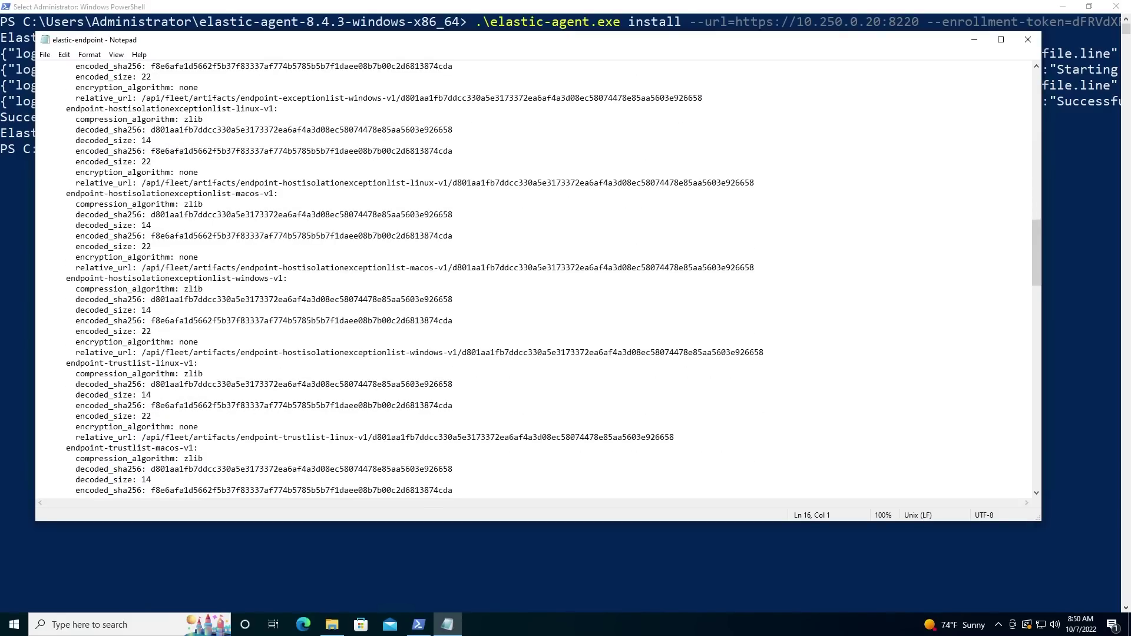
{"action": "left_click_drag", "start_coordinate": [1037, 253], "coordinate": [1004, 497]}
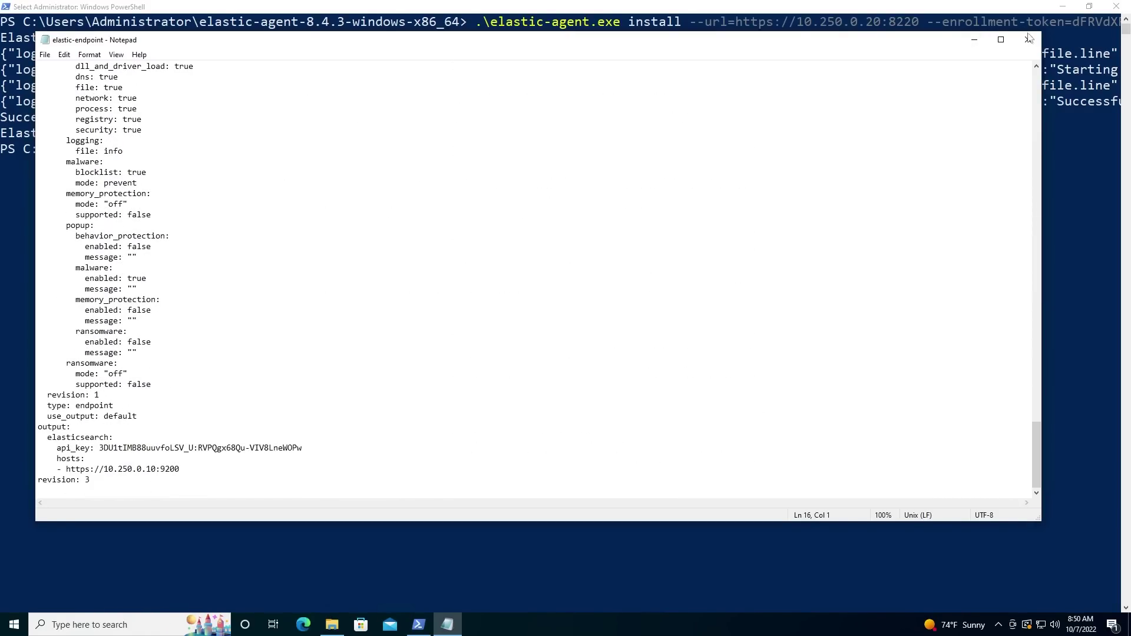
{"action": "left_click", "coordinate": [1028, 40]}
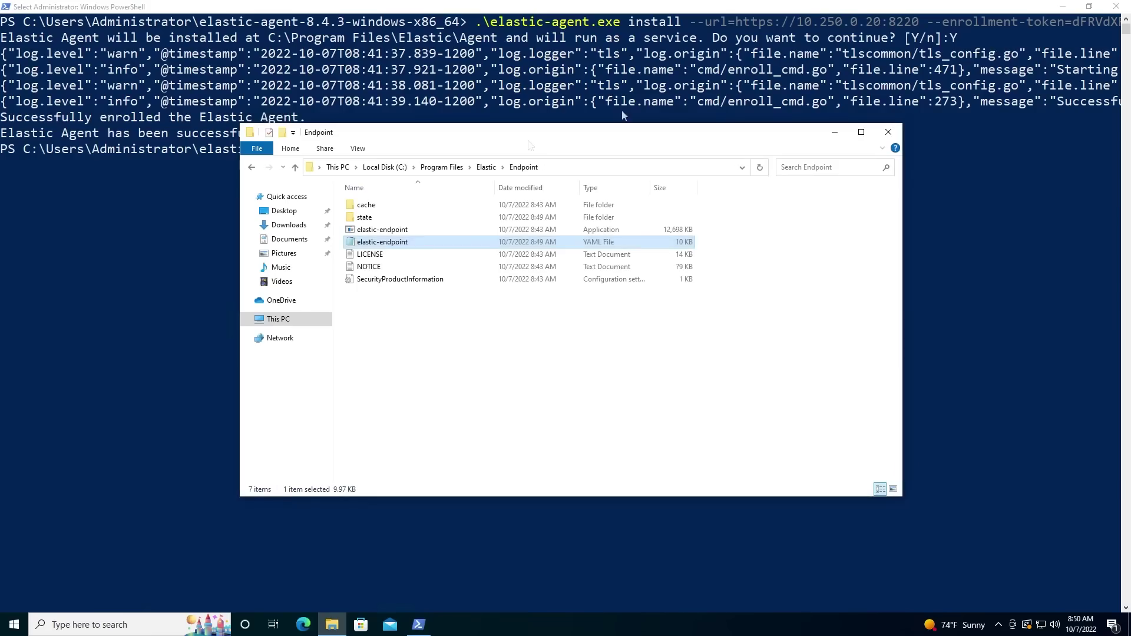
Go into the Endpoint folder's state\log subfolder and open the endpoint-000000 log file
{"action": "left_click", "coordinate": [374, 210]}
{"action": "left_click", "coordinate": [381, 219]}
{"action": "double_click", "coordinate": [380, 217]}
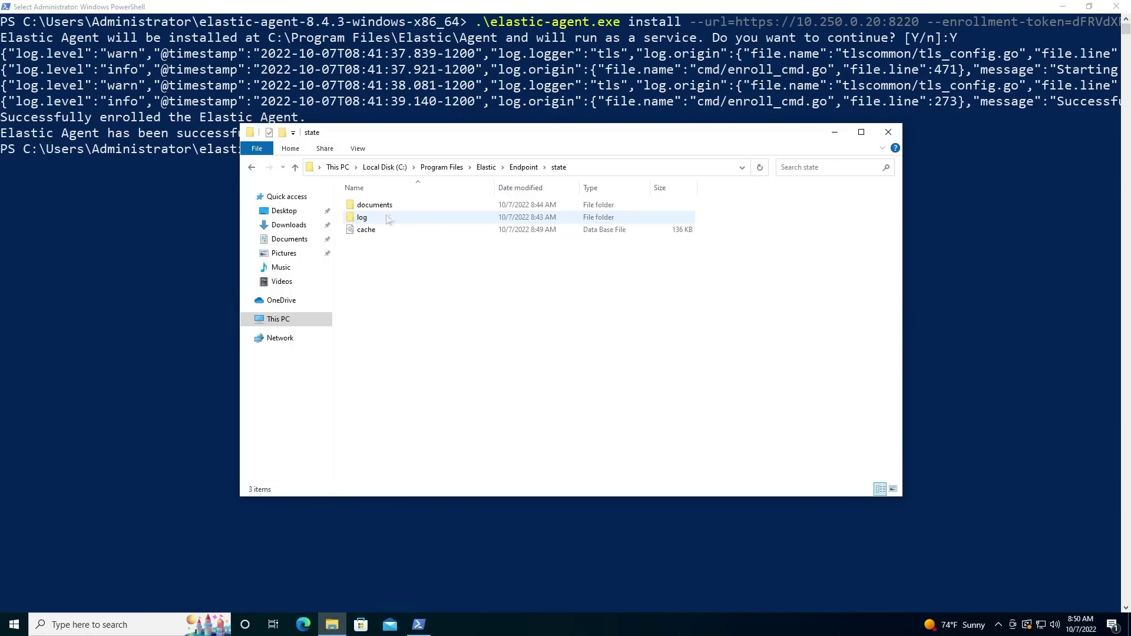
{"action": "double_click", "coordinate": [411, 218]}
{"action": "double_click", "coordinate": [484, 205]}
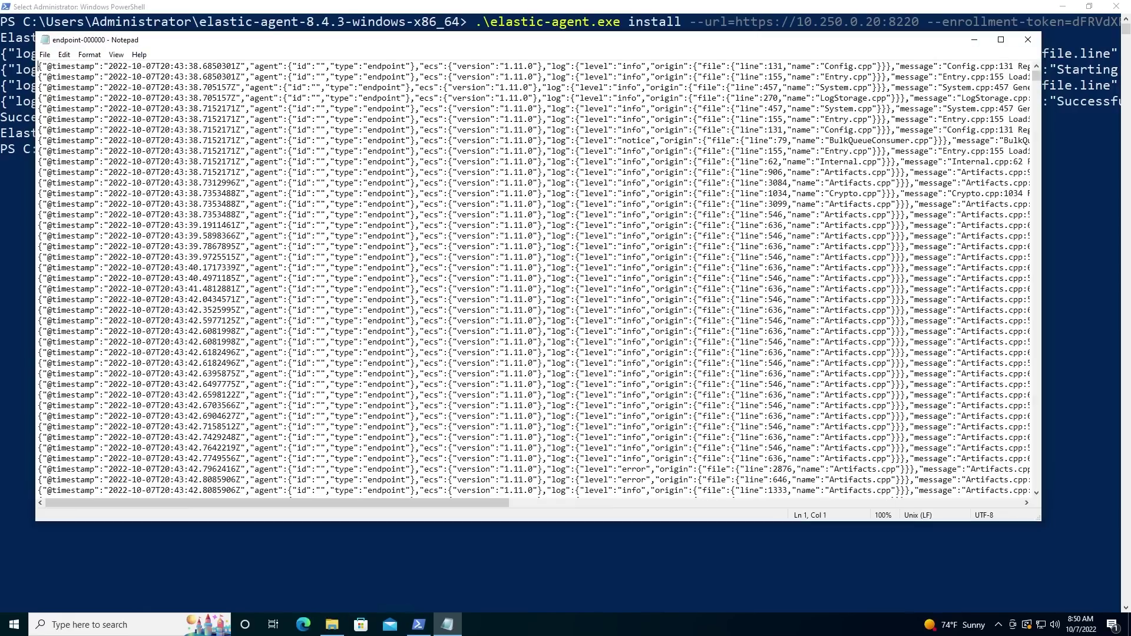
Look through the newest entries of the endpoint log and search the file for "ssl"
{"action": "left_click_drag", "start_coordinate": [459, 502], "coordinate": [764, 502]}
{"action": "left_click_drag", "start_coordinate": [1037, 77], "coordinate": [1036, 482]}
{"action": "left_click_drag", "start_coordinate": [646, 503], "coordinate": [563, 515]}
{"action": "scroll", "coordinate": [608, 427], "scroll_direction": "up", "scroll_amount": 10}
{"action": "key", "text": "ctrl+f"}
{"action": "type", "text": "ssl"}
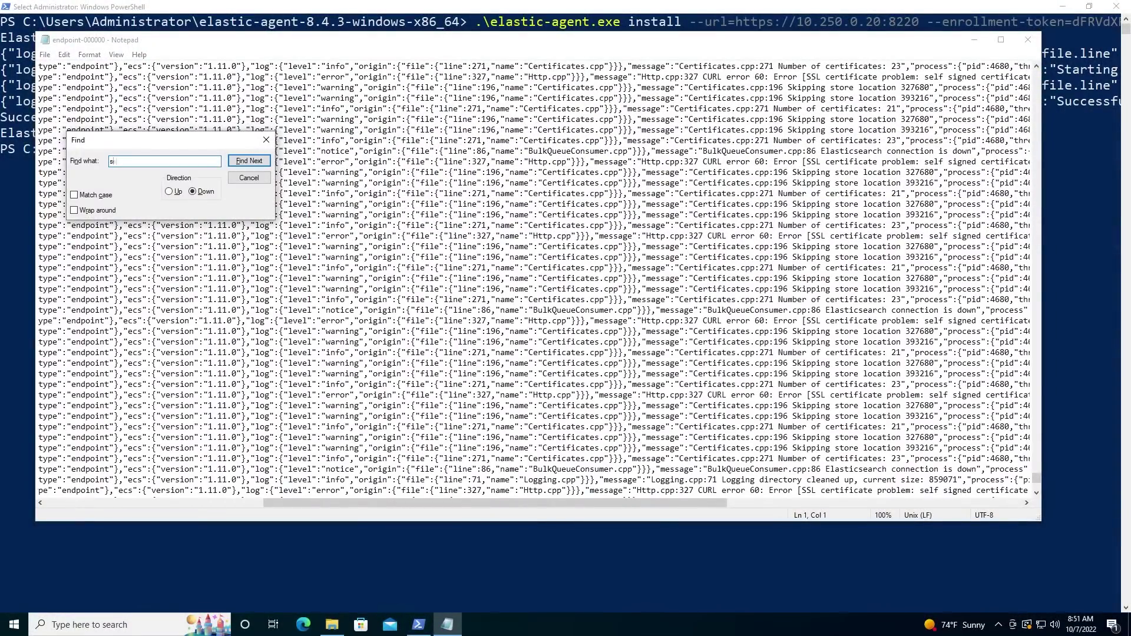
{"action": "key", "text": "Return"}
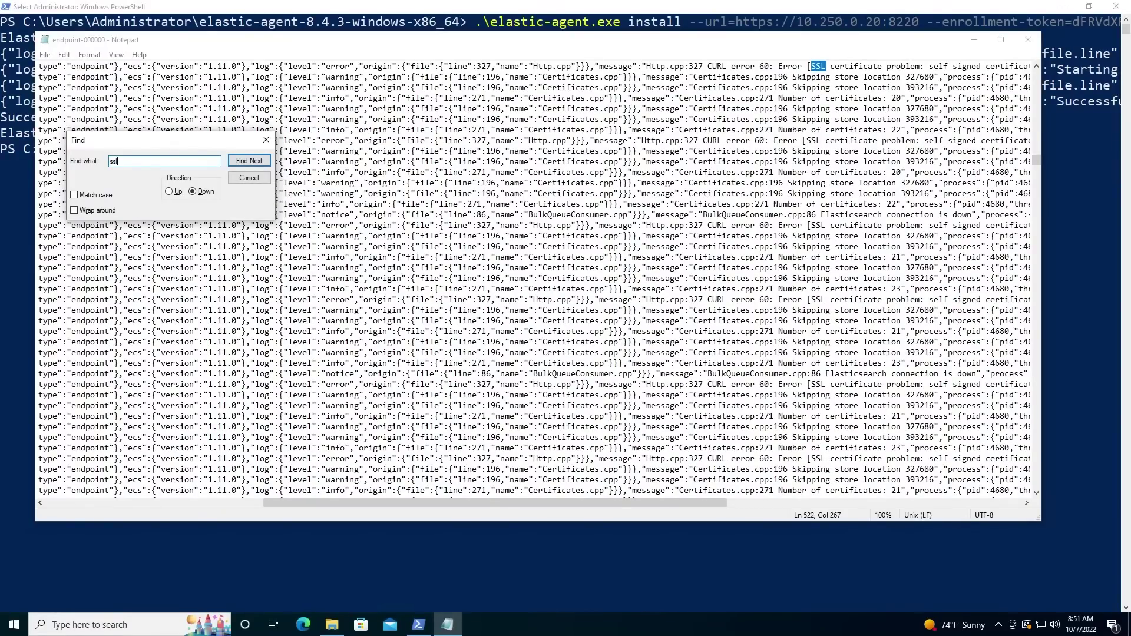
Highlight the first SSL certificate error message in the log, close the file, and return to the Endpoint folder
{"action": "left_click_drag", "start_coordinate": [646, 502], "coordinate": [826, 502]}
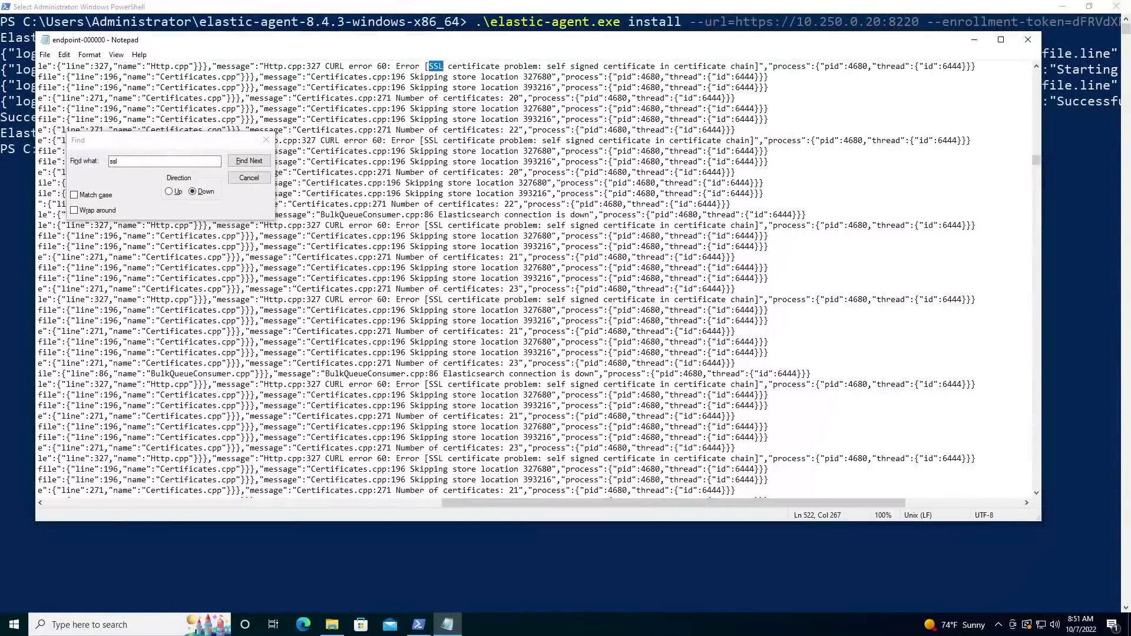
{"action": "left_click_drag", "start_coordinate": [396, 66], "coordinate": [976, 161]}
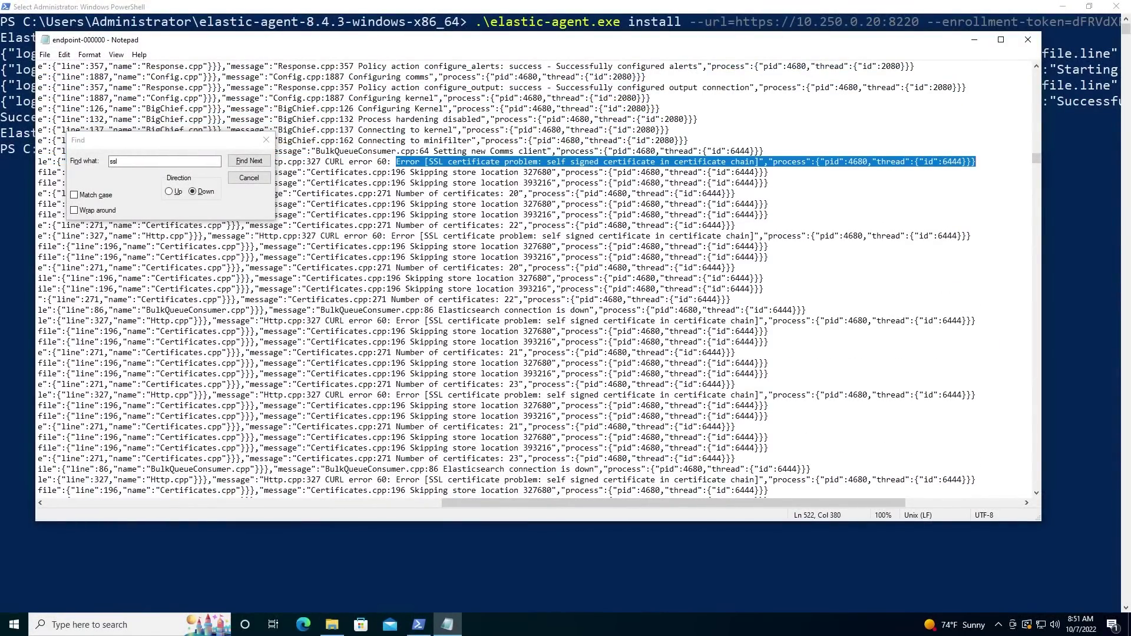
{"action": "left_click", "coordinate": [1029, 39]}
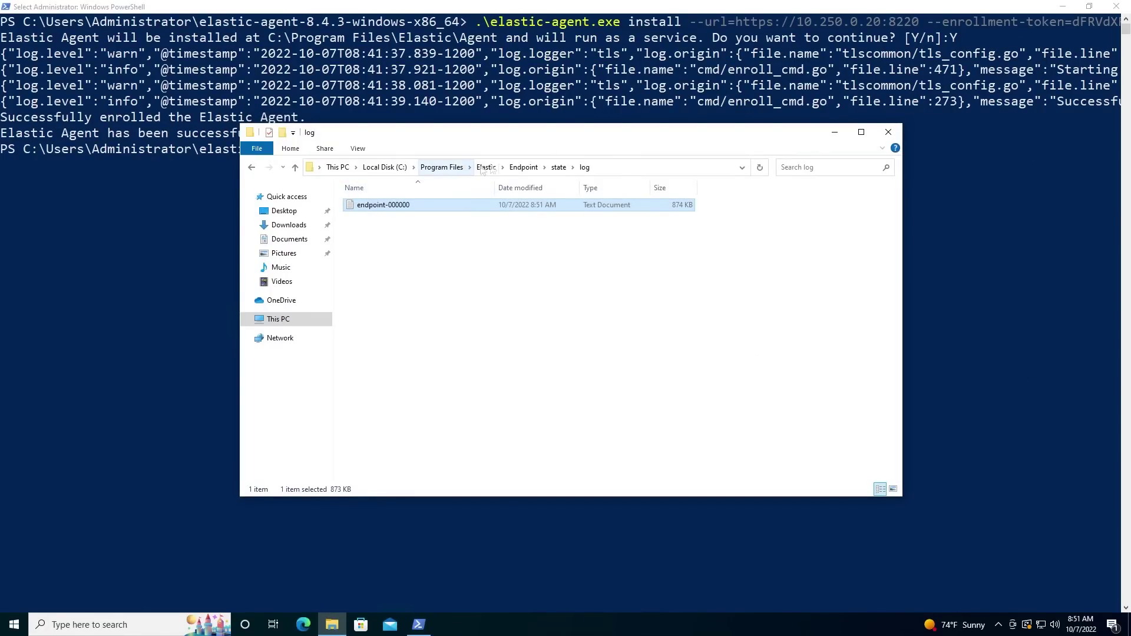
{"action": "left_click", "coordinate": [523, 167]}
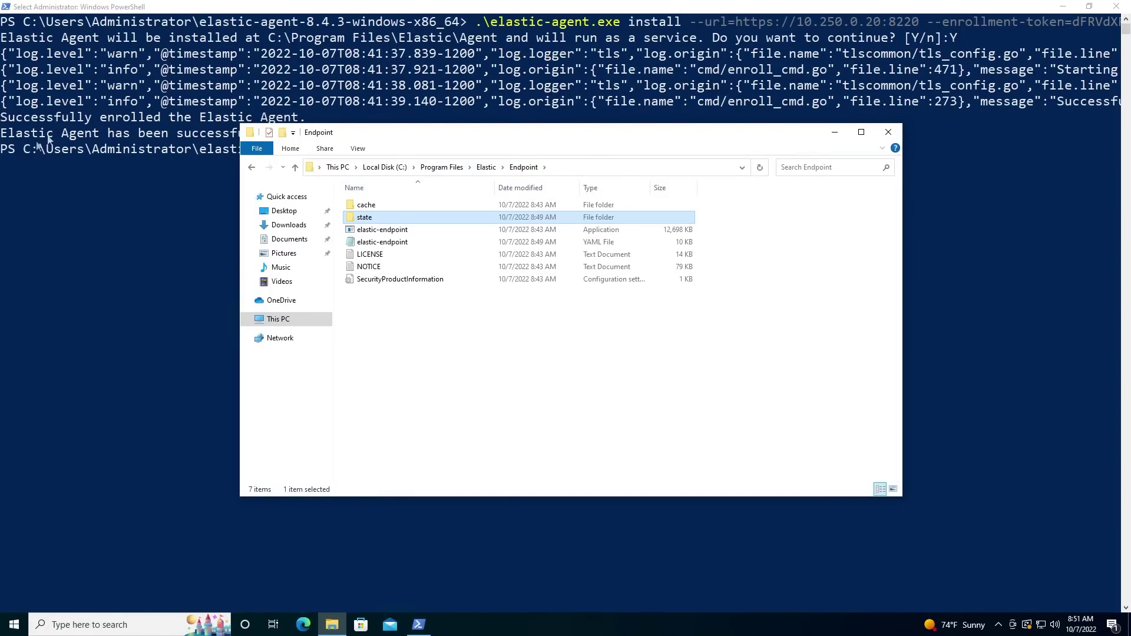
Switch to Elastic in Firefox, open Discover, dismiss the data view tip, and select the logs-* data view
{"action": "key", "text": "alt+Tab"}
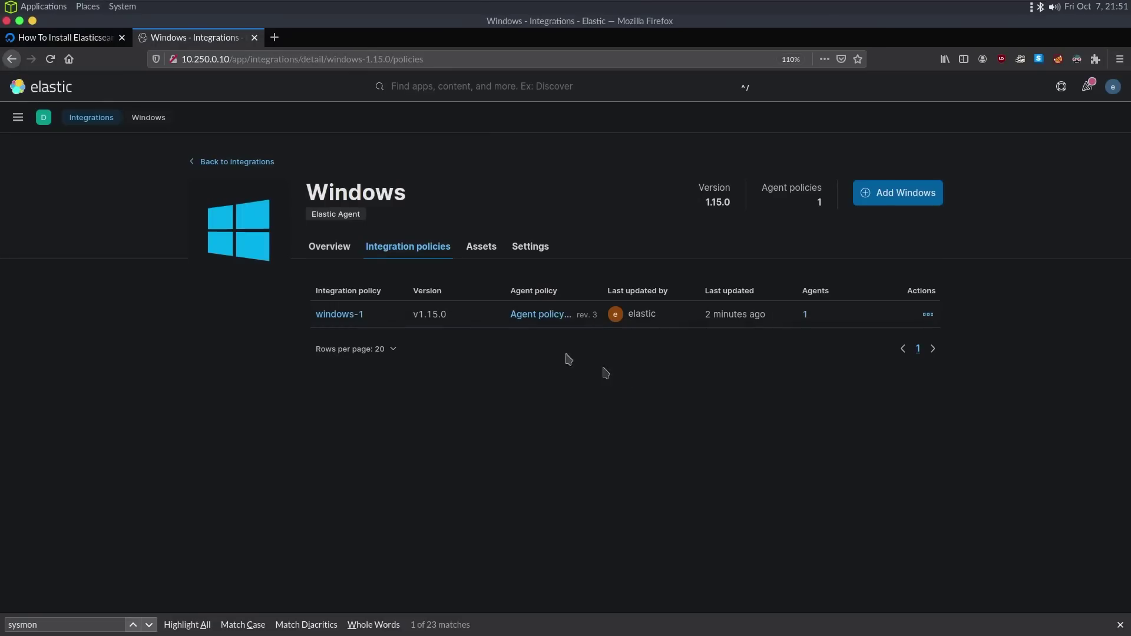
{"action": "left_click", "coordinate": [20, 121]}
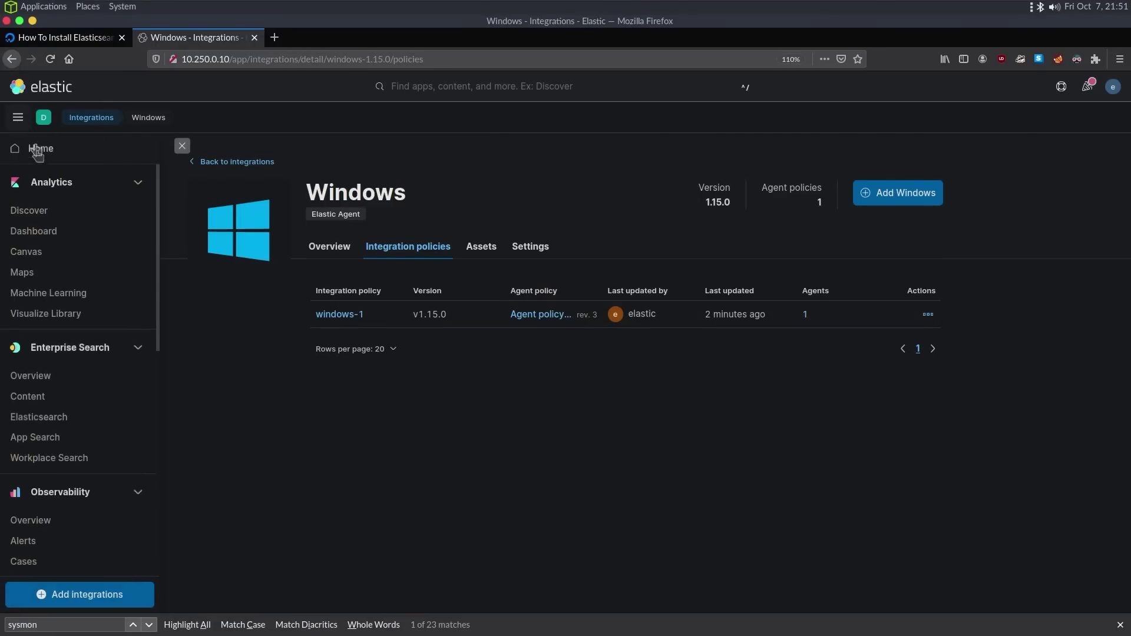
{"action": "left_click", "coordinate": [51, 214]}
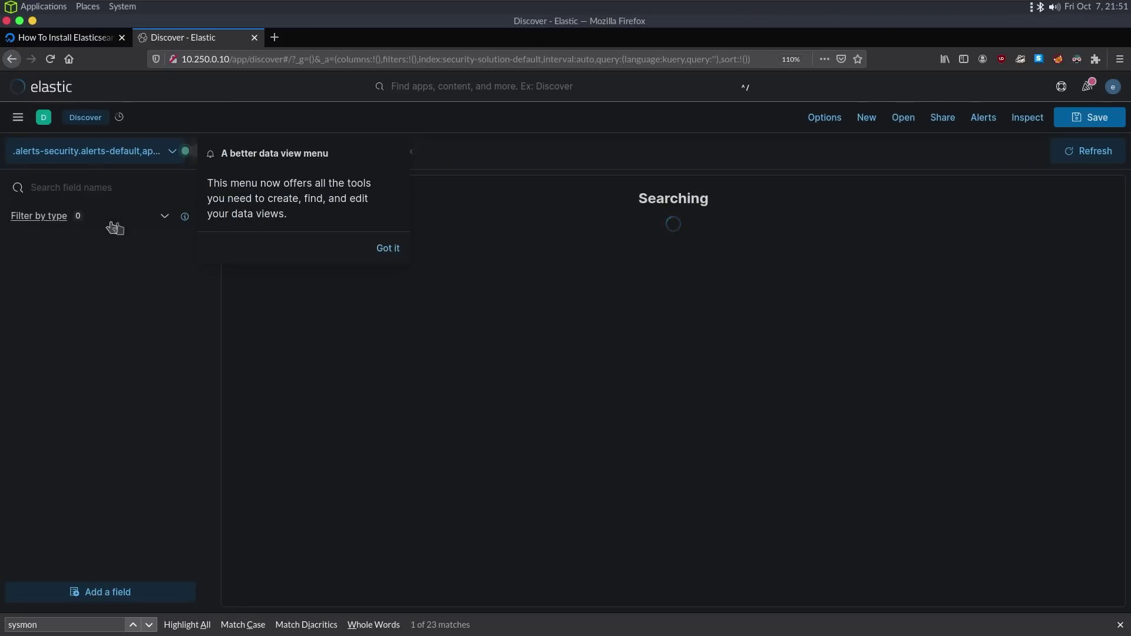
{"action": "left_click", "coordinate": [389, 250]}
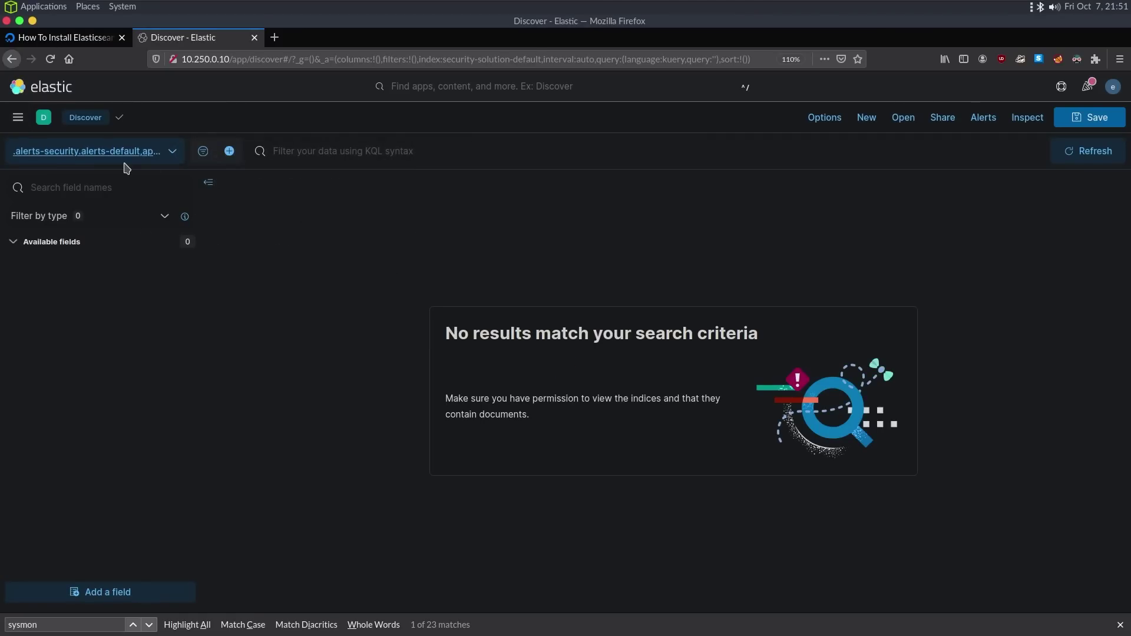
{"action": "left_click", "coordinate": [54, 155]}
{"action": "left_click", "coordinate": [47, 293]}
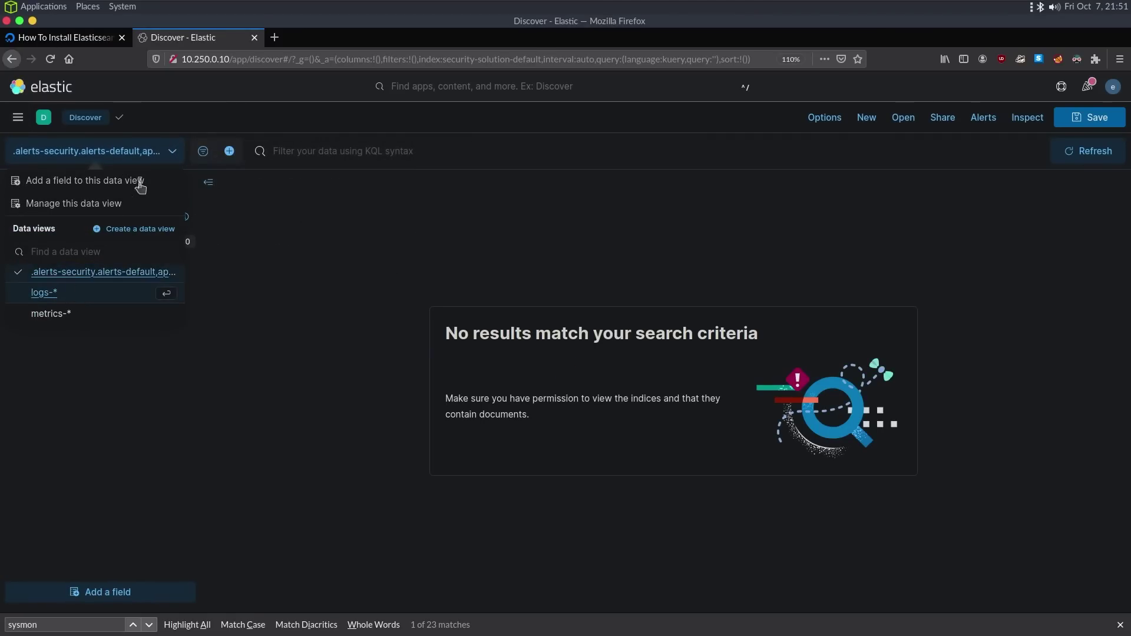
Check which sources a new data view could match, close the form without saving, and stay on the logs-* data view
{"action": "left_click", "coordinate": [54, 151]}
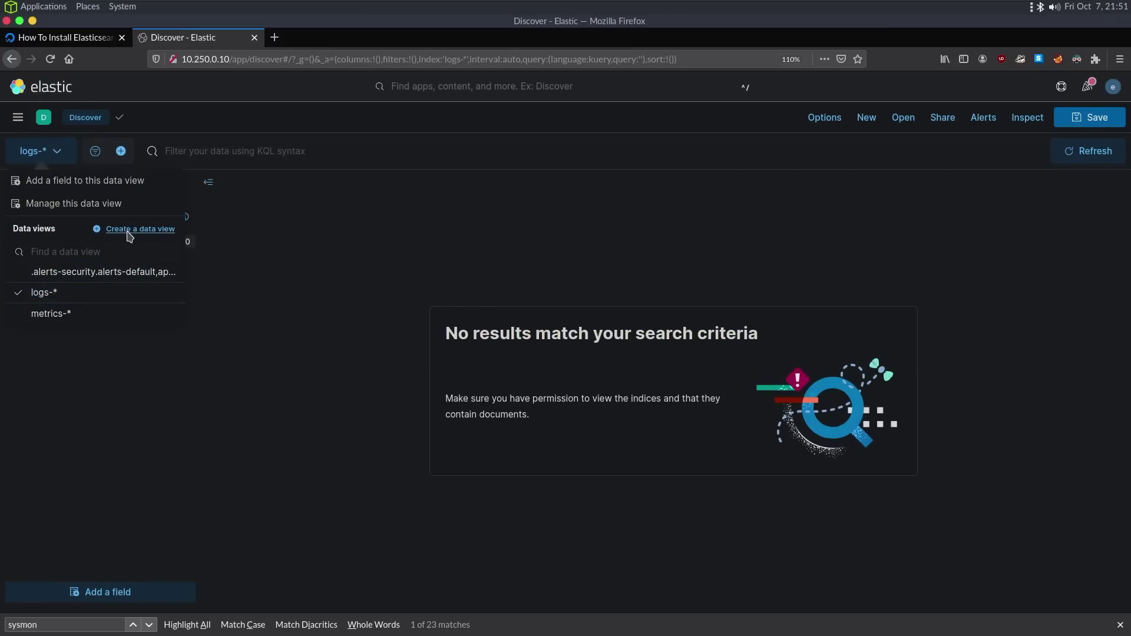
{"action": "left_click", "coordinate": [136, 229]}
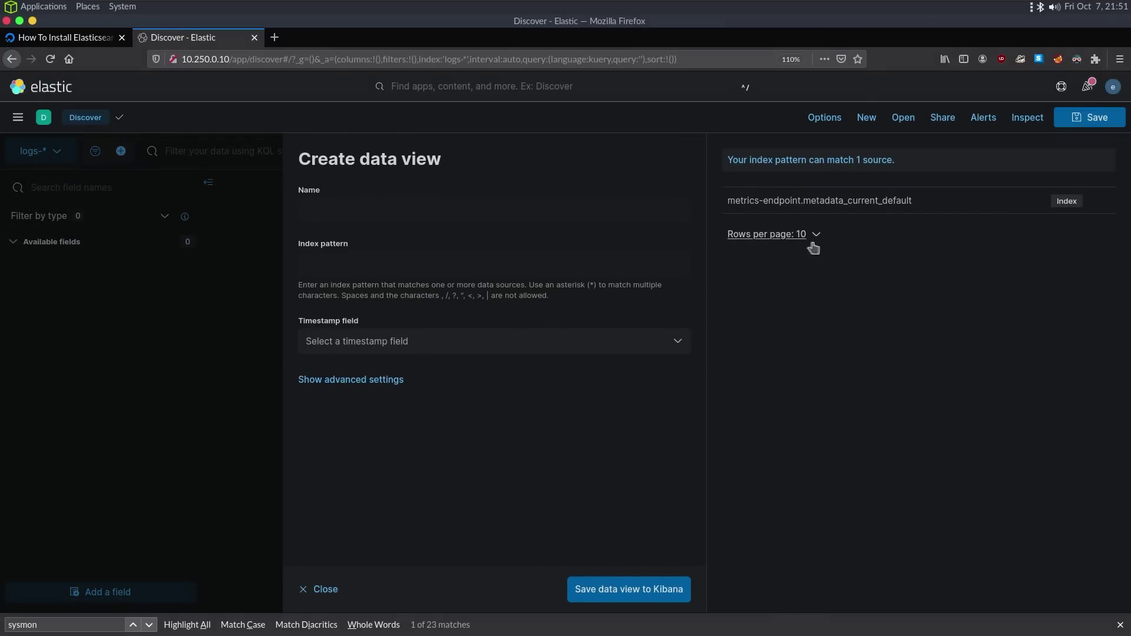
{"action": "left_click", "coordinate": [815, 238]}
{"action": "left_click", "coordinate": [767, 290]}
{"action": "left_click", "coordinate": [134, 311]}
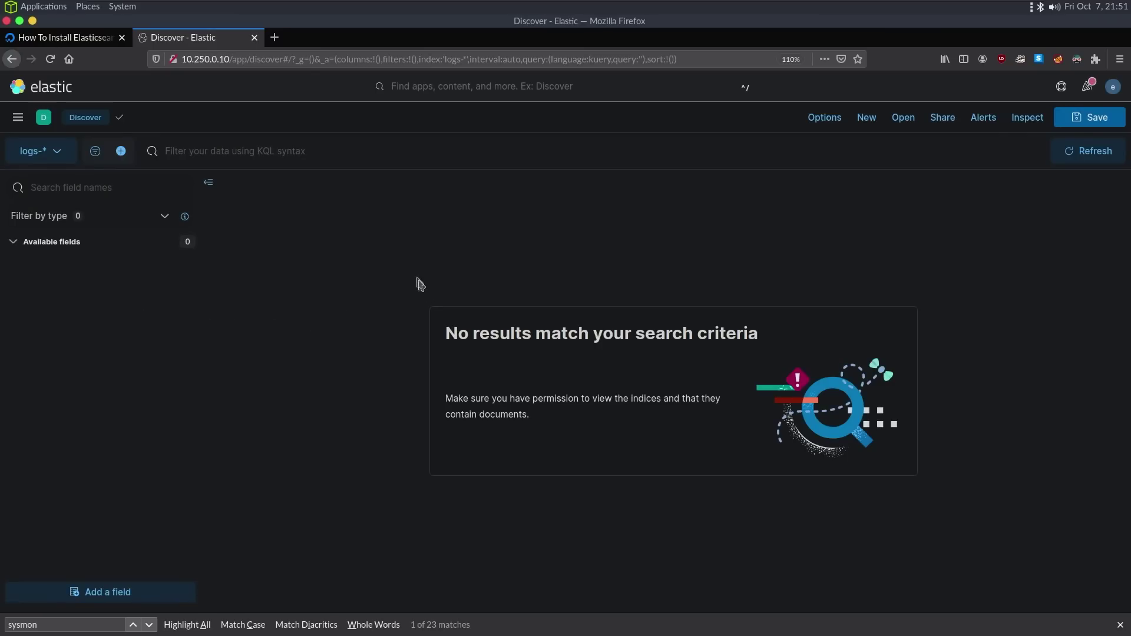
{"action": "left_click", "coordinate": [37, 150]}
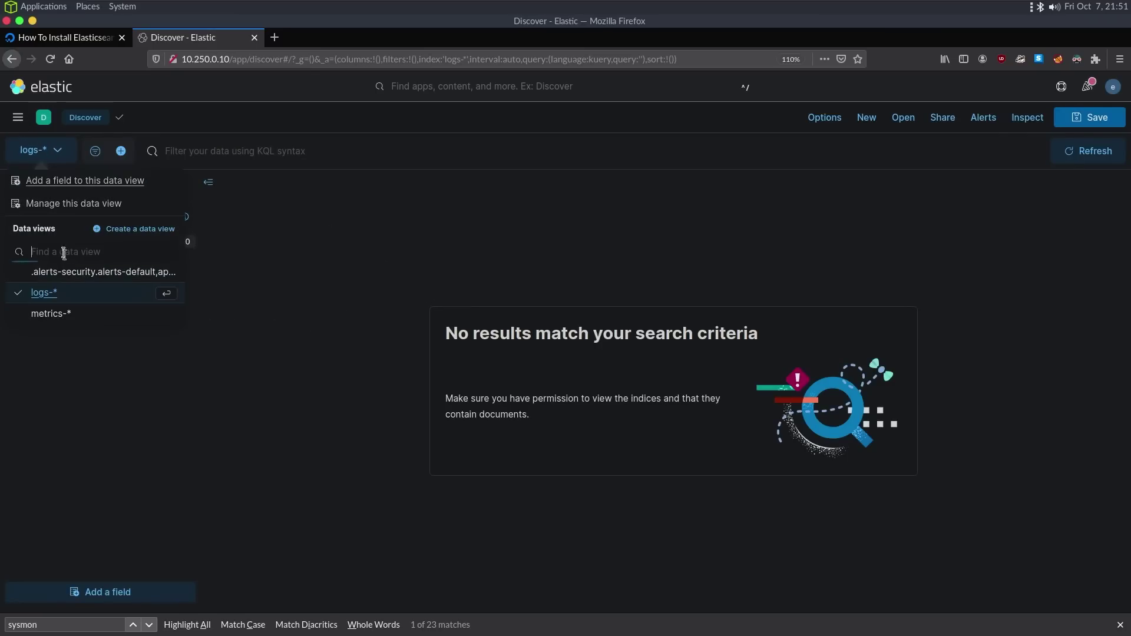
{"action": "left_click", "coordinate": [61, 295]}
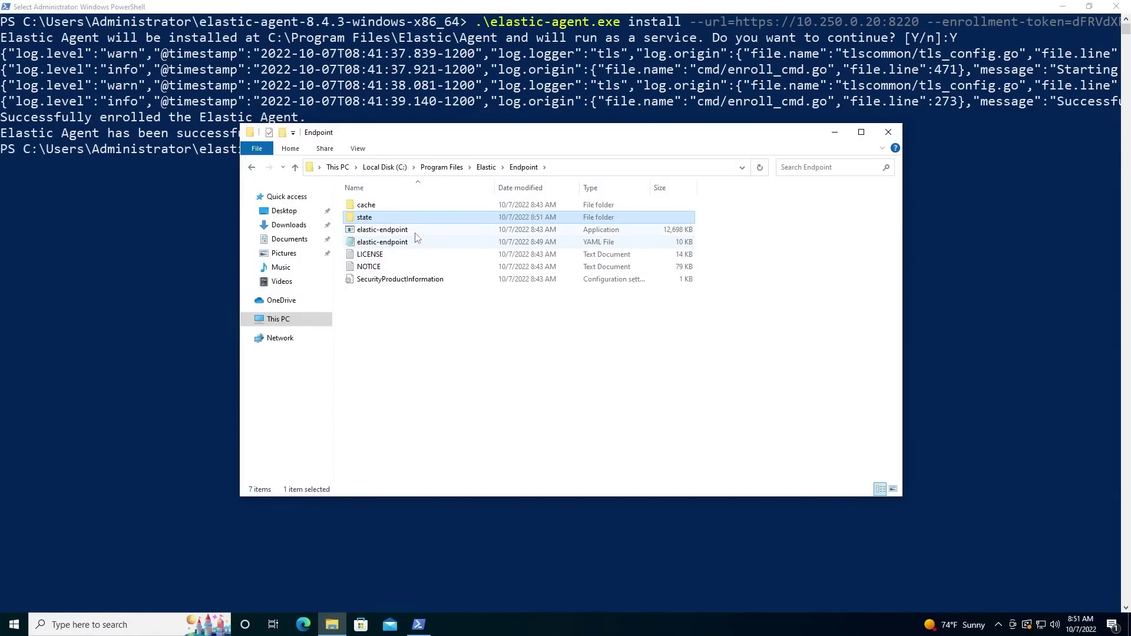
Switch back to the Windows machine, reopen elastic-endpoint.yaml from the Endpoint folder, and highlight the ssl settings in its fleet section
{"action": "double_click", "coordinate": [382, 242]}
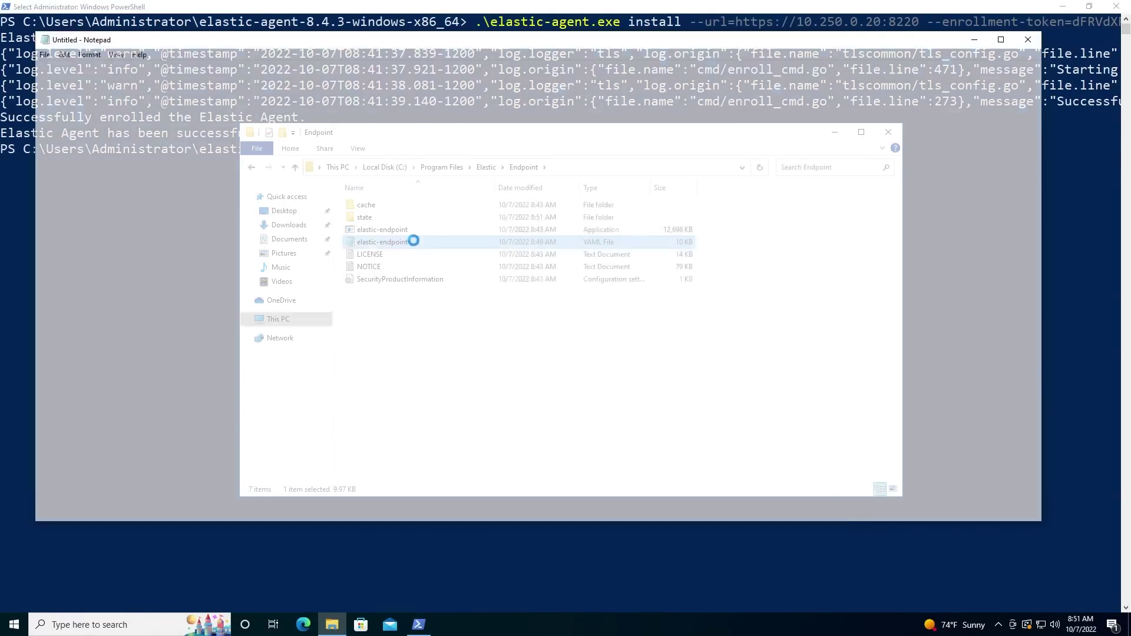
{"action": "scroll", "coordinate": [530, 277], "scroll_direction": "down", "scroll_amount": 15}
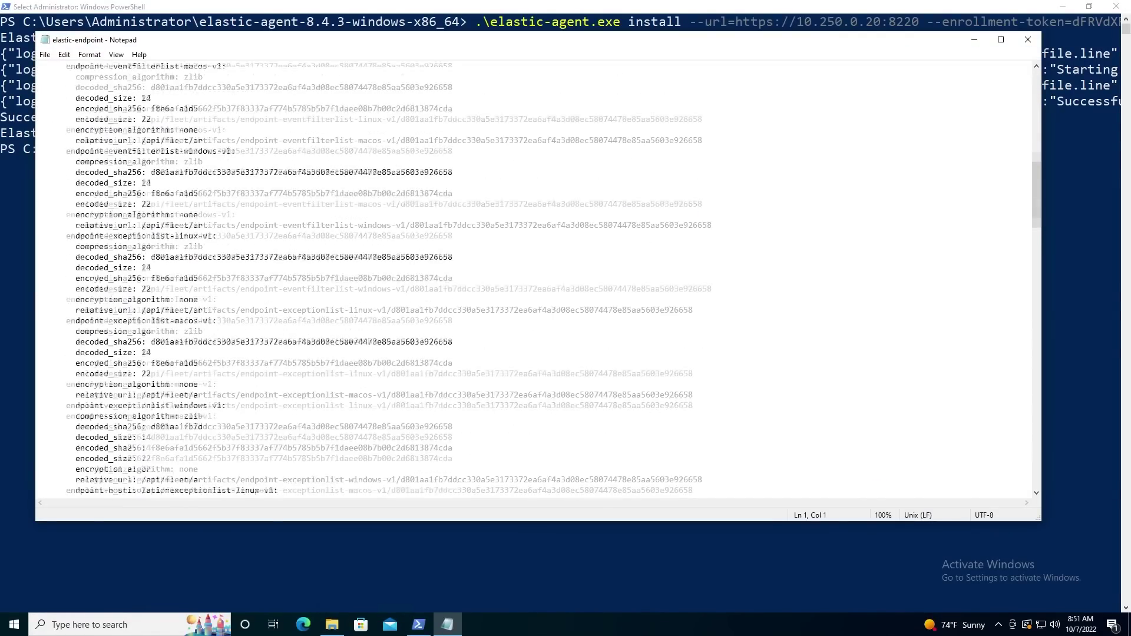
{"action": "scroll", "coordinate": [530, 277], "scroll_direction": "up", "scroll_amount": 20}
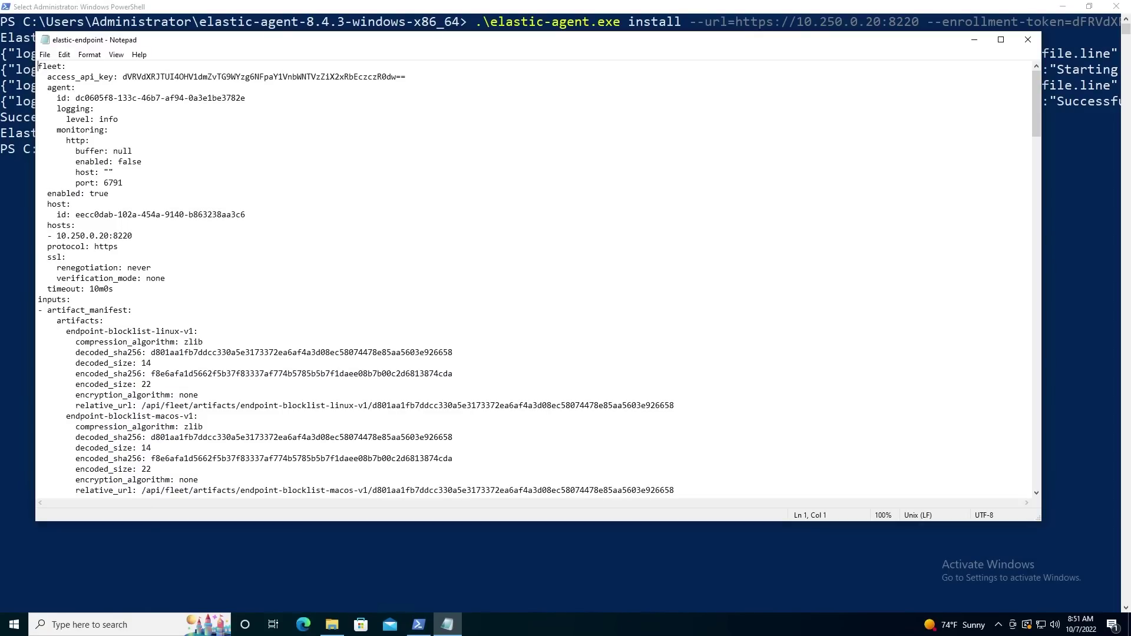
{"action": "left_click_drag", "start_coordinate": [166, 278], "coordinate": [37, 256]}
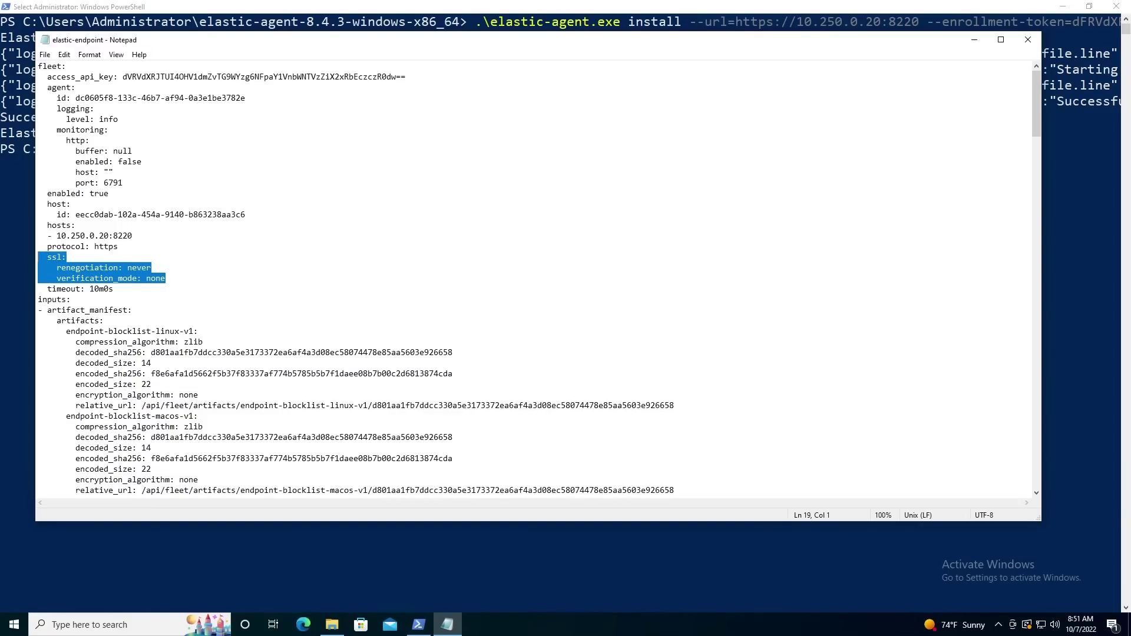
Examine the output section at the end of elastic-endpoint.yaml, highlighting the Elasticsearch API key and host lines, and close the file
{"action": "left_click_drag", "start_coordinate": [1036, 121], "coordinate": [1022, 502]}
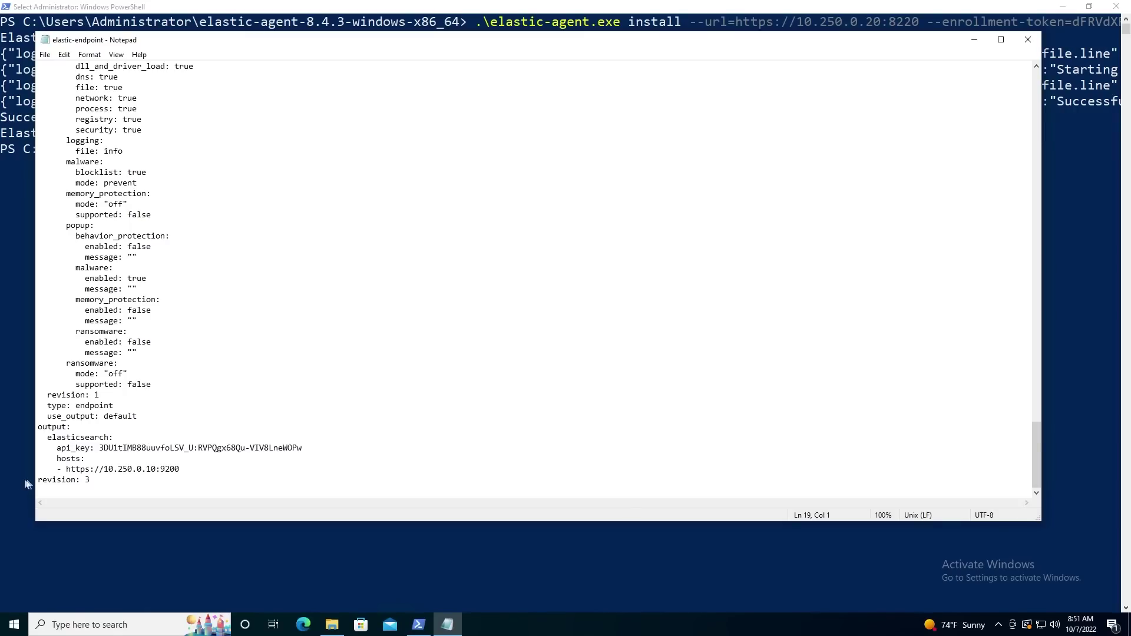
{"action": "left_click_drag", "start_coordinate": [38, 487], "coordinate": [19, 429]}
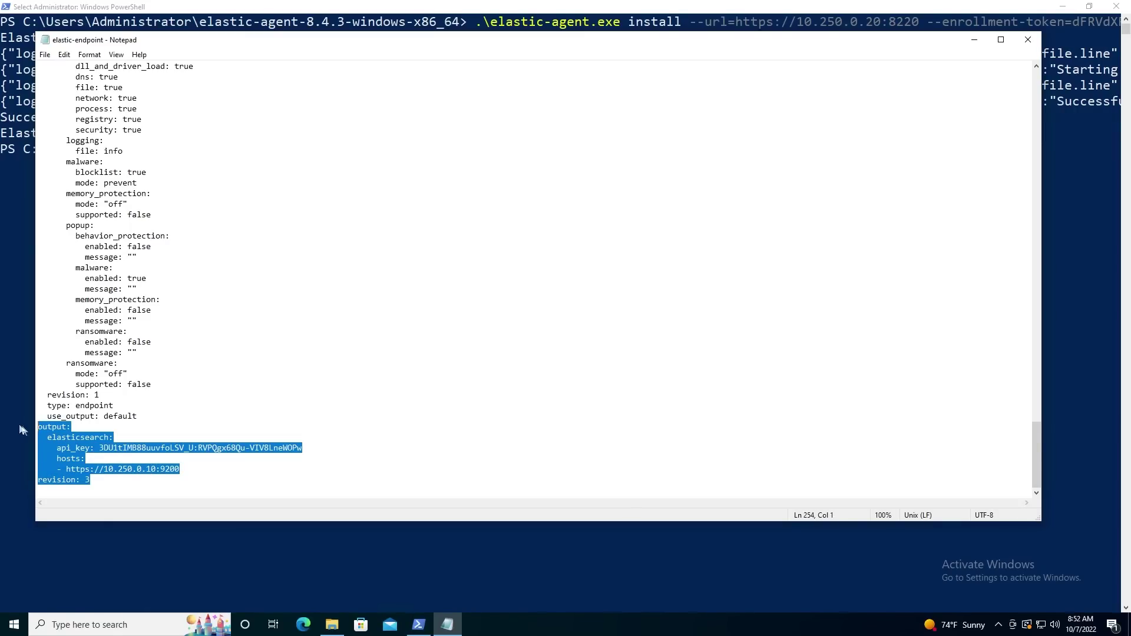
{"action": "left_click_drag", "start_coordinate": [180, 470], "coordinate": [38, 426]}
{"action": "left_click", "coordinate": [103, 448]}
{"action": "left_click_drag", "start_coordinate": [100, 448], "coordinate": [302, 448]}
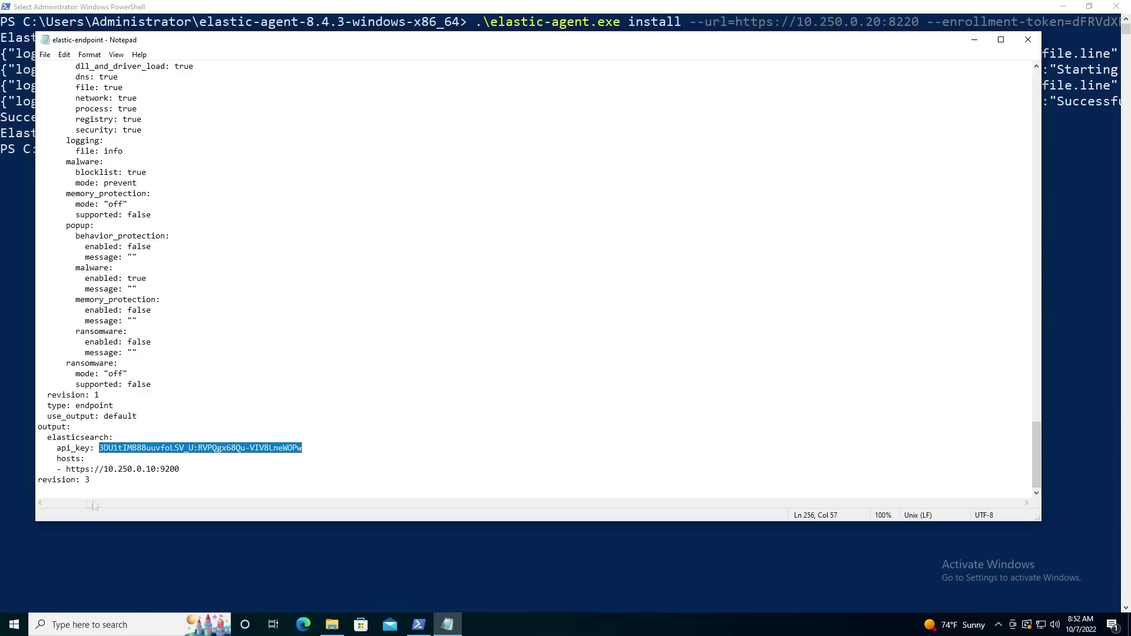
{"action": "left_click_drag", "start_coordinate": [94, 469], "coordinate": [180, 469]}
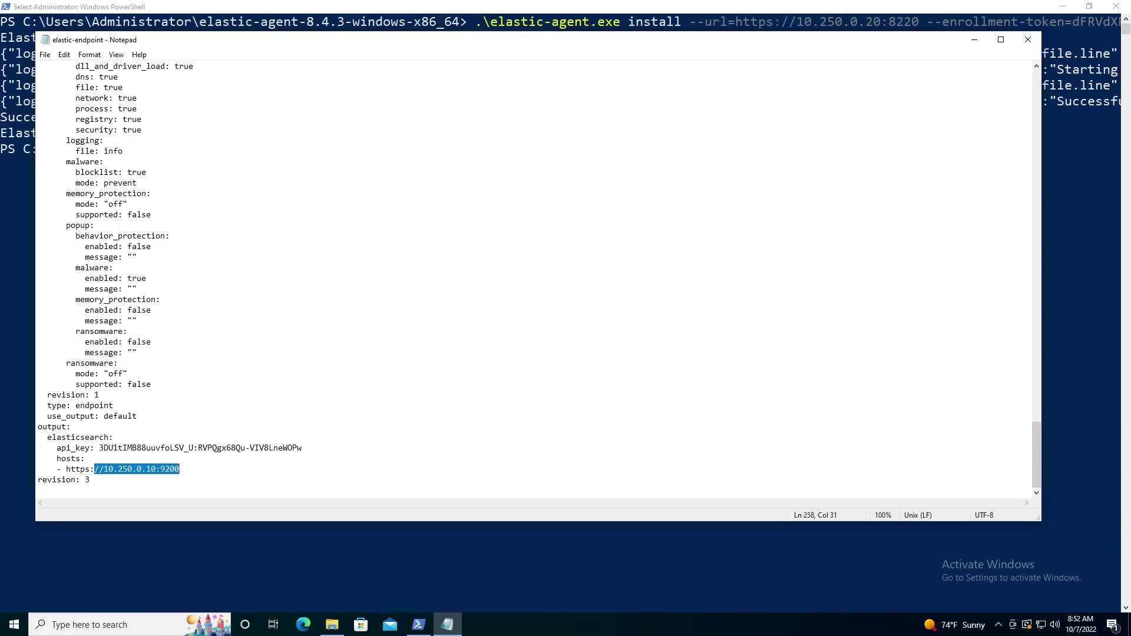
{"action": "left_click_drag", "start_coordinate": [38, 437], "coordinate": [89, 490]}
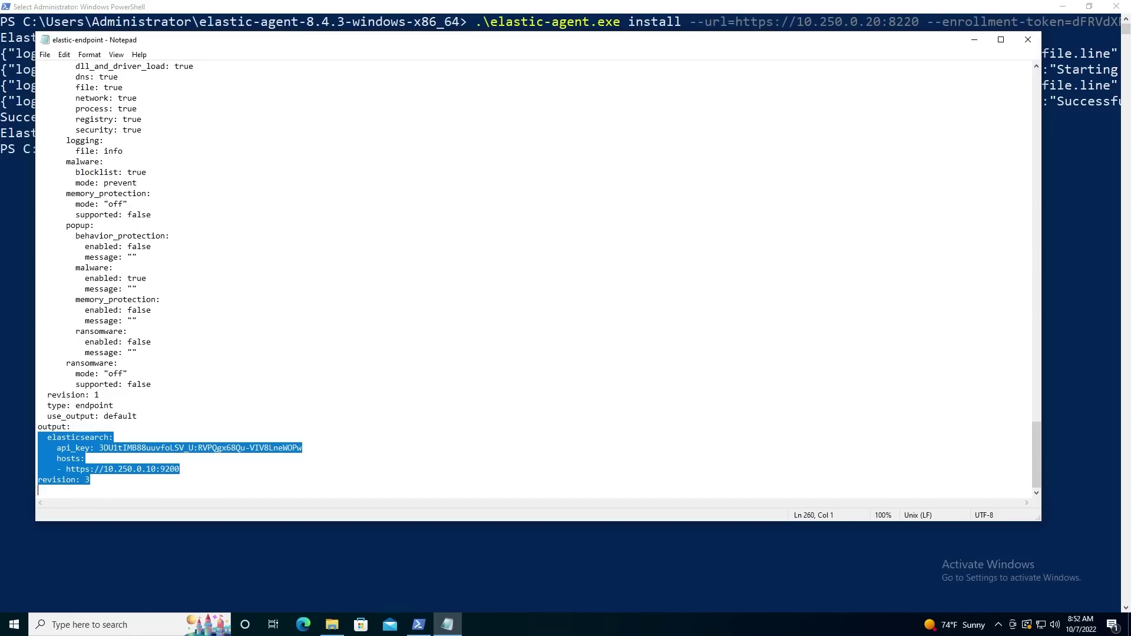
{"action": "left_click", "coordinate": [199, 447]}
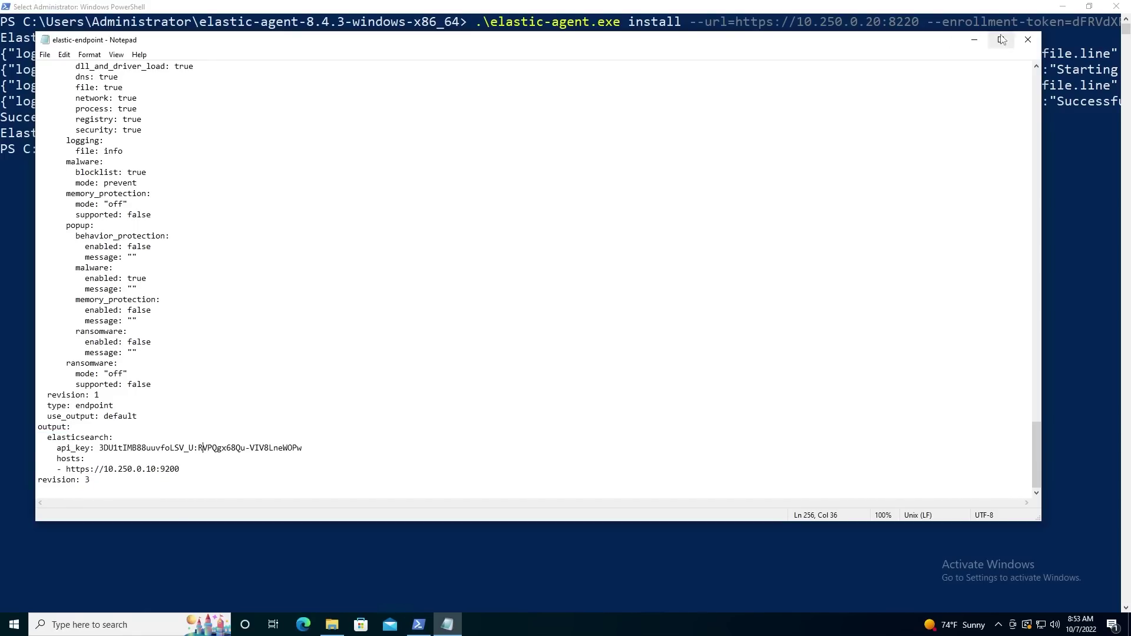
{"action": "left_click", "coordinate": [1024, 38]}
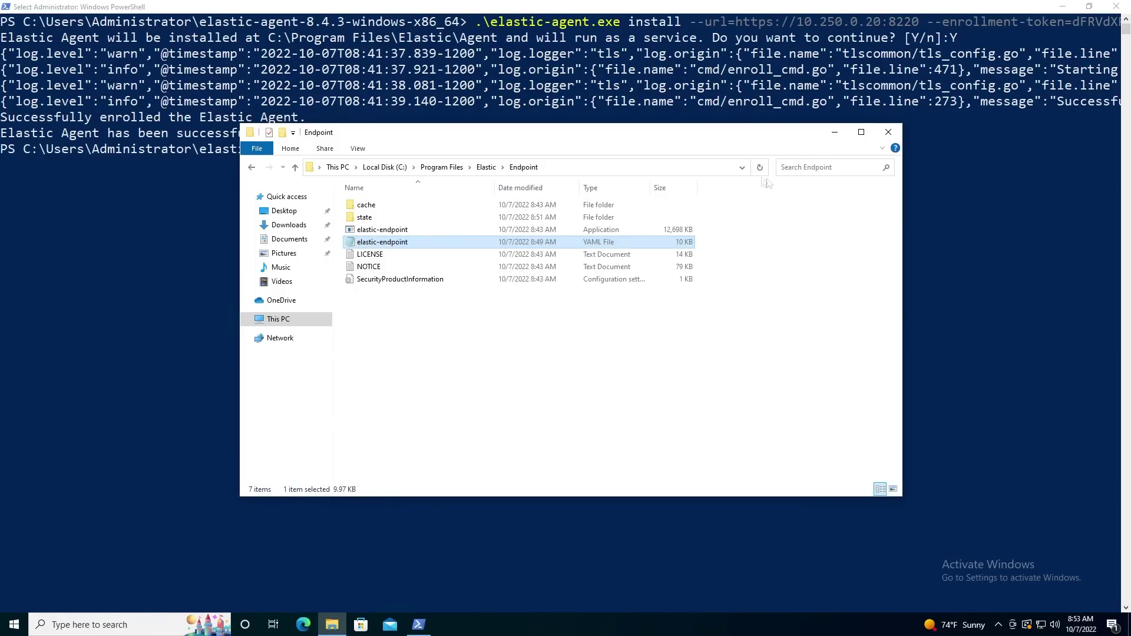
Switch to Elastic in Firefox and open the Fleet settings at the outputs list
{"action": "mouse_move", "coordinate": [430, 4]}
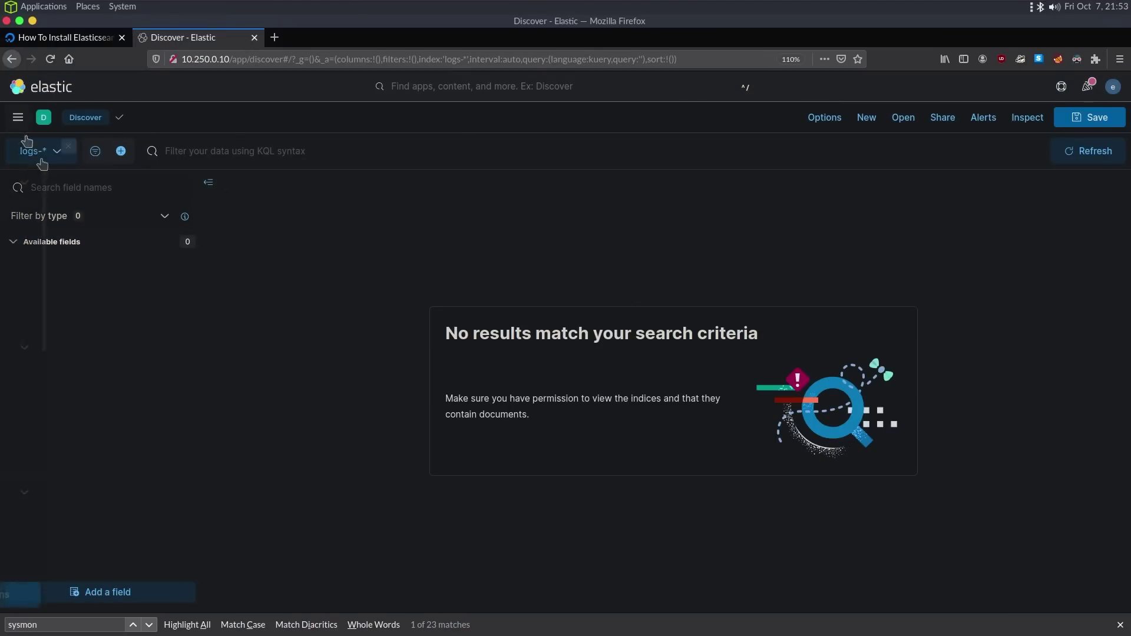
{"action": "left_click", "coordinate": [18, 123]}
{"action": "scroll", "coordinate": [101, 490], "scroll_direction": "down", "scroll_amount": 10}
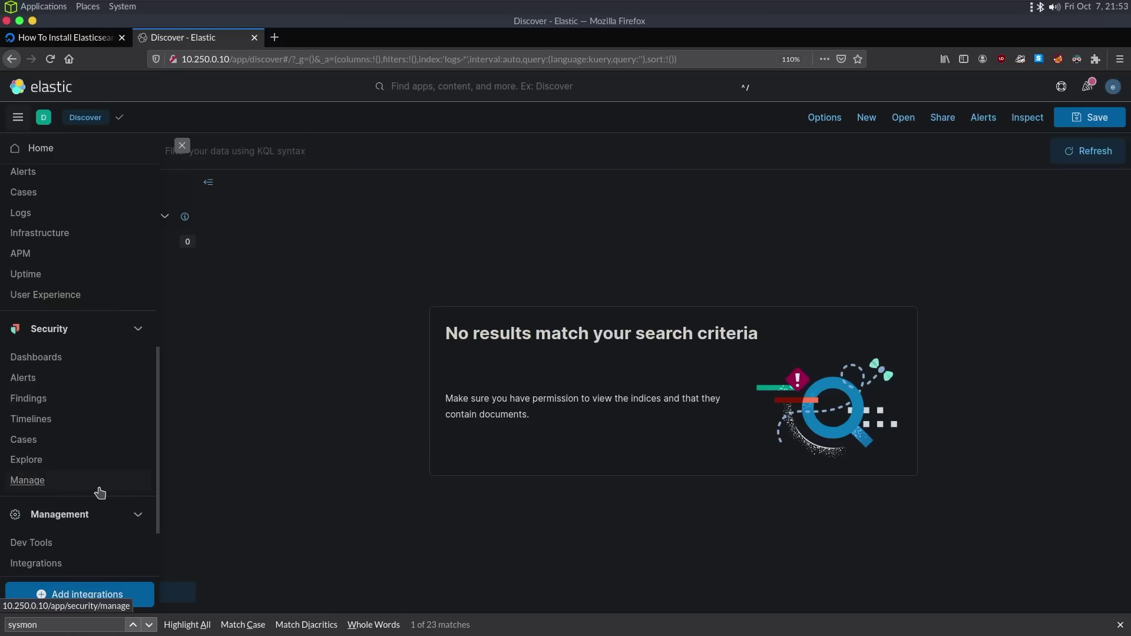
{"action": "scroll", "coordinate": [93, 491], "scroll_direction": "down", "scroll_amount": 1}
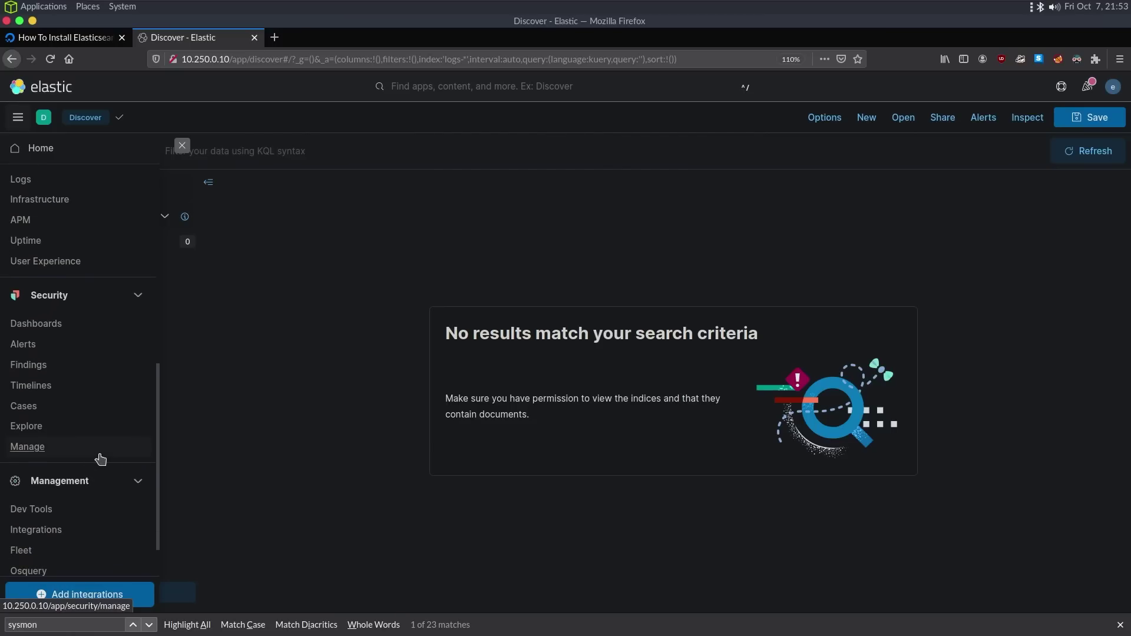
{"action": "scroll", "coordinate": [100, 458], "scroll_direction": "down", "scroll_amount": 2}
{"action": "left_click", "coordinate": [58, 502]}
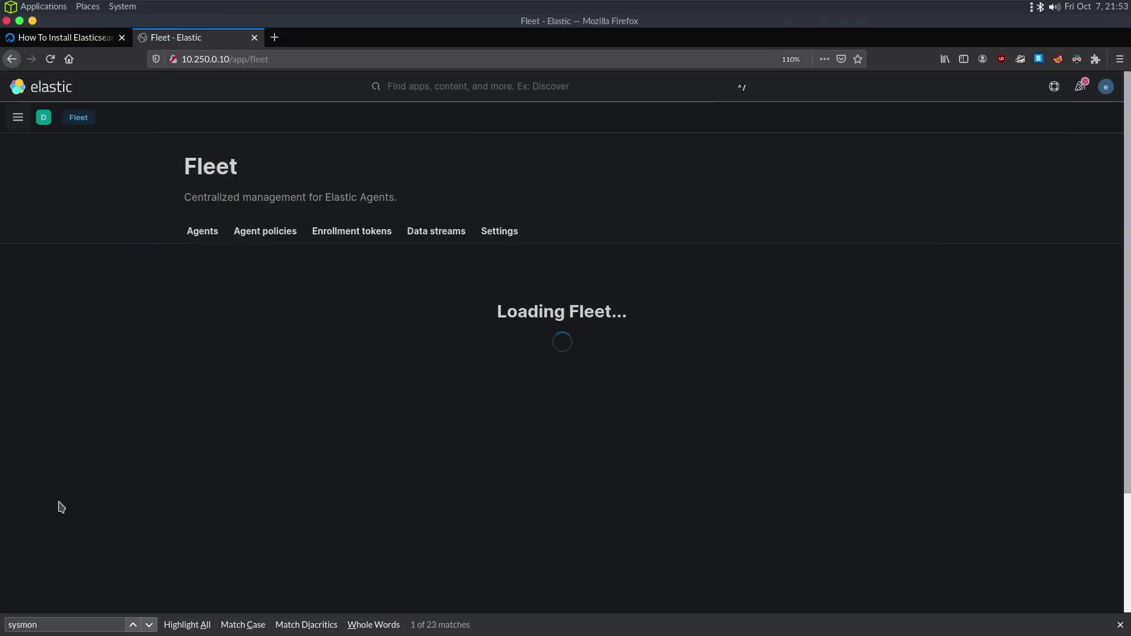
{"action": "left_click", "coordinate": [499, 239]}
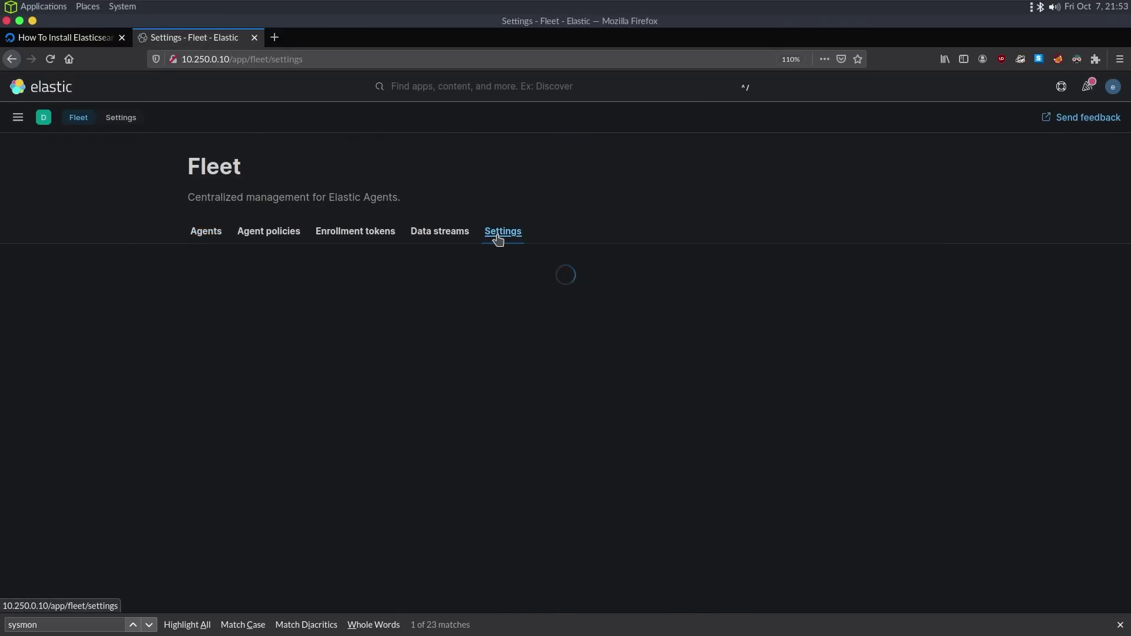
{"action": "scroll", "coordinate": [540, 378], "scroll_direction": "down", "scroll_amount": 3}
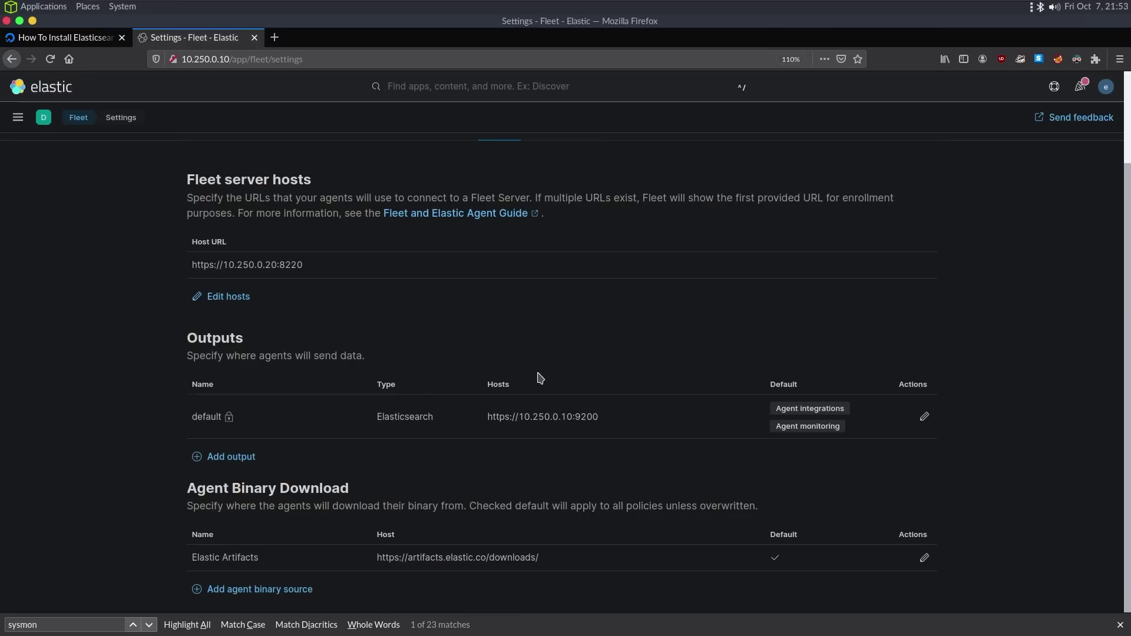
Examine the edit form of the default Elasticsearch output and close it without changes
{"action": "left_click", "coordinate": [924, 420]}
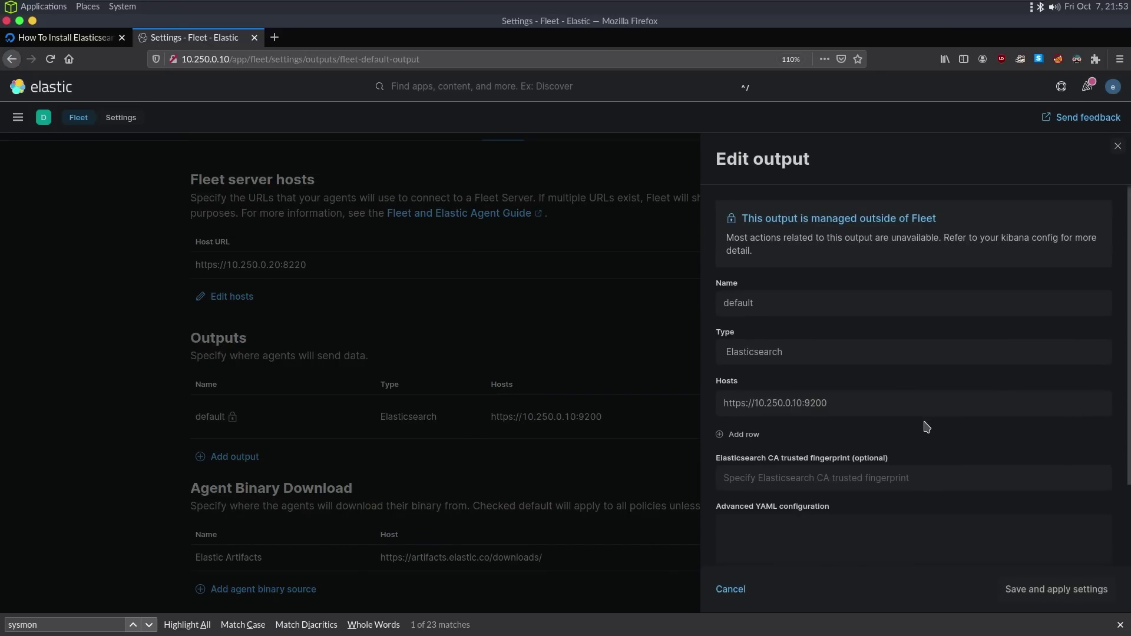
{"action": "scroll", "coordinate": [848, 459], "scroll_direction": "down", "scroll_amount": 2}
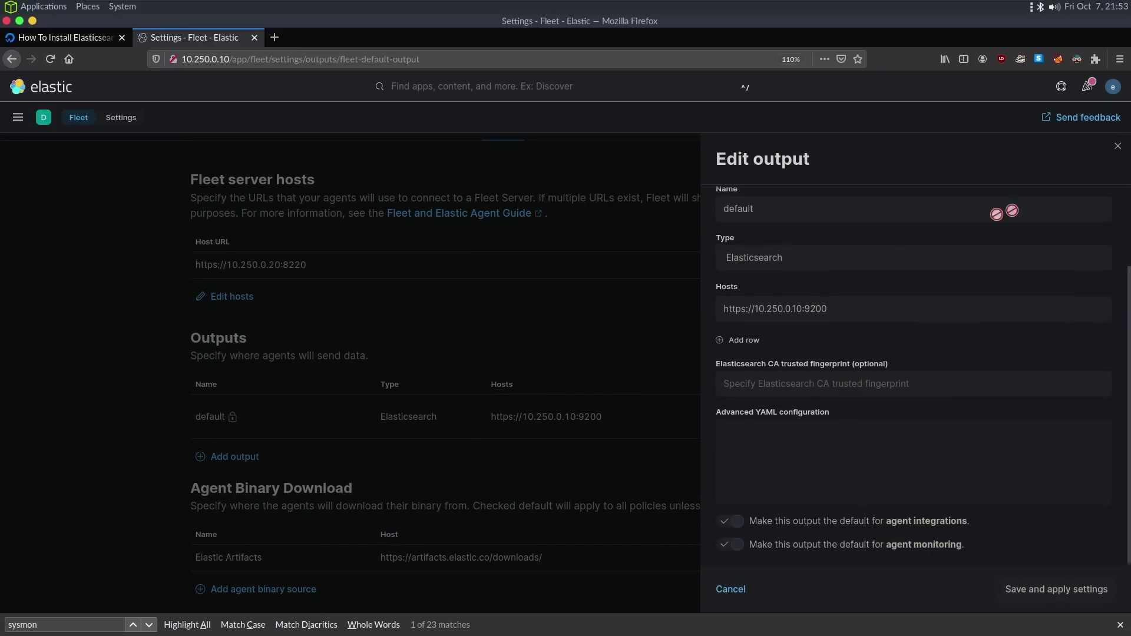
{"action": "left_click", "coordinate": [1117, 146]}
{"action": "mouse_move", "coordinate": [230, 420]}
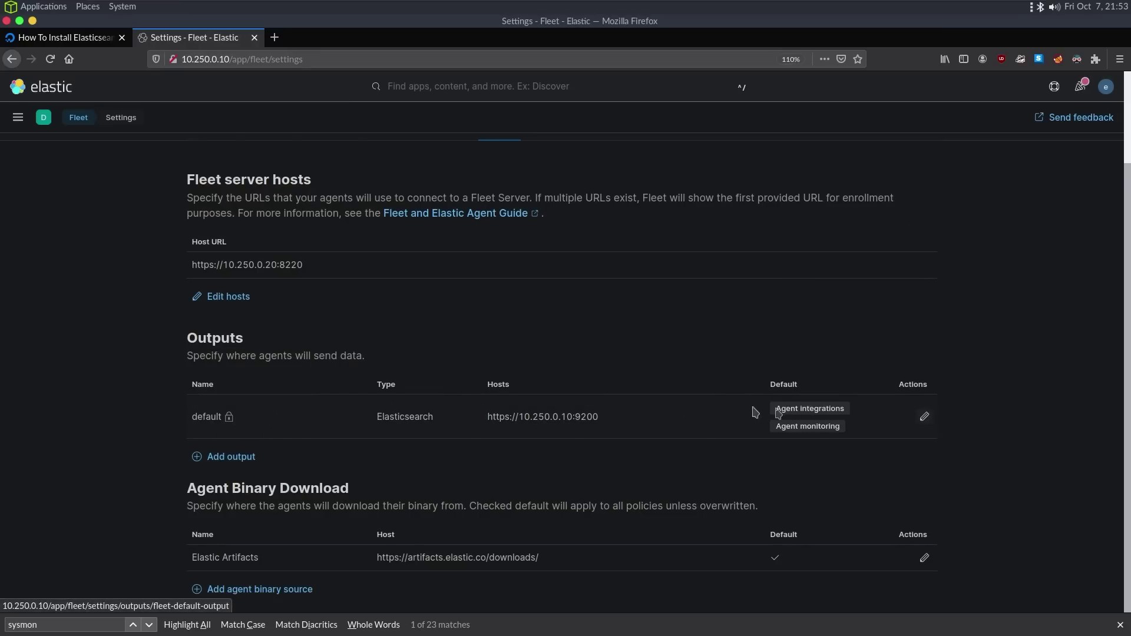
Switch to the elastic01 terminal session, open /etc/kibana/kibana.yml in vi, and highlight the xpack.fleet.outputs line
{"action": "key", "text": "alt+Tab"}
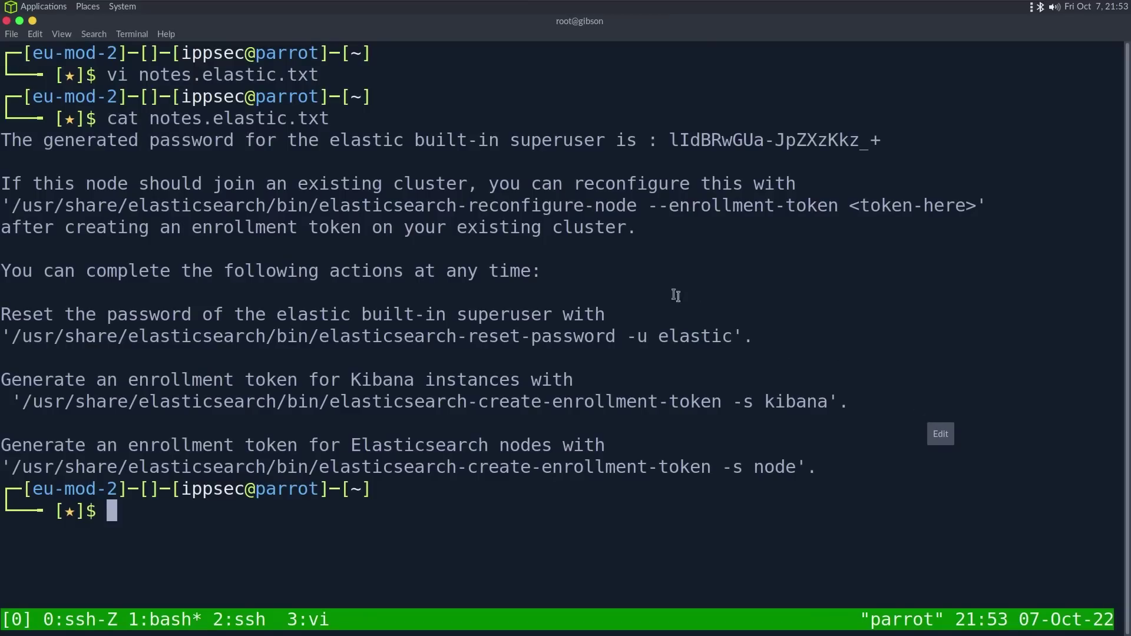
{"action": "key", "text": "ctrl+b"}
{"action": "key", "text": "0"}
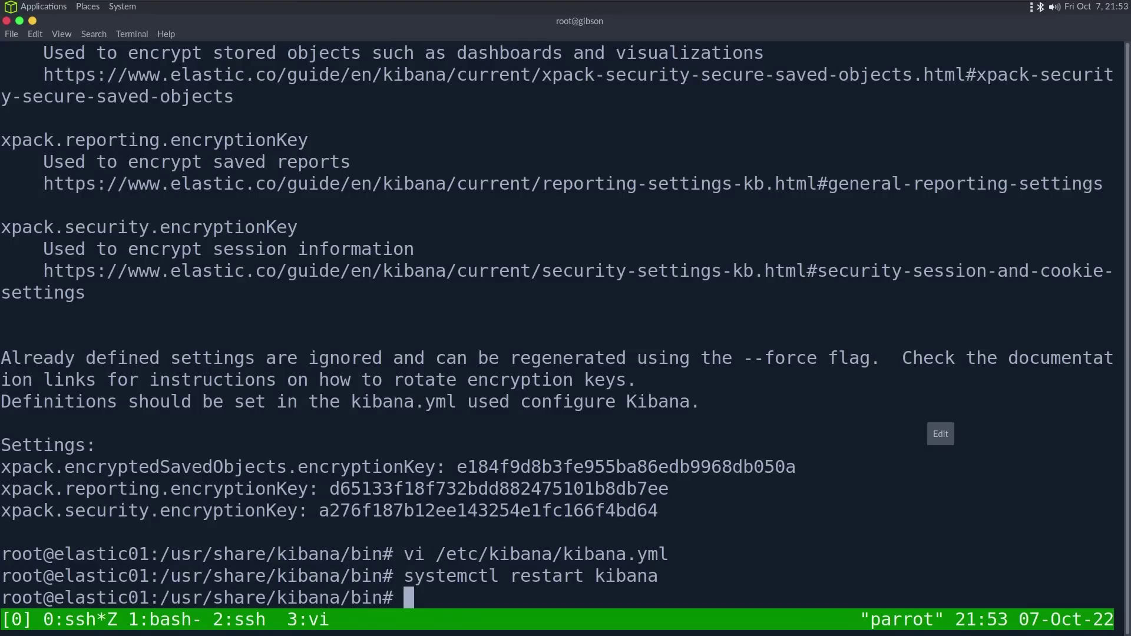
{"action": "type", "text": "vi /etc"}
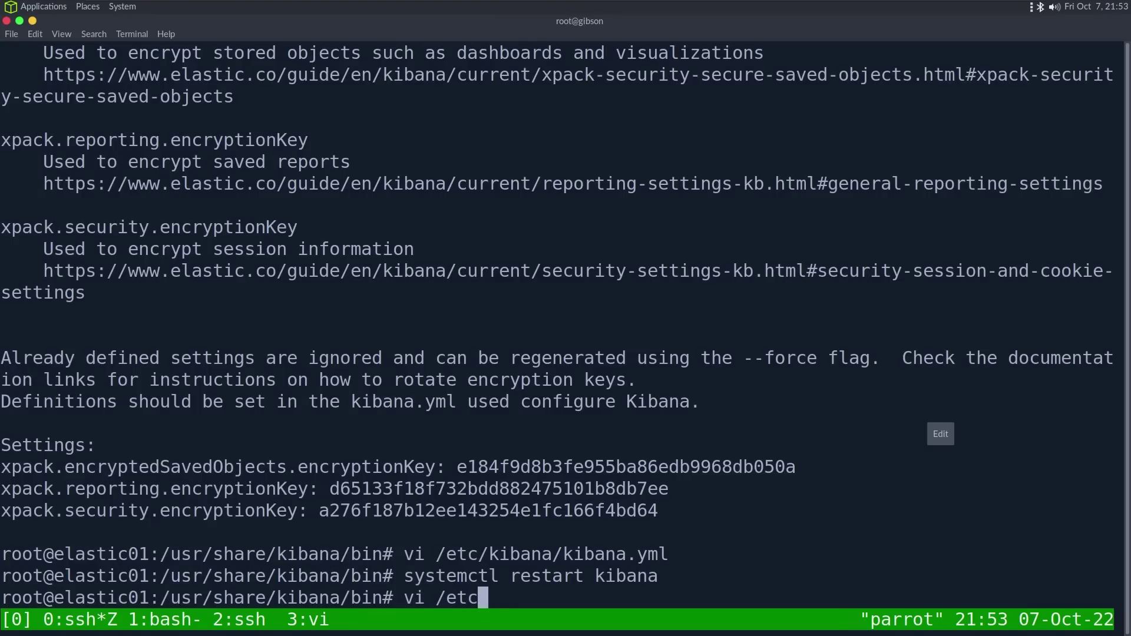
{"action": "type", "text": "/kibana.yml"}
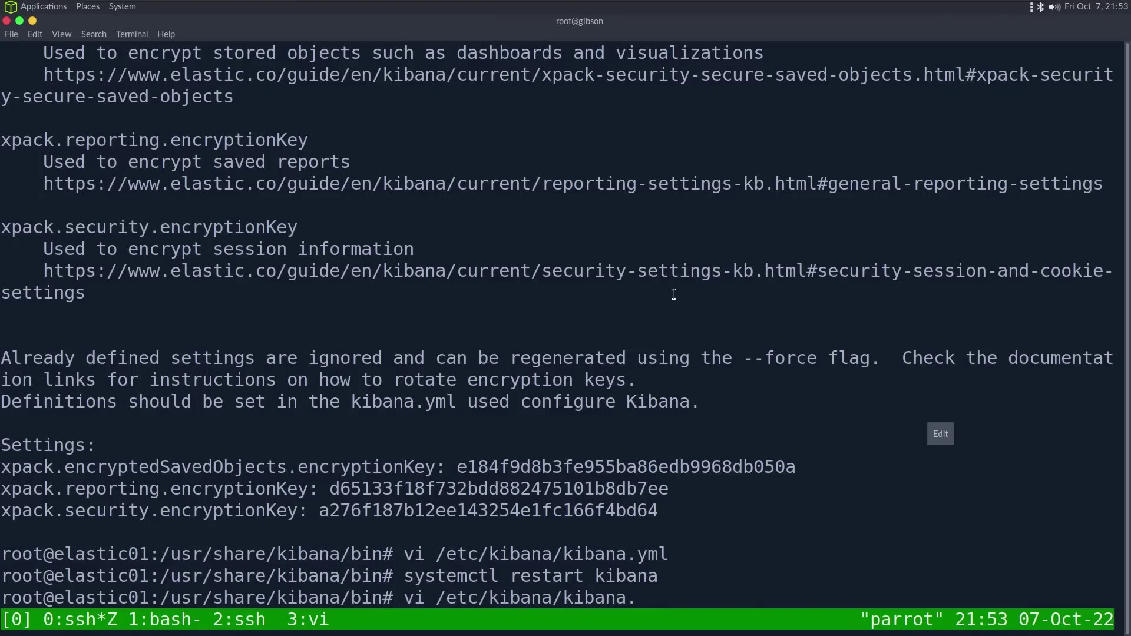
{"action": "key", "text": "Return"}
{"action": "key", "text": "Up"}
{"action": "key", "text": "Up"}
{"action": "key", "text": "Up"}
{"action": "key", "text": "Up"}
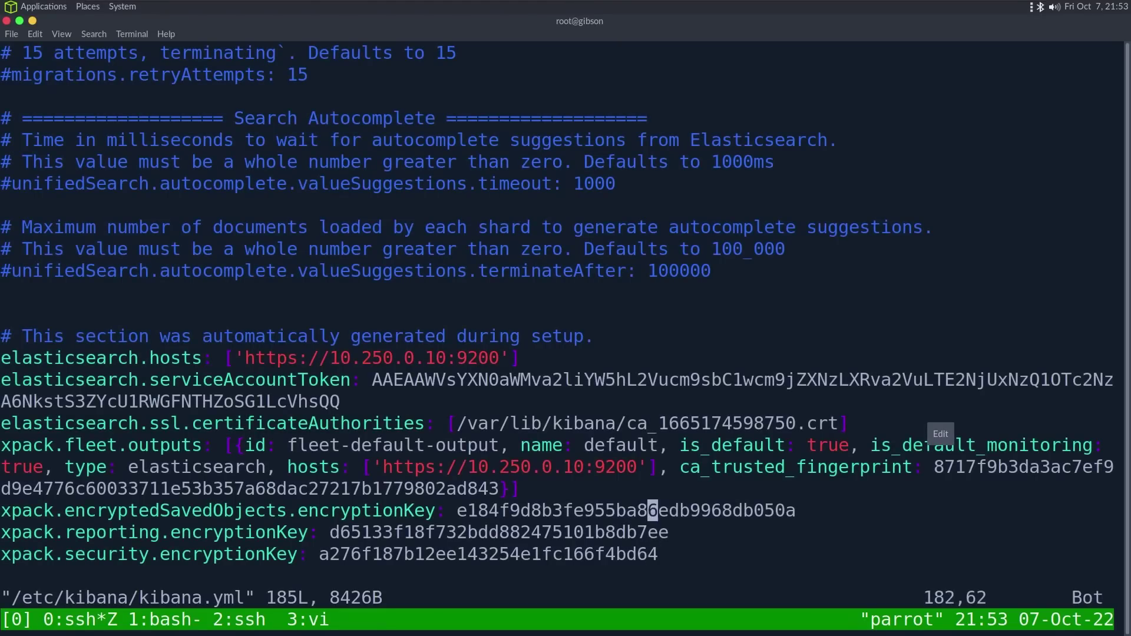
{"action": "key", "text": "Down"}
{"action": "key", "text": "shift+v"}
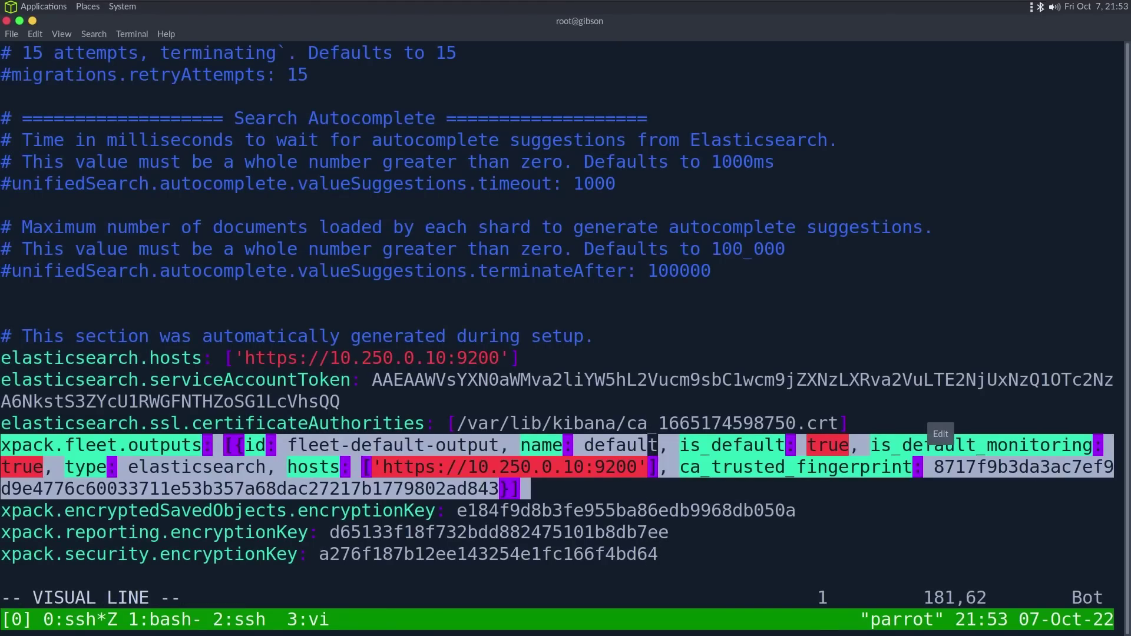
{"action": "key", "text": "Escape"}
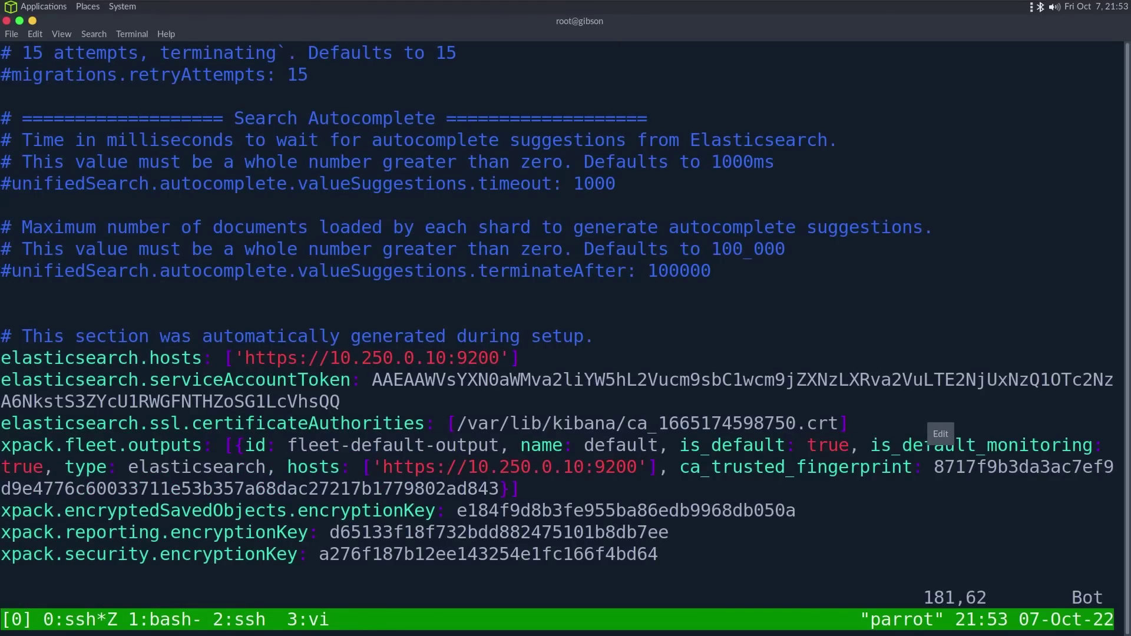
Set is_default and is_default_monitoring to false in the xpack.fleet.outputs line, and save and close kibana.yml
{"action": "type", "text": "/true"}
{"action": "key", "text": "Return"}
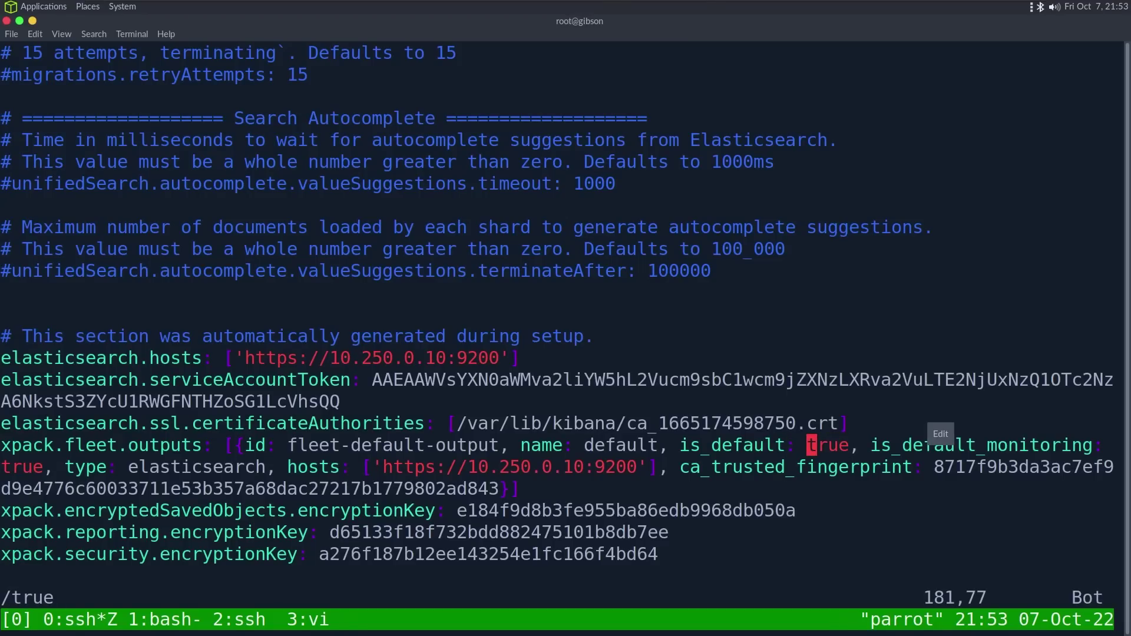
{"action": "type", "text": "cwfalse"}
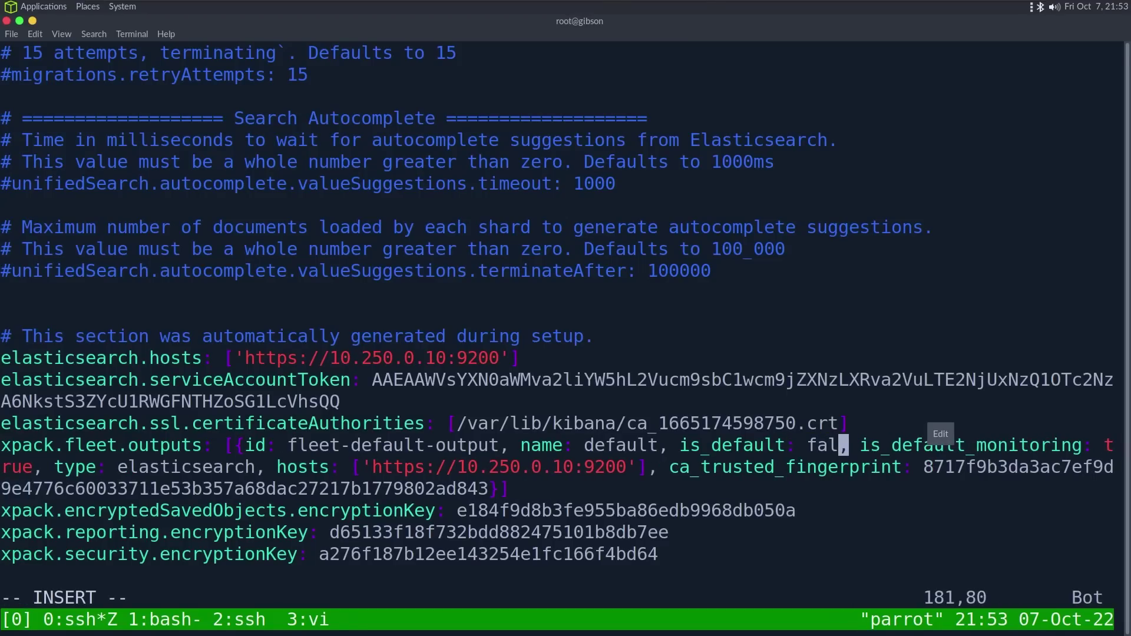
{"action": "key", "text": "Escape"}
{"action": "key", "text": "n"}
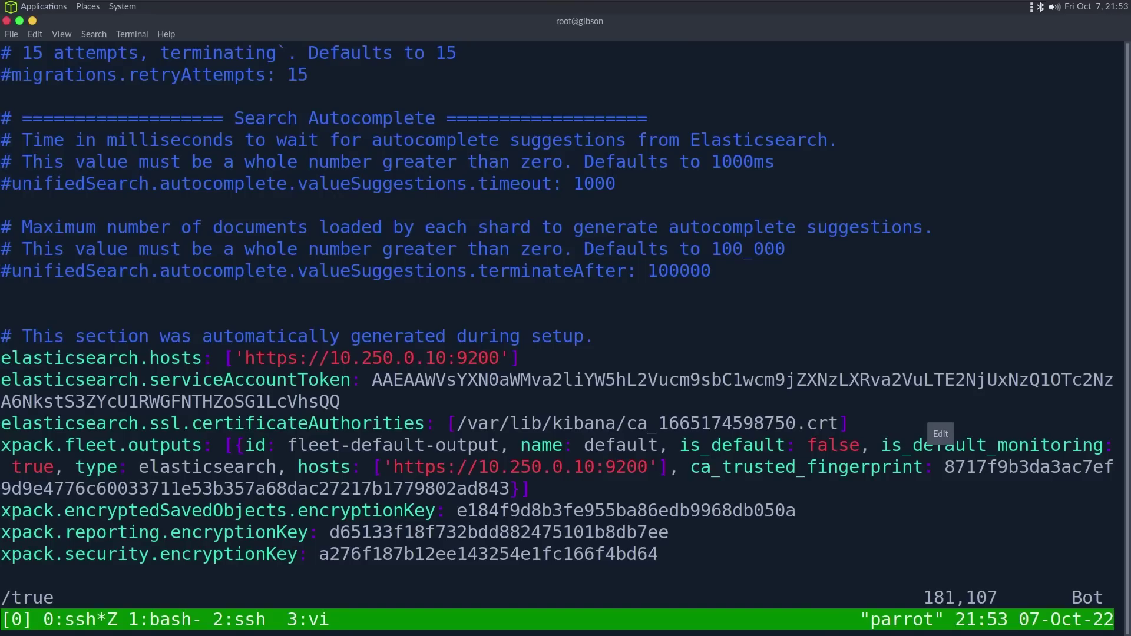
{"action": "type", "text": "cw"}
{"action": "type", "text": "false"}
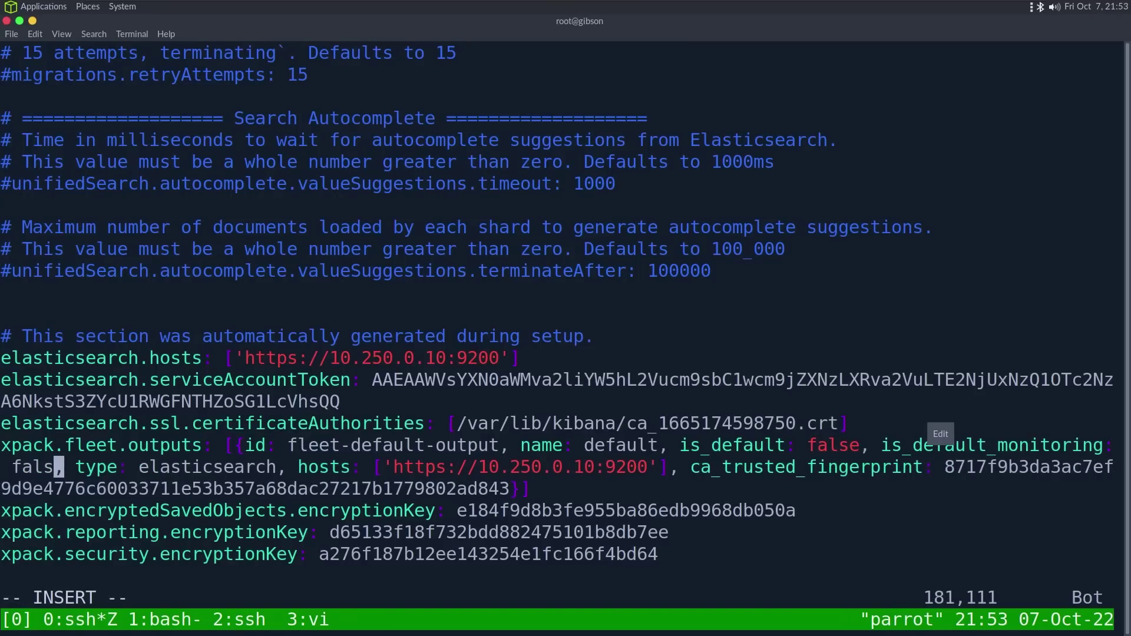
{"action": "key", "text": "Escape"}
{"action": "type", "text": ":wq"}
{"action": "key", "text": "Return"}
Restart the Kibana service and reload the Fleet settings page in Firefox
{"action": "key", "text": "ctrl+r"}
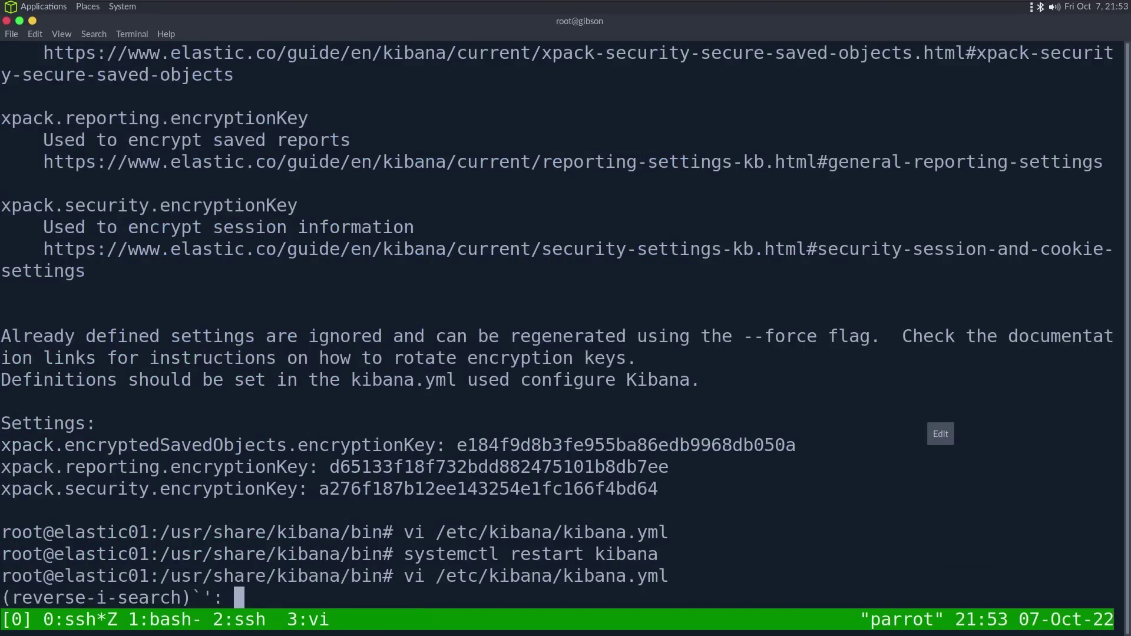
{"action": "type", "text": "res"}
{"action": "key", "text": "Return"}
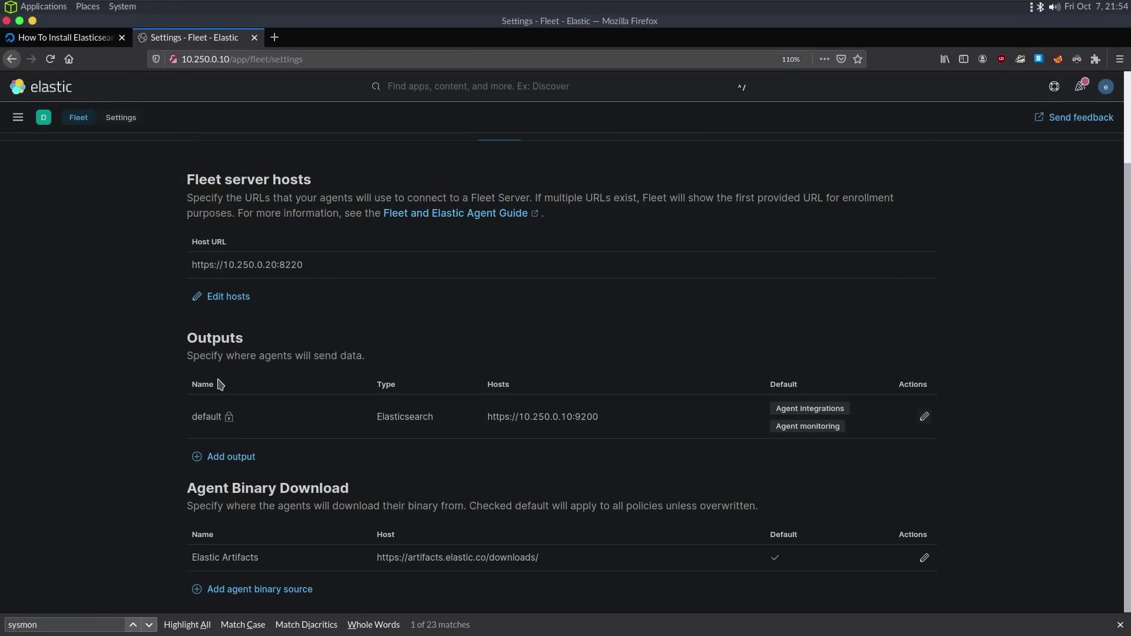
{"action": "mouse_move", "coordinate": [230, 419]}
{"action": "key", "text": "F5"}
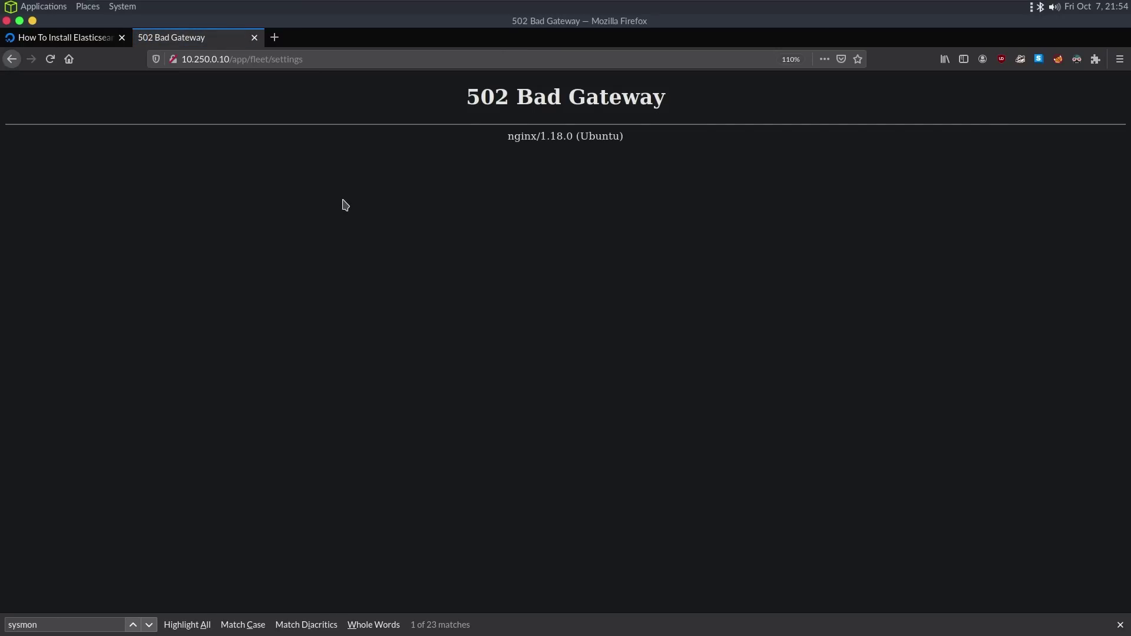
{"action": "key", "text": "F5"}
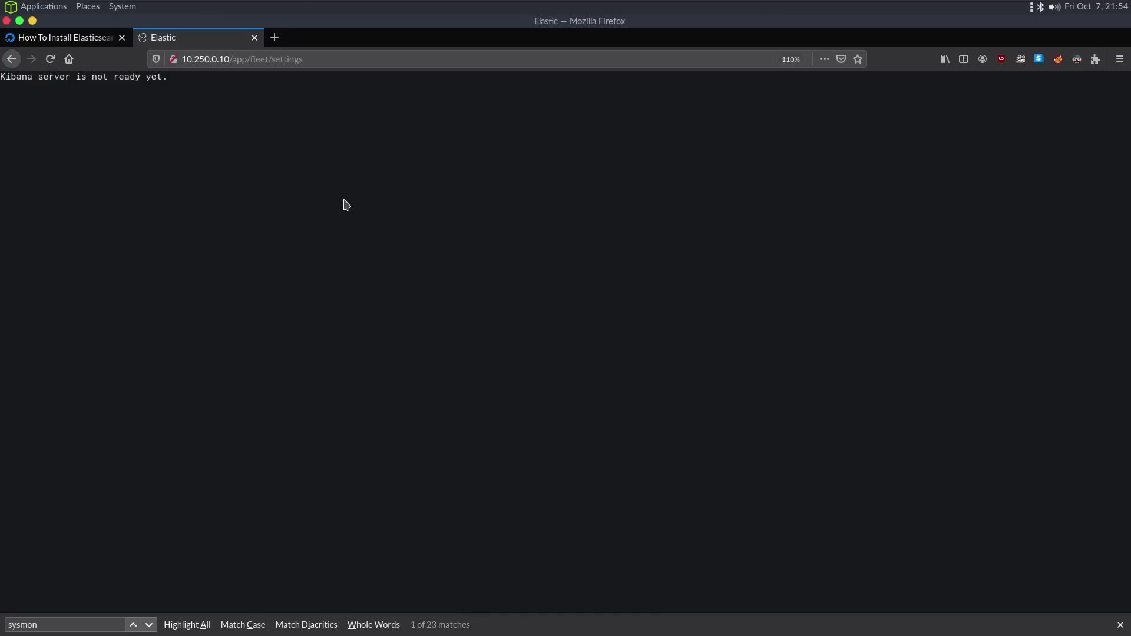
{"action": "key", "text": "F5"}
Copy the elastic superuser's password from the notes shown in the local terminal session and return to Firefox
{"action": "key", "text": "alt+Tab"}
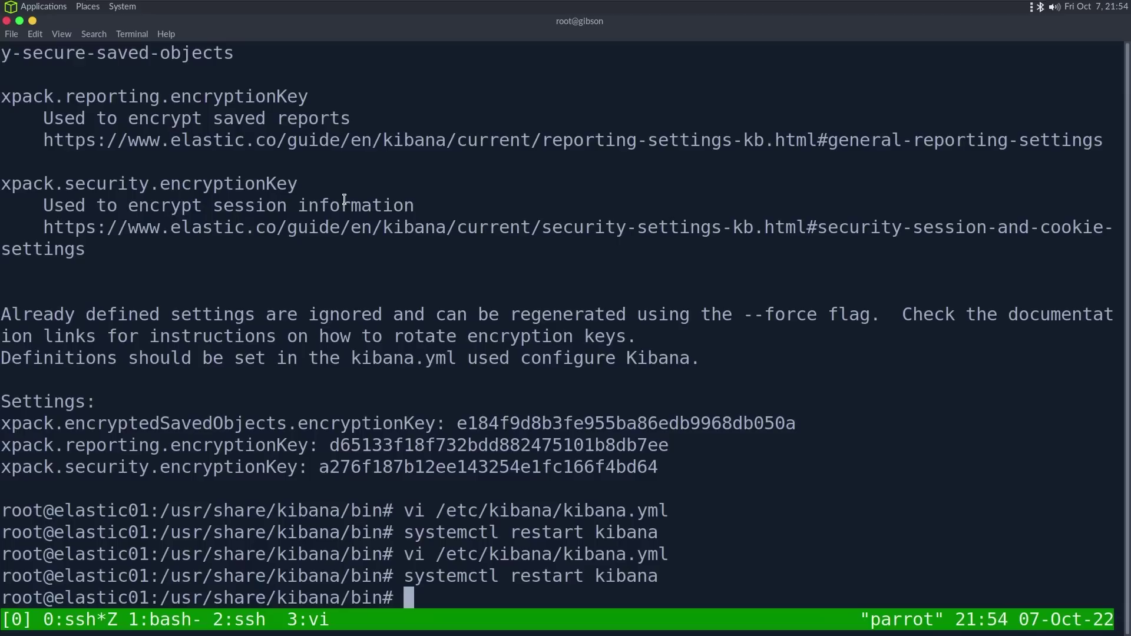
{"action": "key", "text": "ctrl+b"}
{"action": "key", "text": "1"}
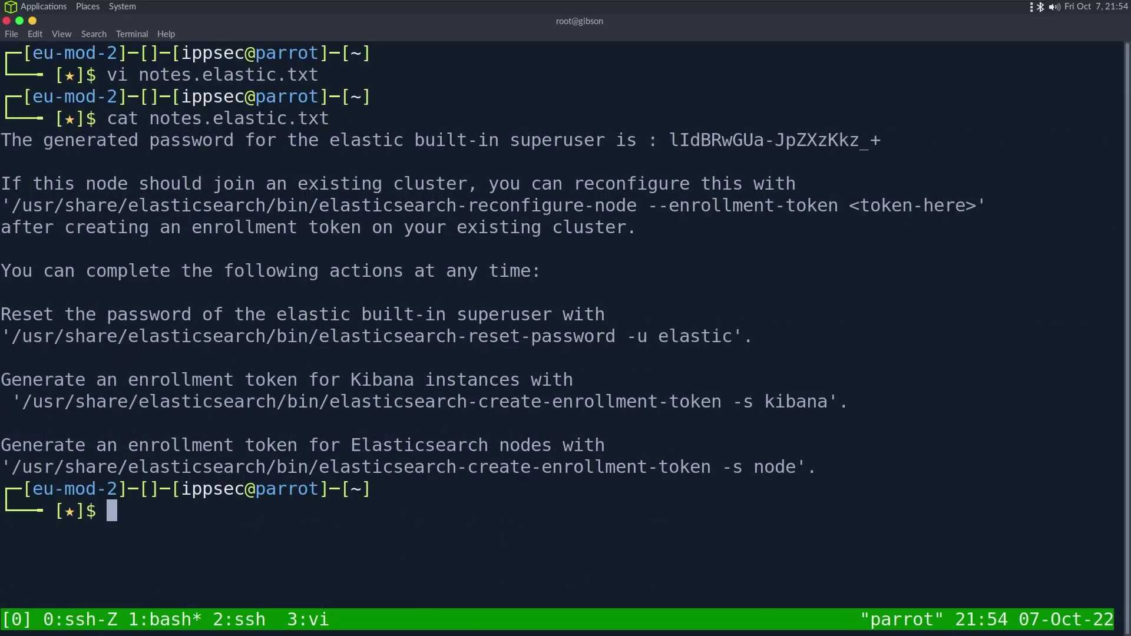
{"action": "left_click_drag", "start_coordinate": [671, 135], "coordinate": [880, 140]}
{"action": "right_click", "coordinate": [880, 140]}
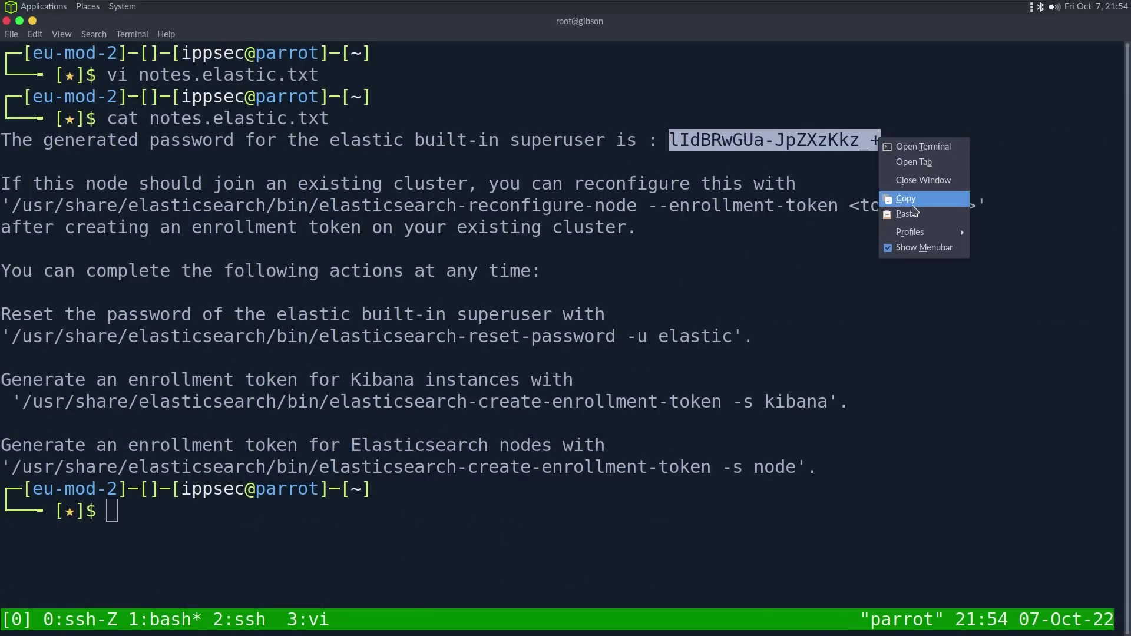
{"action": "left_click", "coordinate": [912, 205]}
{"action": "key", "text": "alt+Tab"}
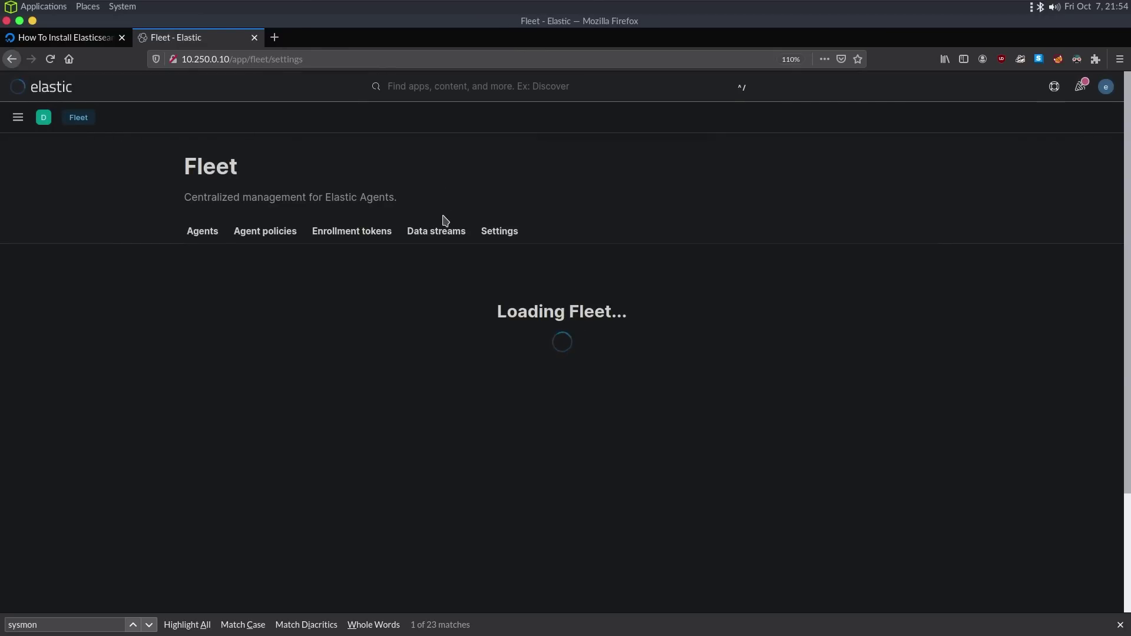
{"action": "scroll", "coordinate": [456, 408], "scroll_direction": "down", "scroll_amount": 1}
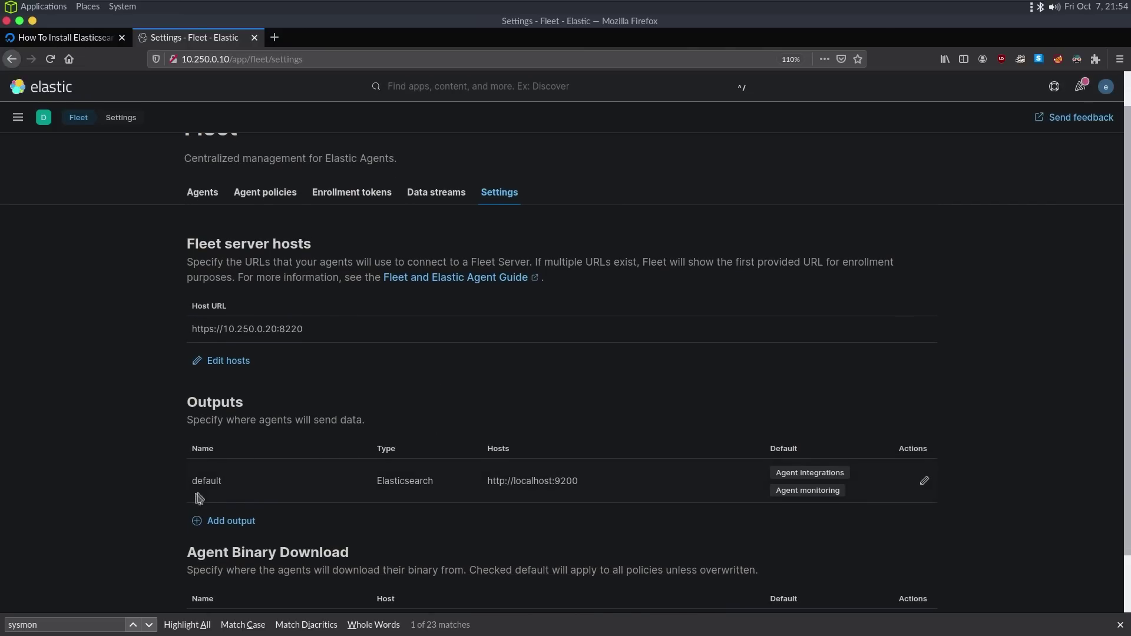
{"action": "left_click", "coordinate": [926, 481]}
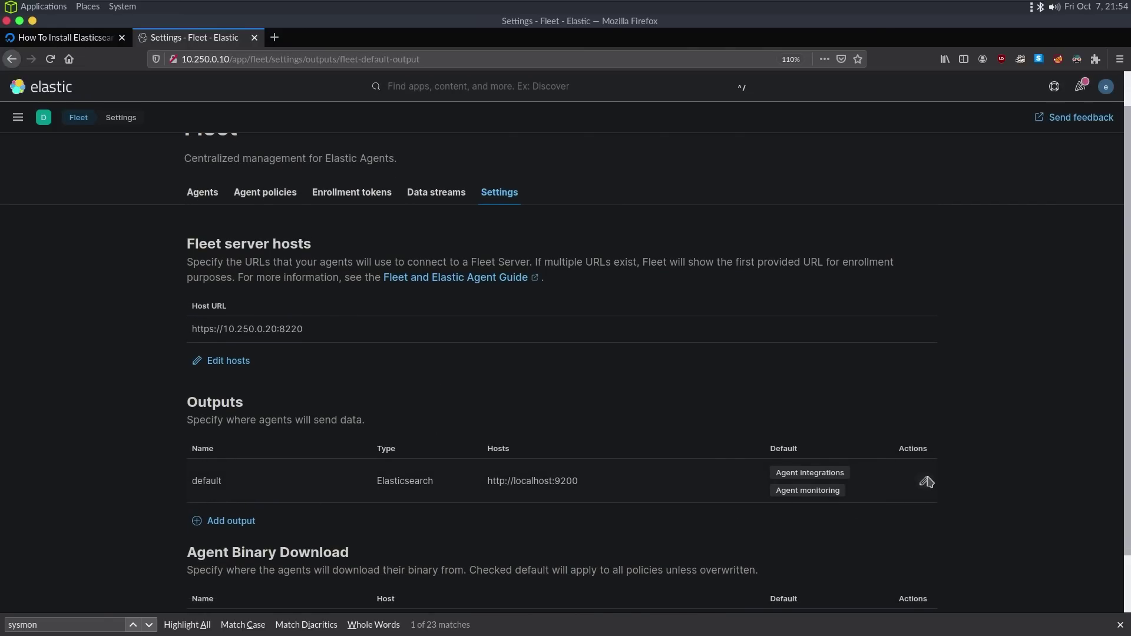
{"action": "left_click", "coordinate": [739, 326]}
{"action": "type", "text": "s://localhost:9200"}
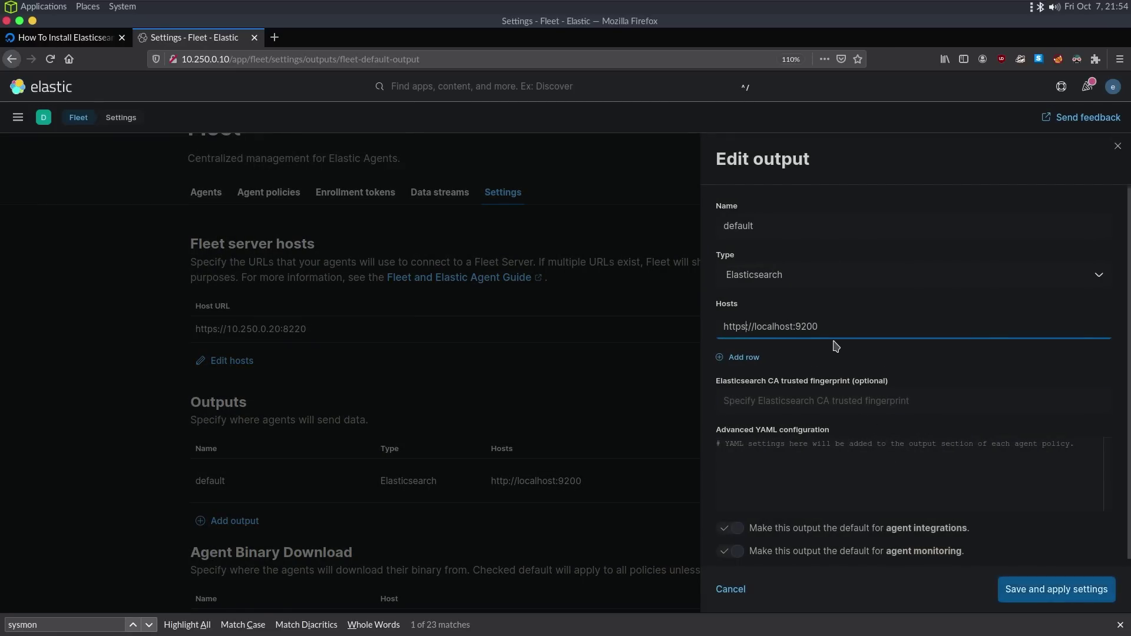
{"action": "key", "text": "ctrl+Right"}
{"action": "key", "text": "ctrl+shift+Right"}
{"action": "type", "text": "10.250.0.10:"}
{"action": "left_click", "coordinate": [815, 274]}
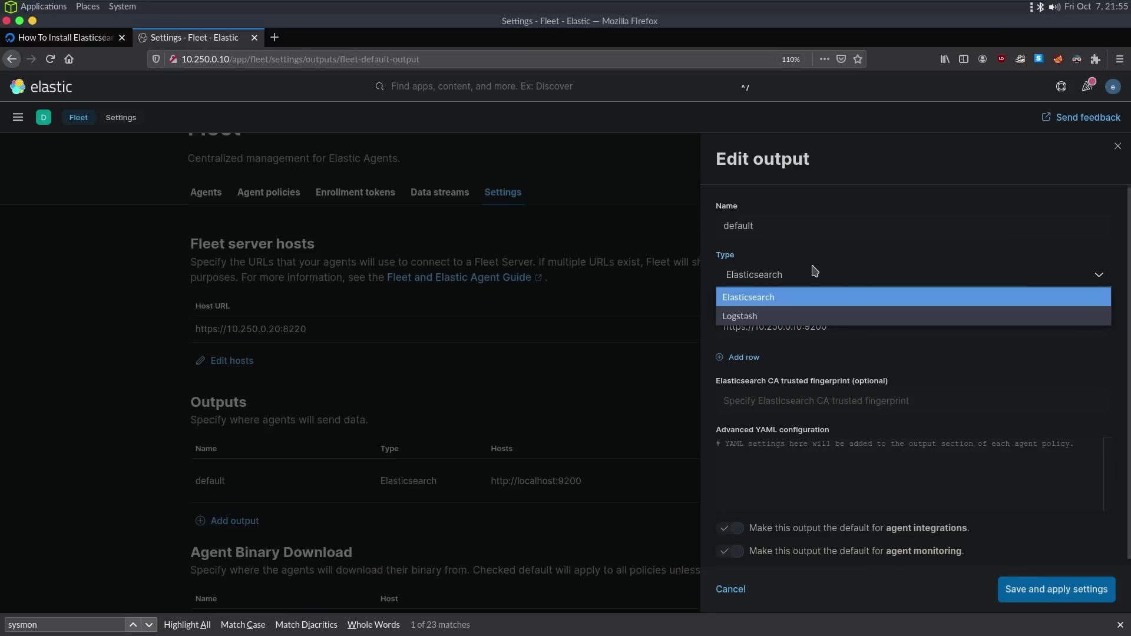
{"action": "left_click", "coordinate": [762, 297]}
{"action": "left_click", "coordinate": [866, 327]}
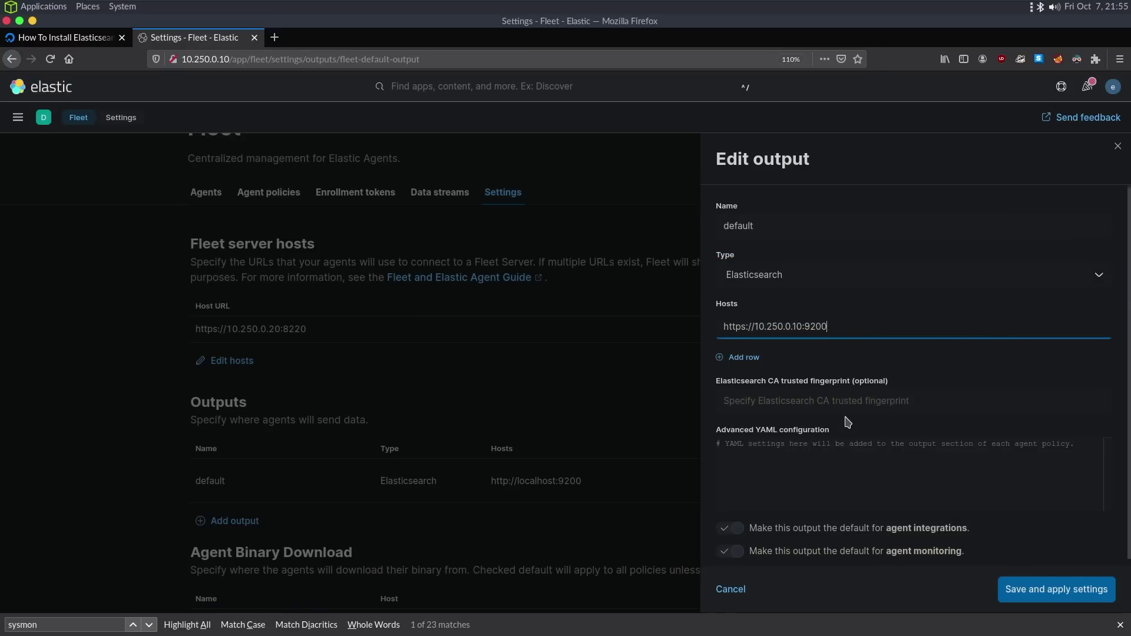
Enter ssl.verification_modes as the setting name in the output's advanced YAML configuration
{"action": "left_click", "coordinate": [856, 457]}
{"action": "type", "text": "ssl.verification_modes"}
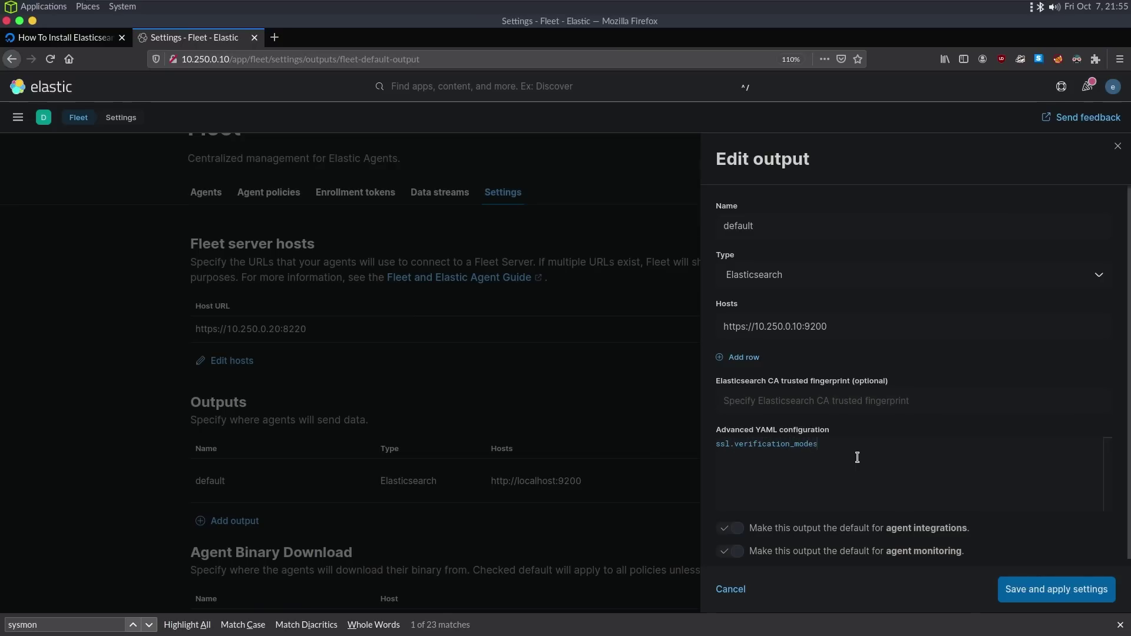
Search the web in a new browser tab for "ssl.verification_mode elastic kibana"
{"action": "key", "text": "ctrl+t"}
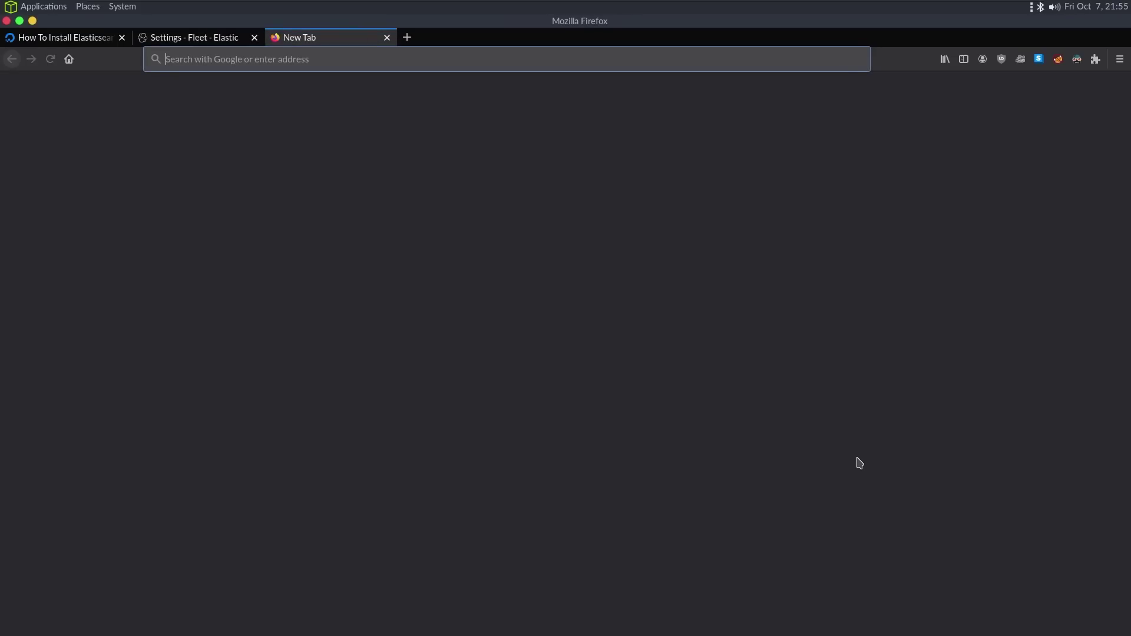
{"action": "type", "text": "ssl.verf"}
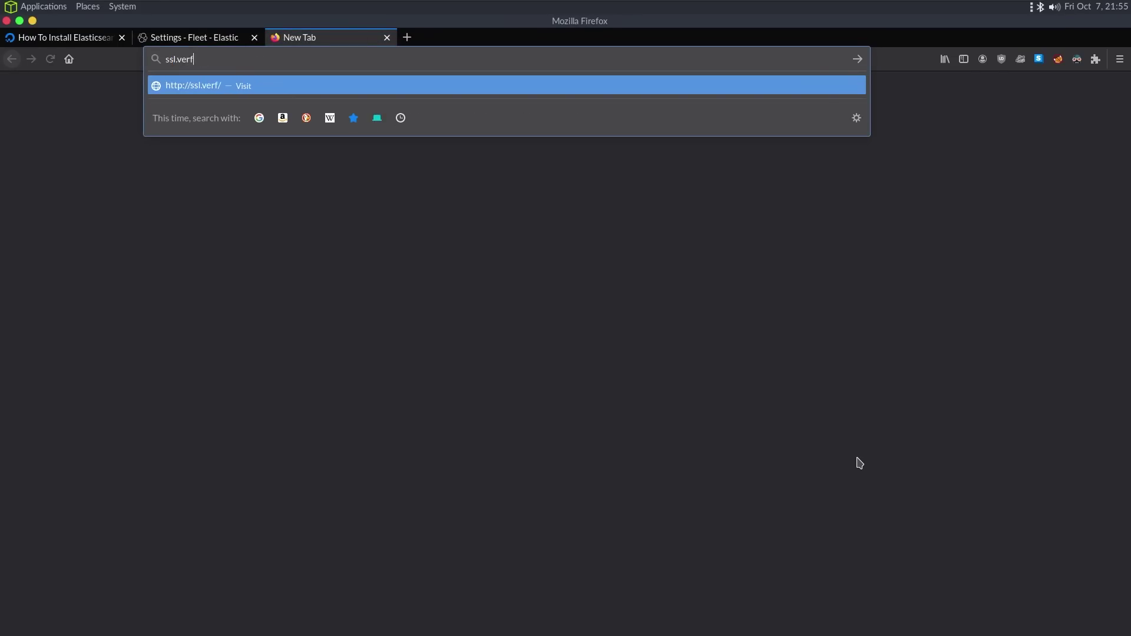
{"action": "key", "text": "BackSpace"}
{"action": "type", "text": "ification_mod"}
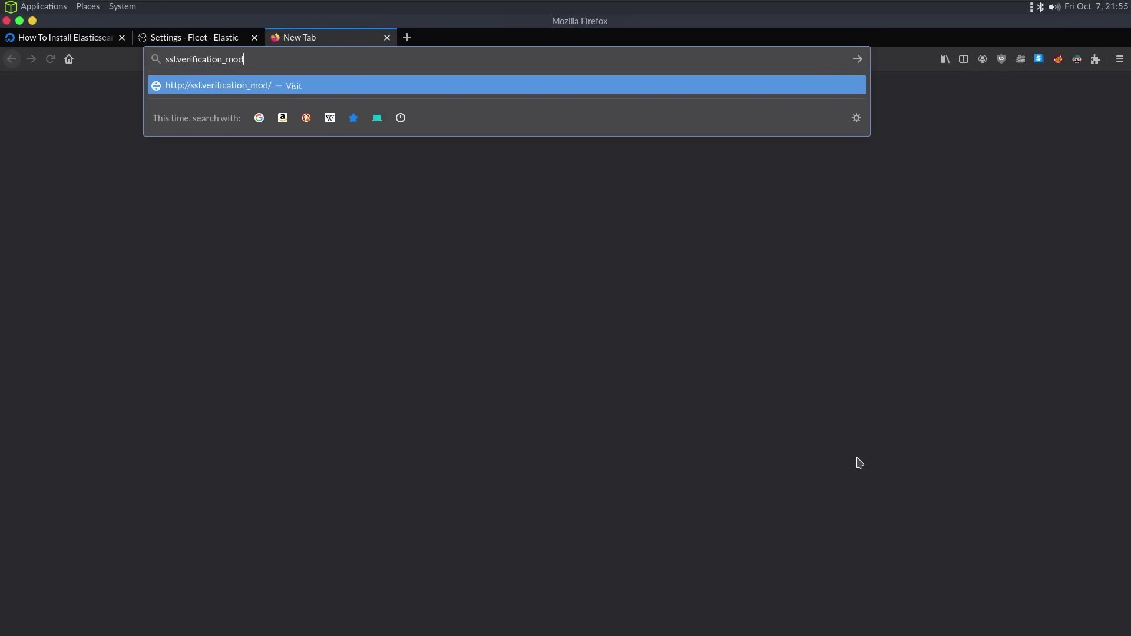
{"action": "type", "text": "e elastic kibian"}
{"action": "key", "text": "BackSpace"}
{"action": "key", "text": "BackSpace"}
{"action": "key", "text": "BackSpace"}
{"action": "type", "text": "ana"}
{"action": "key", "text": "Tab"}
{"action": "key", "text": "Return"}
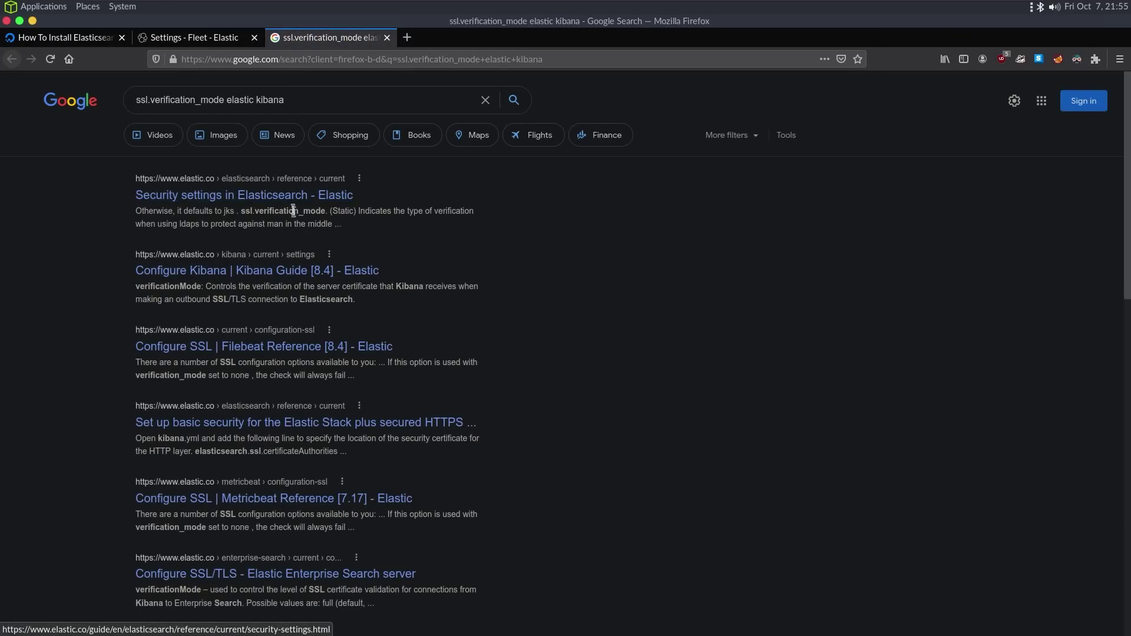
Open the Security settings in Elasticsearch documentation and find verification_mode on the page to read its valid values
{"action": "left_click", "coordinate": [296, 195]}
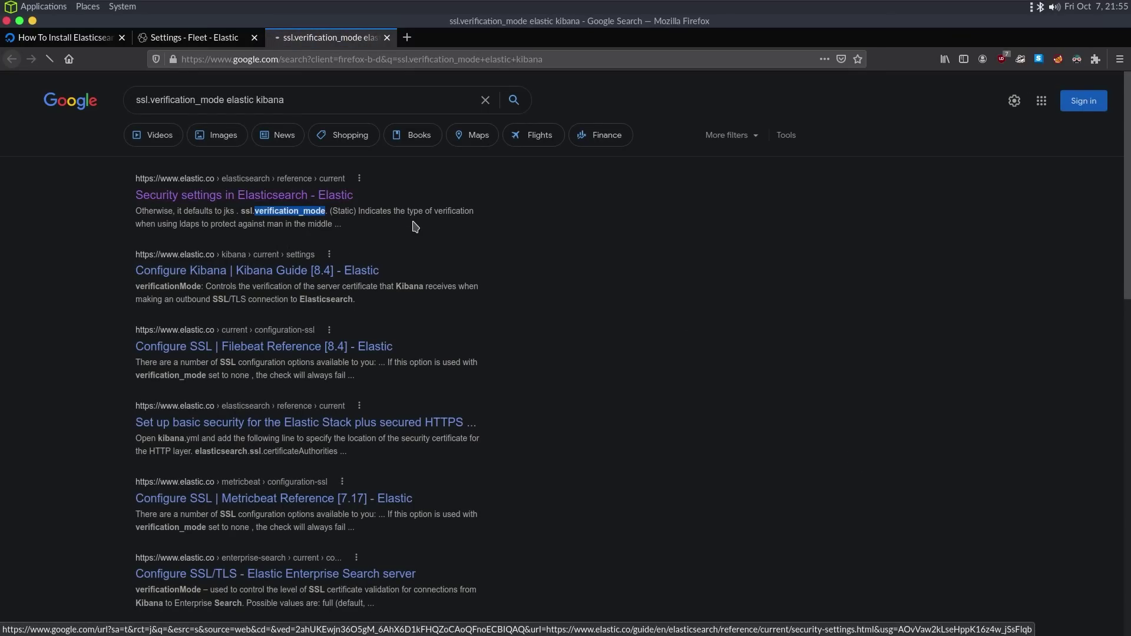
{"action": "key", "text": "ctrl+f"}
{"action": "type", "text": "_mode"}
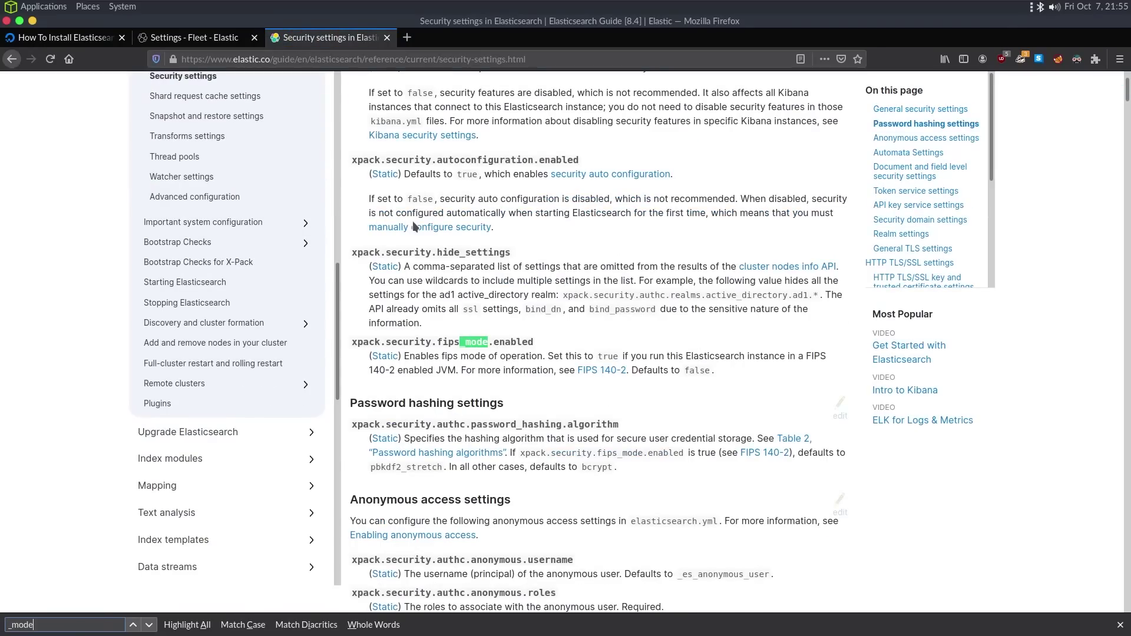
{"action": "key", "text": "Return"}
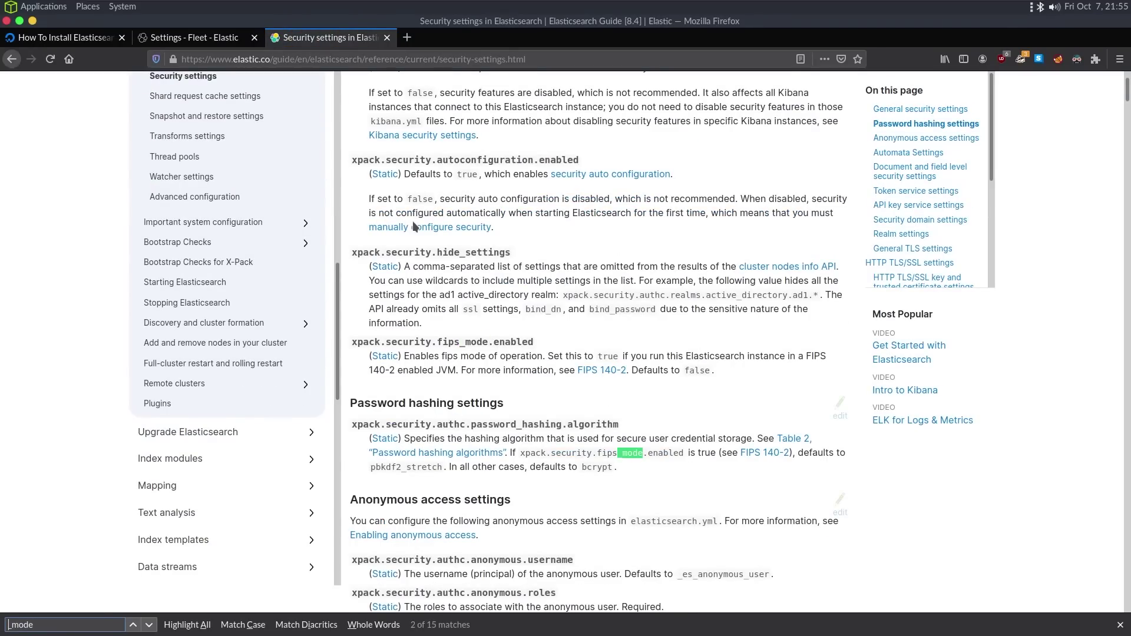
{"action": "type", "text": "verification"}
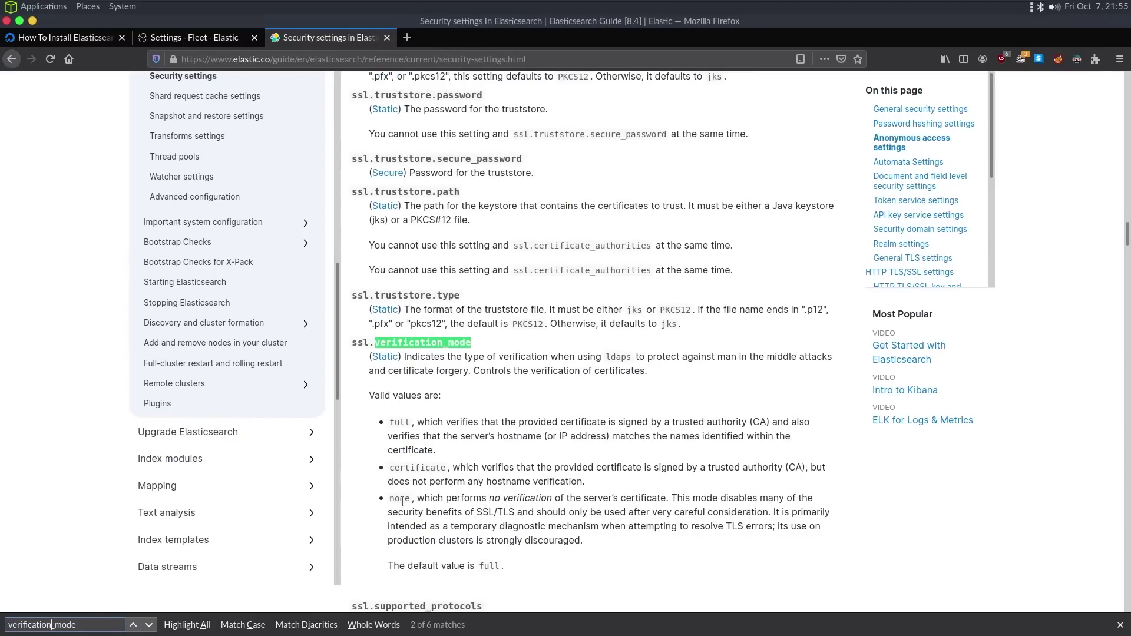
Return to the Fleet output, complete its YAML as ssl.verification_mode: "none", and save and deploy the changes
{"action": "left_click", "coordinate": [211, 41]}
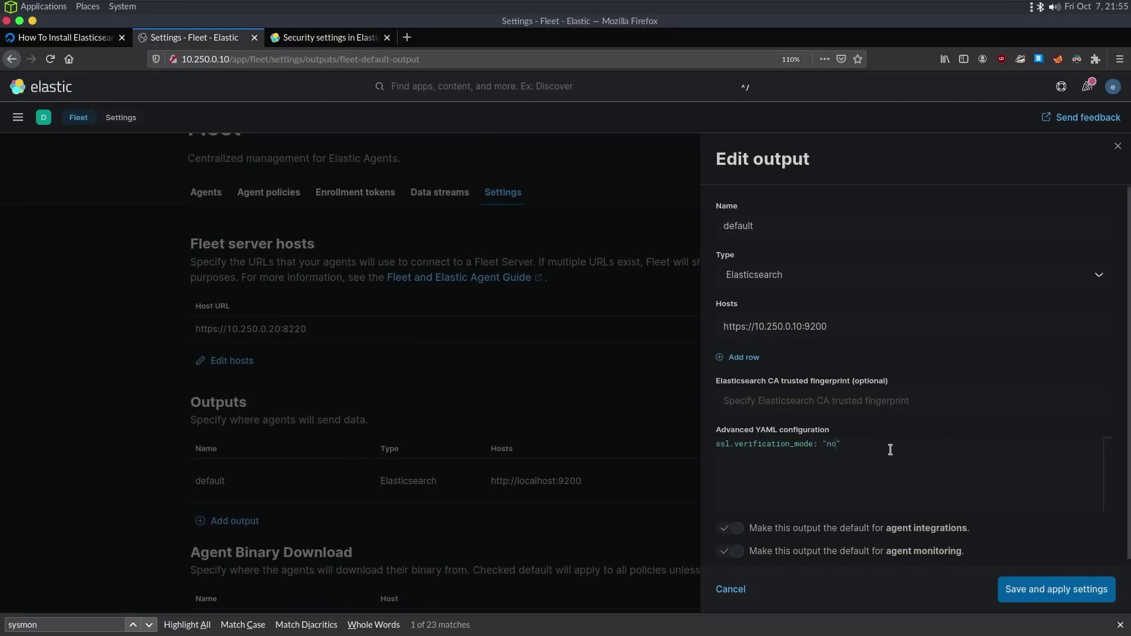
{"action": "scroll", "coordinate": [833, 515], "scroll_direction": "down", "scroll_amount": 2}
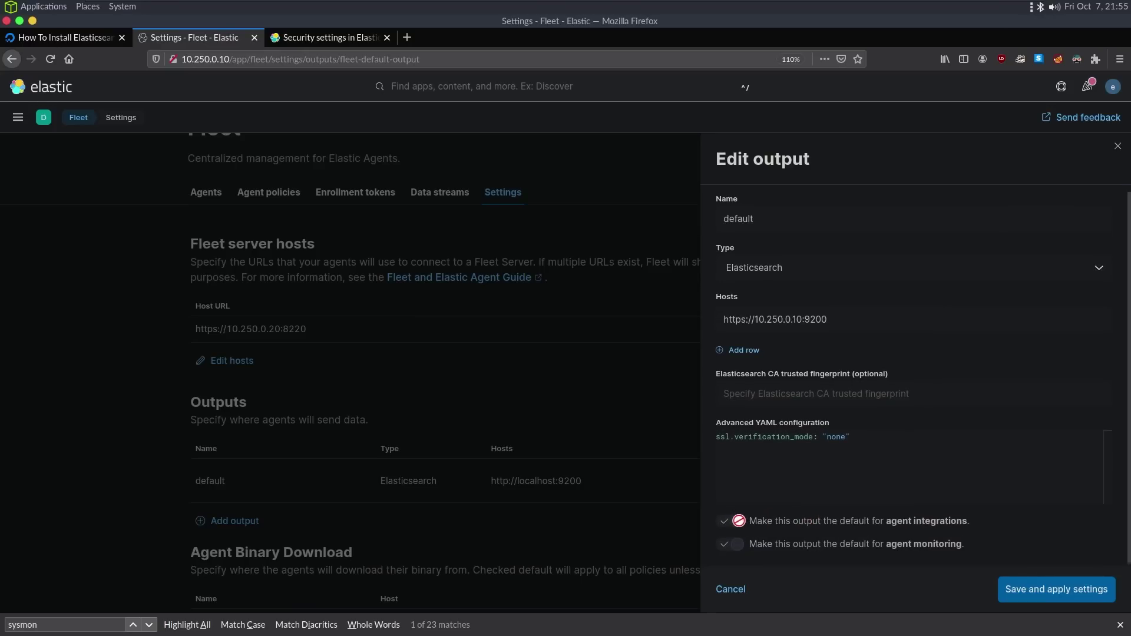
{"action": "left_click", "coordinate": [1037, 594]}
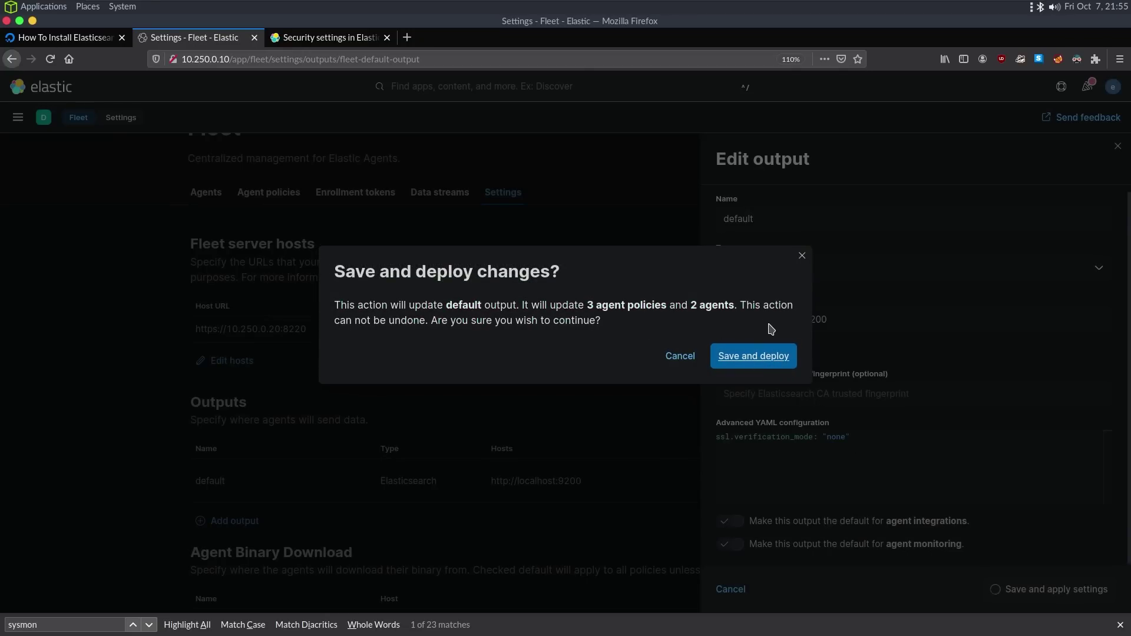
{"action": "left_click", "coordinate": [753, 356]}
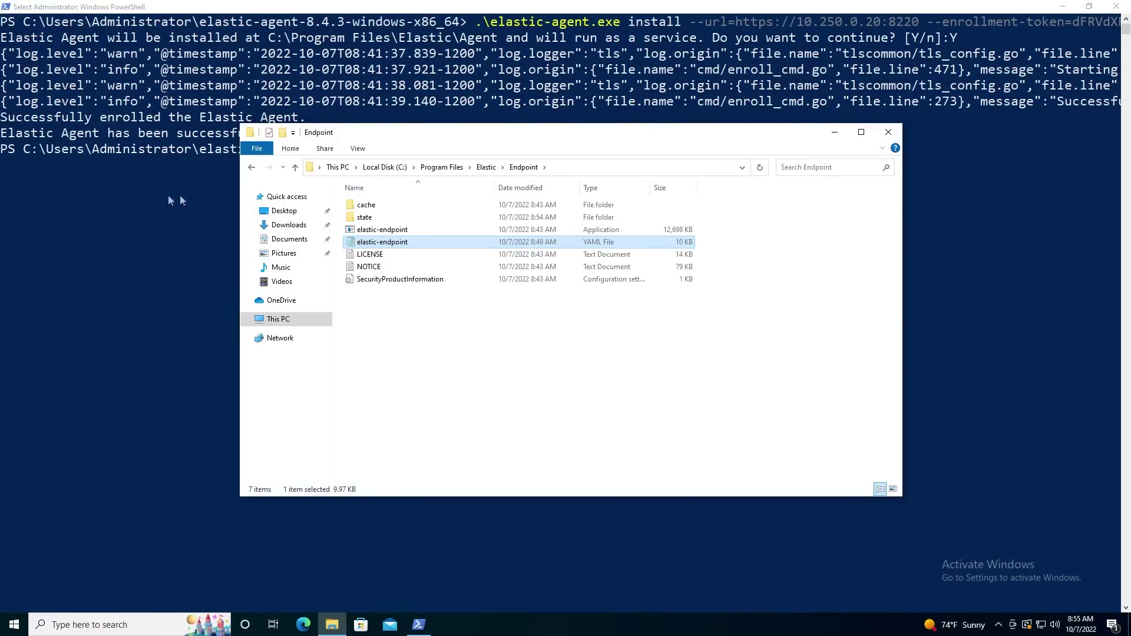
On the Windows machine, open the elastic-endpoint YAML file in Notepad, check the output section at its end, and close it
{"action": "double_click", "coordinate": [429, 242]}
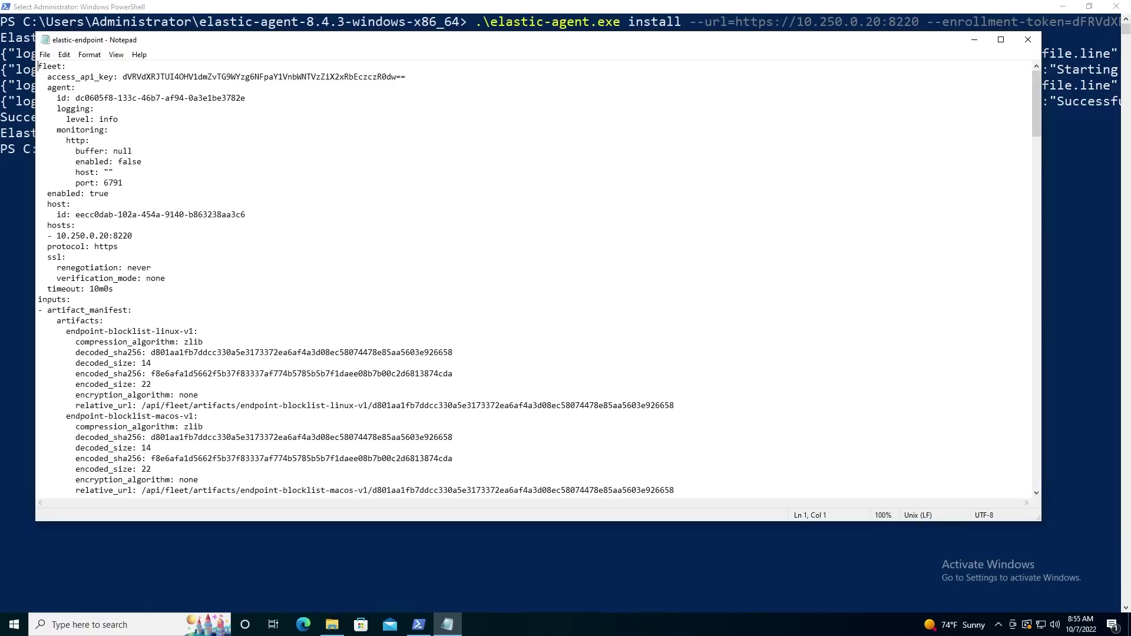
{"action": "scroll", "coordinate": [430, 242], "scroll_direction": "down", "scroll_amount": 20}
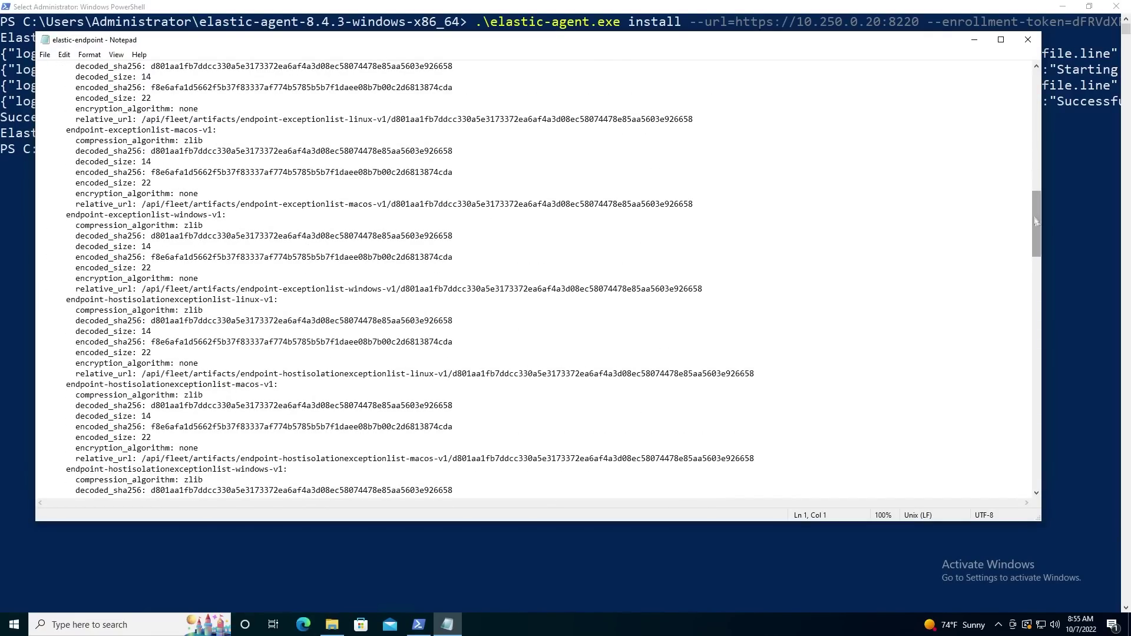
{"action": "left_click_drag", "start_coordinate": [1034, 219], "coordinate": [1023, 473]}
{"action": "left_click_drag", "start_coordinate": [91, 480], "coordinate": [47, 447]}
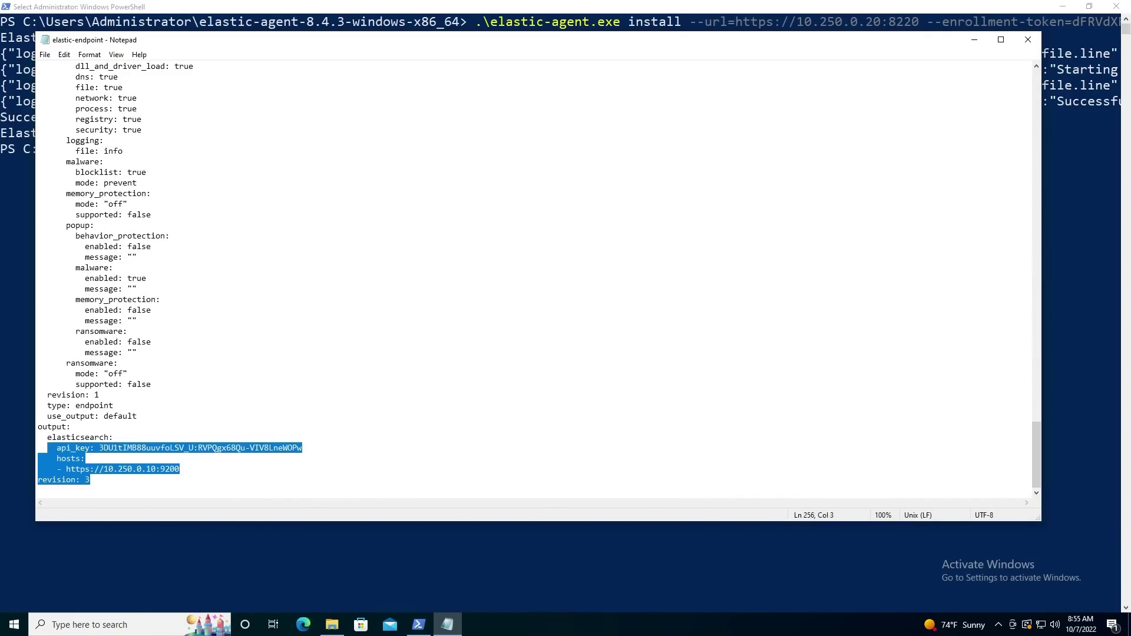
{"action": "left_click", "coordinate": [1027, 40]}
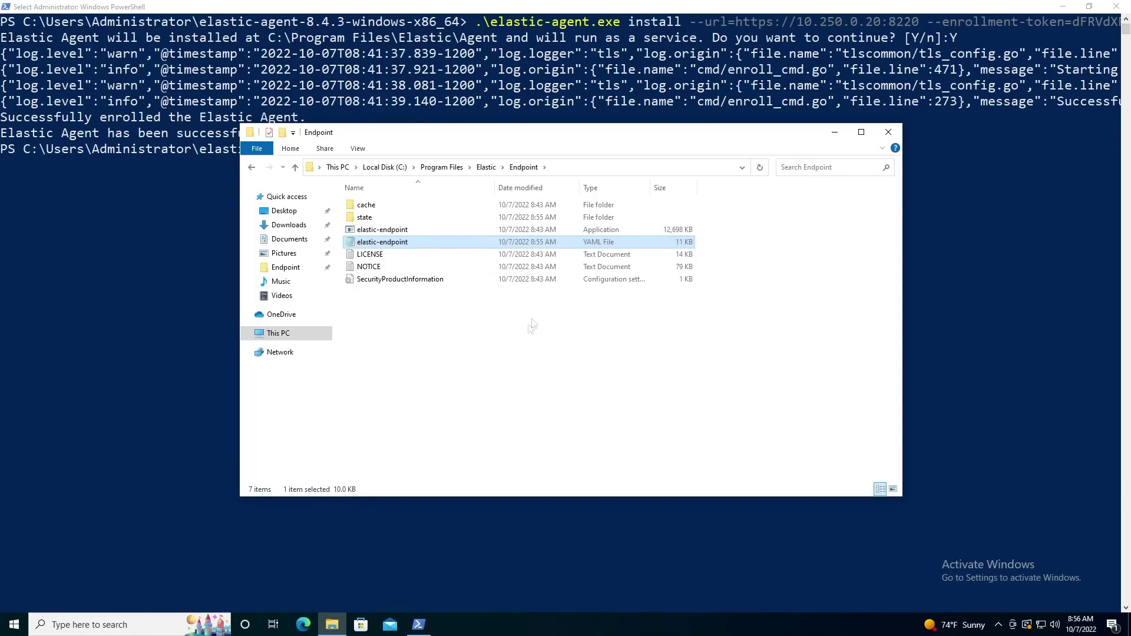
Reopen the elastic-endpoint YAML file, check the output's ssl settings at the end, and close both Notepad and the Endpoint folder
{"action": "double_click", "coordinate": [536, 240]}
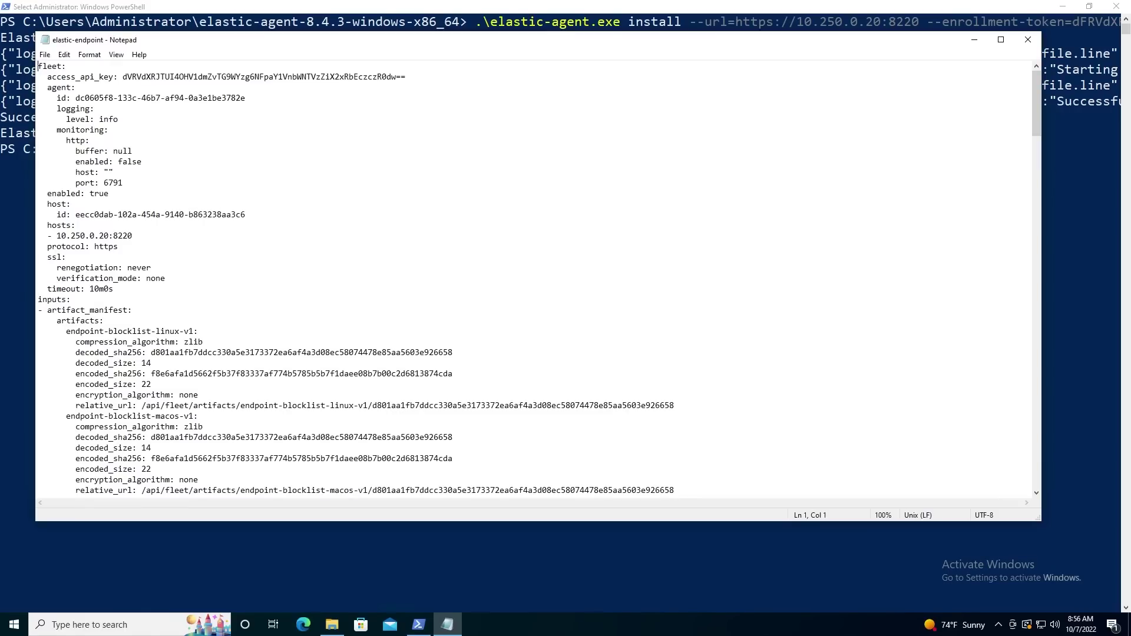
{"action": "left_click_drag", "start_coordinate": [1037, 112], "coordinate": [1037, 465]}
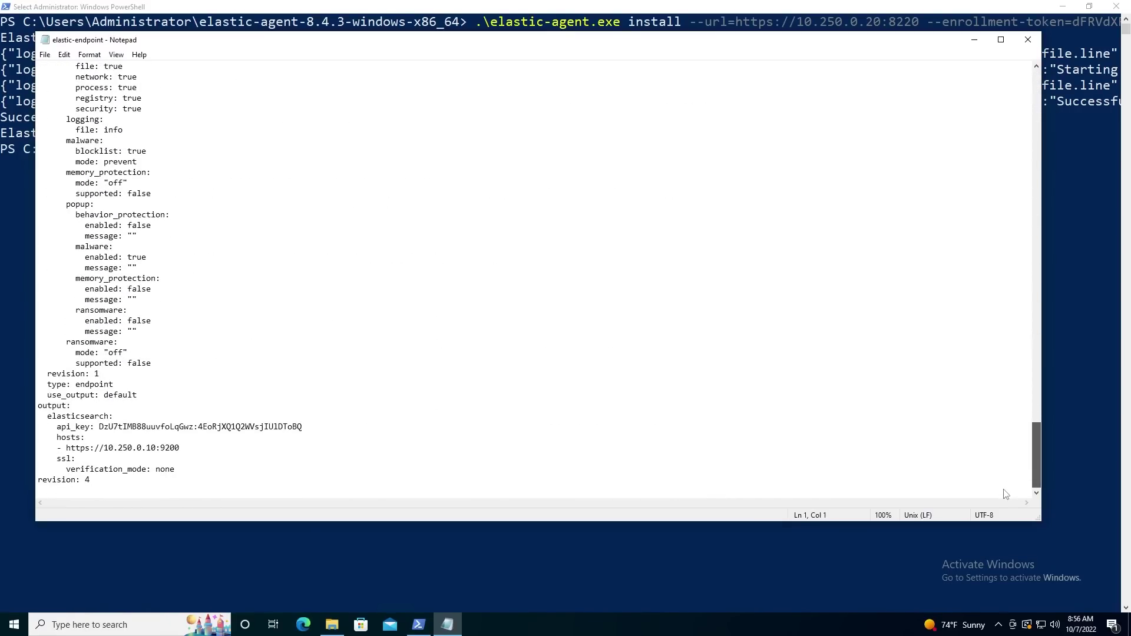
{"action": "left_click_drag", "start_coordinate": [89, 480], "coordinate": [43, 459]}
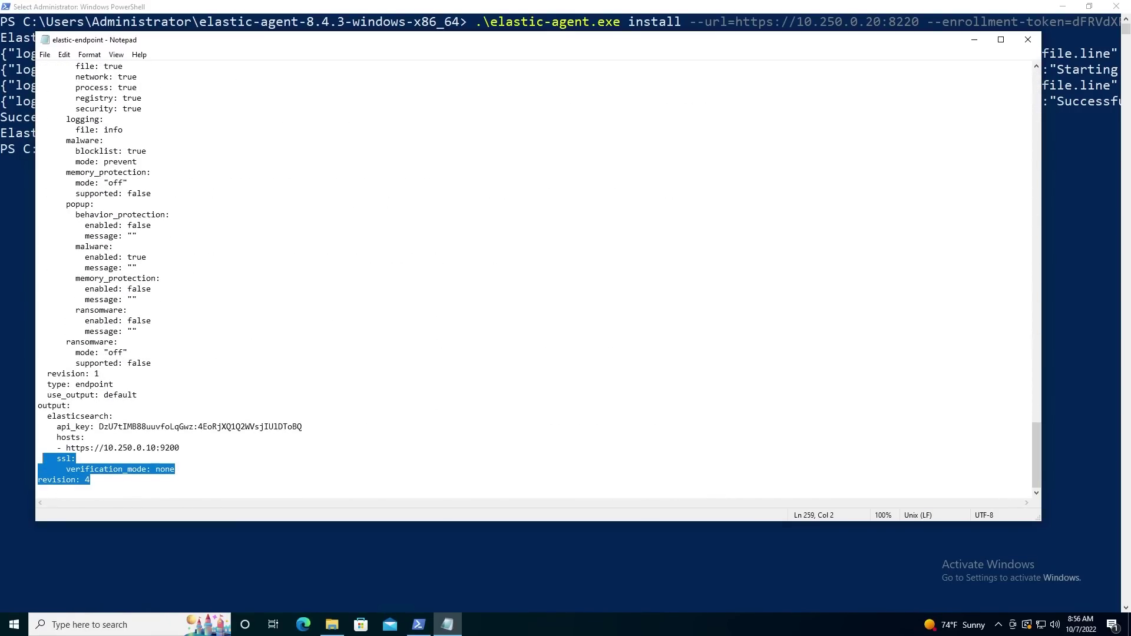
{"action": "left_click", "coordinate": [1028, 40]}
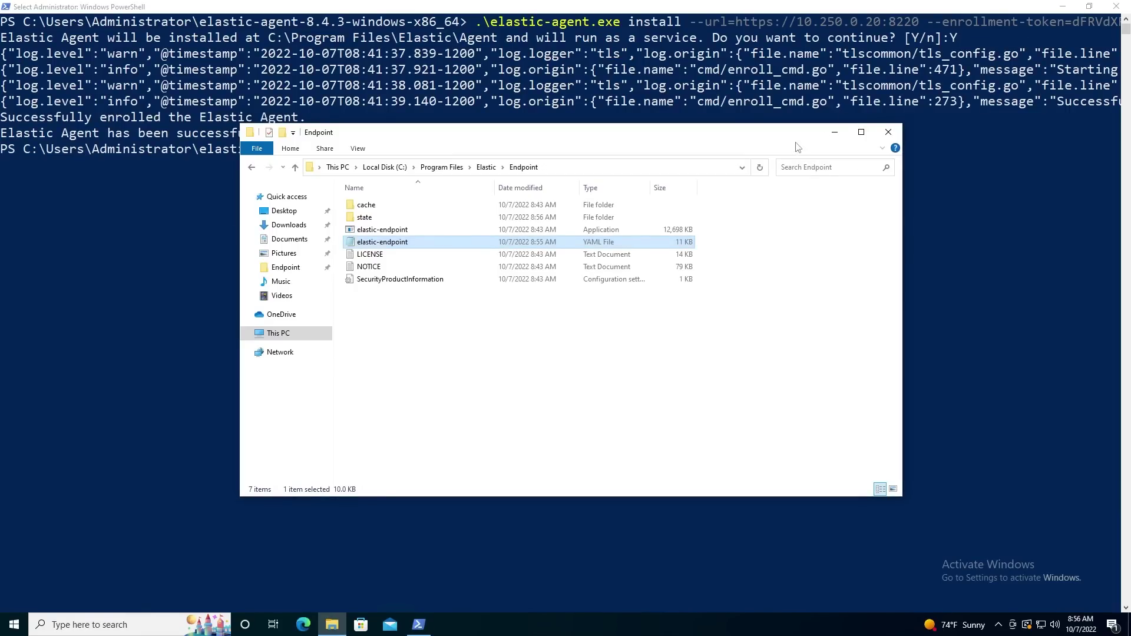
{"action": "left_click", "coordinate": [887, 132]}
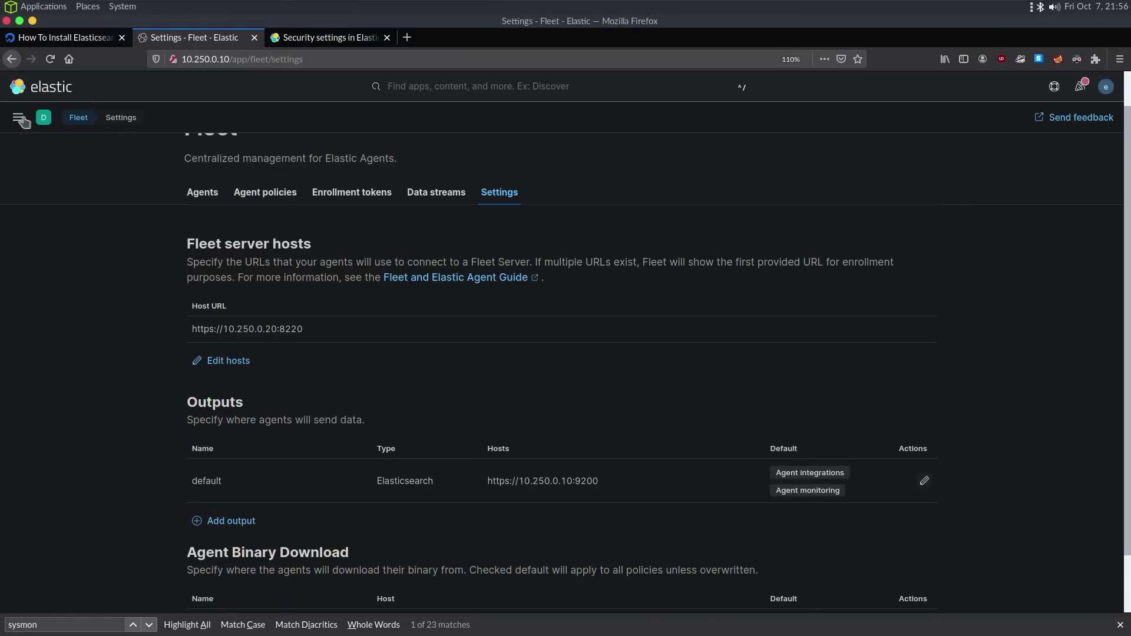
Return to Elastic in Firefox, open Discover, and start creating a new data view
{"action": "scroll", "coordinate": [443, 316], "scroll_direction": "down", "scroll_amount": 2}
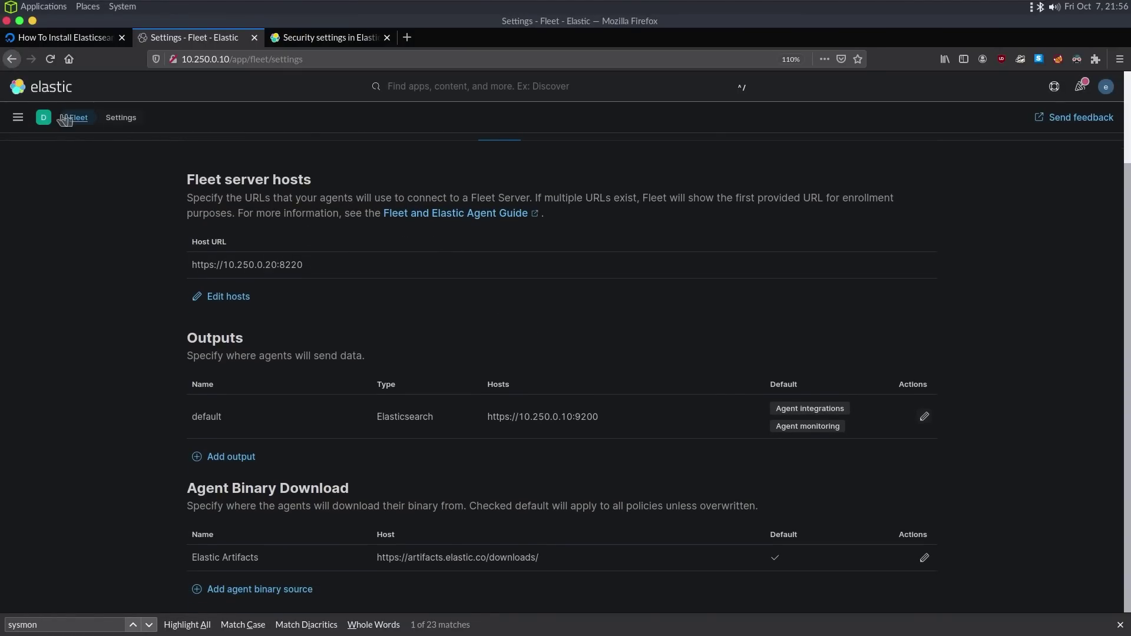
{"action": "left_click", "coordinate": [18, 119]}
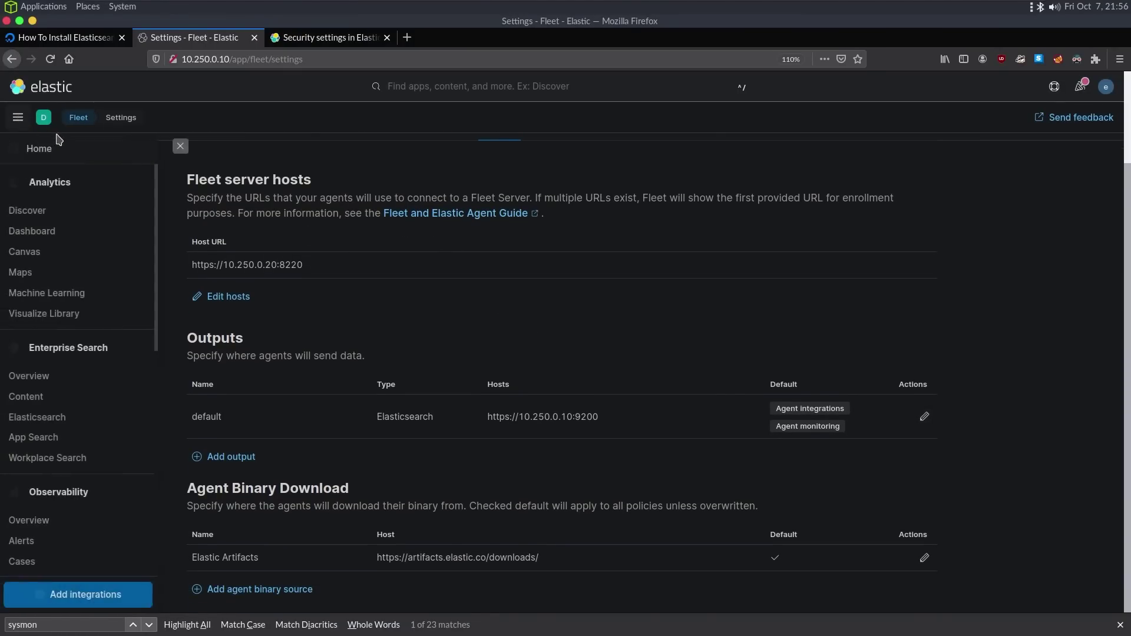
{"action": "left_click", "coordinate": [48, 221]}
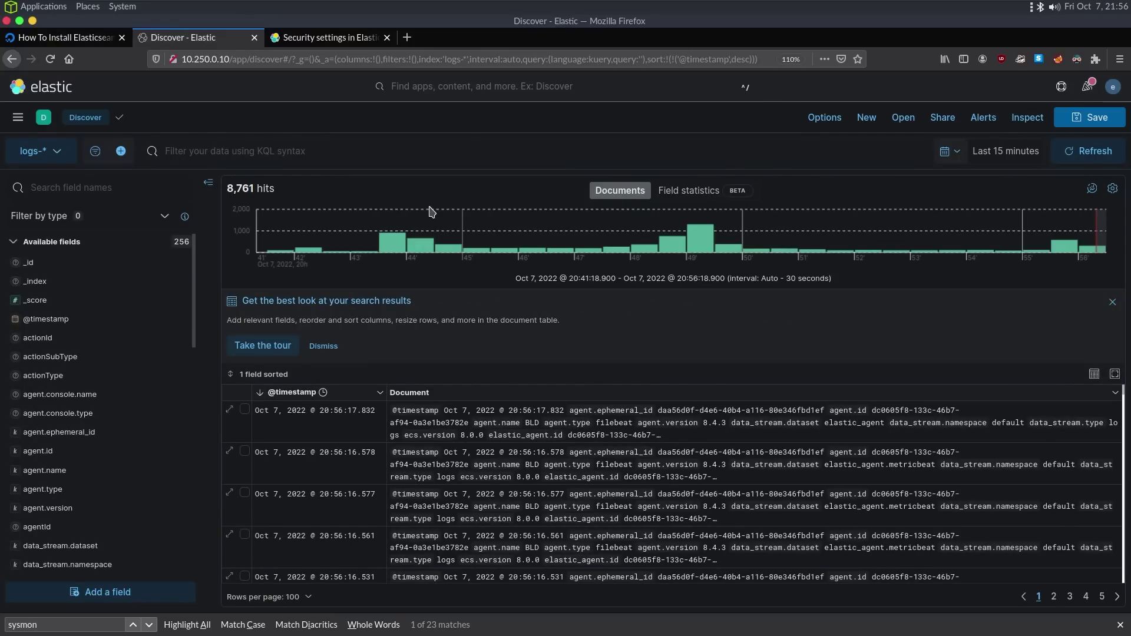
{"action": "left_click", "coordinate": [56, 152]}
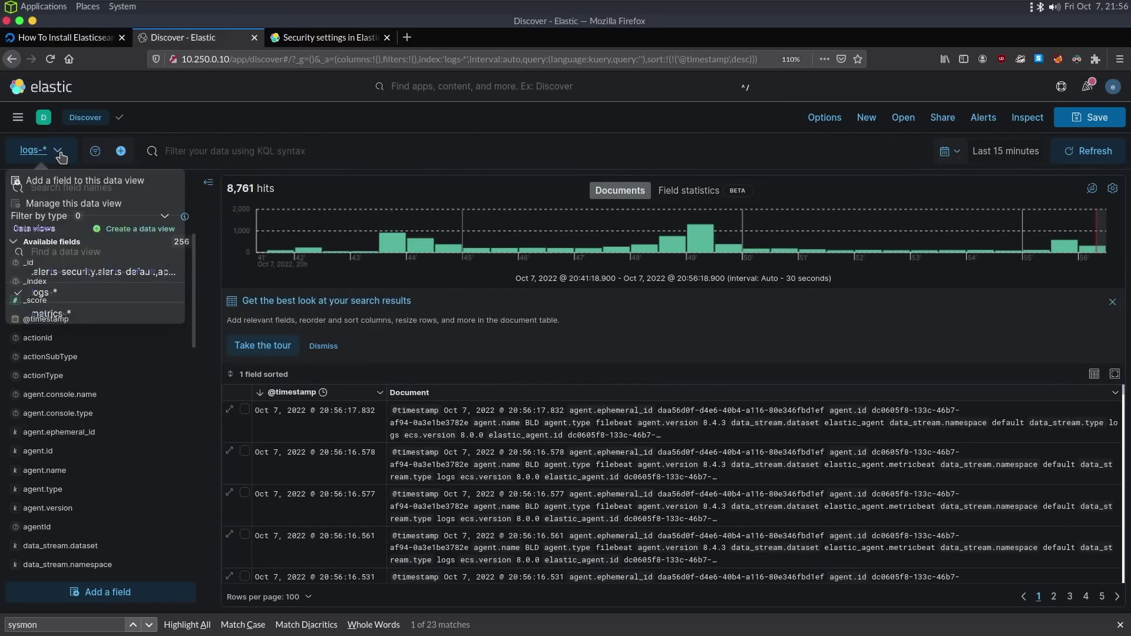
{"action": "left_click", "coordinate": [154, 229]}
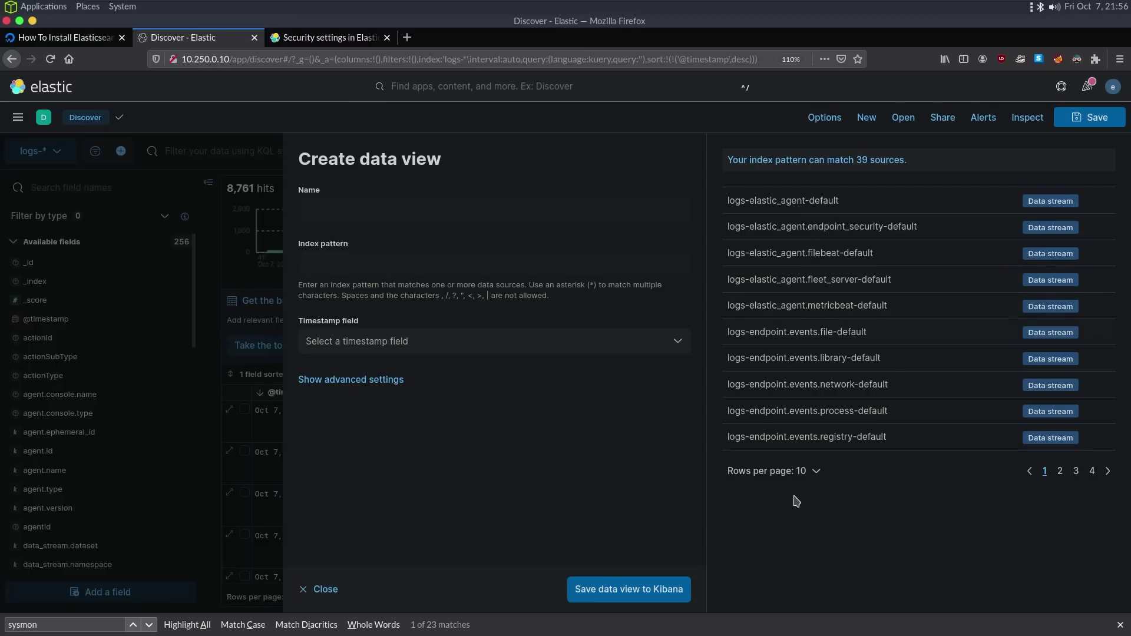
List 50 sources per page, find "sysmon" among them, and copy the name logs-windows.sysmon_operational-default
{"action": "left_click", "coordinate": [809, 478]}
{"action": "left_click", "coordinate": [770, 580]}
{"action": "key", "text": "ctrl+f"}
{"action": "type", "text": "sysmon"}
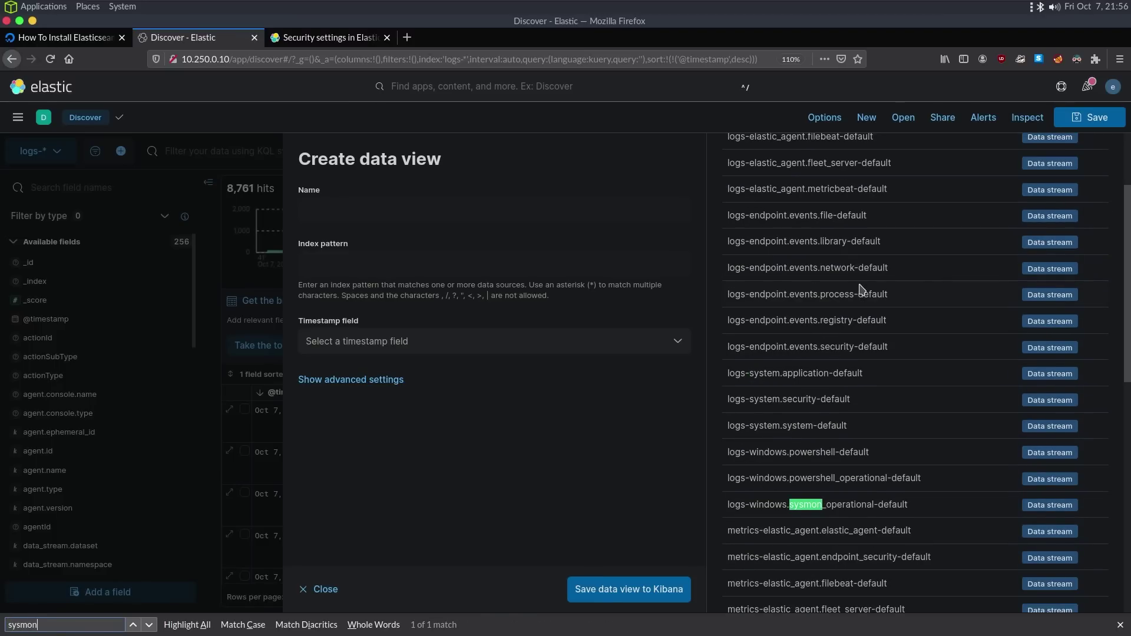
{"action": "triple_click", "coordinate": [865, 502]}
{"action": "key", "text": "ctrl+c"}
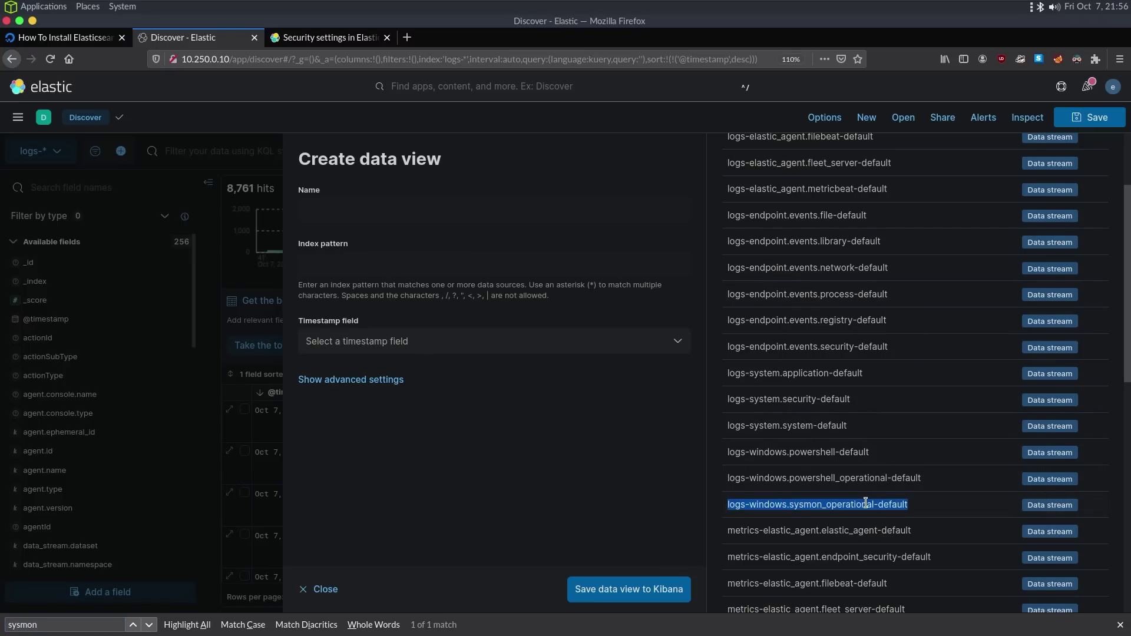
Set the index pattern to logs-windows.sysmon_operational-default, name the data view sysmon, and save it to Kibana
{"action": "left_click", "coordinate": [376, 271]}
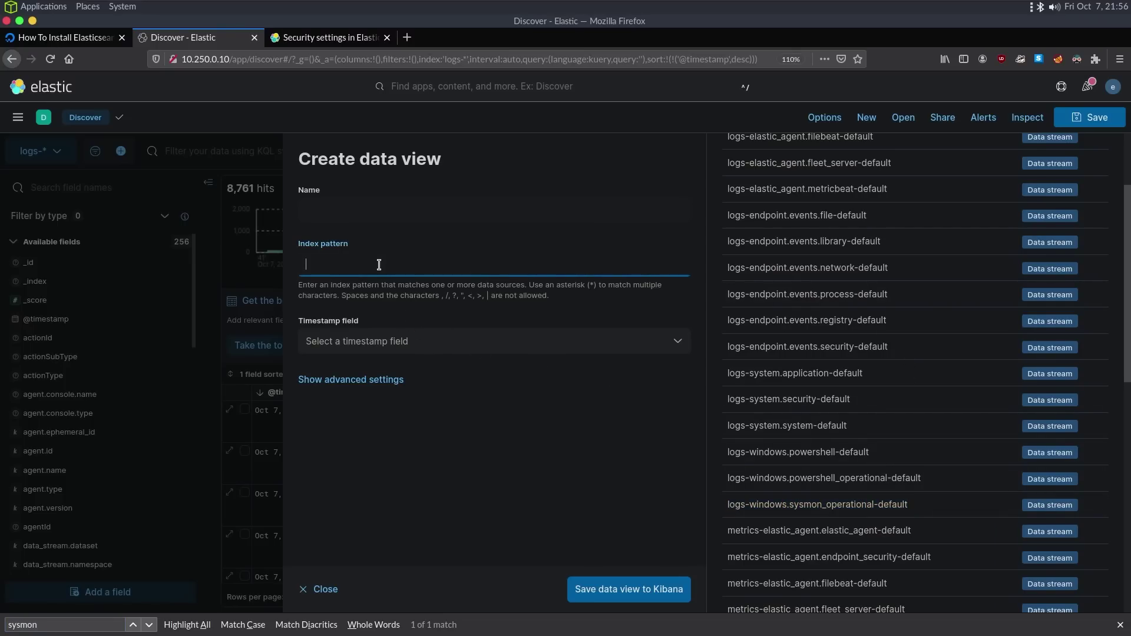
{"action": "key", "text": "ctrl+v"}
{"action": "left_click", "coordinate": [381, 207]}
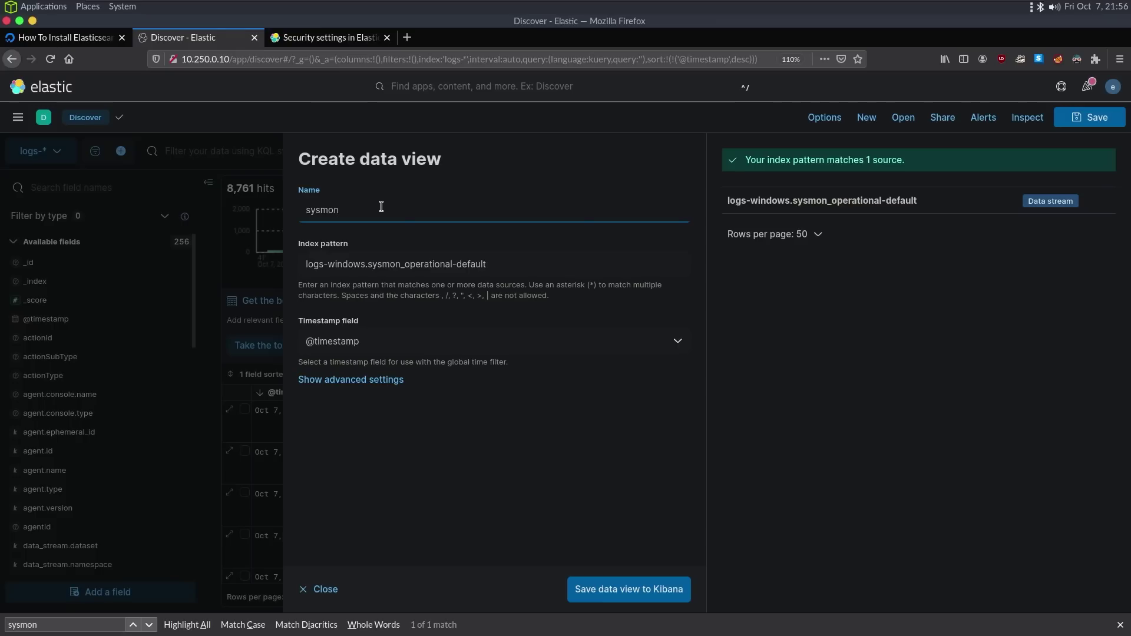
{"action": "type", "text": "sysmon"}
{"action": "left_click", "coordinate": [613, 594]}
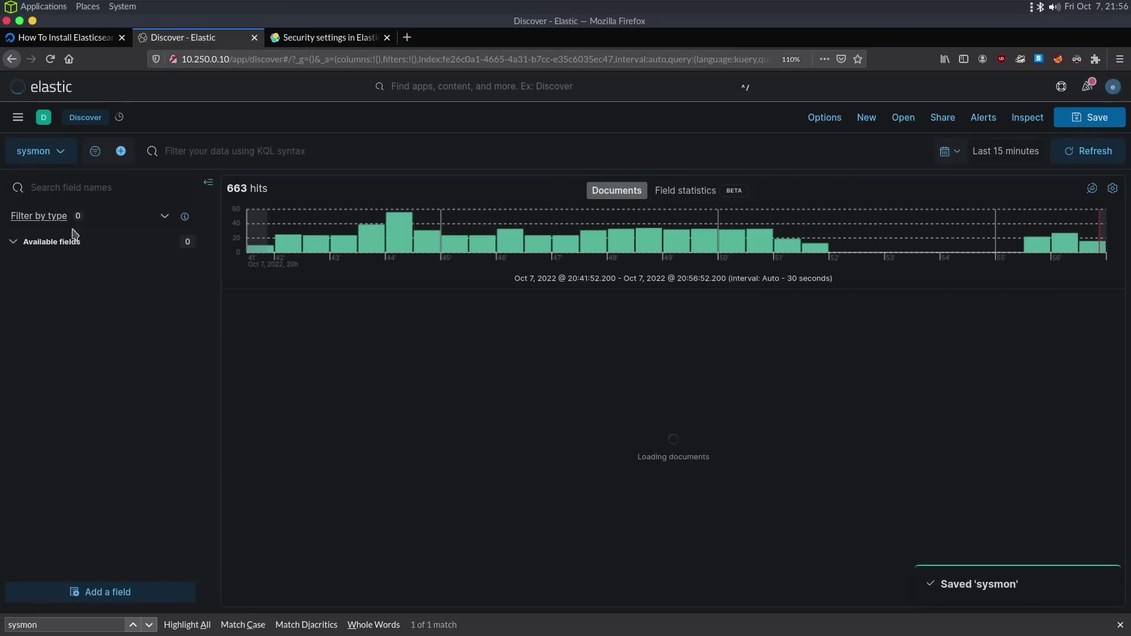
Check the list of available data views and look over the sysmon documents in Discover
{"action": "left_click", "coordinate": [42, 151]}
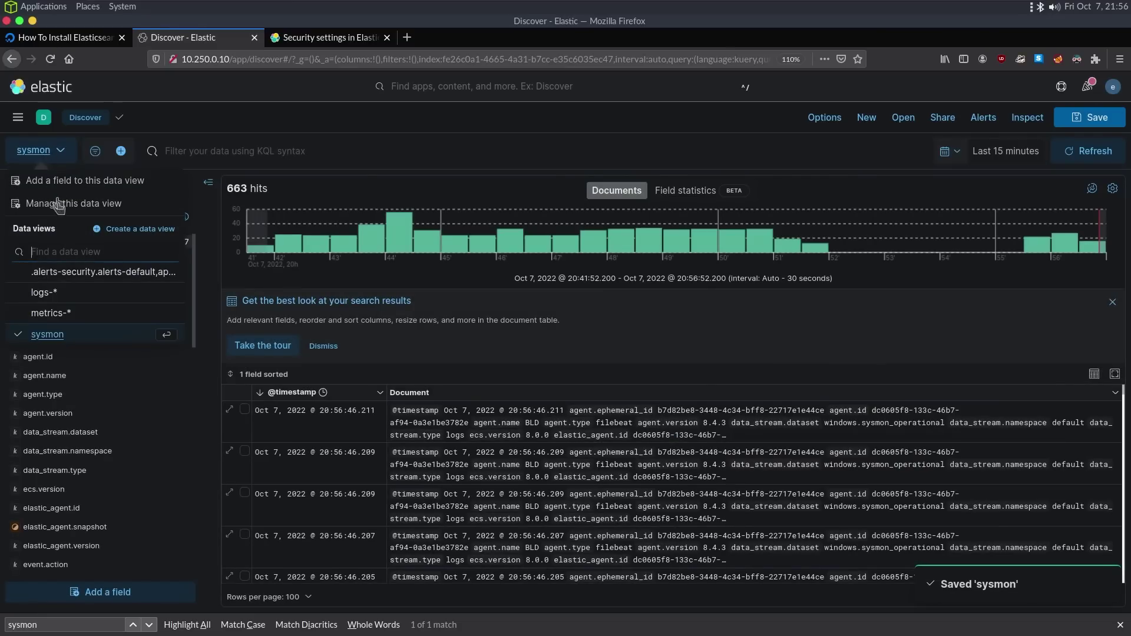
{"action": "left_click", "coordinate": [552, 322]}
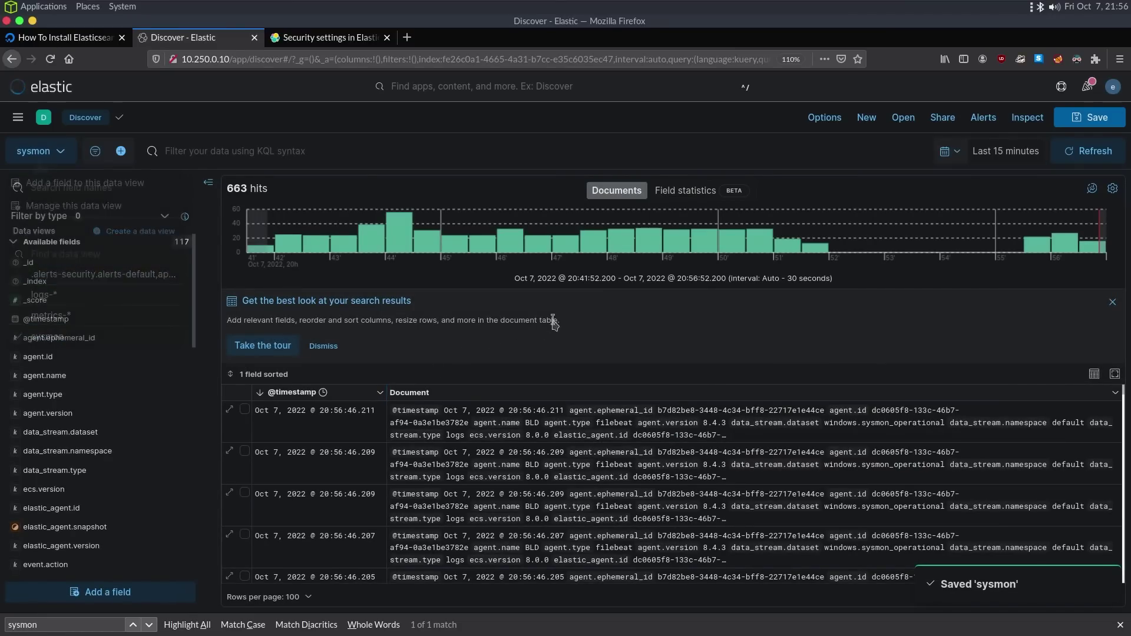
{"action": "scroll", "coordinate": [592, 428], "scroll_direction": "down", "scroll_amount": 5}
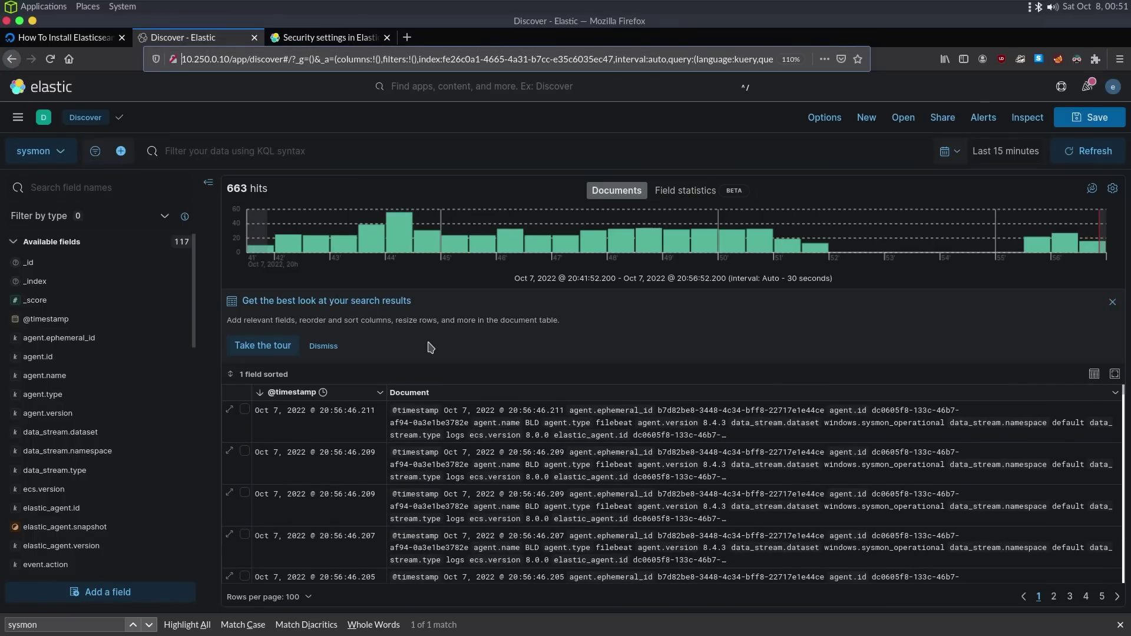
Reload the Discover page for the sysmon data view
{"action": "key", "text": "Return"}
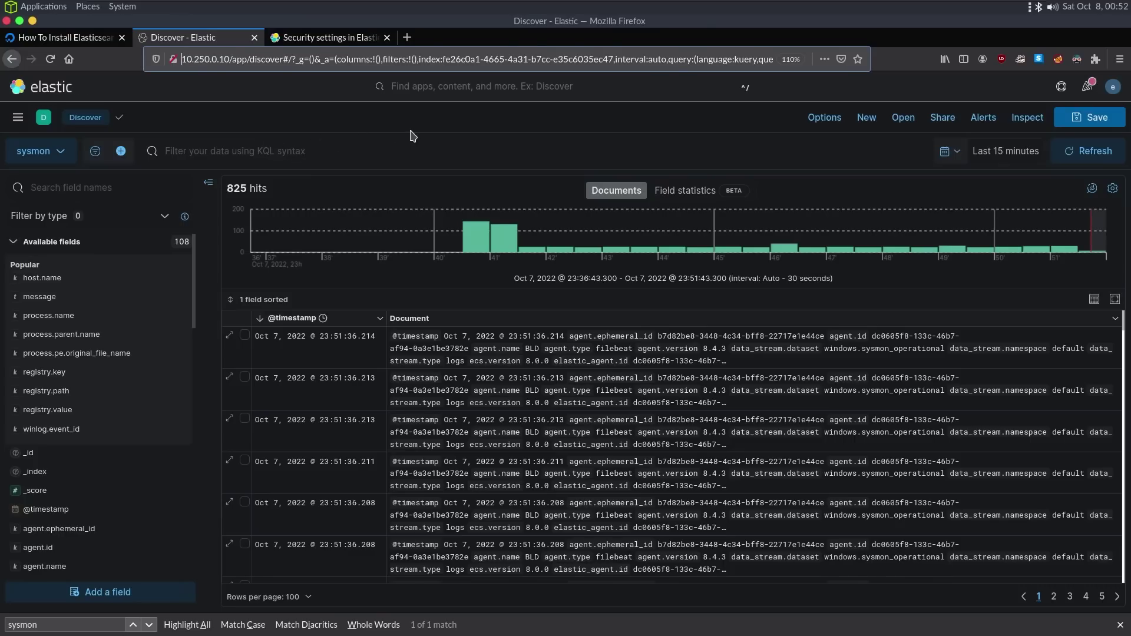
{"action": "left_click", "coordinate": [341, 150]}
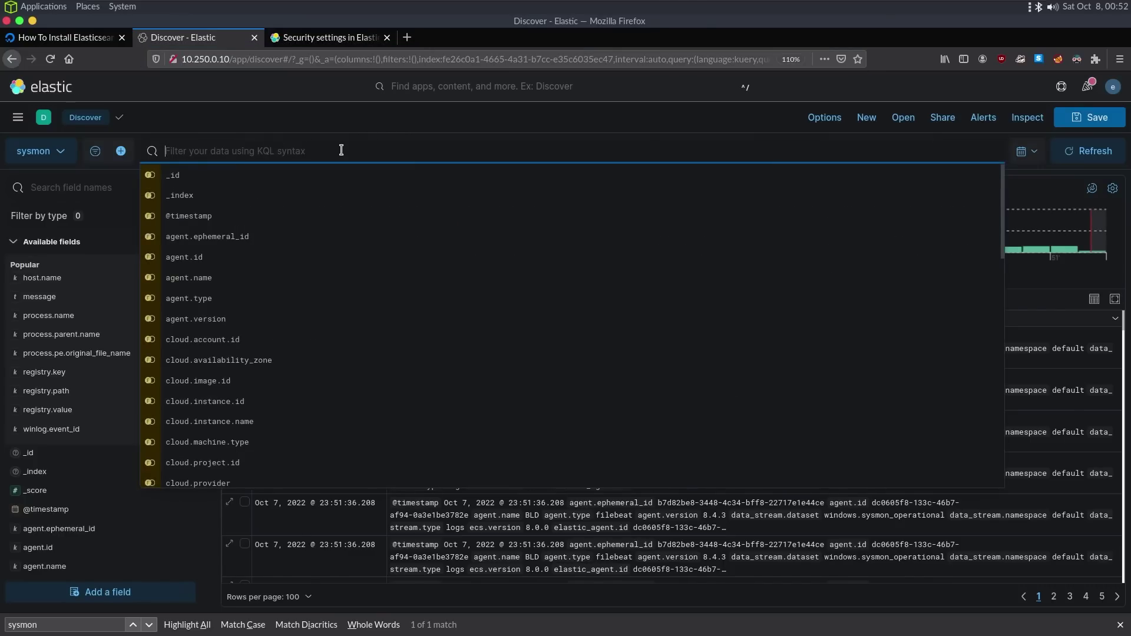
{"action": "left_click", "coordinate": [70, 184]}
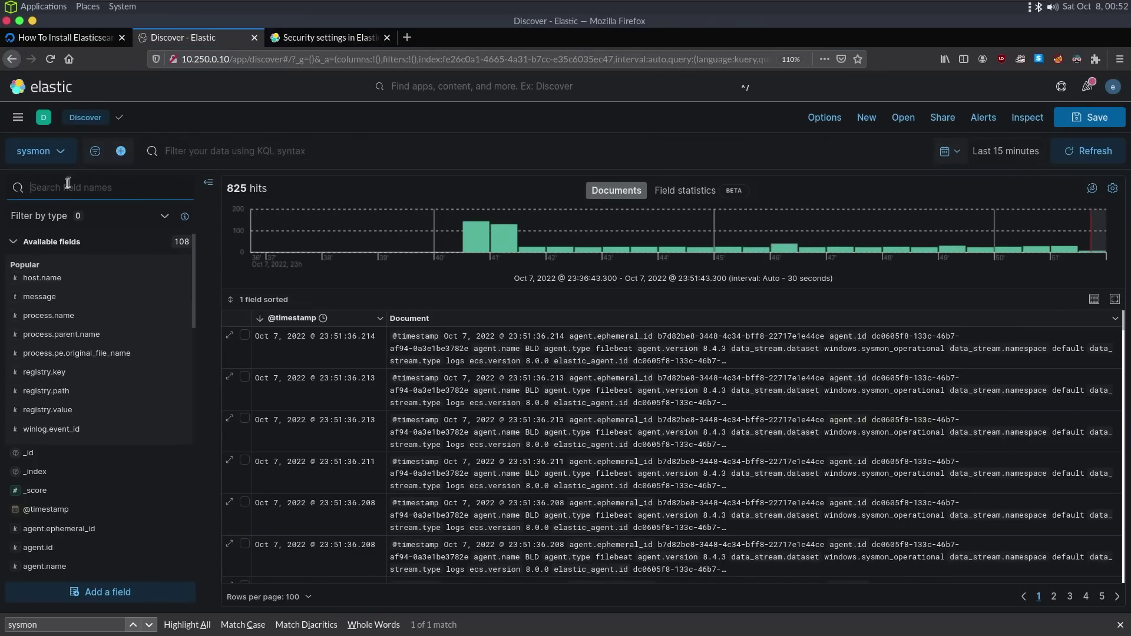
Search the web for "sysmon event id" and open the article List of Sysmon Event IDs for Threat Hunting
{"action": "left_click", "coordinate": [330, 37]}
{"action": "left_click", "coordinate": [331, 56]}
{"action": "type", "text": "sysmon event id"}
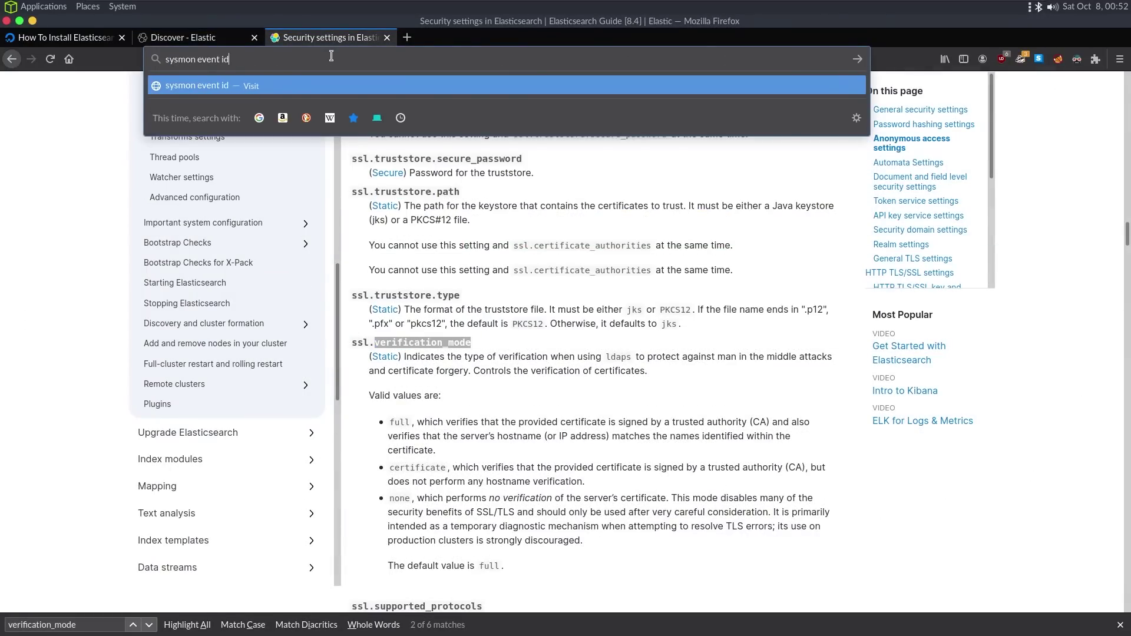
{"action": "key", "text": "Return"}
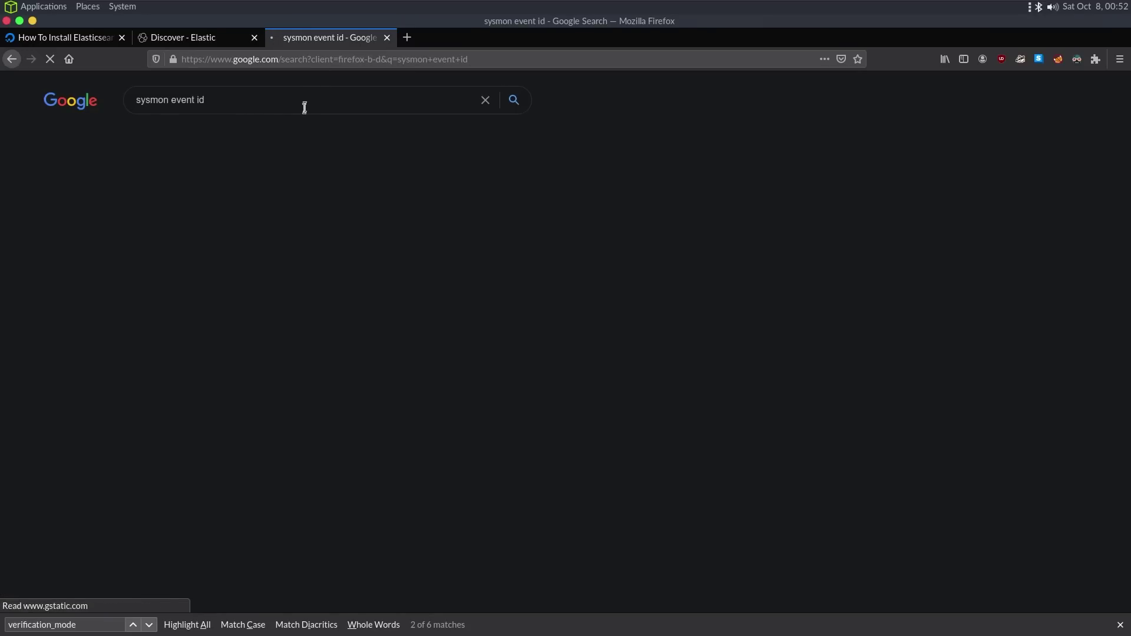
{"action": "left_click", "coordinate": [189, 198]}
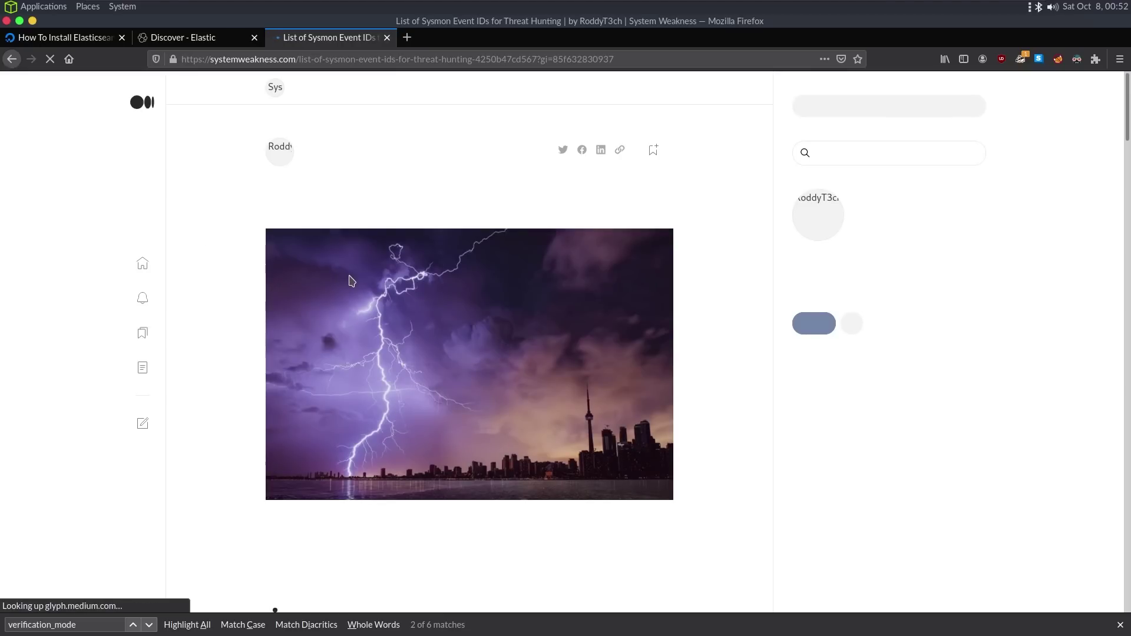
Look through the article's list of event IDs and highlight the heading Event ID 1: Process creation
{"action": "scroll", "coordinate": [350, 276], "scroll_direction": "down", "scroll_amount": 10}
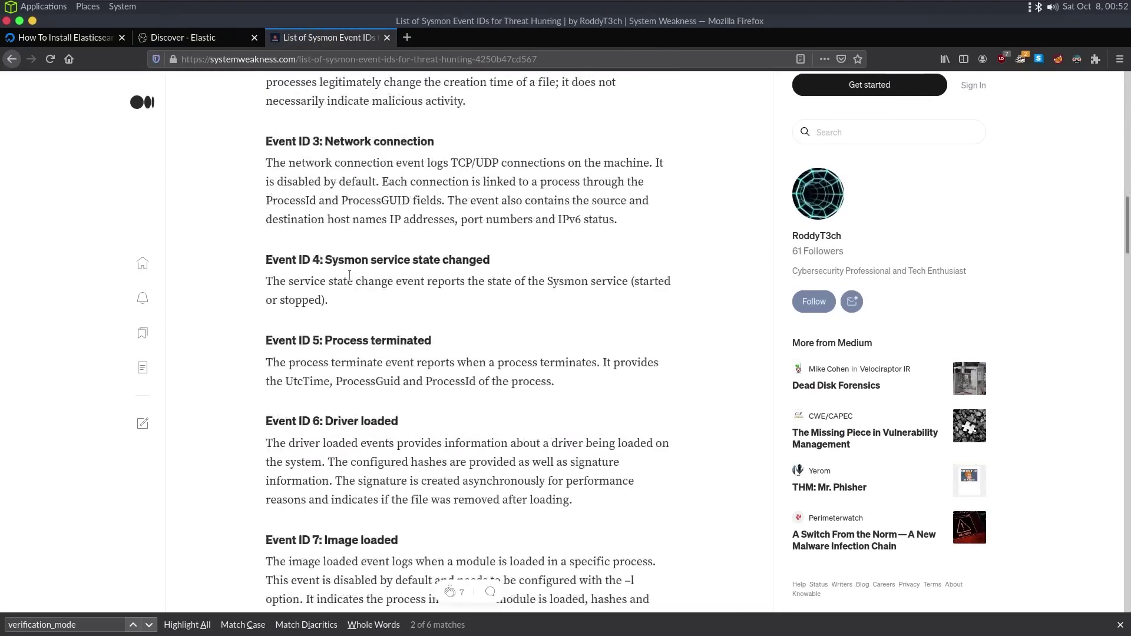
{"action": "scroll", "coordinate": [349, 279], "scroll_direction": "down", "scroll_amount": 4}
{"action": "scroll", "coordinate": [348, 274], "scroll_direction": "up", "scroll_amount": 12}
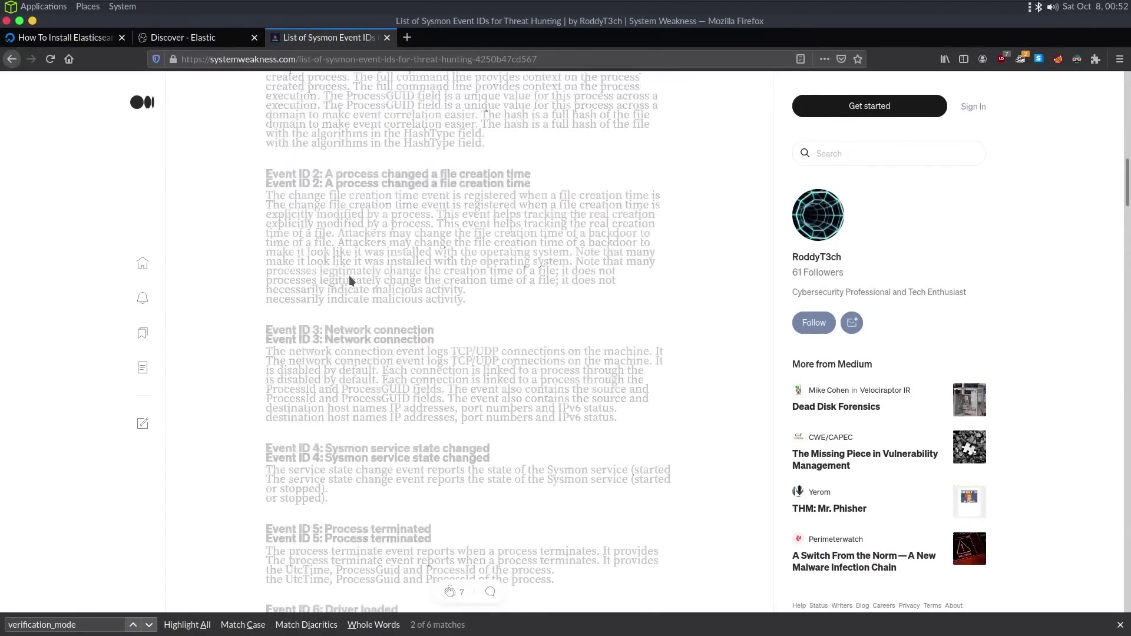
{"action": "triple_click", "coordinate": [353, 232]}
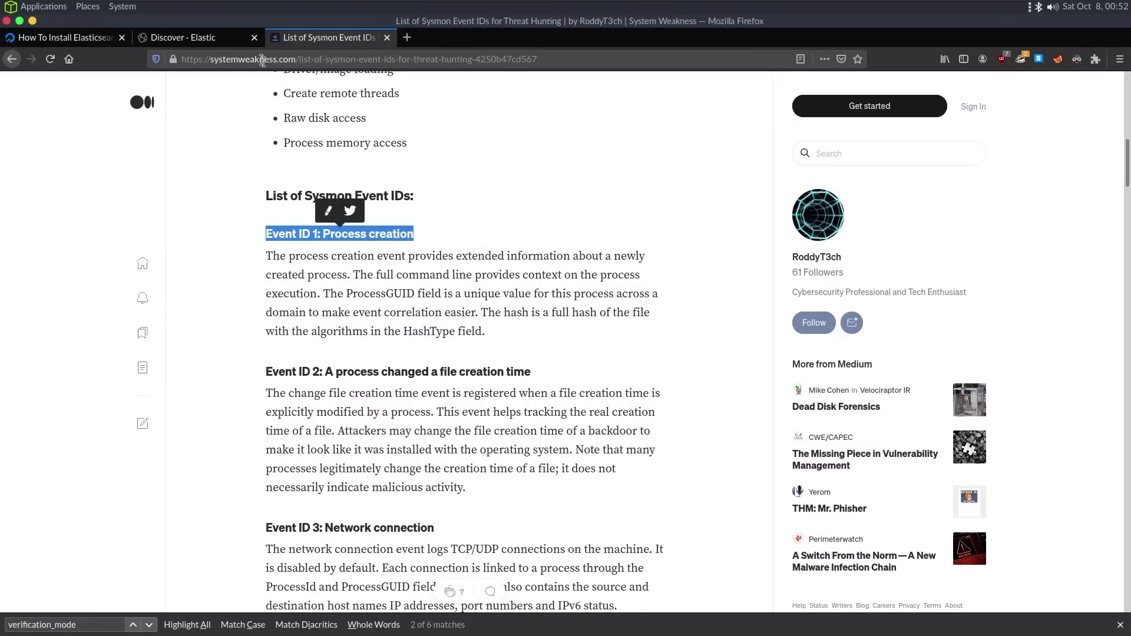
Return to Discover, search the available fields for event_id, and add winlog.event_id as a document table column
{"action": "left_click", "coordinate": [185, 37]}
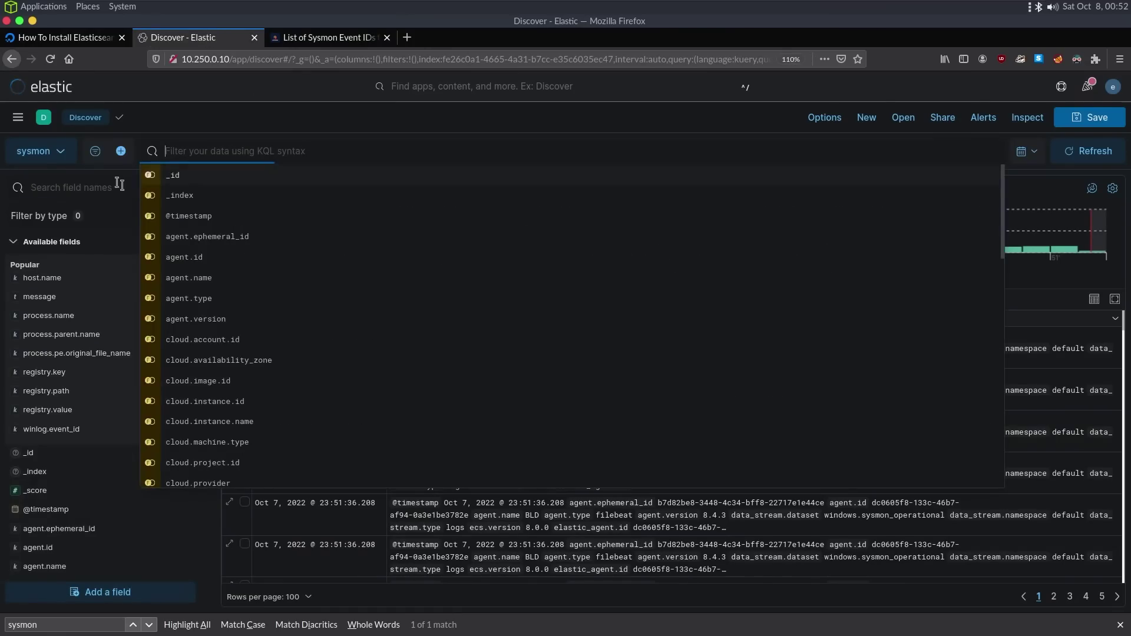
{"action": "left_click", "coordinate": [85, 188]}
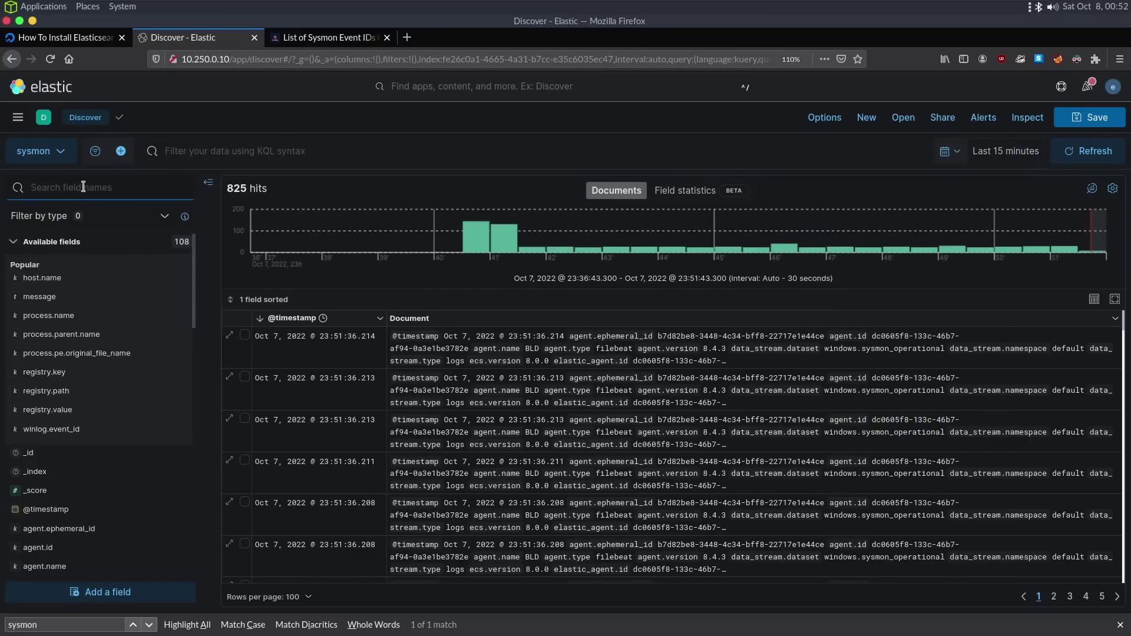
{"action": "type", "text": "id"}
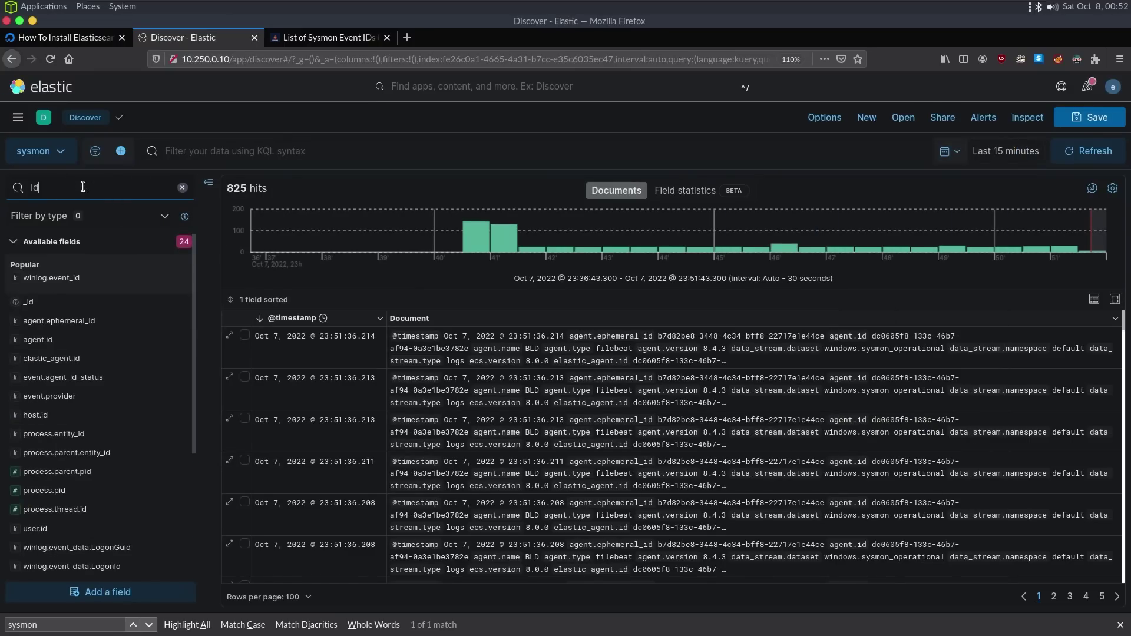
{"action": "scroll", "coordinate": [79, 404], "scroll_direction": "down", "scroll_amount": 3}
{"action": "scroll", "coordinate": [80, 407], "scroll_direction": "down", "scroll_amount": 2}
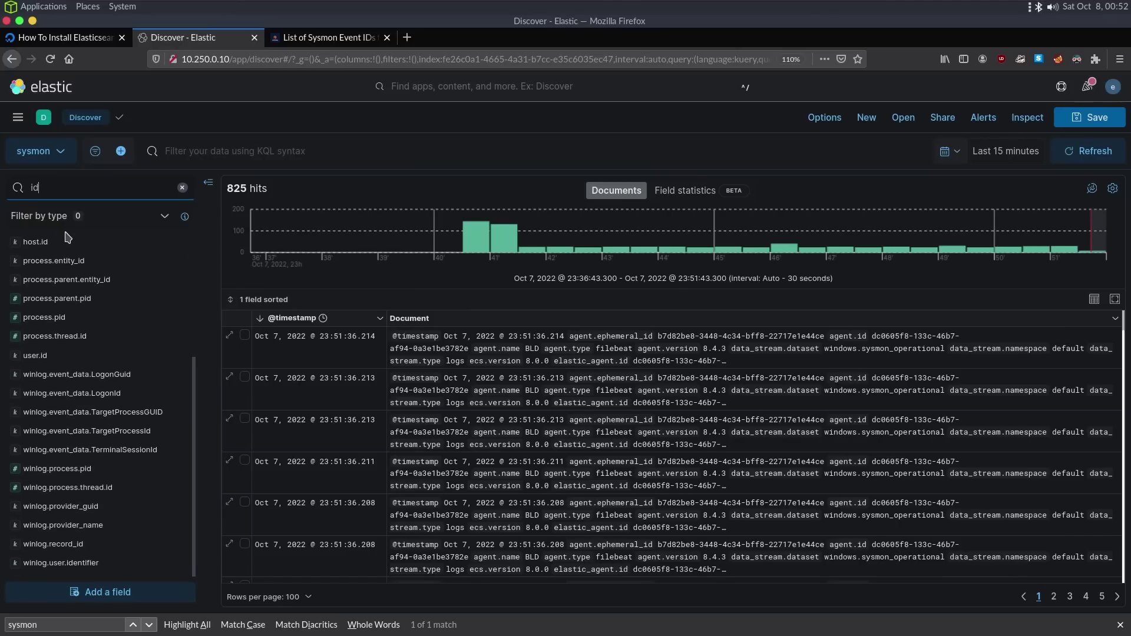
{"action": "type", "text": "event_id"}
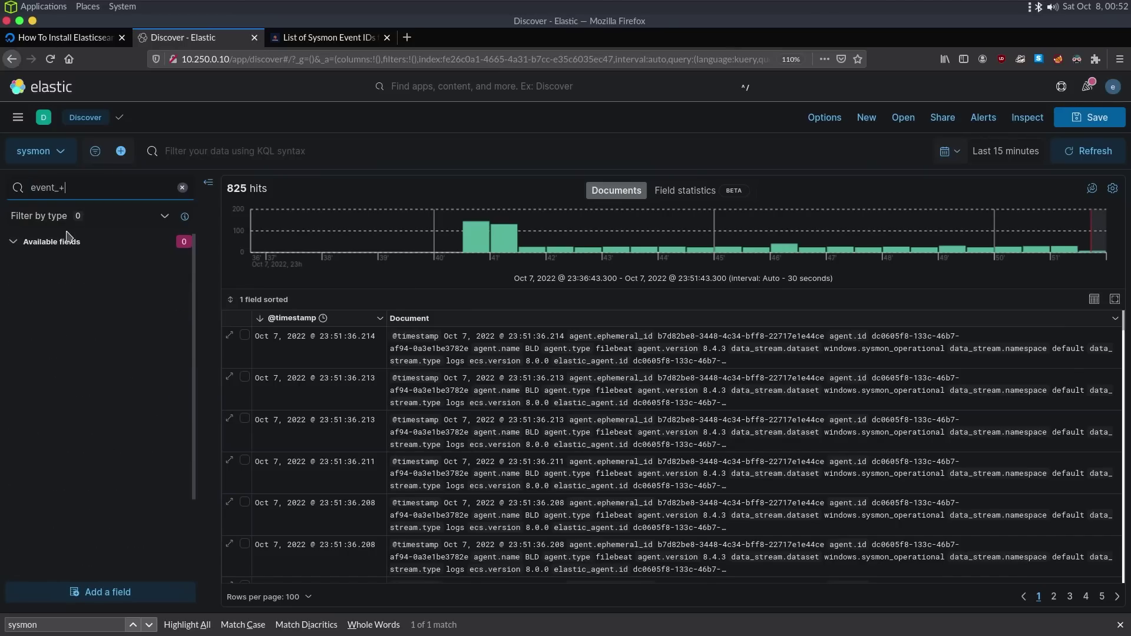
{"action": "left_click", "coordinate": [48, 278]}
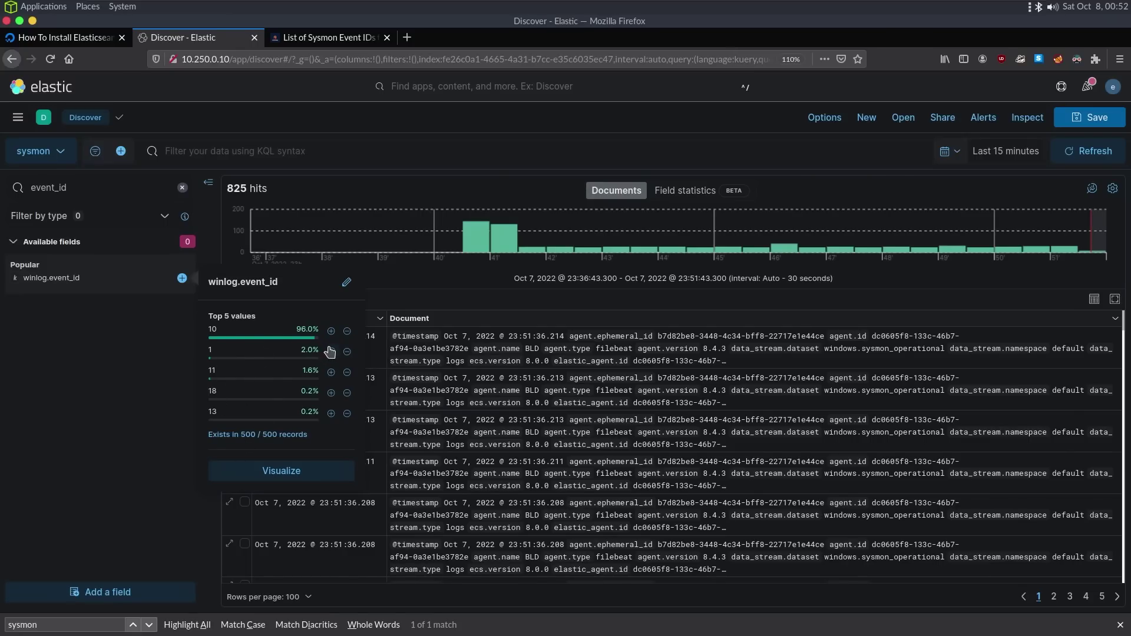
{"action": "left_click", "coordinate": [182, 278]}
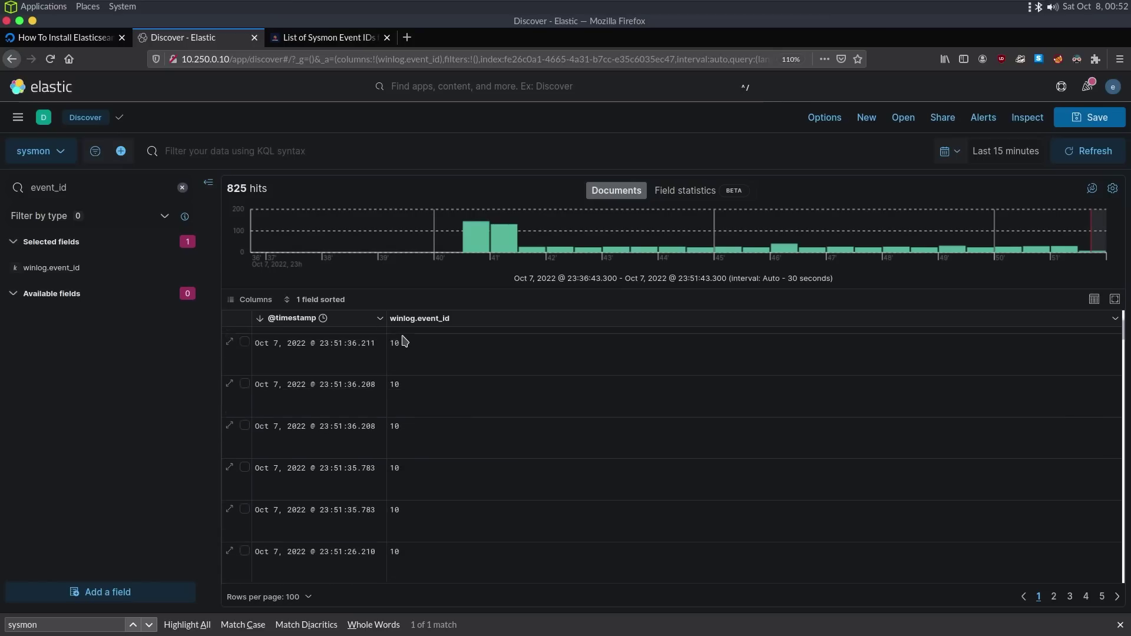
Filter the sysmon documents with the KQL query winlog.event_id: 1
{"action": "left_click", "coordinate": [237, 151]}
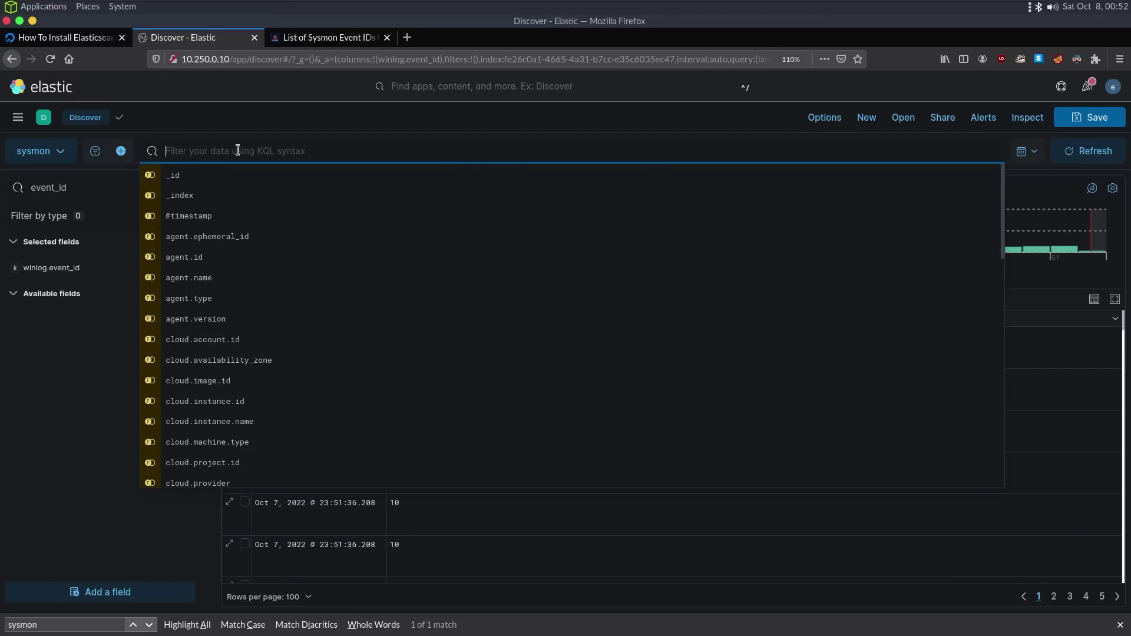
{"action": "type", "text": "event_id"}
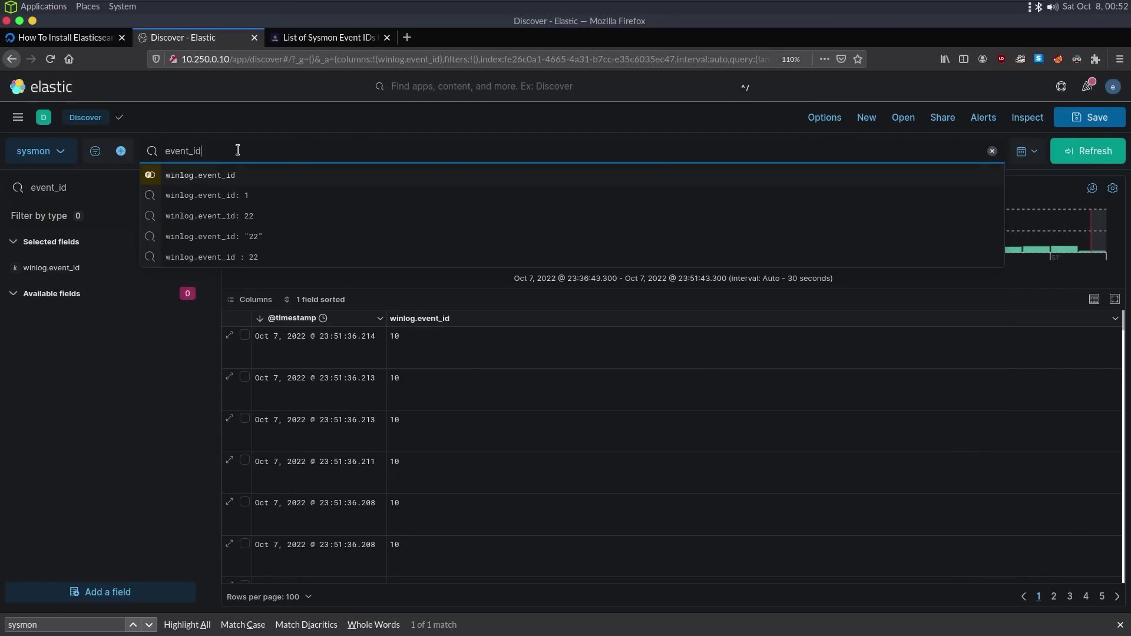
{"action": "key", "text": "Down"}
{"action": "key", "text": "Return"}
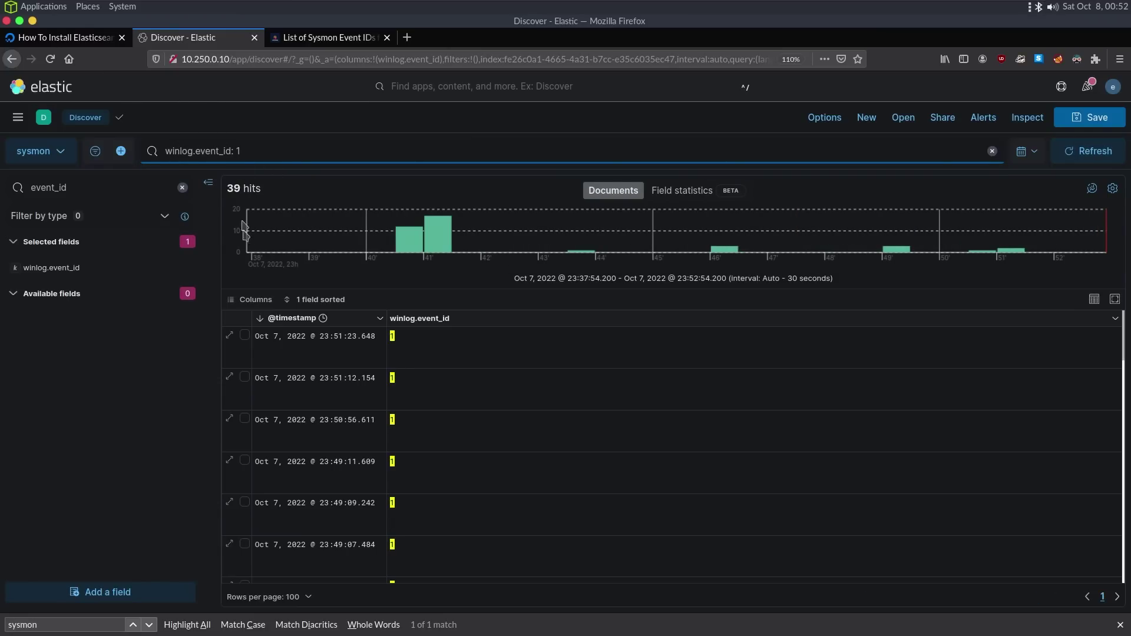
Look over the filtered events and check the options of the winlog.event_id column
{"action": "left_click", "coordinate": [410, 345]}
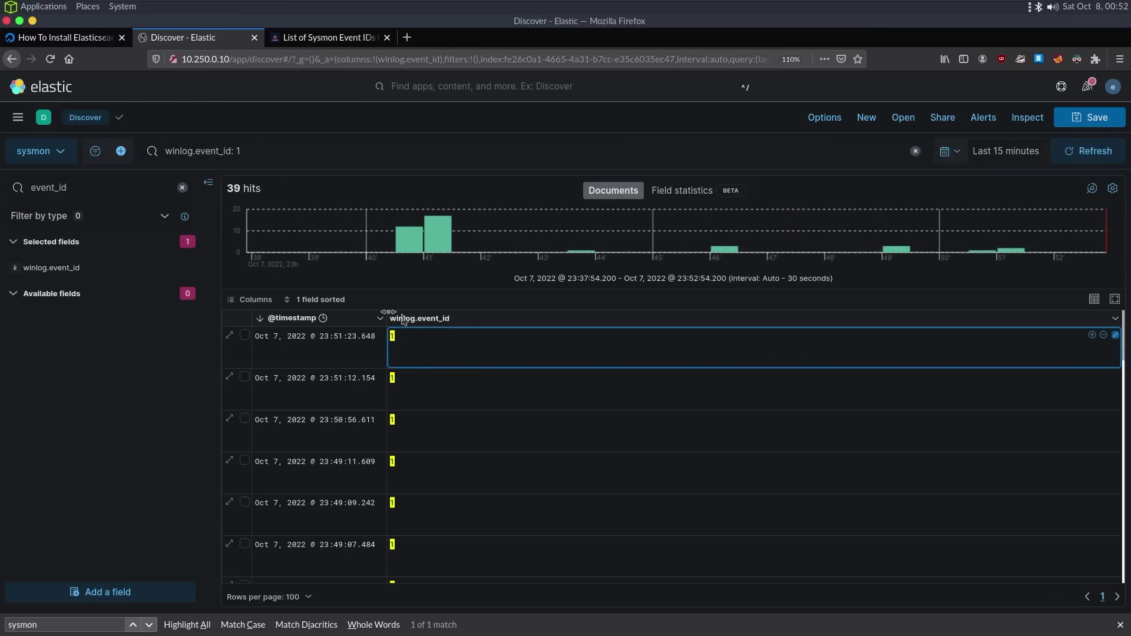
{"action": "scroll", "coordinate": [453, 384], "scroll_direction": "down", "scroll_amount": 5}
{"action": "scroll", "coordinate": [452, 384], "scroll_direction": "down", "scroll_amount": 5}
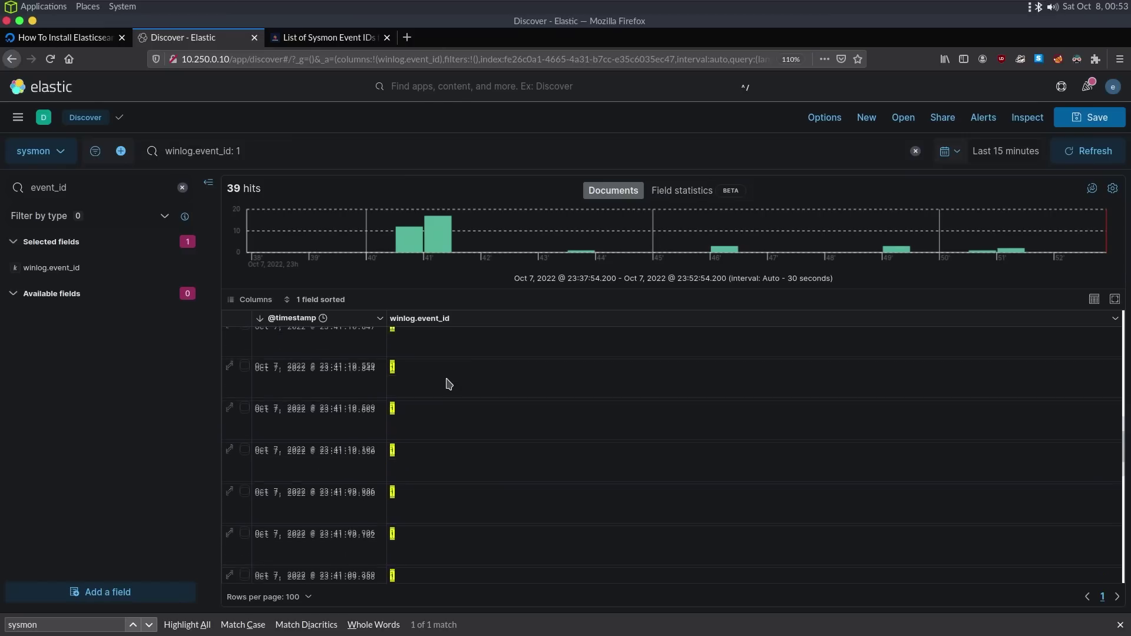
{"action": "scroll", "coordinate": [441, 384], "scroll_direction": "up", "scroll_amount": 10}
{"action": "left_click", "coordinate": [1113, 320]}
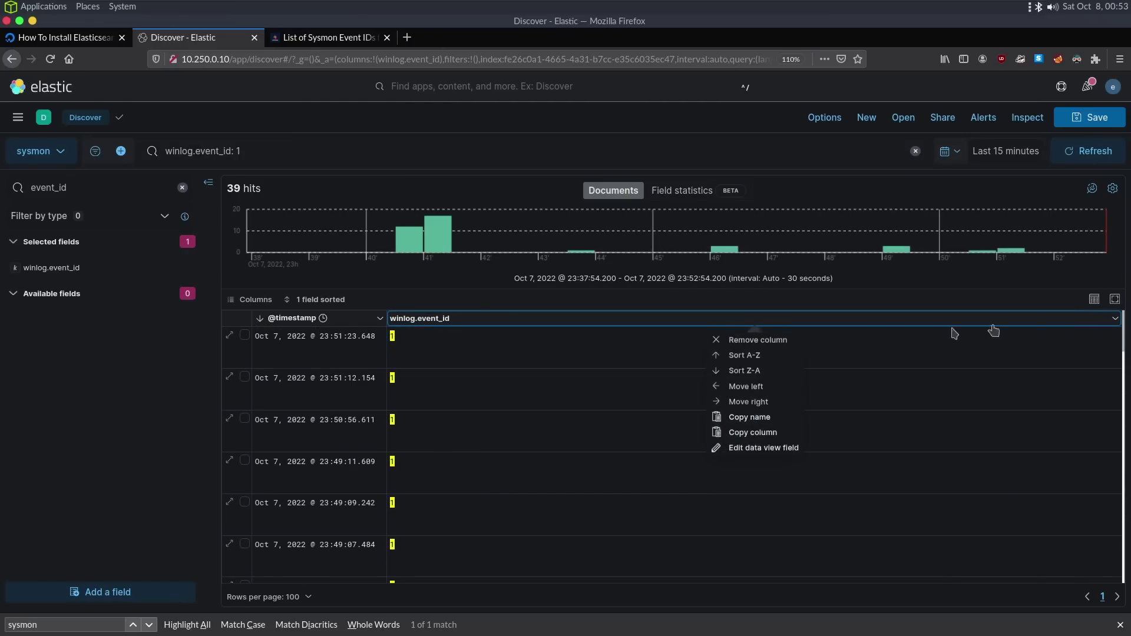
{"action": "key", "text": "Escape"}
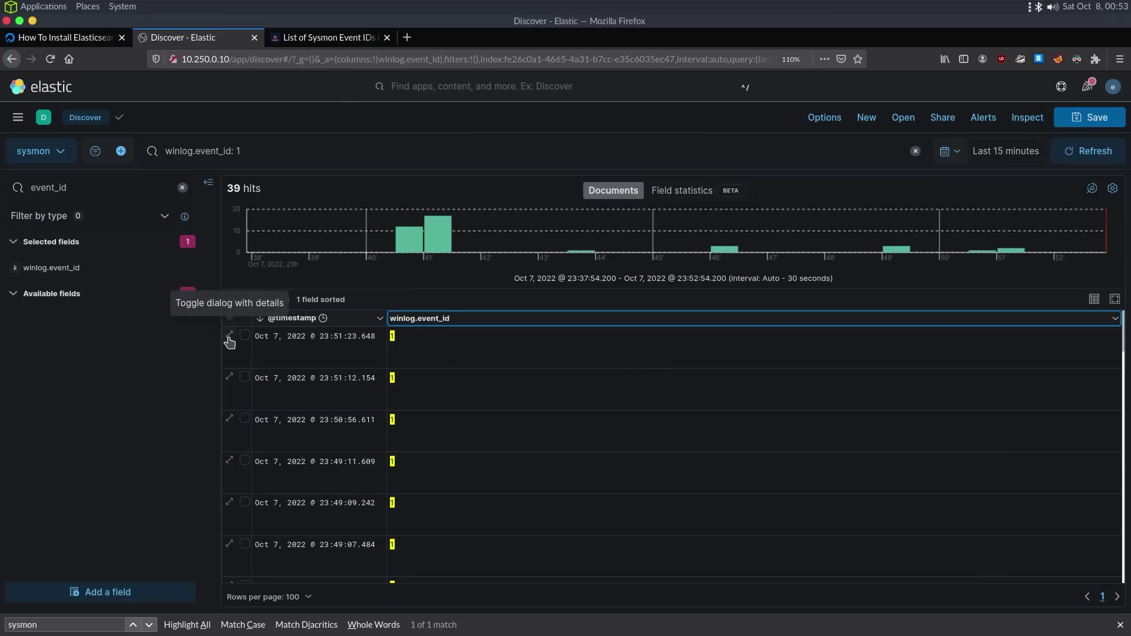
Expand the details of the first listed event and go to page 2 of its fields
{"action": "left_click", "coordinate": [229, 337]}
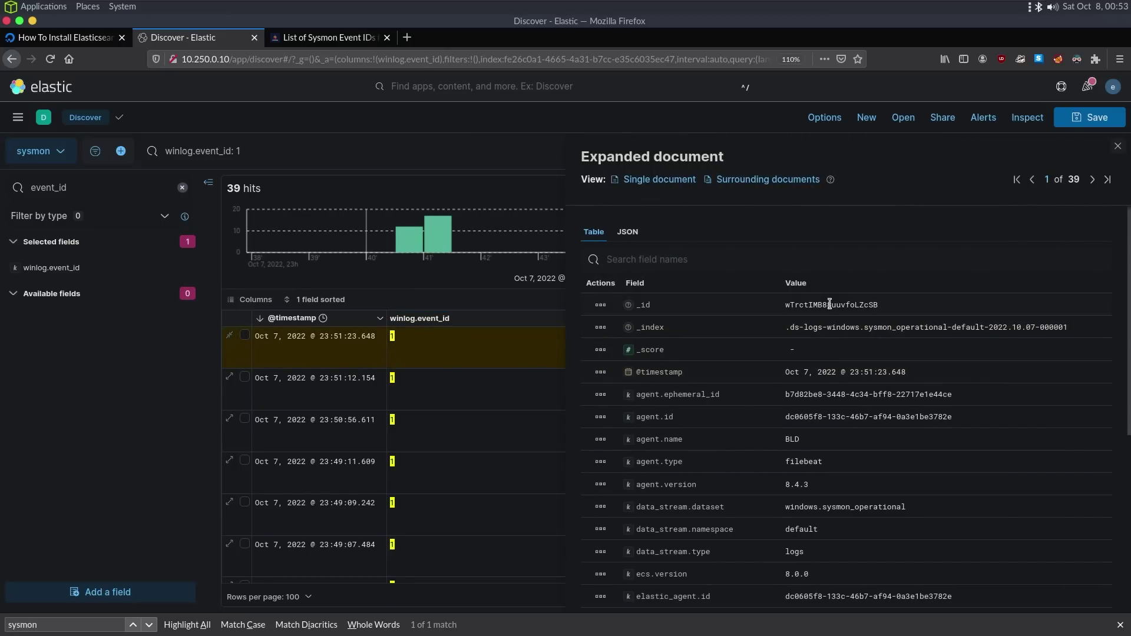
{"action": "scroll", "coordinate": [829, 304], "scroll_direction": "down", "scroll_amount": 3}
{"action": "scroll", "coordinate": [831, 307], "scroll_direction": "down", "scroll_amount": 3}
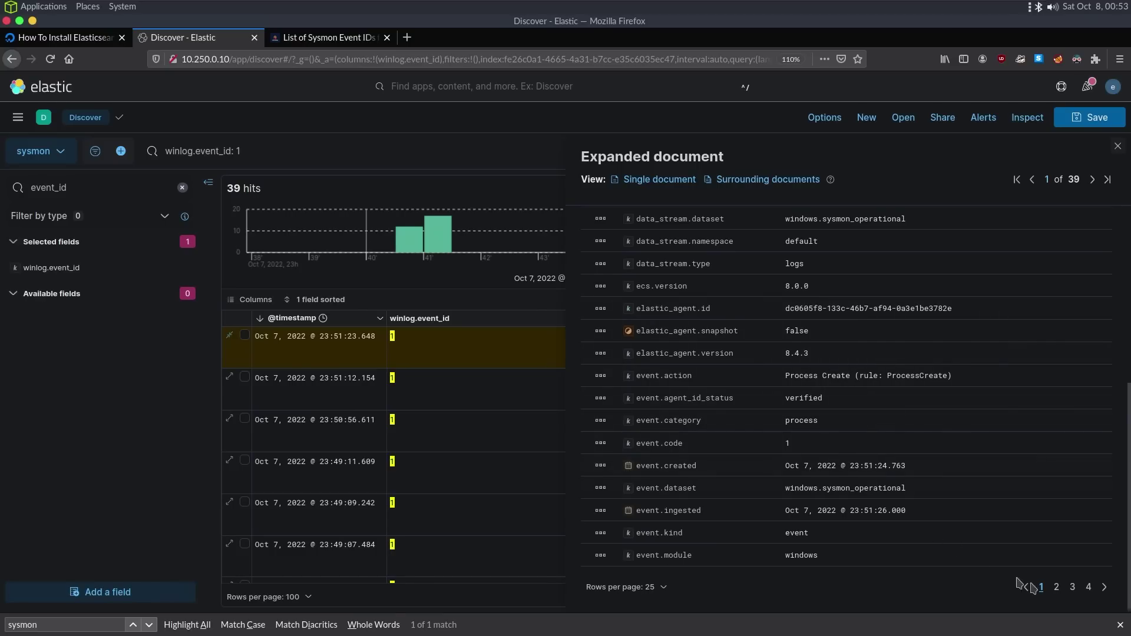
{"action": "left_click", "coordinate": [1056, 587]}
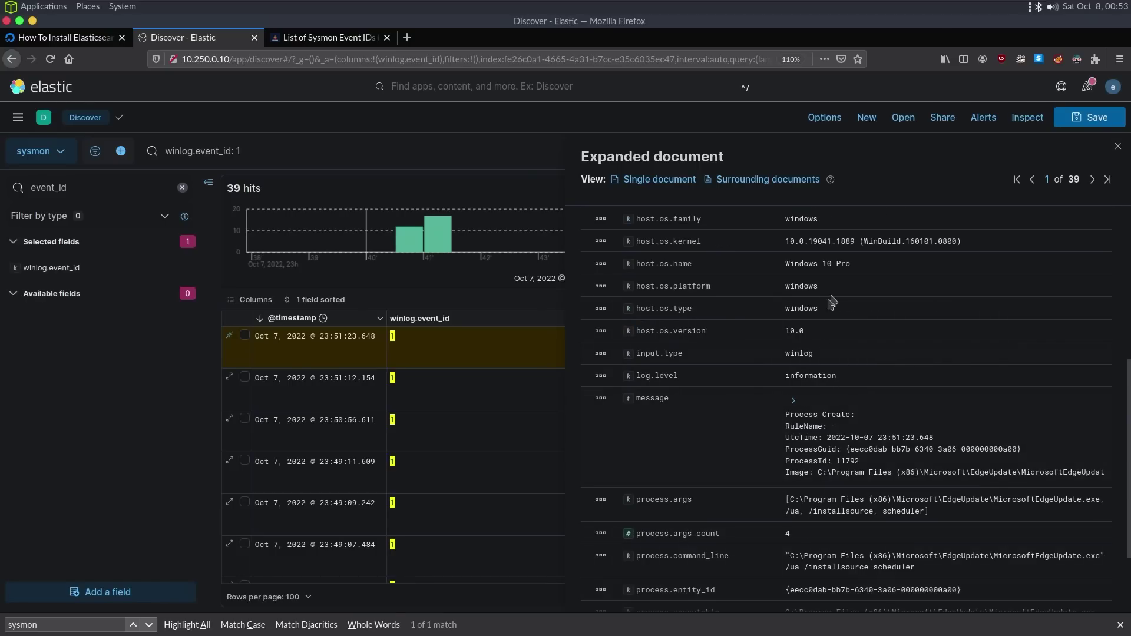
Show the event's full message field and examine its OriginalFileName and CommandLine entries
{"action": "triple_click", "coordinate": [830, 451]}
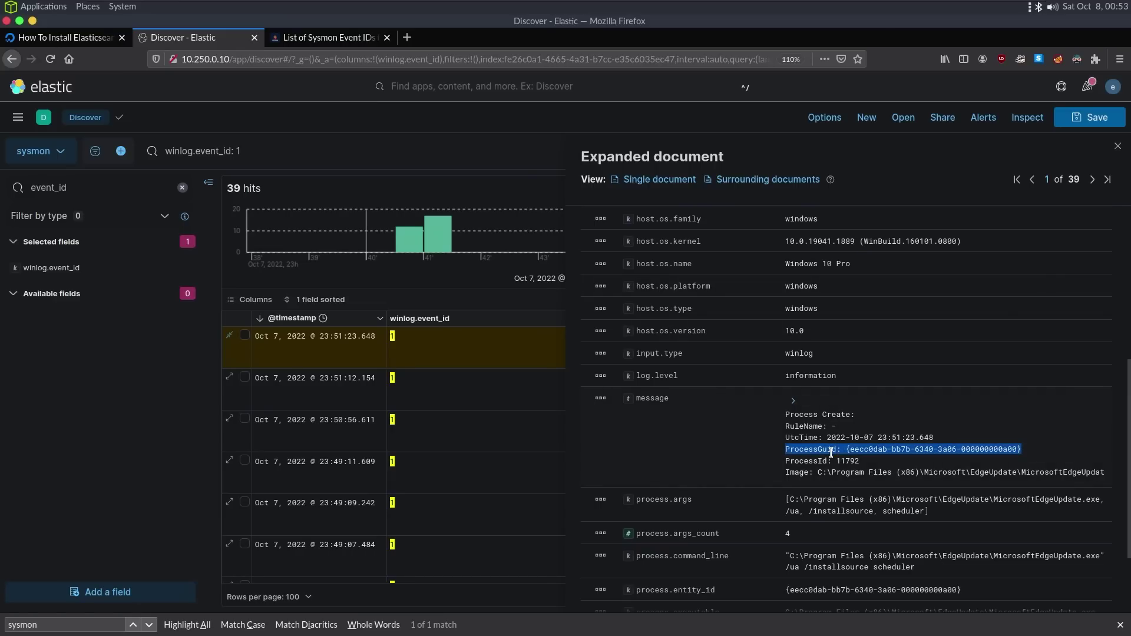
{"action": "left_click", "coordinate": [846, 424]}
{"action": "left_click", "coordinate": [795, 403]}
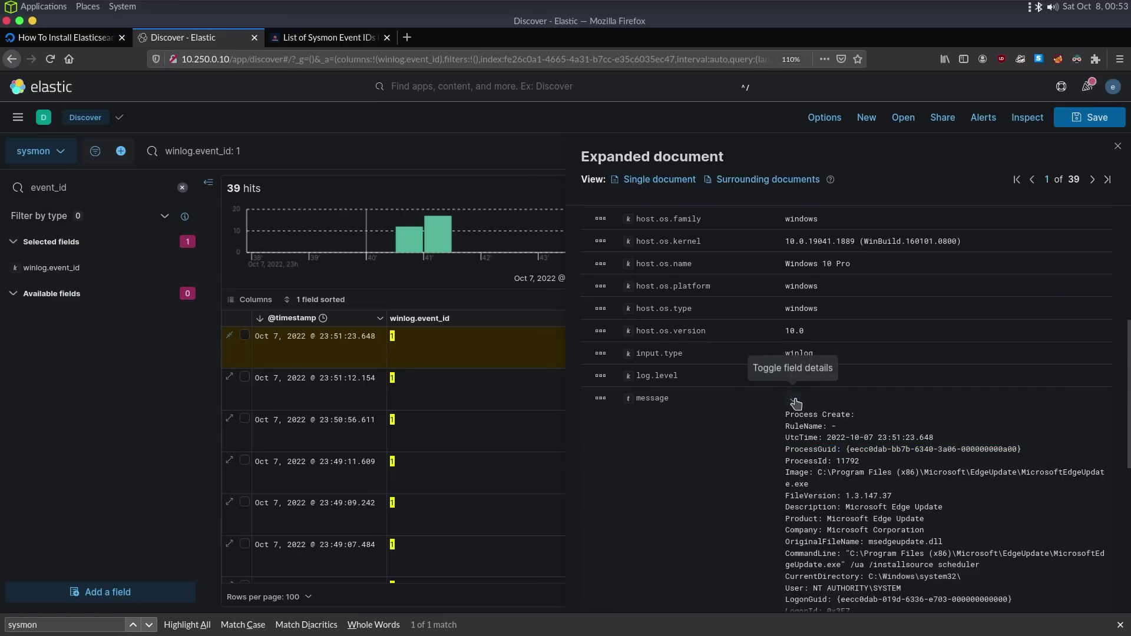
{"action": "scroll", "coordinate": [842, 444], "scroll_direction": "down", "scroll_amount": 3}
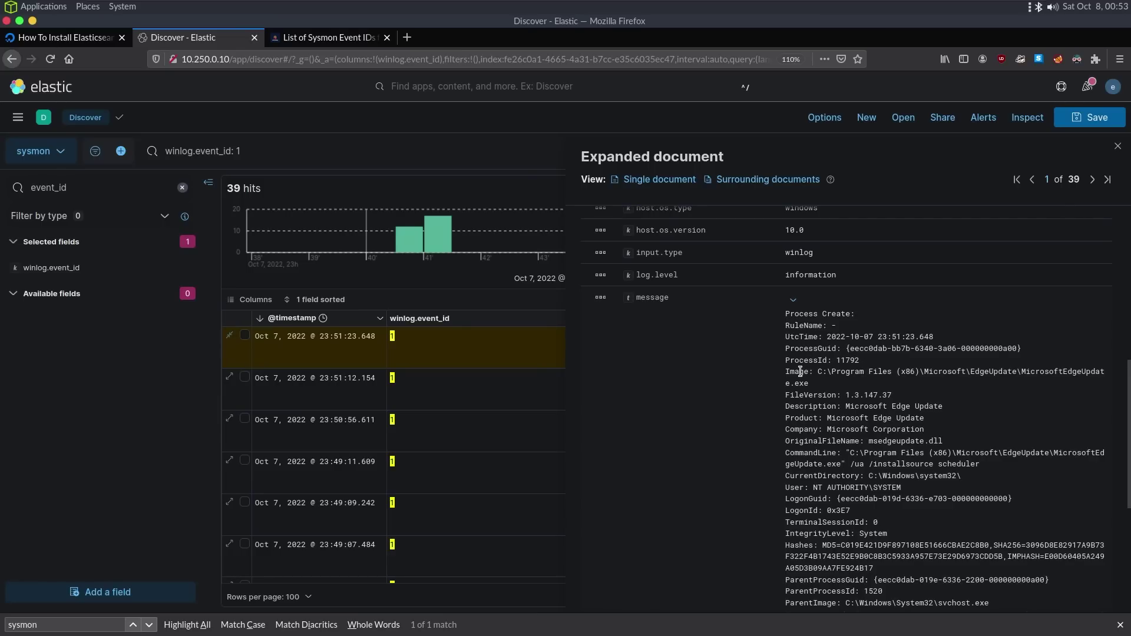
{"action": "double_click", "coordinate": [823, 440]}
{"action": "double_click", "coordinate": [821, 452]}
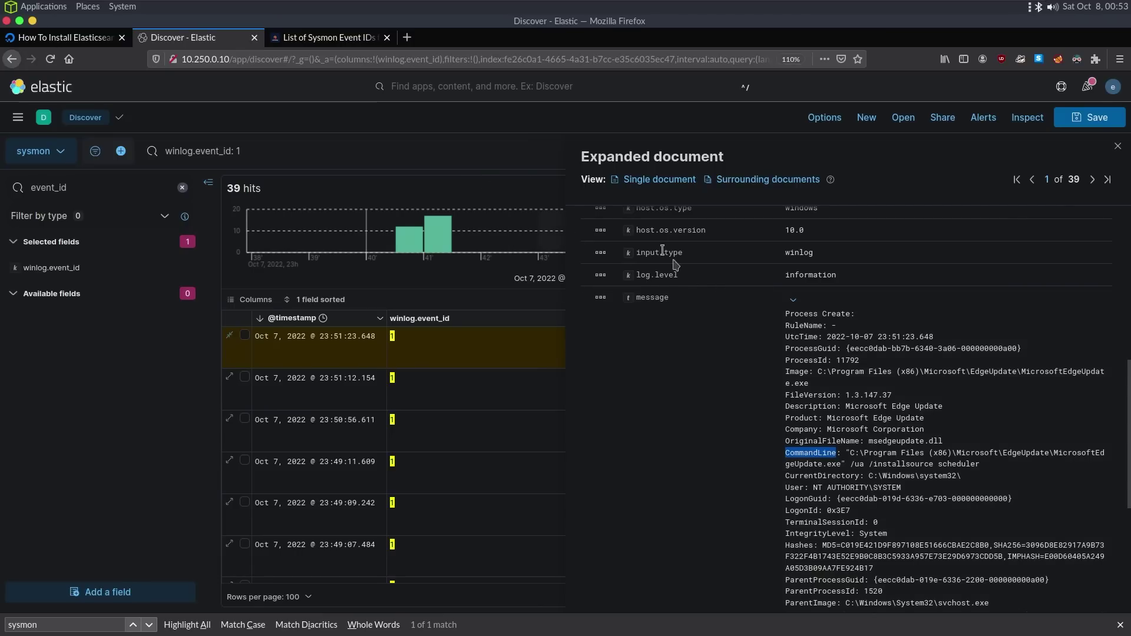
Search the fields for "origin", add process.pe.original_file_name as a column, and check its top values
{"action": "double_click", "coordinate": [66, 189]}
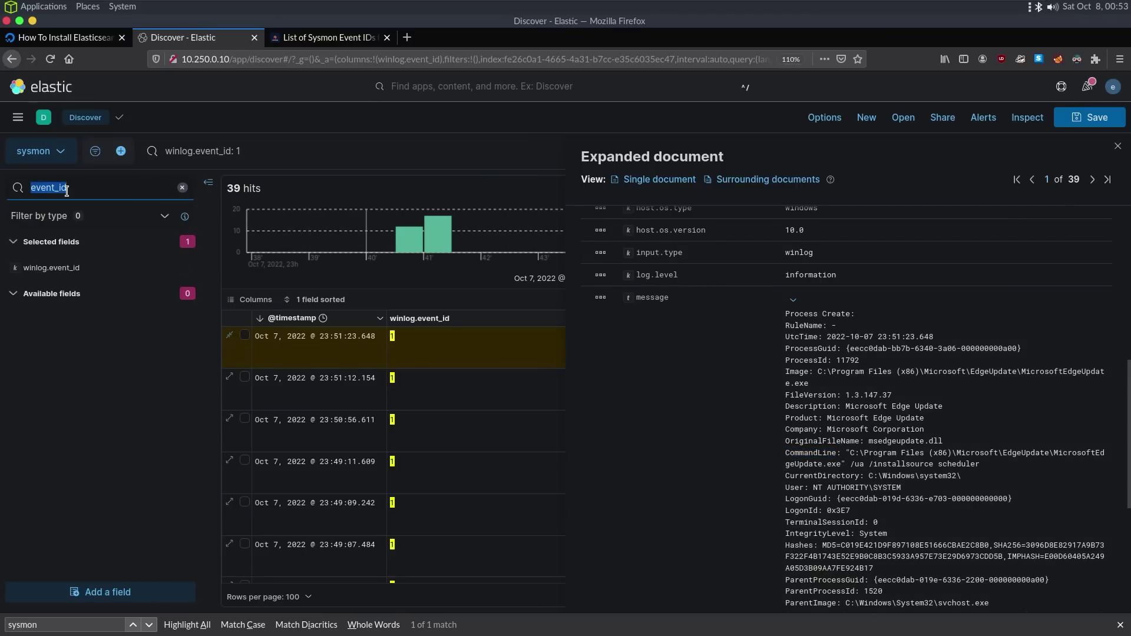
{"action": "type", "text": "origin"}
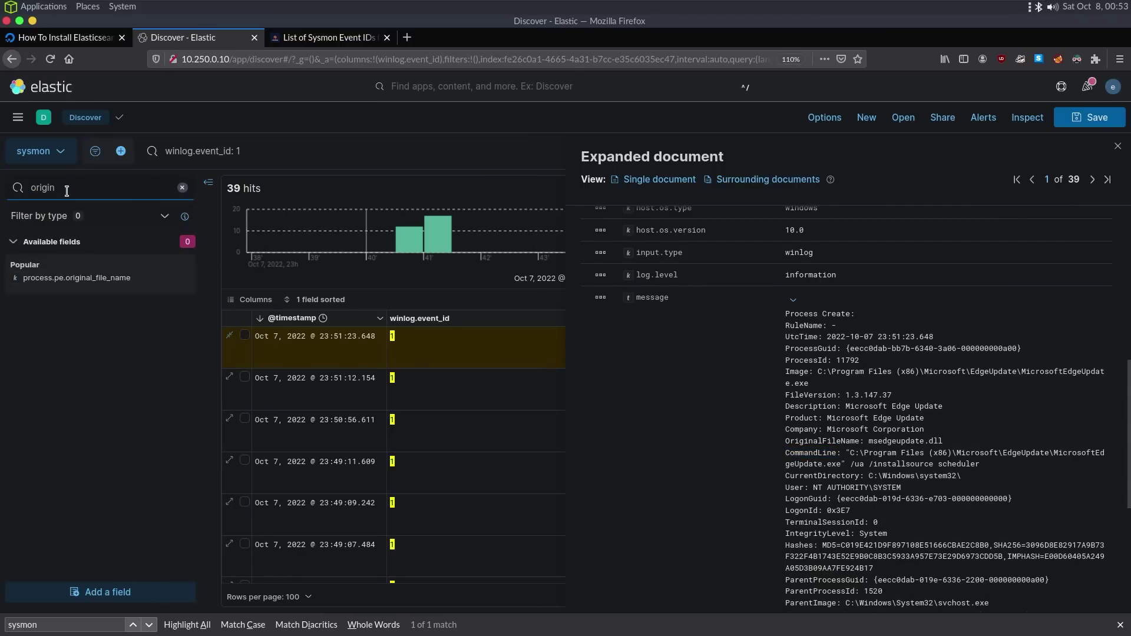
{"action": "left_click", "coordinate": [180, 278]}
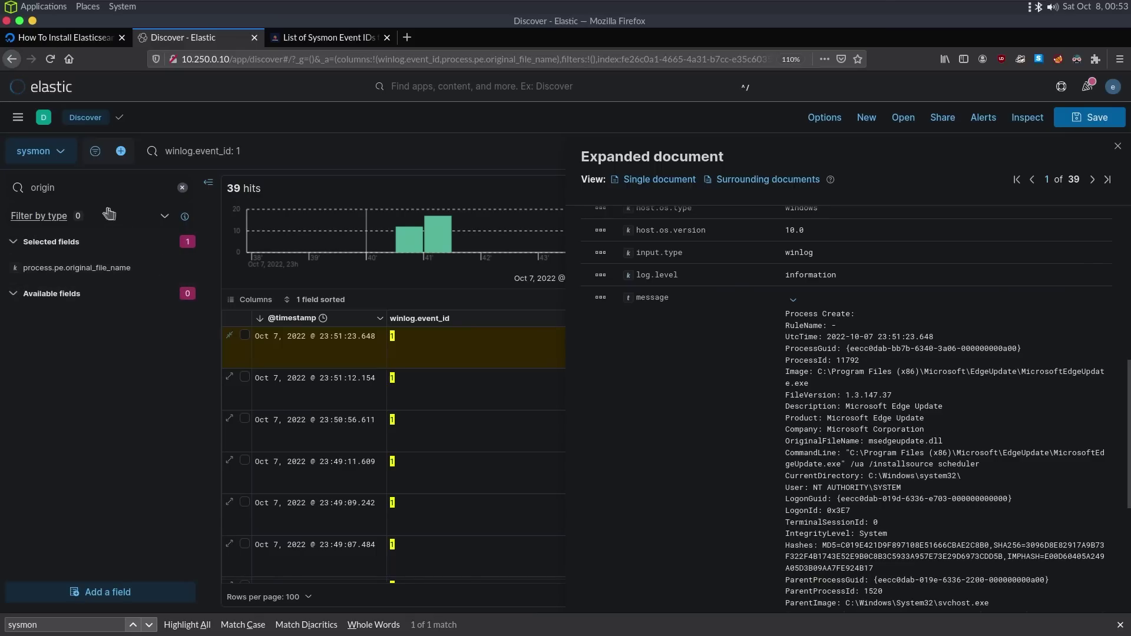
{"action": "left_click", "coordinate": [52, 273]}
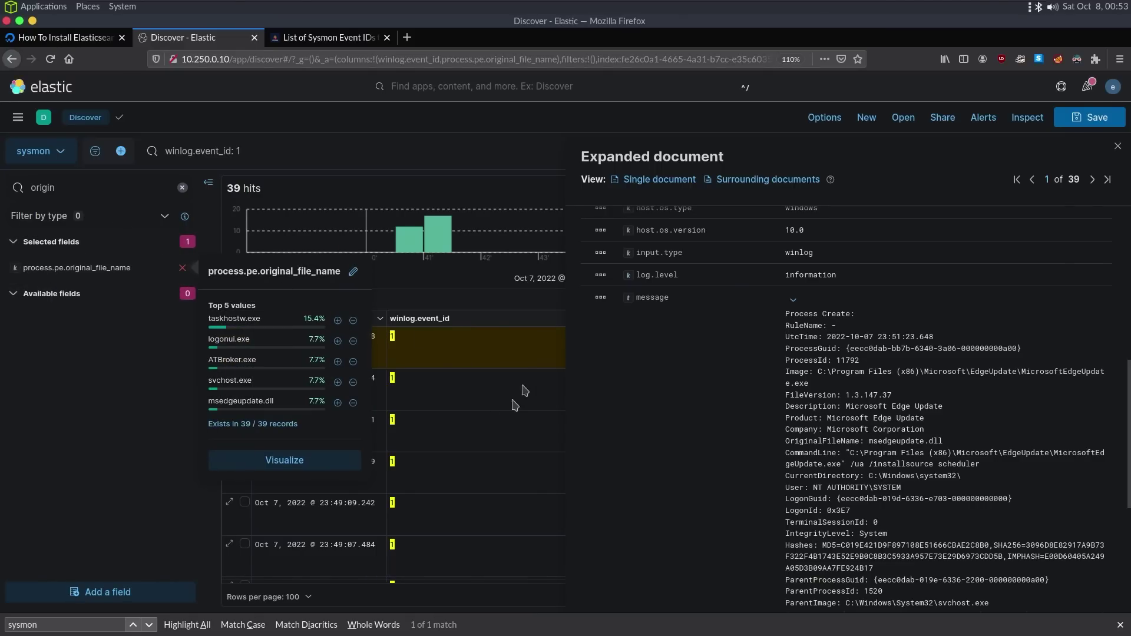
{"action": "left_click", "coordinate": [1010, 153]}
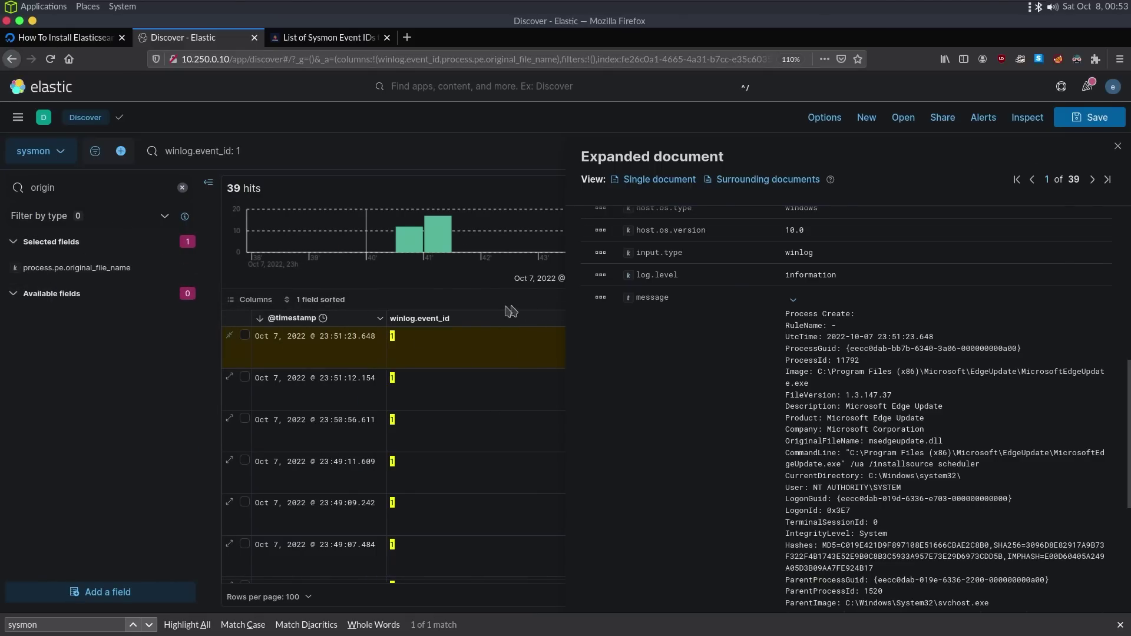
Search the fields for "host" and add host.name as a column
{"action": "double_click", "coordinate": [94, 185]}
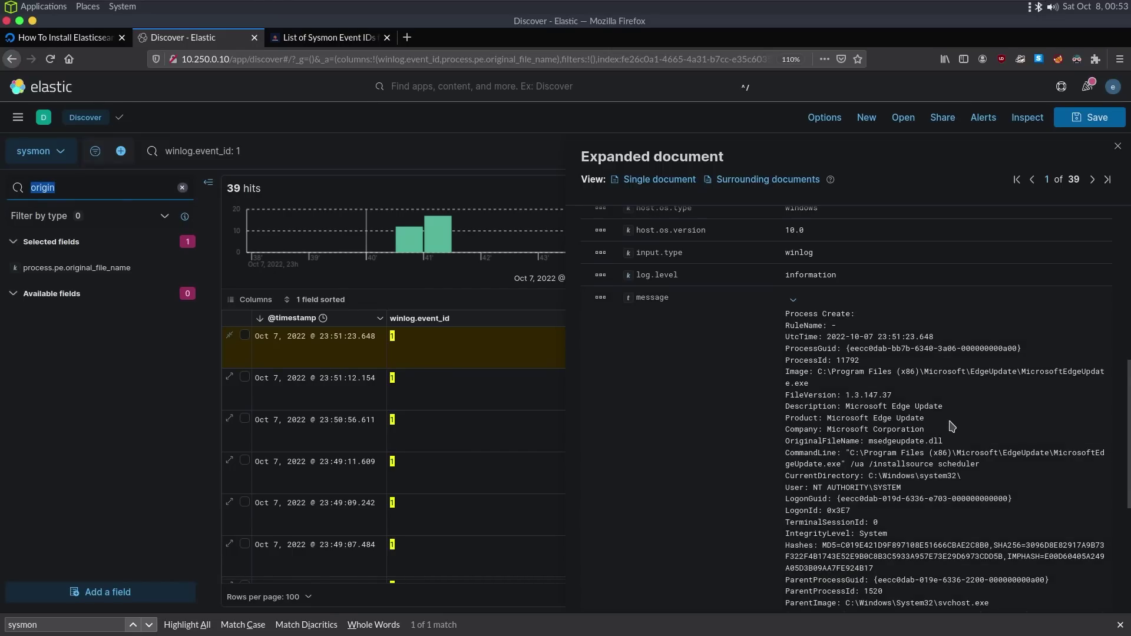
{"action": "scroll", "coordinate": [904, 568], "scroll_direction": "down", "scroll_amount": 2}
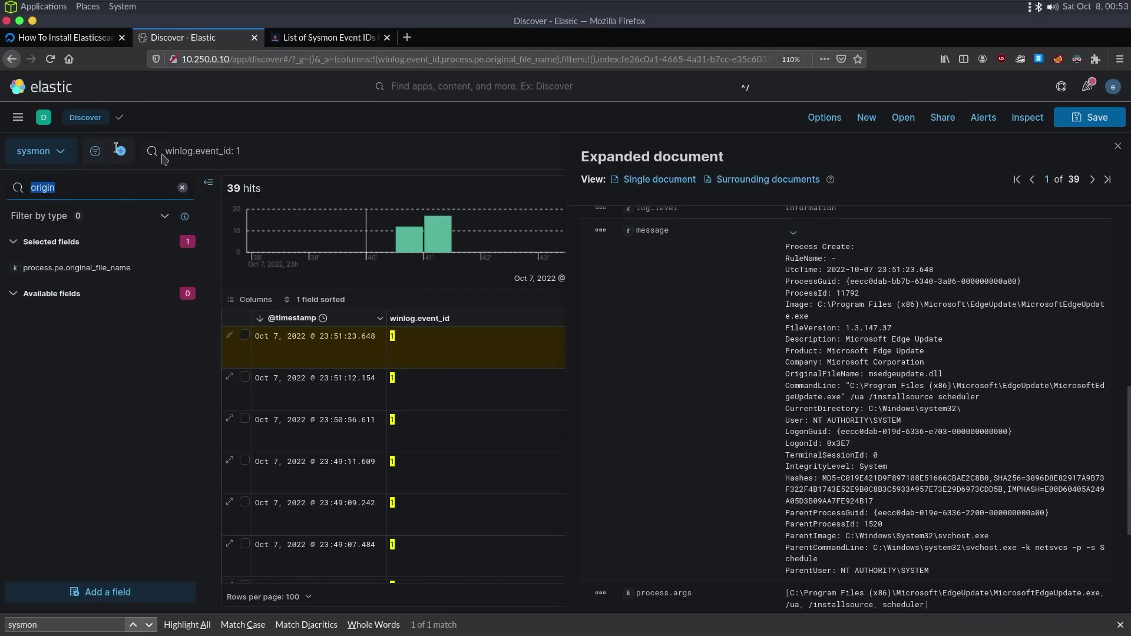
{"action": "type", "text": "host"}
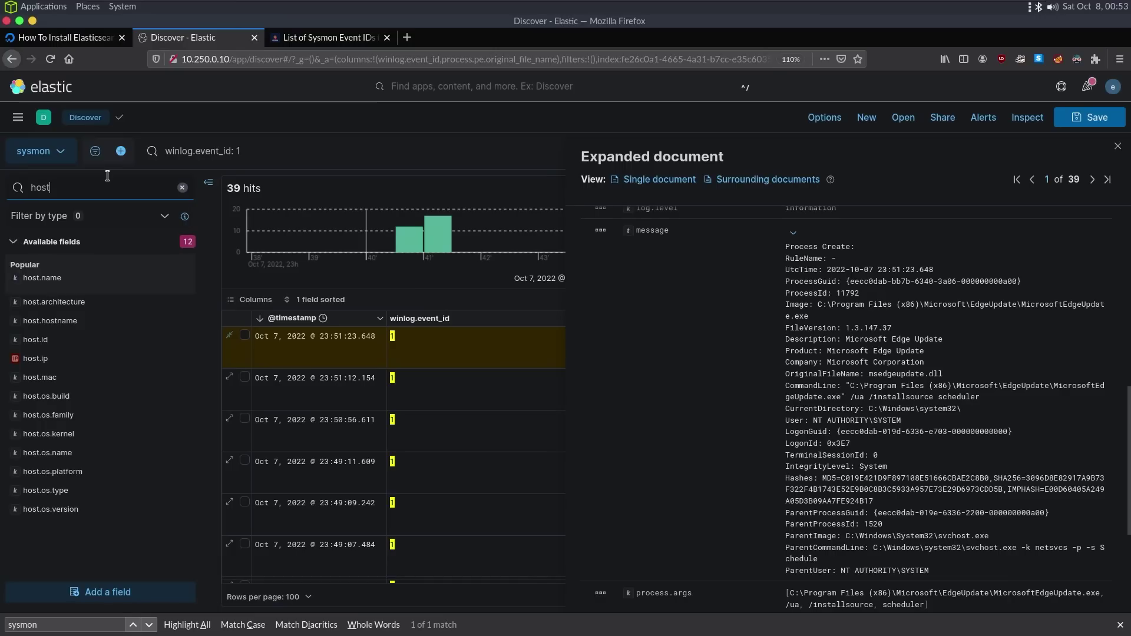
{"action": "left_click", "coordinate": [182, 278]}
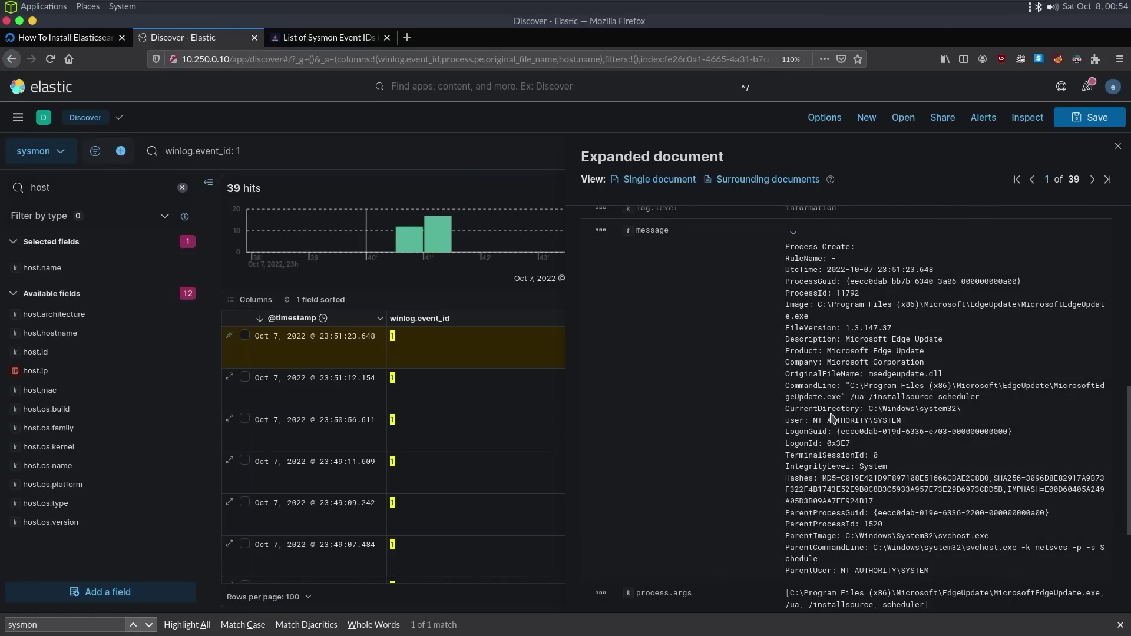
Search the fields for "dire", add process.working_directory as a column, and close the expanded document
{"action": "double_click", "coordinate": [89, 187]}
{"action": "type", "text": "curren"}
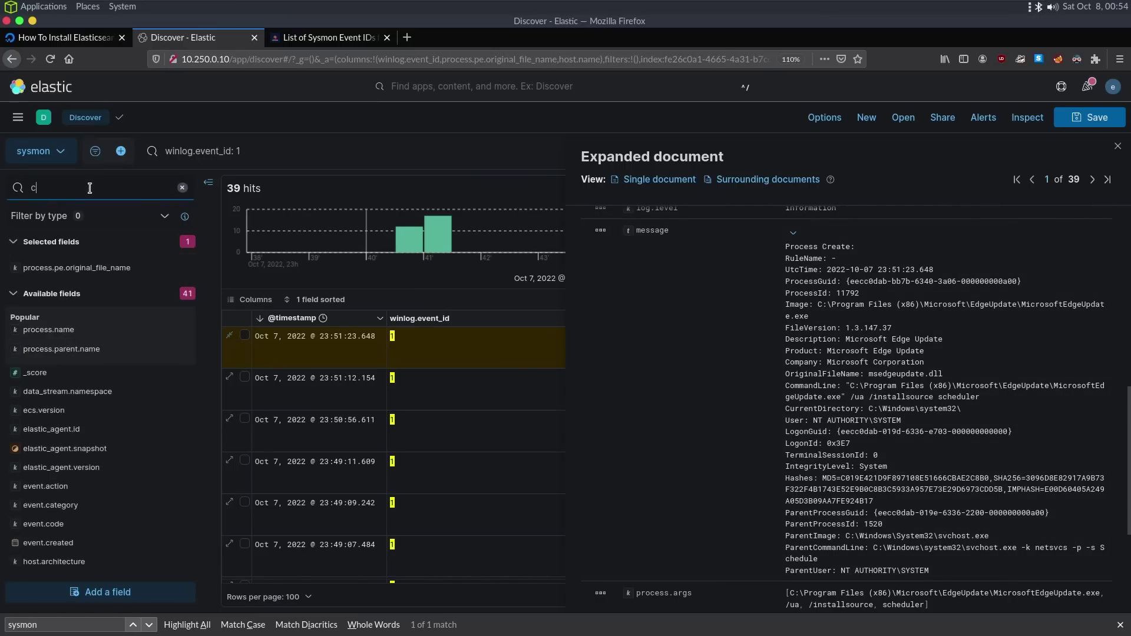
{"action": "key", "text": "BackSpace"}
{"action": "key", "text": "BackSpace"}
{"action": "key", "text": "BackSpace"}
{"action": "key", "text": "BackSpace"}
{"action": "key", "text": "BackSpace"}
{"action": "type", "text": "dire"}
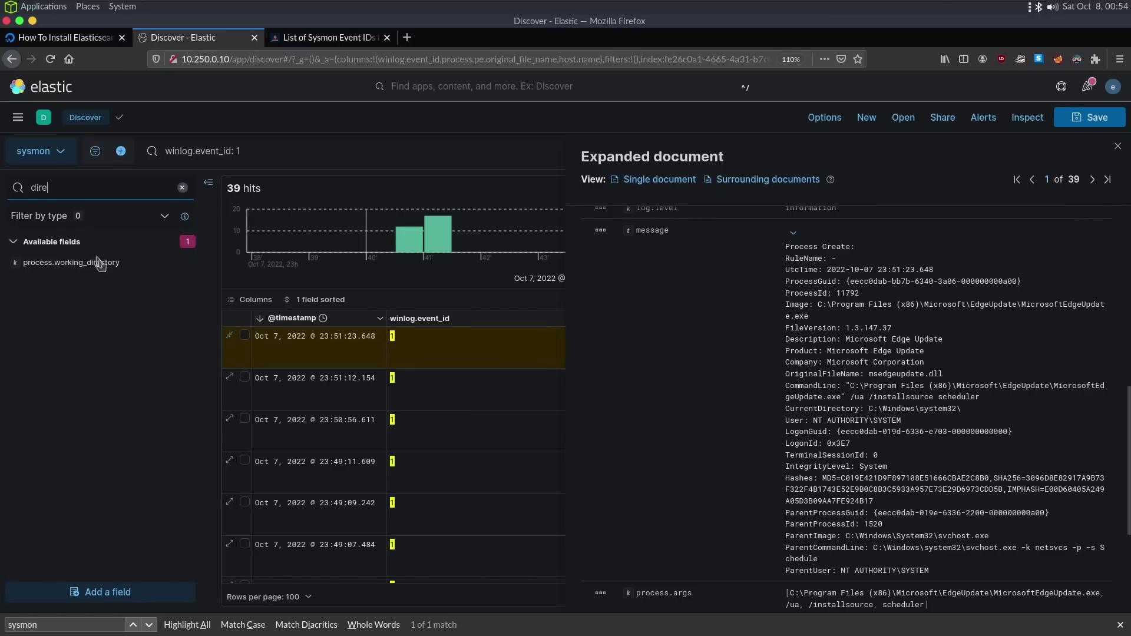
{"action": "left_click", "coordinate": [183, 262]}
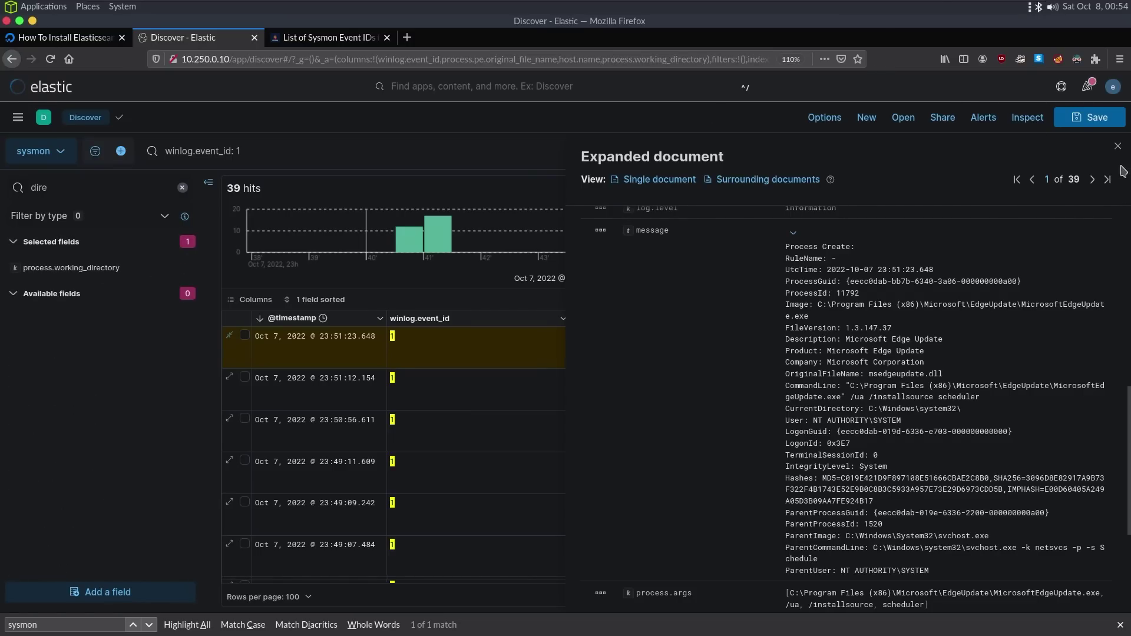
{"action": "left_click", "coordinate": [1117, 146]}
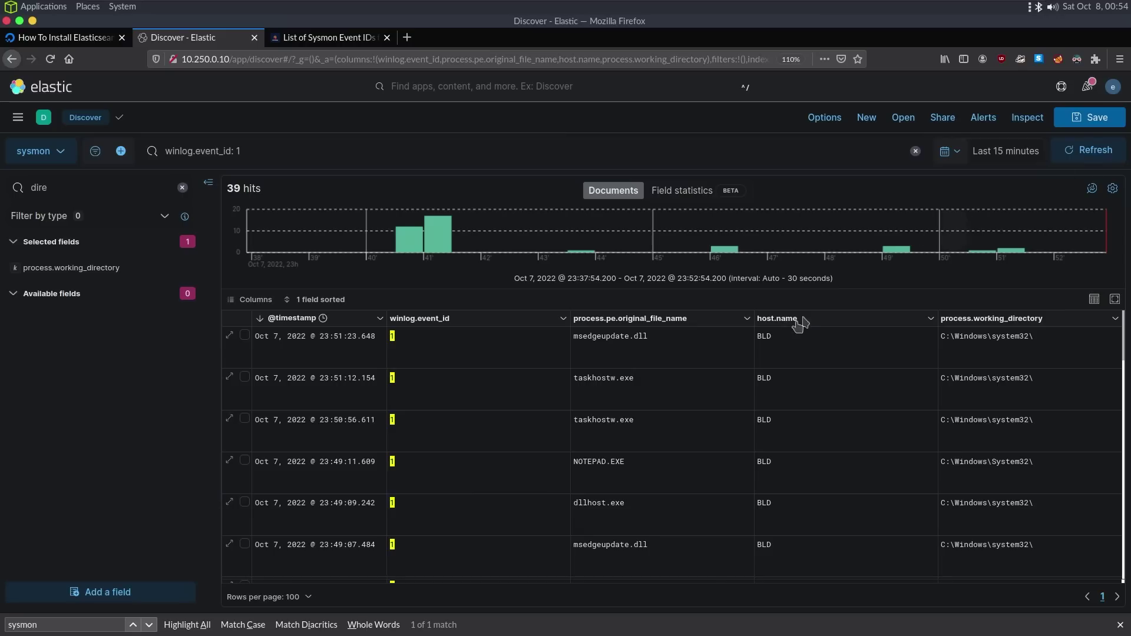
Remove the winlog.event_id column and move host.name ahead of process.pe.original_file_name
{"action": "double_click", "coordinate": [596, 341]}
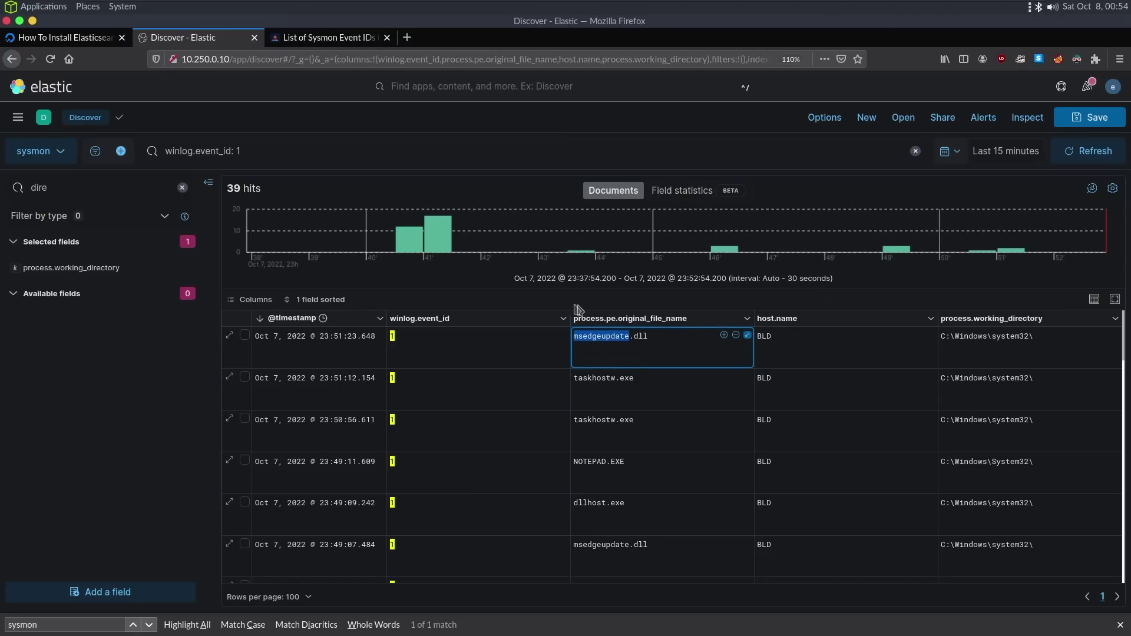
{"action": "left_click", "coordinate": [562, 318]}
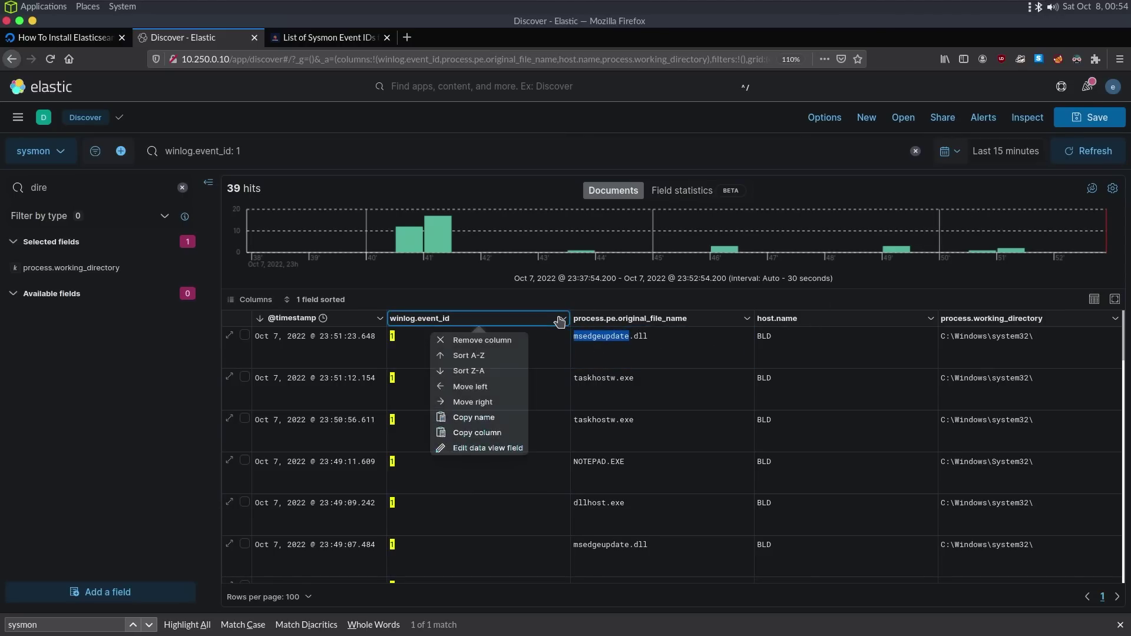
{"action": "left_click", "coordinate": [507, 342]}
{"action": "left_click", "coordinate": [868, 318]}
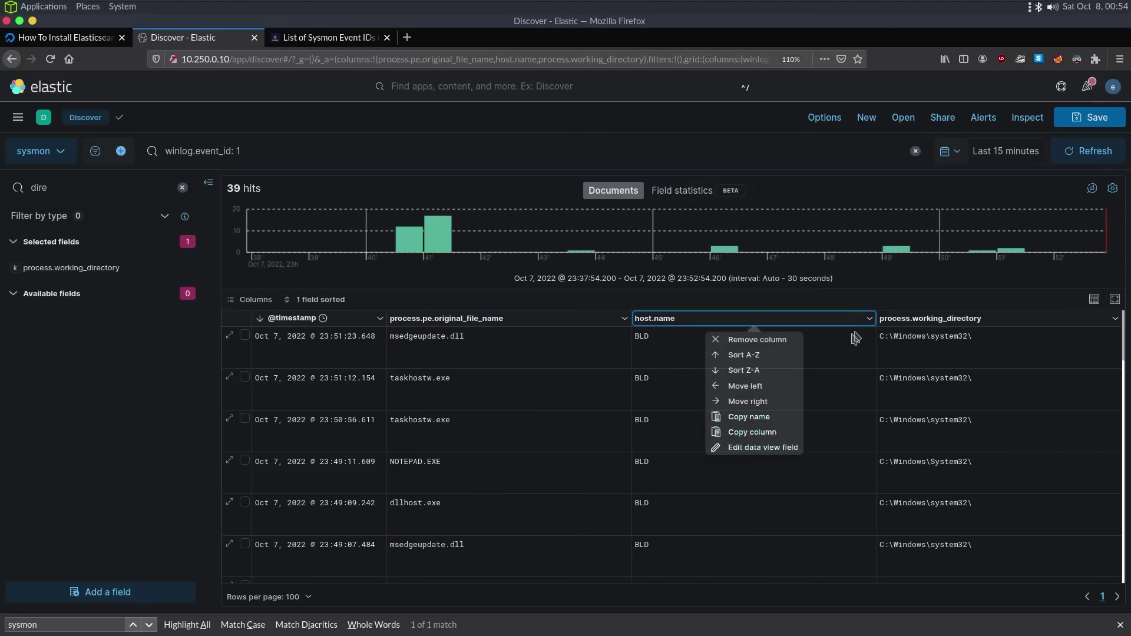
{"action": "left_click", "coordinate": [765, 387]}
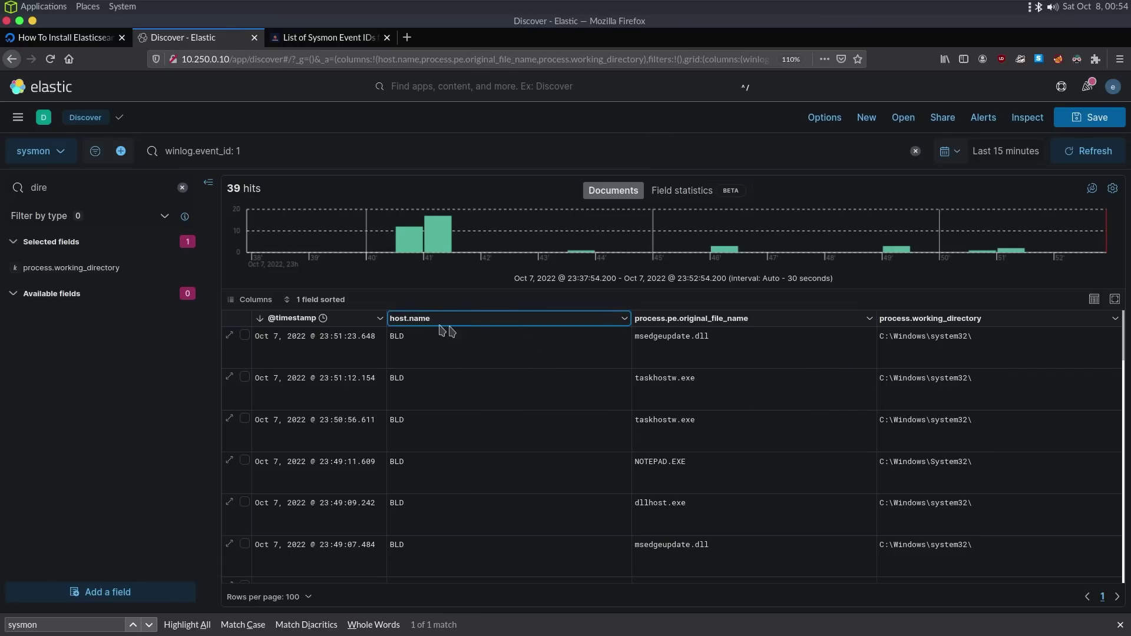
Review the listed file names and working directories, and filter out events whose process.working_directory is C:\Windows\system32\
{"action": "triple_click", "coordinate": [704, 336]}
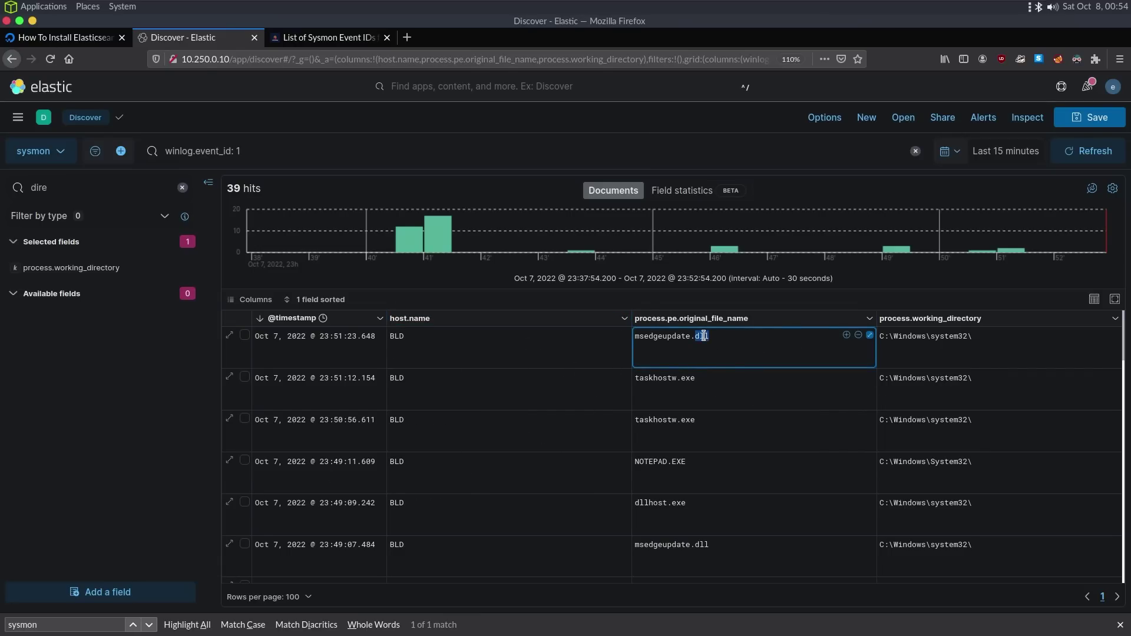
{"action": "triple_click", "coordinate": [725, 390]}
{"action": "double_click", "coordinate": [720, 422]}
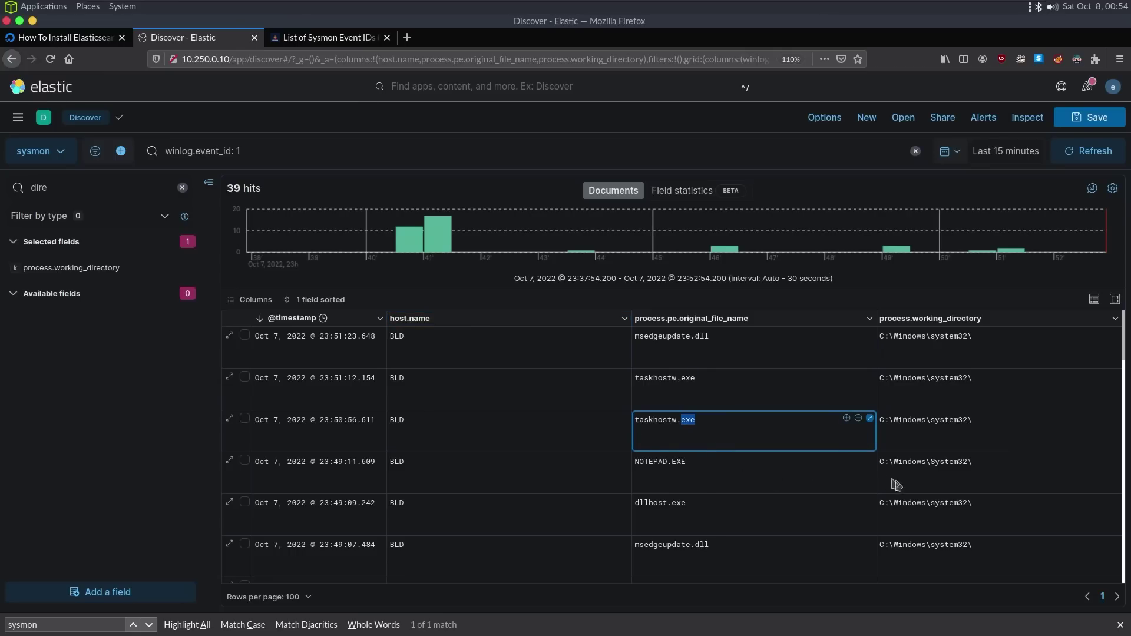
{"action": "scroll", "coordinate": [948, 400], "scroll_direction": "down", "scroll_amount": 15}
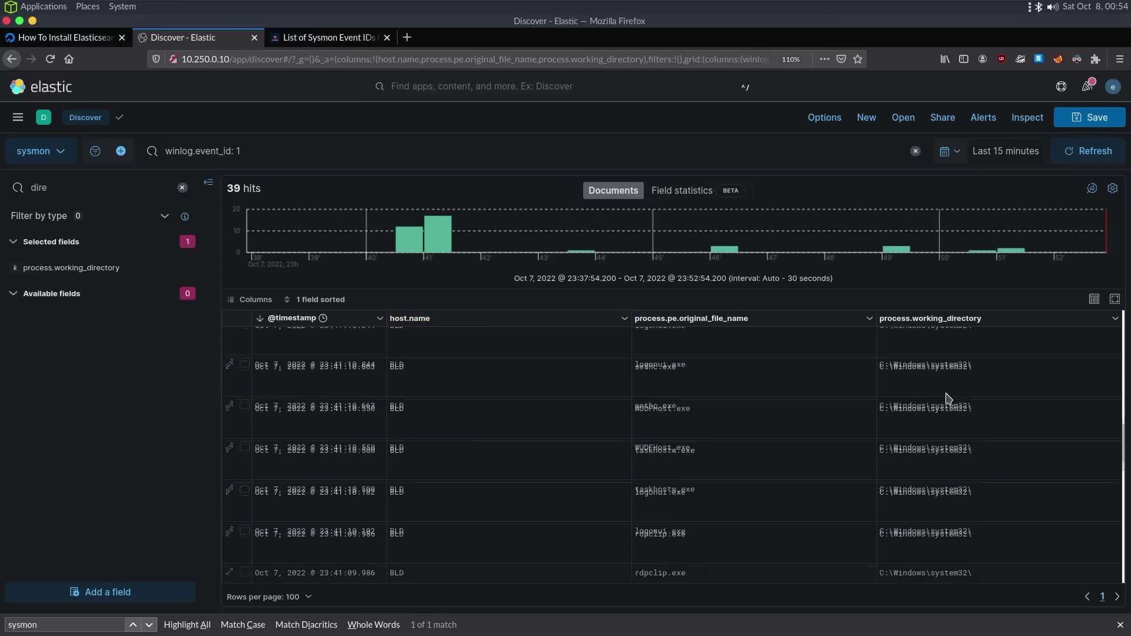
{"action": "scroll", "coordinate": [948, 399], "scroll_direction": "up", "scroll_amount": 5}
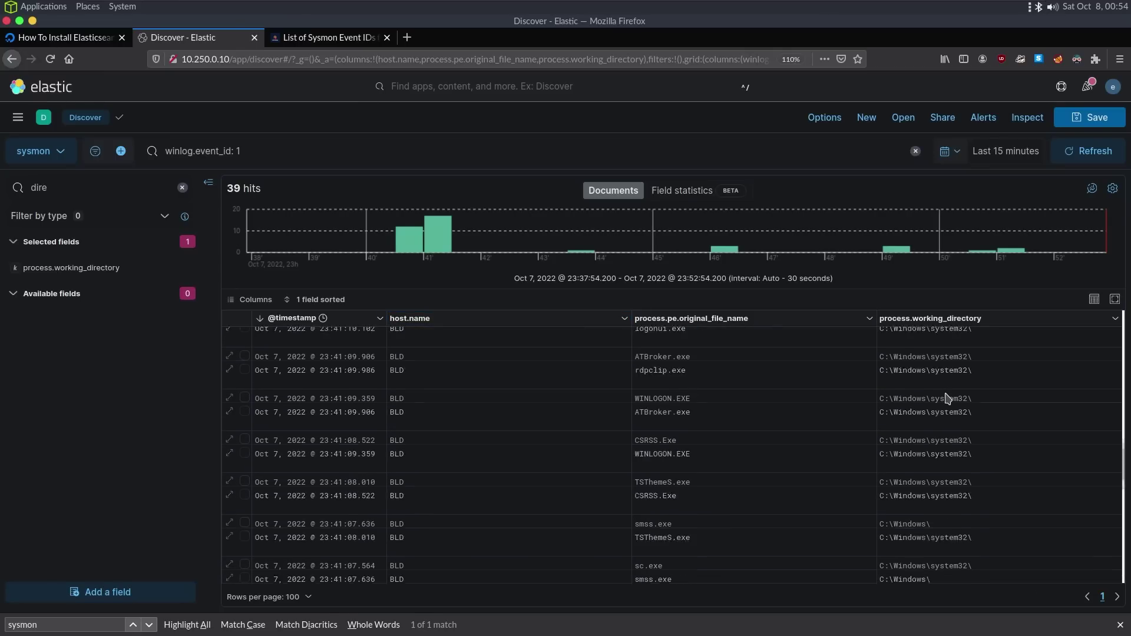
{"action": "scroll", "coordinate": [1060, 358], "scroll_direction": "up", "scroll_amount": 5}
{"action": "left_click", "coordinate": [1040, 378]}
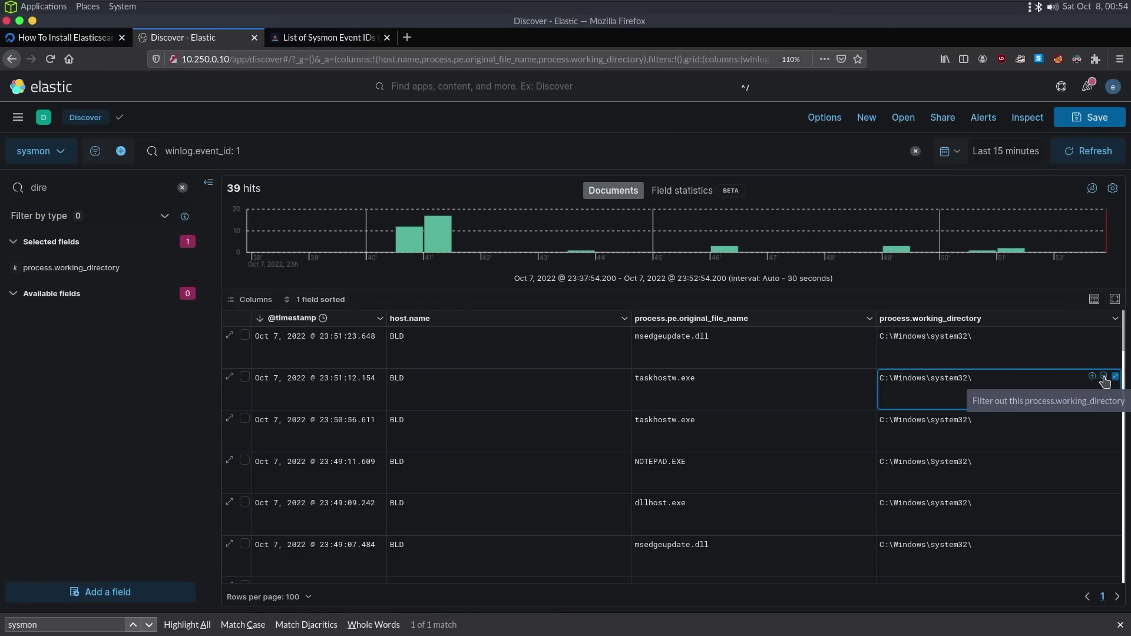
{"action": "left_click", "coordinate": [1103, 380]}
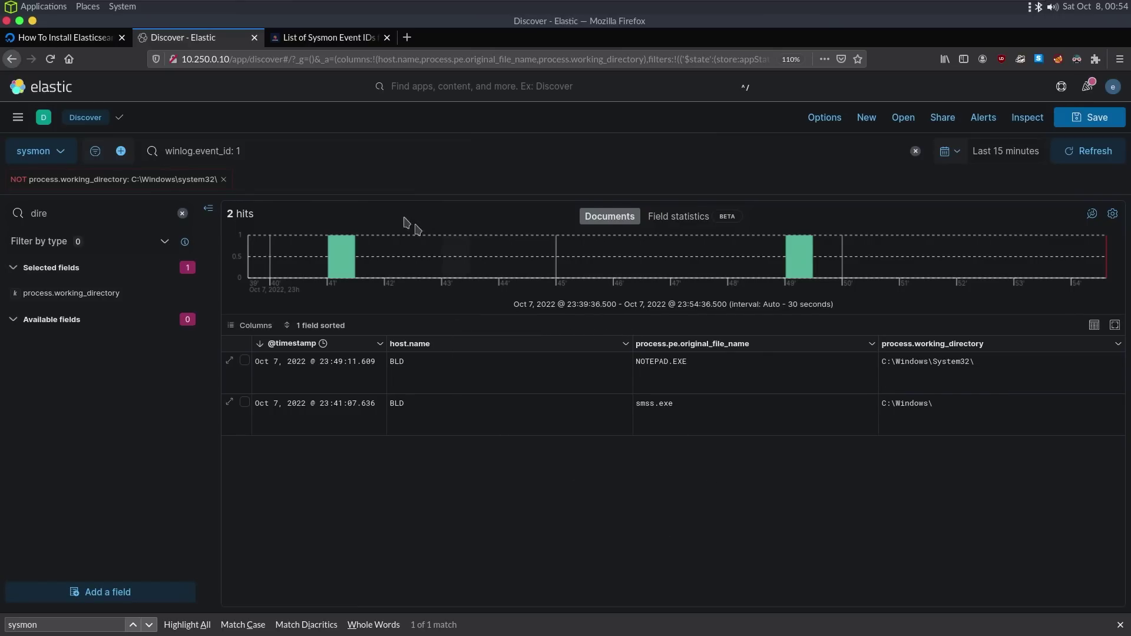
Look through the Sysmon event ID article for the DNS query event and the remaining IDs down to the references
{"action": "double_click", "coordinate": [315, 144]}
{"action": "key", "text": "alt"}
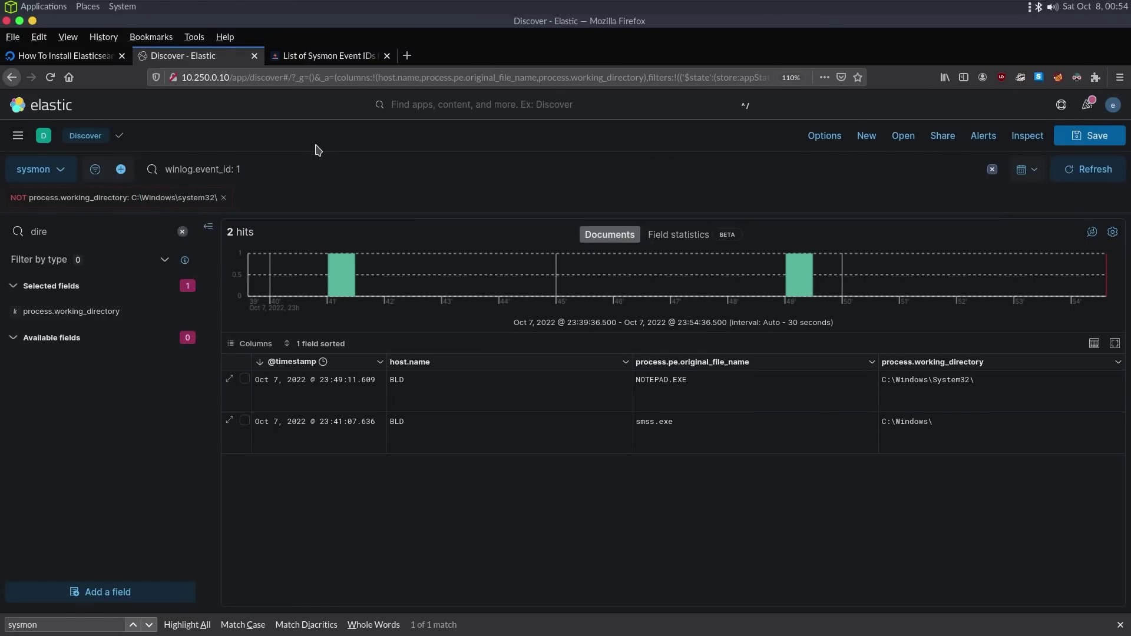
{"action": "key", "text": "alt"}
{"action": "left_click", "coordinate": [328, 38]}
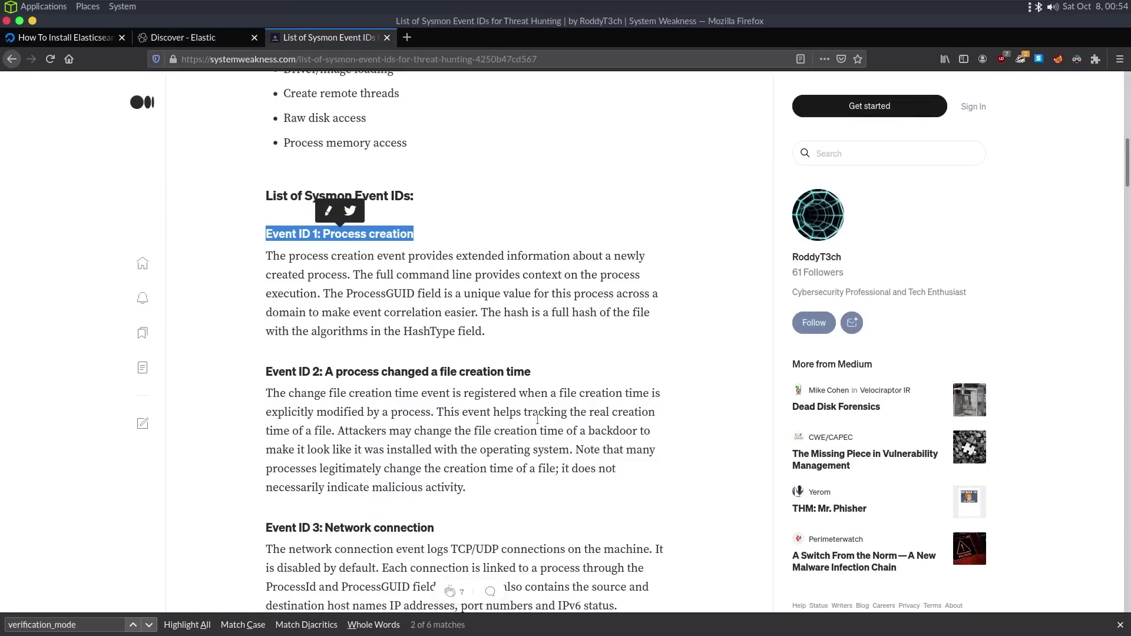
{"action": "scroll", "coordinate": [494, 339], "scroll_direction": "down", "scroll_amount": 20}
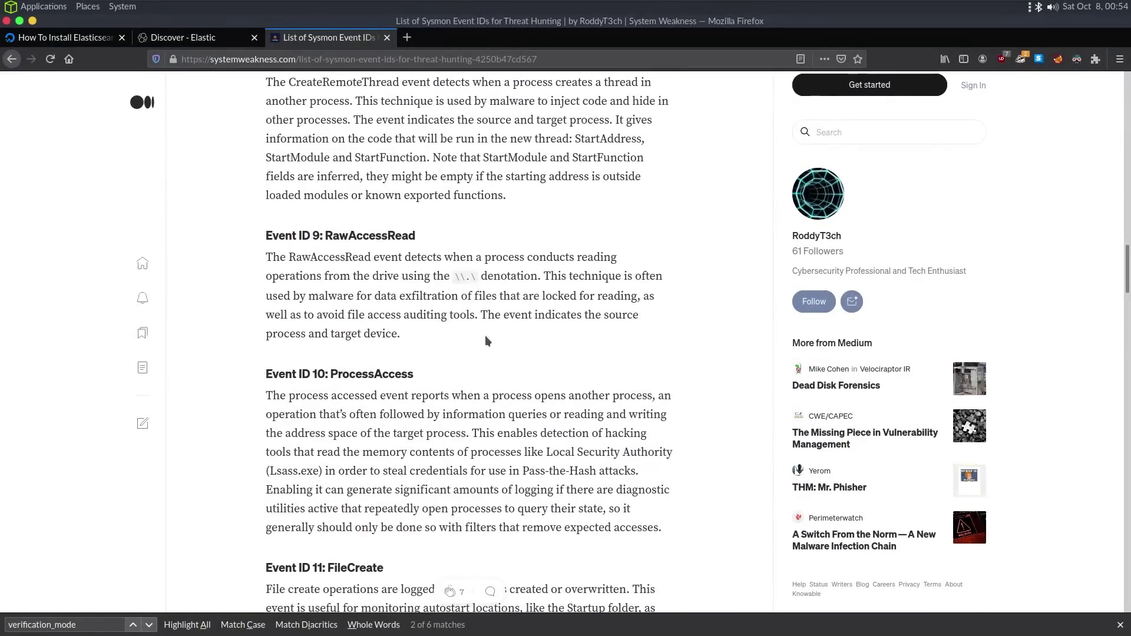
{"action": "scroll", "coordinate": [485, 334], "scroll_direction": "down", "scroll_amount": 2}
{"action": "scroll", "coordinate": [484, 336], "scroll_direction": "down", "scroll_amount": 10}
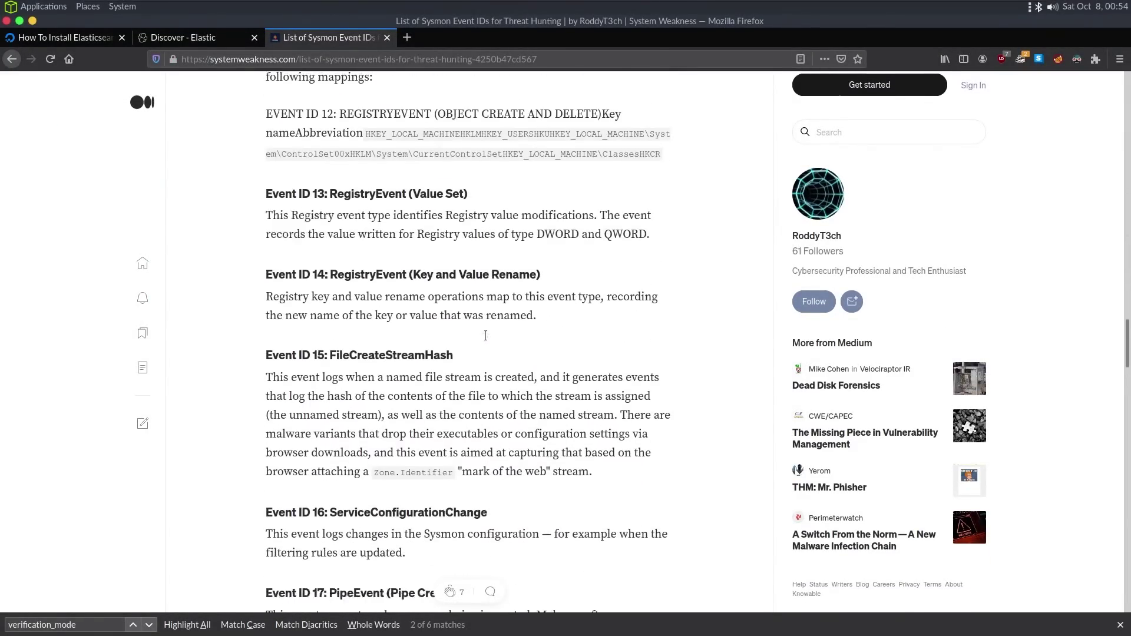
{"action": "scroll", "coordinate": [484, 334], "scroll_direction": "down", "scroll_amount": 1}
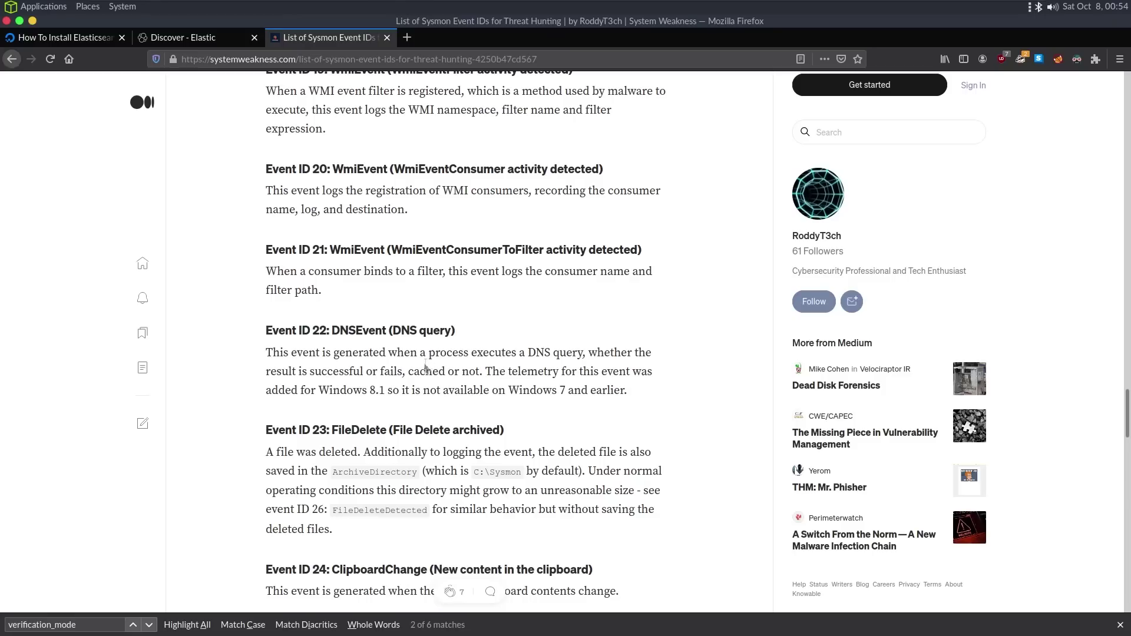
{"action": "triple_click", "coordinate": [315, 330]}
{"action": "scroll", "coordinate": [576, 485], "scroll_direction": "down", "scroll_amount": 10}
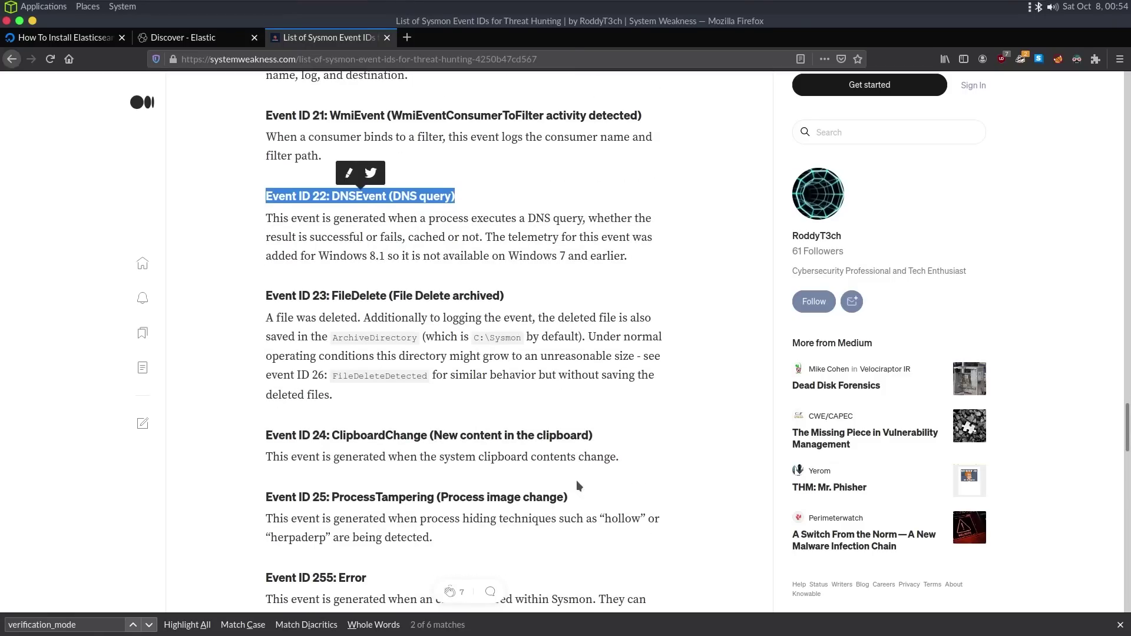
{"action": "key", "text": "alt+Tab"}
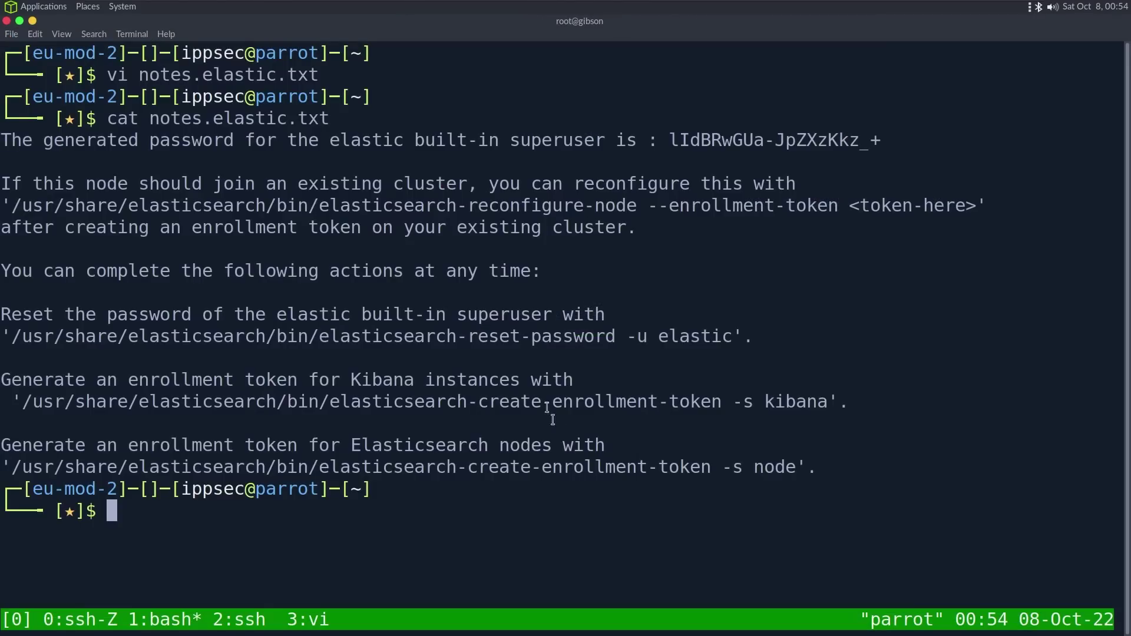
{"action": "key", "text": "alt+Tab"}
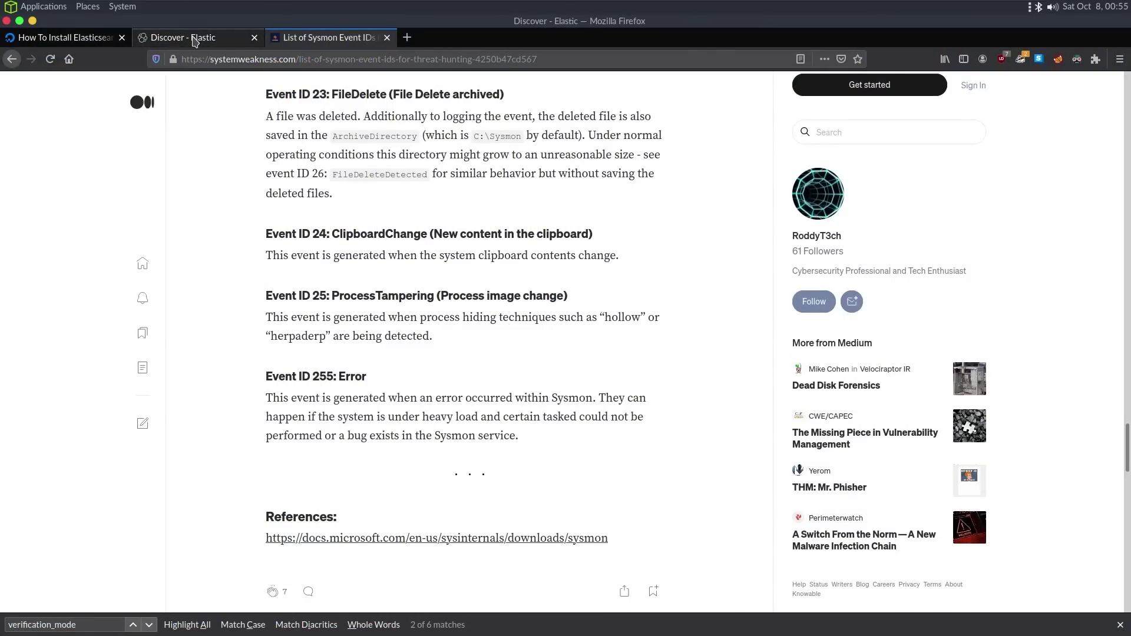
Return to Discover, change the query to winlog.event_id: 22, and remove the process.working_directory exclusion filter
{"action": "left_click", "coordinate": [196, 37]}
{"action": "key", "text": "BackSpace"}
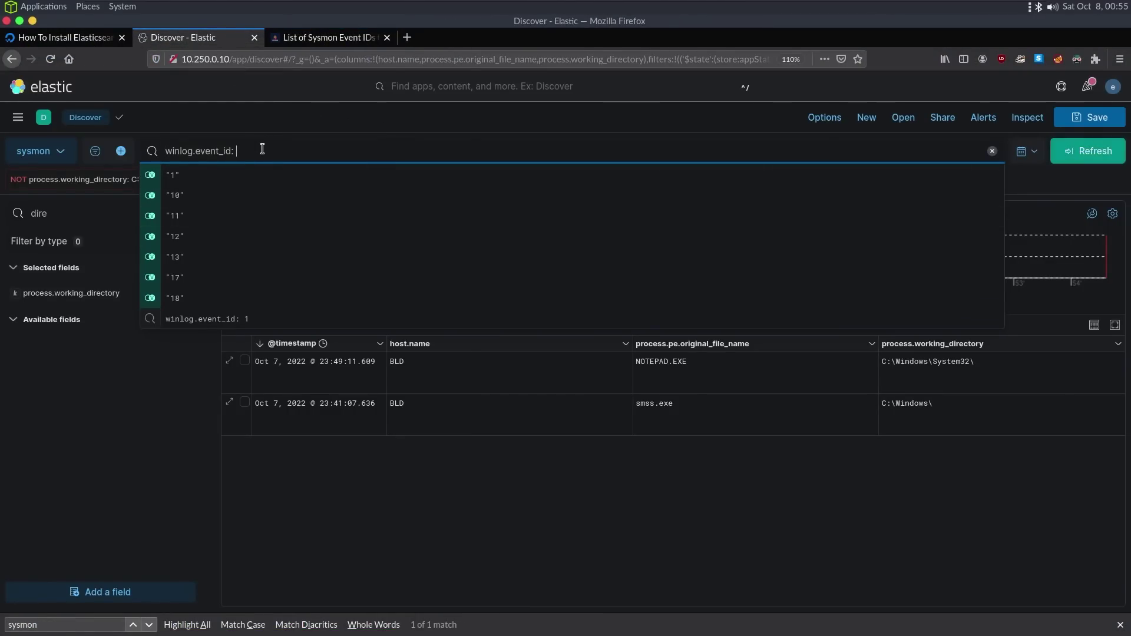
{"action": "type", "text": "22"}
{"action": "key", "text": "Return"}
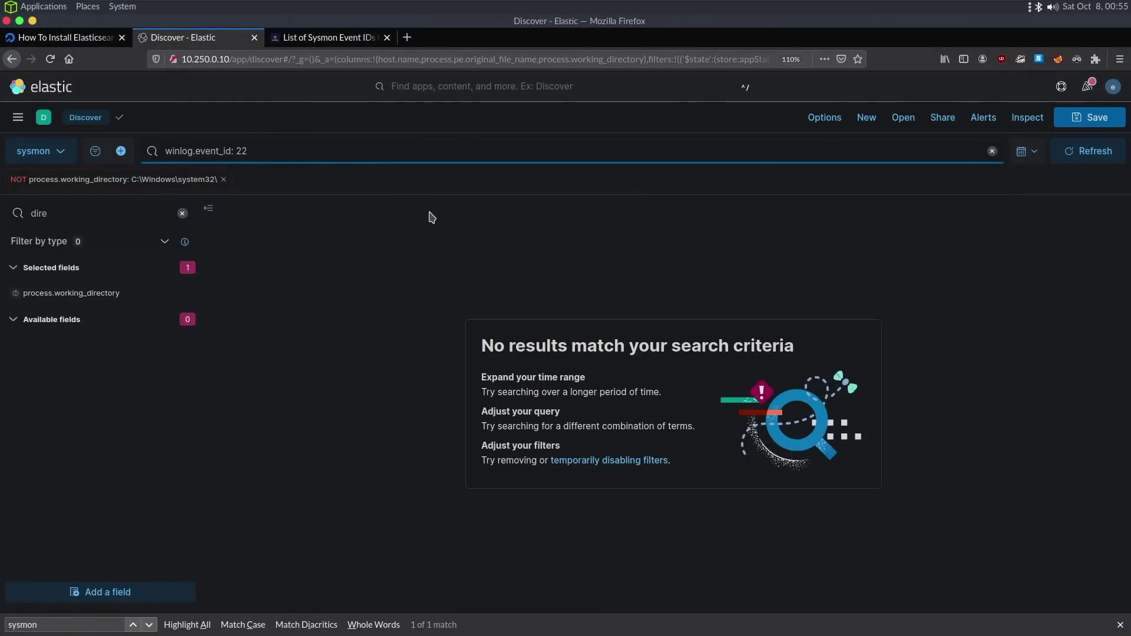
{"action": "left_click", "coordinate": [223, 179]}
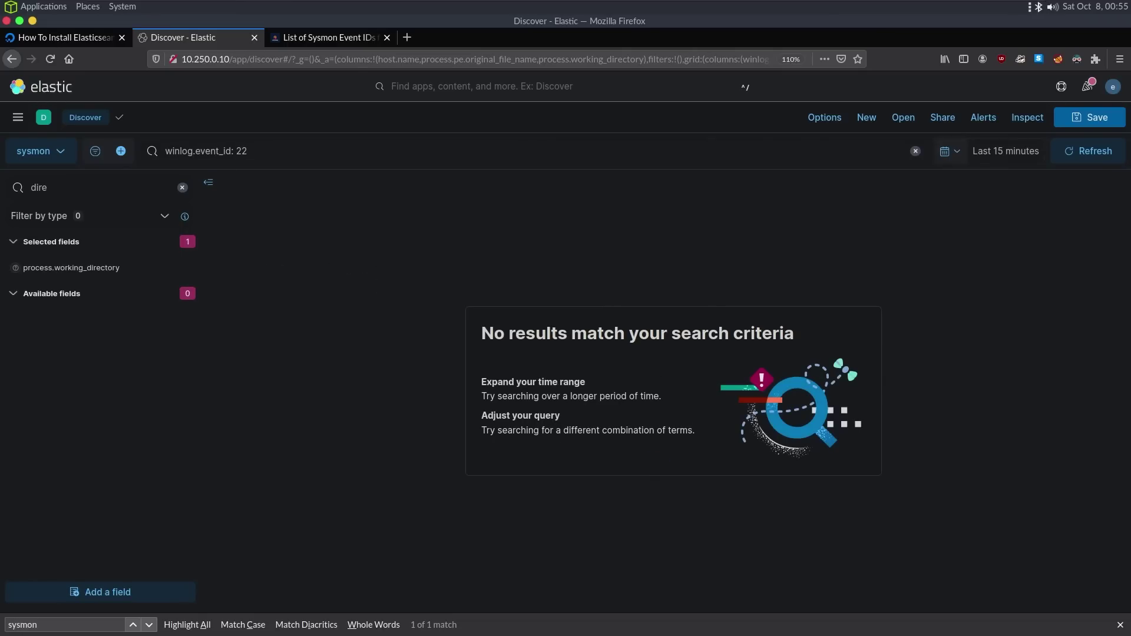
On the Windows machine, open ippsec.rocks in Microsoft Edge, close the extra new tab, and enter "s" as the site's search term
{"action": "left_click", "coordinate": [608, 340]}
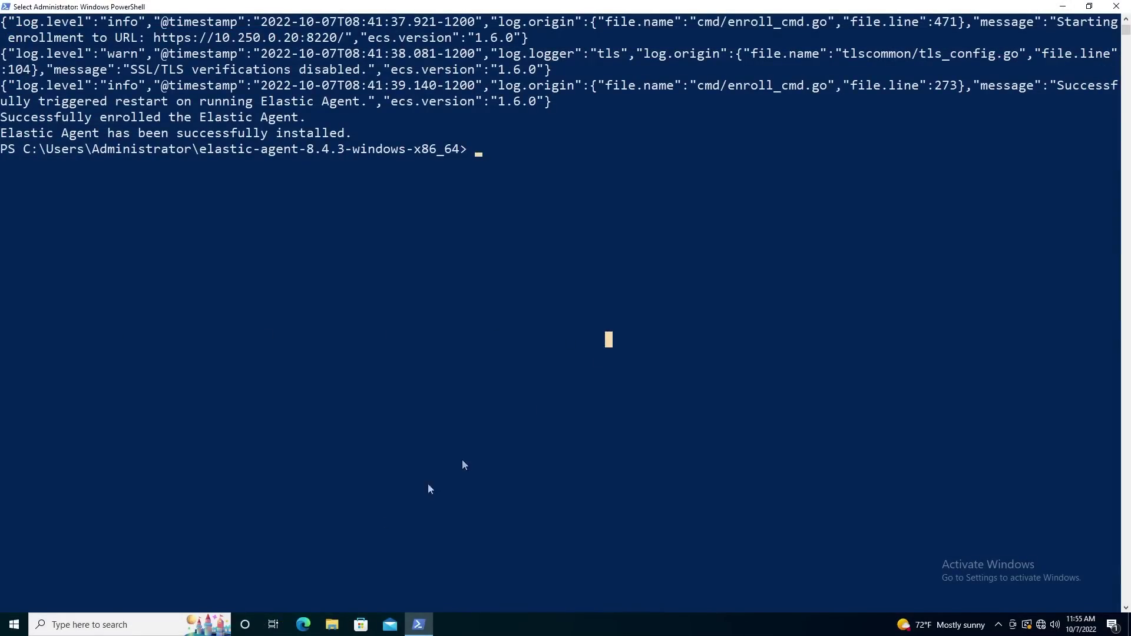
{"action": "left_click", "coordinate": [299, 621]}
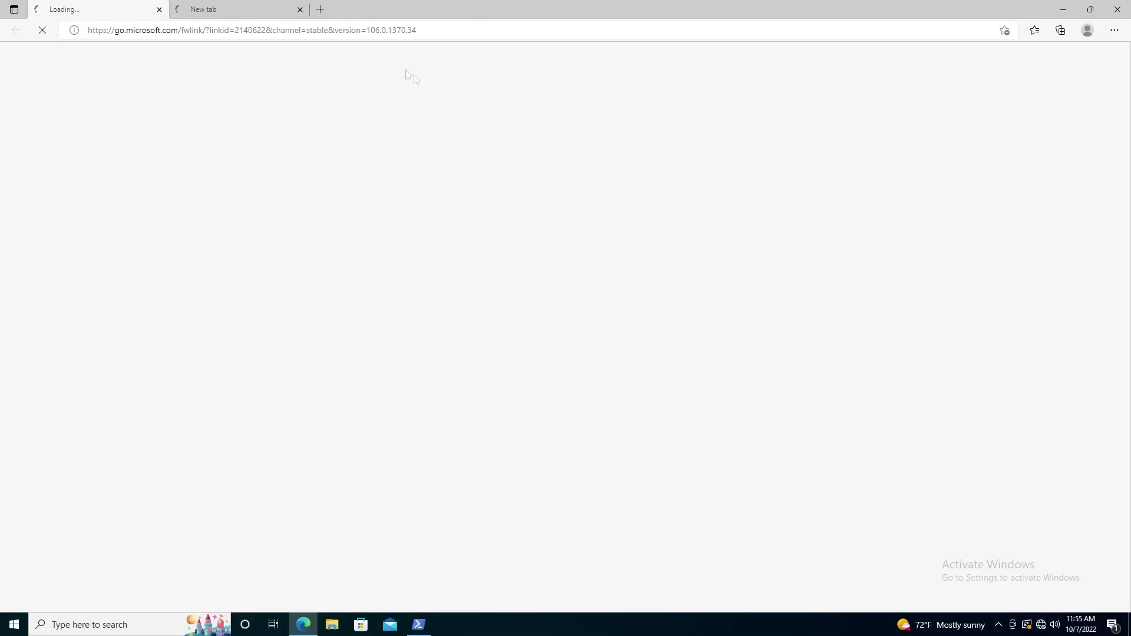
{"action": "left_click", "coordinate": [356, 29]}
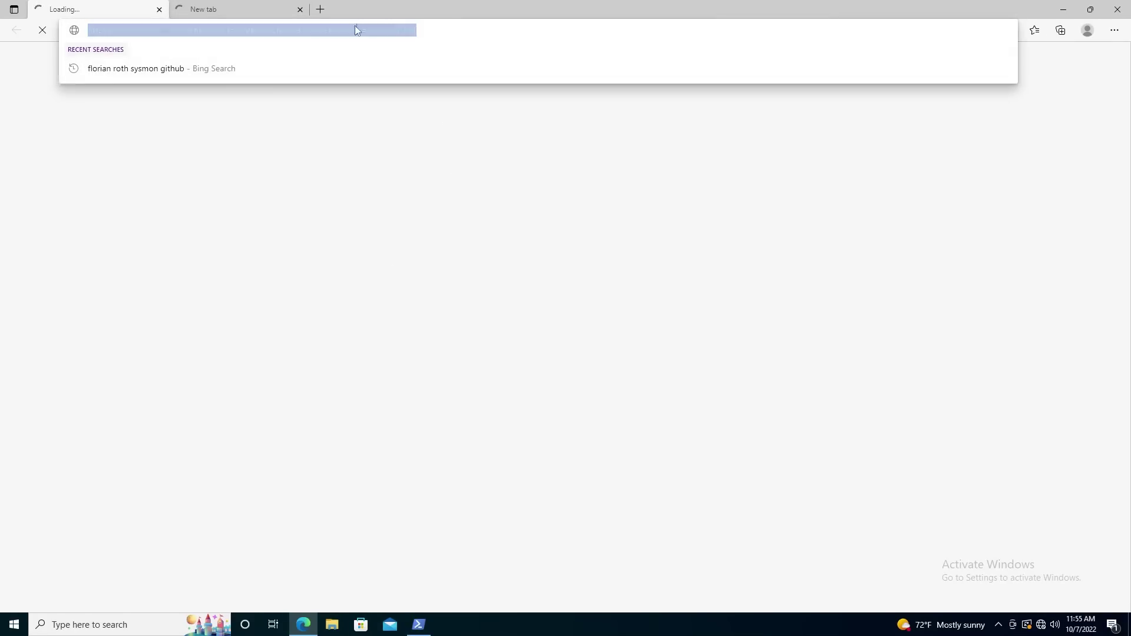
{"action": "type", "text": "ippsec.rock"}
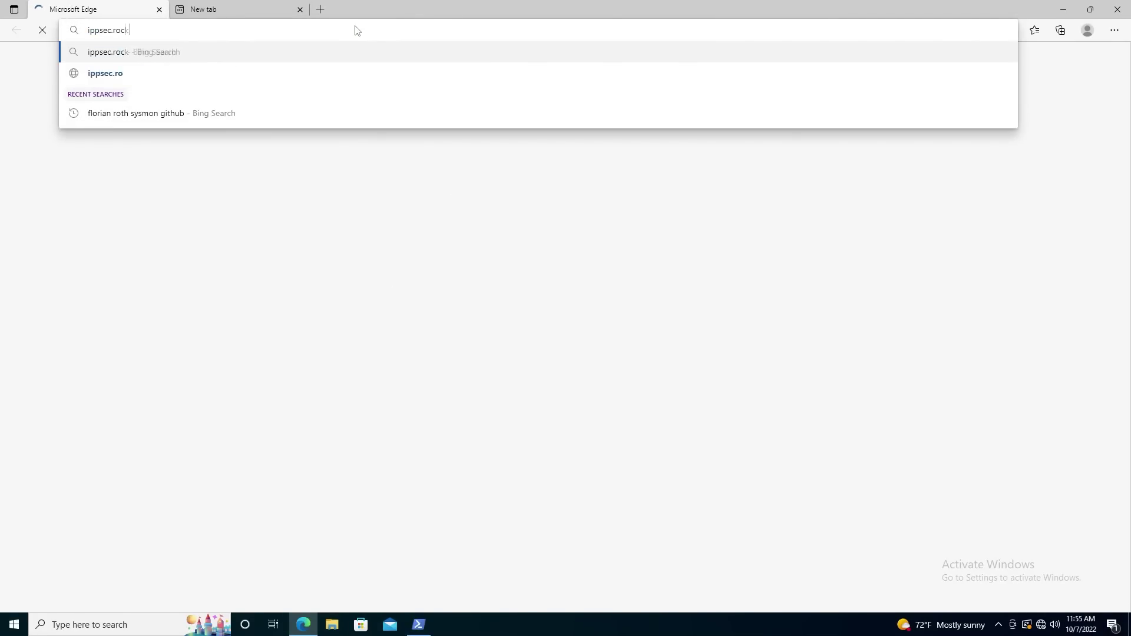
{"action": "type", "text": "s"}
{"action": "key", "text": "Return"}
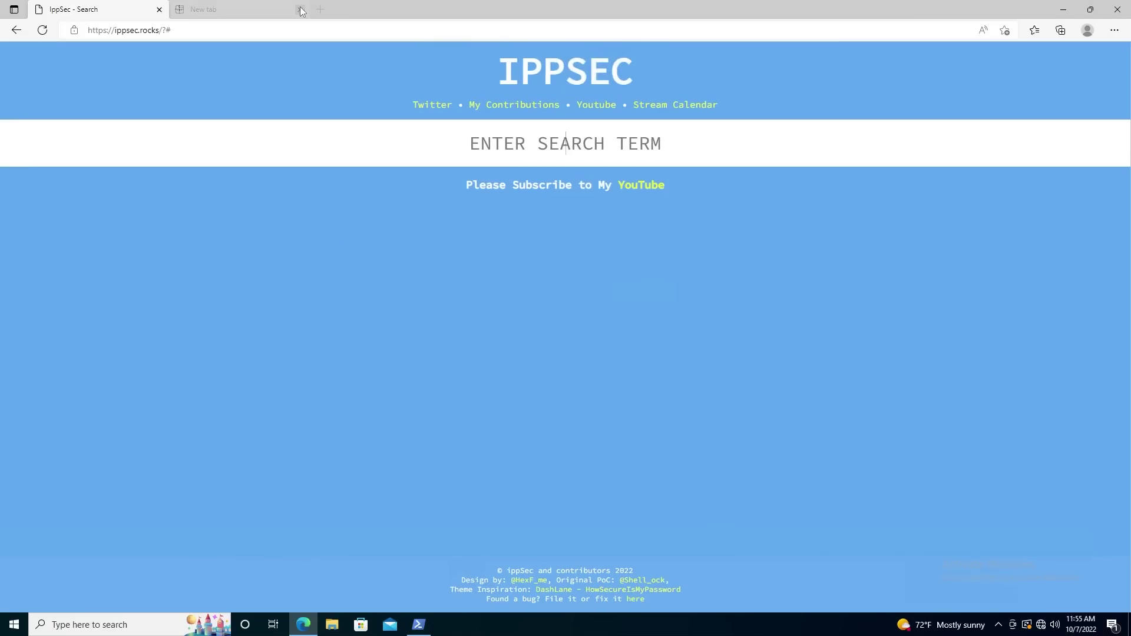
{"action": "left_click", "coordinate": [301, 10]}
{"action": "type", "text": "s"}
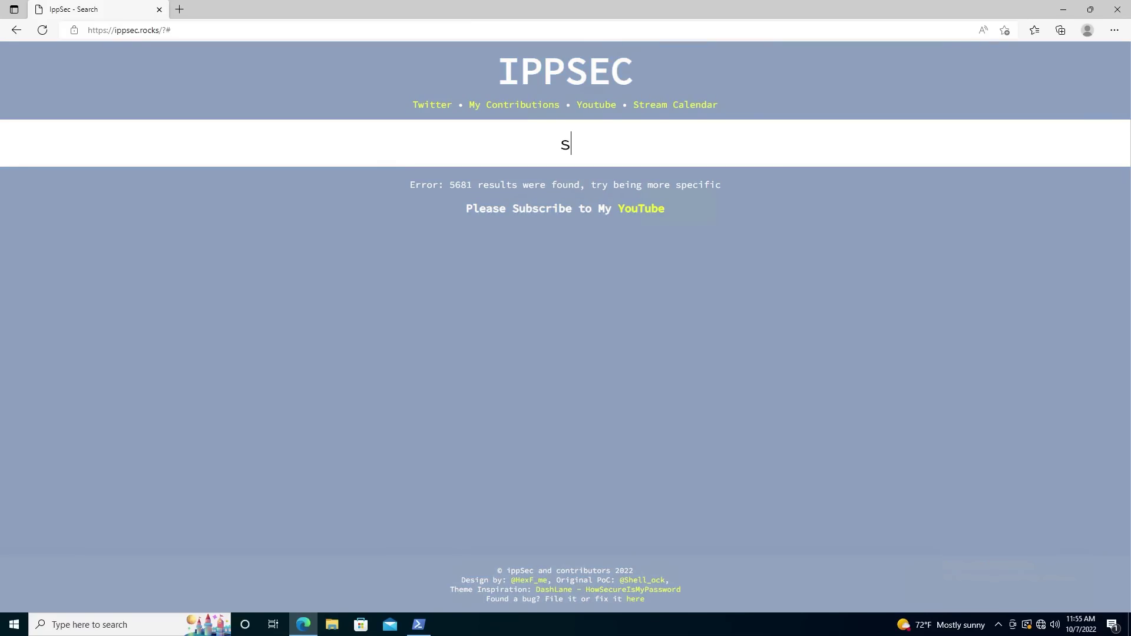
Complete the site search term as "sysmon", look through the results to the end, and return to the PowerShell window
{"action": "type", "text": "ysmon"}
{"action": "scroll", "coordinate": [545, 214], "scroll_direction": "down", "scroll_amount": 10}
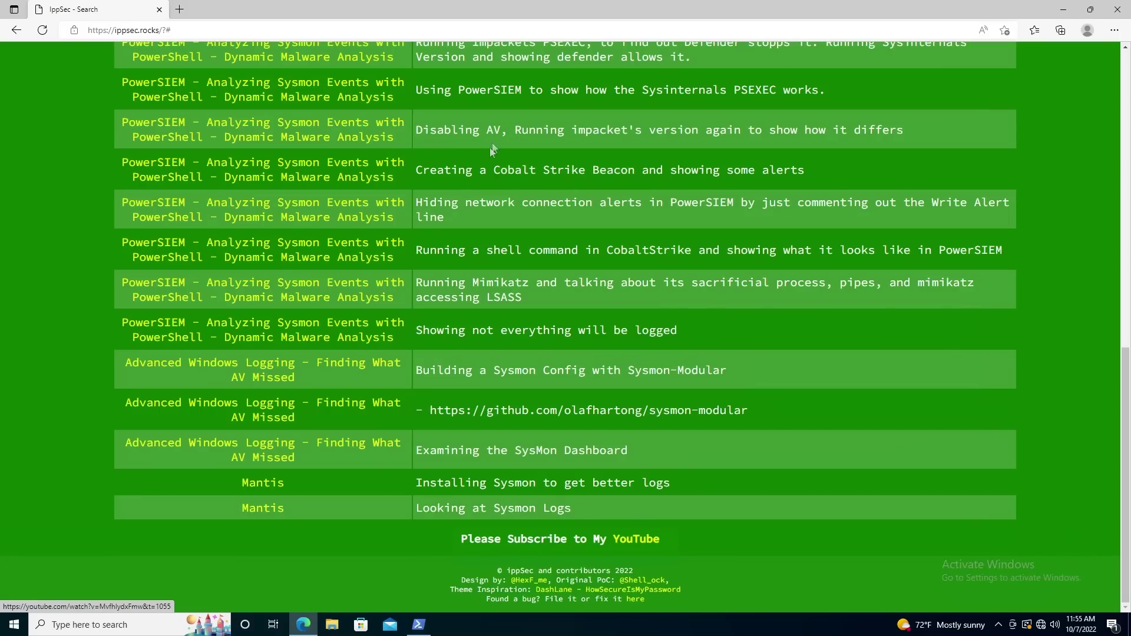
{"action": "left_click", "coordinate": [309, 622]}
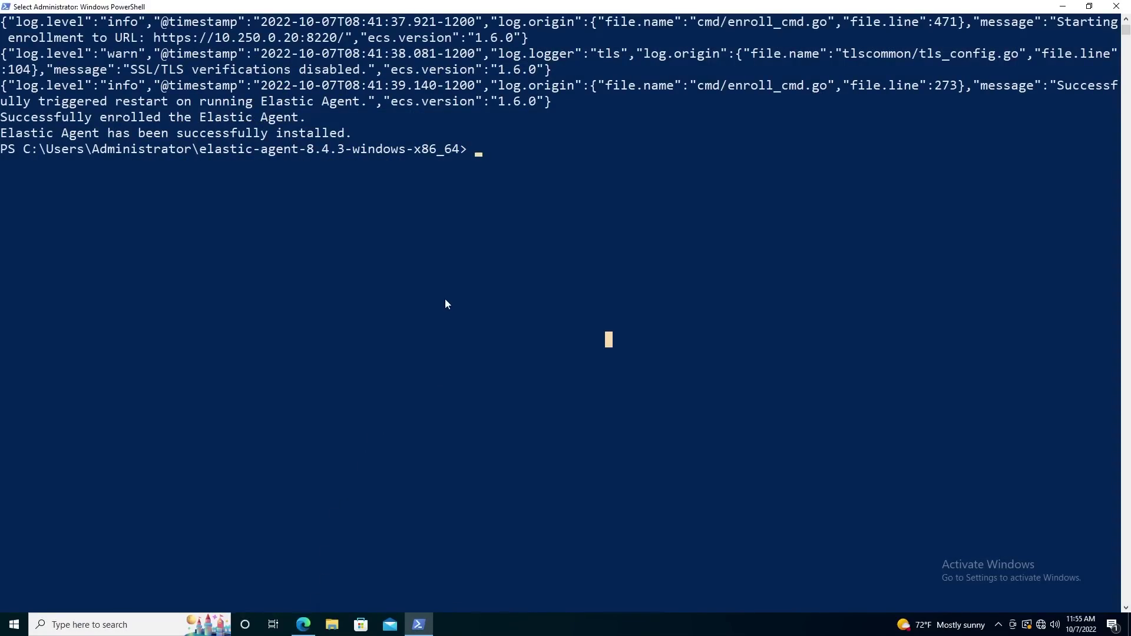
{"action": "left_click", "coordinate": [446, 301]}
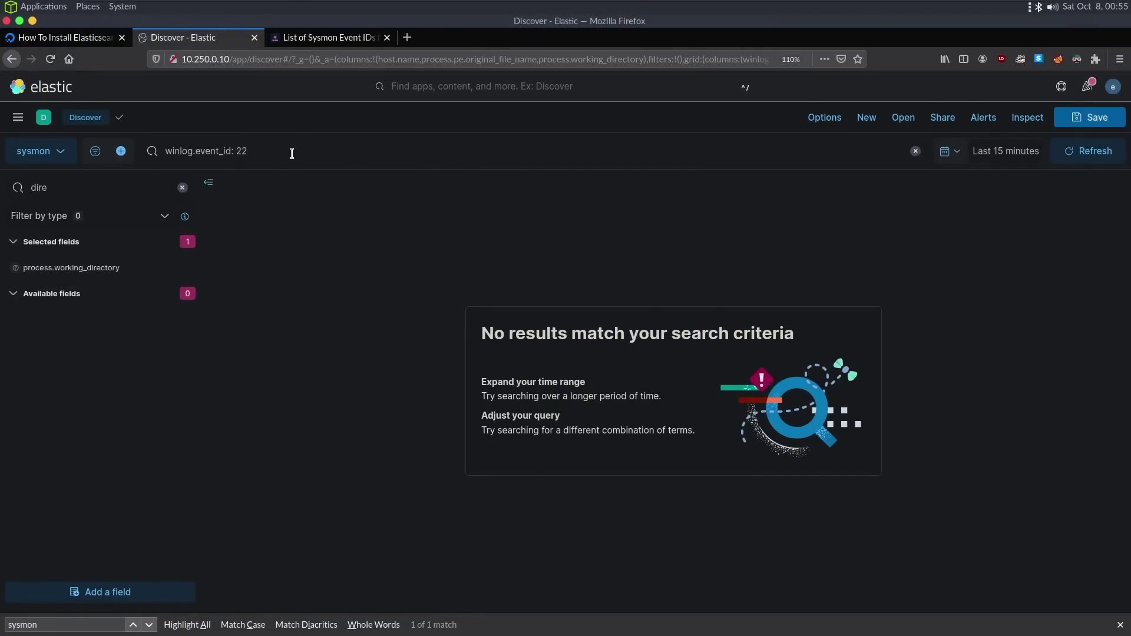
In Discover in Firefox, rerun the winlog.event_id: 22 query and refresh the results
{"action": "left_click", "coordinate": [292, 153]}
{"action": "key", "text": "Return"}
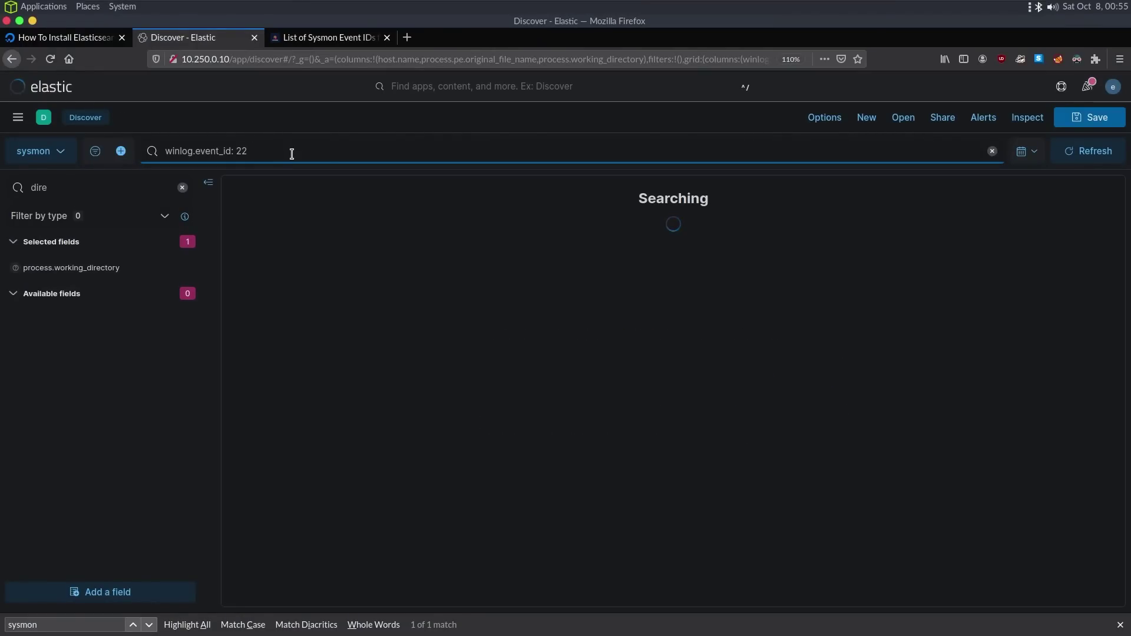
{"action": "left_click", "coordinate": [1084, 153]}
{"action": "left_click", "coordinate": [1084, 160]}
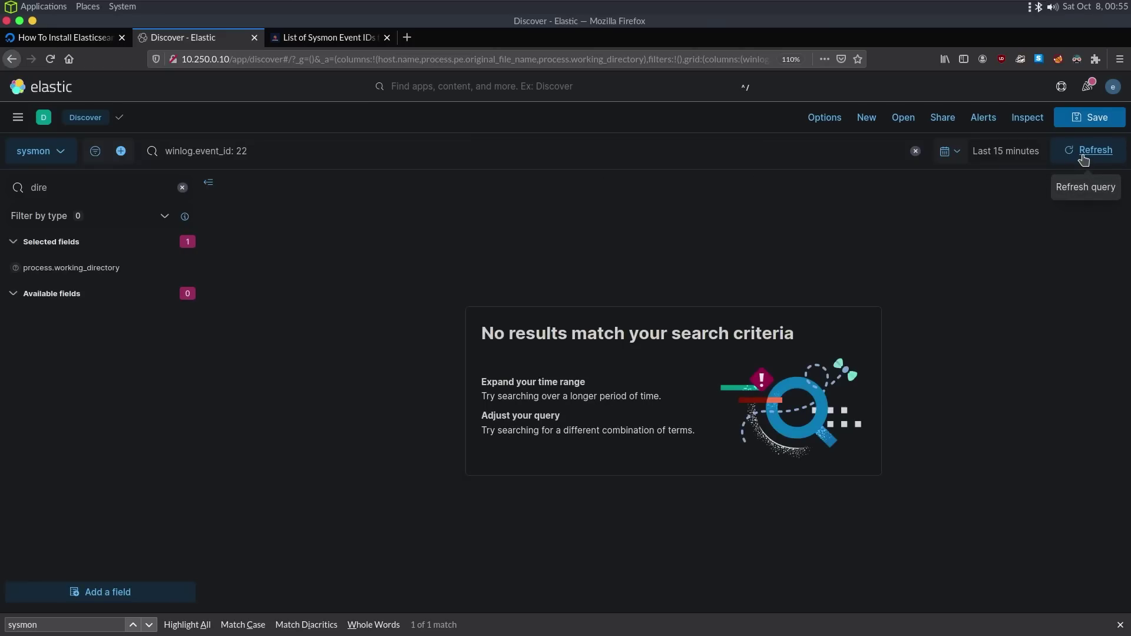
{"action": "left_click", "coordinate": [593, 154]}
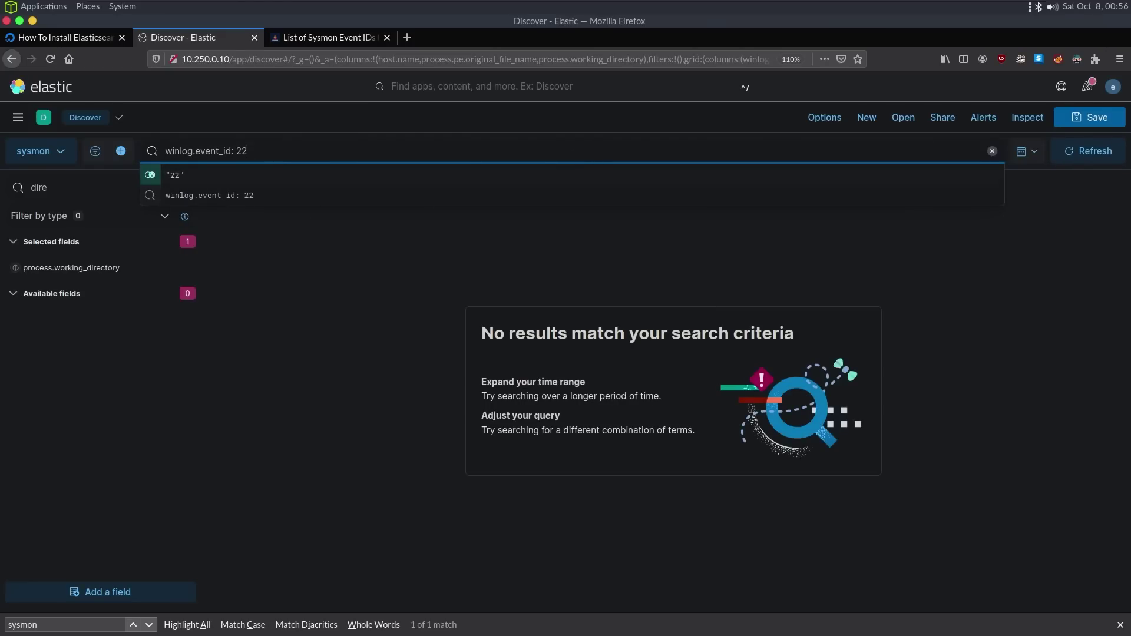
On the Windows machine, open Event Viewer, expand Windows Logs, select Applications and Services Logs, and maximize the window
{"action": "key", "text": "alt"}
{"action": "key", "text": "ctrl+alt+Right"}
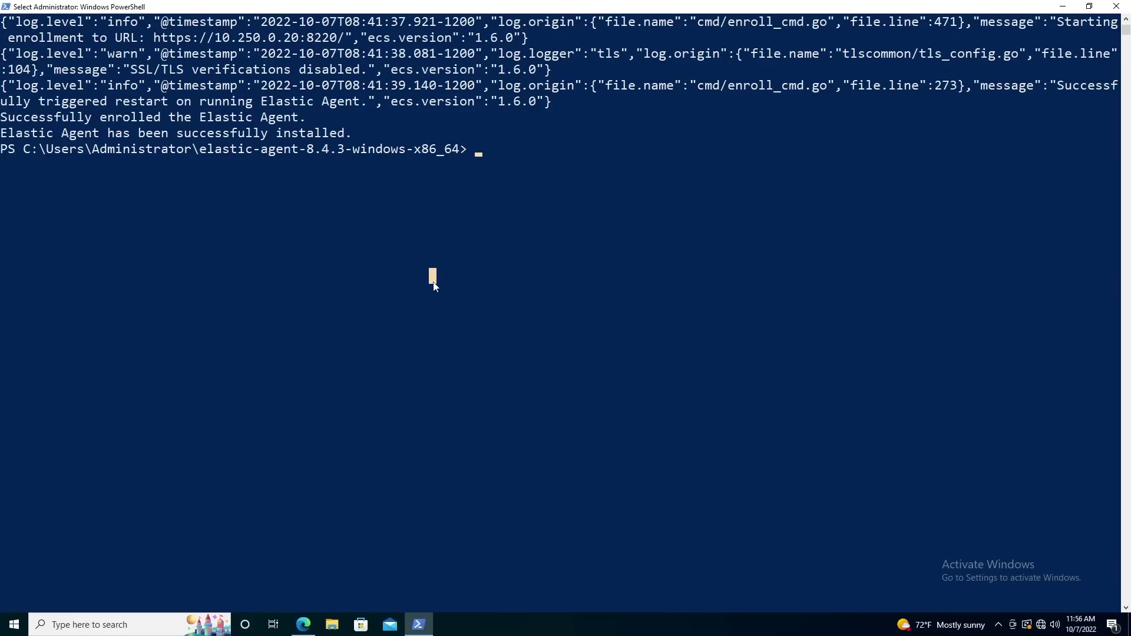
{"action": "left_click", "coordinate": [14, 623]}
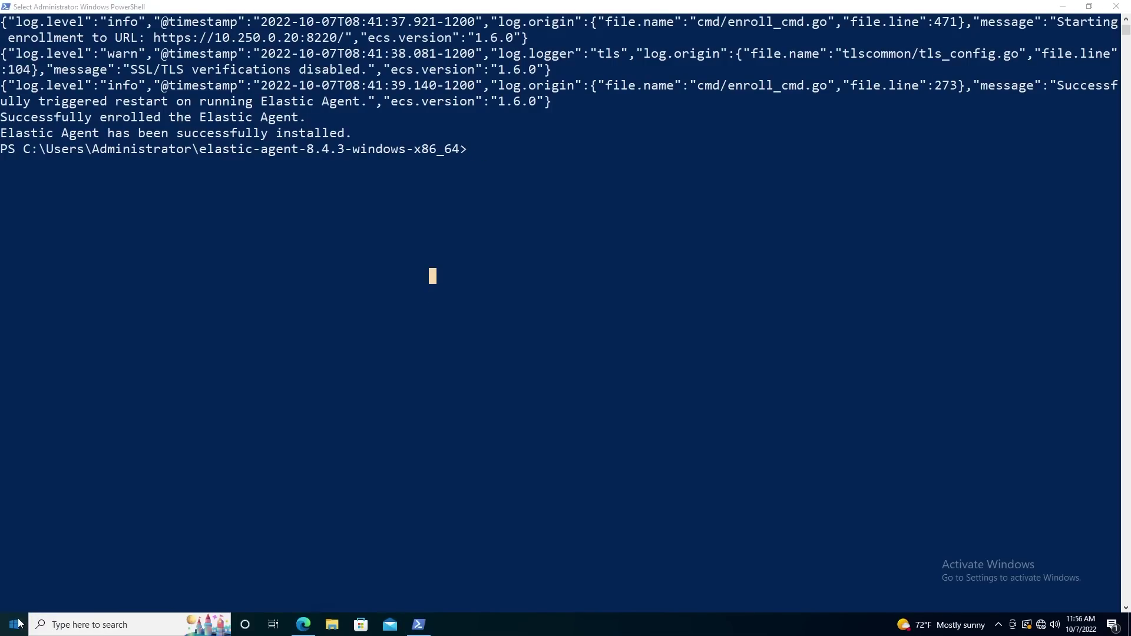
{"action": "type", "text": "eve"}
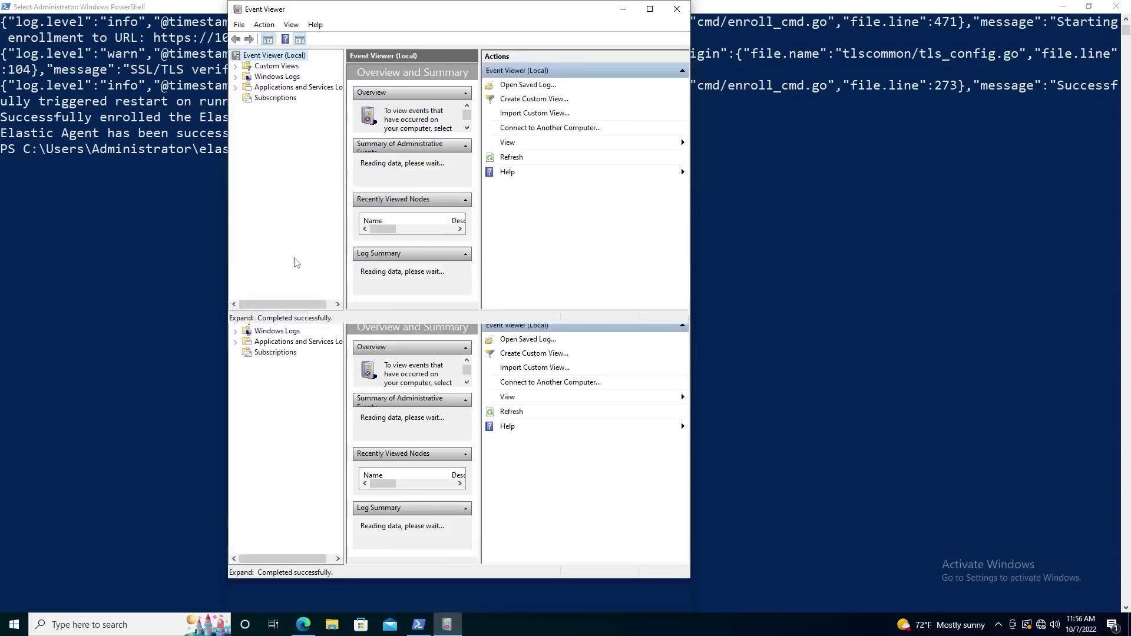
{"action": "left_click", "coordinate": [277, 77]}
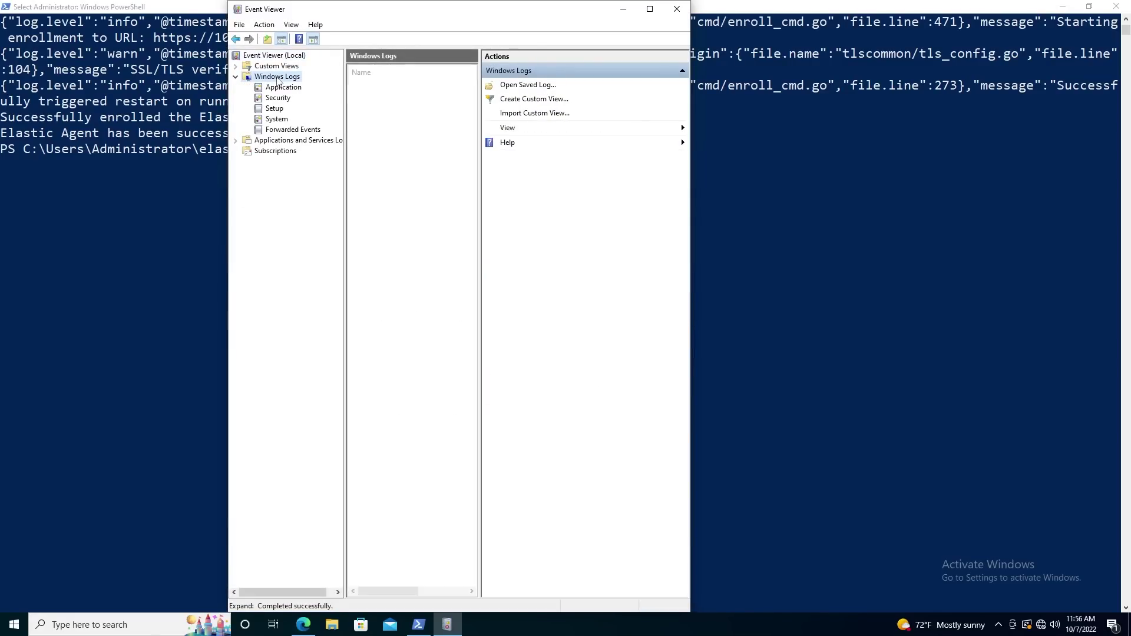
{"action": "left_click", "coordinate": [291, 140]}
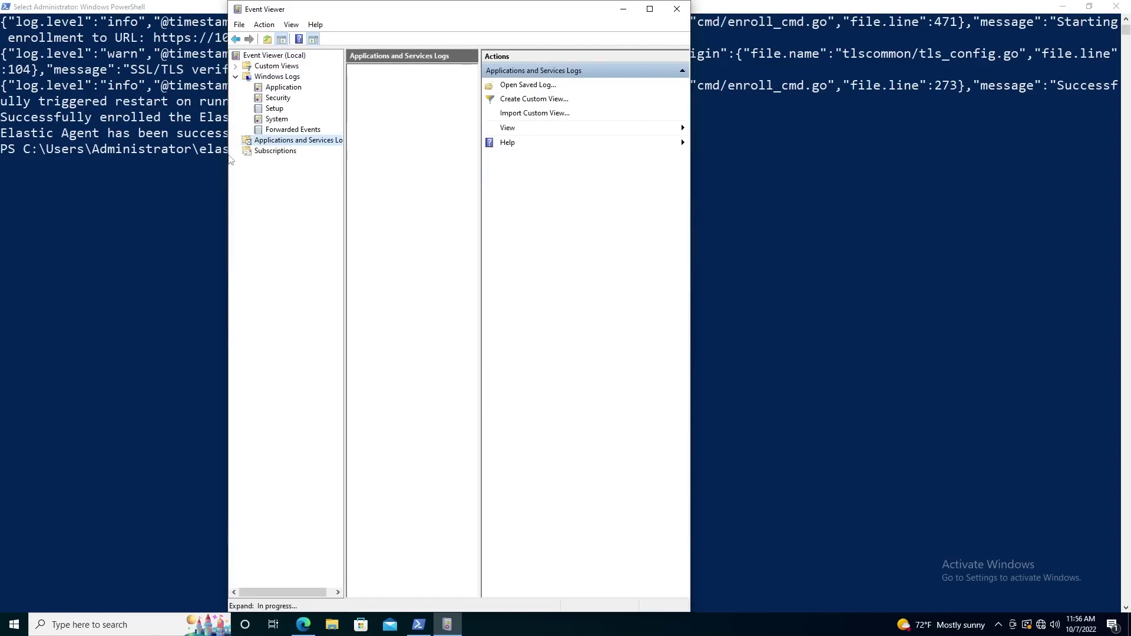
{"action": "left_click_drag", "start_coordinate": [227, 154], "coordinate": [11, 154]}
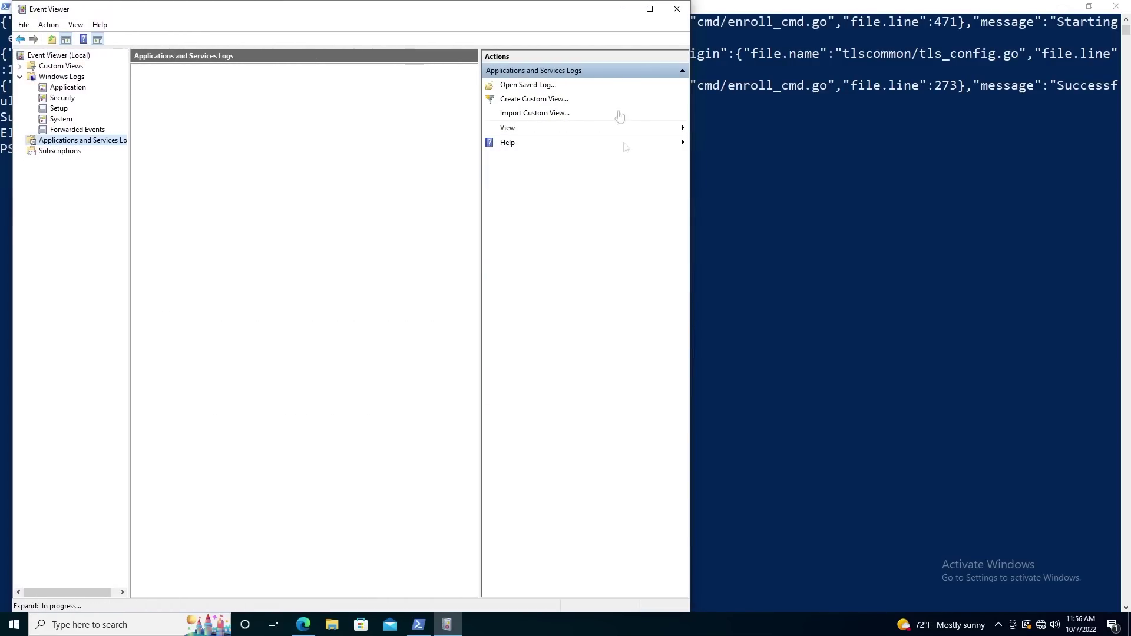
{"action": "left_click", "coordinate": [650, 9]}
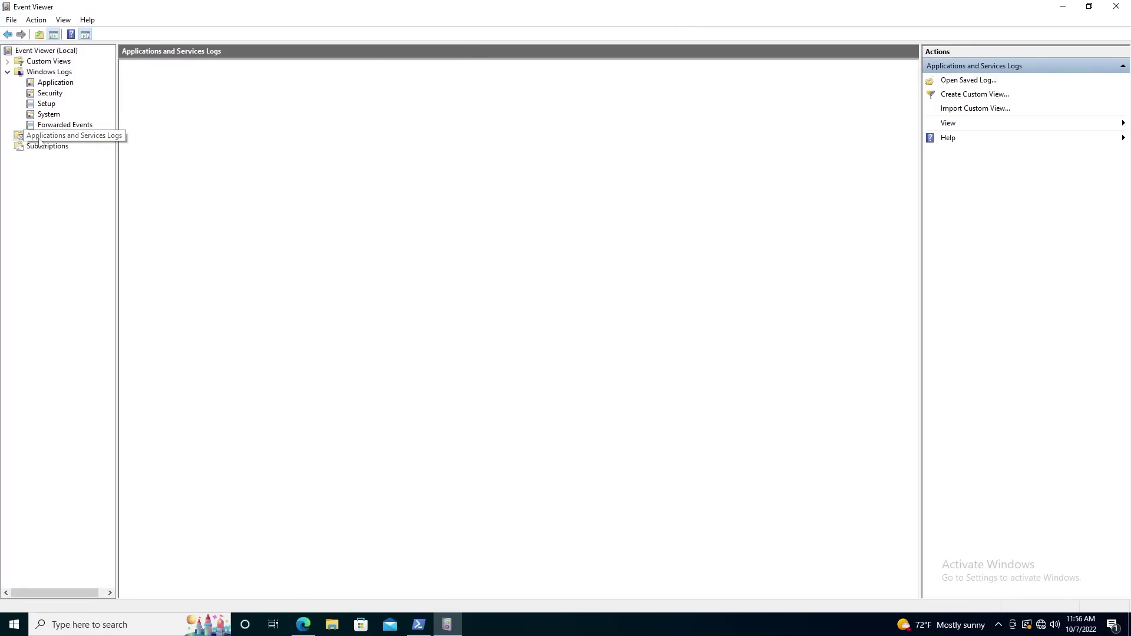
Switch to PowerShell, clear the console selection, and begin a command with IEX(
{"action": "left_click", "coordinate": [419, 624]}
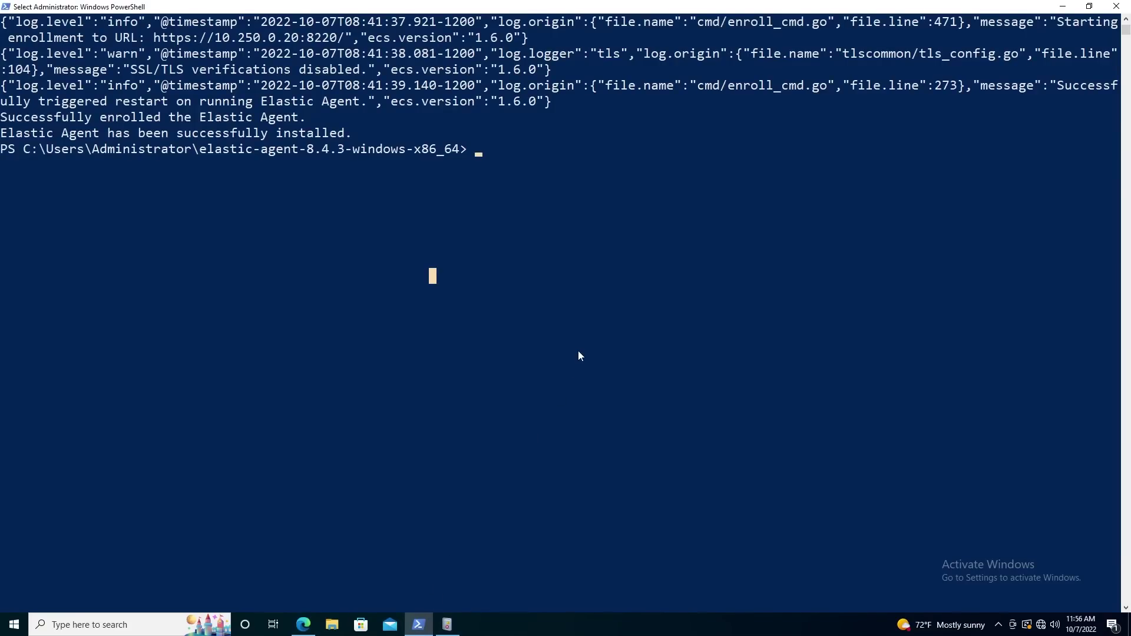
{"action": "key", "text": "Escape"}
{"action": "type", "text": "IEX("}
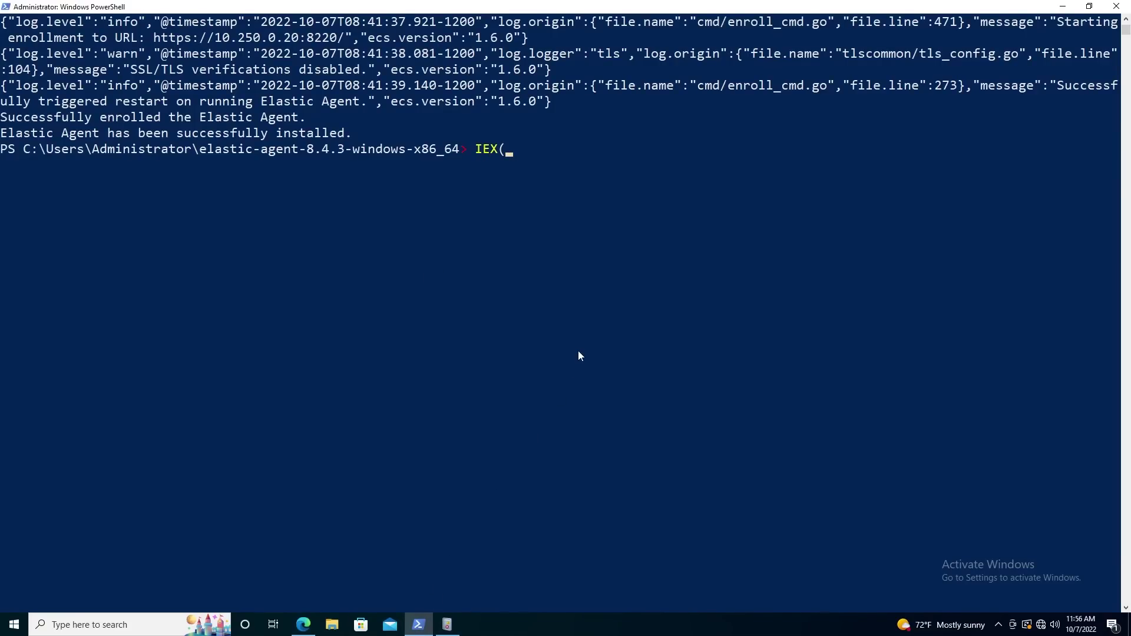
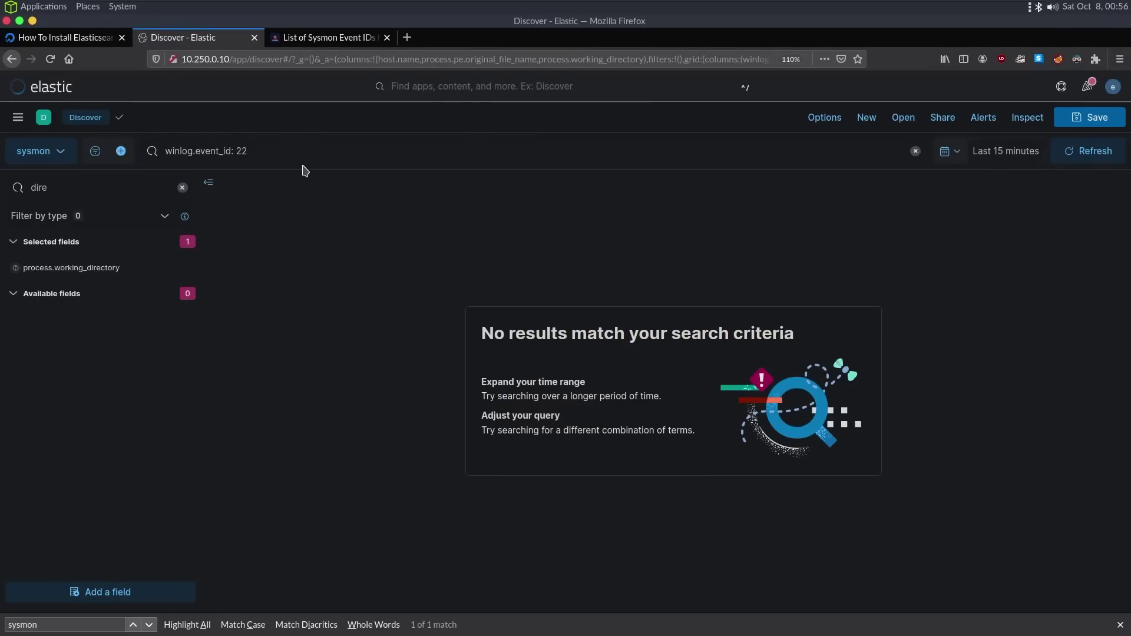
Back in Discover, rerun the winlog.event_id: 22 query with the time range set to the last 15 days
{"action": "left_click", "coordinate": [295, 155]}
{"action": "key", "text": "Return"}
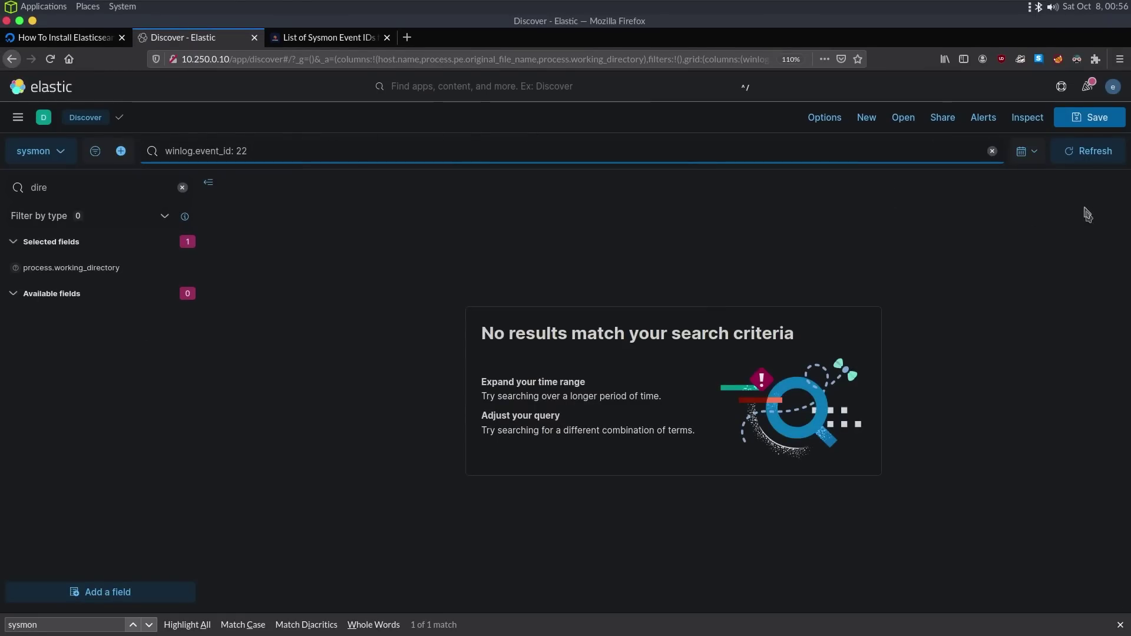
{"action": "left_click", "coordinate": [1066, 158]}
{"action": "left_click", "coordinate": [1025, 151]}
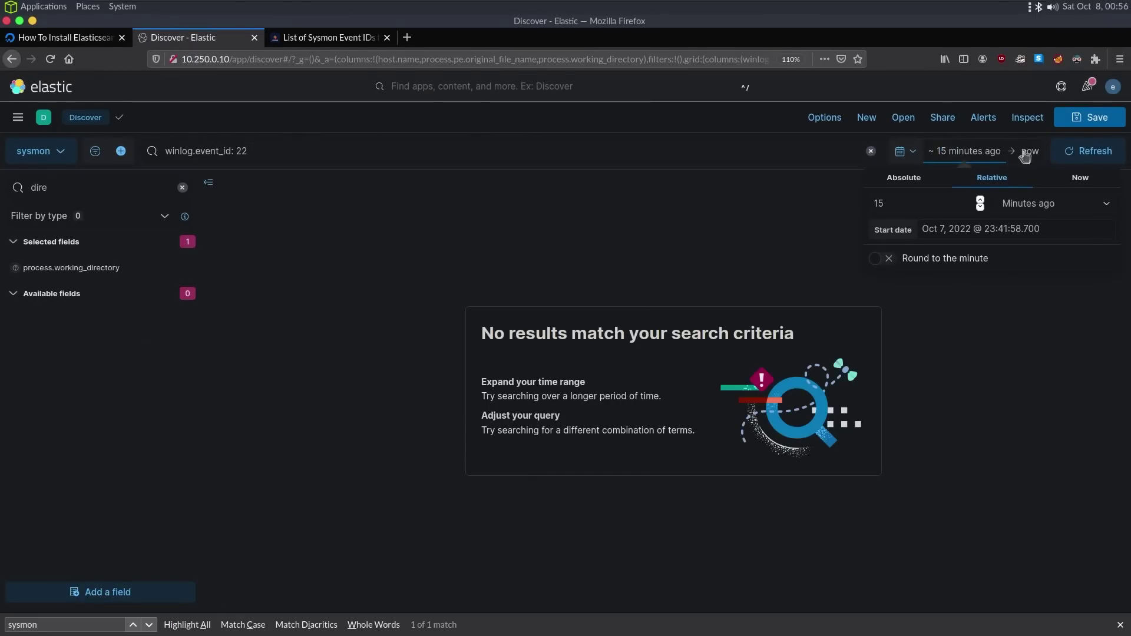
{"action": "left_click", "coordinate": [990, 155]}
{"action": "left_click", "coordinate": [984, 152]}
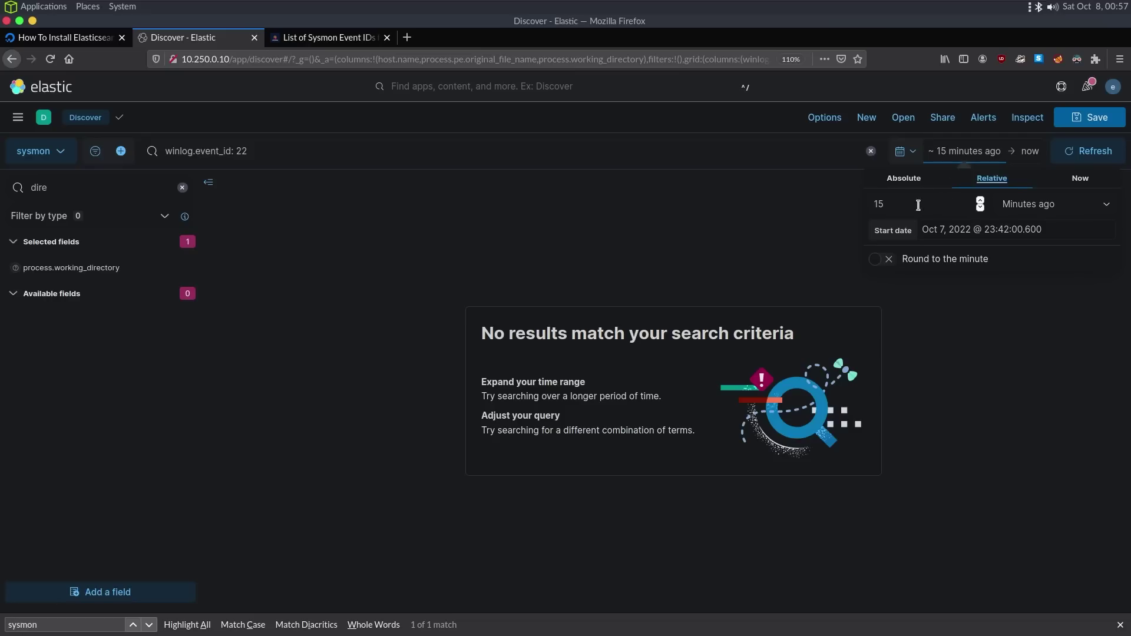
{"action": "left_click", "coordinate": [1027, 211]}
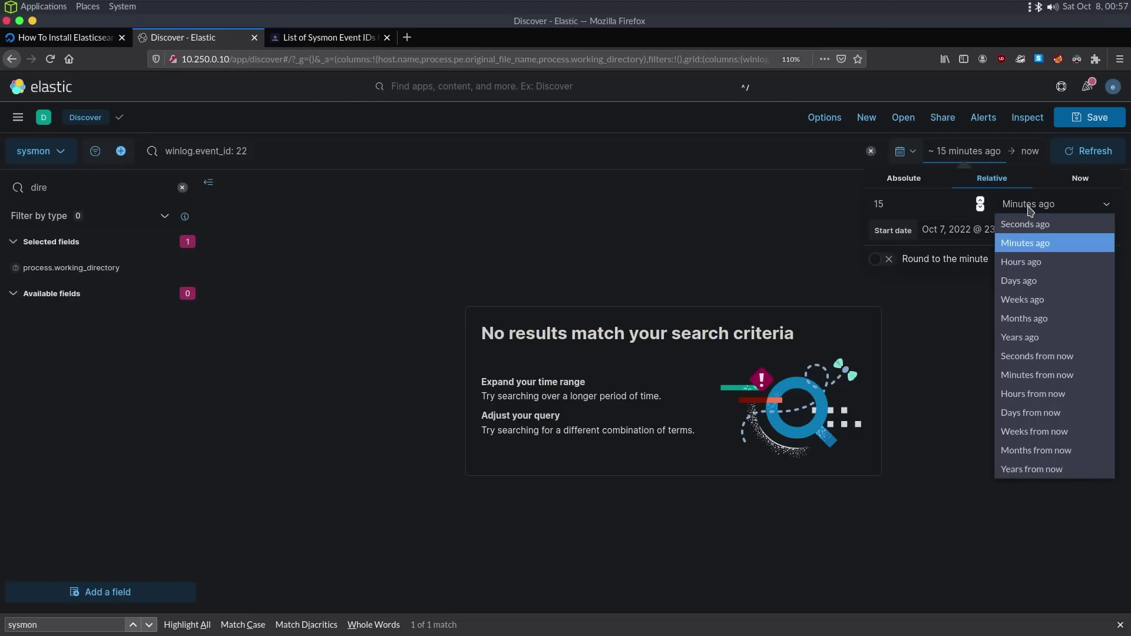
{"action": "left_click", "coordinate": [1035, 283]}
{"action": "left_click", "coordinate": [1087, 151]}
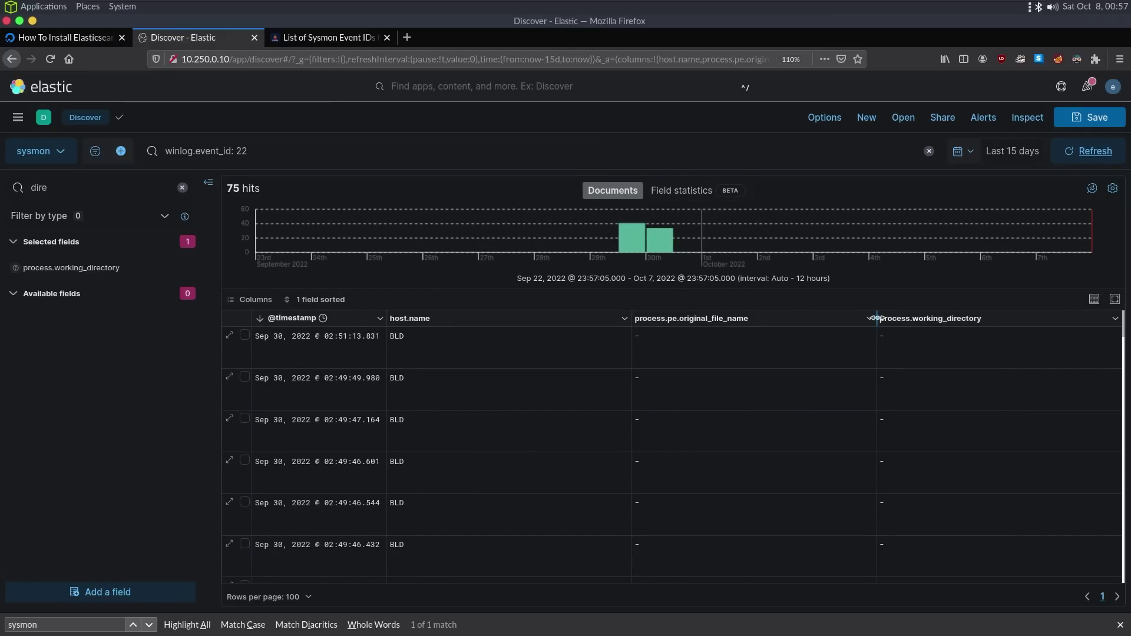
Remove the process.pe.original_file_name and process.working_directory columns from the results and clear the field name search
{"action": "left_click", "coordinate": [869, 324]}
{"action": "left_click", "coordinate": [744, 345]}
{"action": "left_click", "coordinate": [1115, 318]}
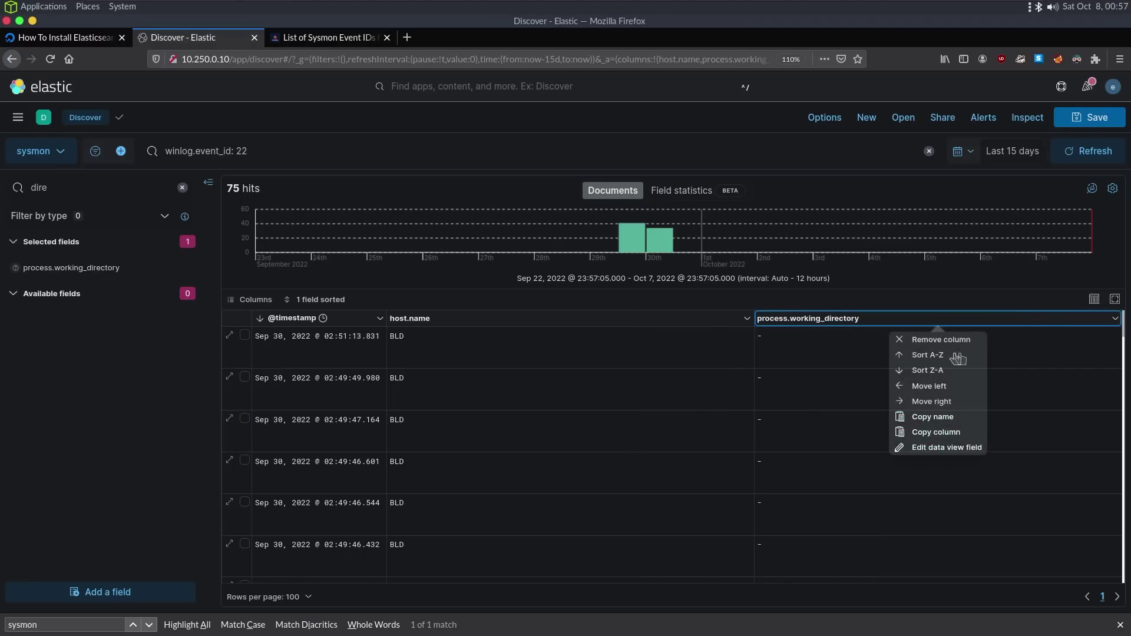
{"action": "left_click", "coordinate": [937, 341]}
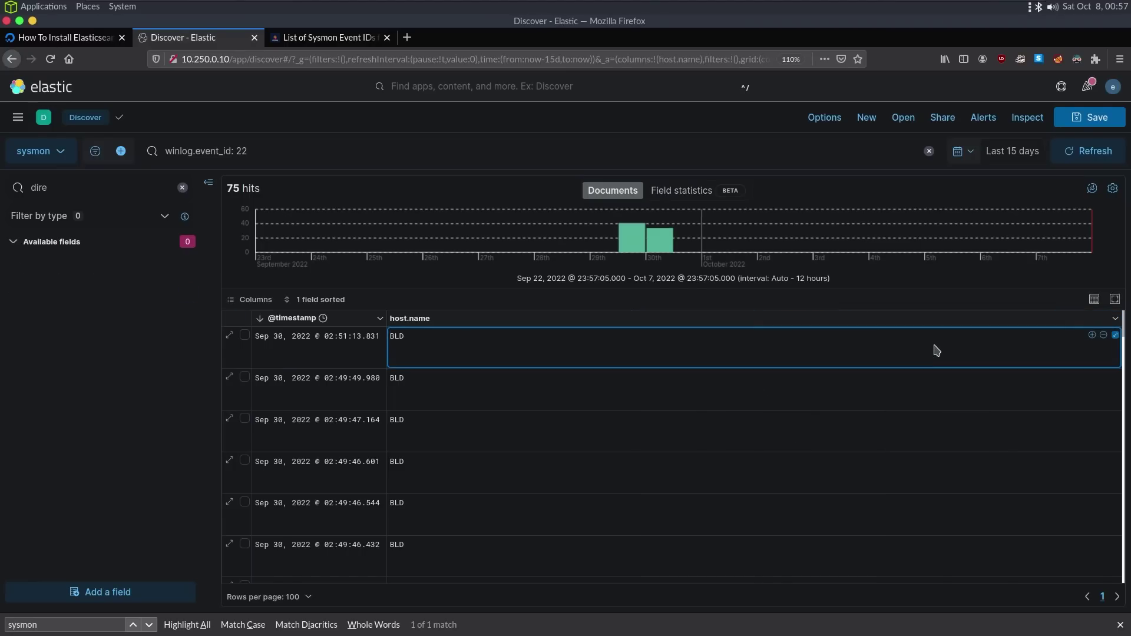
{"action": "double_click", "coordinate": [64, 192]}
{"action": "key", "text": "BackSpace"}
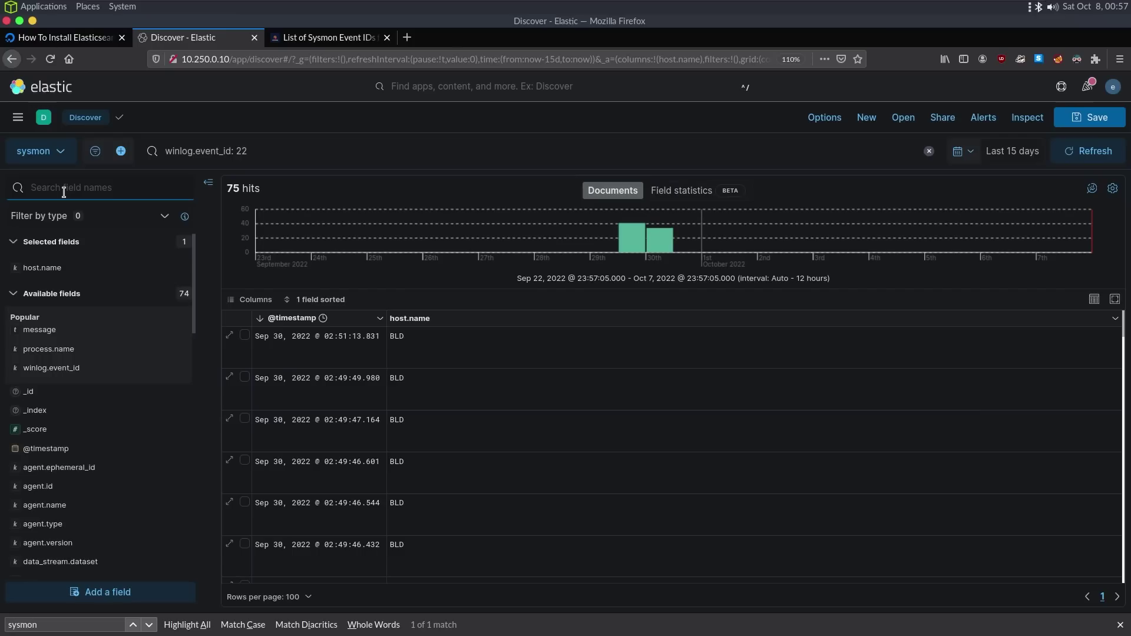
Expand the newest DNS query event and examine its full message, including the QueryName, Image and User lines
{"action": "left_click", "coordinate": [229, 336]}
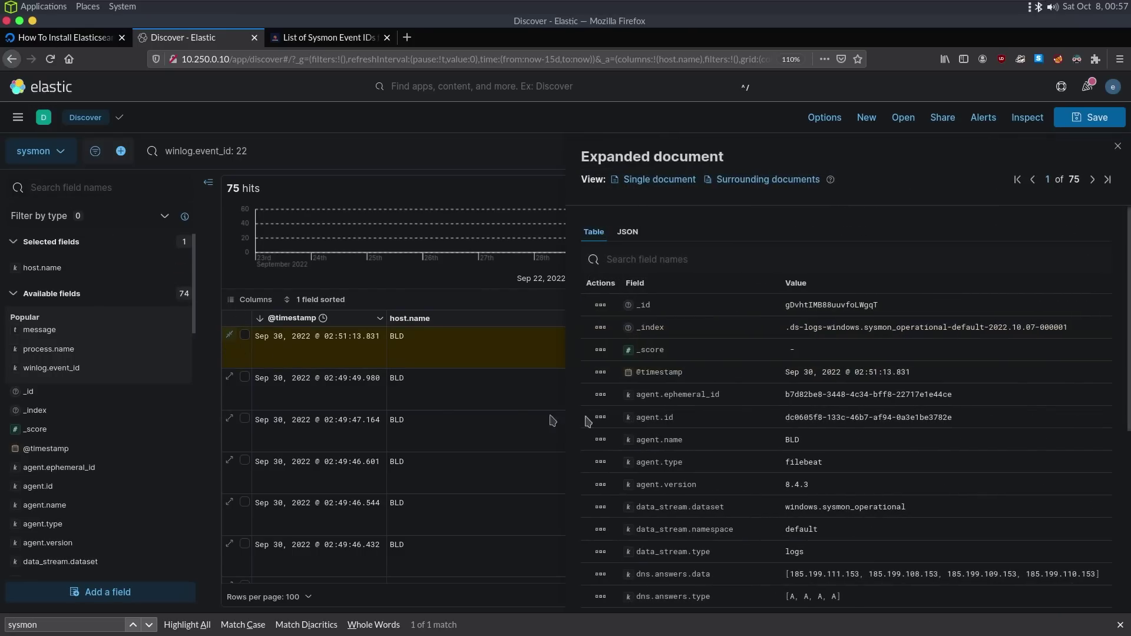
{"action": "scroll", "coordinate": [868, 510], "scroll_direction": "down", "scroll_amount": 3}
{"action": "scroll", "coordinate": [868, 510], "scroll_direction": "down", "scroll_amount": 1}
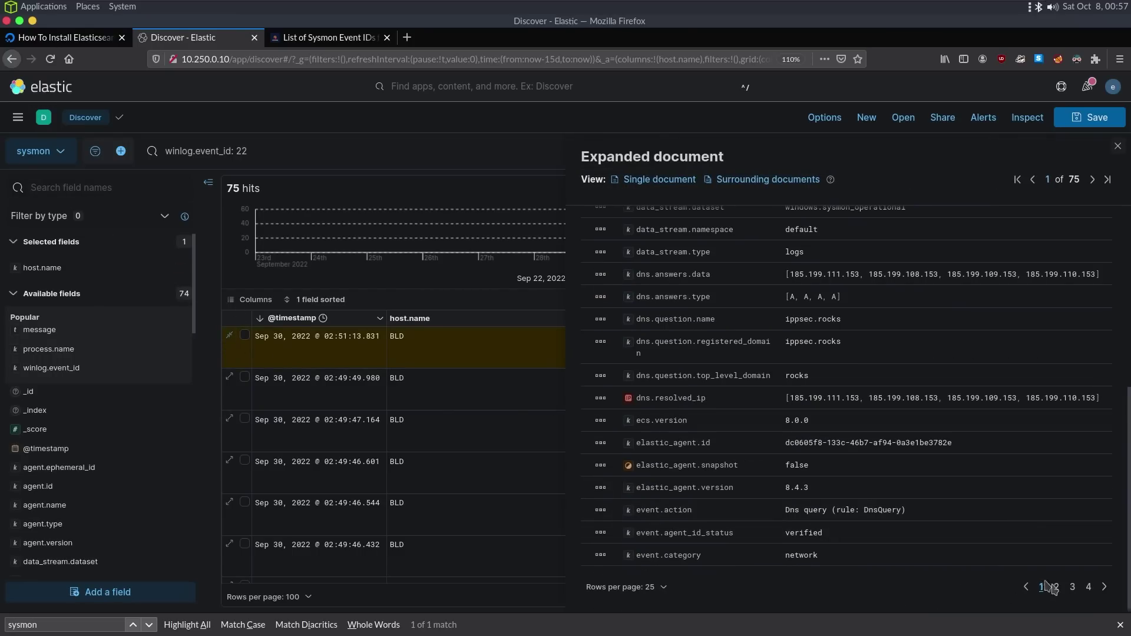
{"action": "scroll", "coordinate": [1054, 586], "scroll_direction": "down", "scroll_amount": 6}
{"action": "scroll", "coordinate": [992, 505], "scroll_direction": "down", "scroll_amount": 3}
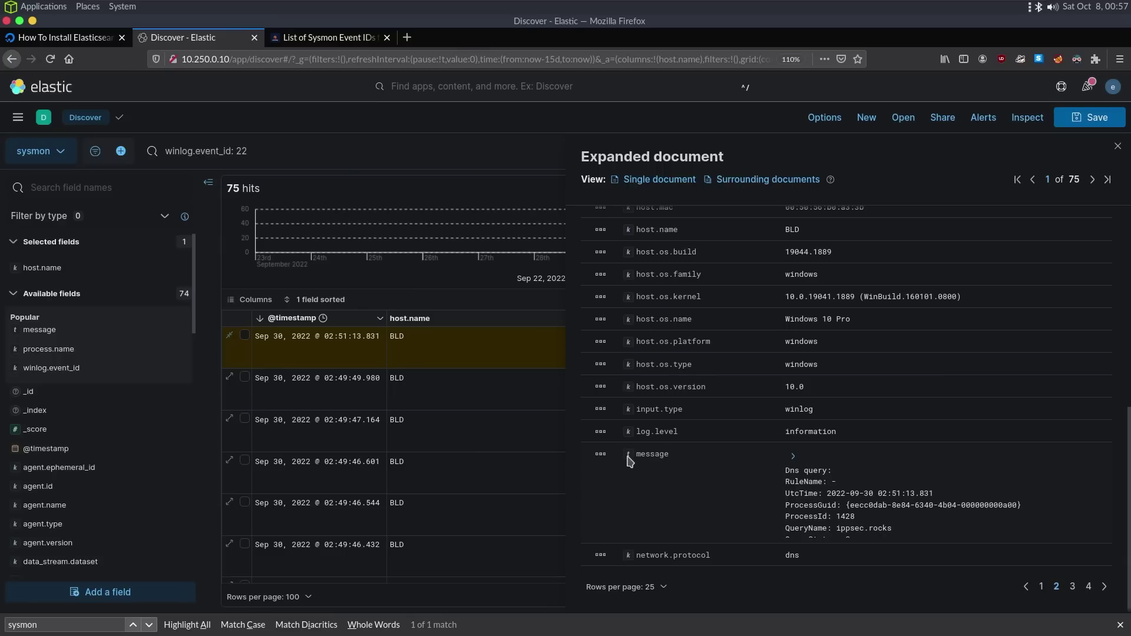
{"action": "left_click", "coordinate": [792, 457]}
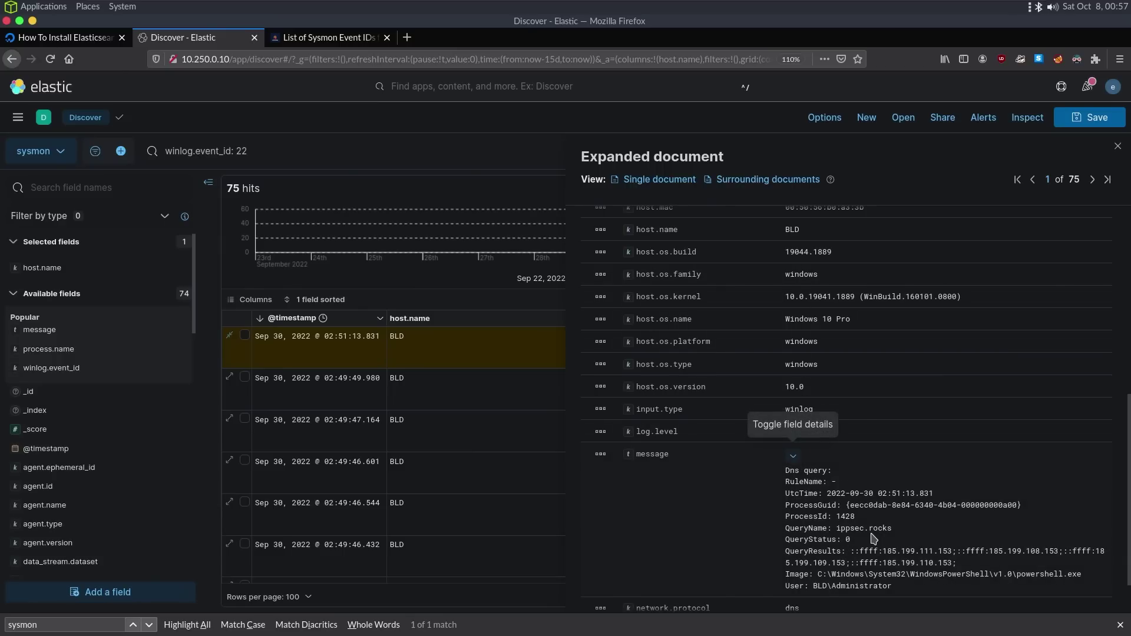
{"action": "double_click", "coordinate": [802, 526]}
{"action": "triple_click", "coordinate": [894, 529]}
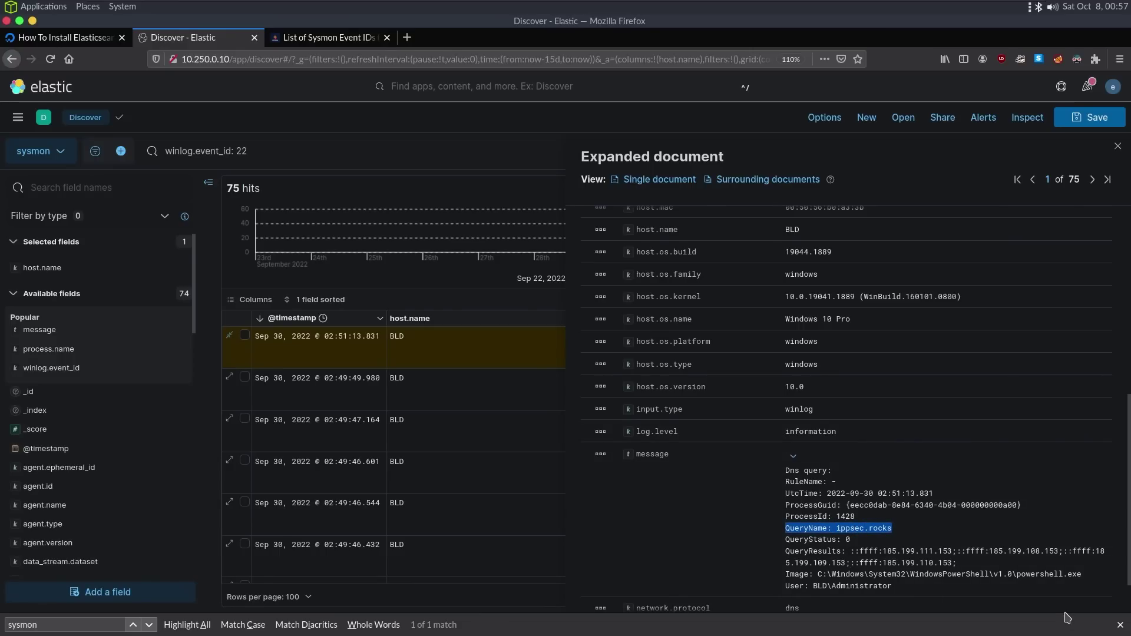
{"action": "triple_click", "coordinate": [1039, 574]}
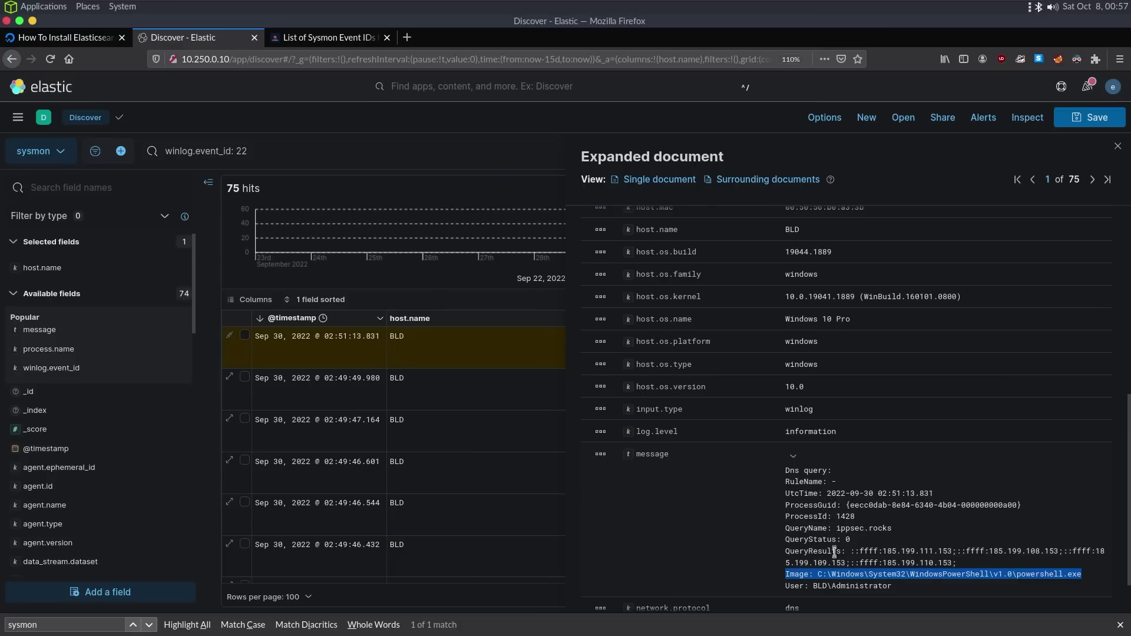
{"action": "double_click", "coordinate": [802, 575]}
{"action": "double_click", "coordinate": [796, 587]}
{"action": "double_click", "coordinate": [796, 572]}
Search the field names for "user" and add user.name as a column
{"action": "left_click", "coordinate": [63, 187]}
{"action": "type", "text": "user"}
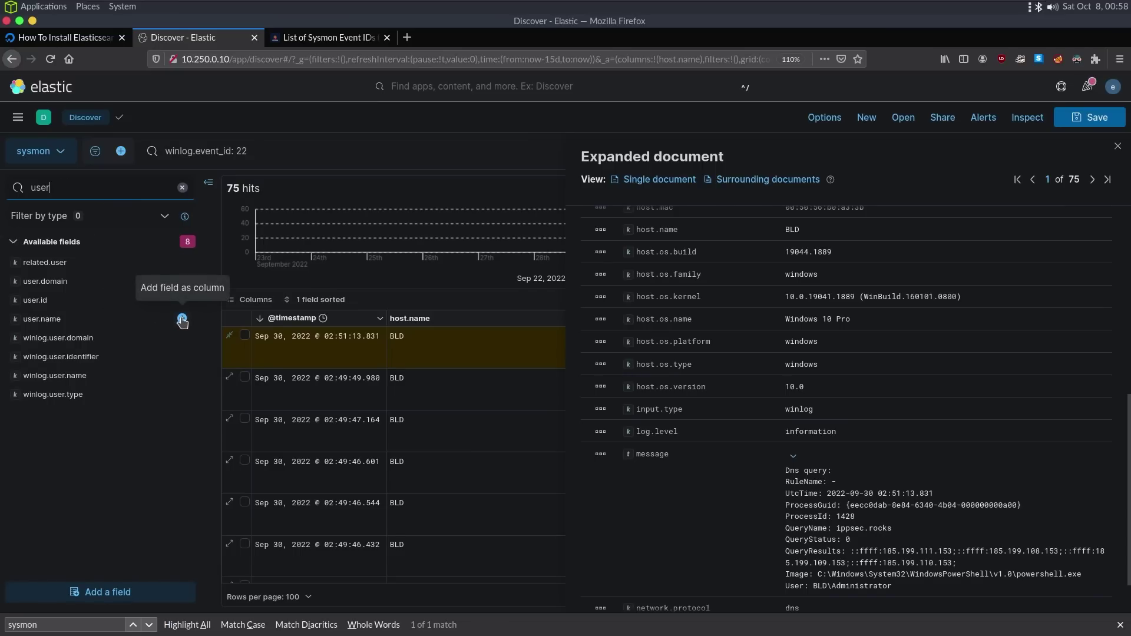
{"action": "left_click", "coordinate": [182, 320]}
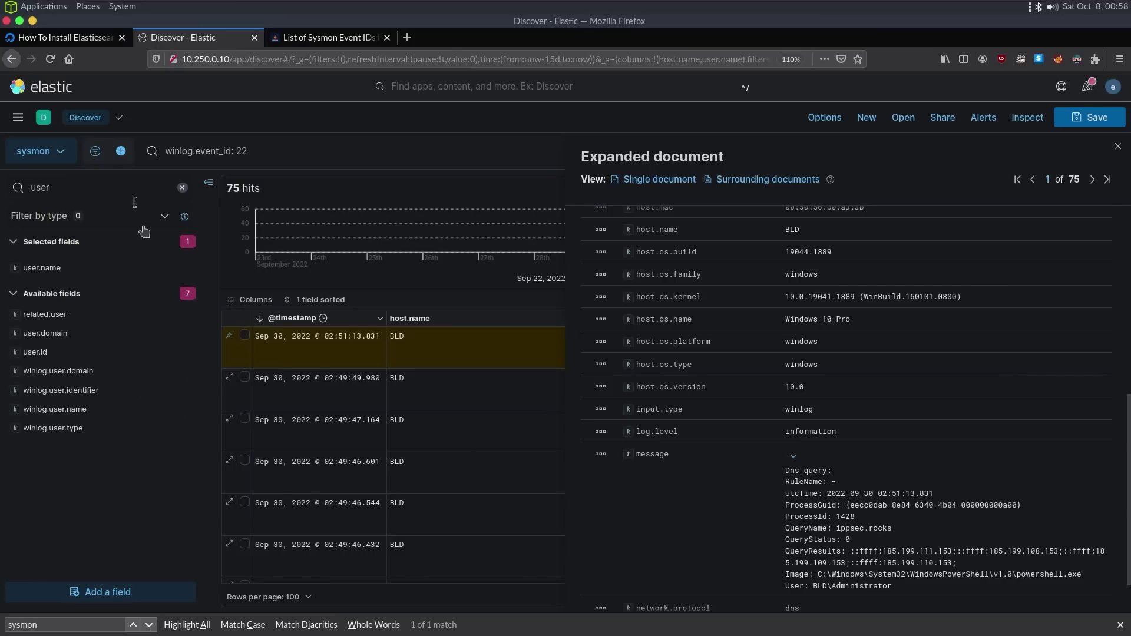
Search the field names for "Que" and add dns.question.name as a column
{"action": "double_click", "coordinate": [96, 195]}
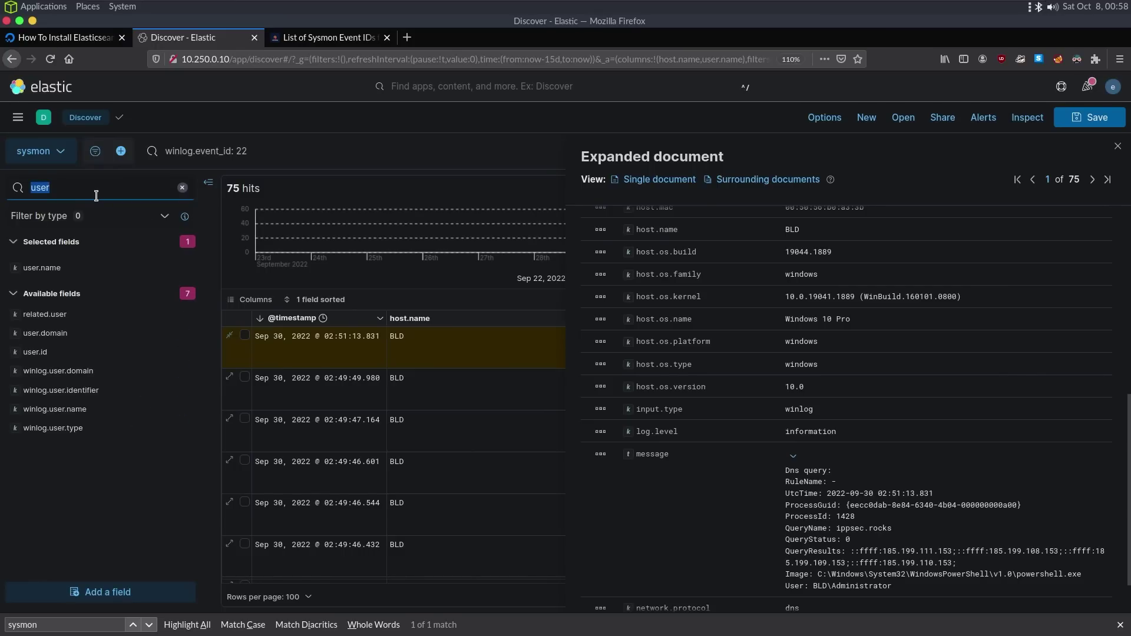
{"action": "type", "text": "wuer"}
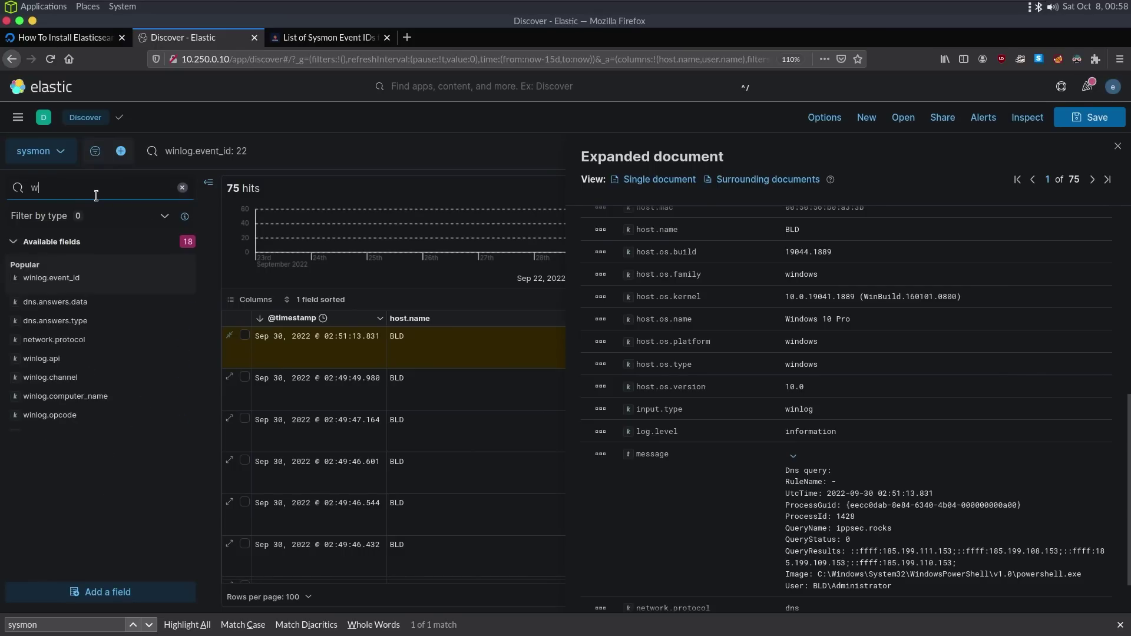
{"action": "key", "text": "BackSpace"}
{"action": "key", "text": "BackSpace"}
{"action": "type", "text": "query"}
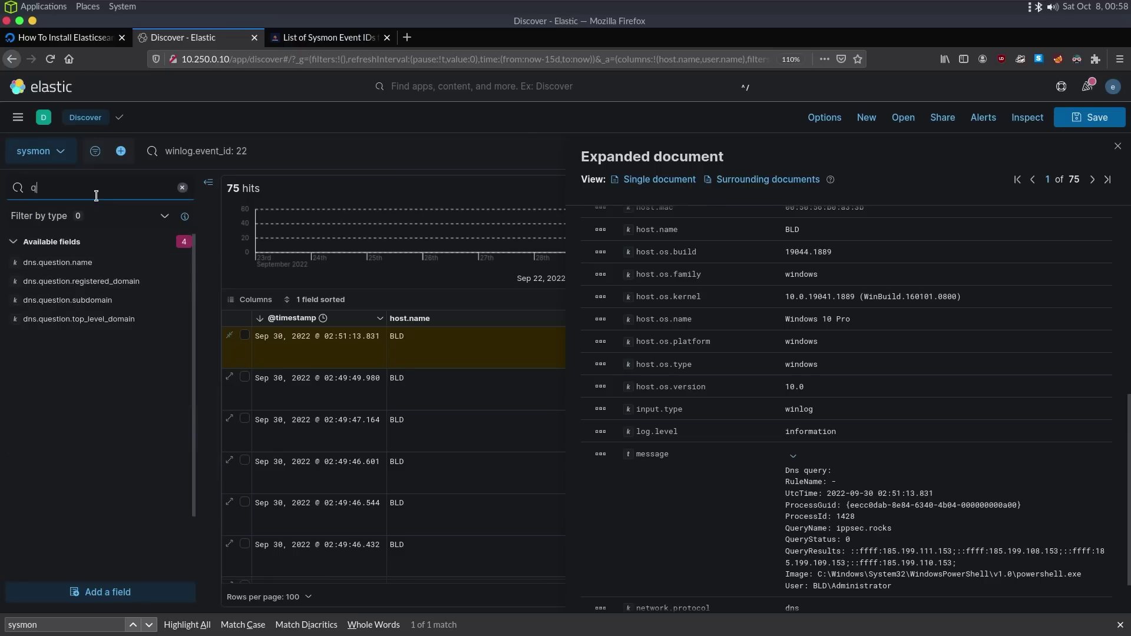
{"action": "key", "text": "BackSpace"}
{"action": "key", "text": "BackSpace"}
{"action": "key", "text": "BackSpace"}
{"action": "key", "text": "BackSpace"}
{"action": "key", "text": "BackSpace"}
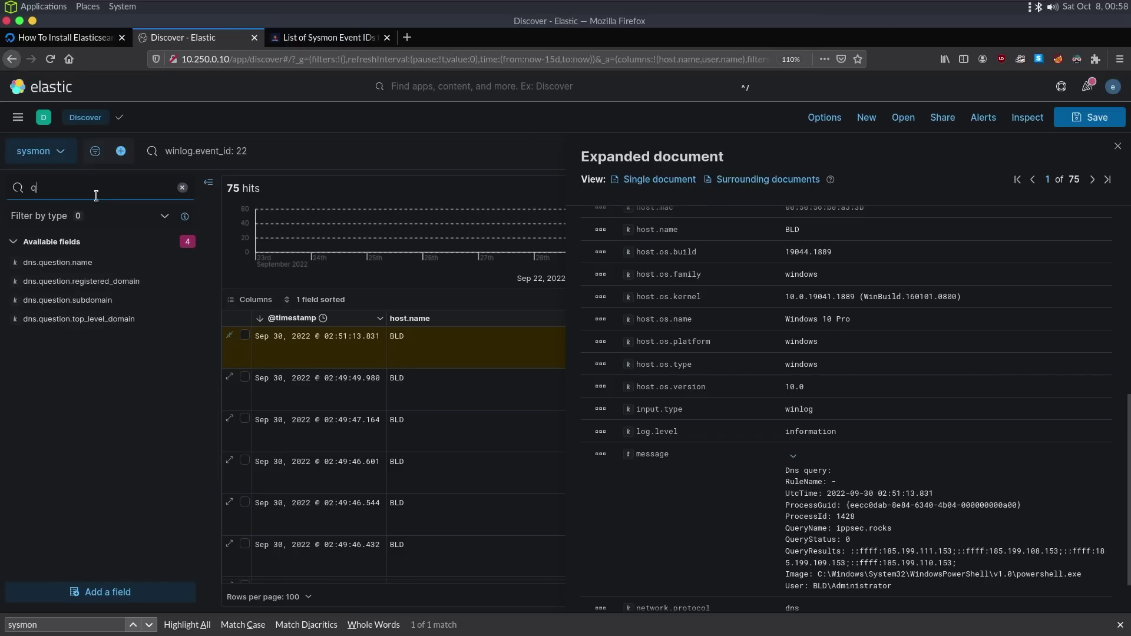
{"action": "type", "text": "Que"}
{"action": "left_click", "coordinate": [181, 262]}
Search the field names for "Process", add process.name as a column and close the expanded document
{"action": "double_click", "coordinate": [91, 191]}
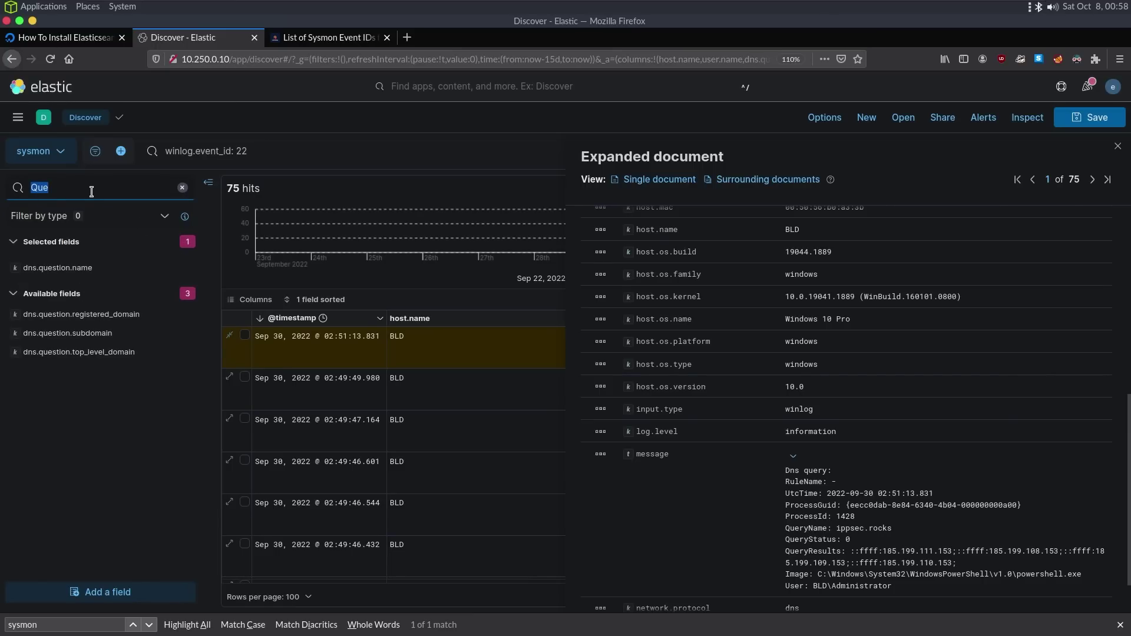
{"action": "type", "text": "Process"}
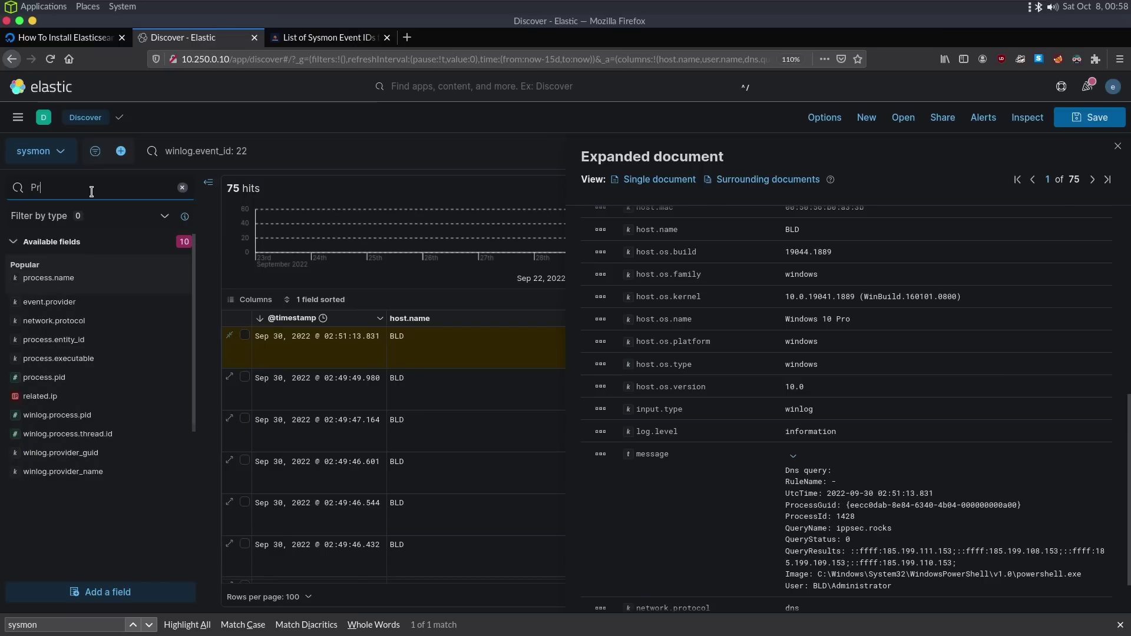
{"action": "left_click", "coordinate": [181, 277]}
{"action": "left_click", "coordinate": [1116, 146]}
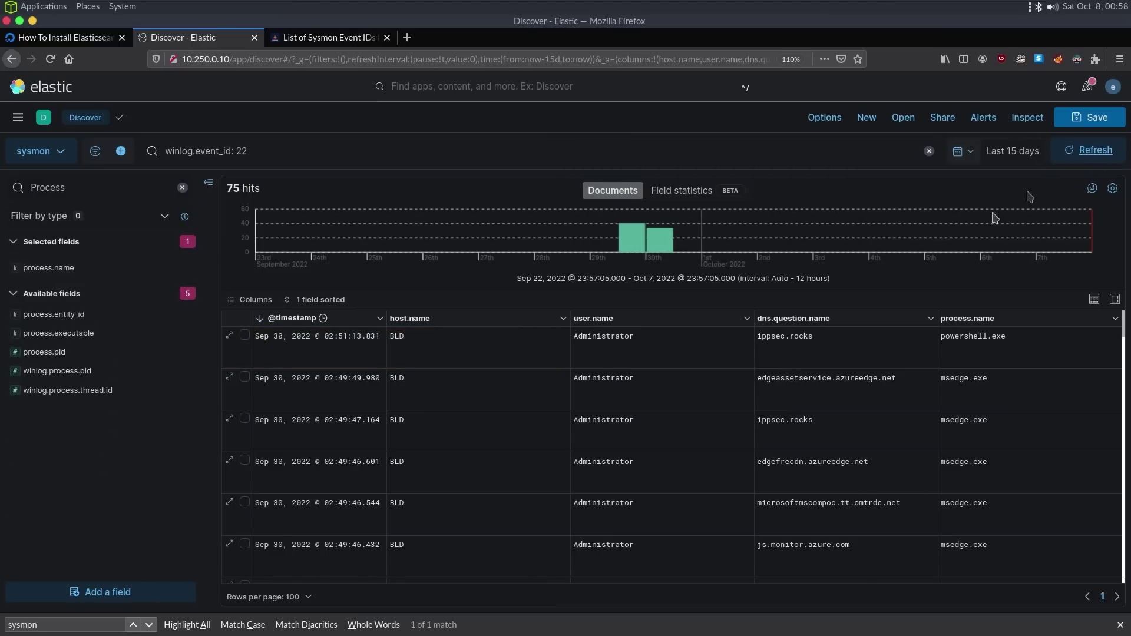
Compare the queried domains with the process names in the newest DNS query events, including the ippsec.rocks lookups
{"action": "triple_click", "coordinate": [809, 335]}
{"action": "left_click", "coordinate": [982, 378]}
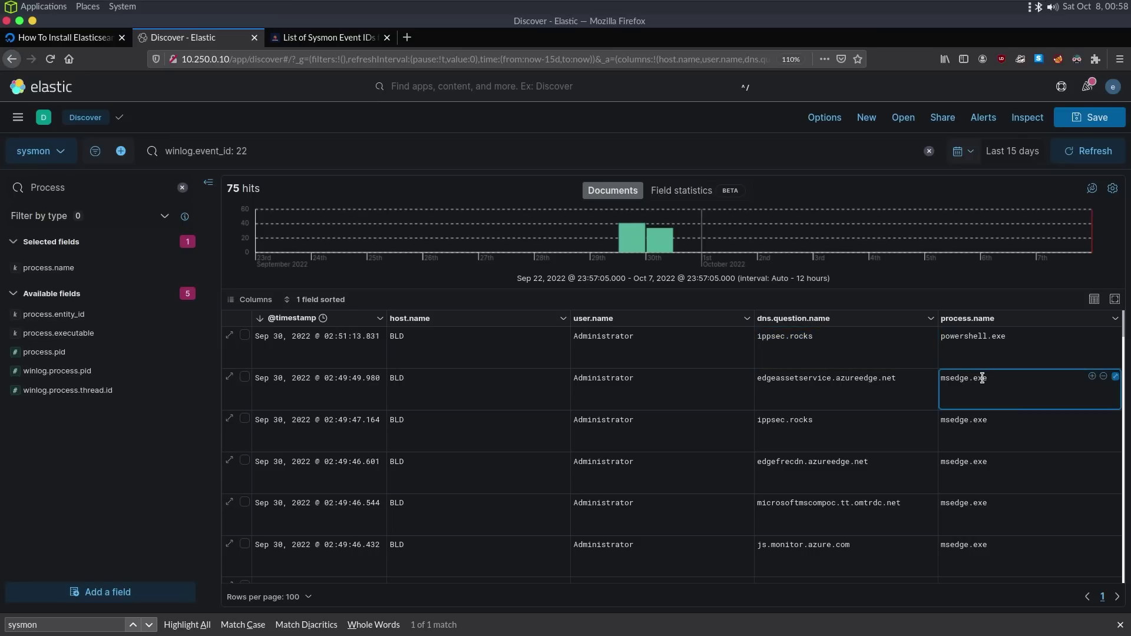
{"action": "left_click", "coordinate": [1026, 433]}
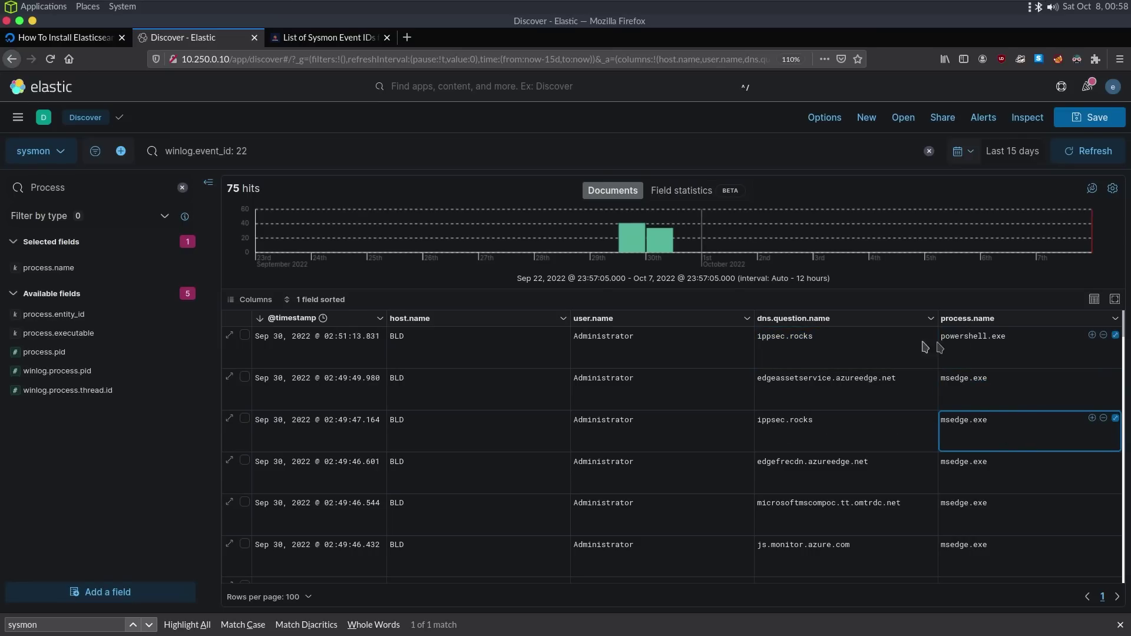
{"action": "triple_click", "coordinate": [954, 343]}
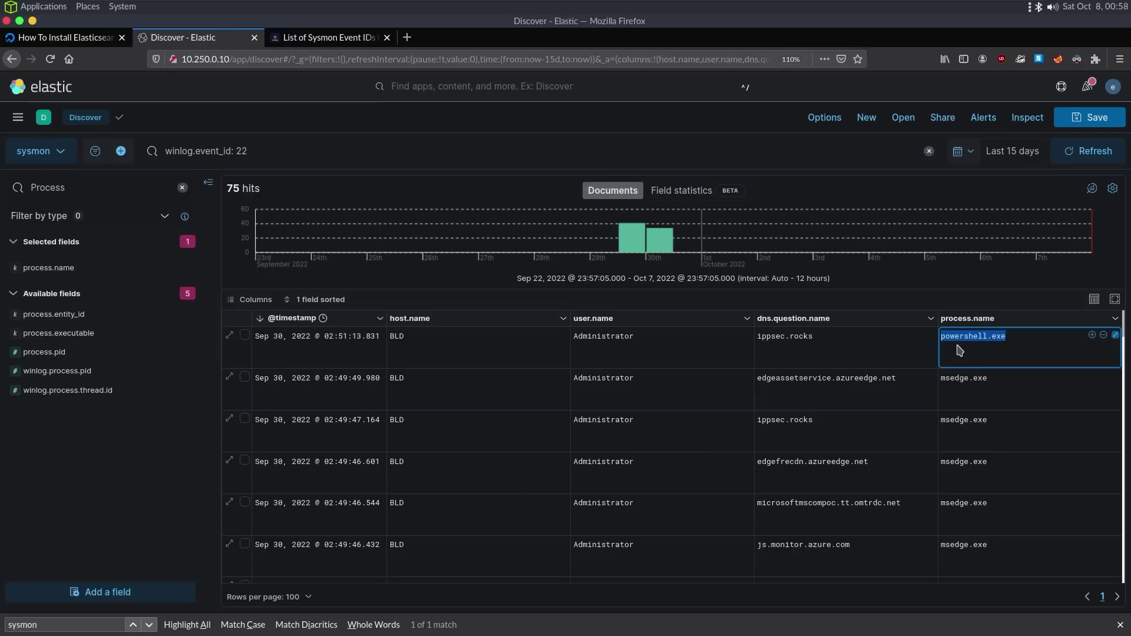
Review the older DNS query events, examining the queried domains and processes, including the artifacts.security.elastic.co lookups by SYSTEM
{"action": "scroll", "coordinate": [959, 351], "scroll_direction": "down", "scroll_amount": 5}
{"action": "scroll", "coordinate": [959, 350], "scroll_direction": "down", "scroll_amount": 4}
{"action": "scroll", "coordinate": [959, 350], "scroll_direction": "down", "scroll_amount": 8}
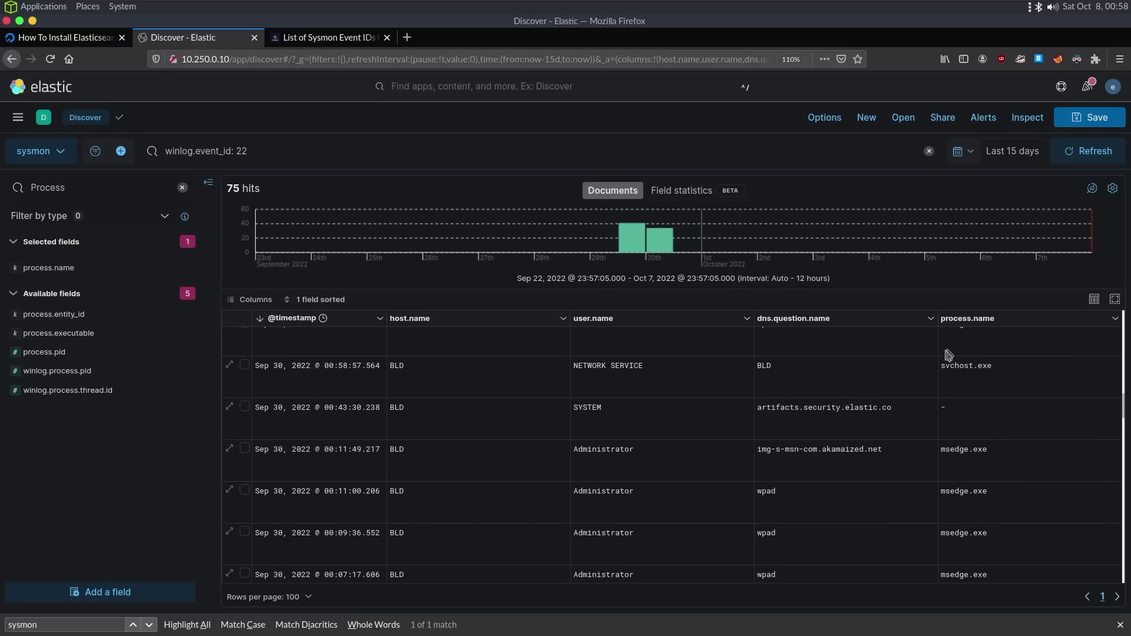
{"action": "scroll", "coordinate": [927, 397], "scroll_direction": "down", "scroll_amount": 3}
{"action": "double_click", "coordinate": [912, 403]}
{"action": "scroll", "coordinate": [964, 392], "scroll_direction": "down", "scroll_amount": 5}
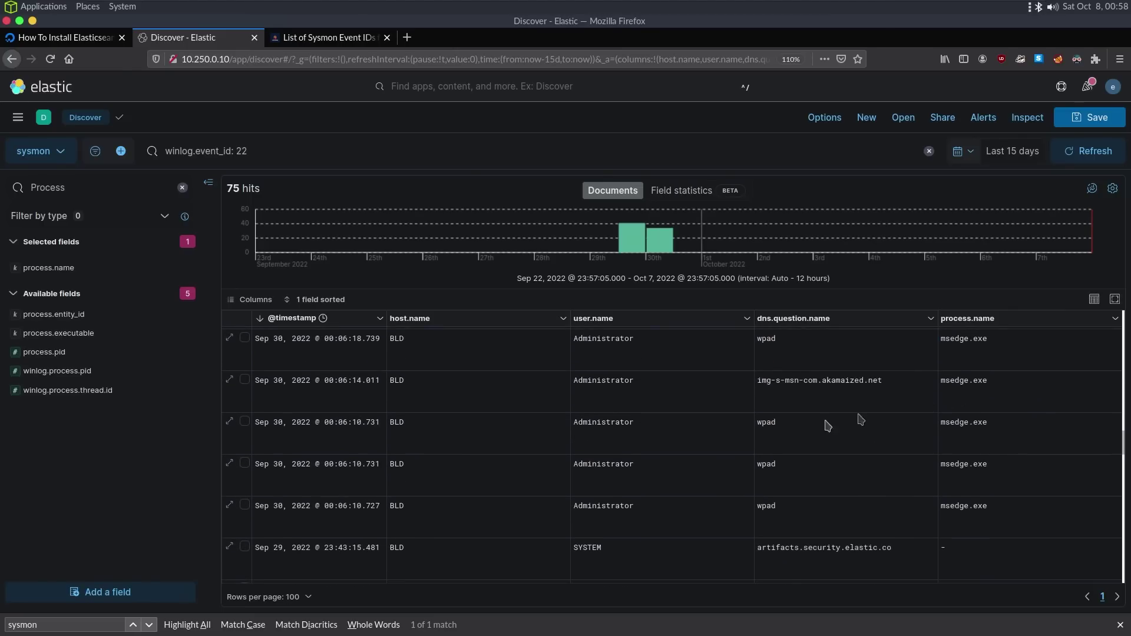
{"action": "scroll", "coordinate": [825, 480], "scroll_direction": "down", "scroll_amount": 3}
{"action": "triple_click", "coordinate": [853, 480]}
{"action": "triple_click", "coordinate": [841, 523]}
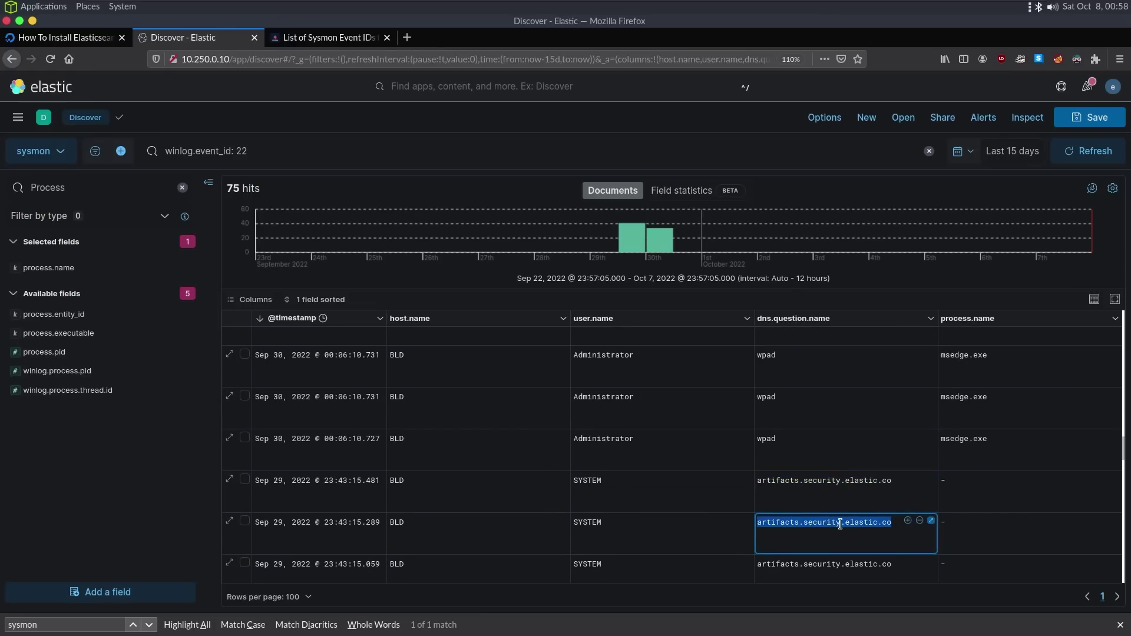
{"action": "scroll", "coordinate": [843, 526], "scroll_direction": "down", "scroll_amount": 1}
{"action": "left_click", "coordinate": [846, 534]}
{"action": "double_click", "coordinate": [848, 537]}
{"action": "scroll", "coordinate": [850, 547], "scroll_direction": "down", "scroll_amount": 4}
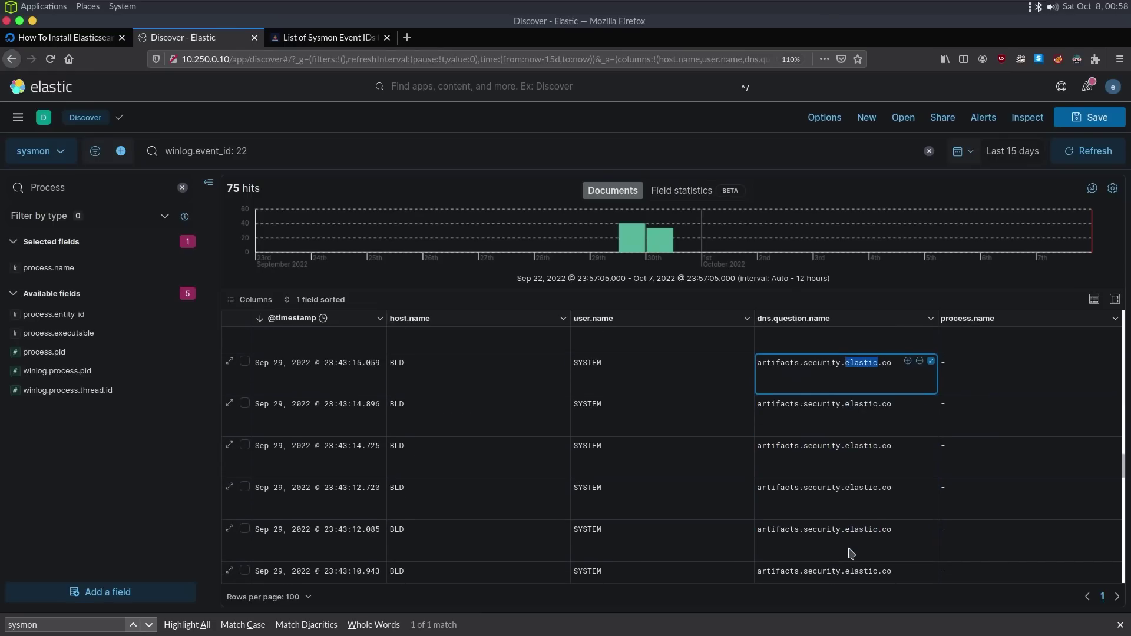
{"action": "scroll", "coordinate": [913, 499], "scroll_direction": "up", "scroll_amount": 10}
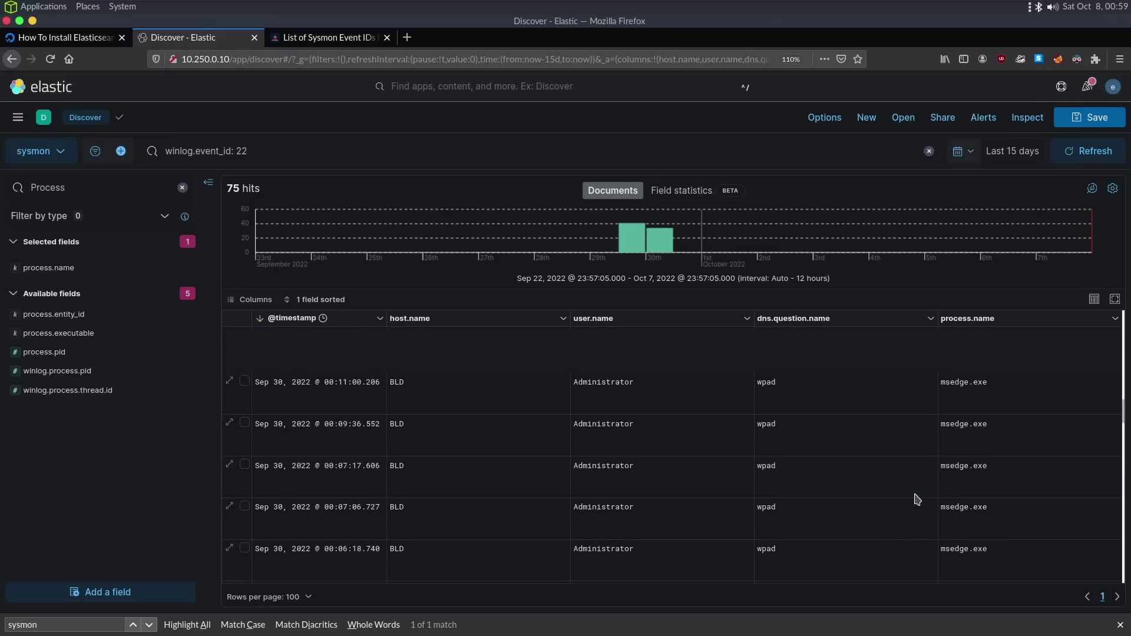
Go to the Security alerts page
{"action": "left_click", "coordinate": [18, 117]}
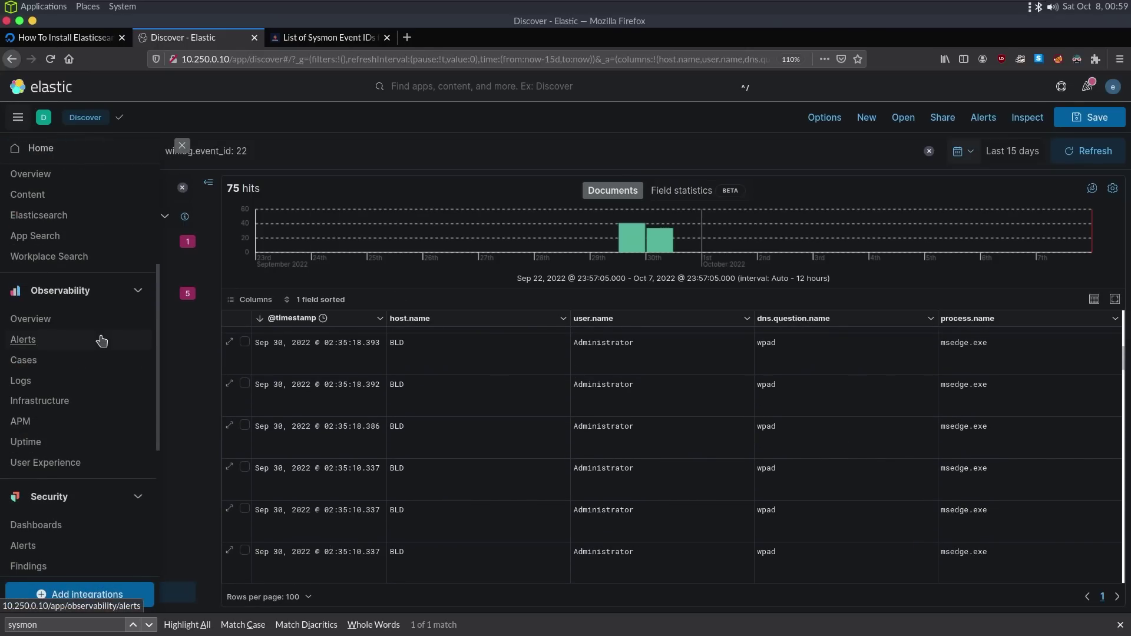
{"action": "scroll", "coordinate": [102, 341], "scroll_direction": "down", "scroll_amount": 2}
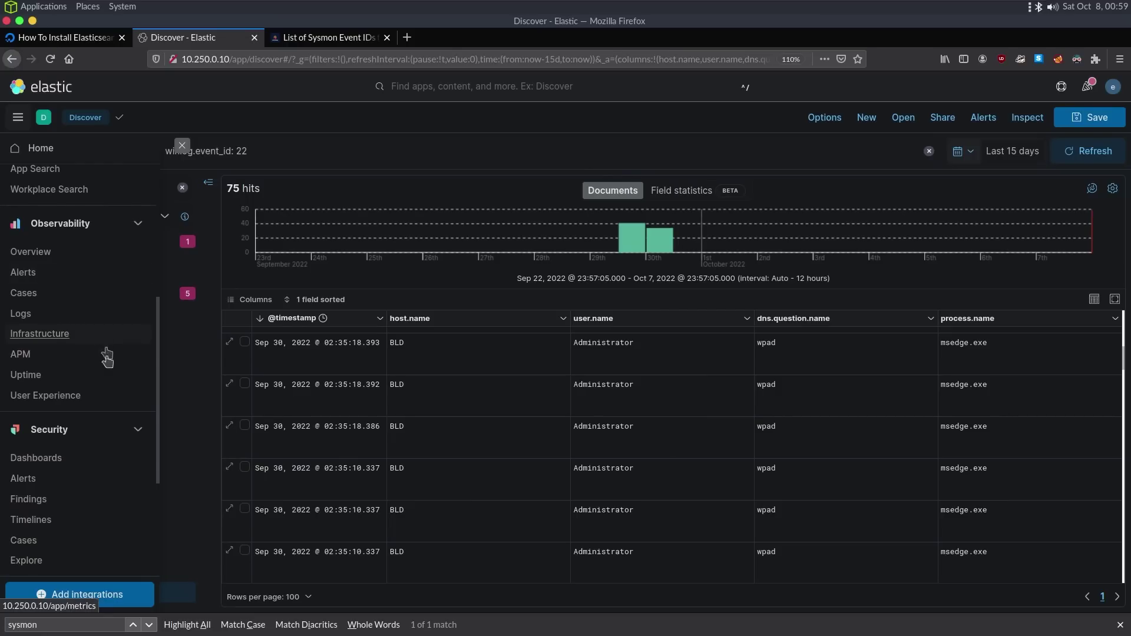
{"action": "left_click", "coordinate": [92, 481]}
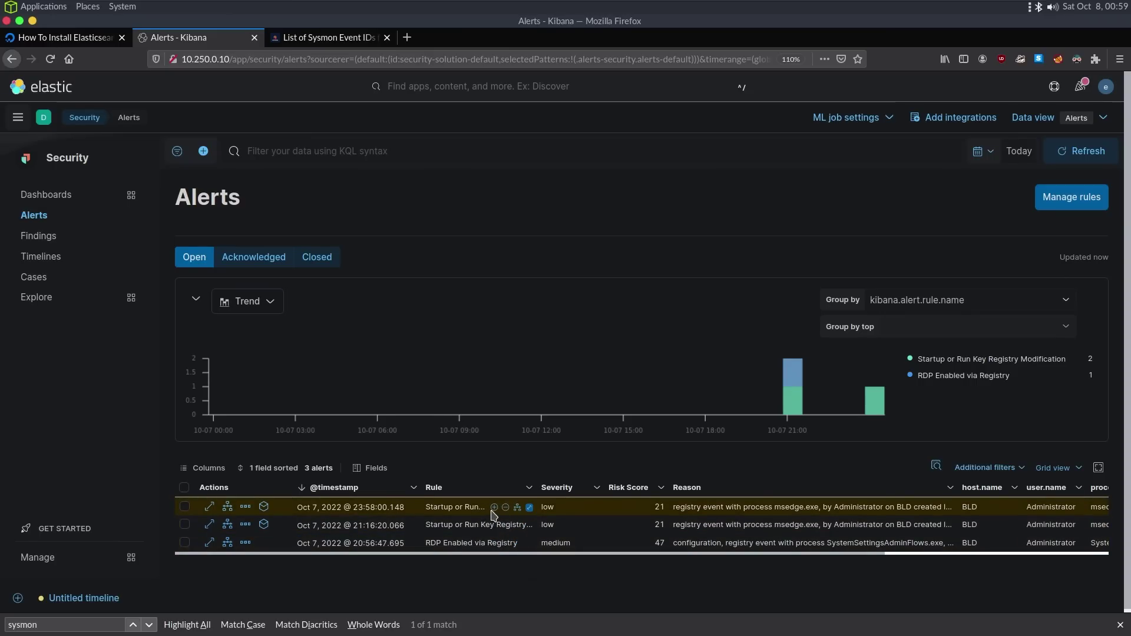
View the details of the newest Startup or Run Key Registry Modification alert and examine its registry key and value
{"action": "left_click", "coordinate": [209, 507]}
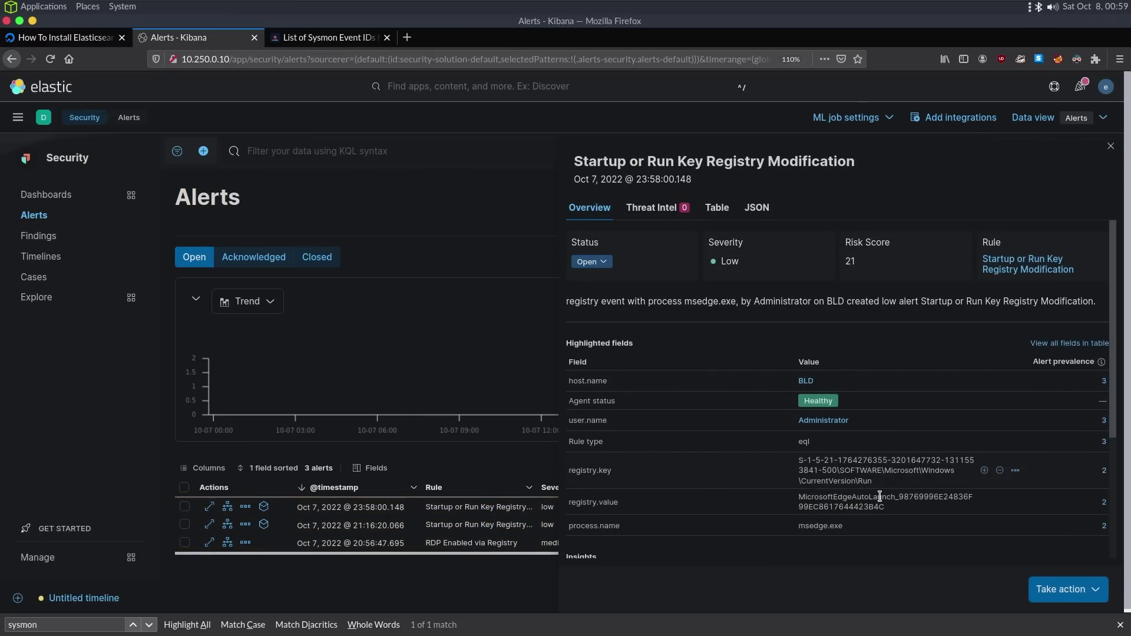
{"action": "double_click", "coordinate": [852, 482]}
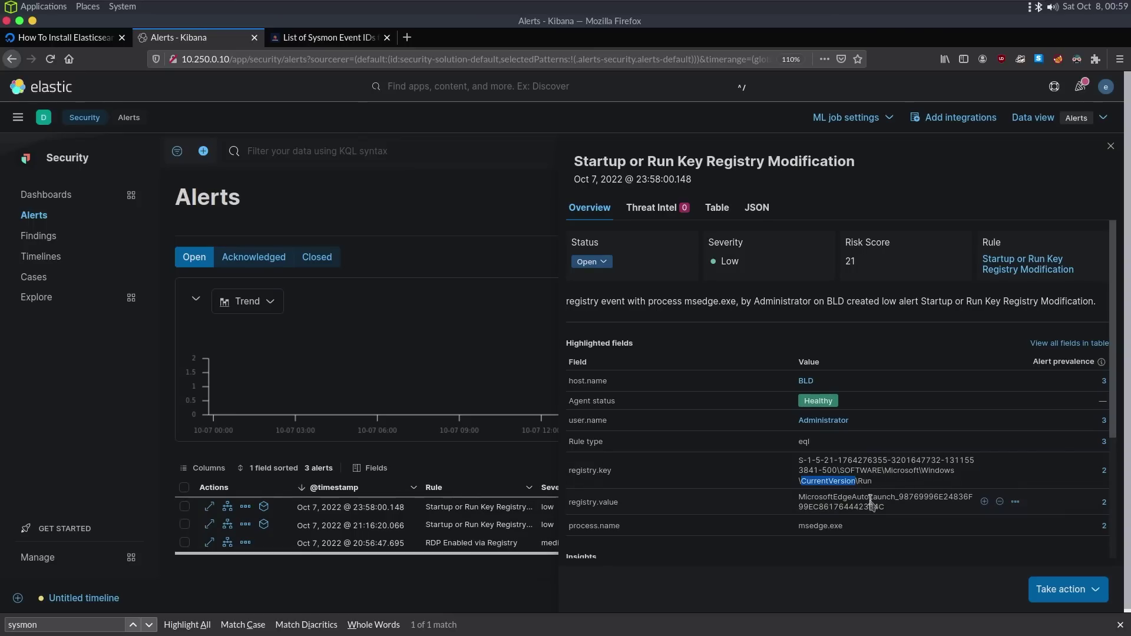
{"action": "double_click", "coordinate": [871, 498]}
{"action": "double_click", "coordinate": [843, 482]}
Review the details of the older Startup or Run Key Registry Modification alert and the RDP Enabled via Registry alert
{"action": "left_click", "coordinate": [210, 526]}
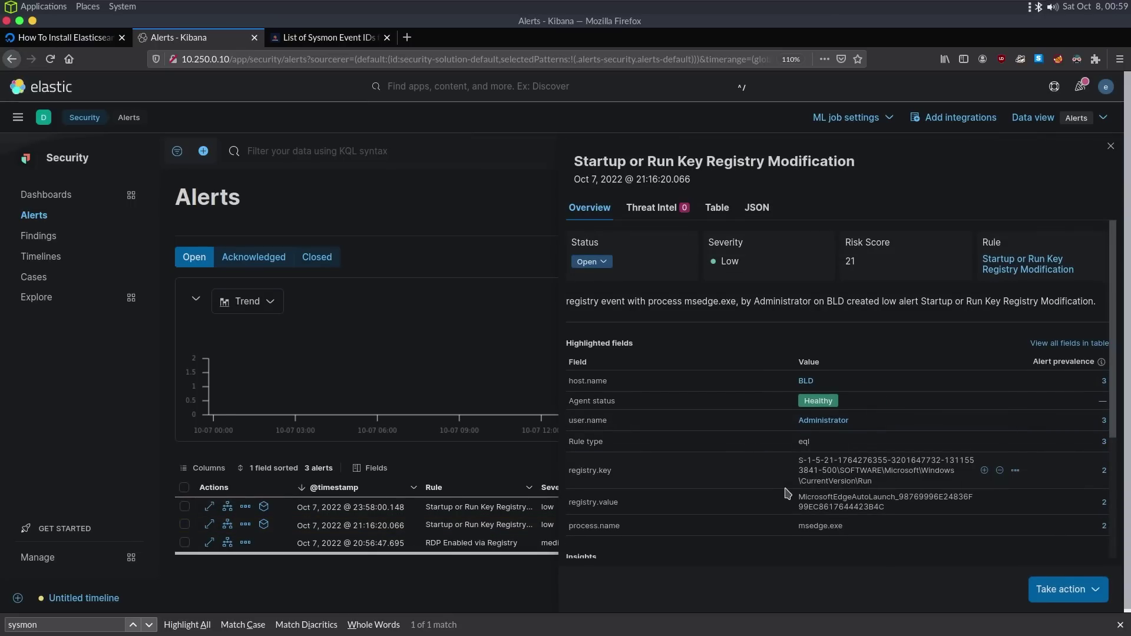
{"action": "scroll", "coordinate": [787, 493], "scroll_direction": "down", "scroll_amount": 2}
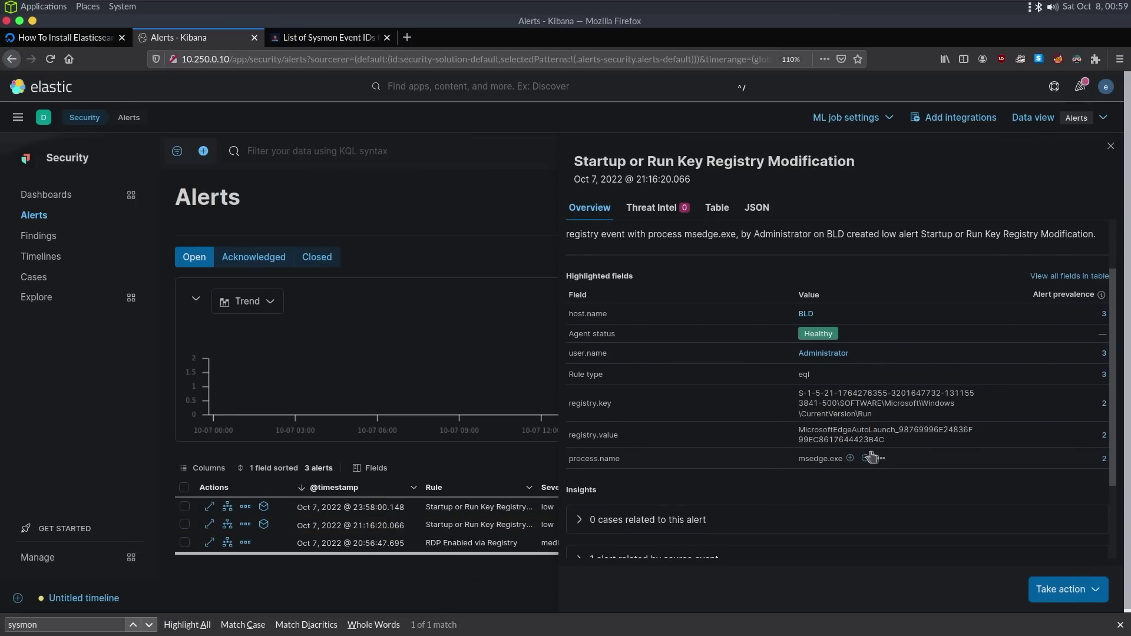
{"action": "left_click", "coordinate": [1108, 149]}
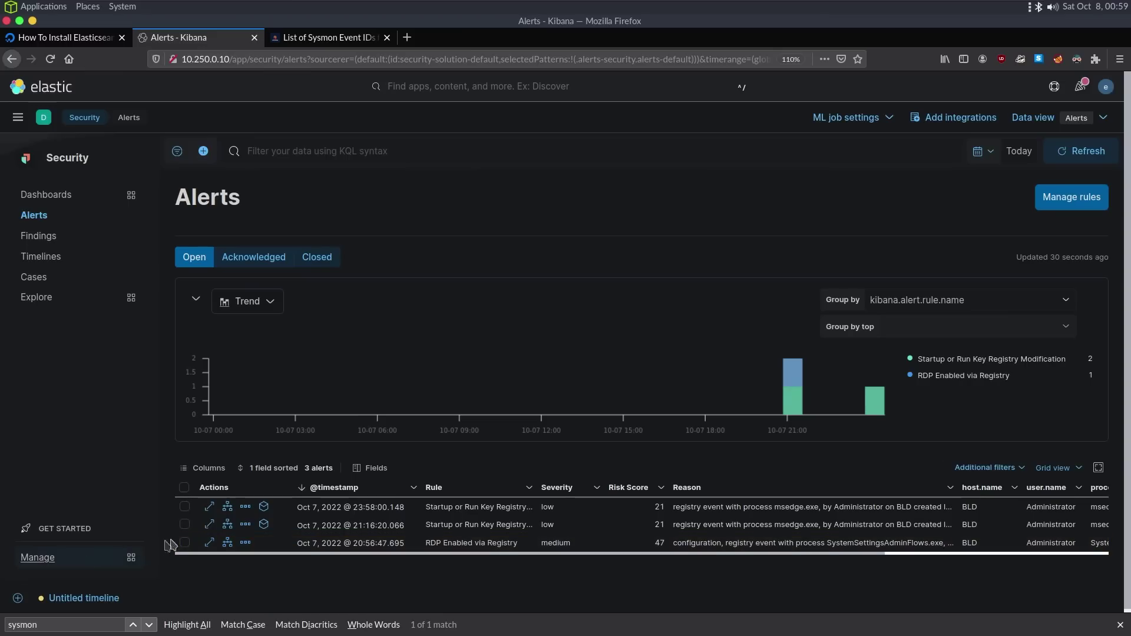
{"action": "left_click", "coordinate": [210, 543]}
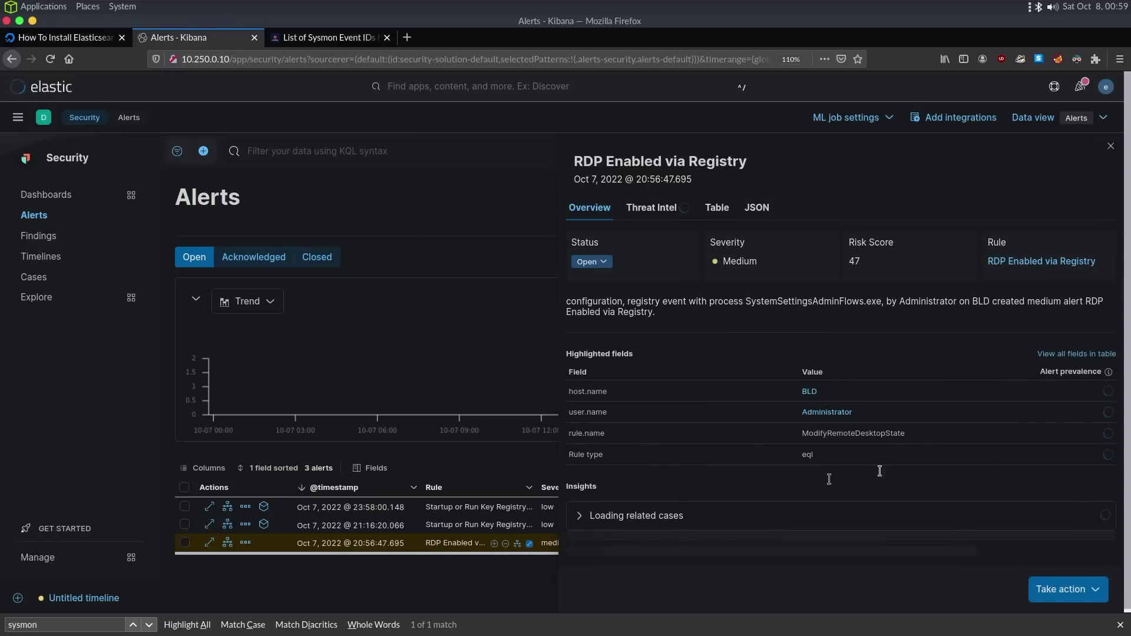
{"action": "left_click", "coordinate": [1111, 146]}
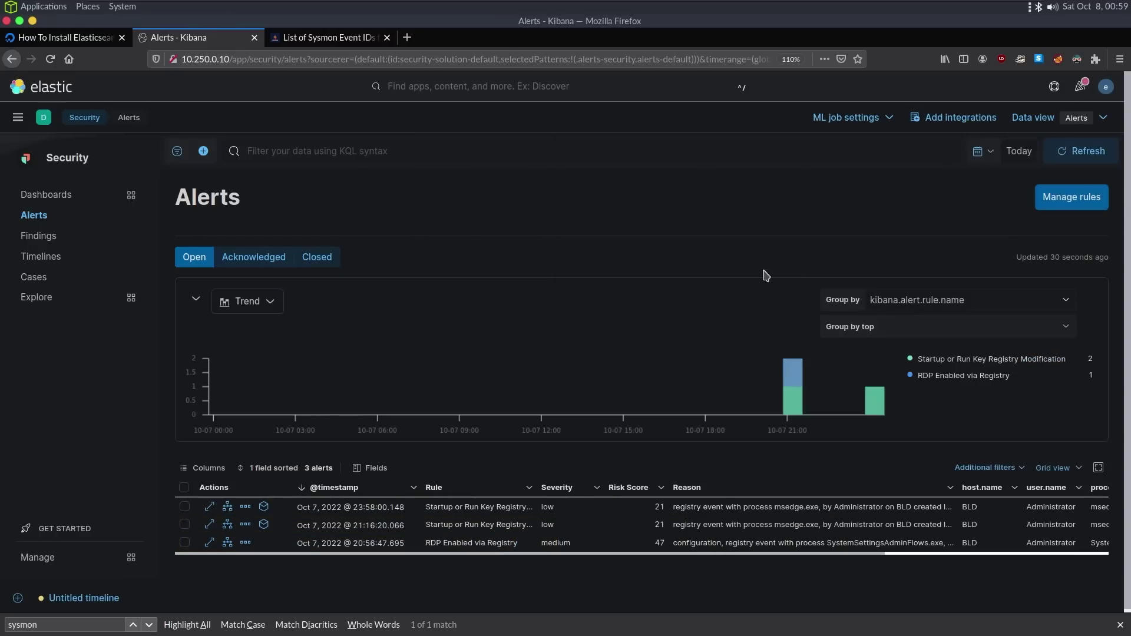
Select both Startup or Run Key Registry Modification alerts, investigate the older one in a timeline and leave that view
{"action": "left_click", "coordinate": [184, 507]}
{"action": "left_click", "coordinate": [184, 524]}
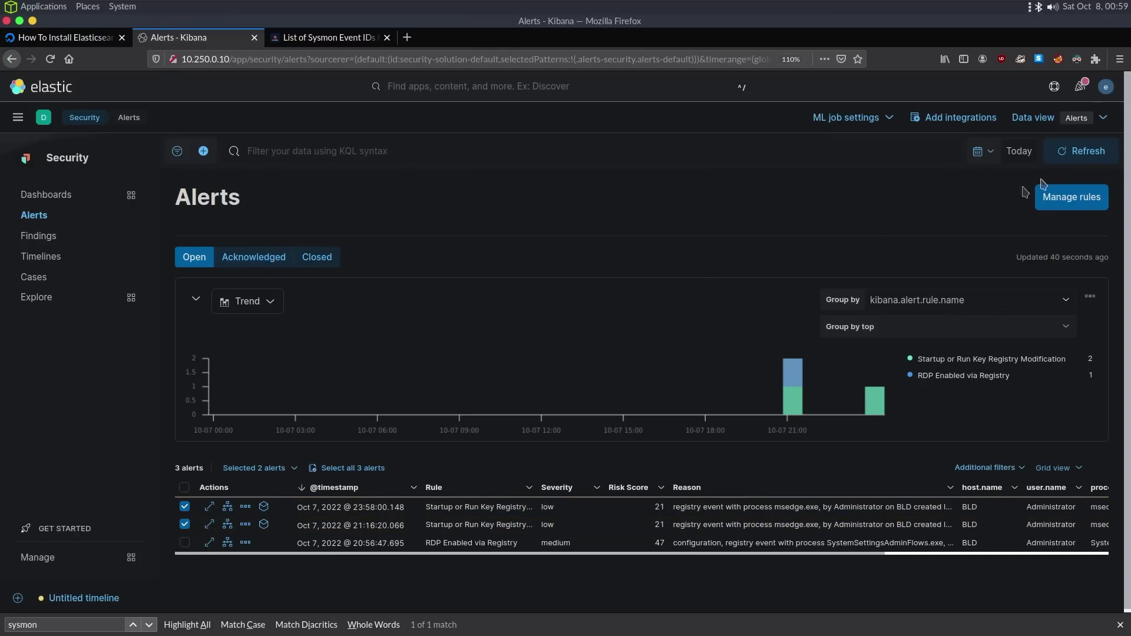
{"action": "left_click", "coordinate": [228, 525]}
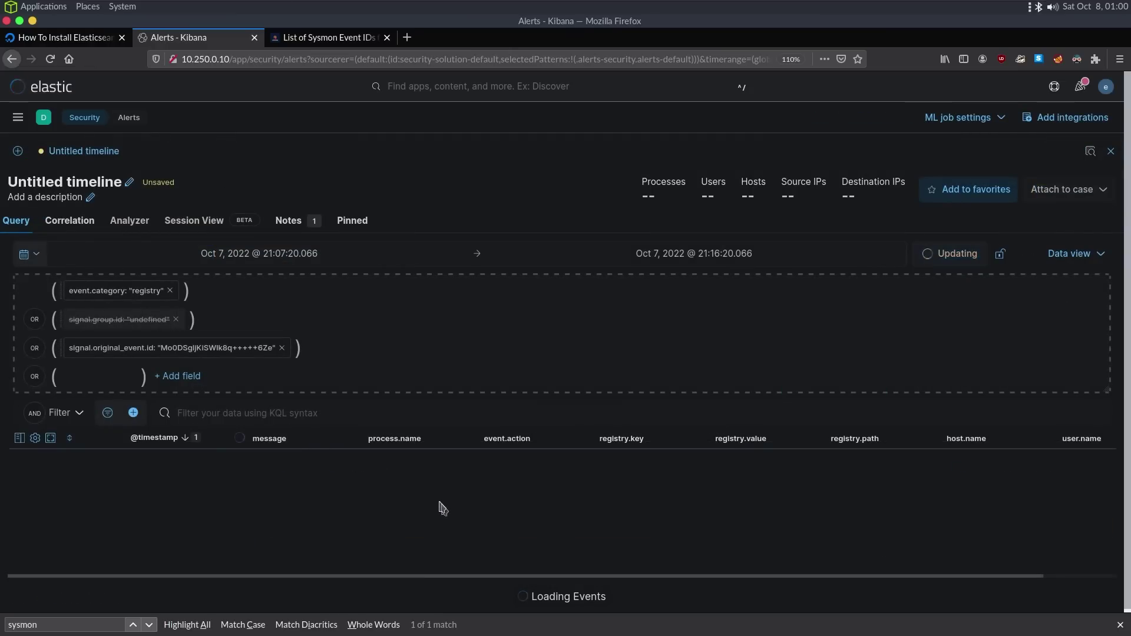
{"action": "left_click", "coordinate": [20, 60]}
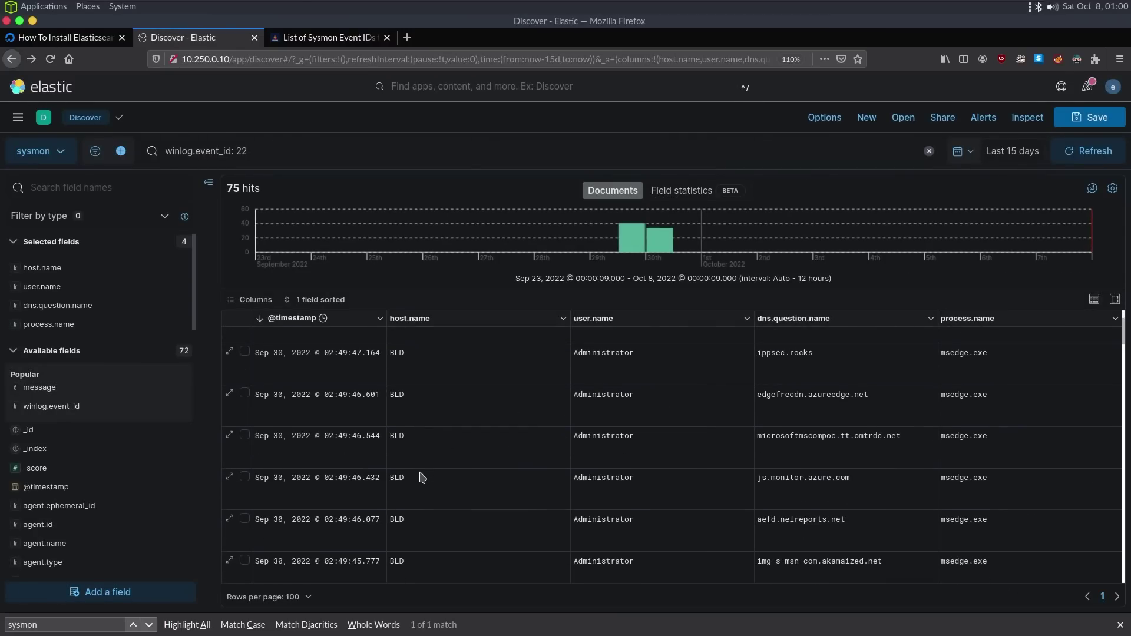
Return from Discover to the Security alerts page
{"action": "scroll", "coordinate": [422, 477], "scroll_direction": "up", "scroll_amount": 1}
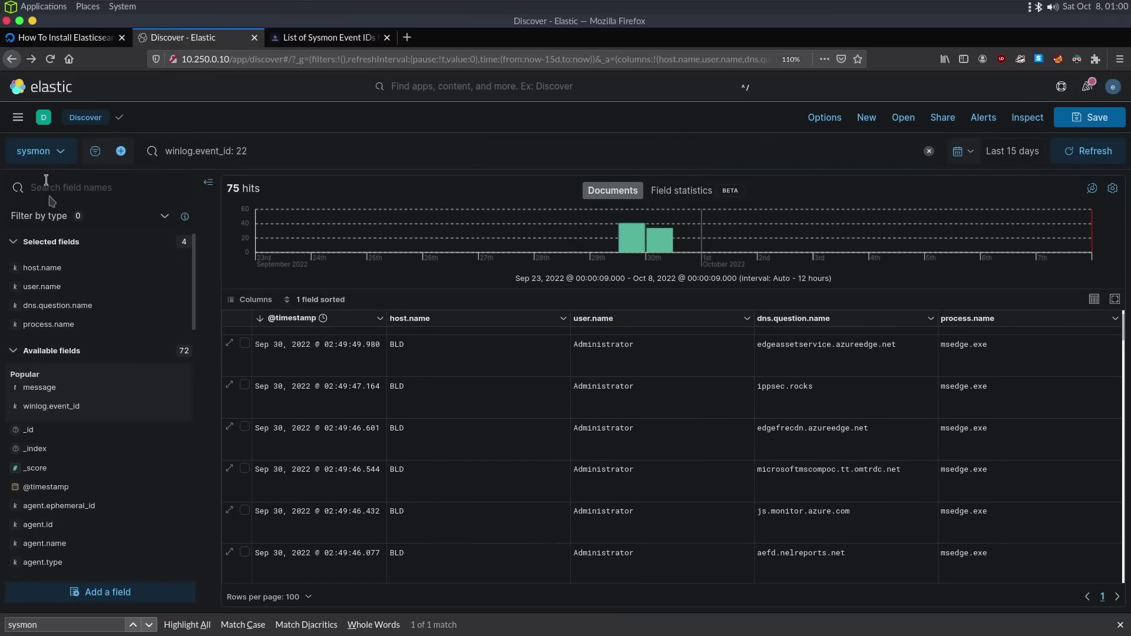
{"action": "left_click", "coordinate": [11, 122]}
{"action": "scroll", "coordinate": [27, 377], "scroll_direction": "down", "scroll_amount": 10}
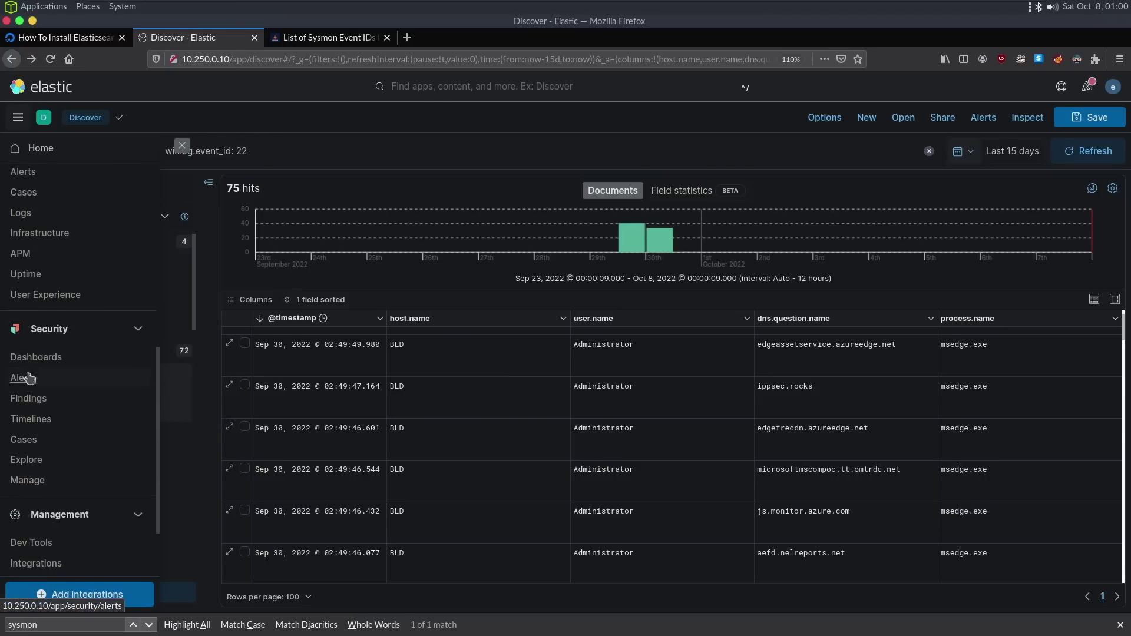
{"action": "left_click", "coordinate": [37, 383]}
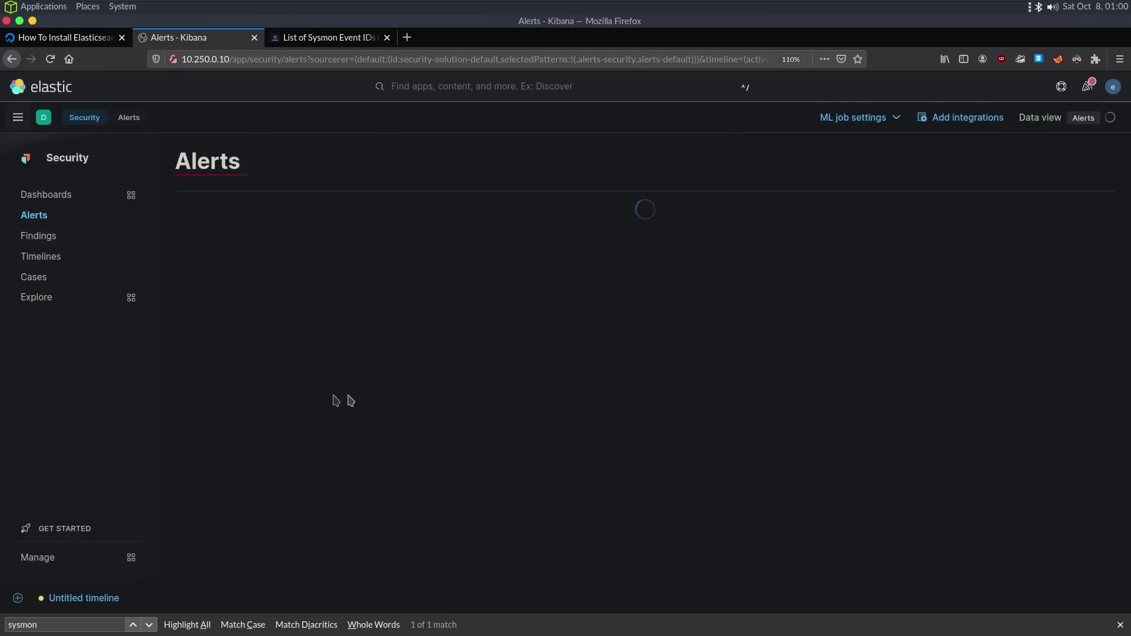
Open the older Startup or Run Key Registry Modification alert in the event analyzer and examine its msedge.exe process tree
{"action": "scroll", "coordinate": [454, 442], "scroll_direction": "down", "scroll_amount": 1}
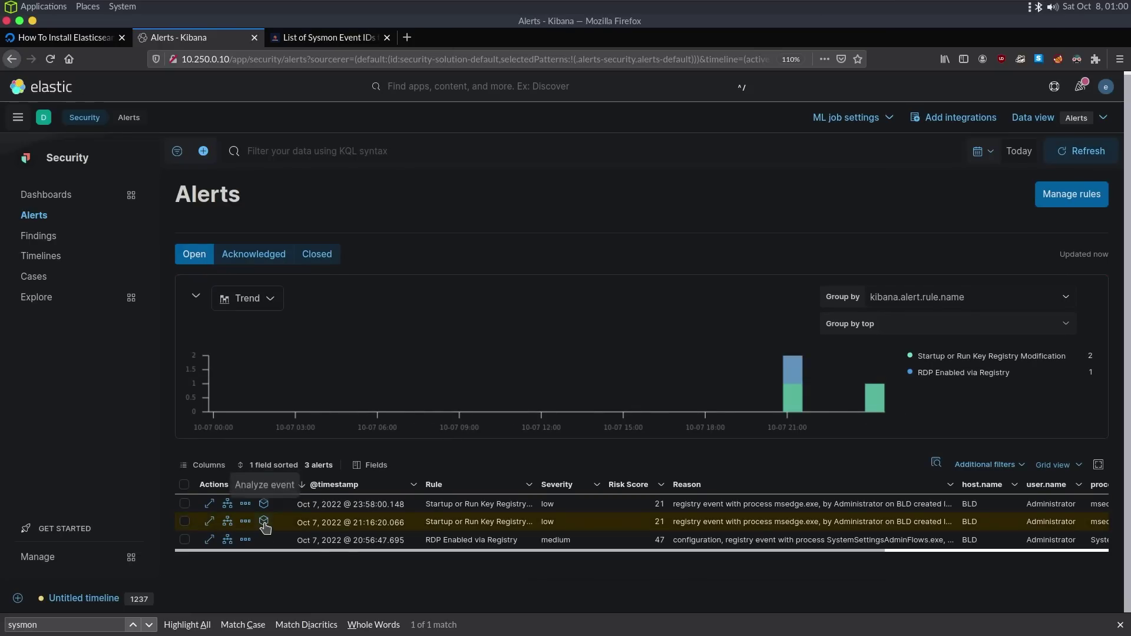
{"action": "left_click", "coordinate": [263, 523]}
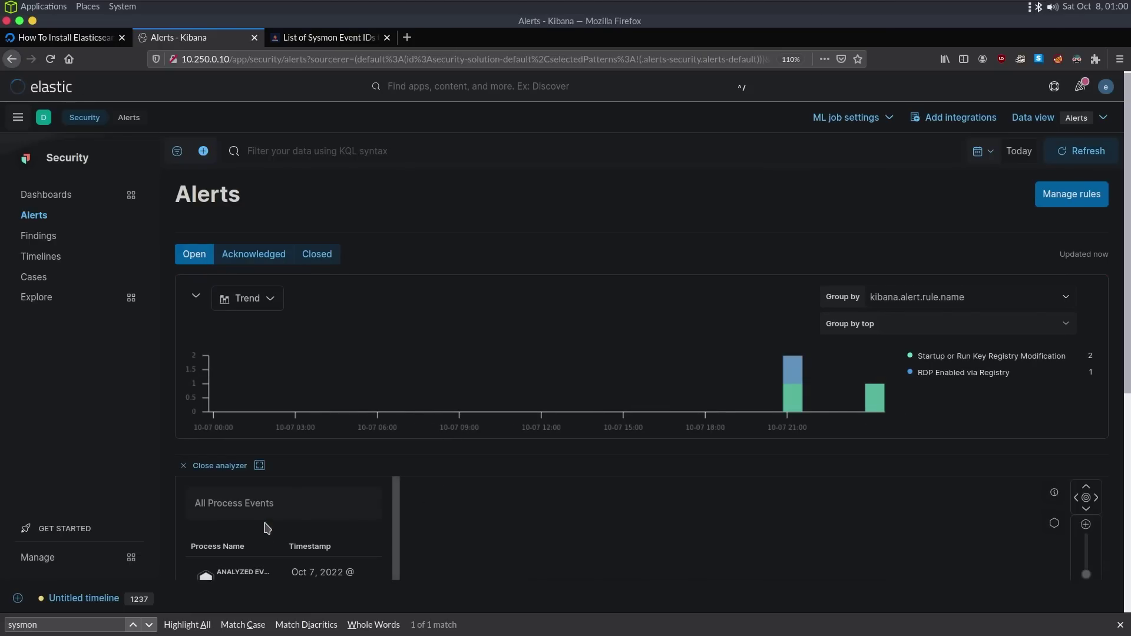
{"action": "scroll", "coordinate": [587, 535], "scroll_direction": "down", "scroll_amount": 3}
{"action": "scroll", "coordinate": [589, 534], "scroll_direction": "down", "scroll_amount": 5}
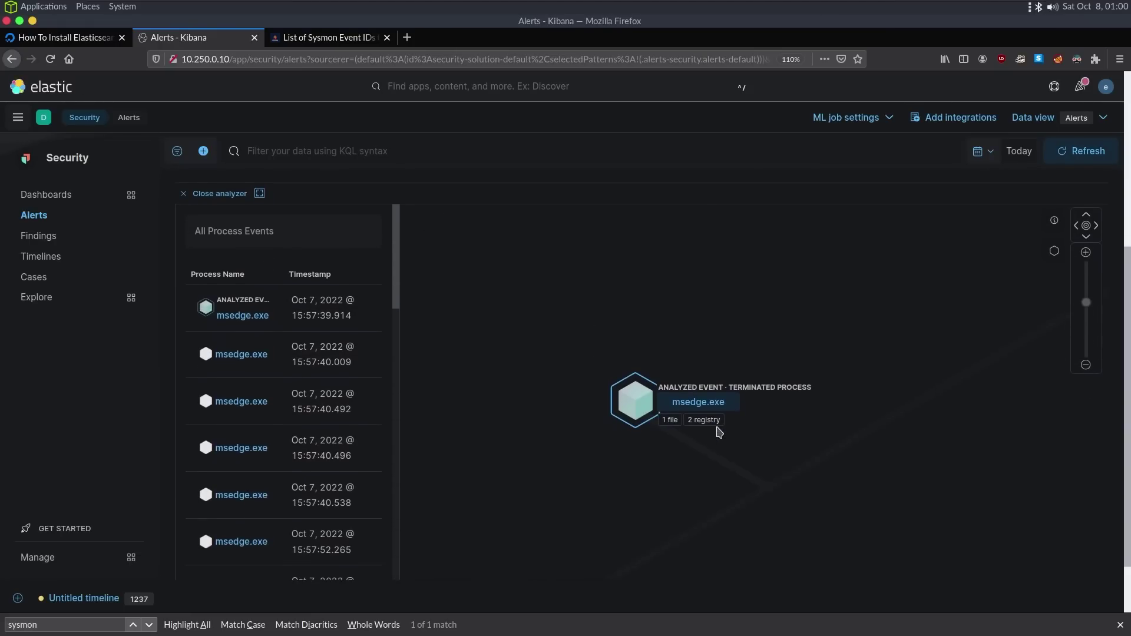
{"action": "left_click_drag", "start_coordinate": [1089, 241], "coordinate": [1085, 318]}
{"action": "left_click_drag", "start_coordinate": [826, 367], "coordinate": [377, 434]}
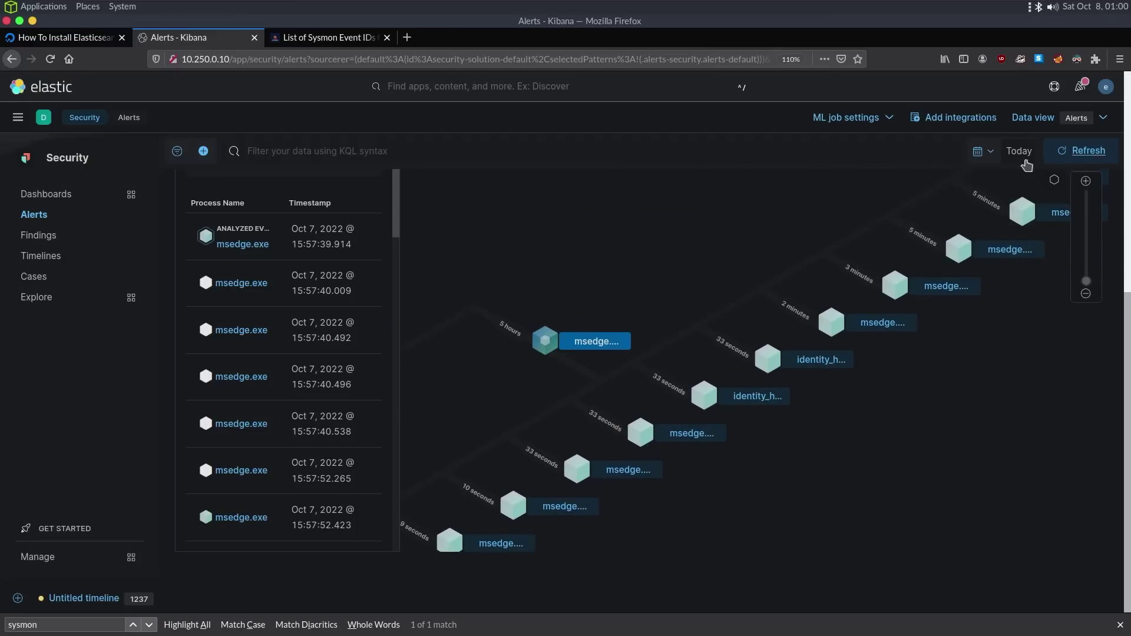
{"action": "left_click_drag", "start_coordinate": [726, 320], "coordinate": [1004, 374]}
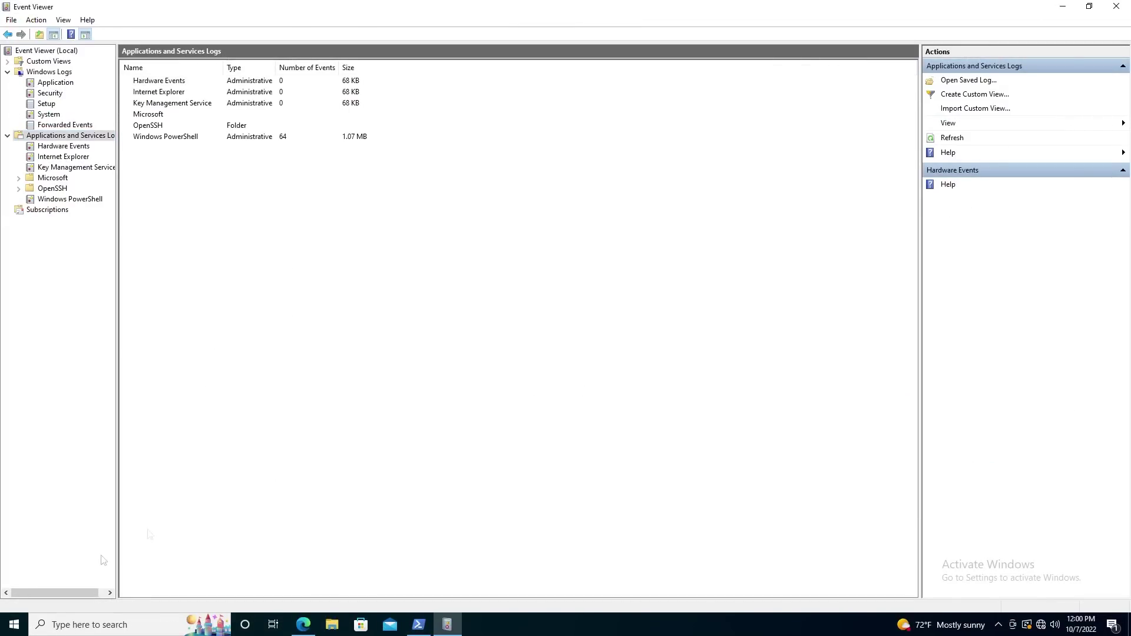
Switch to the Windows machine, find Windows Security with the search "defen" and turn off Real-time protection in the Virus & threat protection settings
{"action": "left_click", "coordinate": [14, 624]}
{"action": "type", "text": "defen"}
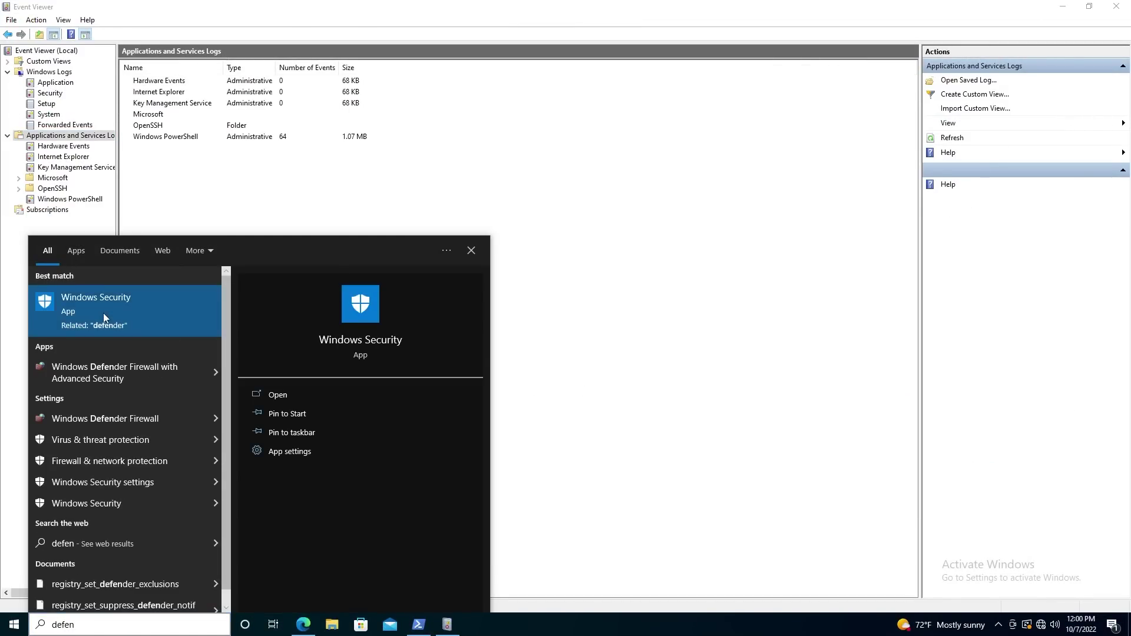
{"action": "left_click", "coordinate": [103, 313]}
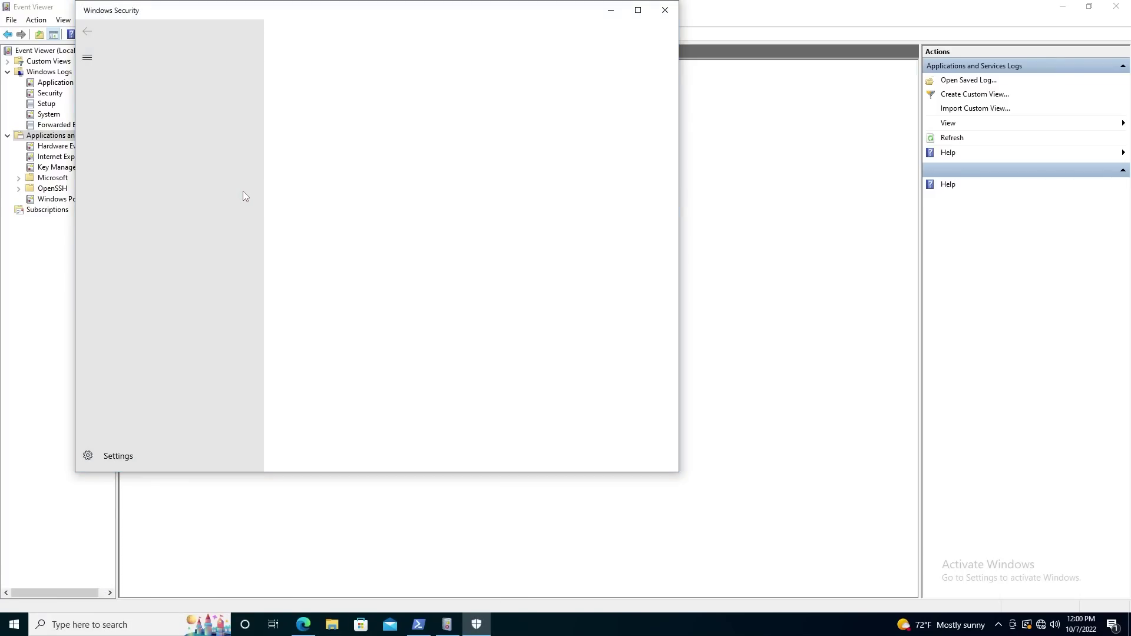
{"action": "left_click", "coordinate": [144, 111]}
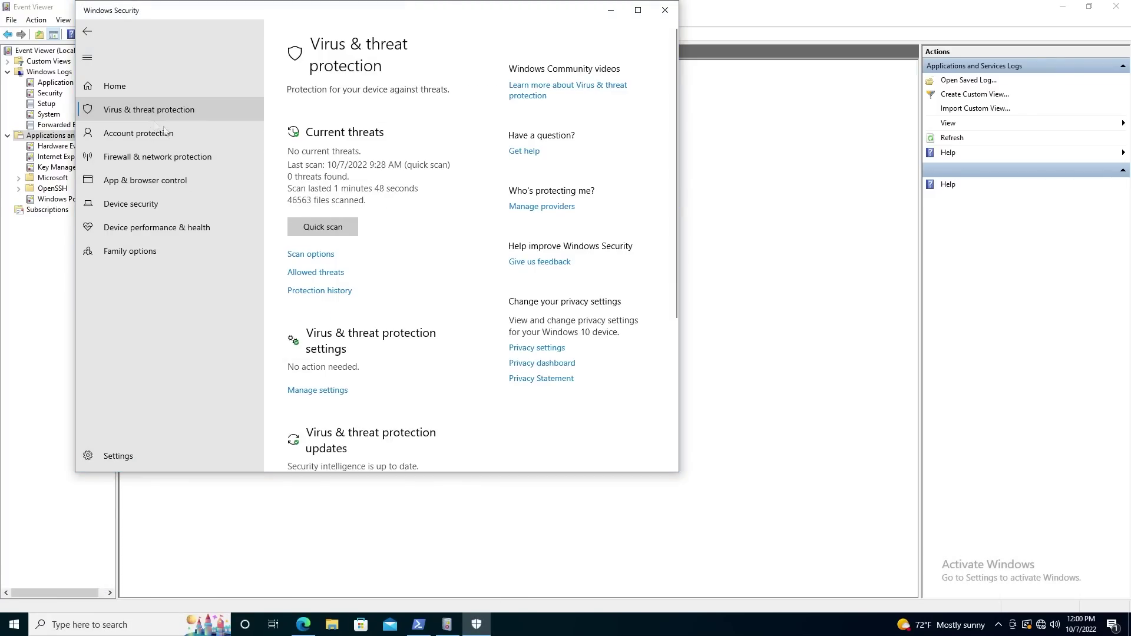
{"action": "left_click", "coordinate": [340, 435]}
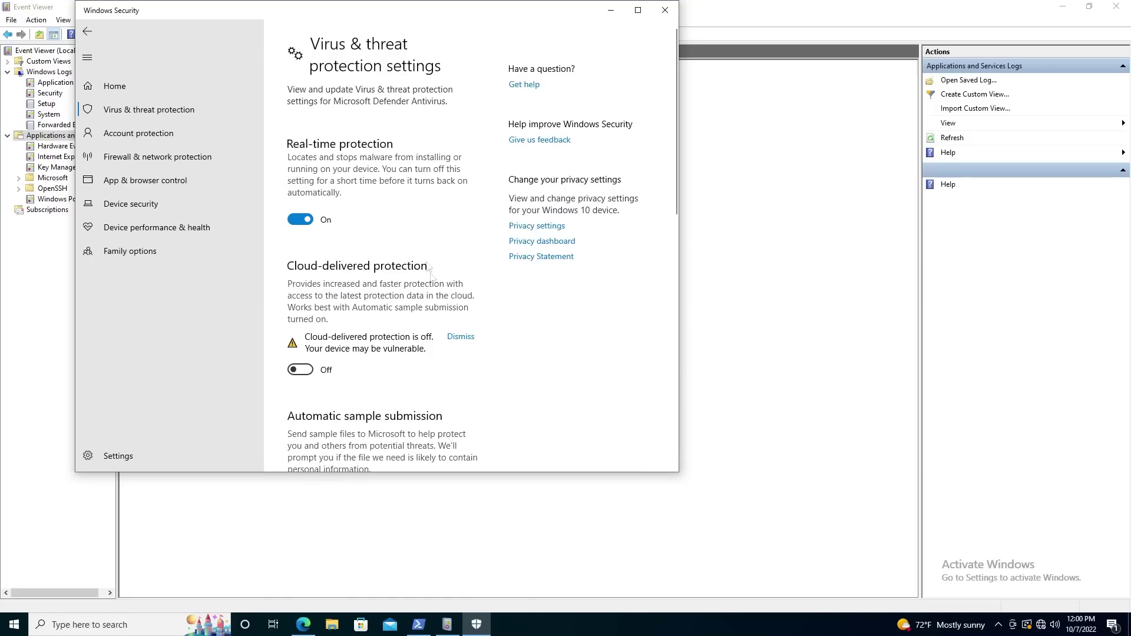
{"action": "left_click", "coordinate": [302, 221]}
{"action": "scroll", "coordinate": [371, 354], "scroll_direction": "down", "scroll_amount": 5}
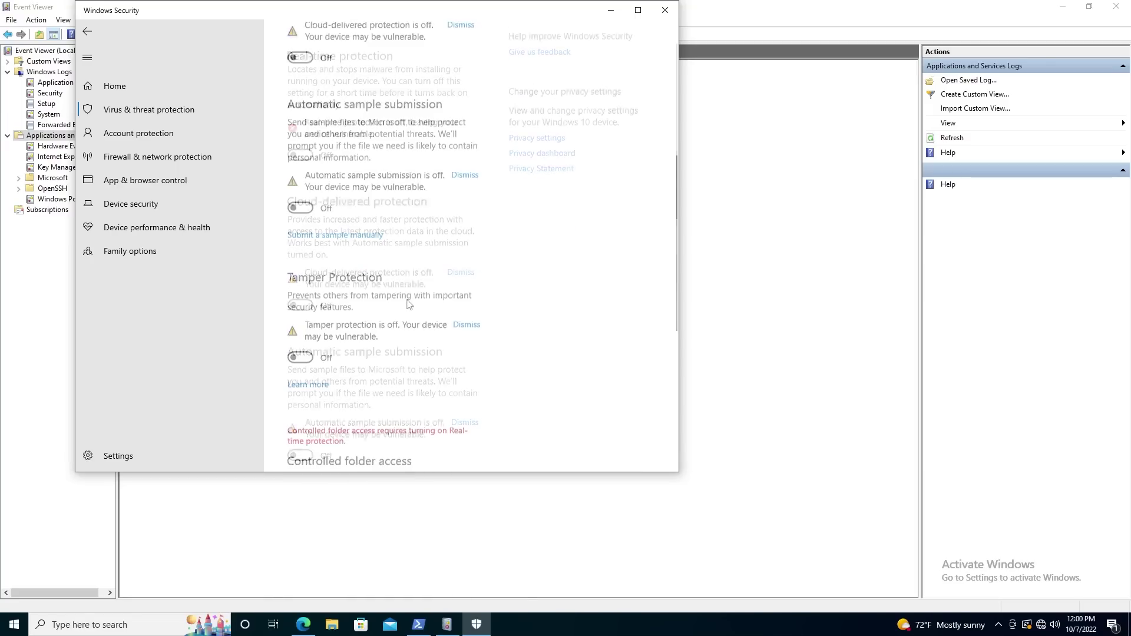
{"action": "scroll", "coordinate": [371, 391], "scroll_direction": "down", "scroll_amount": 6}
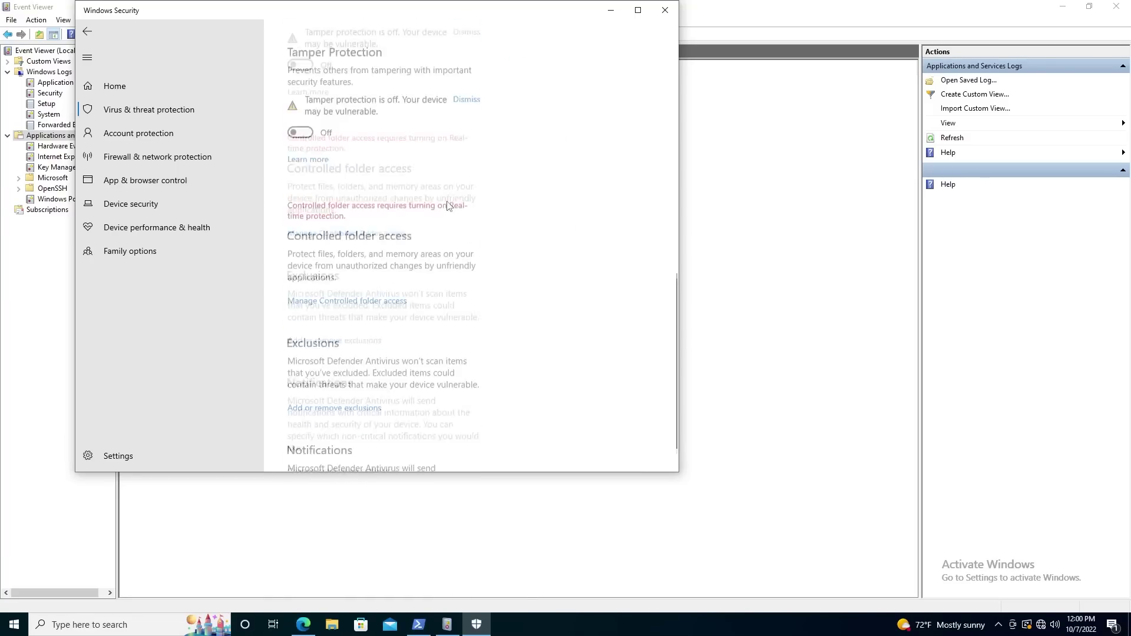
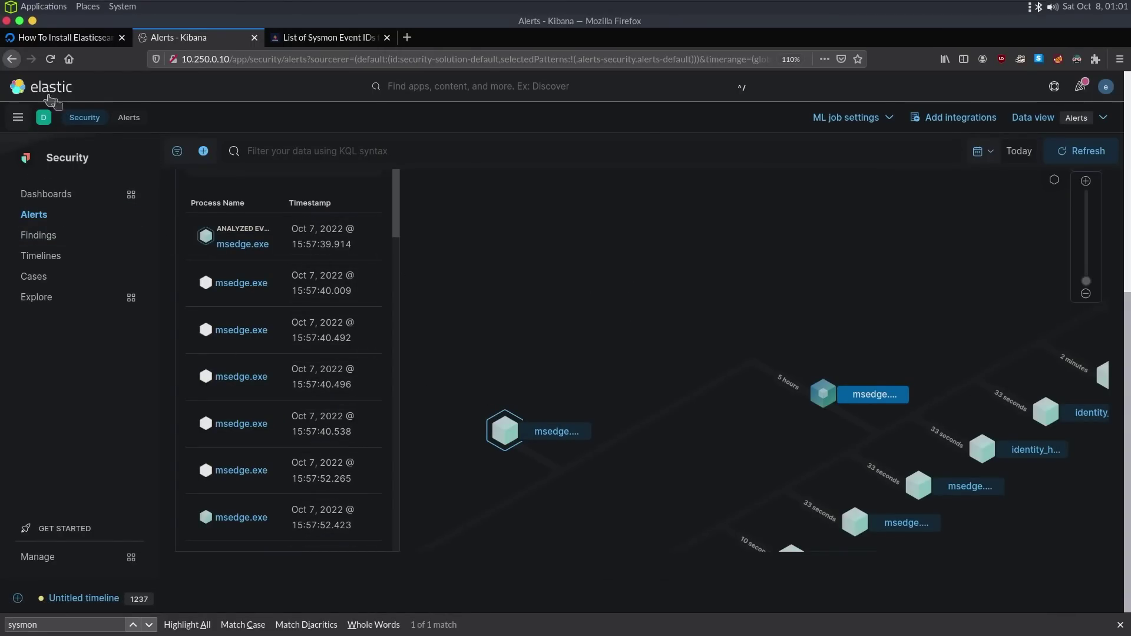
Leave the event analyzer in Kibana and reopen the Security alerts page
{"action": "left_click", "coordinate": [17, 117]}
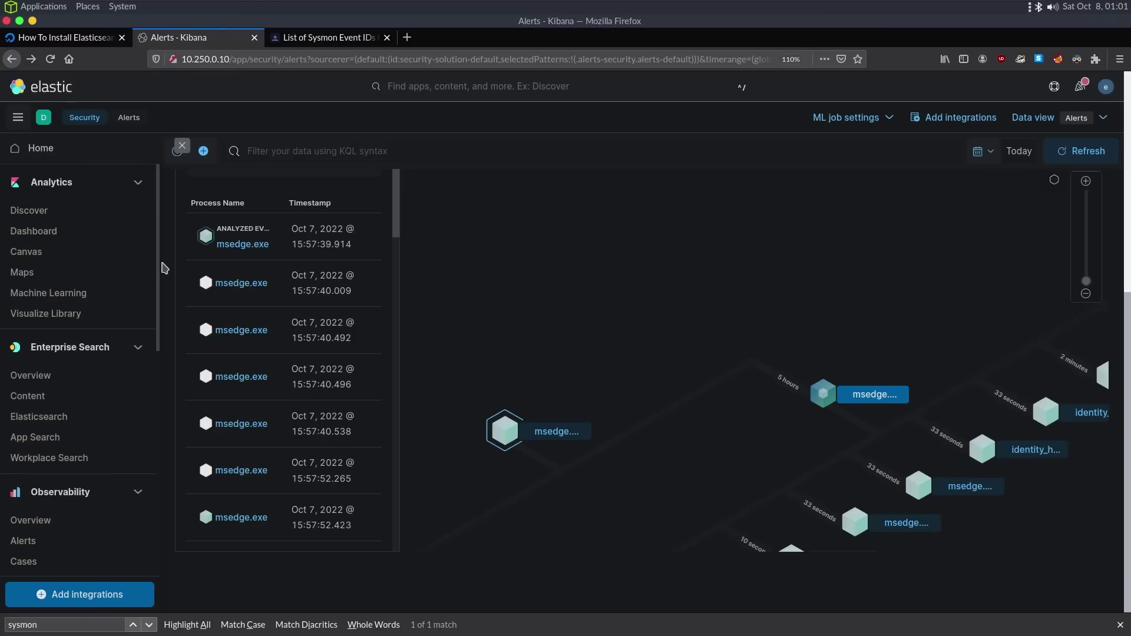
{"action": "left_click_drag", "start_coordinate": [156, 298], "coordinate": [145, 510]}
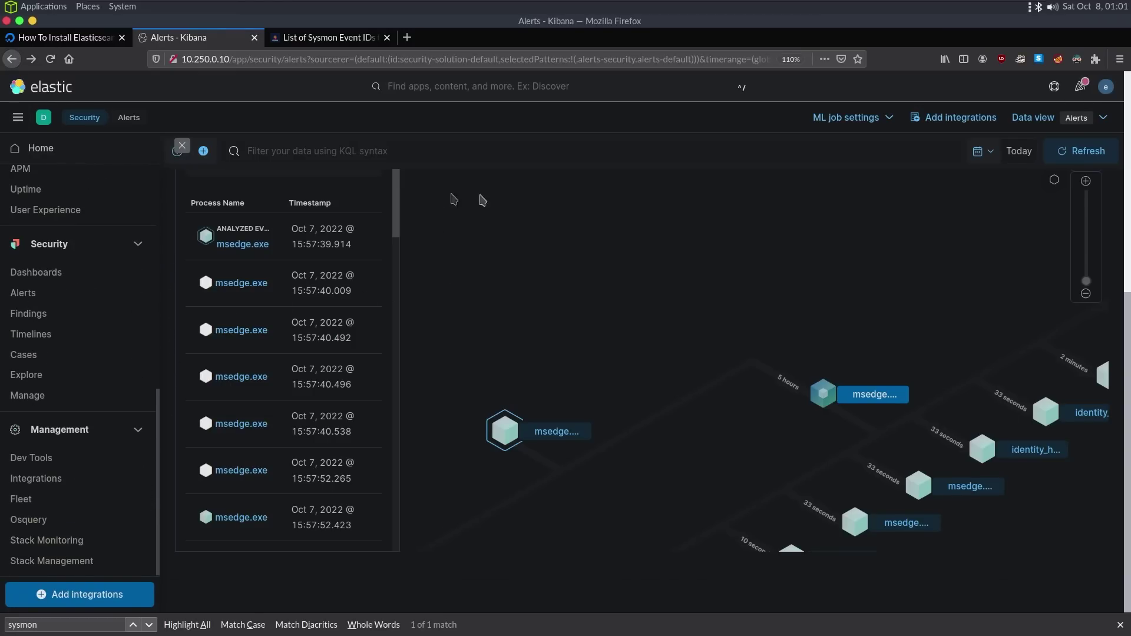
{"action": "left_click", "coordinate": [411, 58]}
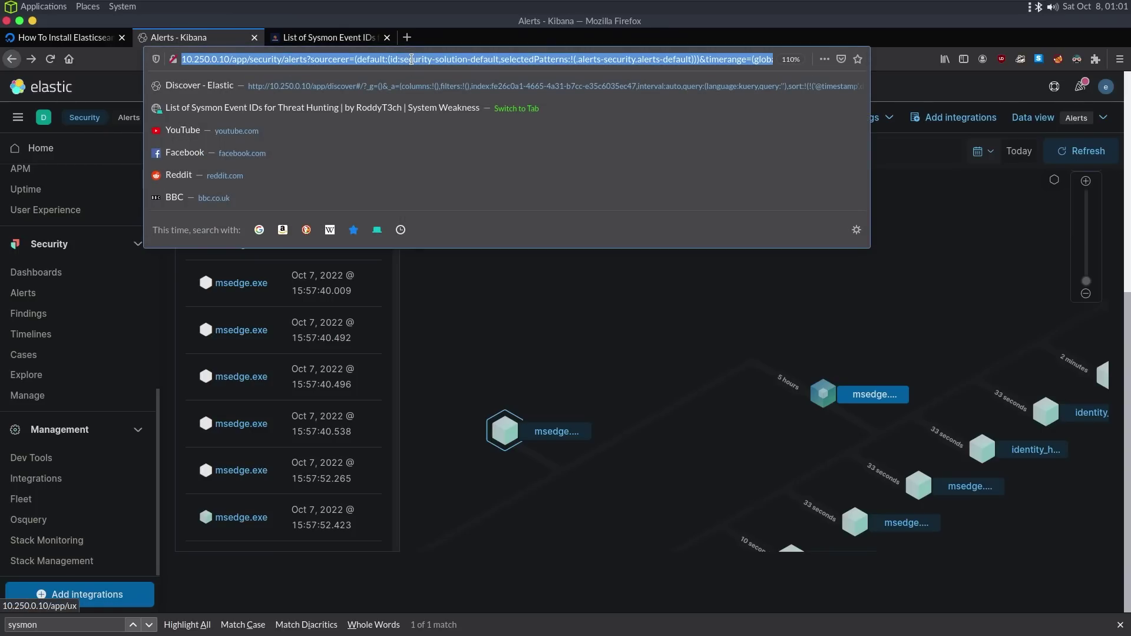
{"action": "key", "text": "Return"}
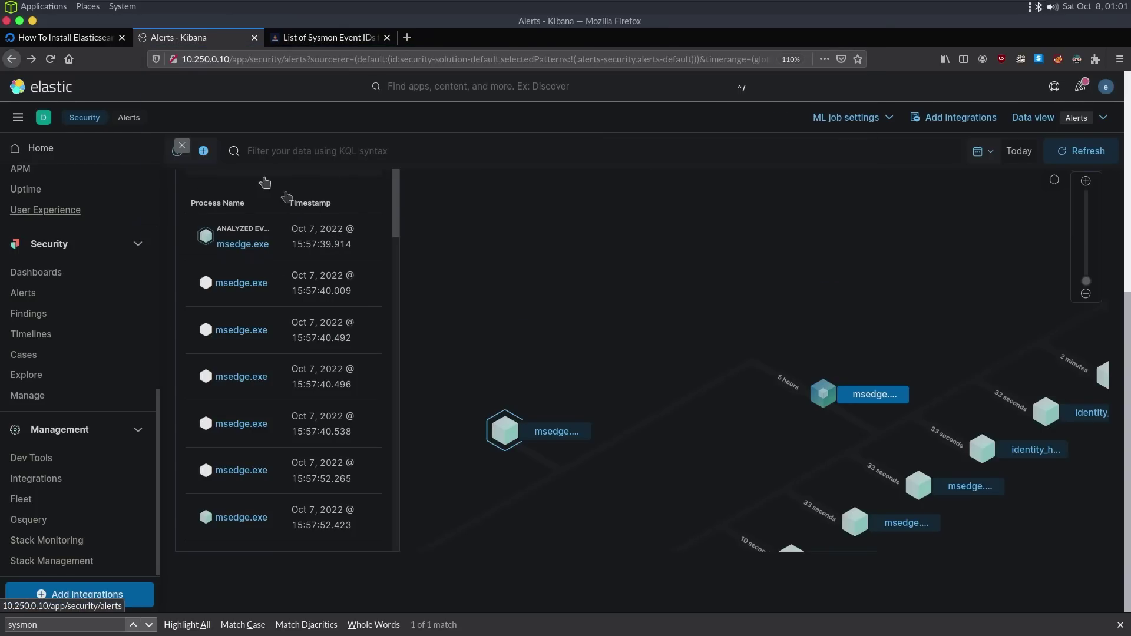
{"action": "left_click", "coordinate": [90, 121]}
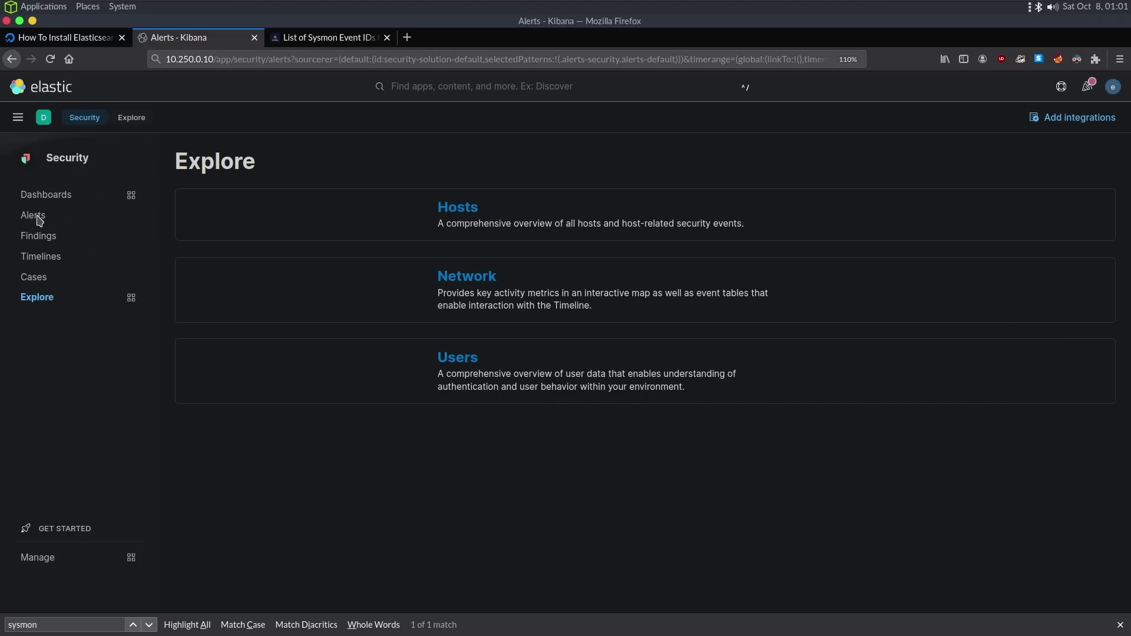
{"action": "left_click", "coordinate": [261, 56]}
{"action": "left_click", "coordinate": [39, 221]}
{"action": "key", "text": "Return"}
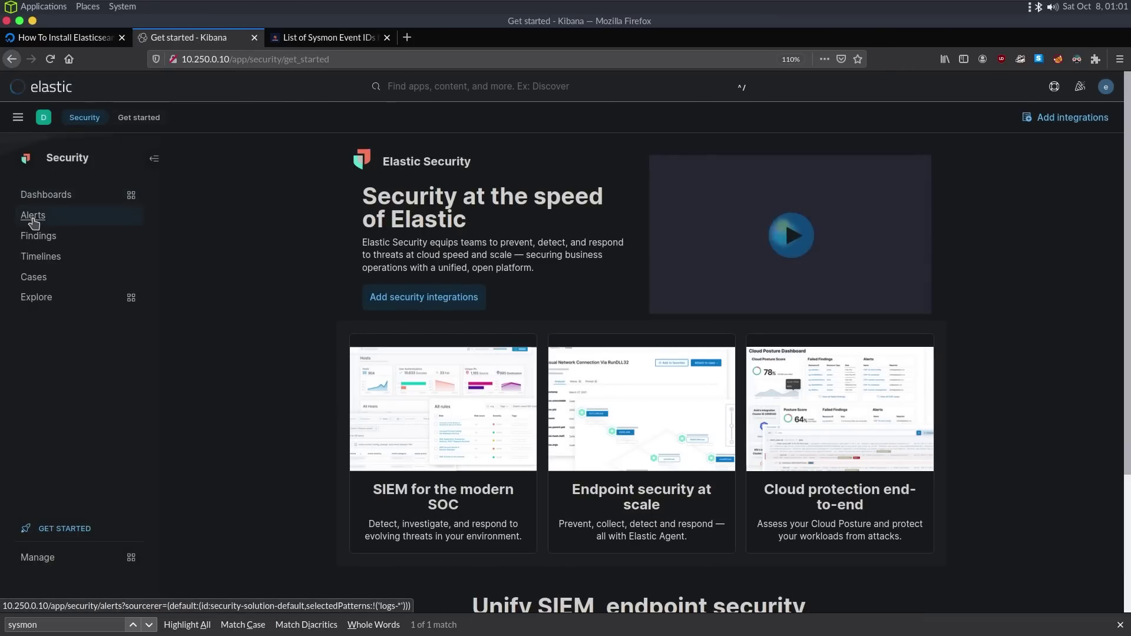
{"action": "left_click", "coordinate": [33, 219]}
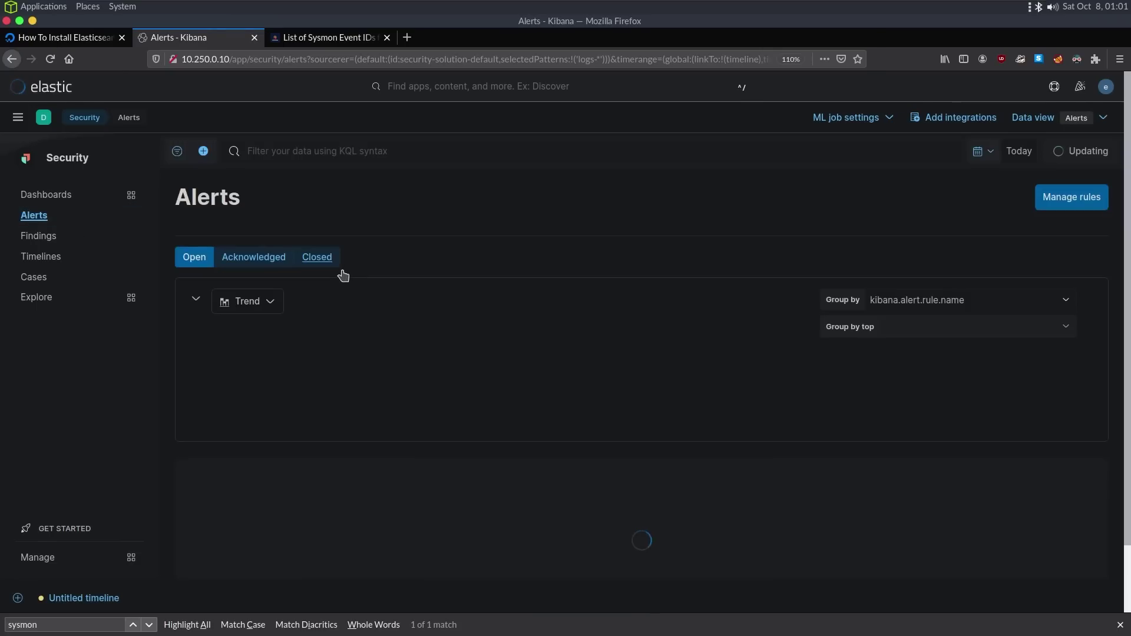
Set the time range of the alerts page to This week
{"action": "scroll", "coordinate": [642, 378], "scroll_direction": "down", "scroll_amount": 2}
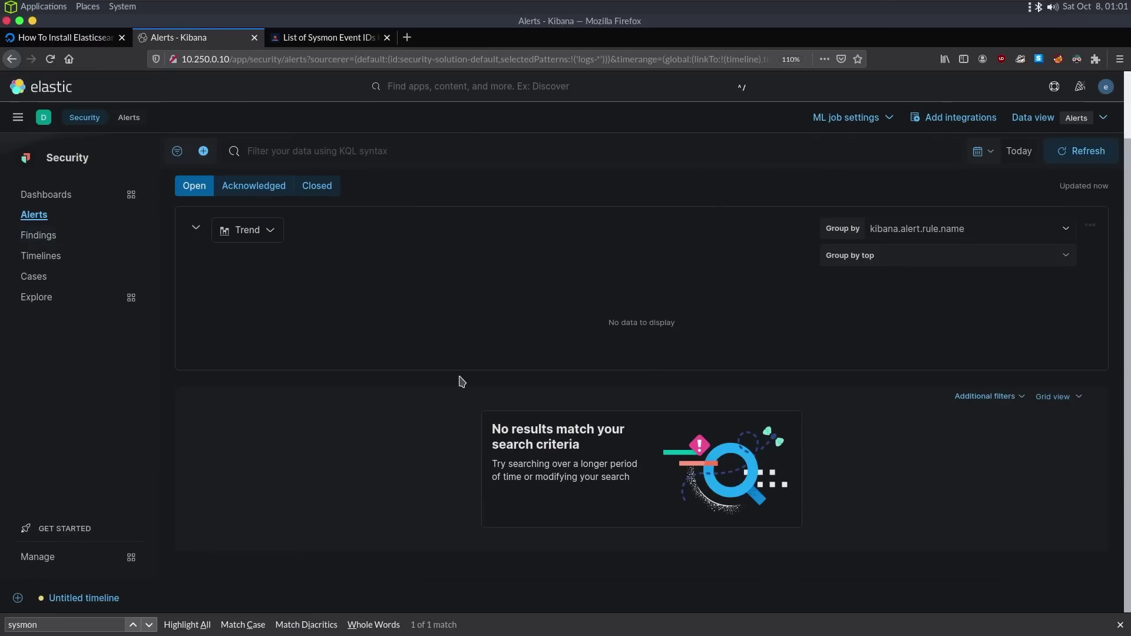
{"action": "left_click", "coordinate": [1020, 158]}
{"action": "left_click", "coordinate": [941, 152]}
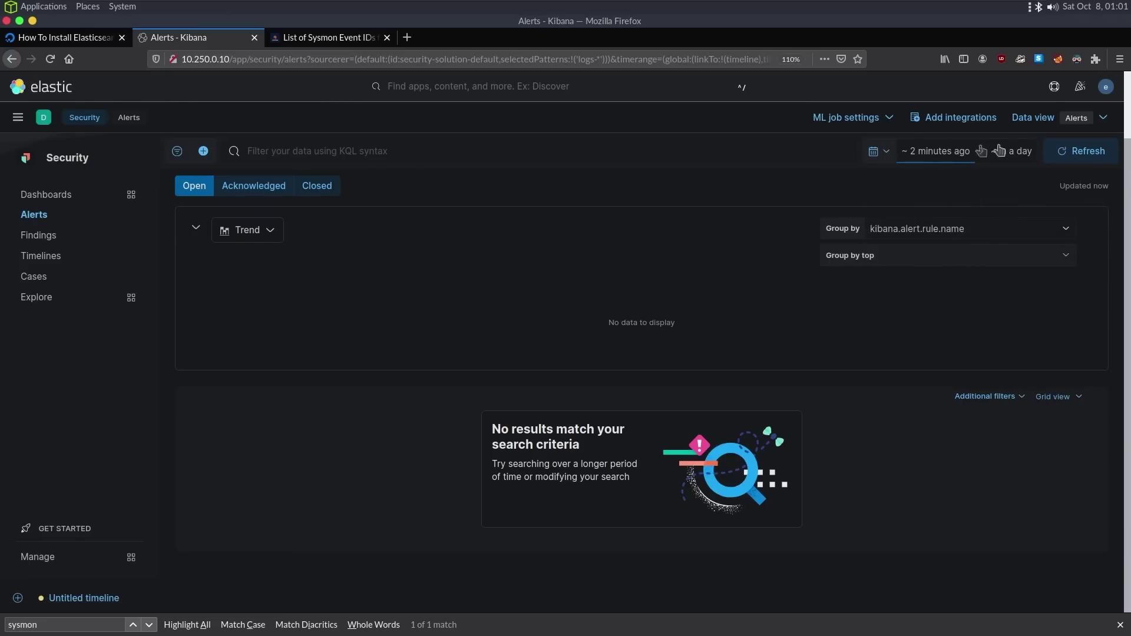
{"action": "left_click", "coordinate": [878, 151]}
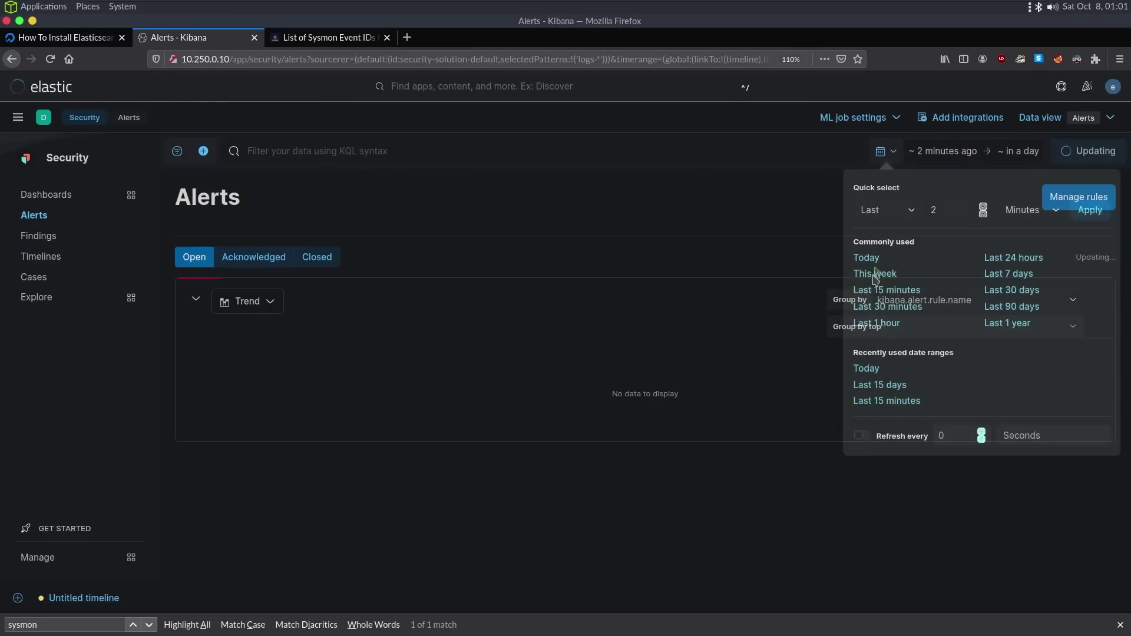
{"action": "left_click", "coordinate": [871, 272]}
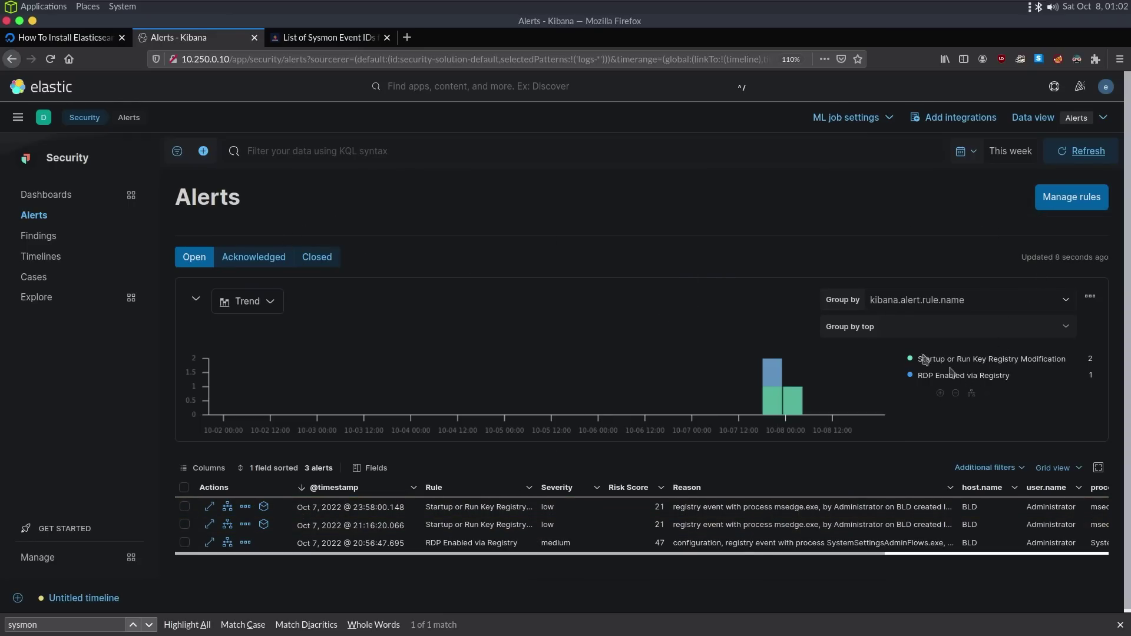
Mark both Startup or Run Key Registry Modification alerts as acknowledged and refresh the alerts page
{"action": "left_click", "coordinate": [245, 543]}
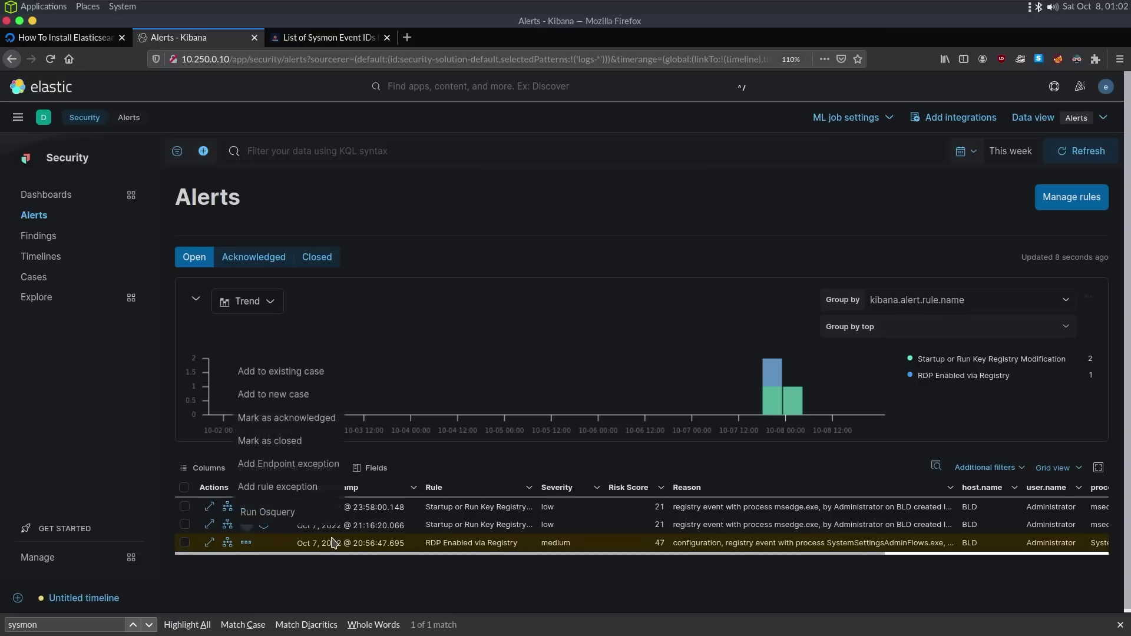
{"action": "left_click", "coordinate": [246, 543]}
{"action": "left_click", "coordinate": [246, 526]}
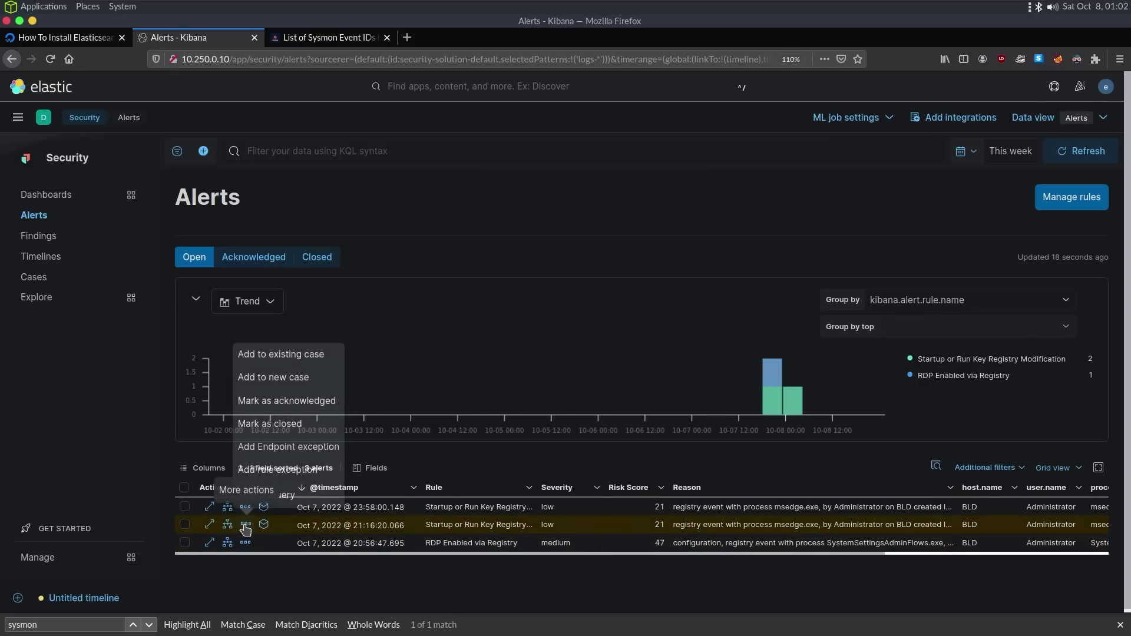
{"action": "left_click", "coordinate": [294, 401]}
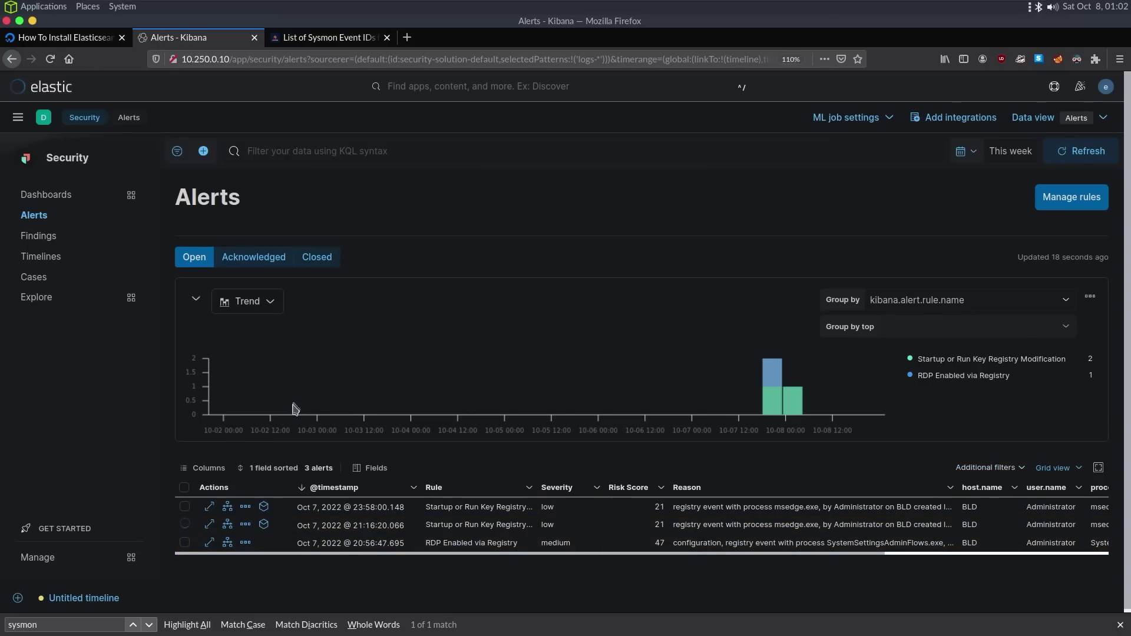
{"action": "left_click", "coordinate": [246, 508]}
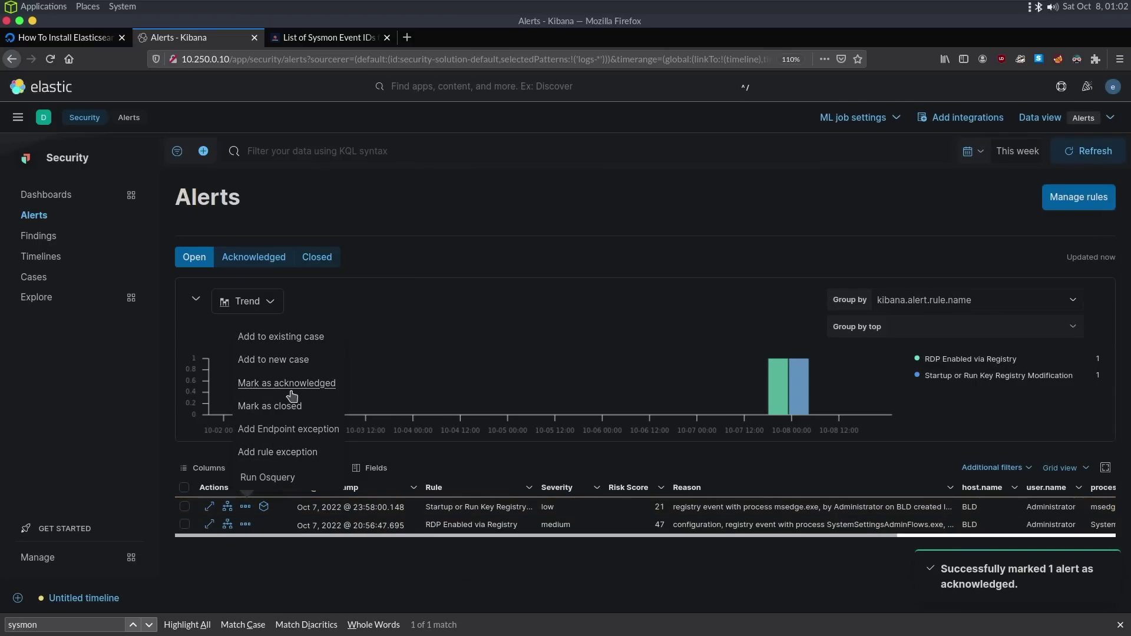
{"action": "left_click", "coordinate": [292, 383]}
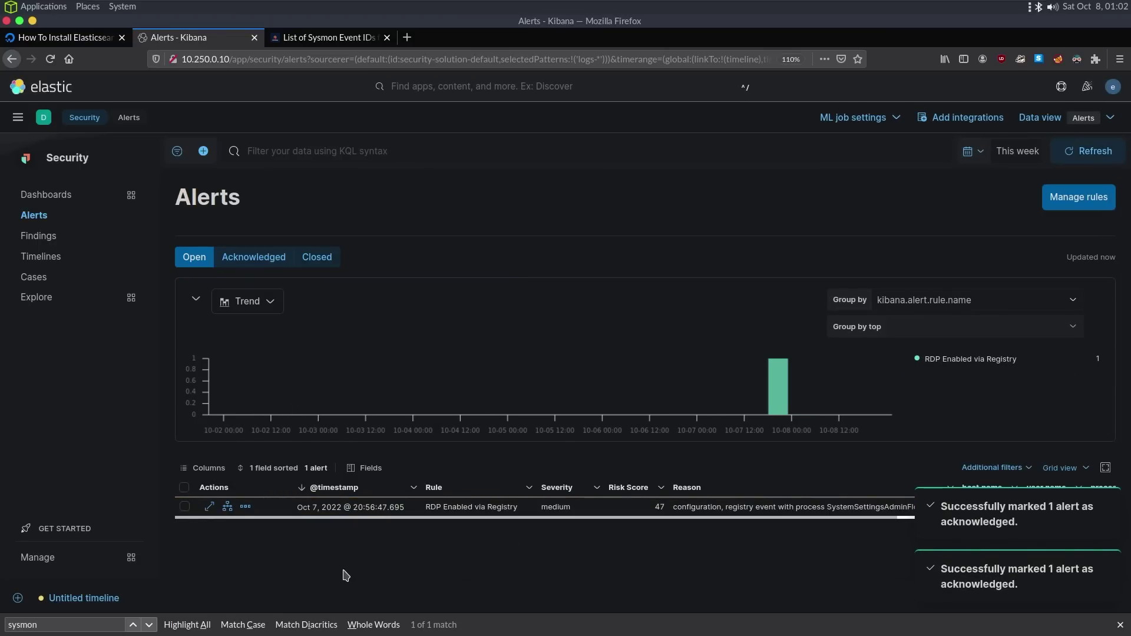
{"action": "key", "text": "F5"}
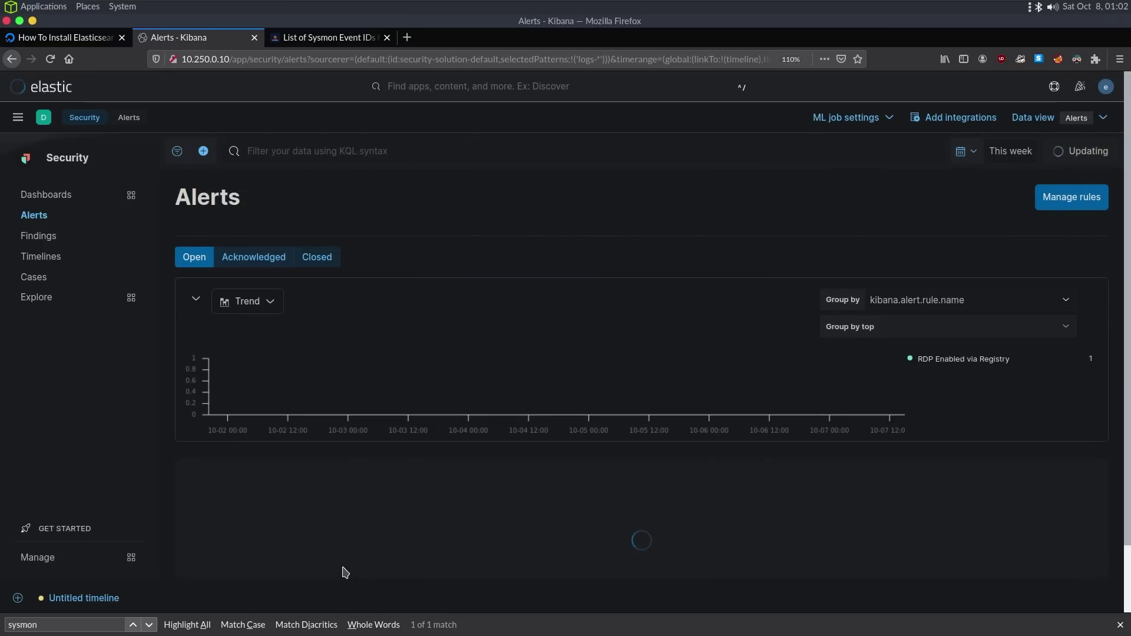
{"action": "mouse_move", "coordinate": [506, 511]}
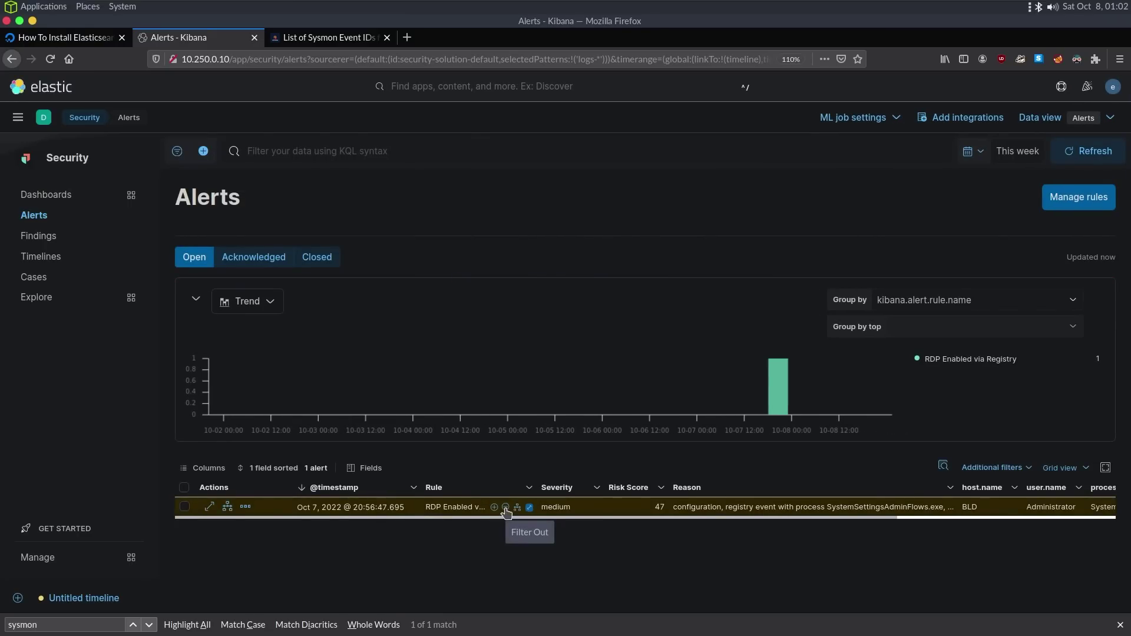
Look at the Security Findings and Dashboards pages and return to the alerts
{"action": "left_click", "coordinate": [40, 236]}
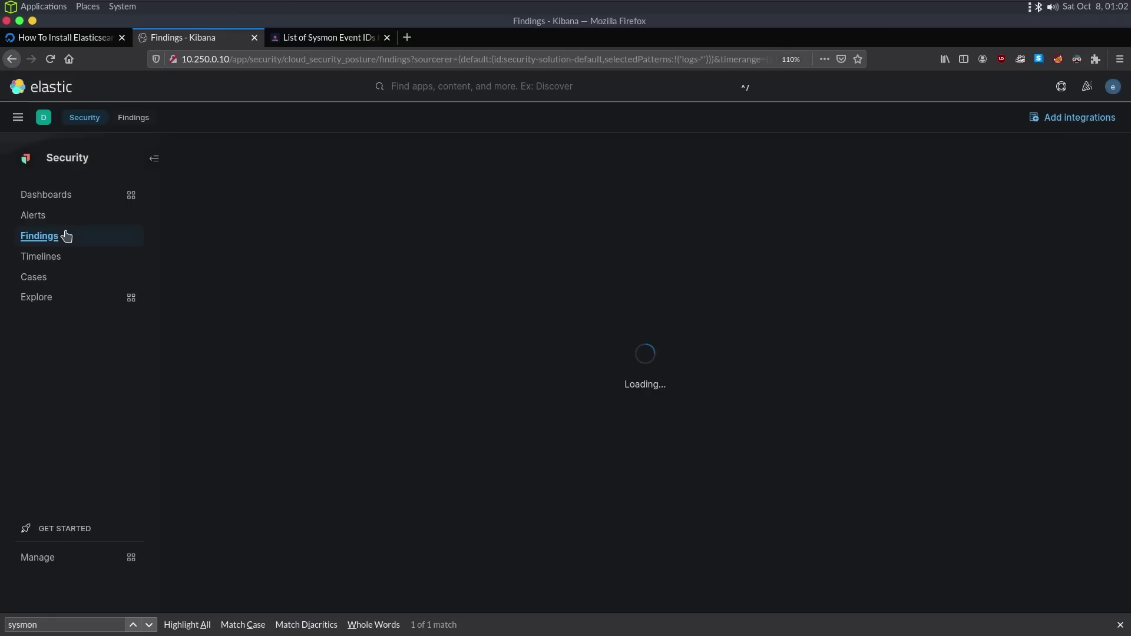
{"action": "left_click", "coordinate": [53, 201]}
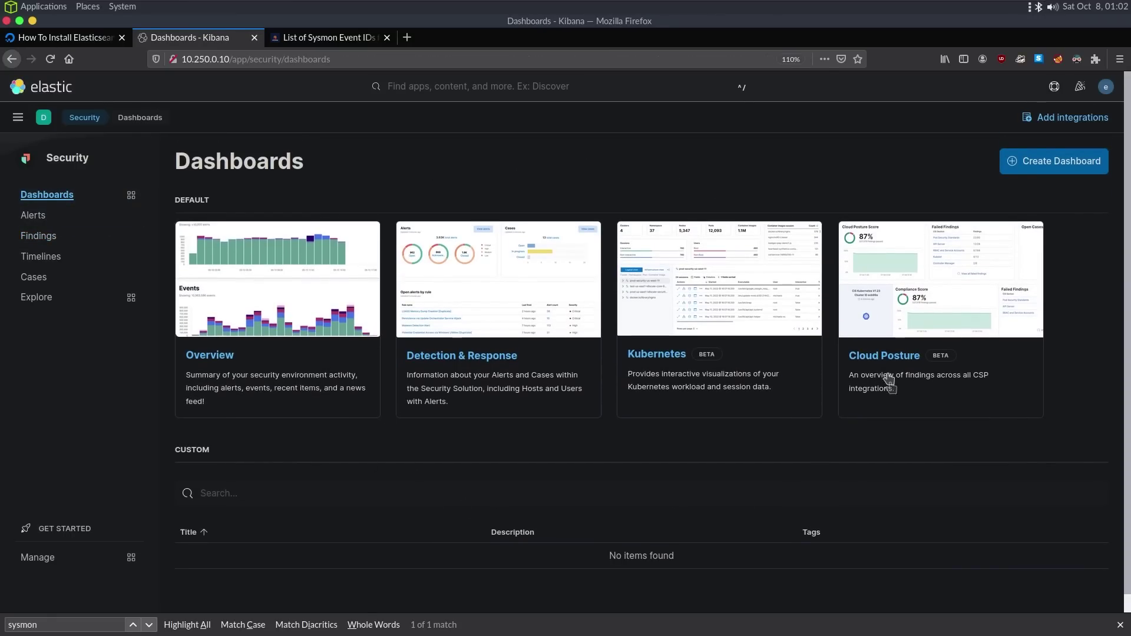
{"action": "left_click", "coordinate": [41, 216]}
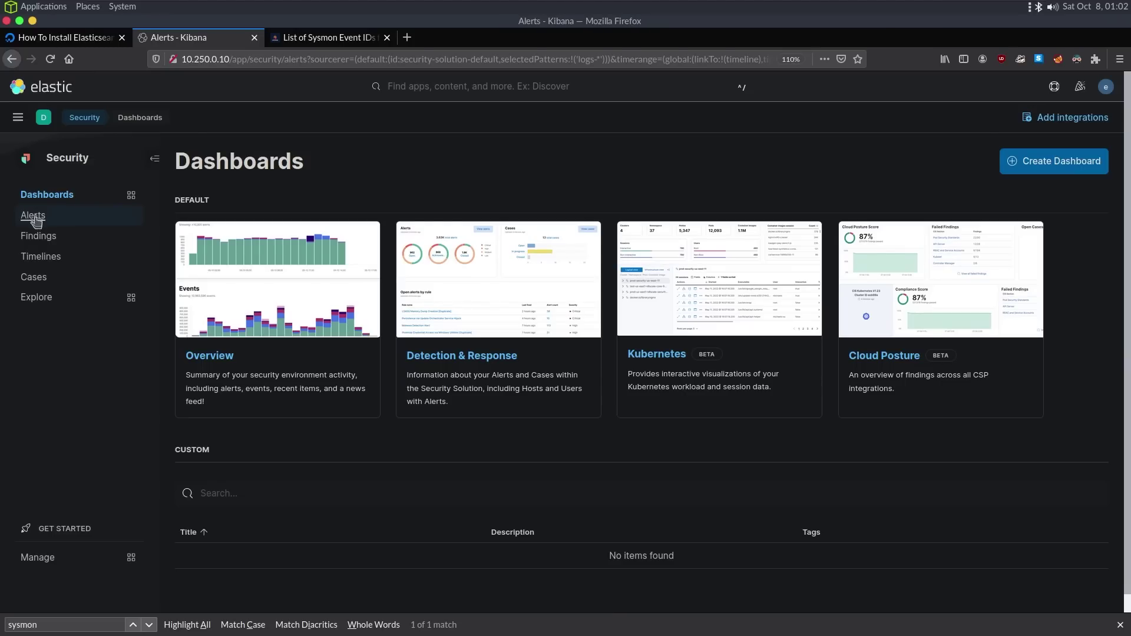